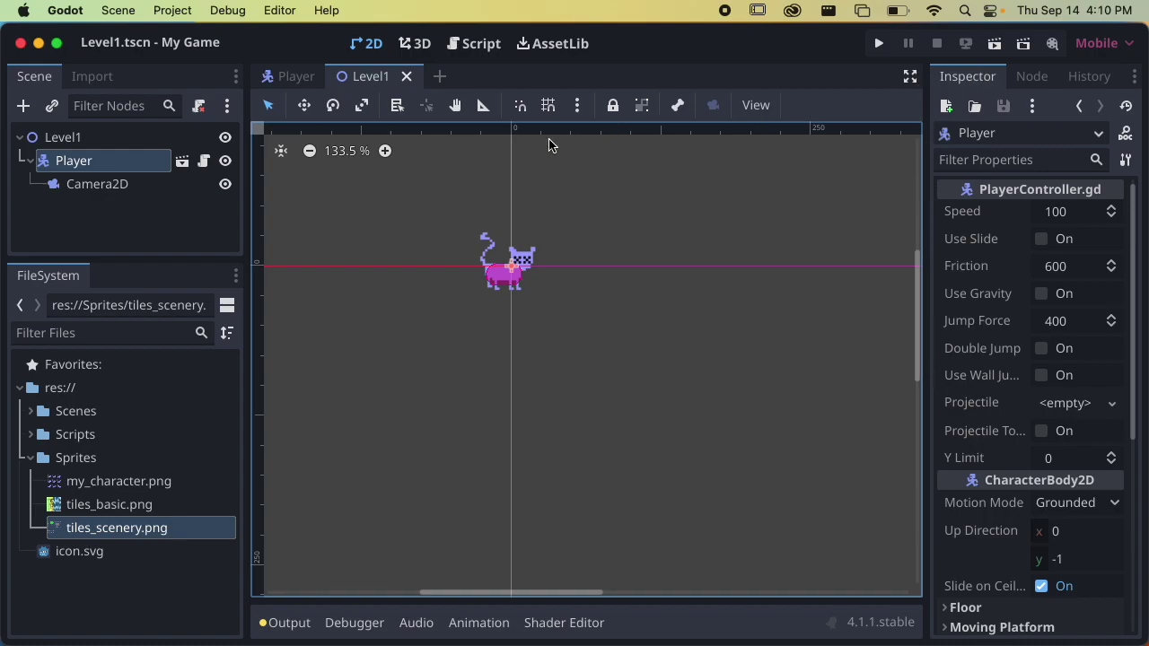
Step: Run the current scene, walk the cat right and left, and close the game window
left_click(994, 43)
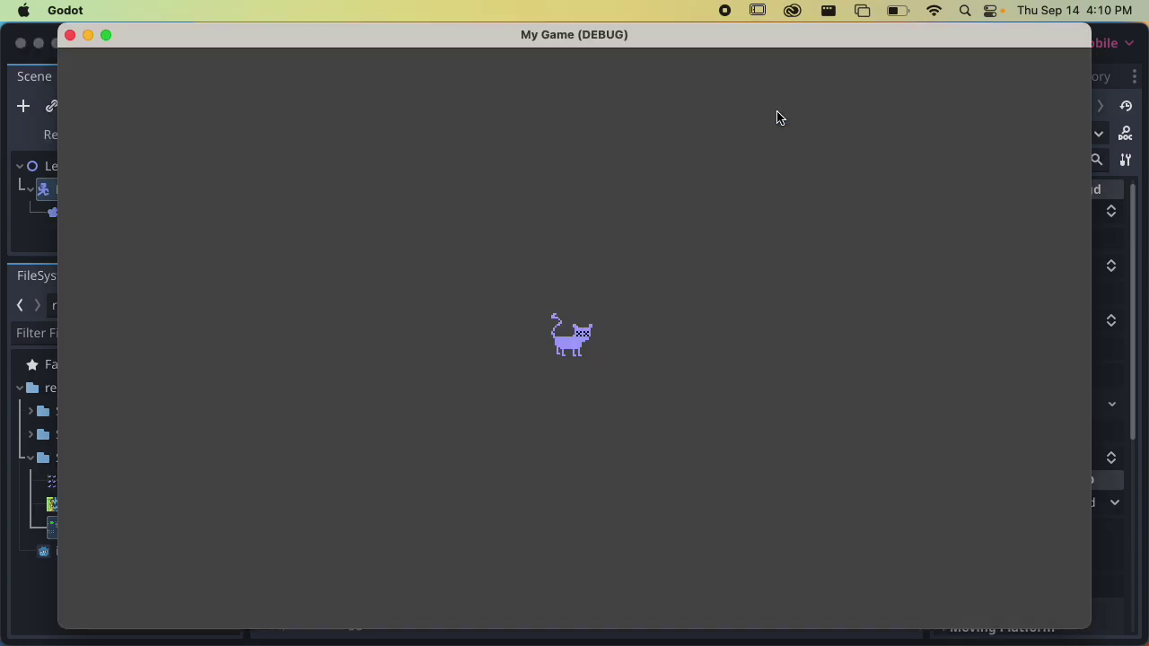
key("Right")
key("Left")
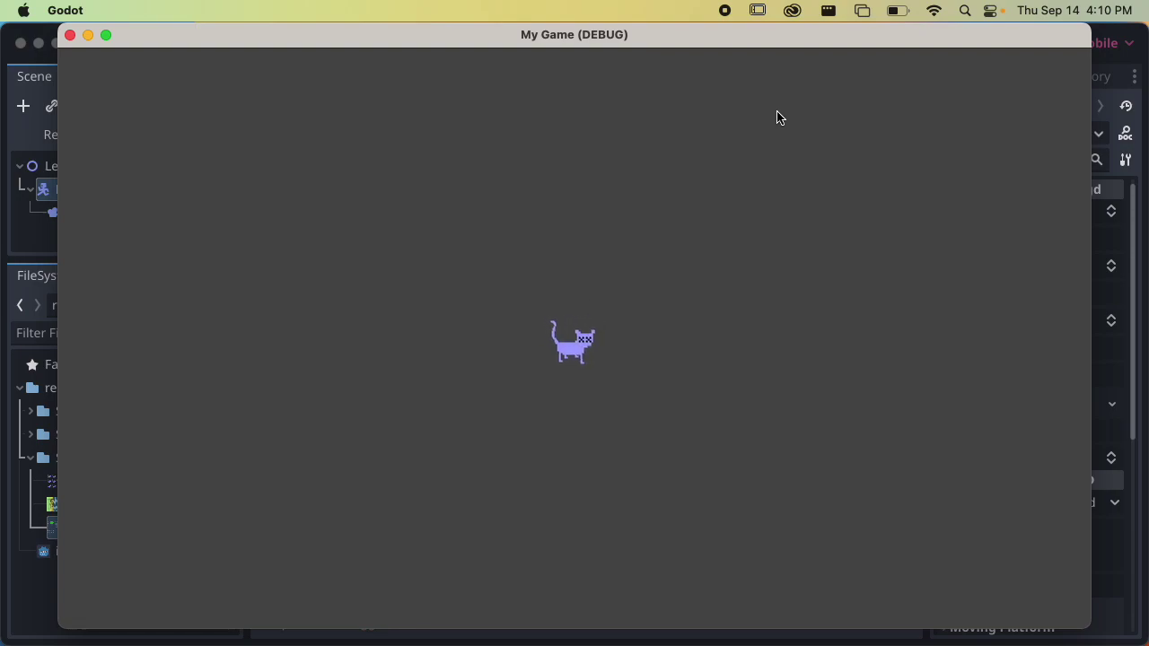
key("Right")
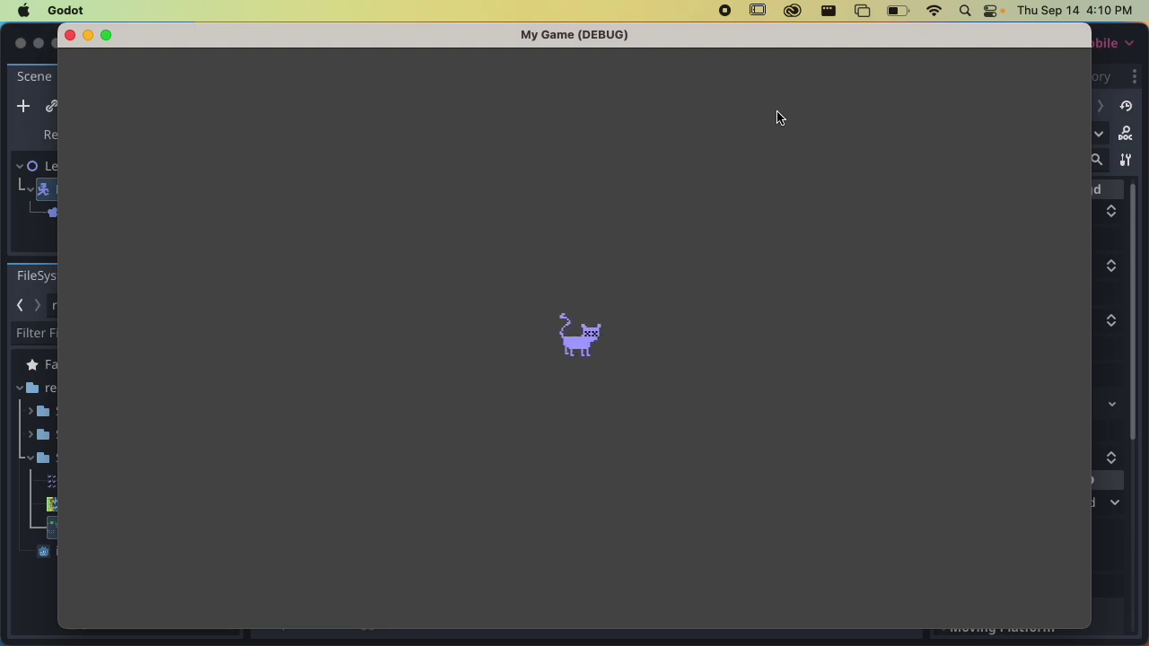
key("Left")
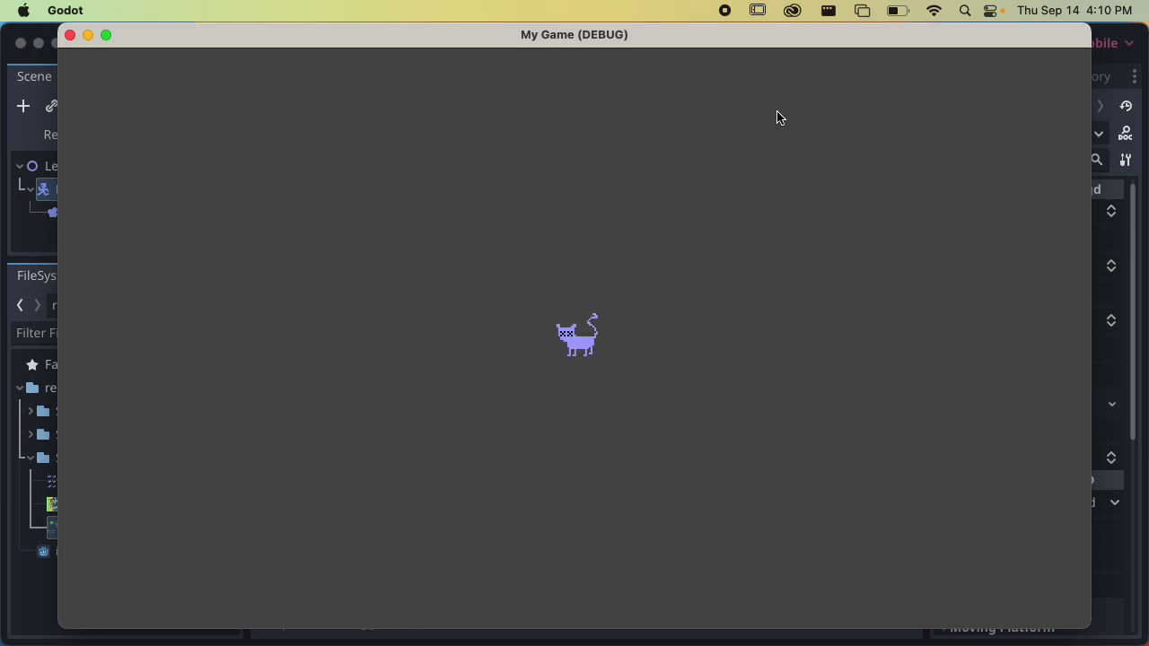
left_click(70, 35)
scroll(616, 221, "down", 1)
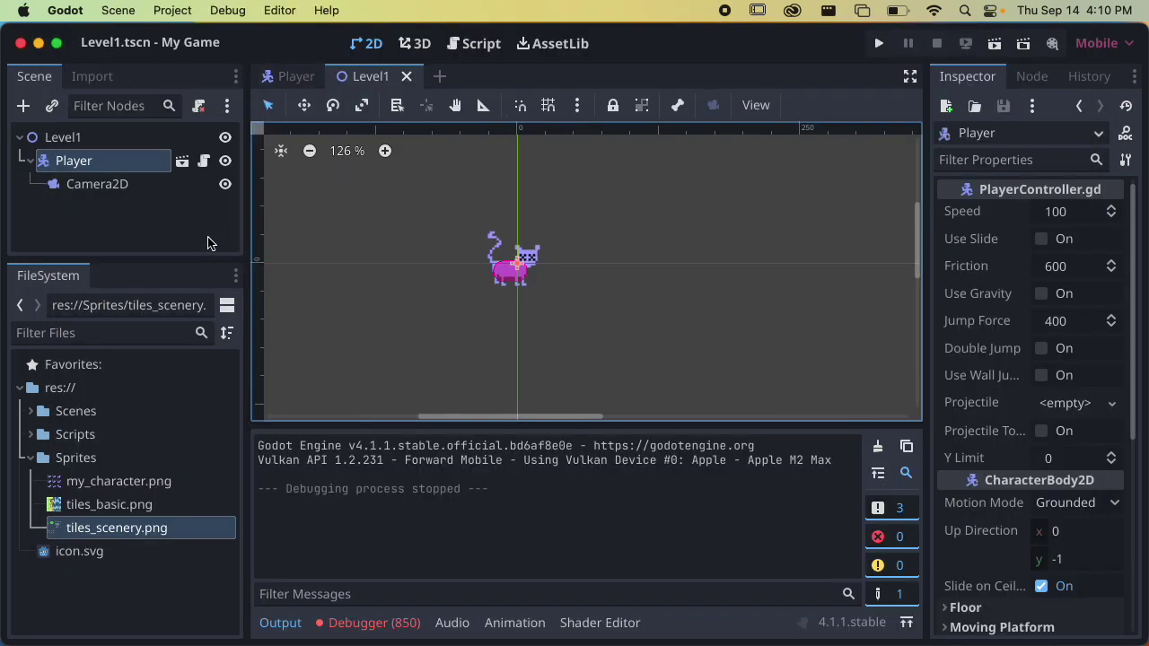
Step: Make the Scene dock taller, open the project's root folder in Finder, and enlarge the Finder window
left_click_drag(149, 258, 149, 303)
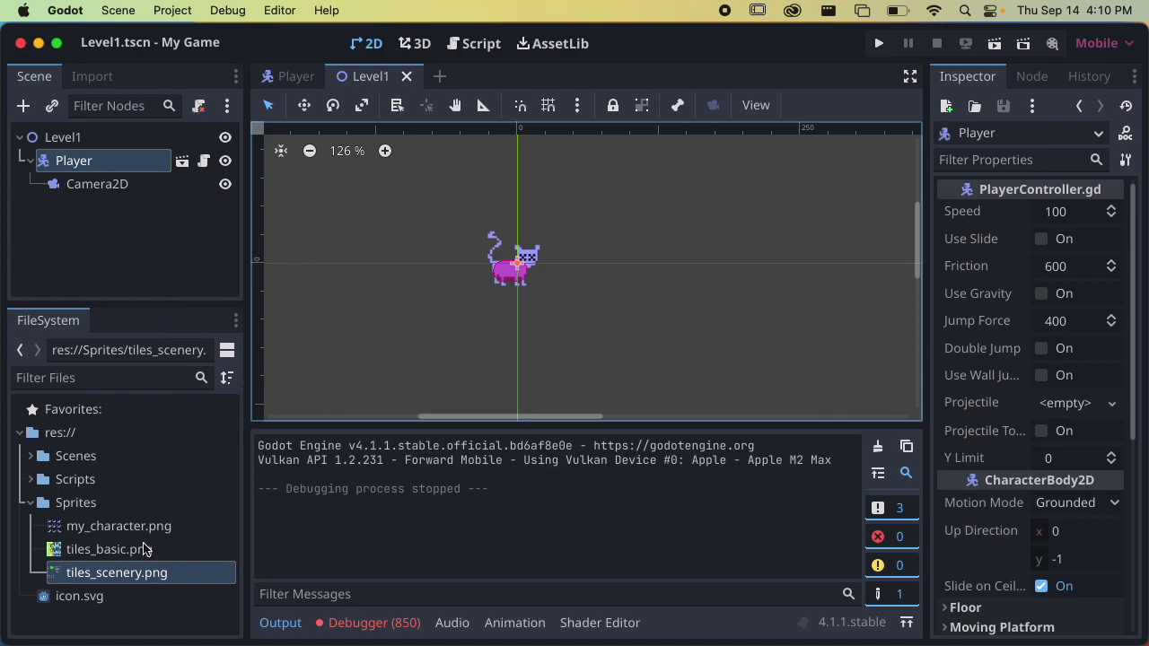
mouse_move(145, 549)
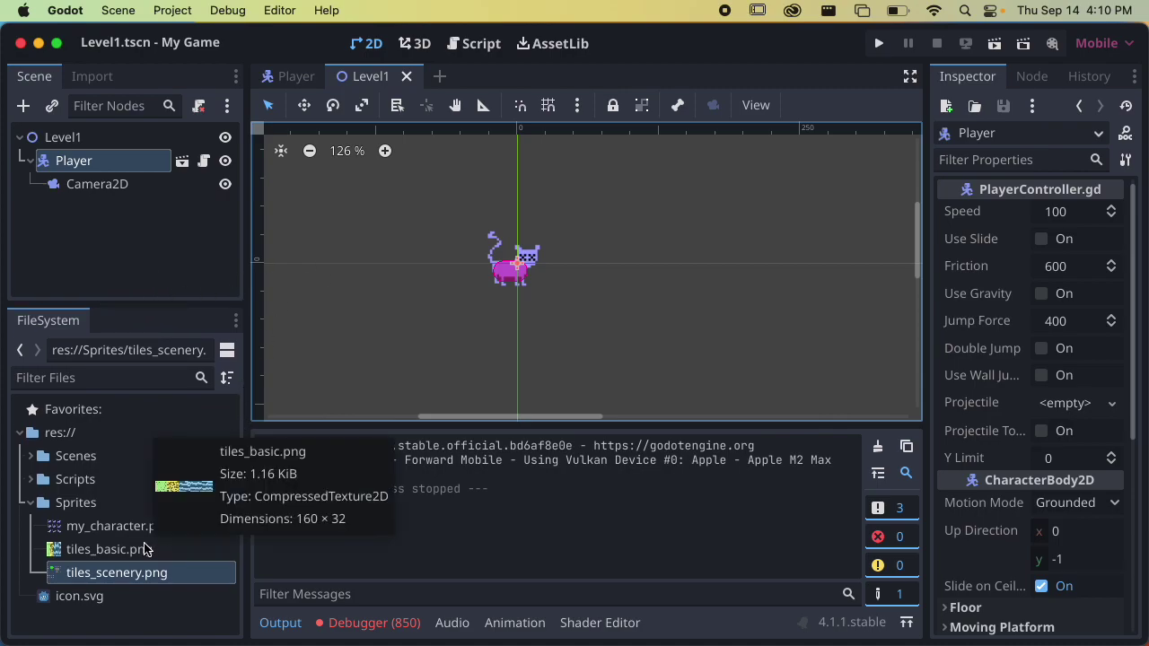
right_click(75, 433)
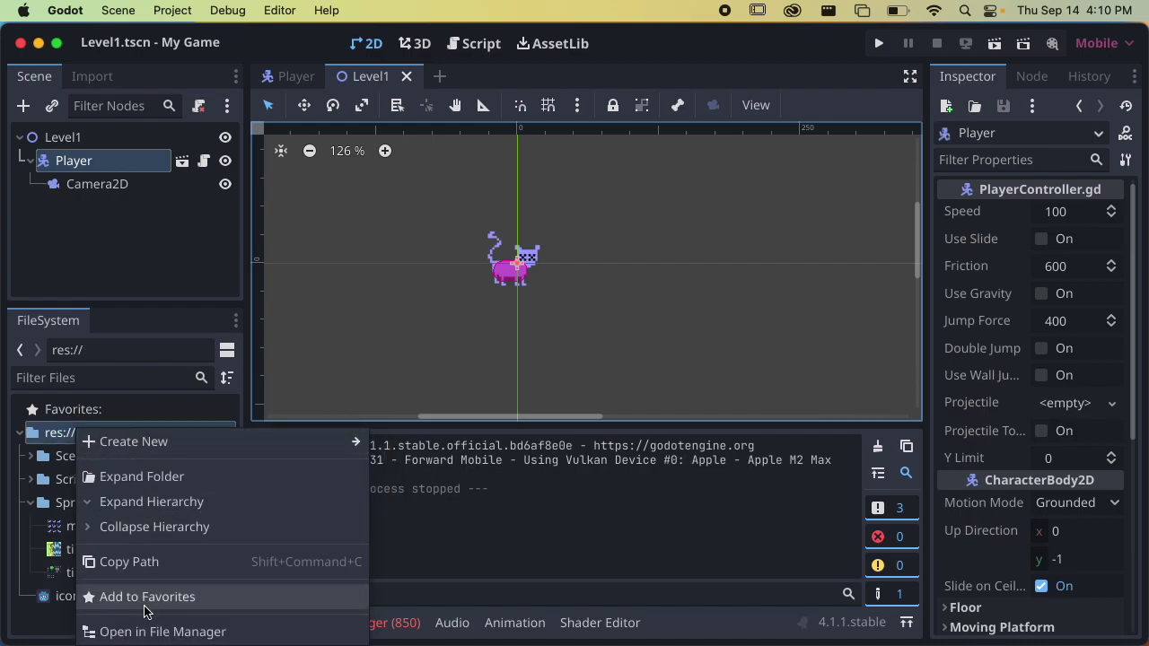
left_click(154, 631)
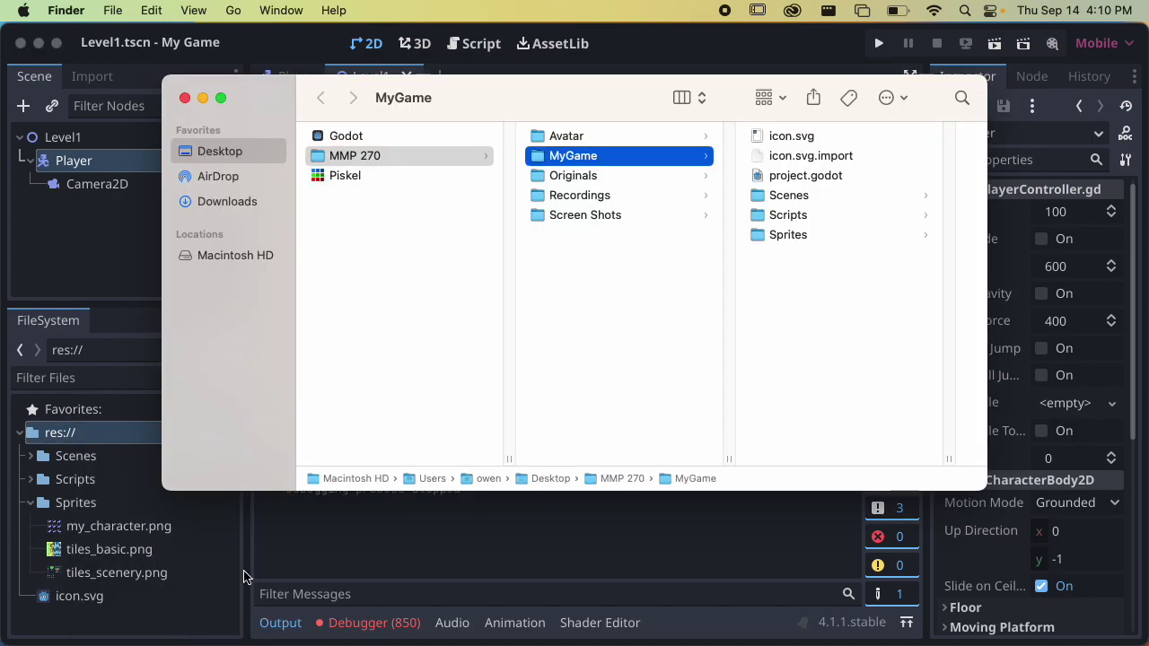
double_click(503, 97)
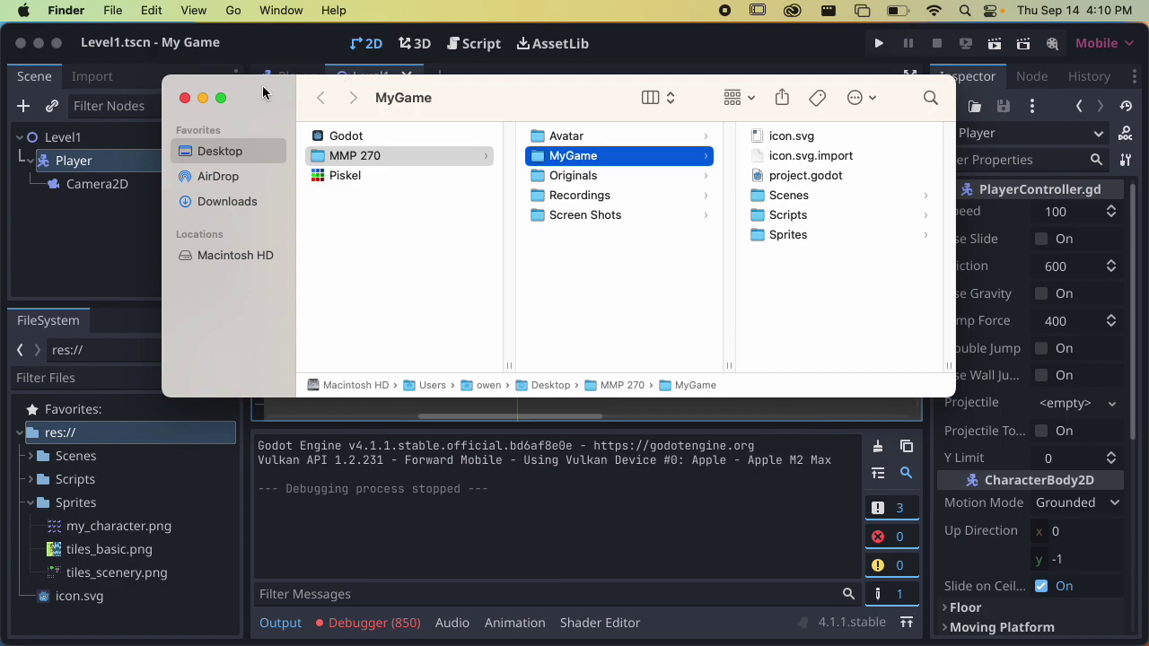
left_click(221, 97)
left_click_drag(431, 79, 415, 44)
double_click(503, 45)
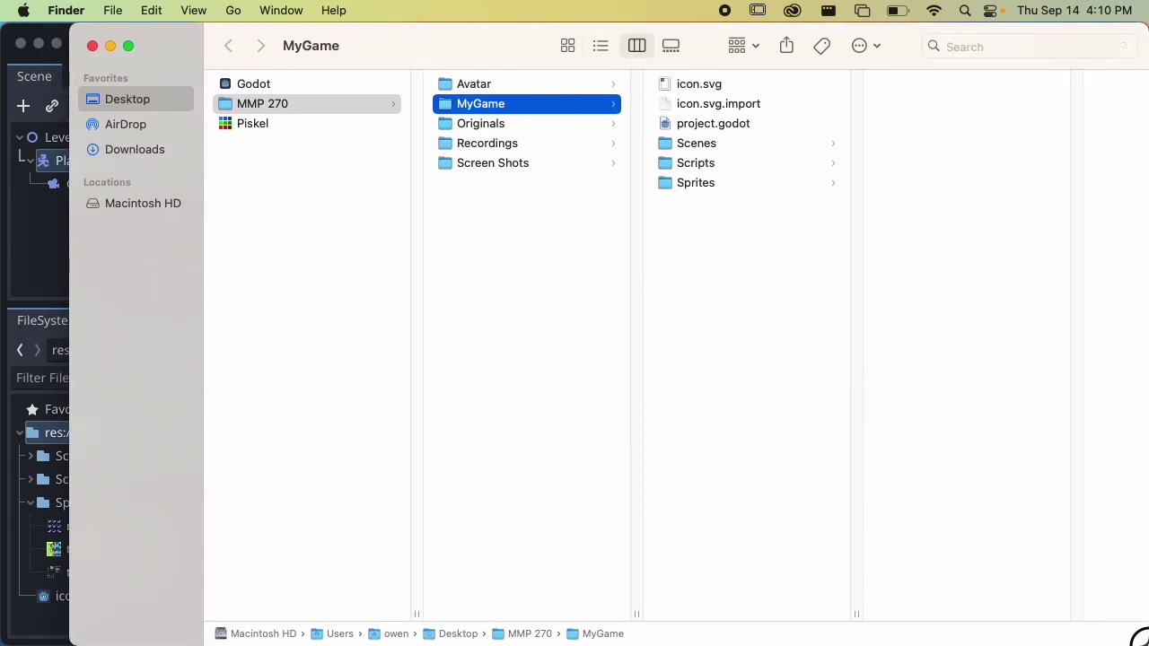
left_click_drag(508, 72, 422, 42)
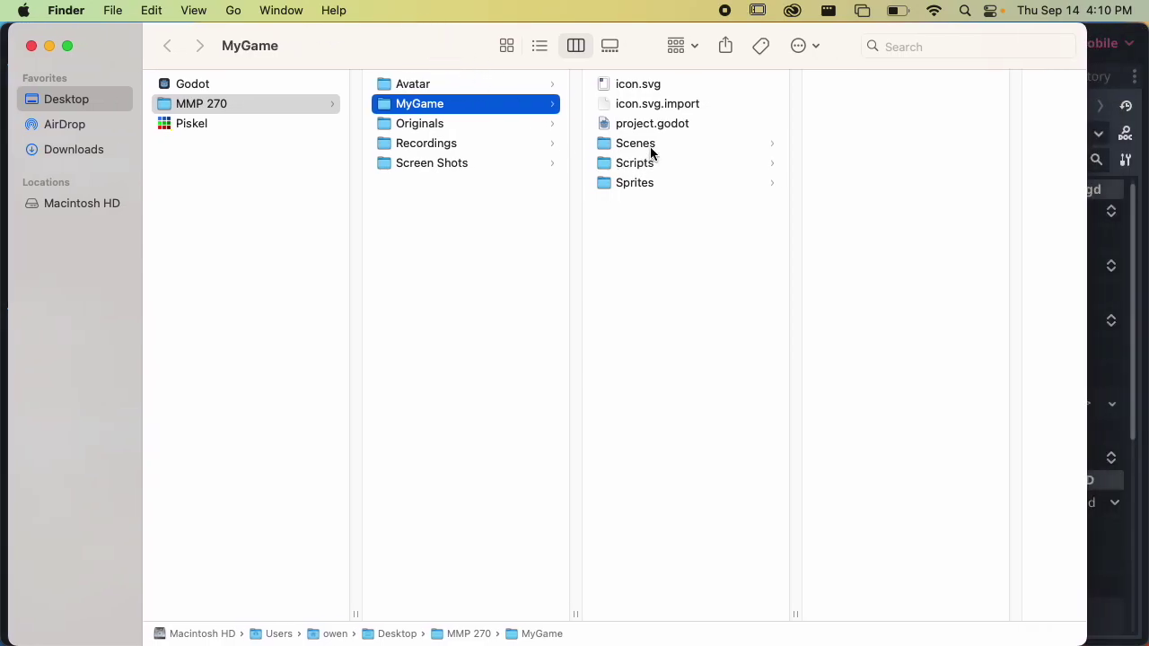
Step: Preview tiles_basic.png and tiles_scenery.png in the MyGame Sprites folder
left_click(654, 180)
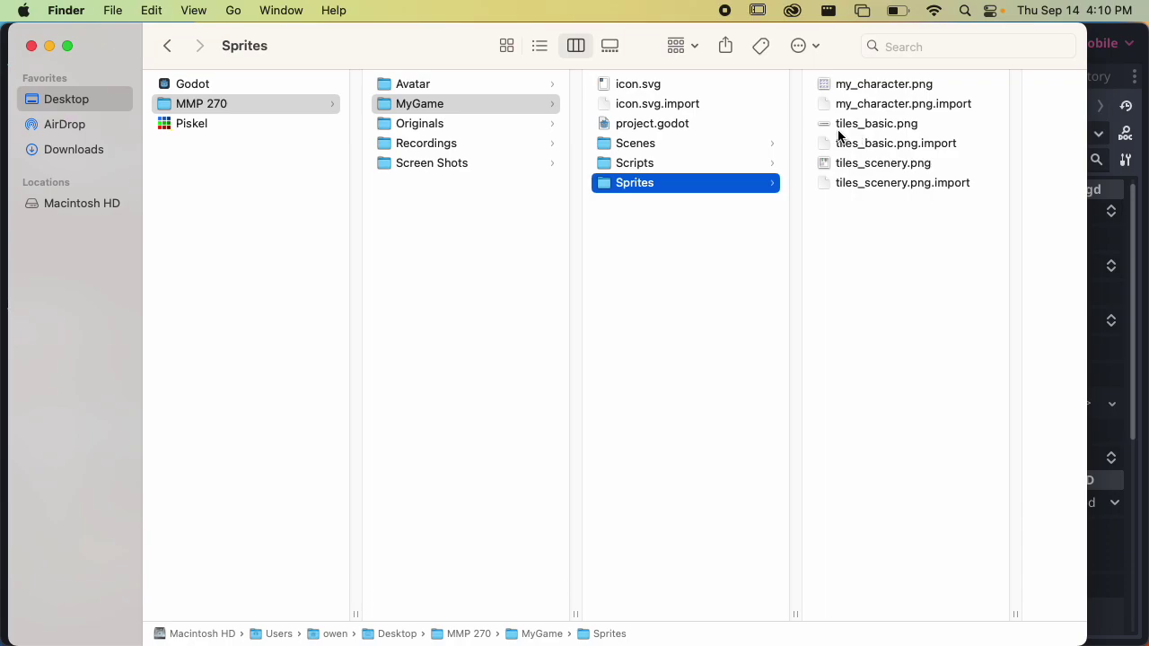
left_click(853, 123)
key("space")
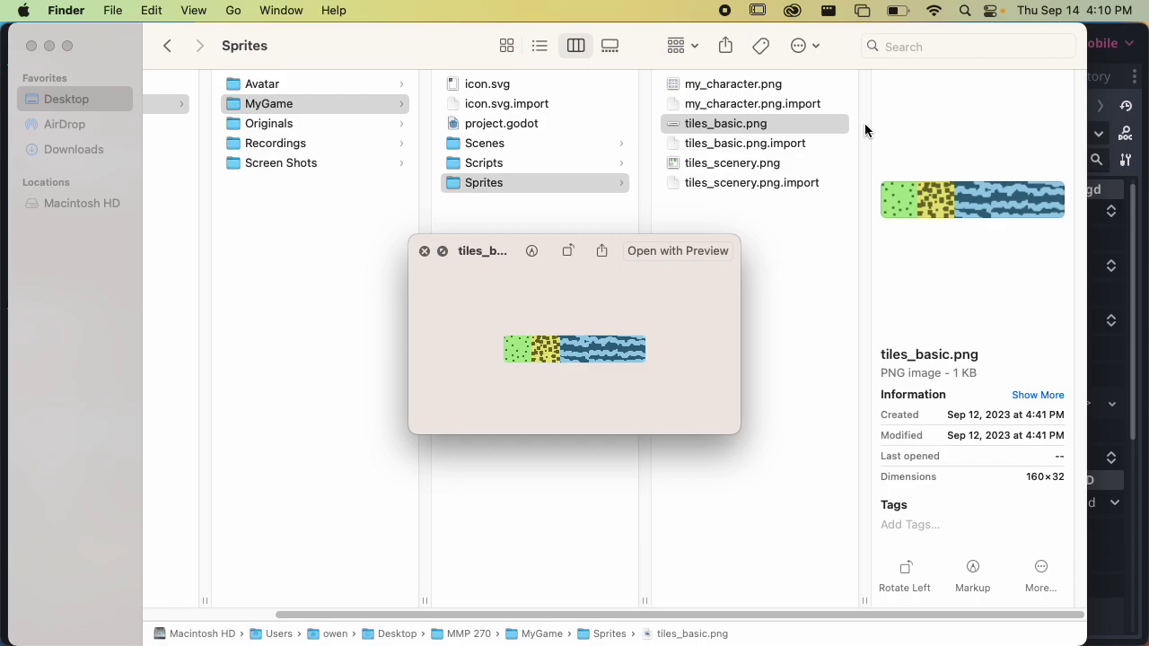
key("space")
key("Down")
key("Down")
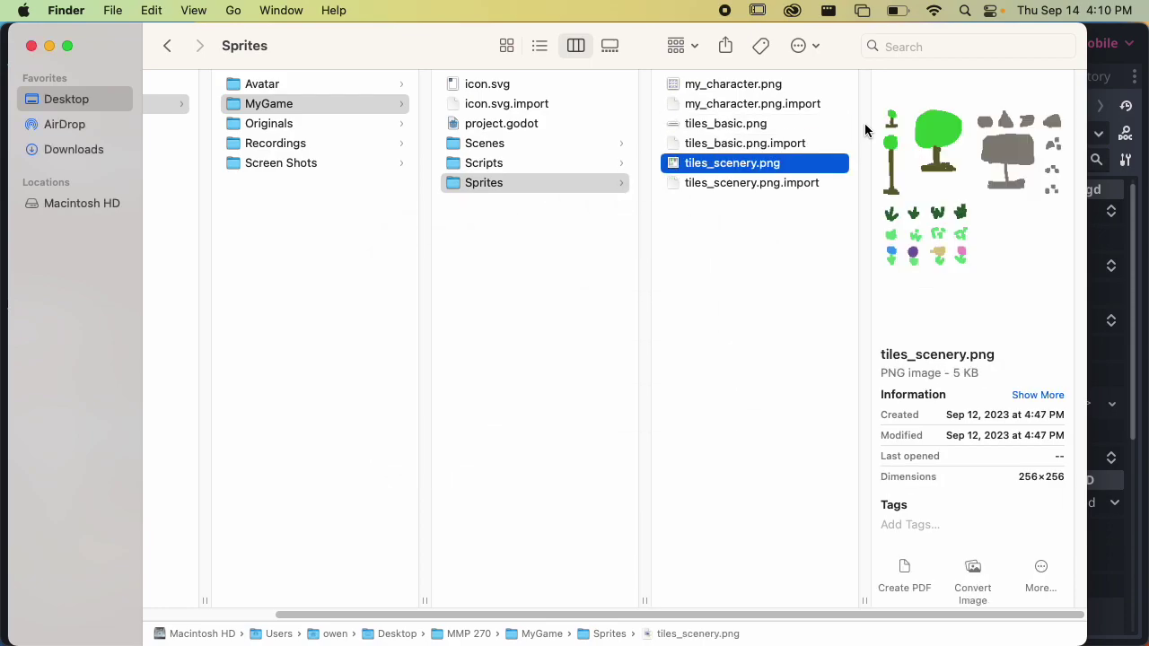
key("space")
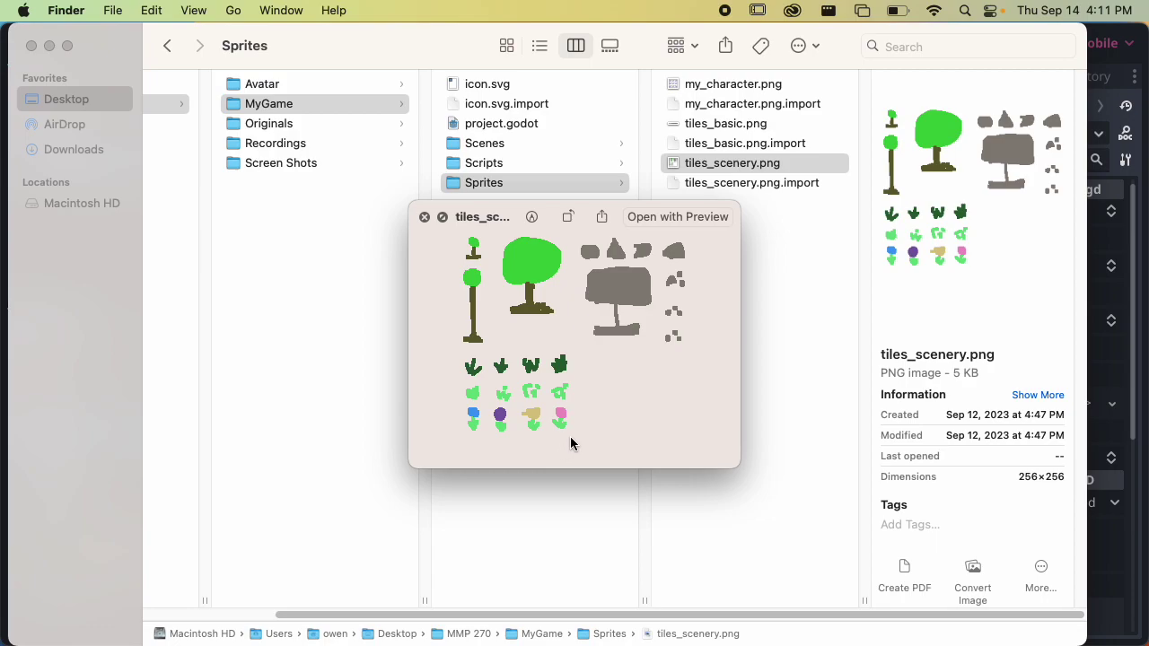
key("space")
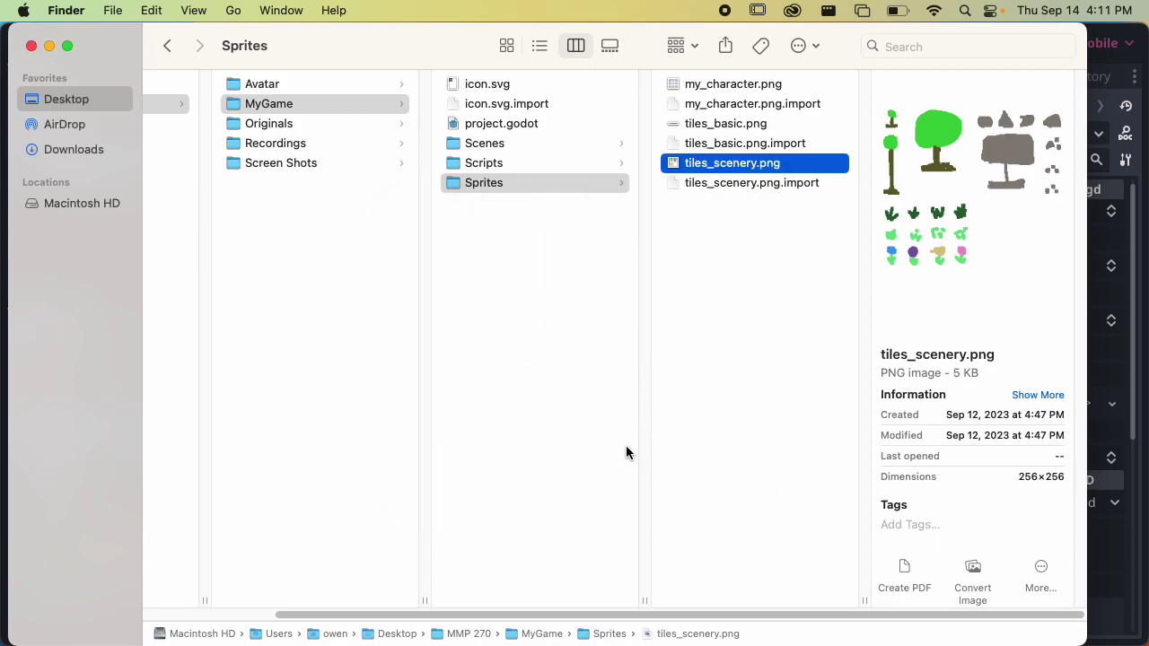
Step: Switch back to Godot and select tiles_basic.png in the project's Sprites folder
key("super+Tab")
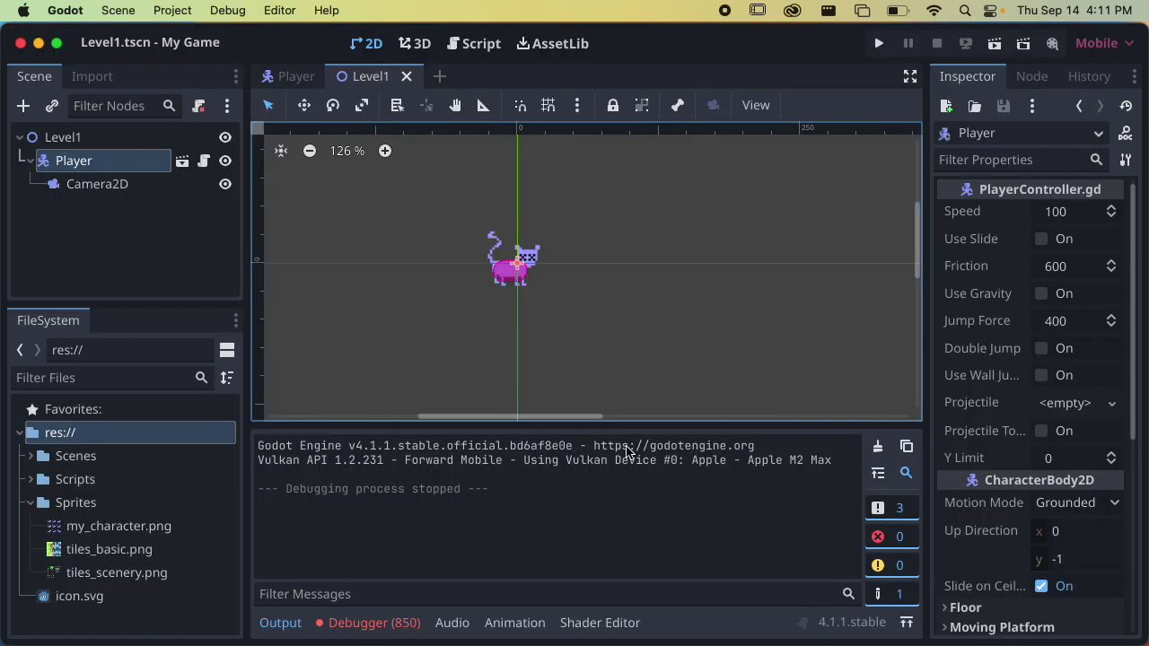
left_click(192, 558)
left_click(187, 568)
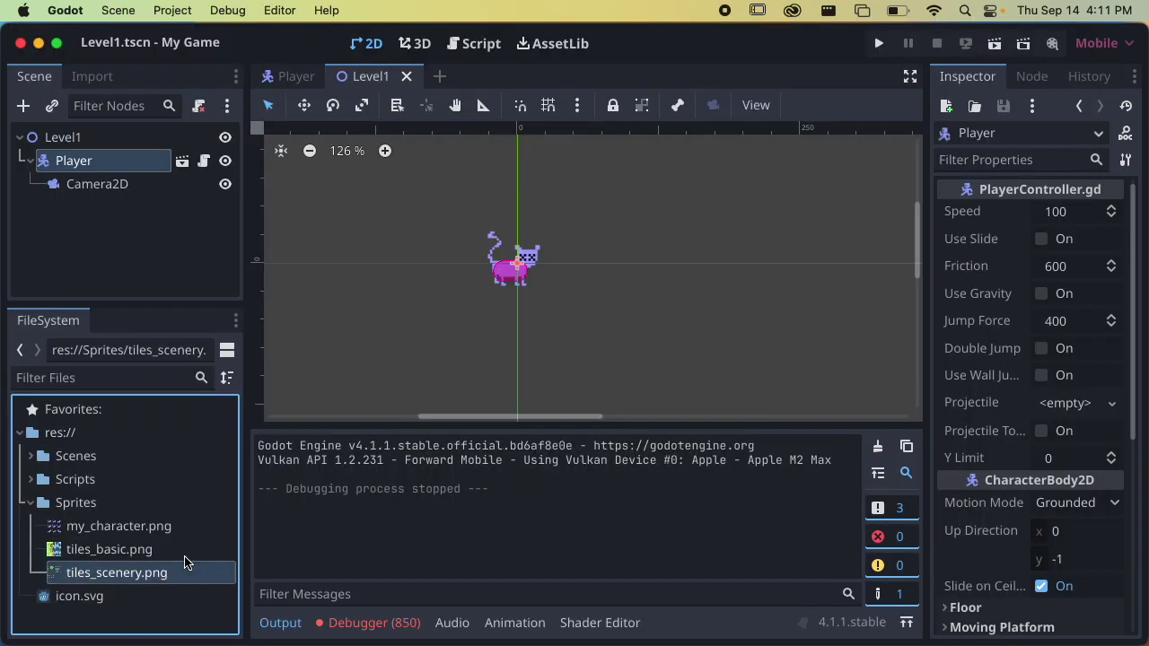
left_click(186, 557)
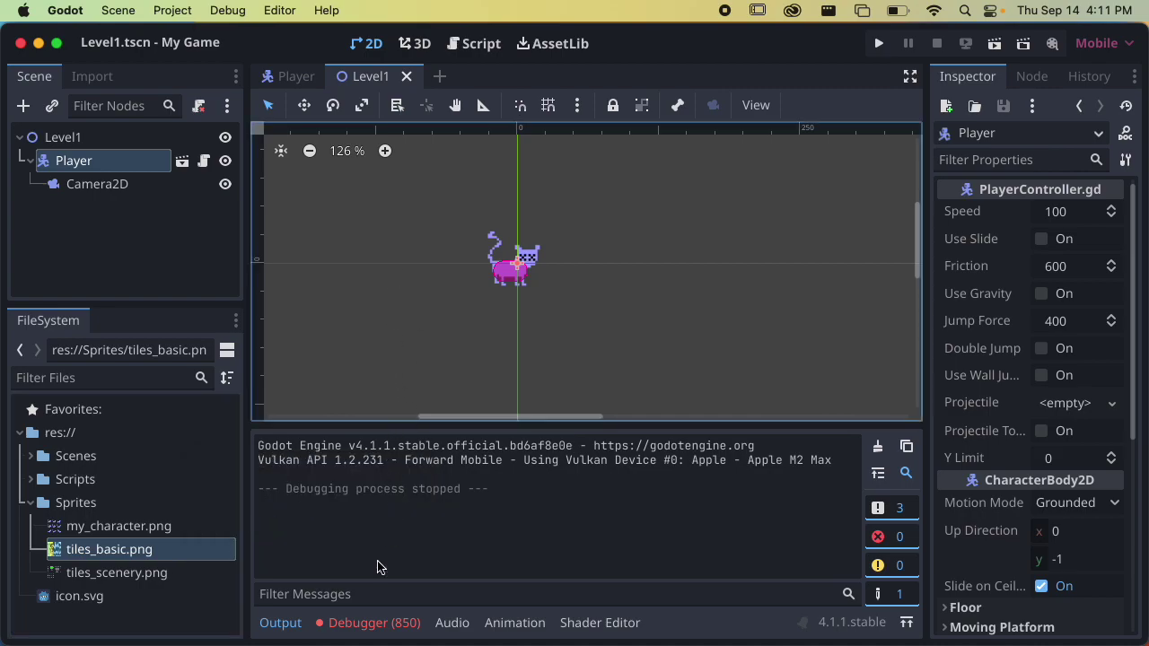
Step: Collapse the Output panel and slightly widen the Scene and Inspector docks
left_click(313, 627)
scroll(533, 406, "down", 1)
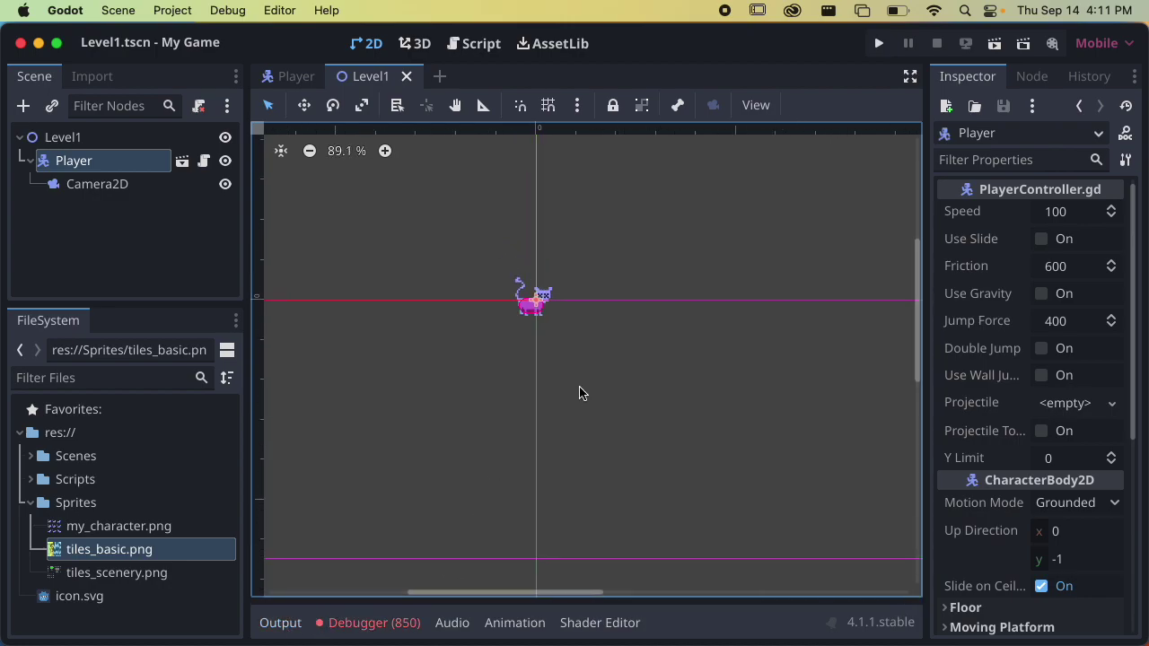
middle_click_drag(580, 392, 607, 428)
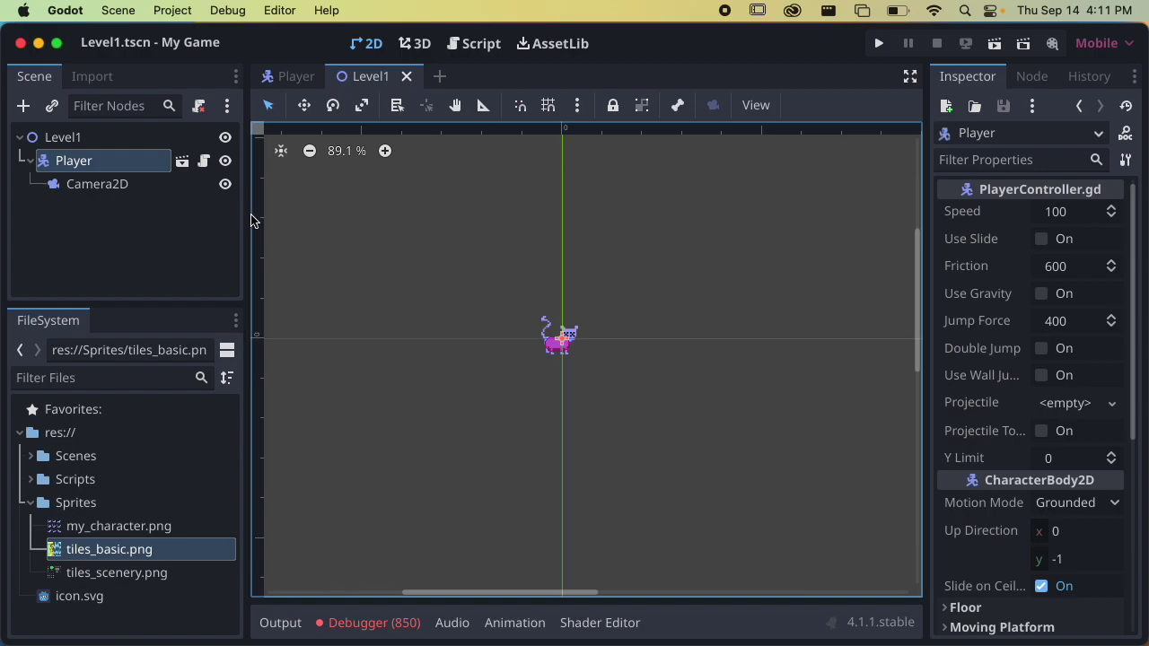
left_click_drag(244, 216, 261, 216)
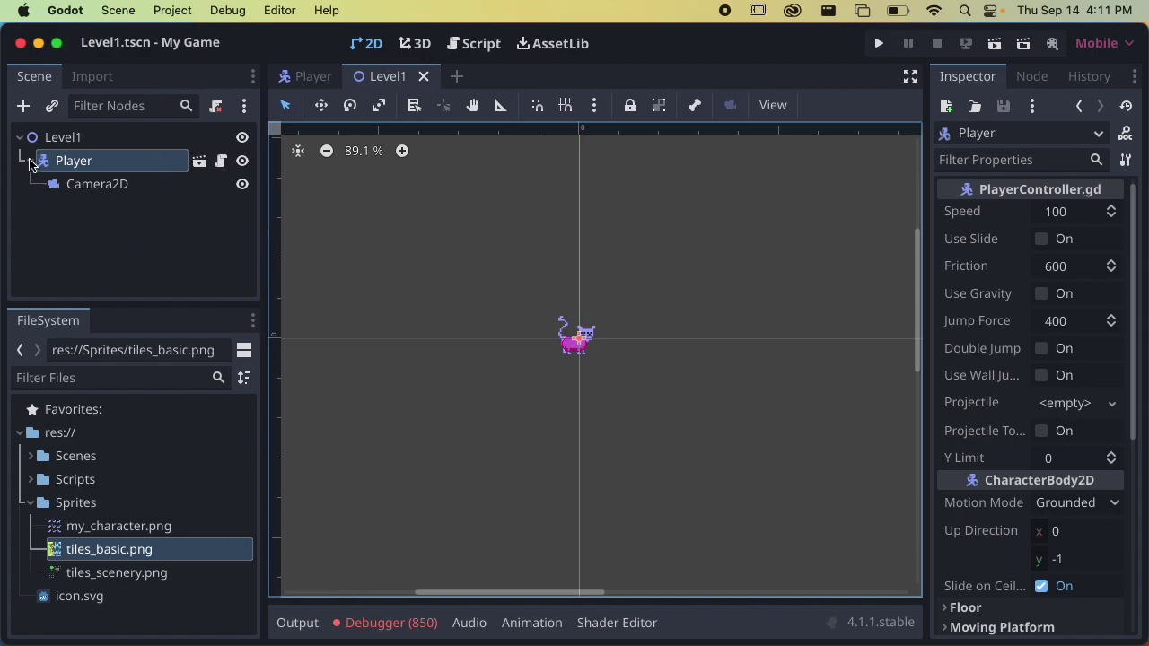
left_click(61, 211)
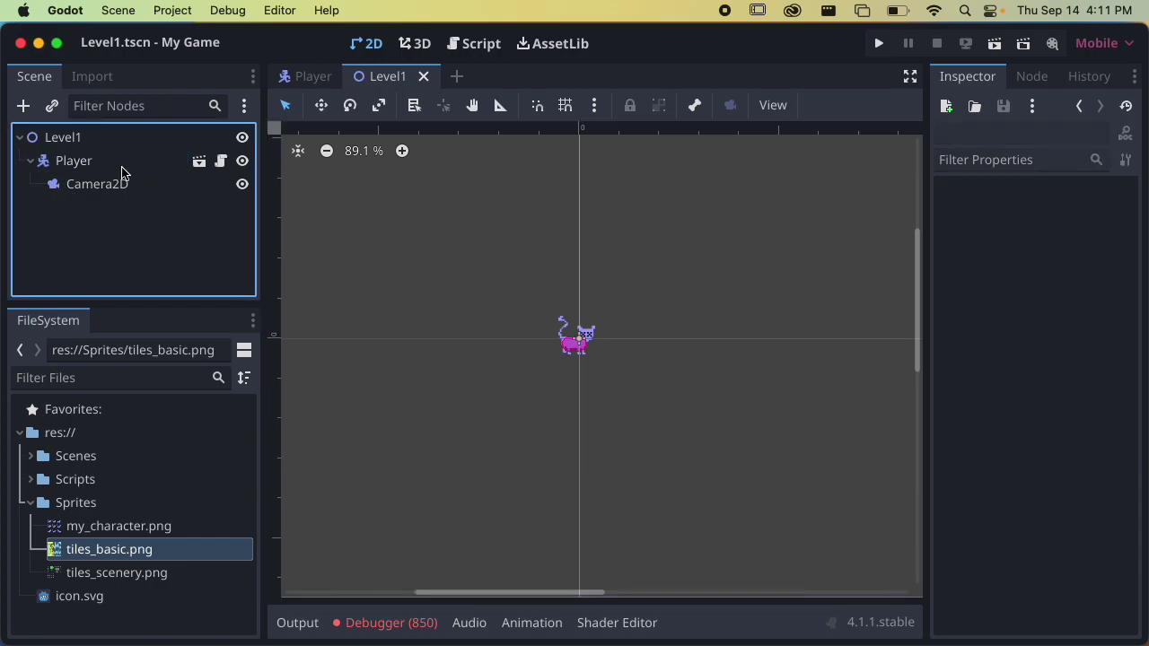
left_click_drag(927, 220, 920, 220)
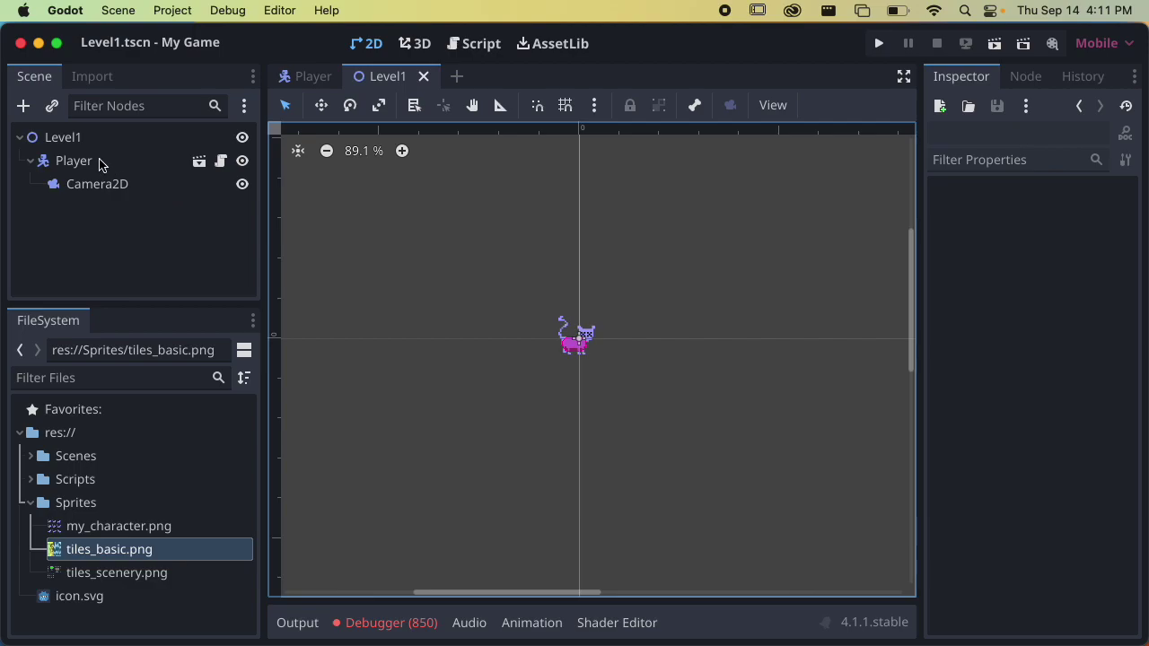
Step: Select the Level1 root node and collapse the Player branch in the scene tree
left_click(71, 141)
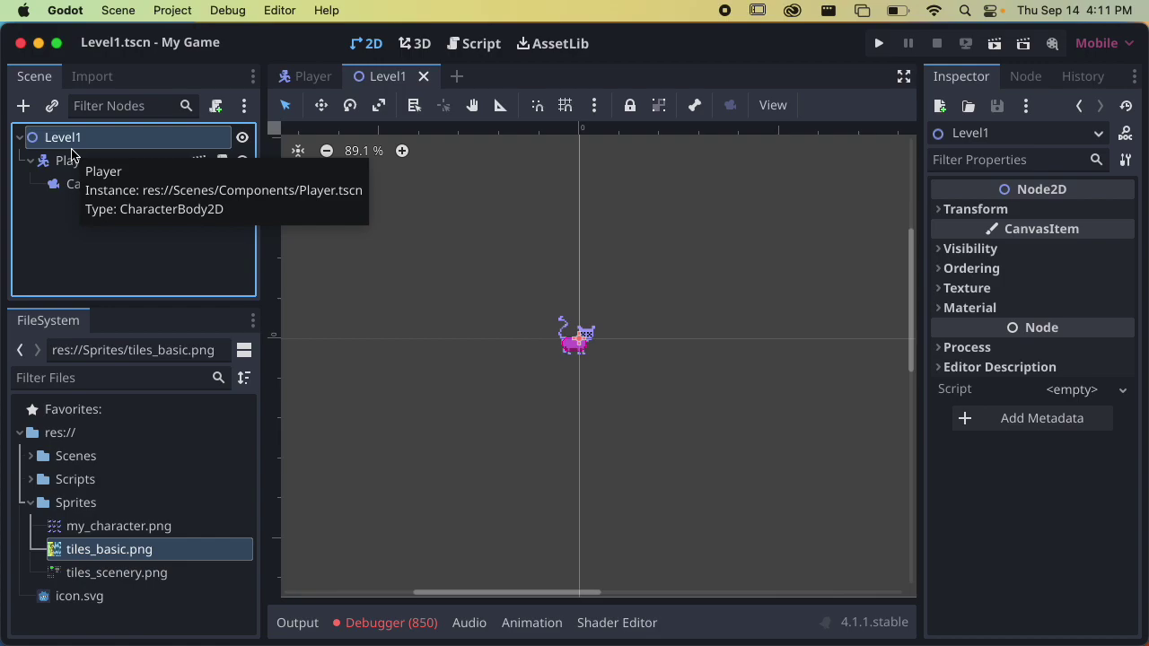
left_click(20, 138)
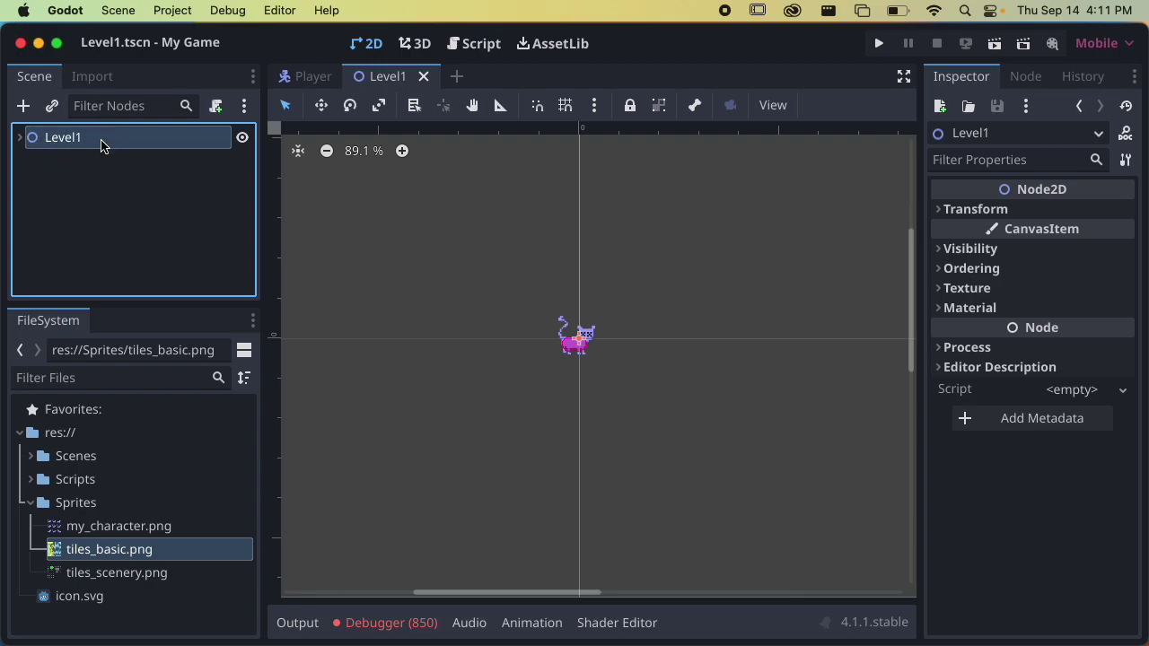
left_click(20, 138)
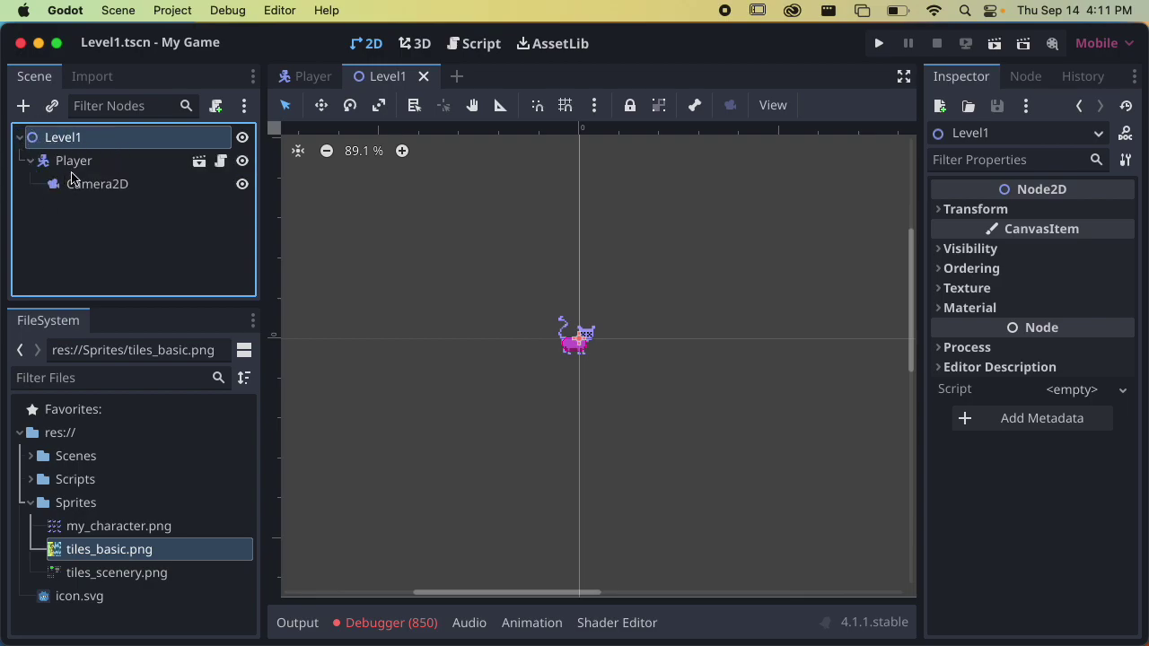
left_click(31, 161)
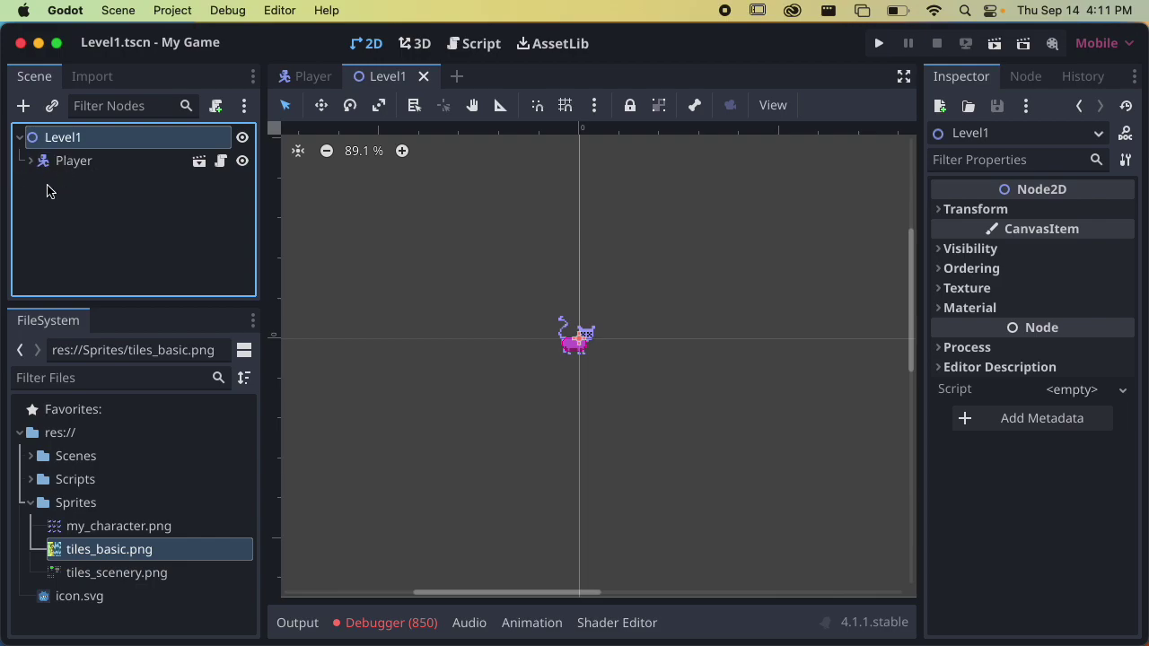
left_click(79, 193)
Step: Add a TileMap node as a child of Level1
left_click(77, 139)
left_click(24, 106)
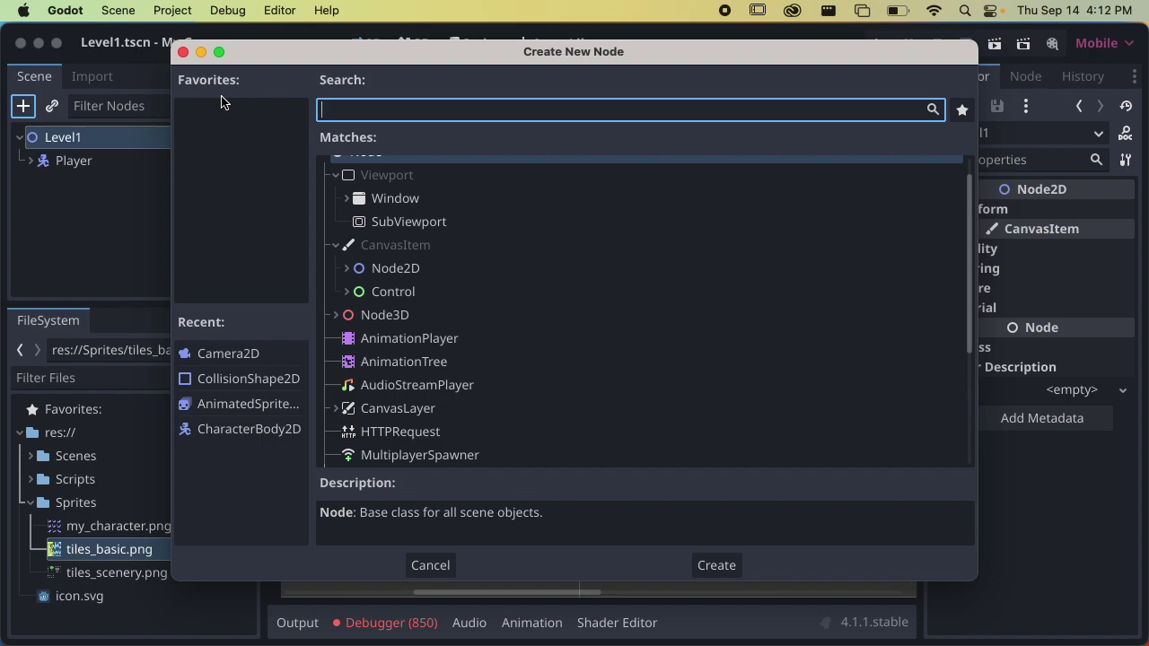
type("tilemap")
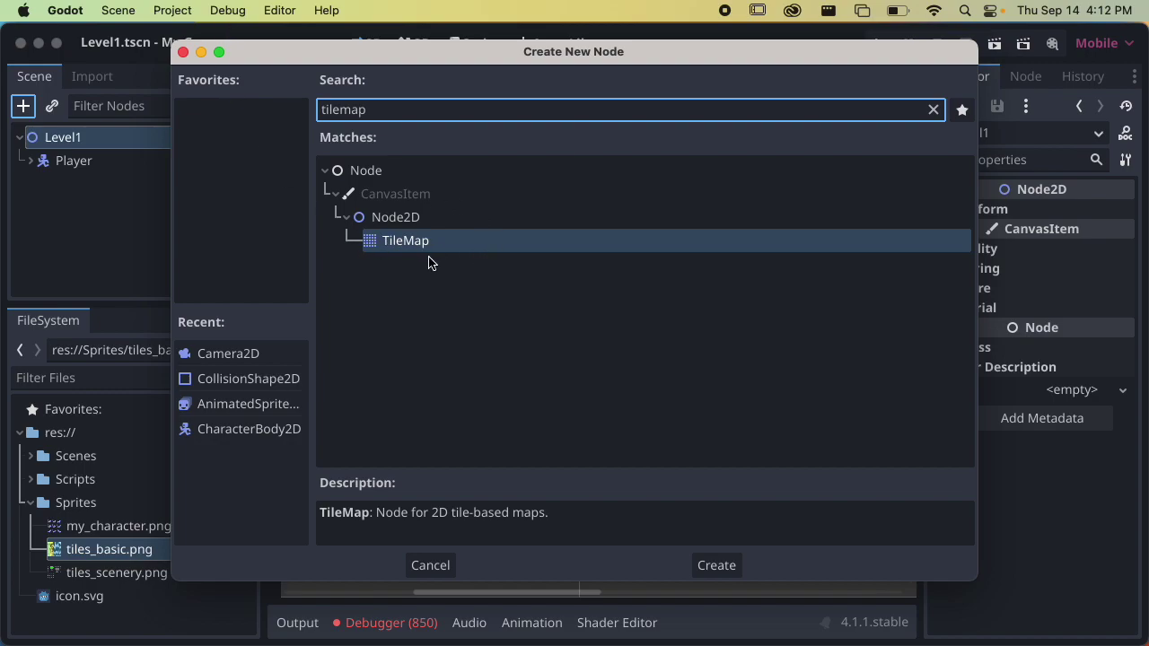
left_click(408, 243)
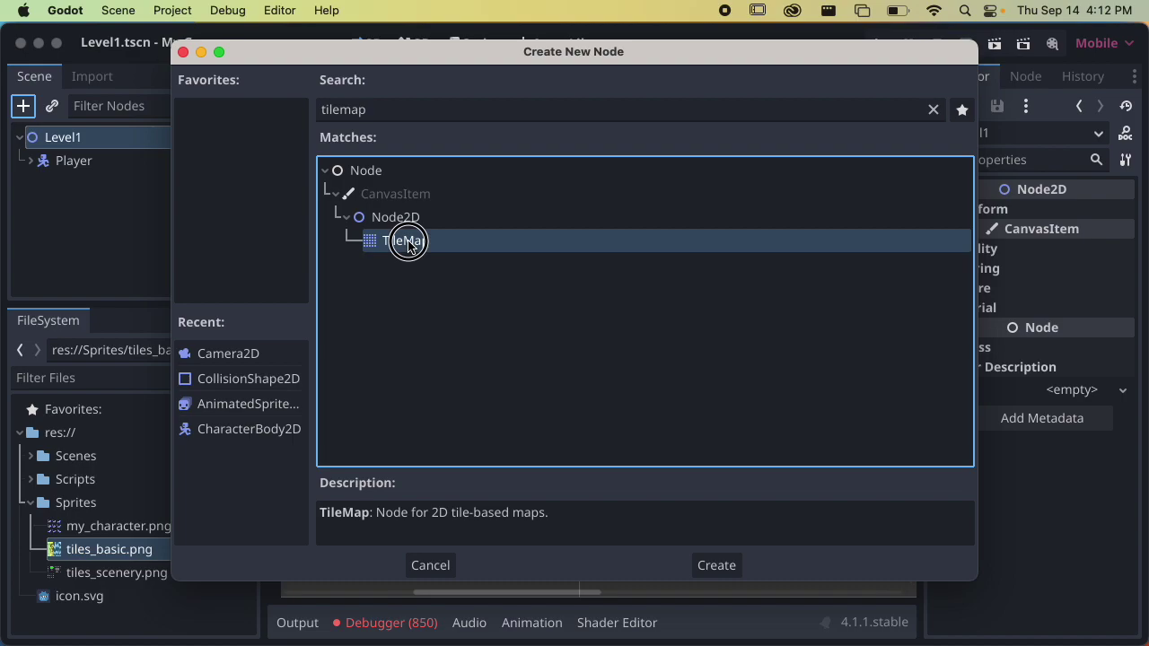
left_click(718, 566)
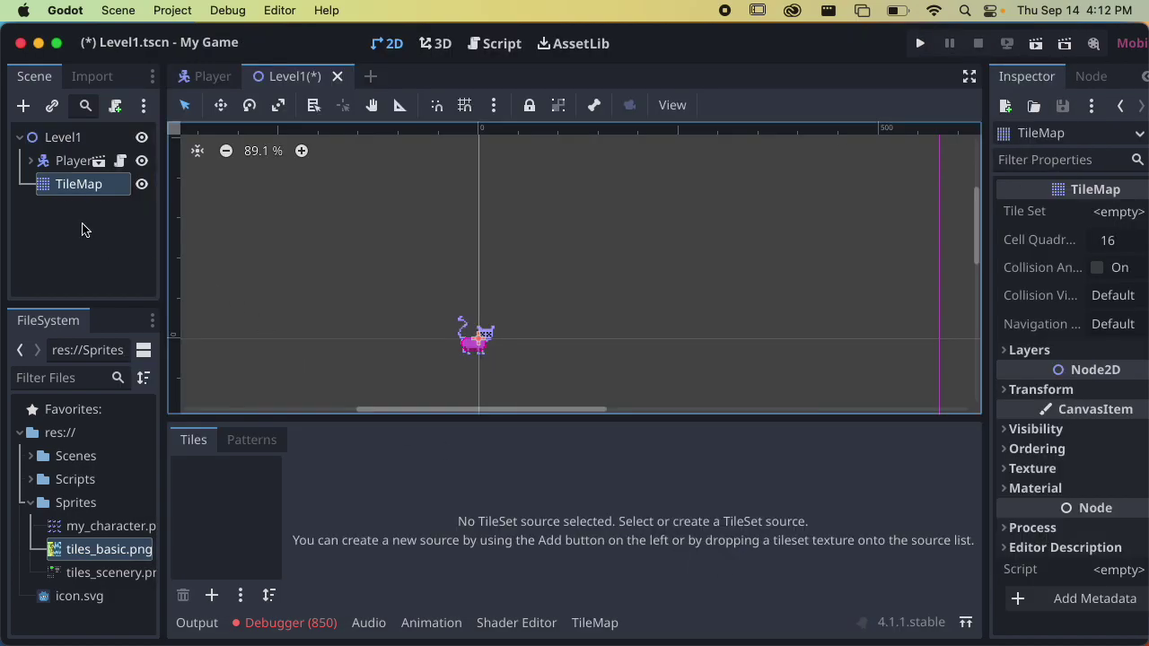
Step: Move the TileMap node above Player under Level1 in the scene tree and widen the Scene dock
left_click(198, 196)
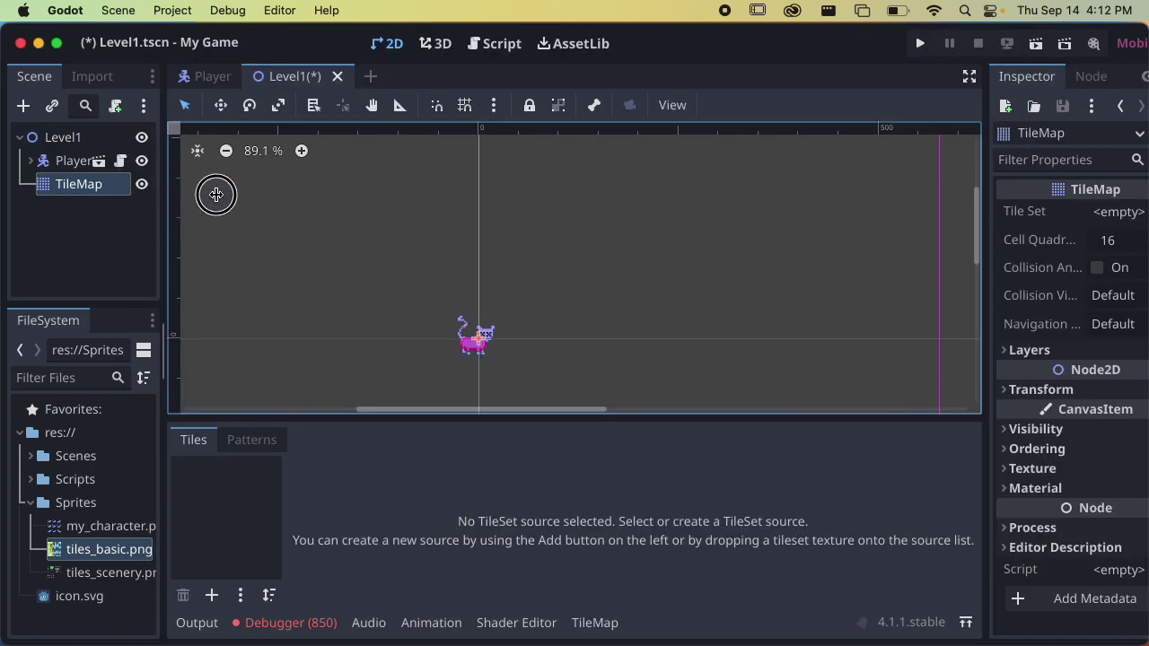
left_click(197, 196)
left_click(154, 200)
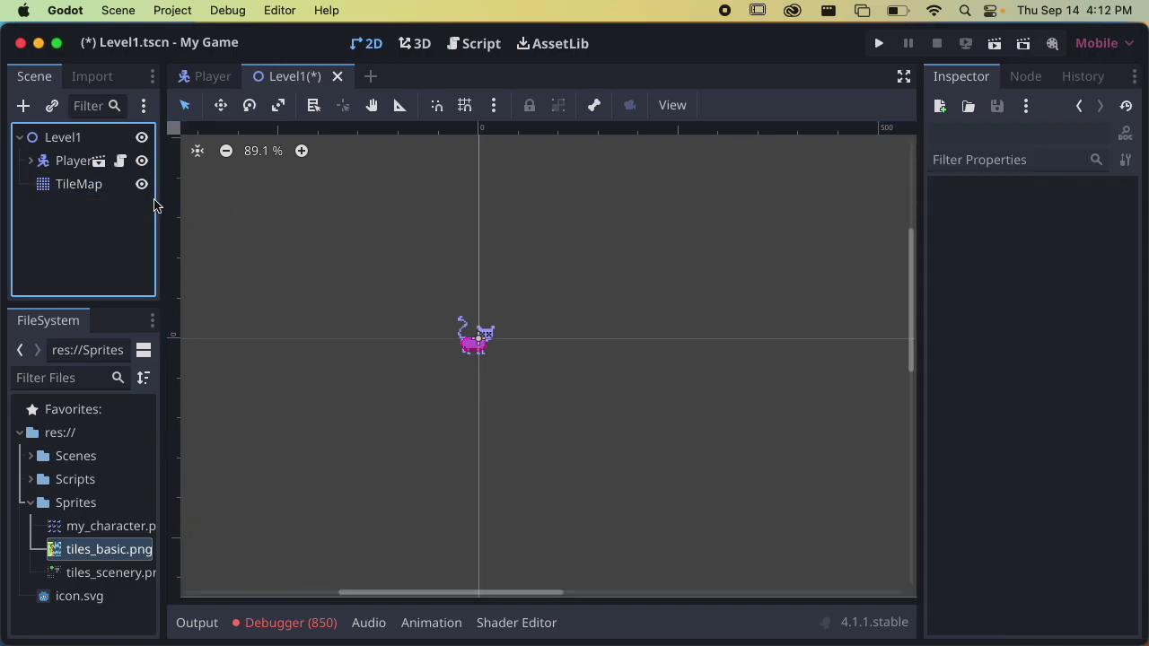
left_click_drag(103, 188, 99, 151)
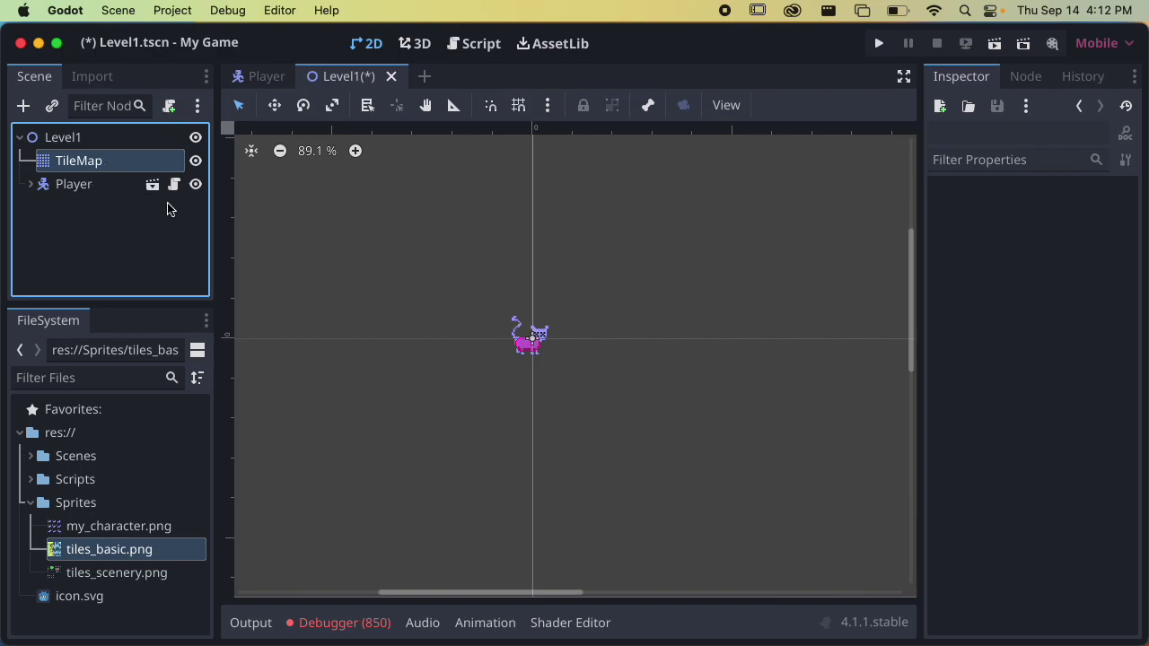
left_click_drag(215, 192, 208, 190)
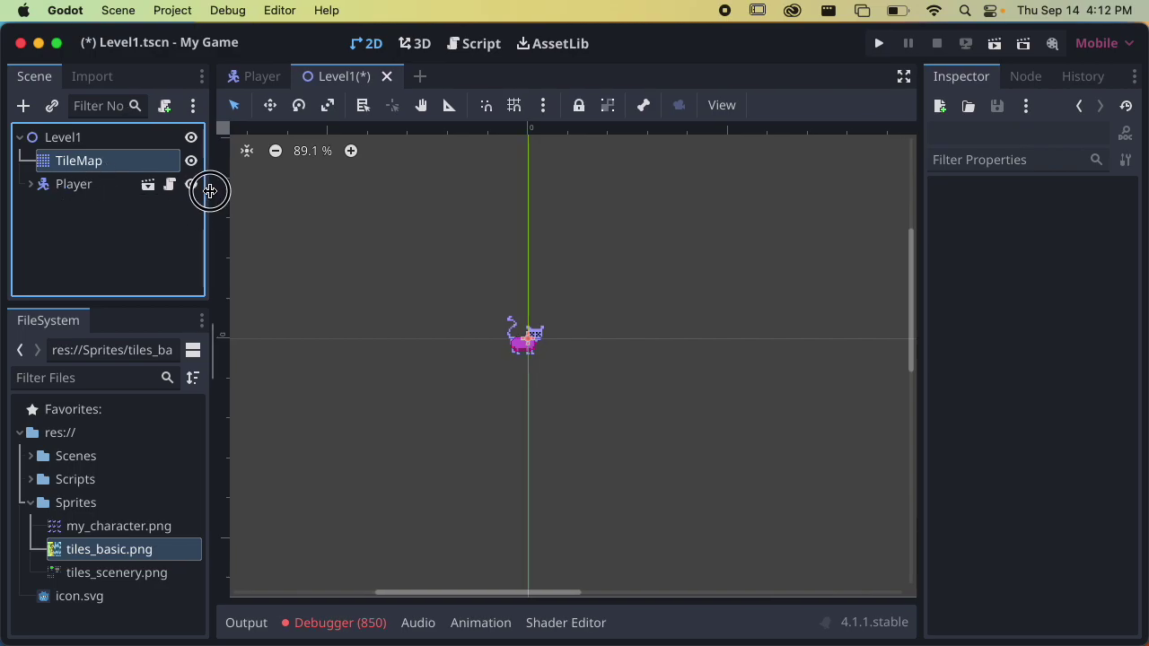
Step: Examine how the Level1, TileMap and Player nodes are ordered and nested in the scene tree
left_click(53, 169)
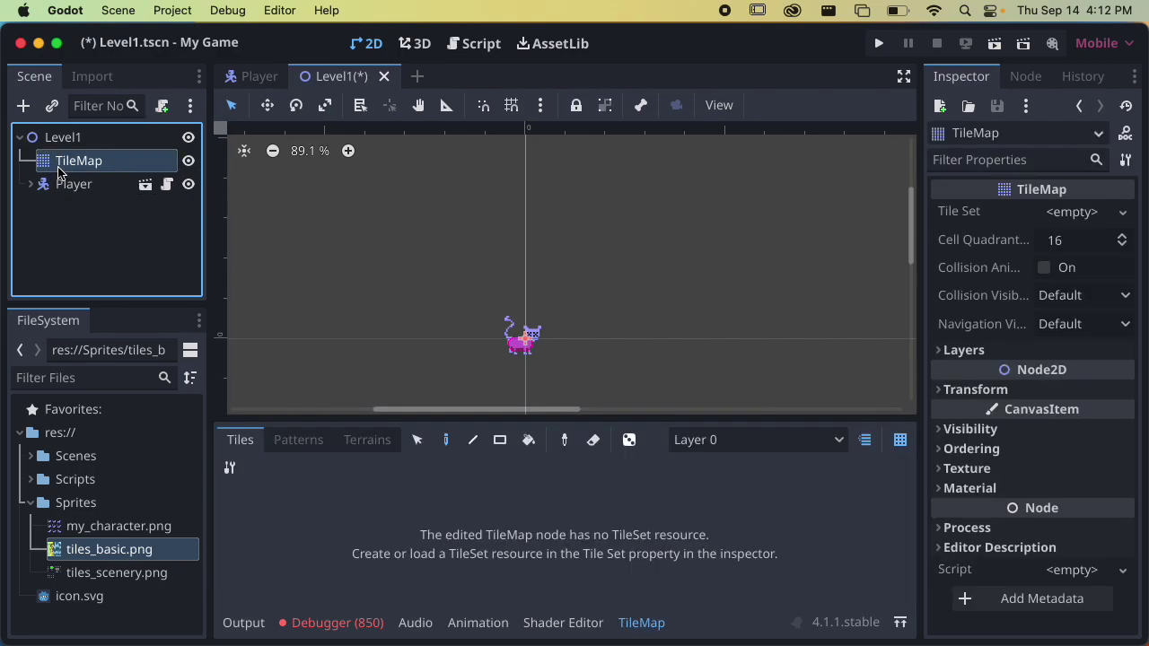
left_click(70, 187)
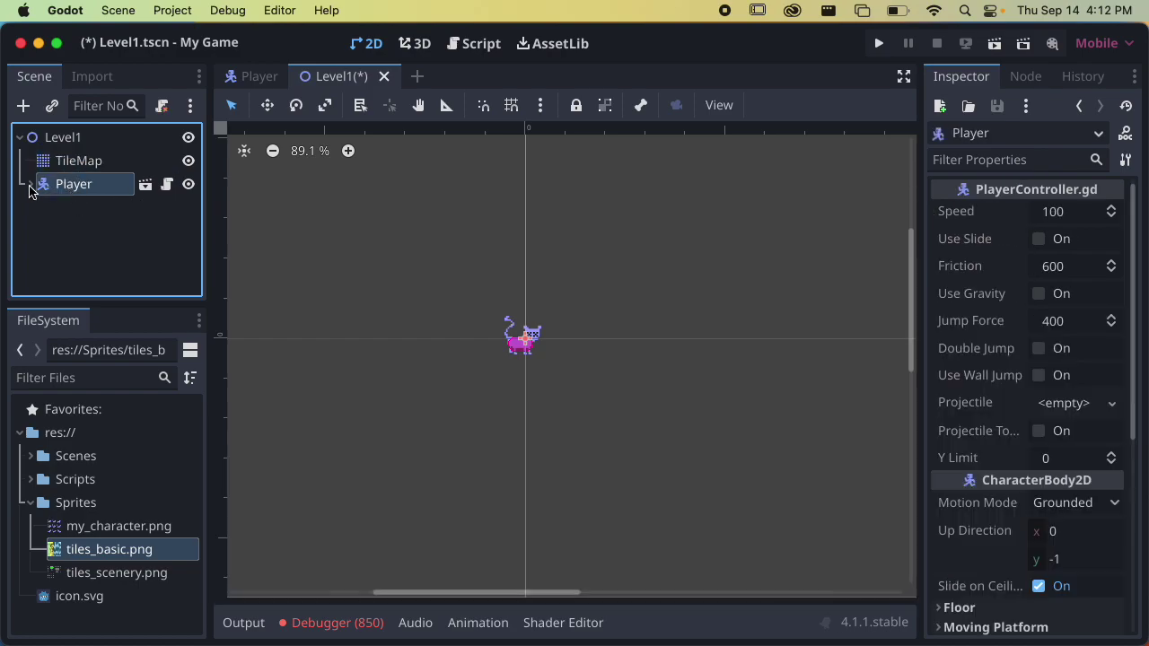
left_click(31, 187)
left_click(32, 191)
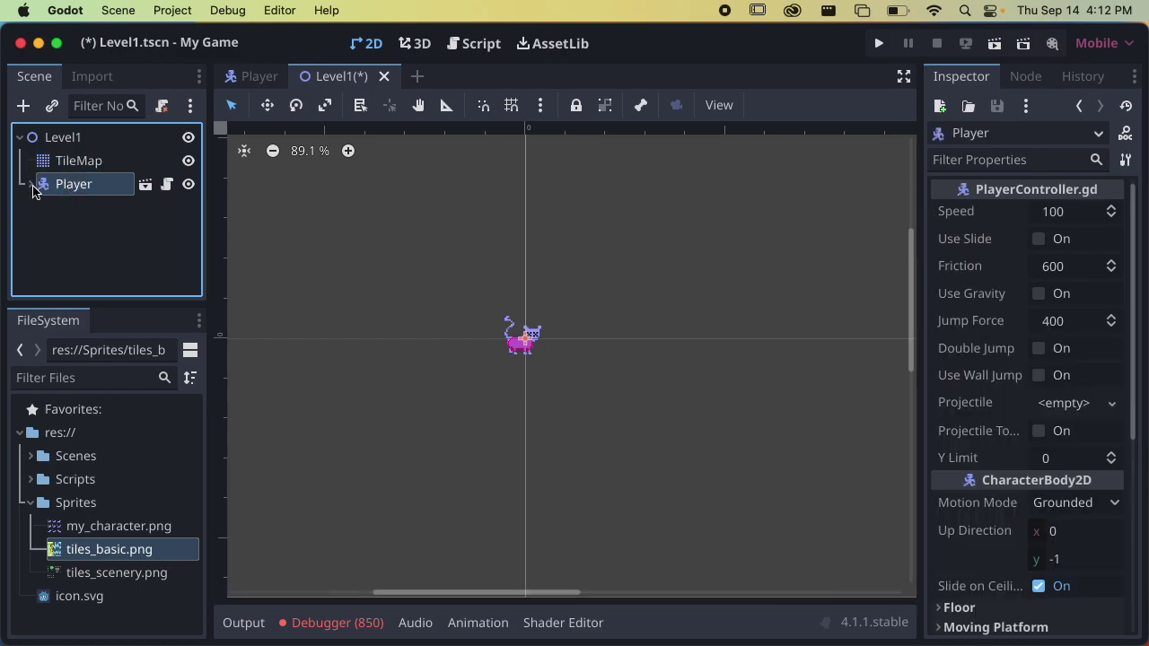
left_click(89, 165)
left_click(86, 187)
left_click(31, 184)
left_click(31, 184)
left_click(61, 163)
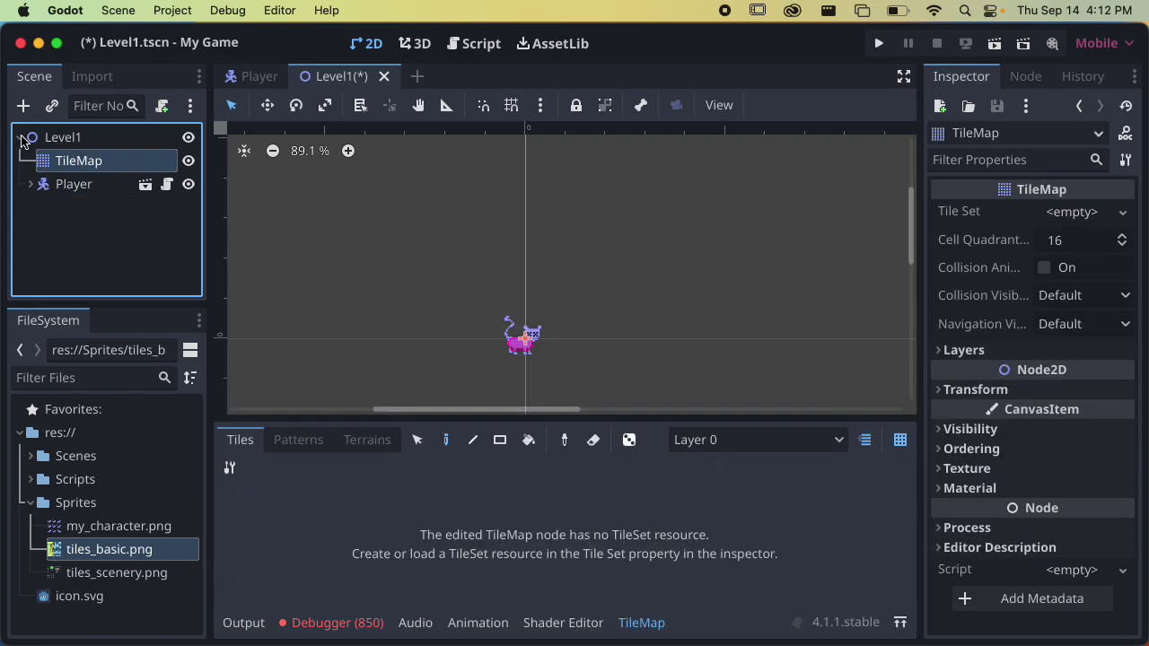
left_click(59, 137)
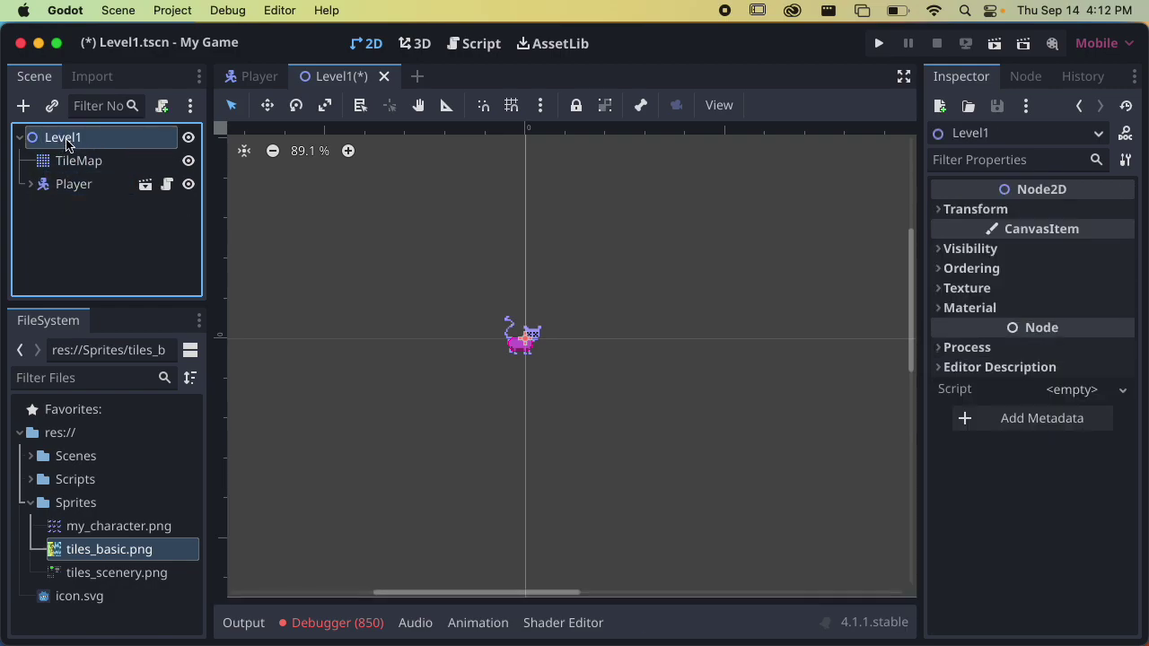
left_click(70, 184)
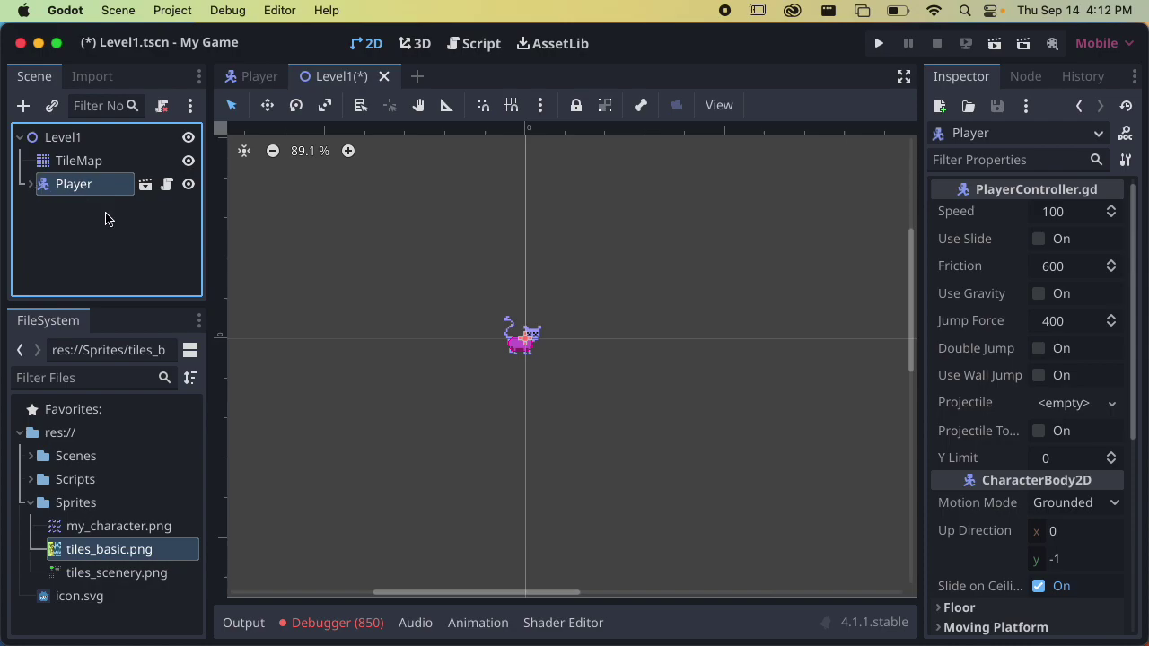
Step: Assign a new TileSet resource to the TileMap node, narrowing the Scene dock and widening the Inspector
left_click(97, 162)
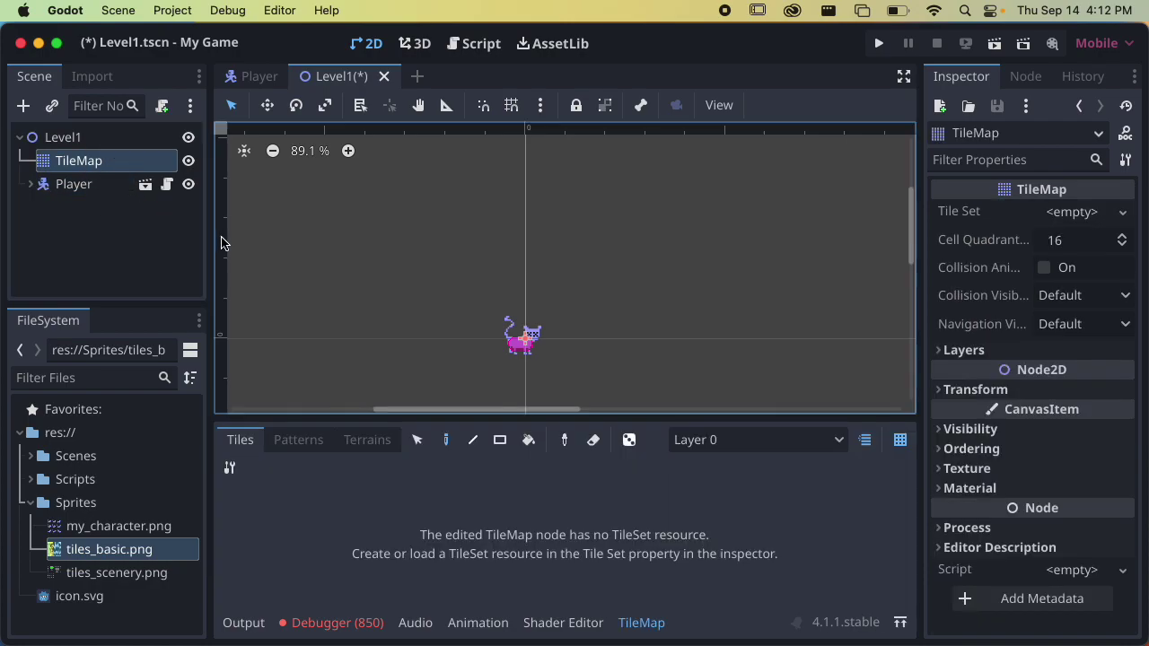
left_click_drag(209, 245, 180, 251)
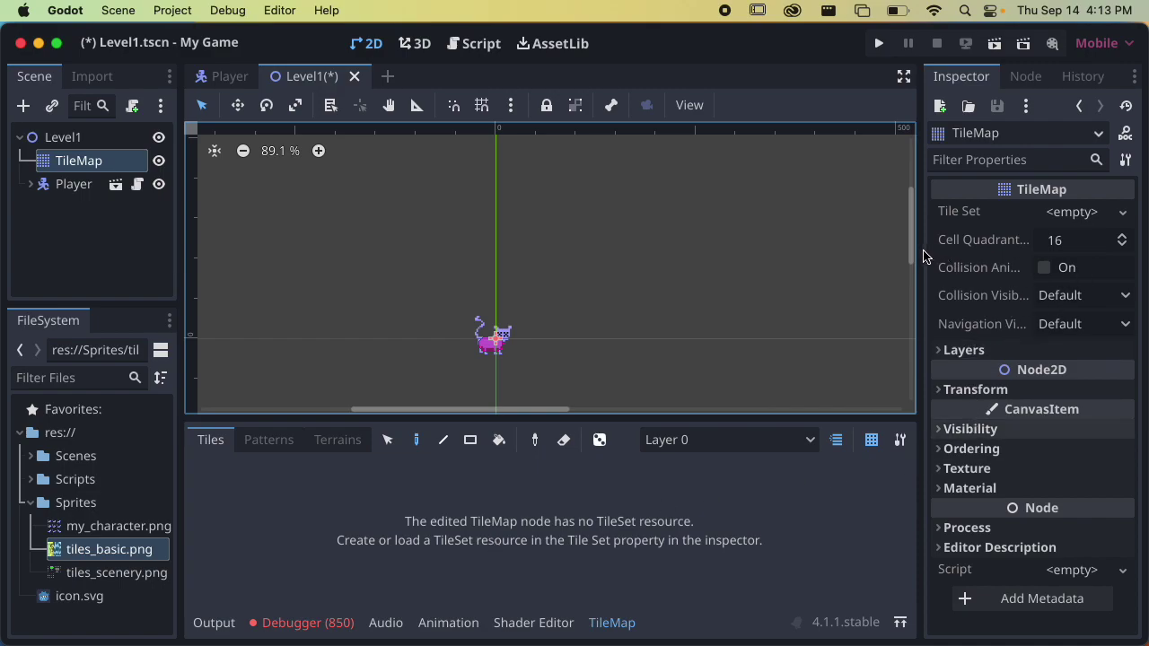
left_click_drag(925, 256, 876, 260)
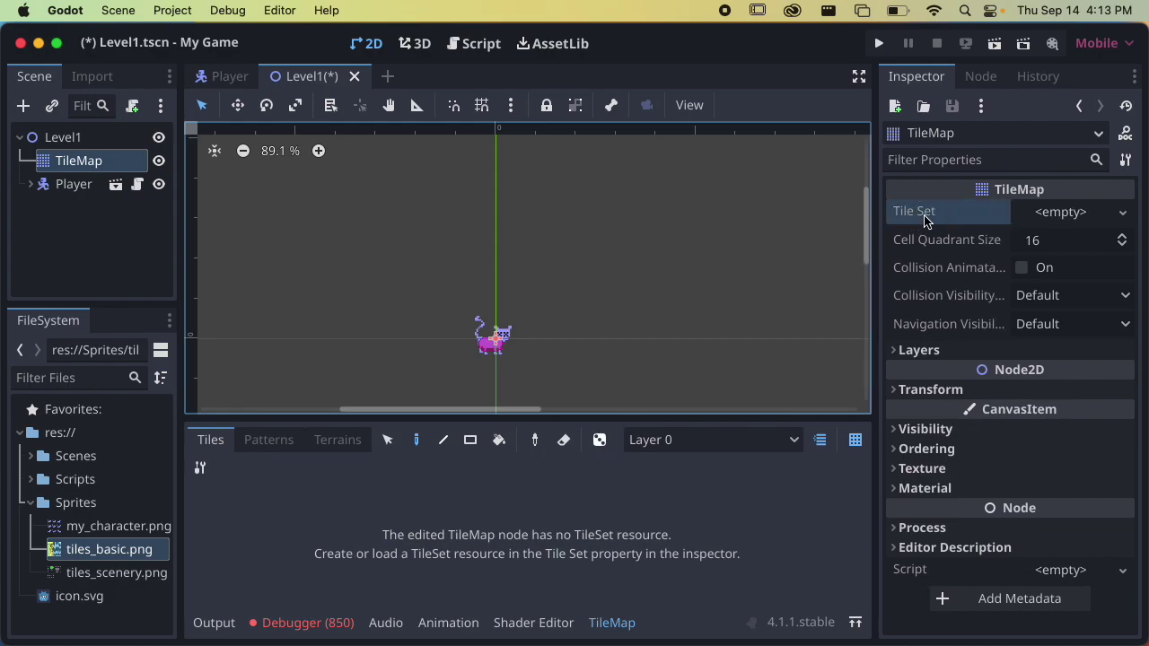
left_click(1060, 213)
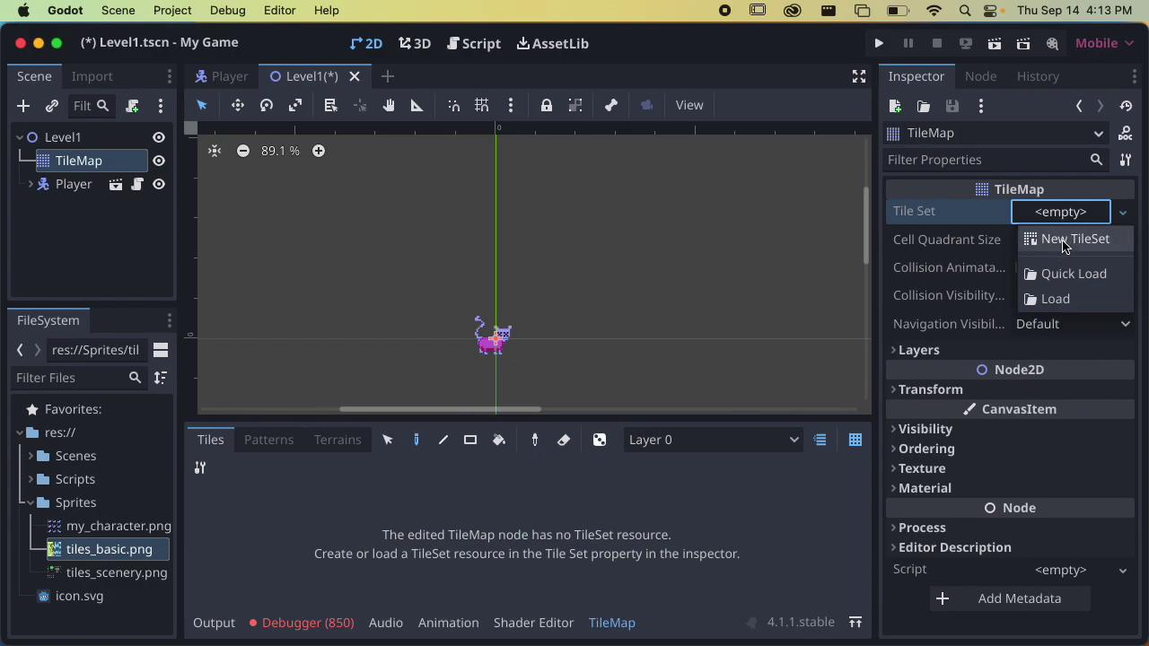
left_click(1068, 240)
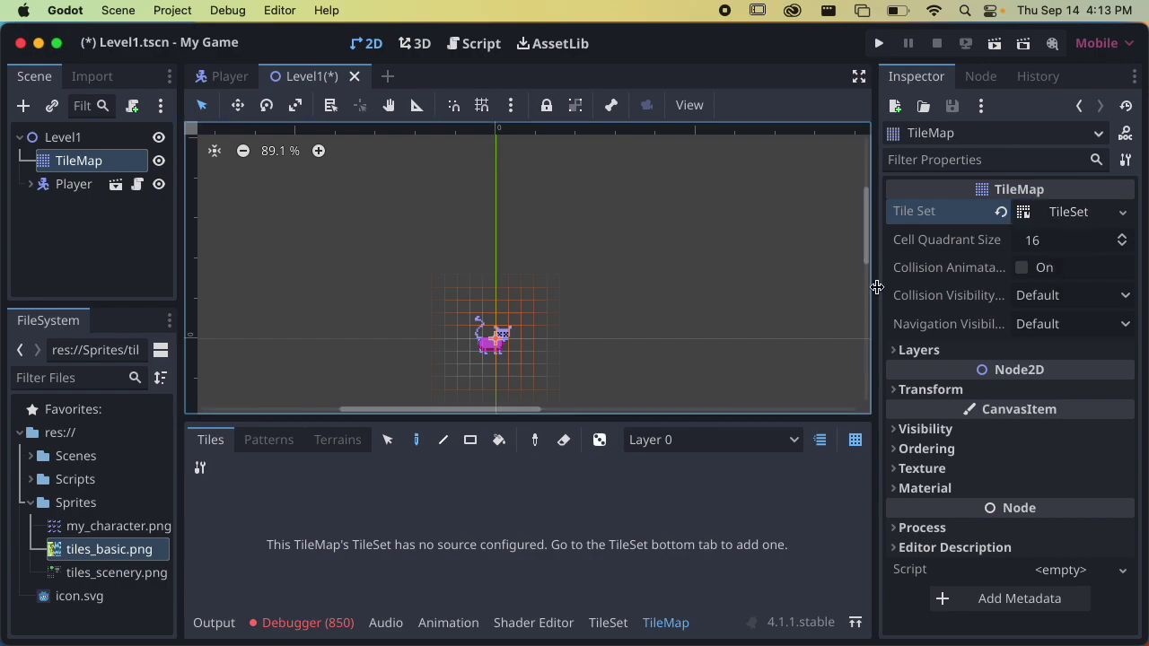
Step: Examine the TileMap's properties and layer settings in a slightly wider Inspector
mouse_move(873, 289)
left_mouse_down()
mouse_move(821, 290)
mouse_move(863, 275)
left_mouse_up()
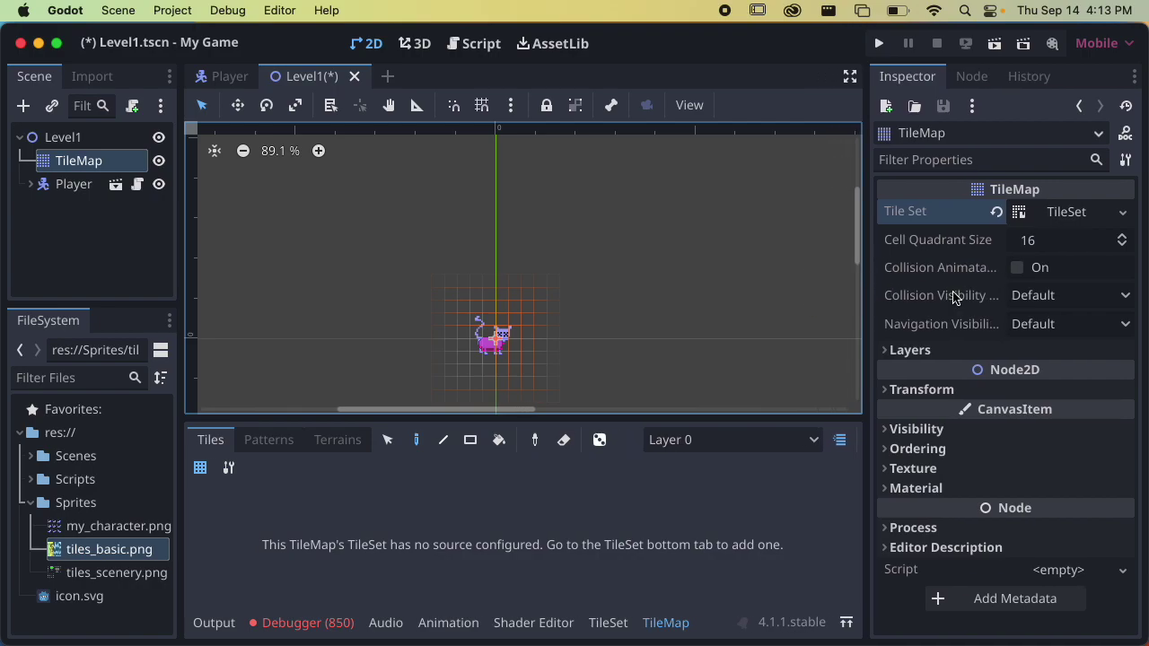
left_click(970, 351)
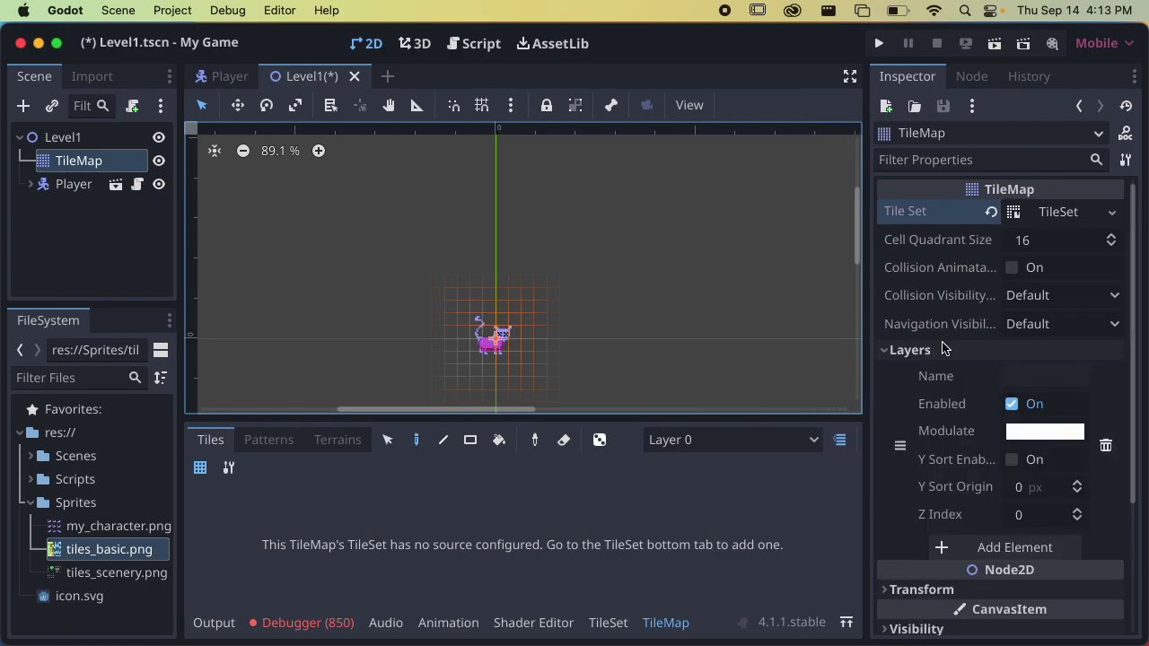
left_click(945, 349)
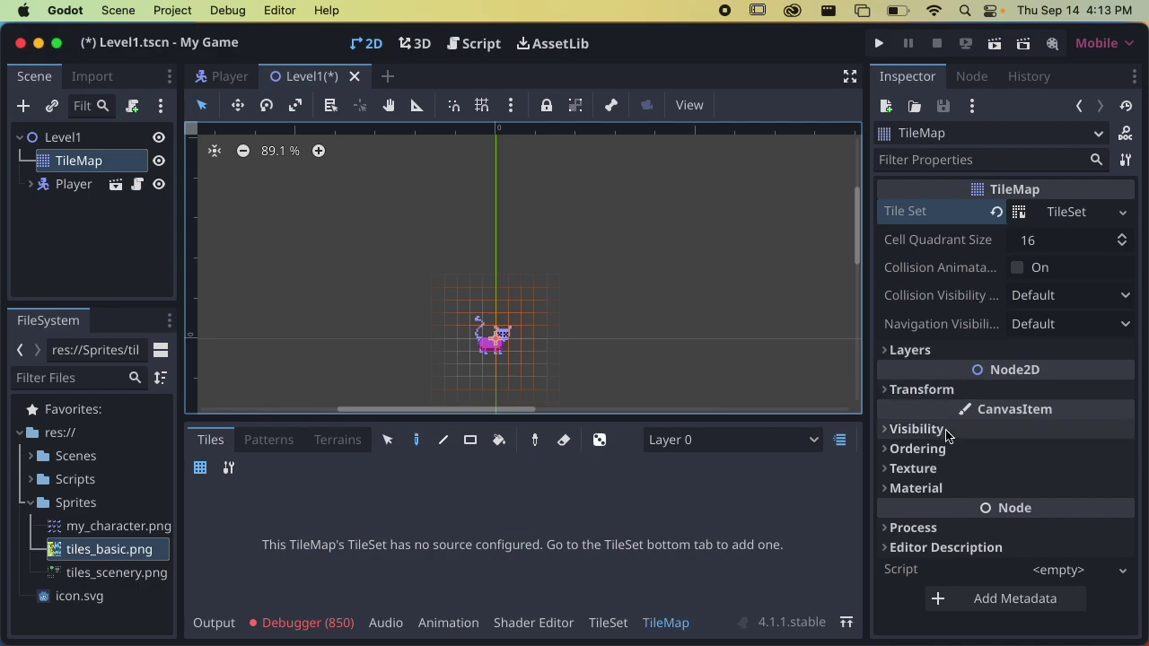
left_click(916, 247)
left_click(948, 223)
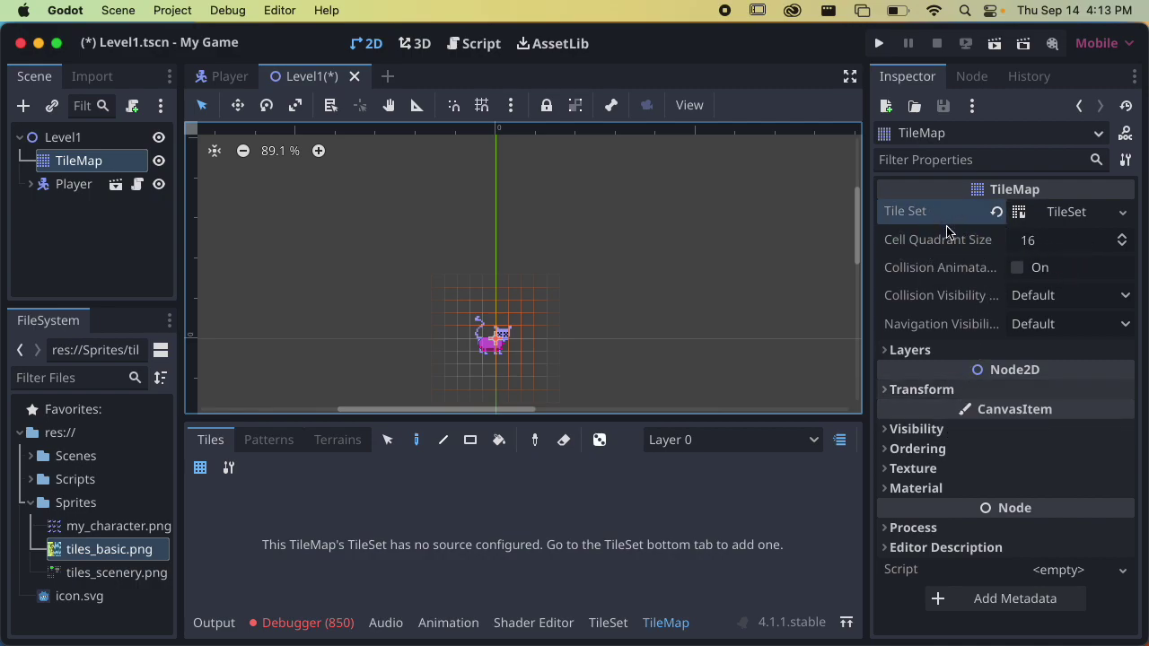
left_click(943, 349)
left_click(942, 349)
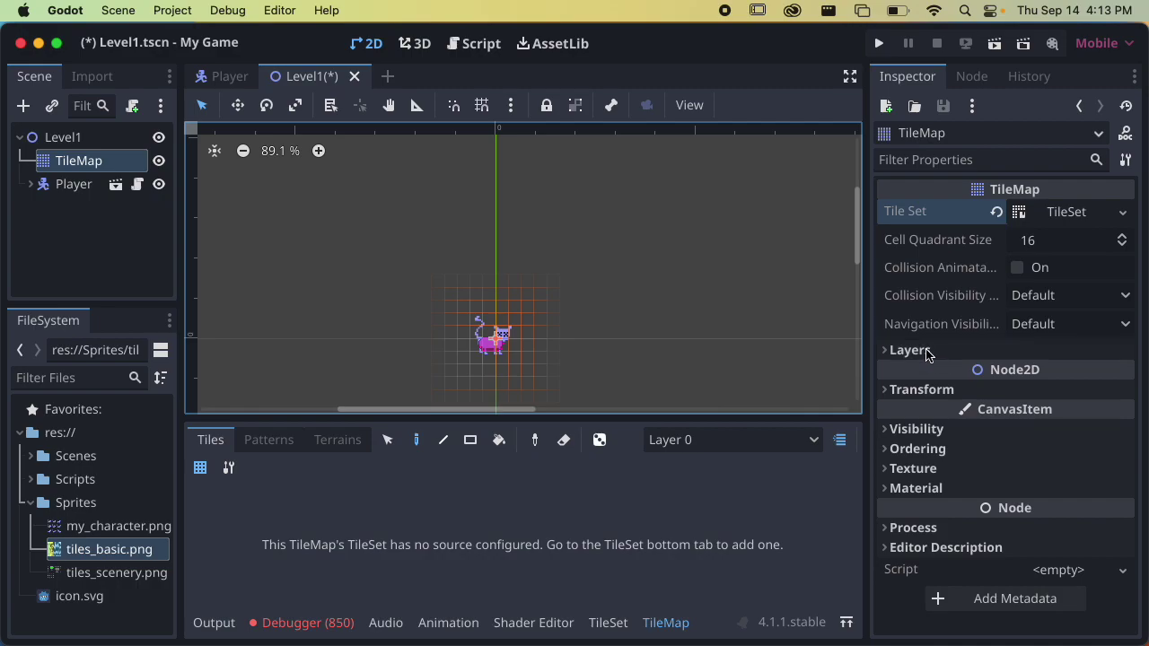
Step: Name the TileMap's first layer Ground and set its Z Index to -1
left_click(930, 352)
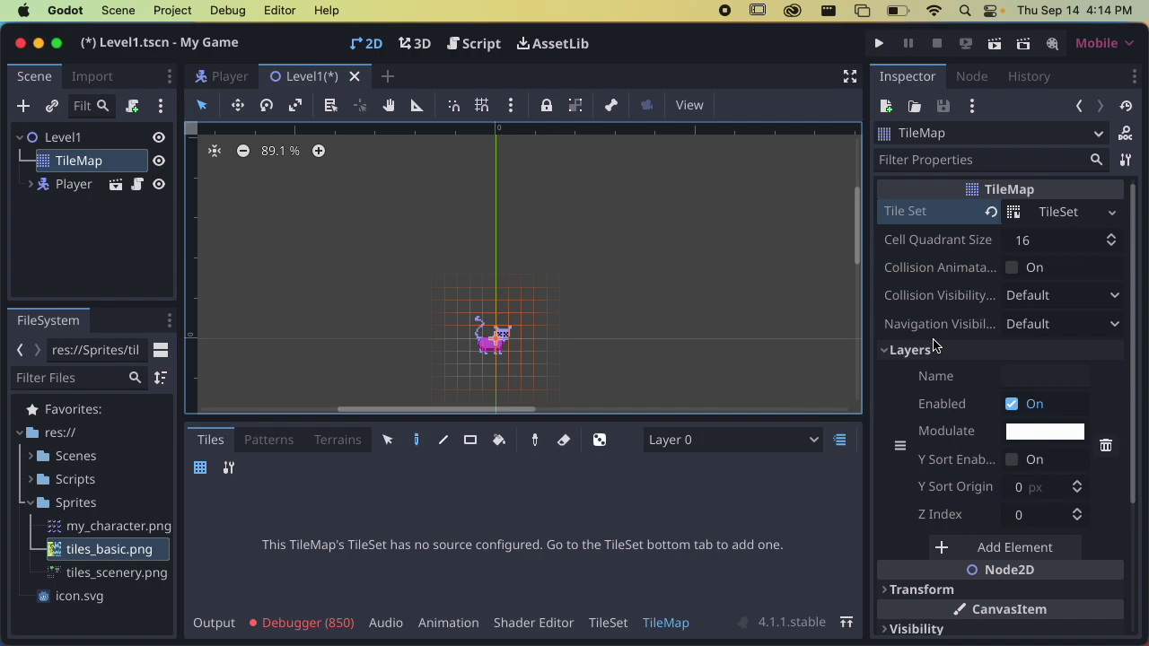
left_click(942, 379)
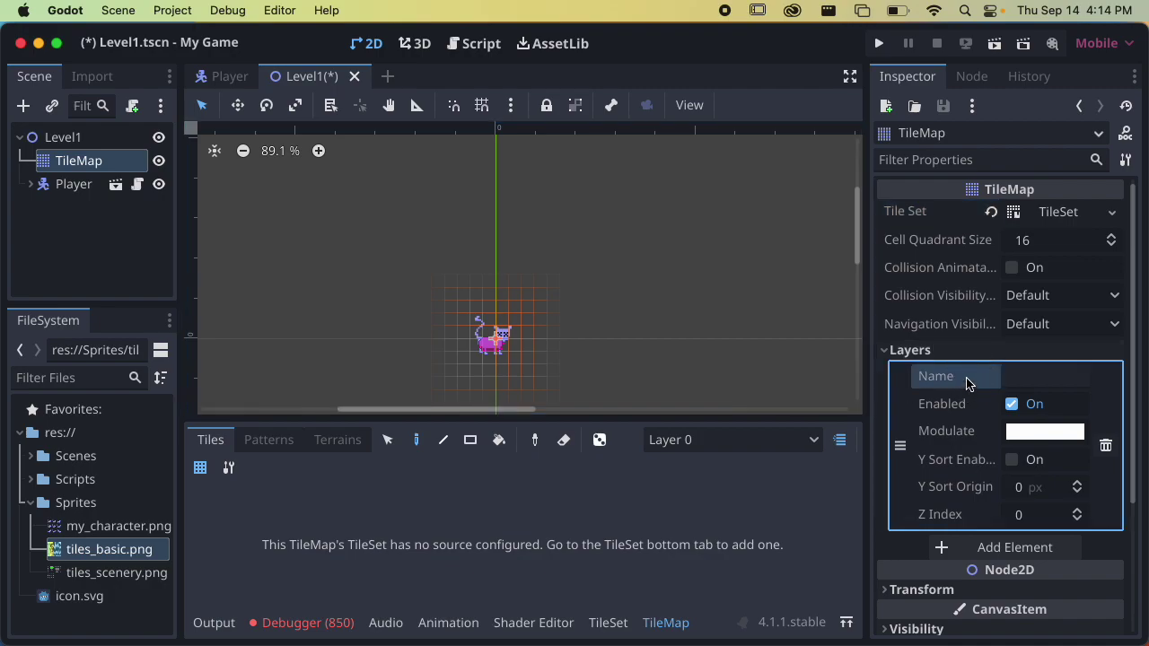
left_click(1020, 377)
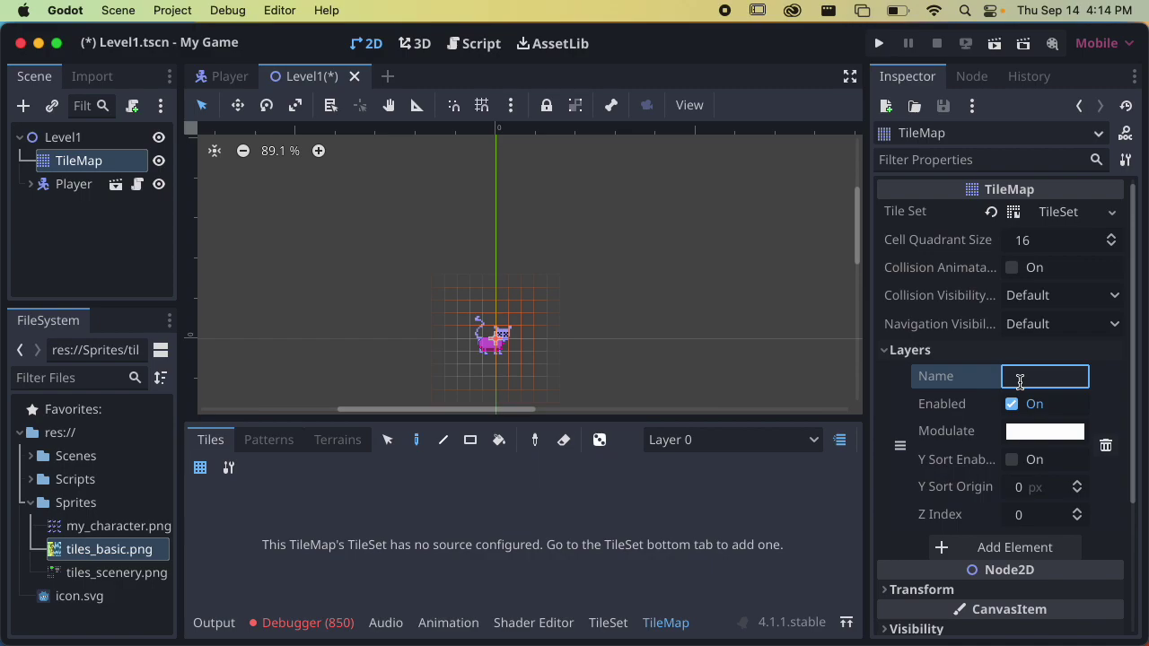
type("Ground")
key("Return")
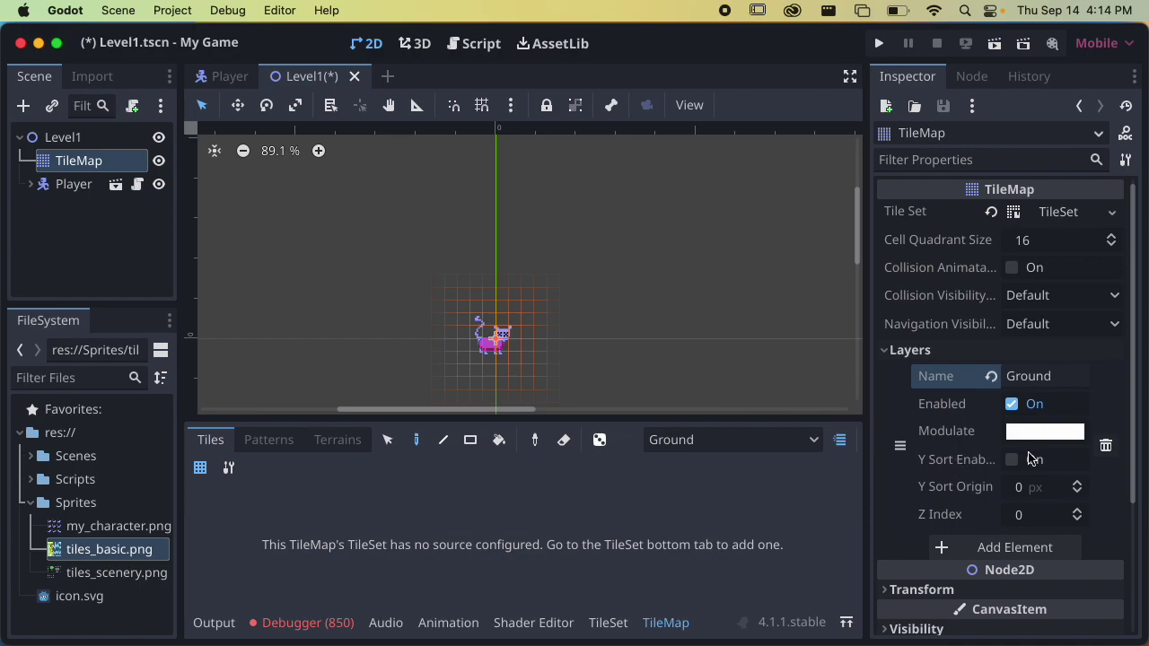
left_click_drag(867, 416, 848, 413)
left_click(1077, 519)
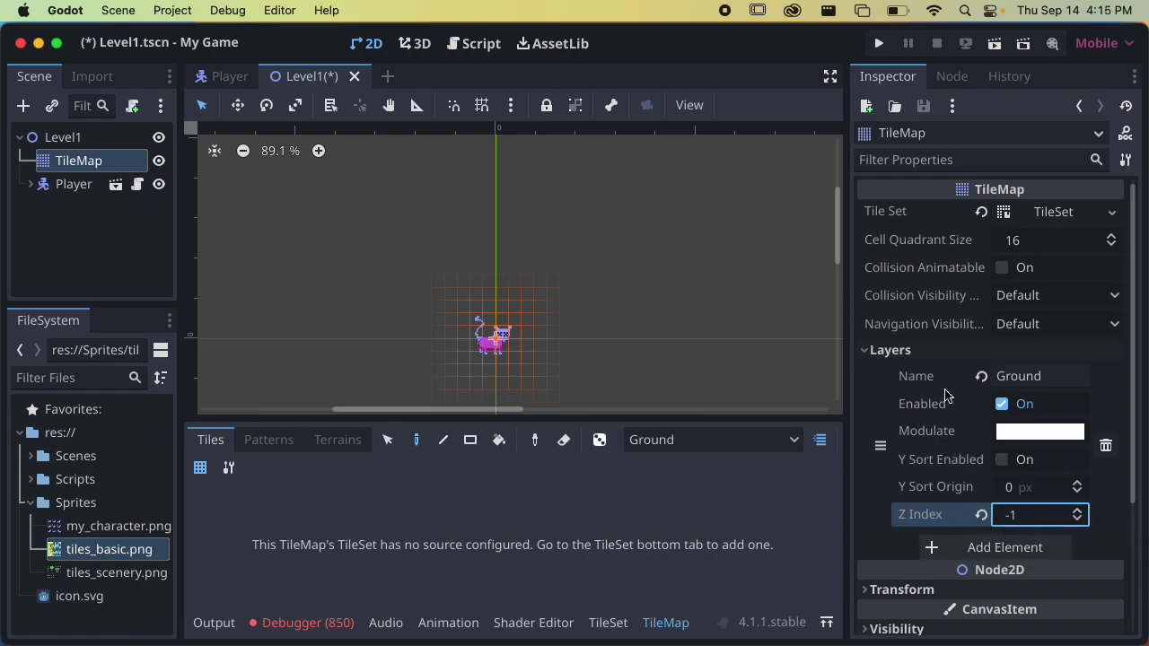
Step: Add a second layer to the TileMap and name it Scenery
left_click_drag(1137, 363, 1136, 441)
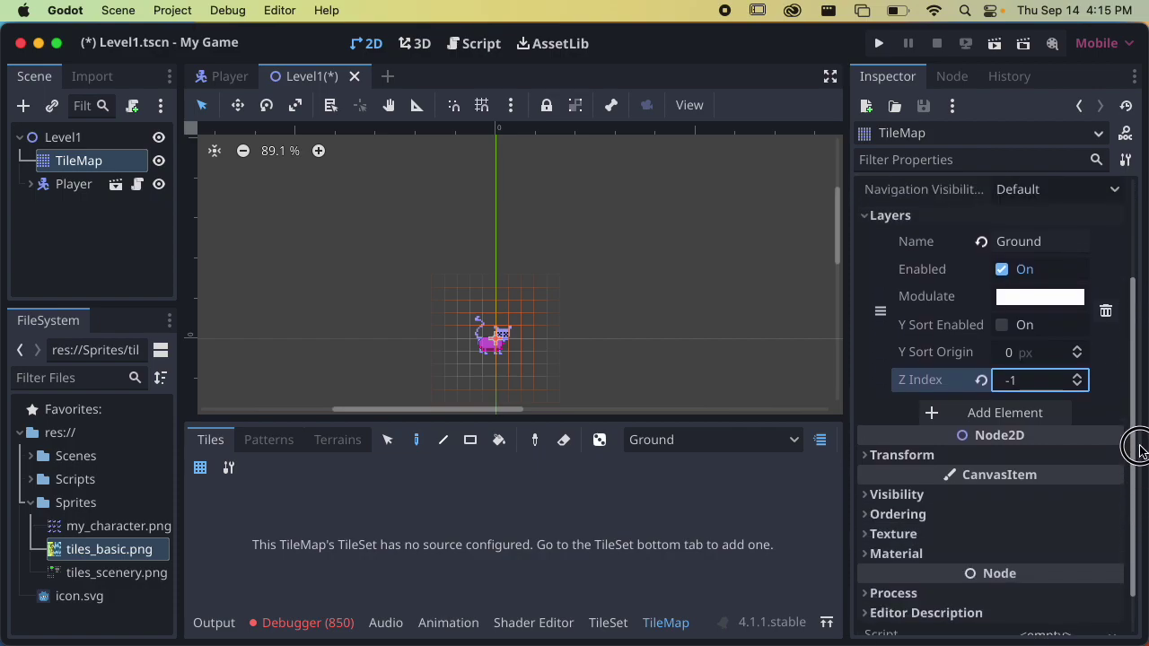
left_click(997, 420)
left_click(1032, 419)
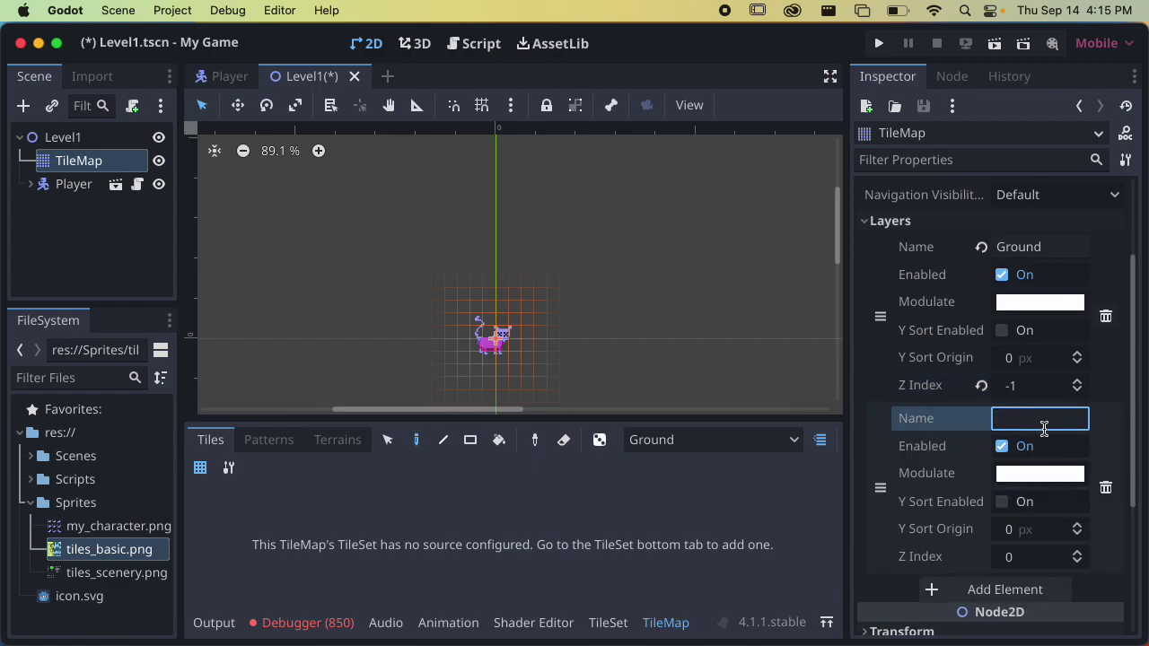
type("Scenery")
left_click(1102, 423)
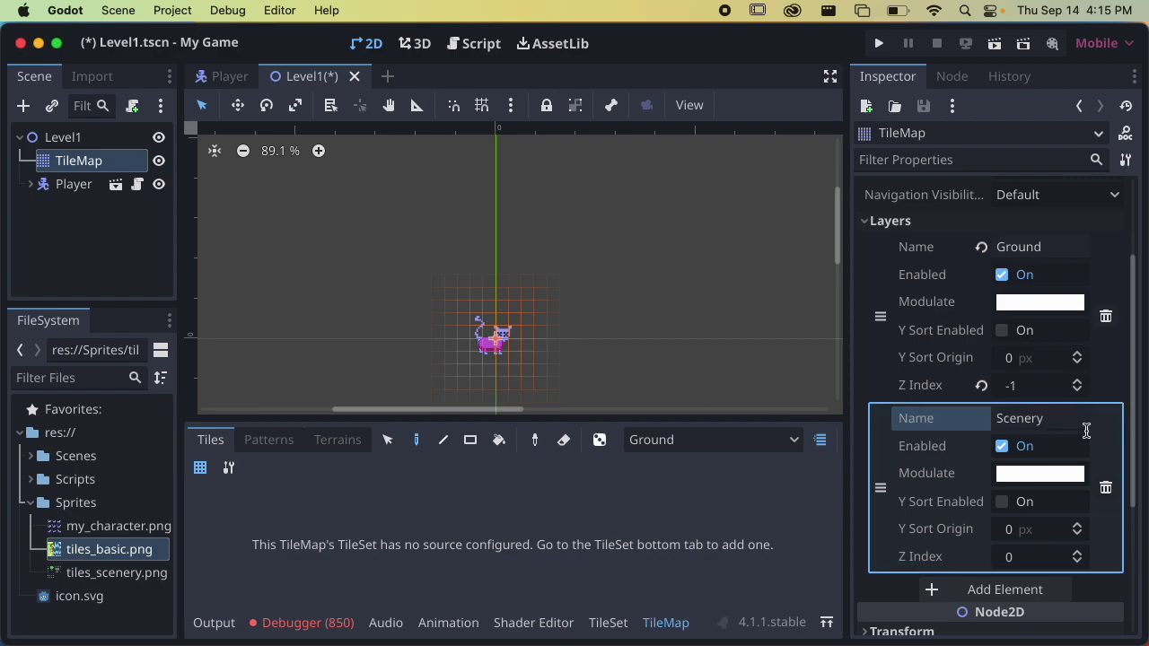
Step: Review both layers' settings, then collapse the TileMap's Layers section and narrow the Inspector
scroll(977, 476, "down", 2)
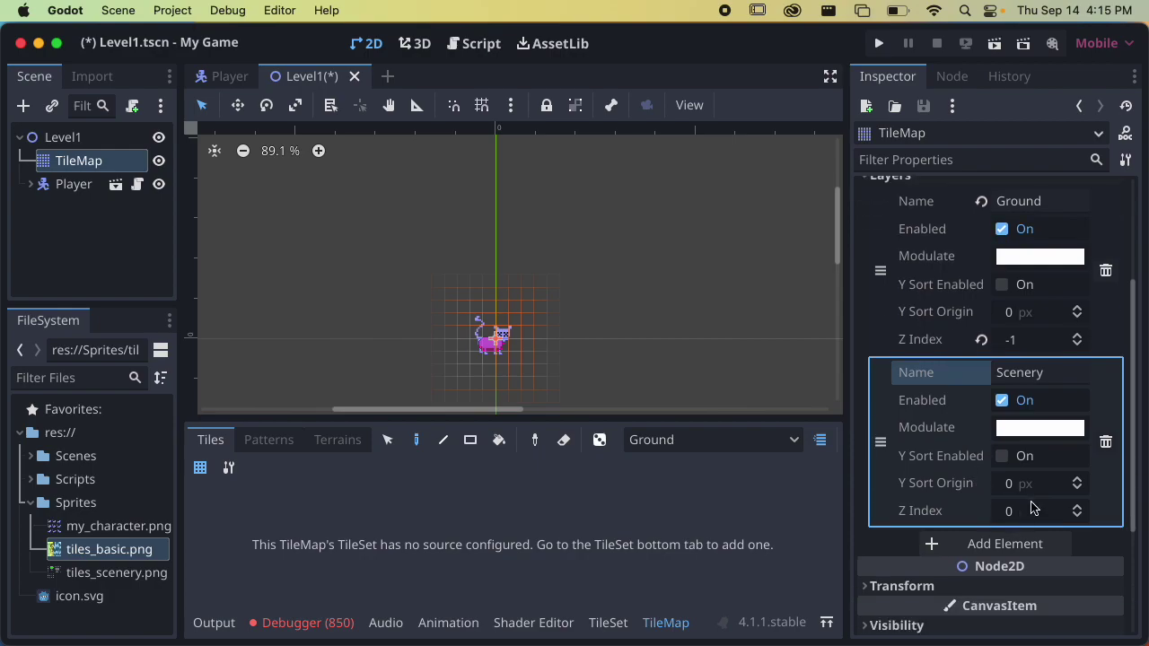
scroll(952, 272, "up", 3)
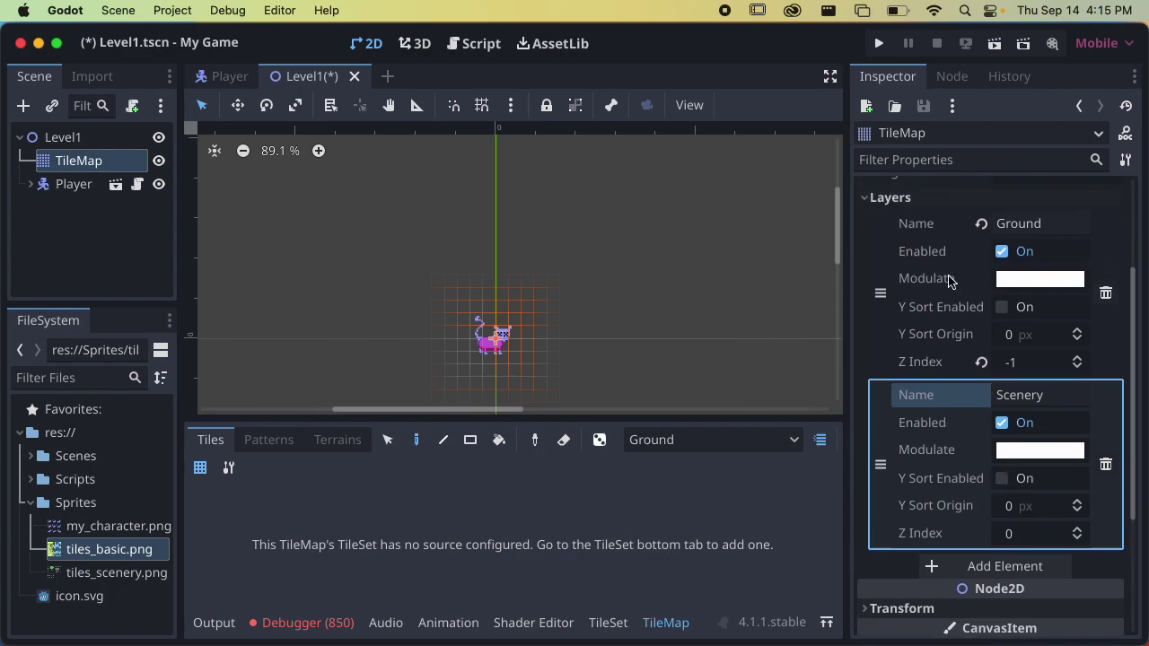
scroll(952, 273, "up", 4)
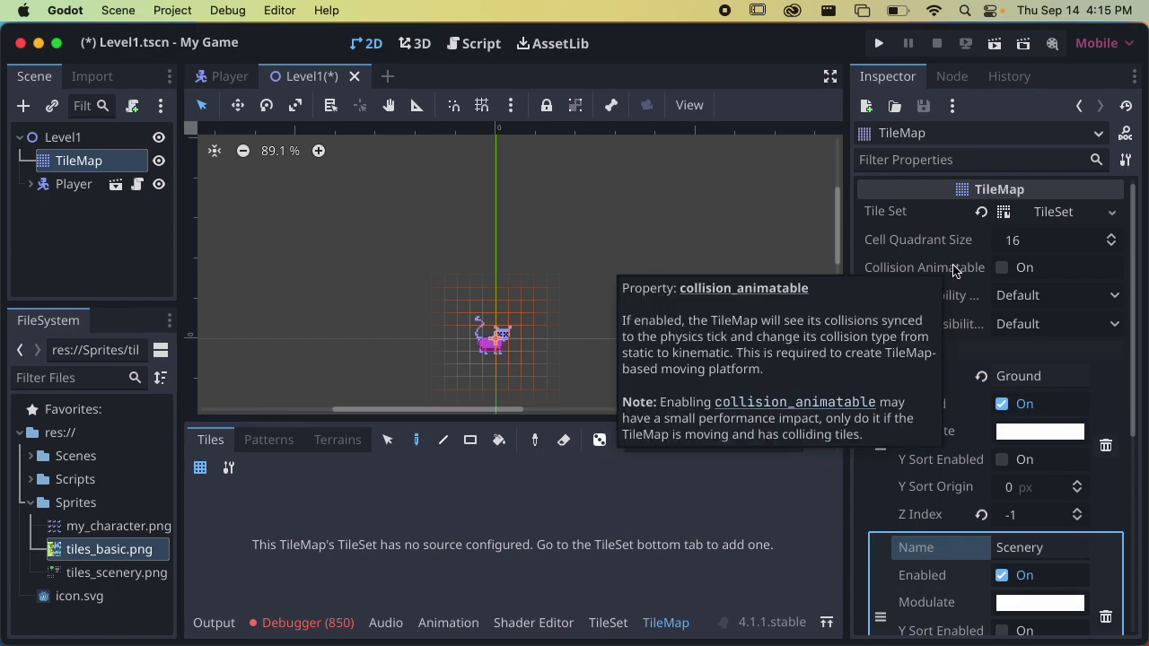
left_click(923, 352)
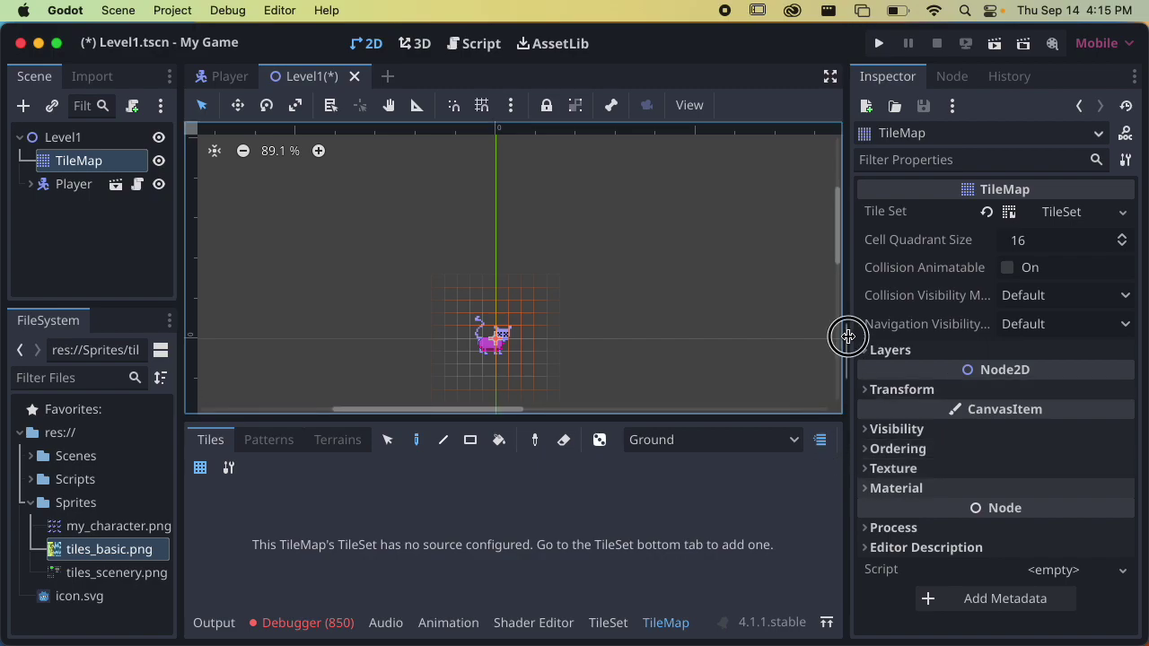
left_click_drag(849, 337, 880, 336)
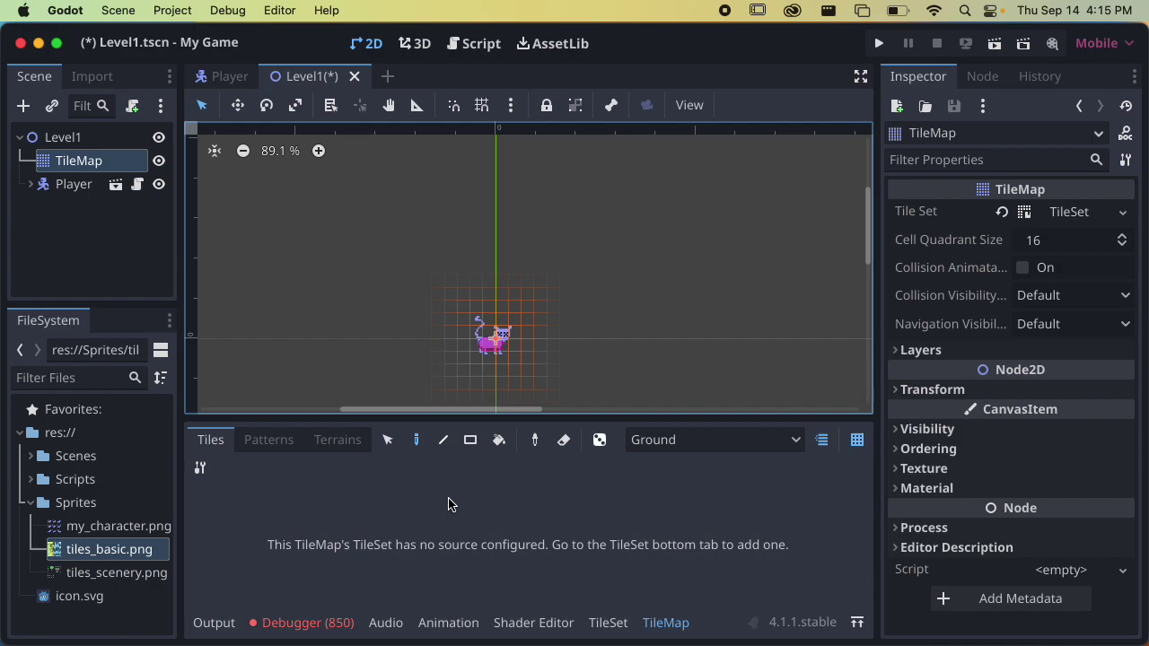
Step: Open the TileMap's TileSet editor and make its area taller
middle_click_drag(569, 333, 604, 266)
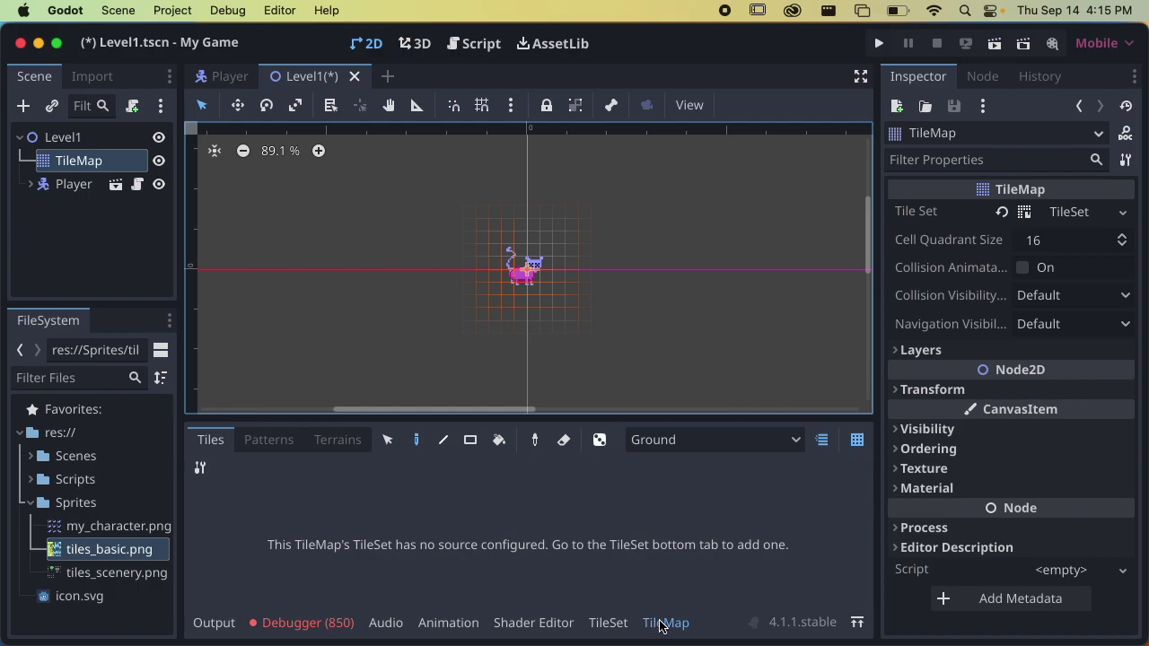
left_click(74, 184)
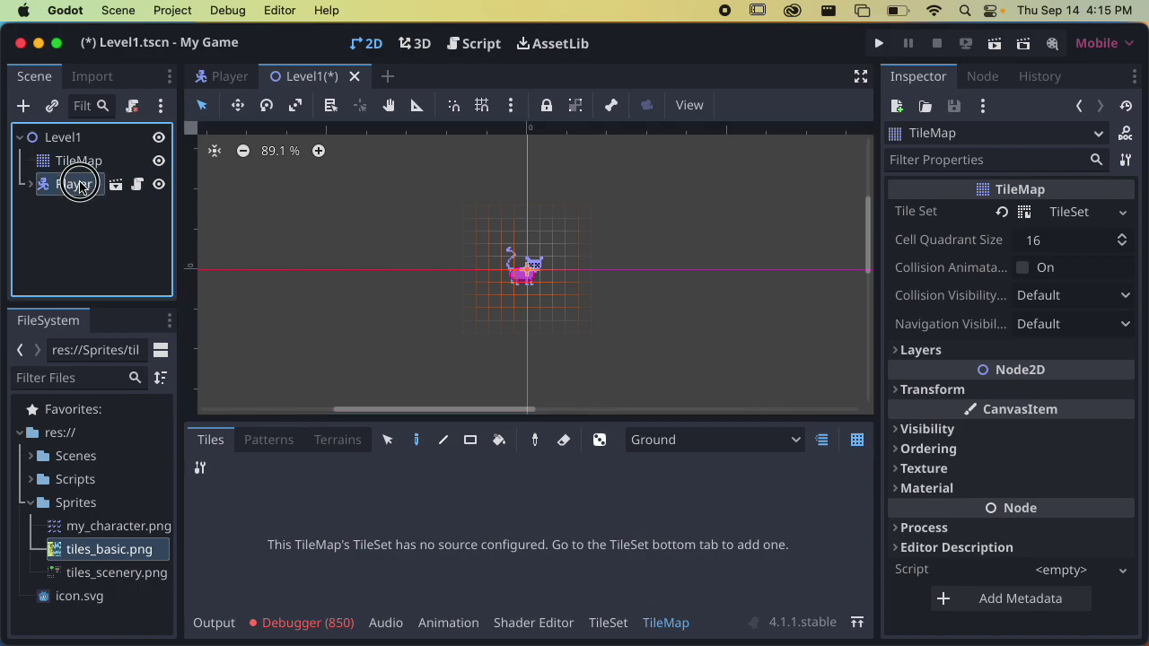
scroll(512, 333, "up", 2)
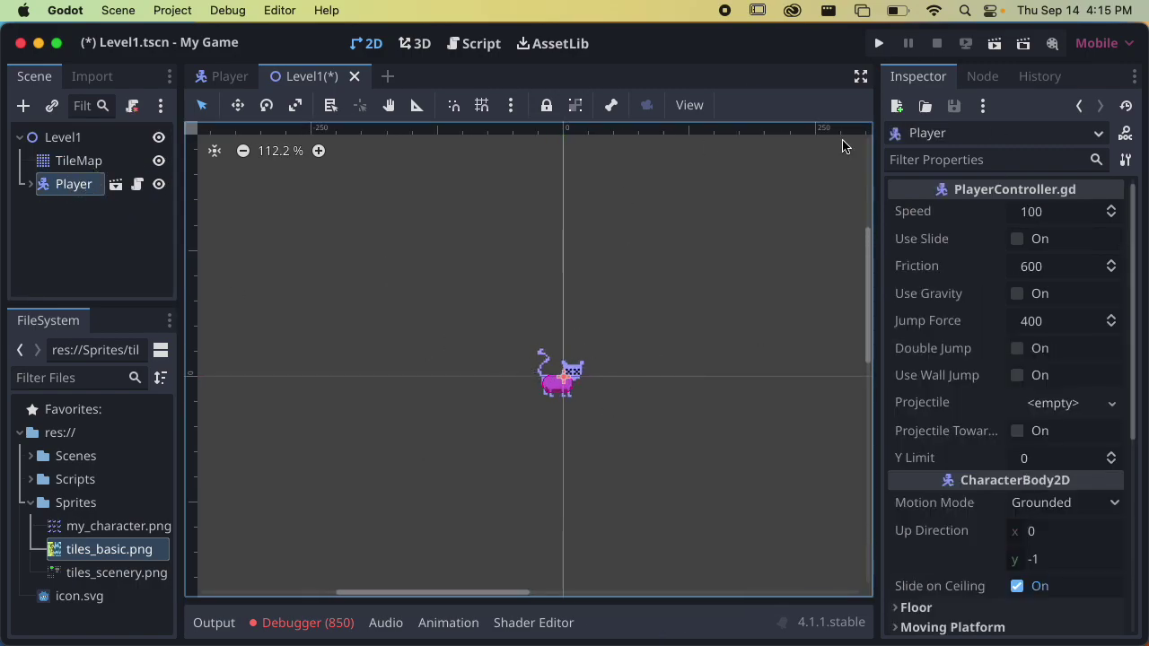
left_click(97, 163)
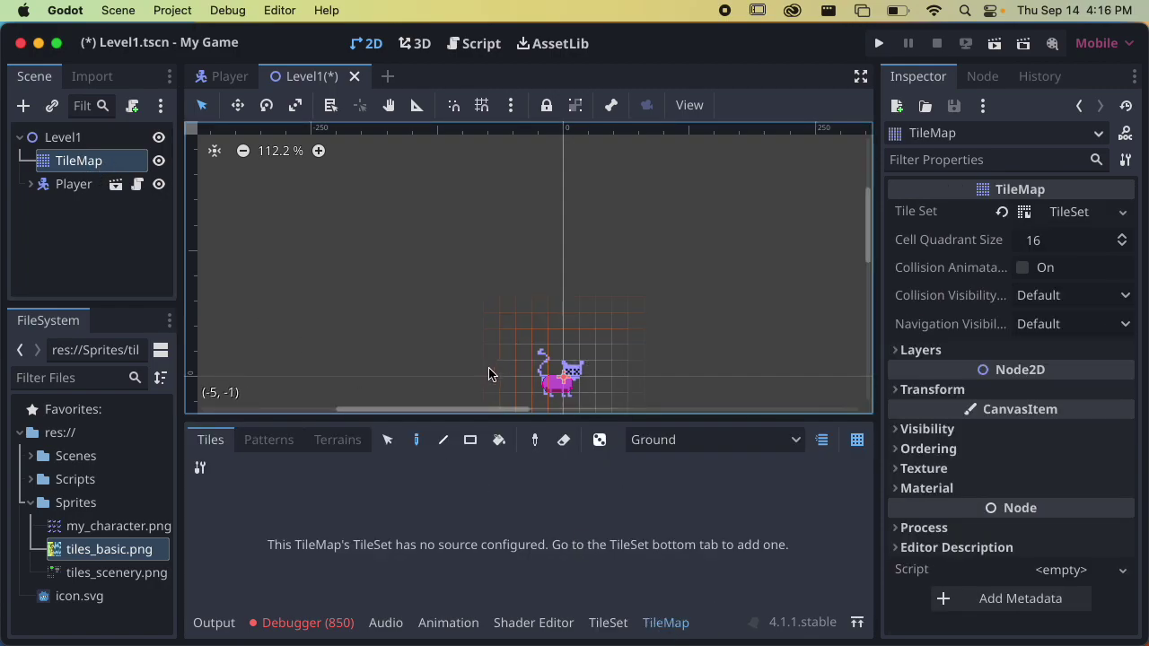
scroll(590, 359, "down", 3)
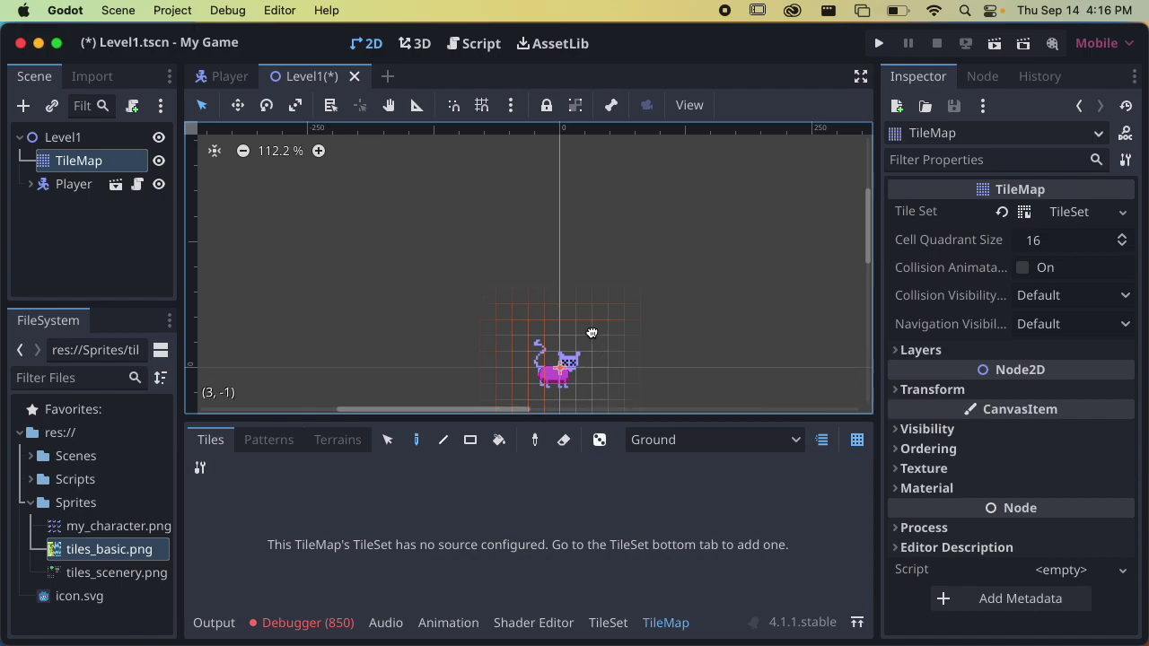
scroll(559, 251, "up", 4)
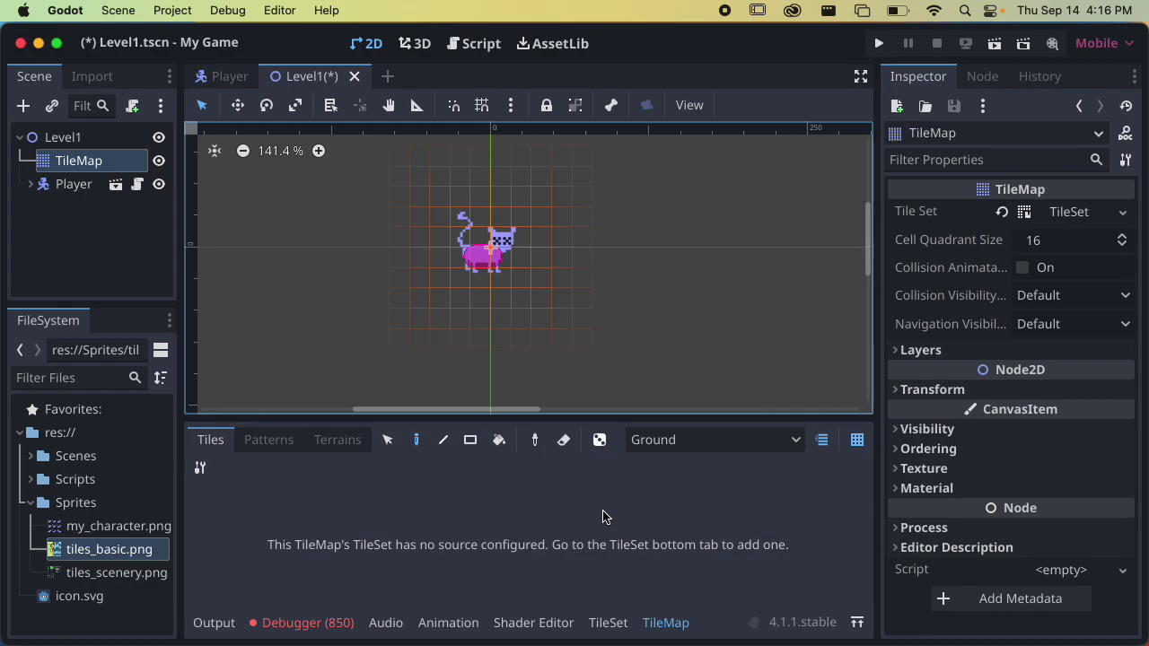
left_click(614, 624)
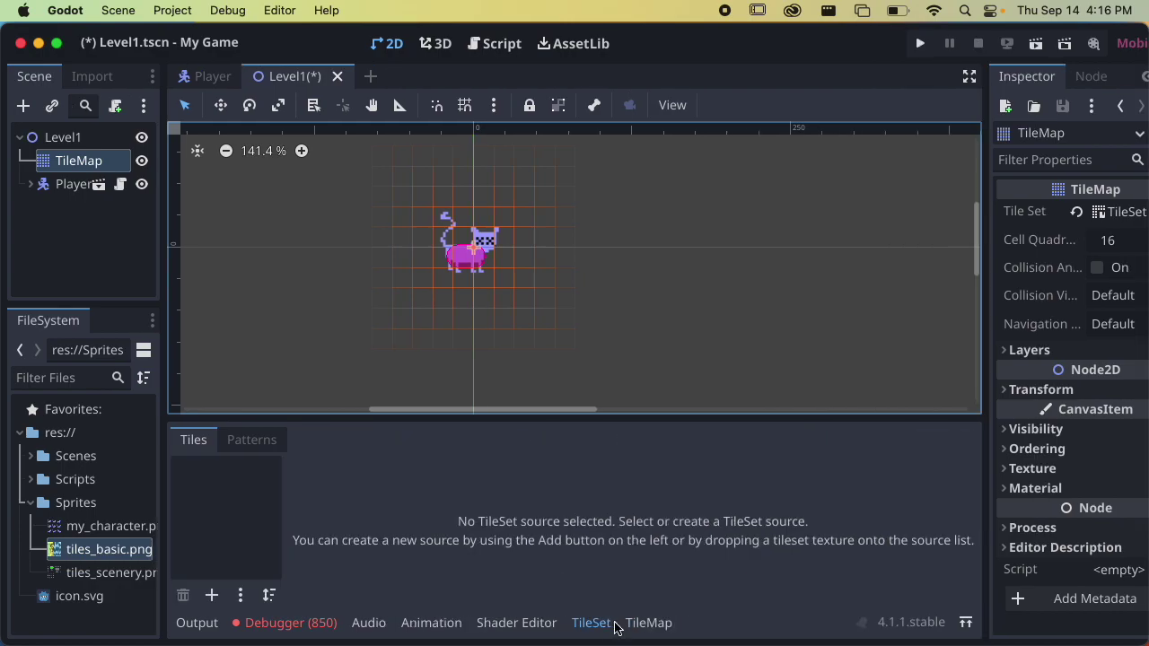
left_click_drag(562, 415, 559, 300)
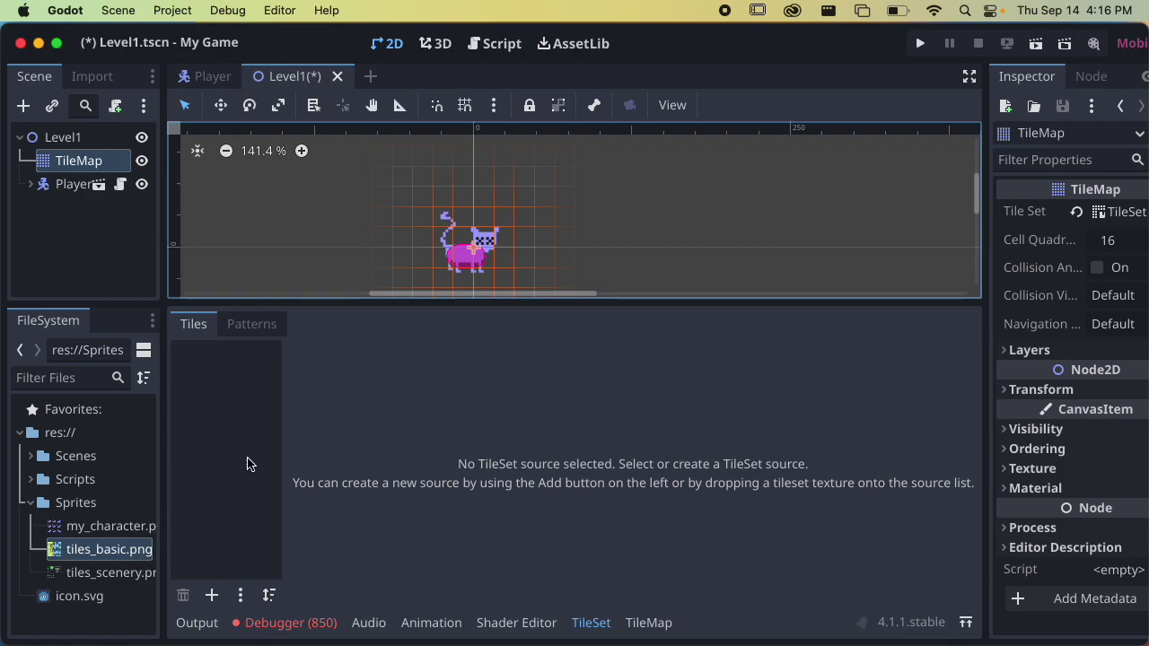
Step: Add tiles_basic.png to the TileSet as an atlas source and automatically create its tiles
left_click(333, 428)
mouse_move(84, 546)
left_mouse_down()
mouse_move(209, 518)
mouse_move(172, 508)
mouse_move(165, 493)
mouse_move(164, 354)
mouse_move(180, 335)
mouse_move(91, 510)
left_mouse_up()
mouse_move(172, 481)
left_mouse_down()
mouse_move(201, 470)
mouse_move(166, 485)
left_mouse_up()
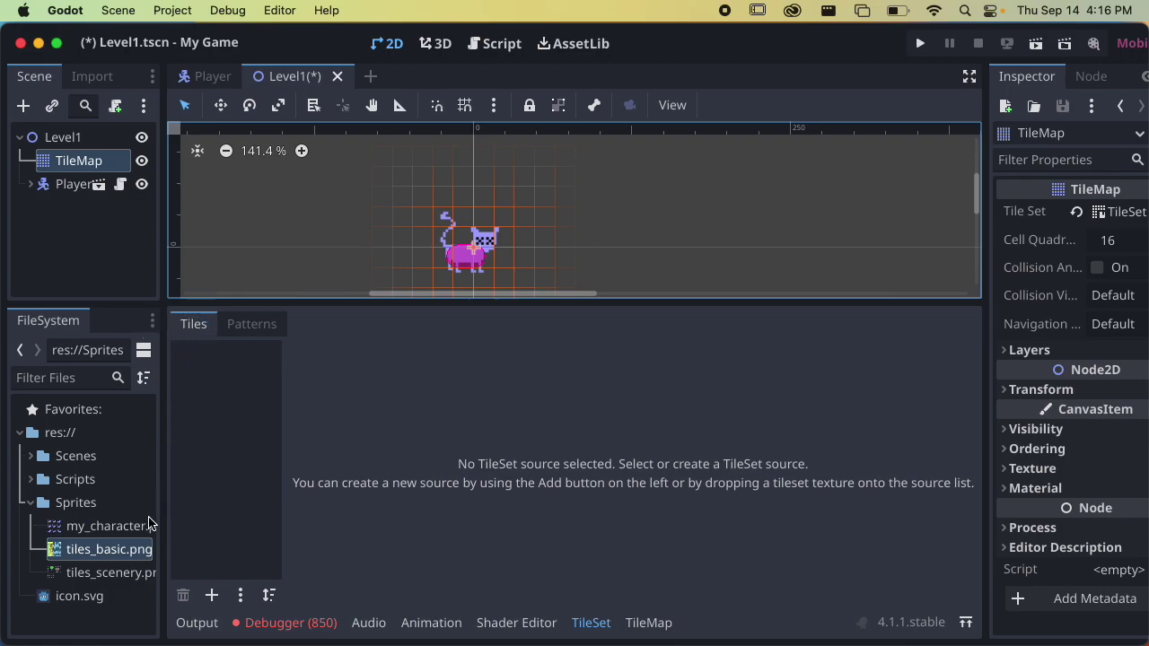
left_click(90, 557)
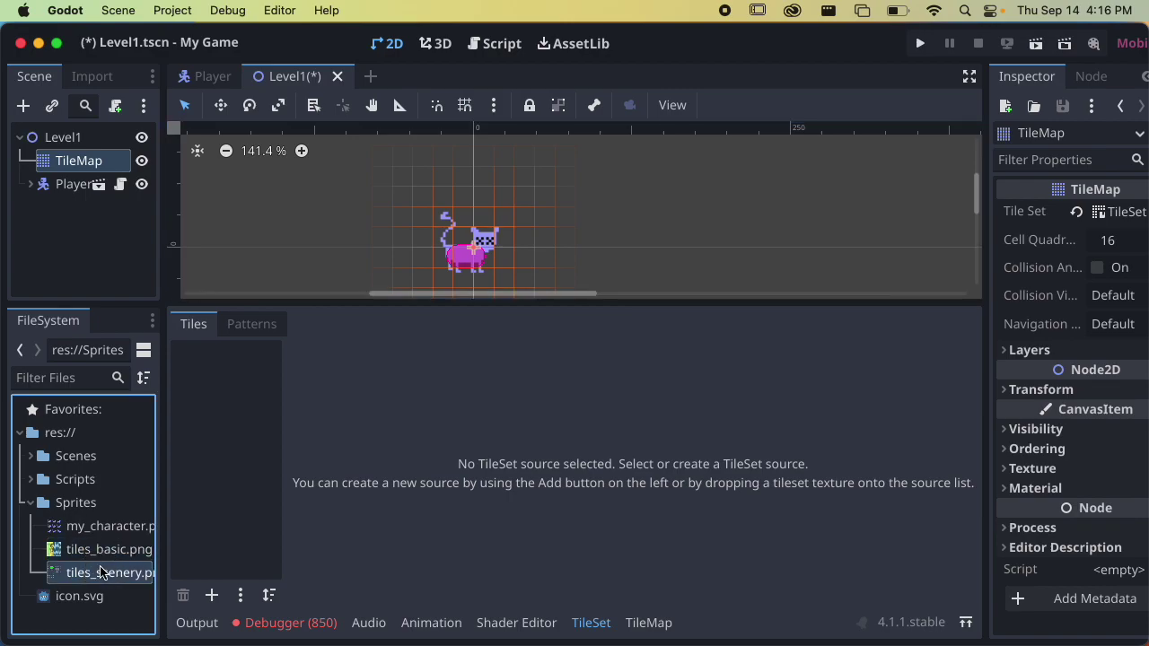
left_click_drag(88, 564, 199, 385)
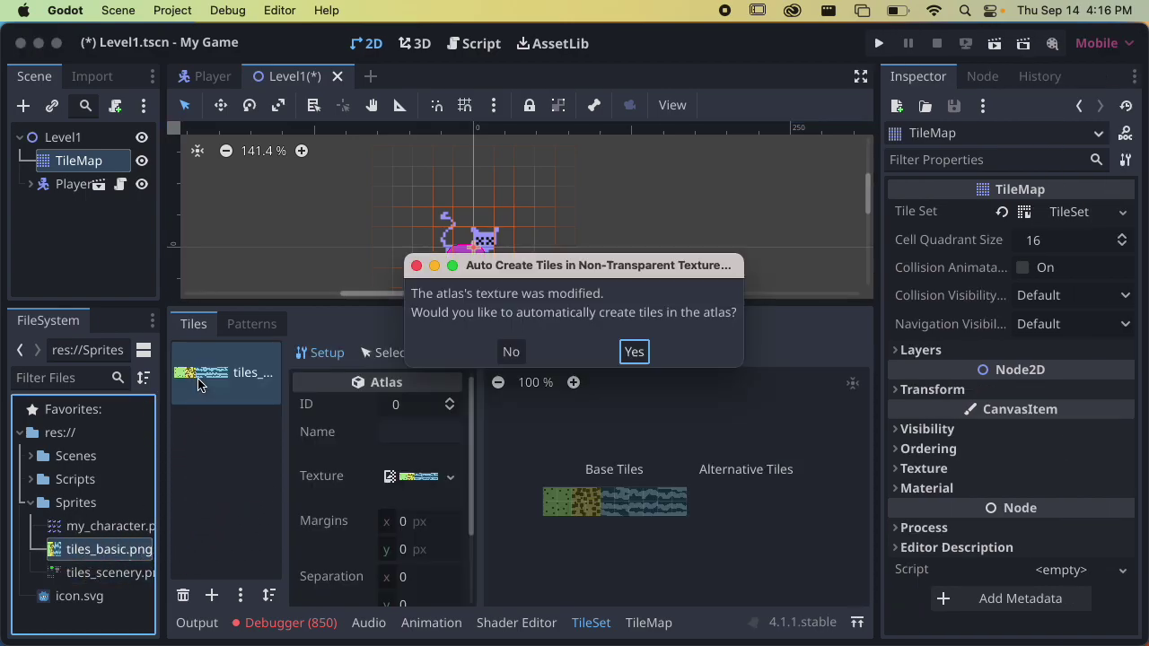
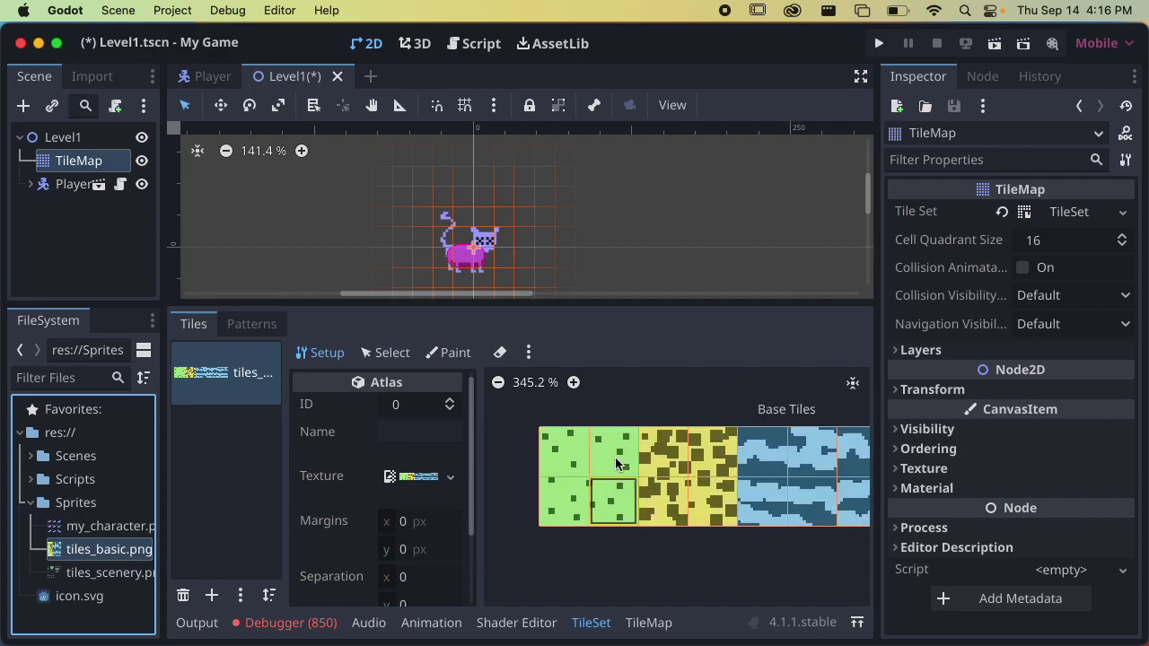
Step: Examine how the atlas grid divides the green, yellow and blue tiles in the tiles_basic texture
scroll(601, 504, "up", 7)
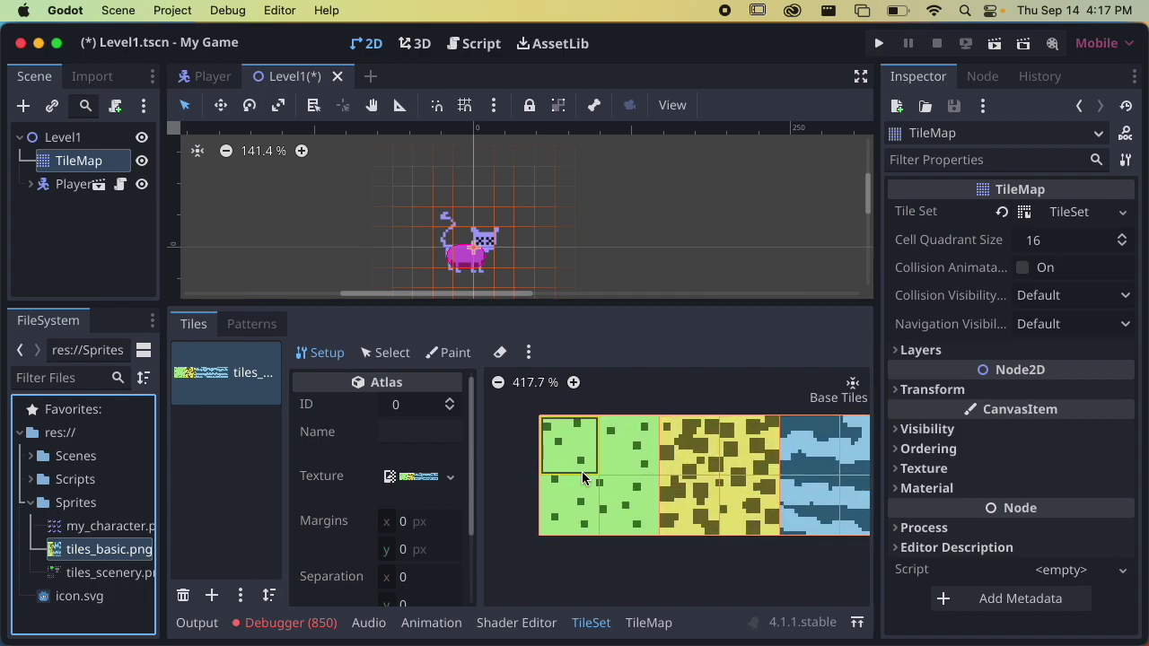
scroll(658, 489, "down", 10)
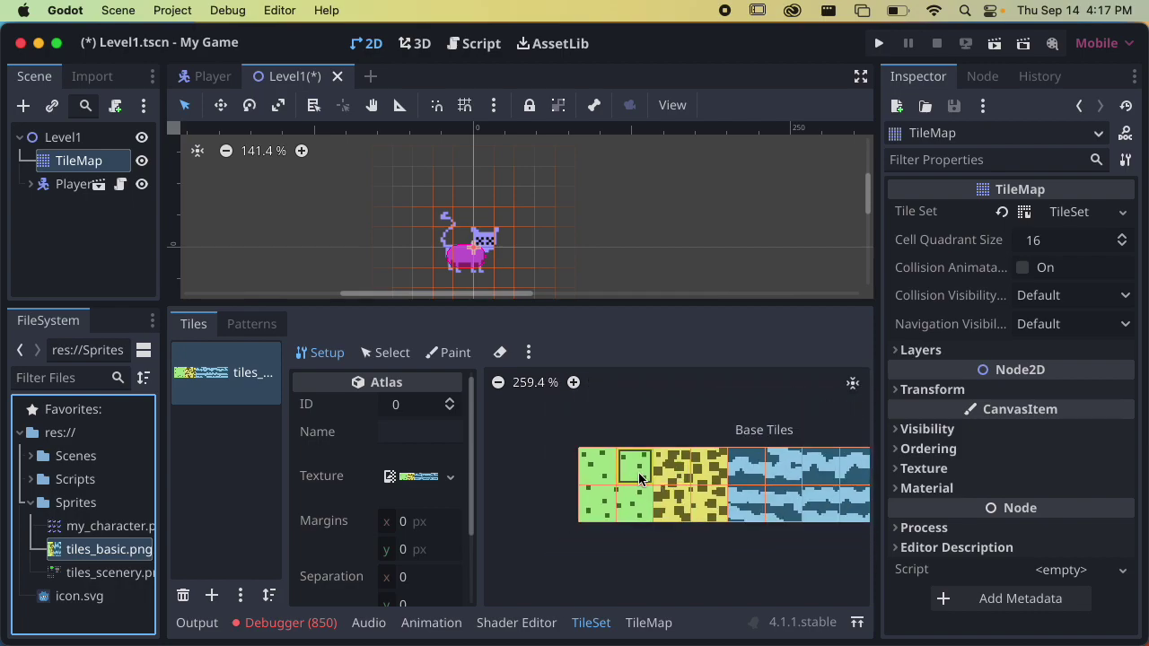
scroll(627, 486, "up", 8)
scroll(627, 486, "up", 2)
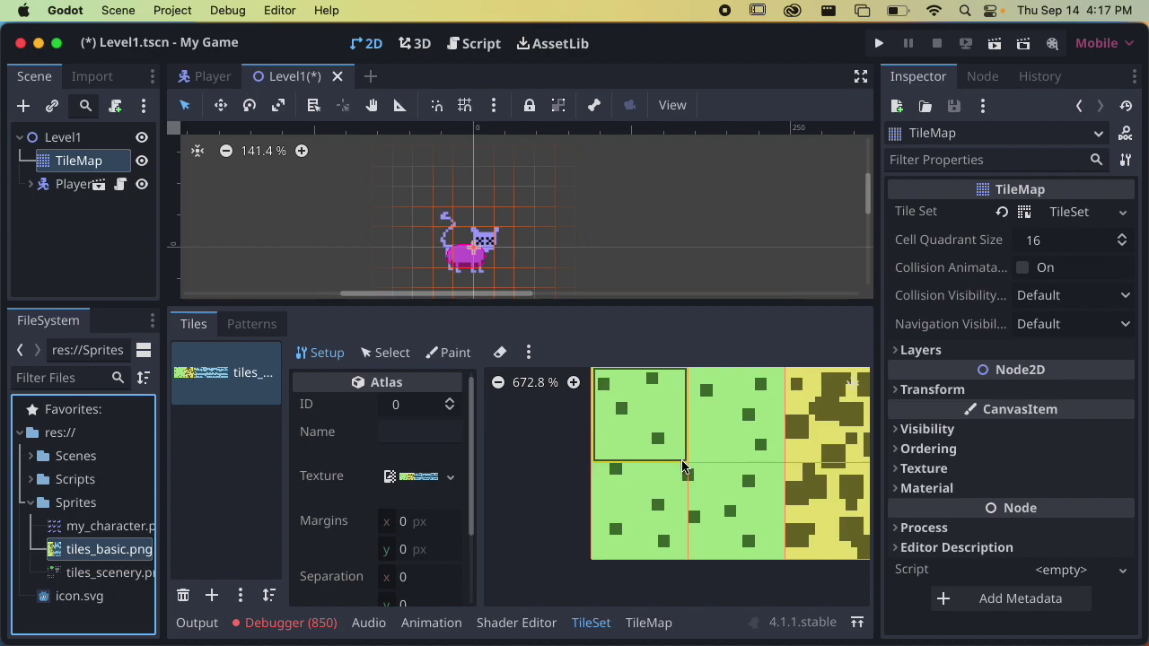
scroll(664, 494, "down", 12)
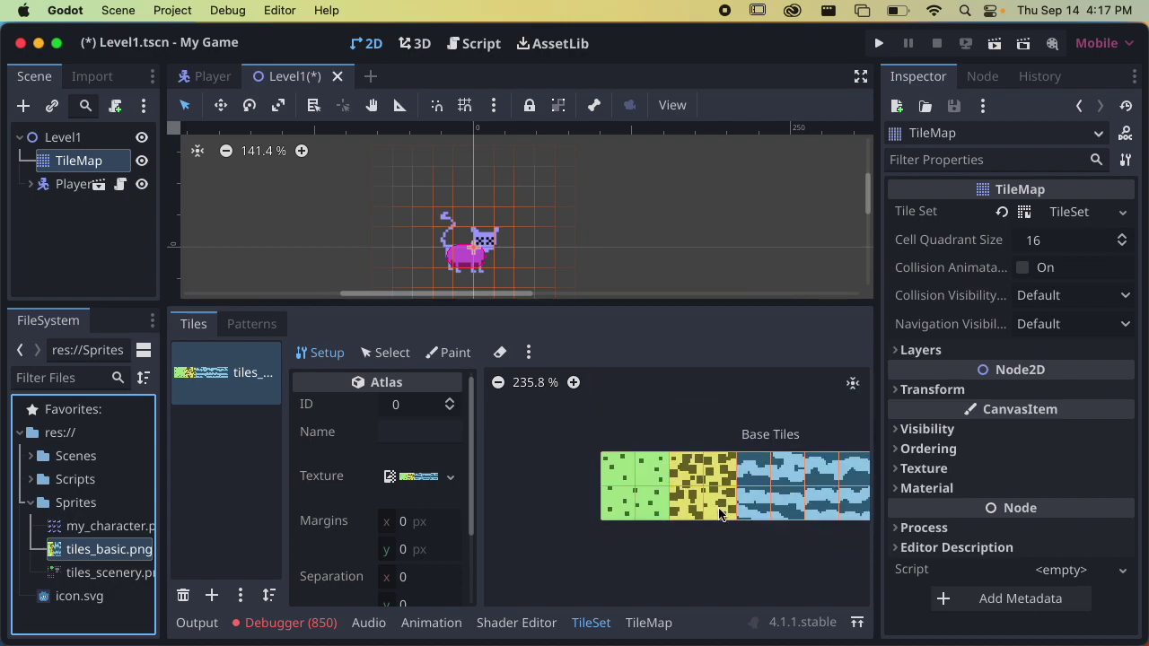
scroll(660, 507, "down", 1)
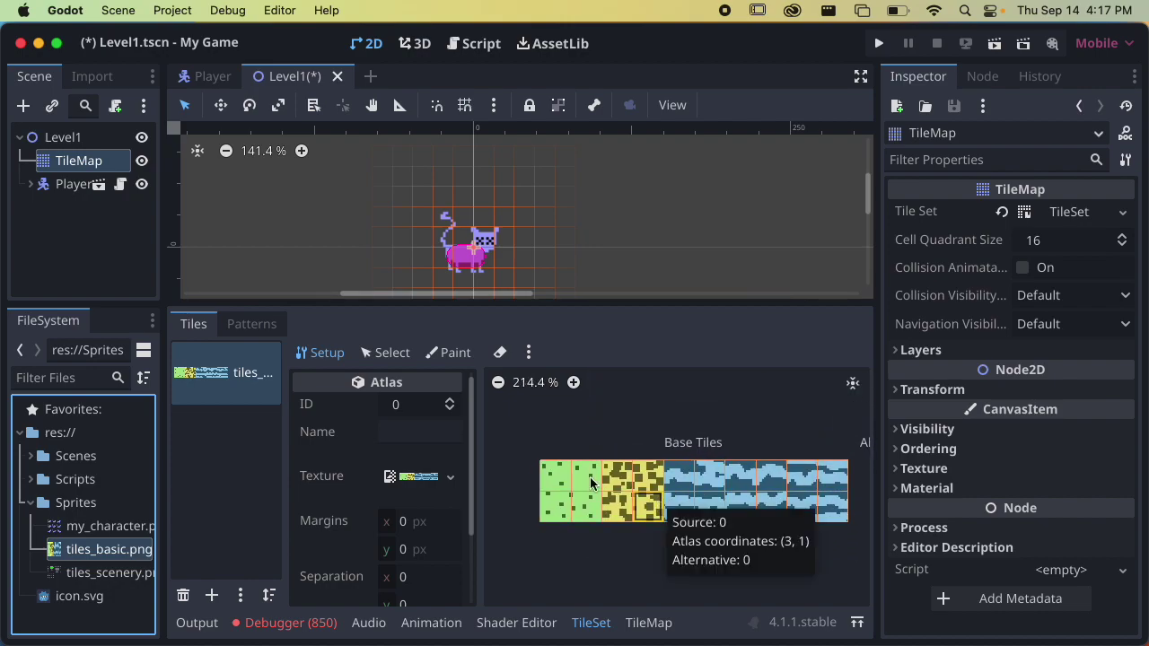
scroll(626, 503, "up", 12)
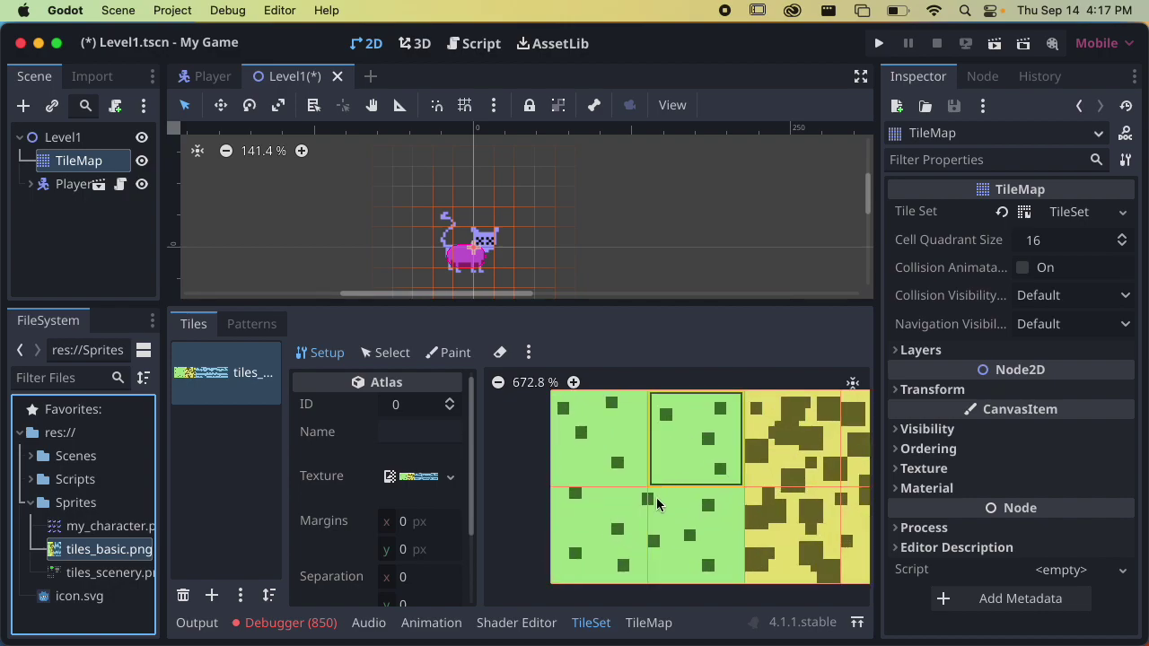
scroll(655, 501, "down", 5)
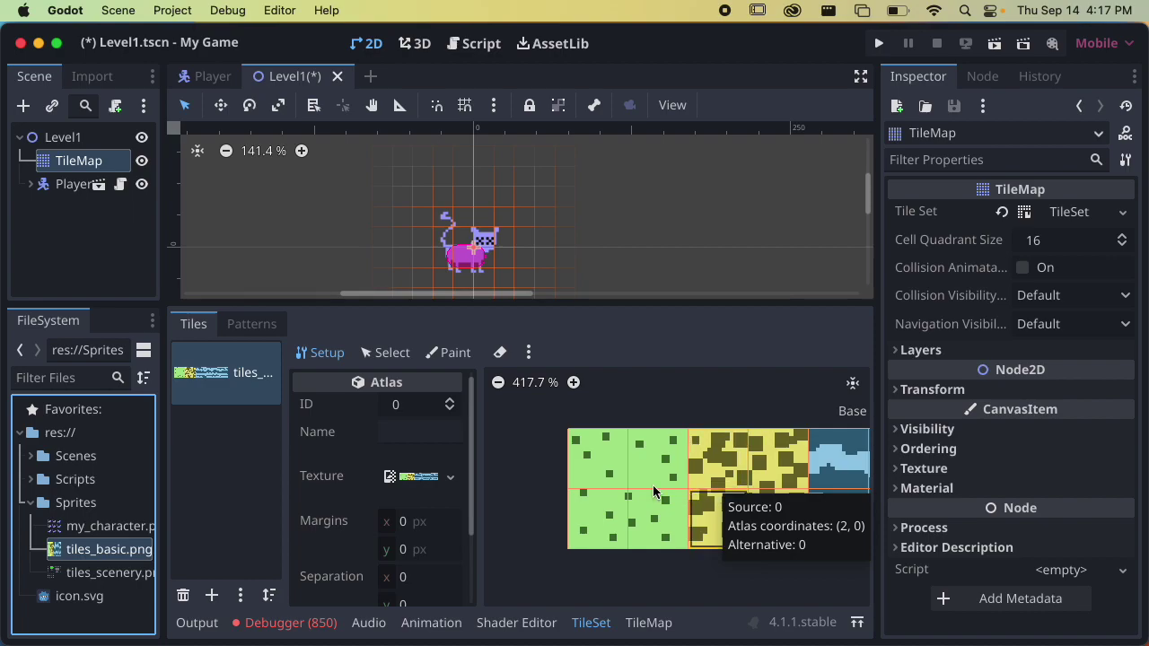
Step: Set the tiles_basic atlas's Texture Region Size to 32 x 32 px
scroll(392, 464, "down", 3)
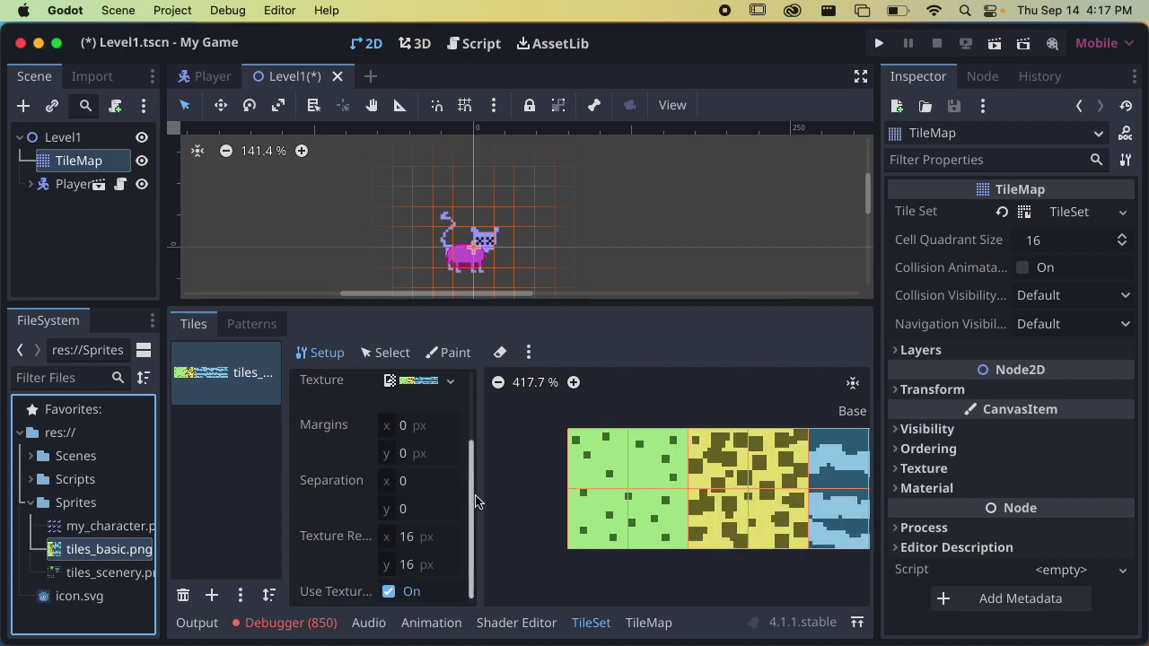
left_click_drag(477, 494, 582, 492)
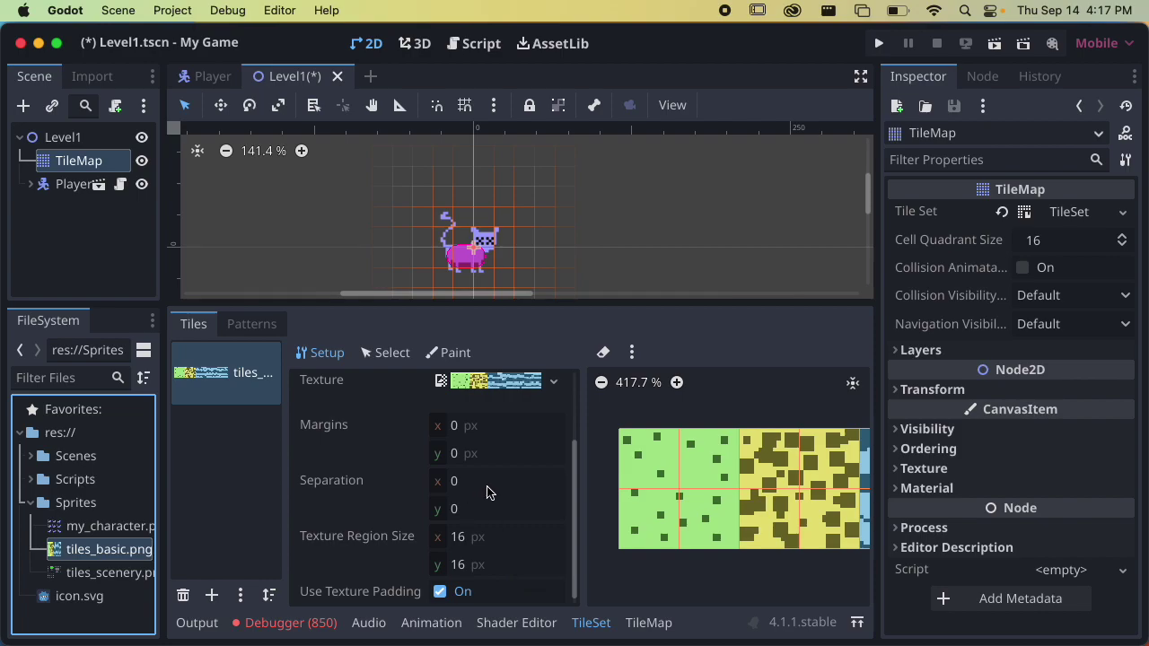
left_click(485, 534)
type("32")
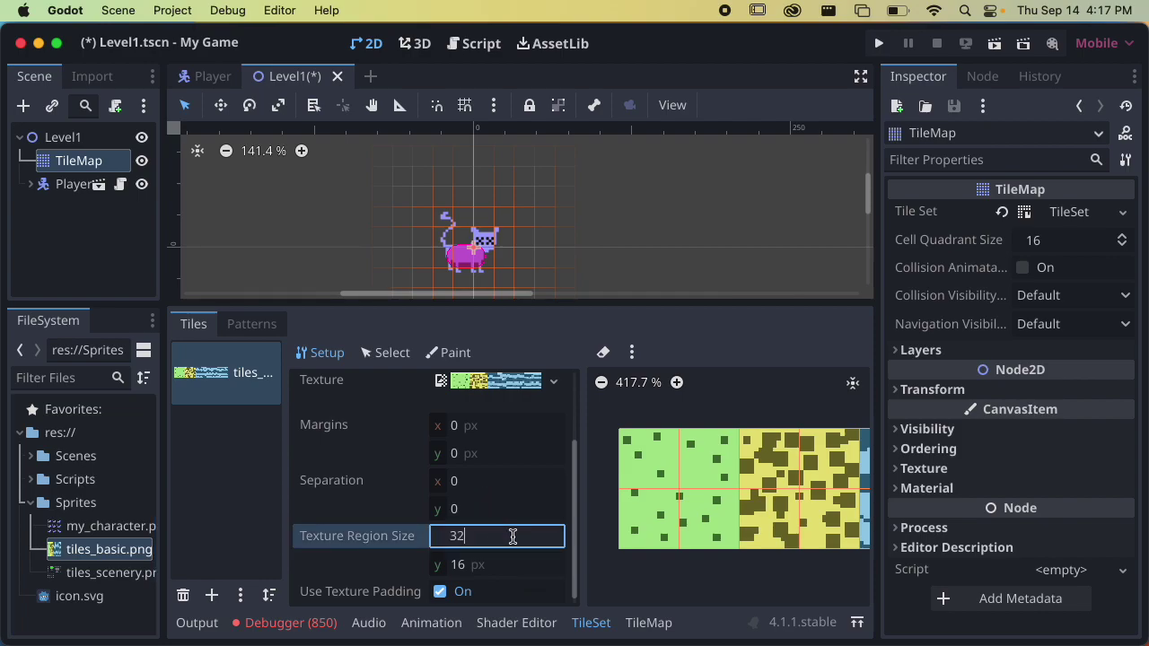
left_click(506, 563)
type("32")
key("Return")
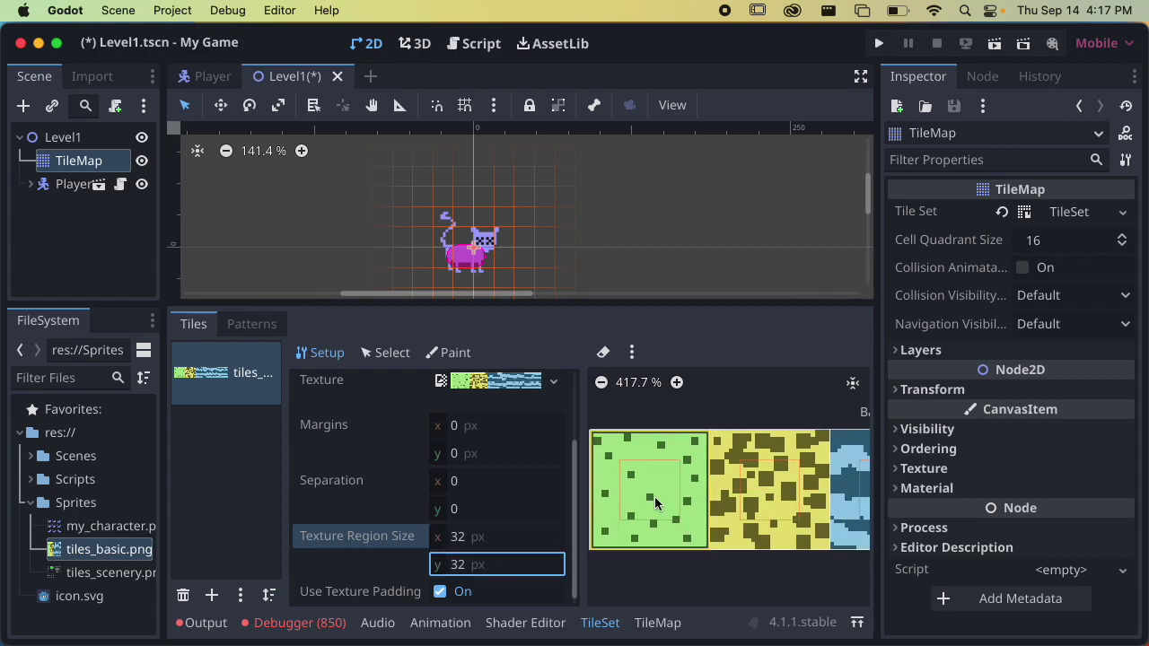
Step: Check the tiles_basic atlas's tile division and settings, then delete the atlas source from the TileSet
scroll(454, 433, "up", 3)
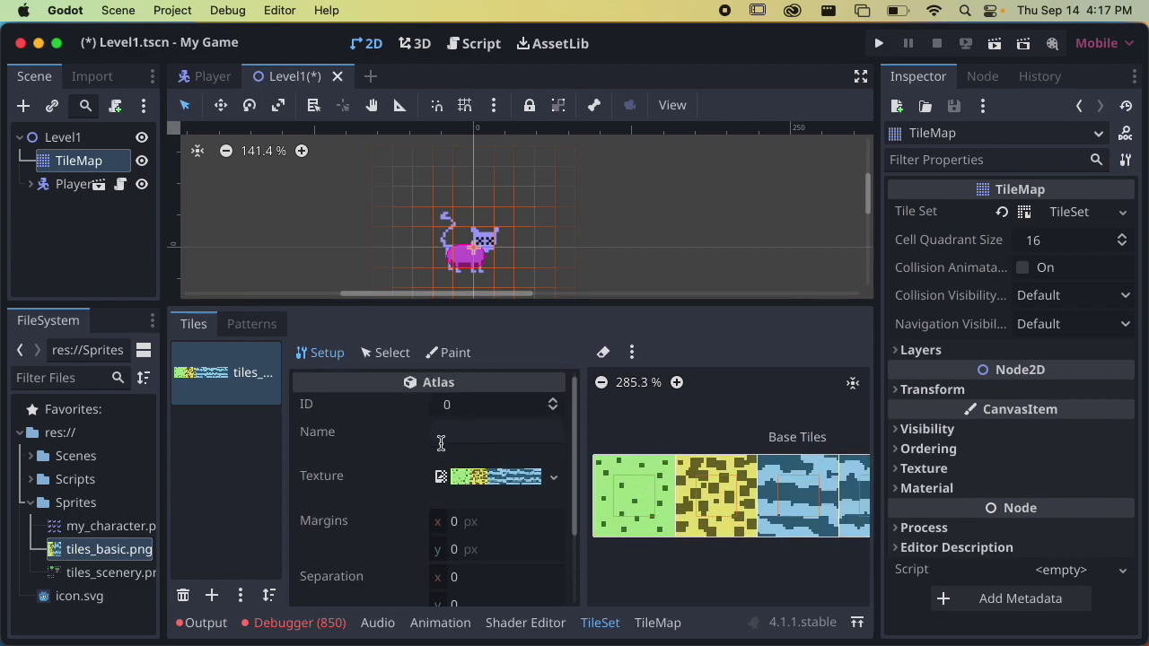
scroll(626, 488, "up", 1)
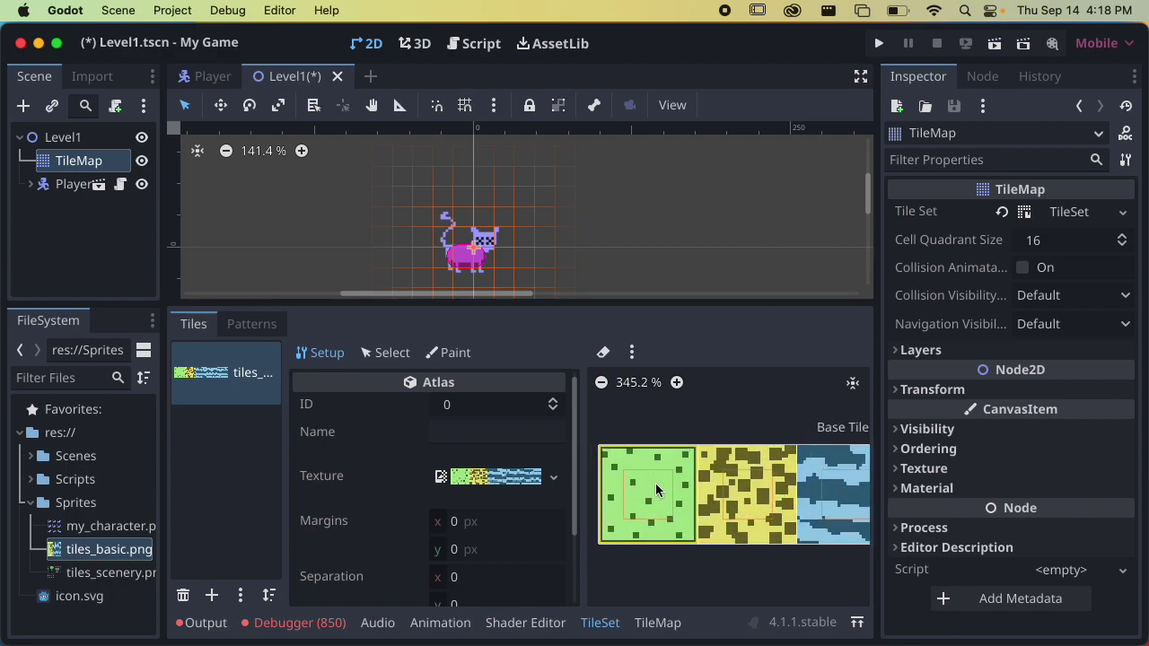
scroll(363, 486, "down", 2)
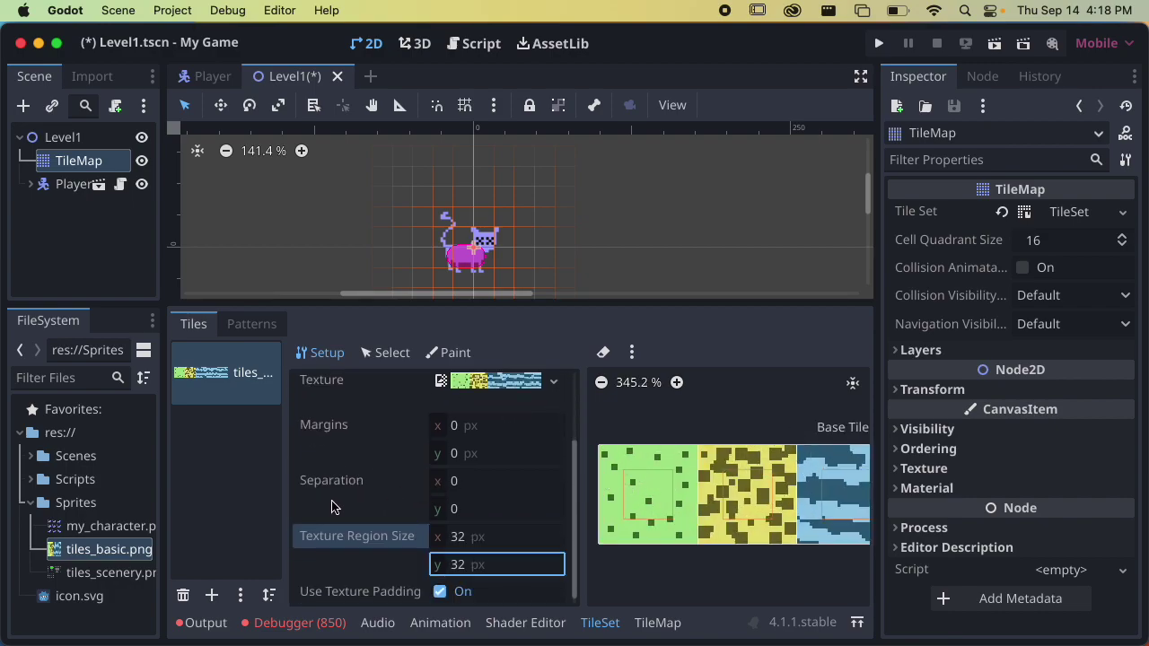
scroll(384, 484, "up", 1)
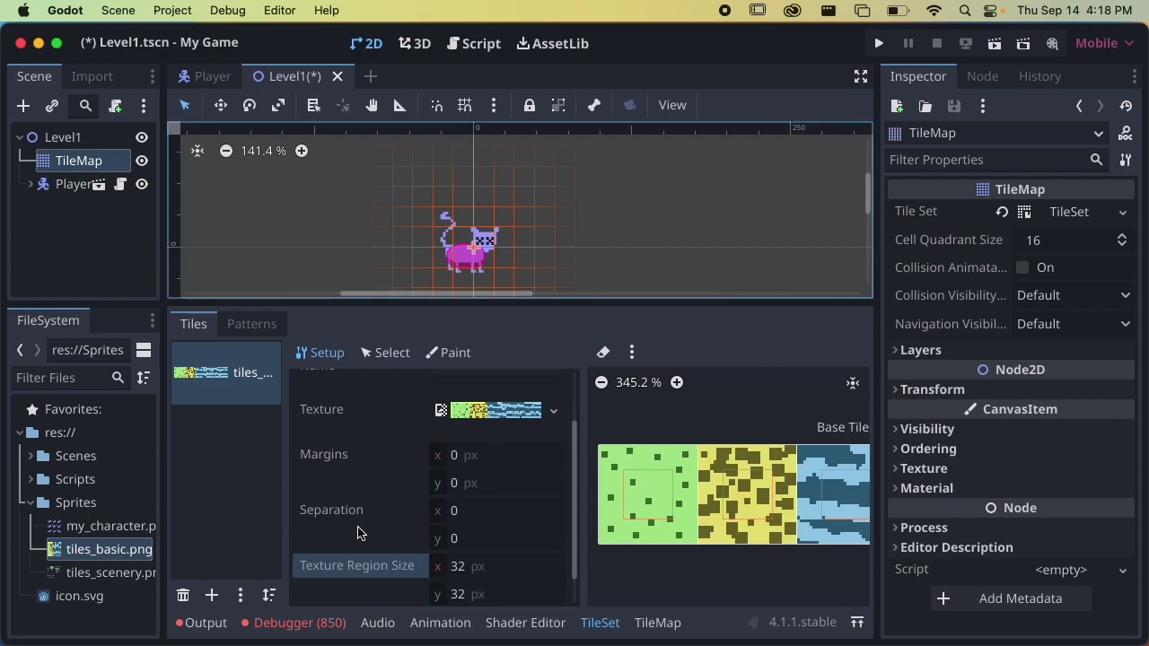
left_click(184, 596)
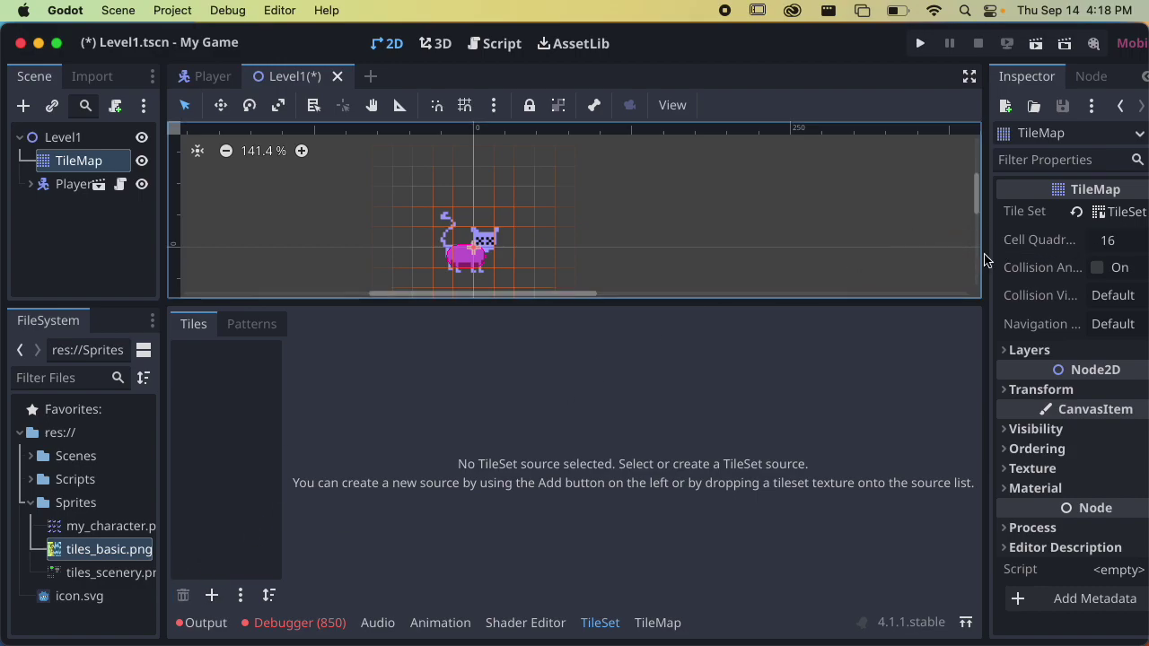
Step: Set the TileMap's Cell Quadrant Size to 32 and reopen the TileSet editor
left_click(1103, 243)
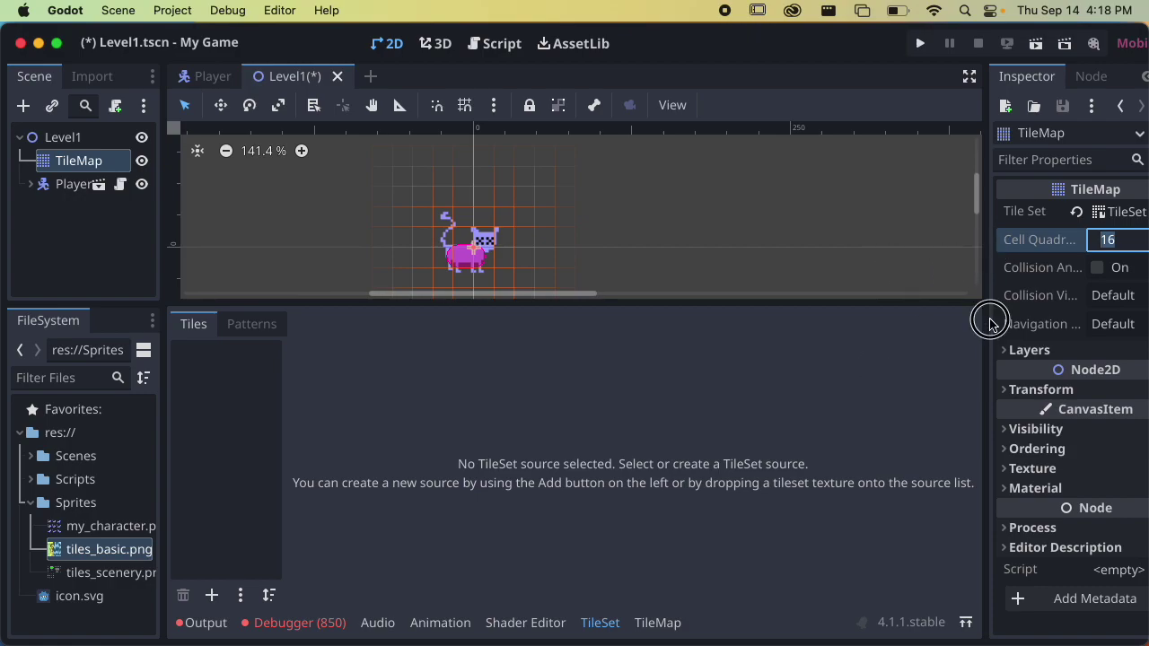
left_click(849, 229)
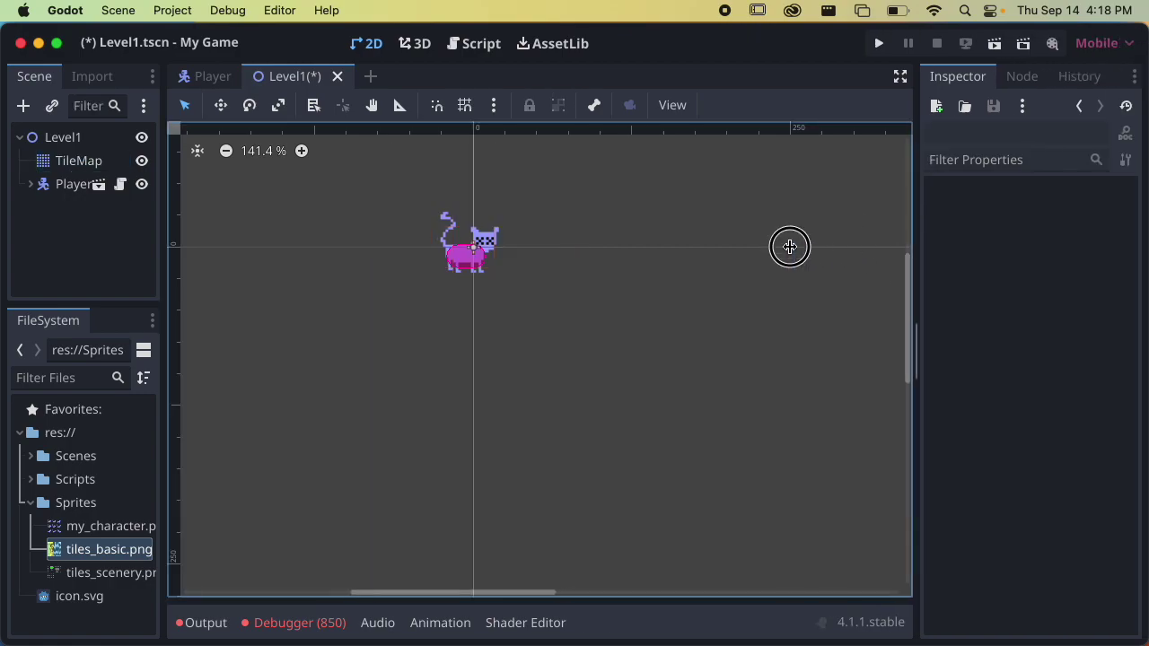
left_click_drag(791, 247, 926, 249)
left_click(87, 161)
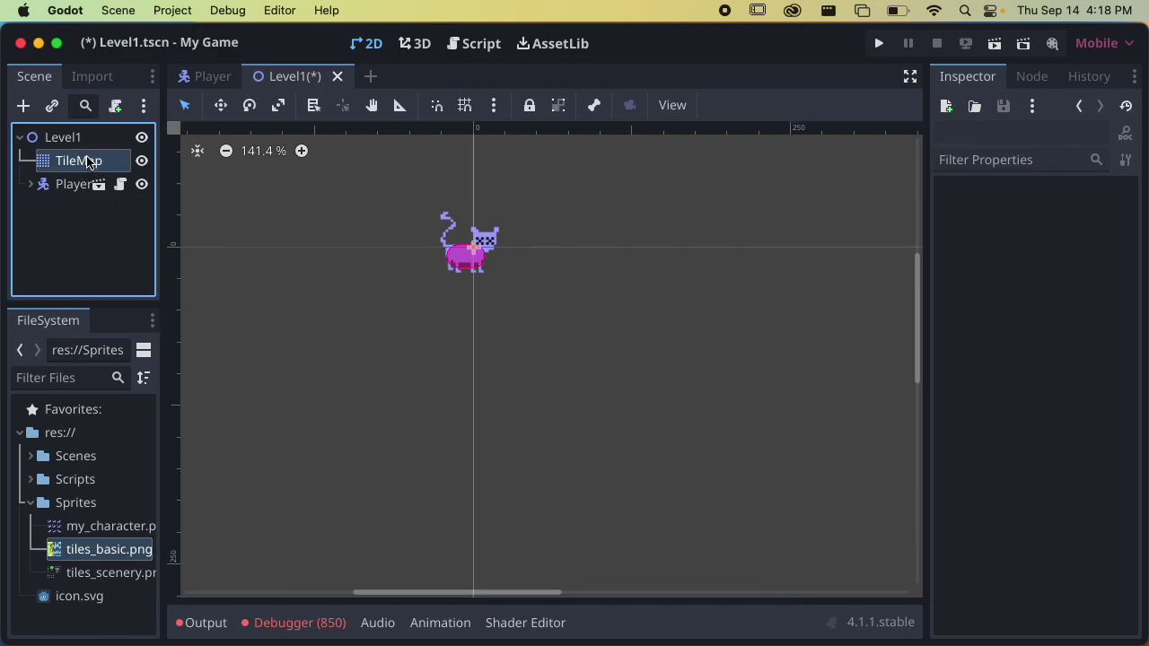
left_click(1057, 240)
double_click(1057, 240)
type("3")
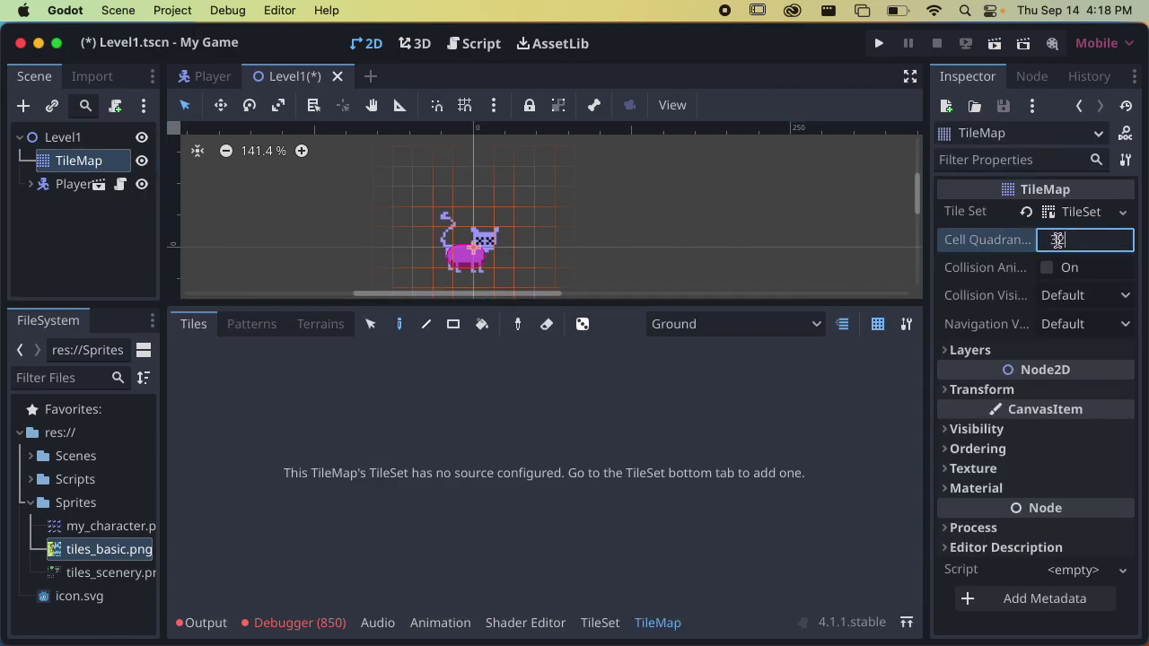
type("2")
key("Return")
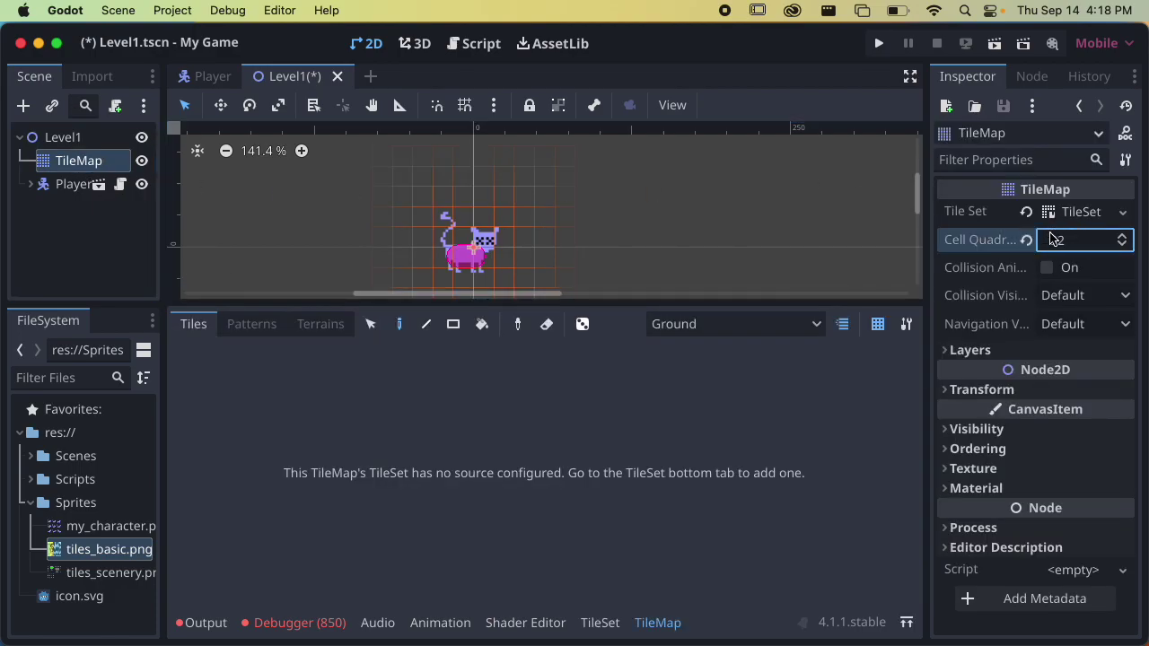
left_click(1007, 386)
left_click(1008, 390)
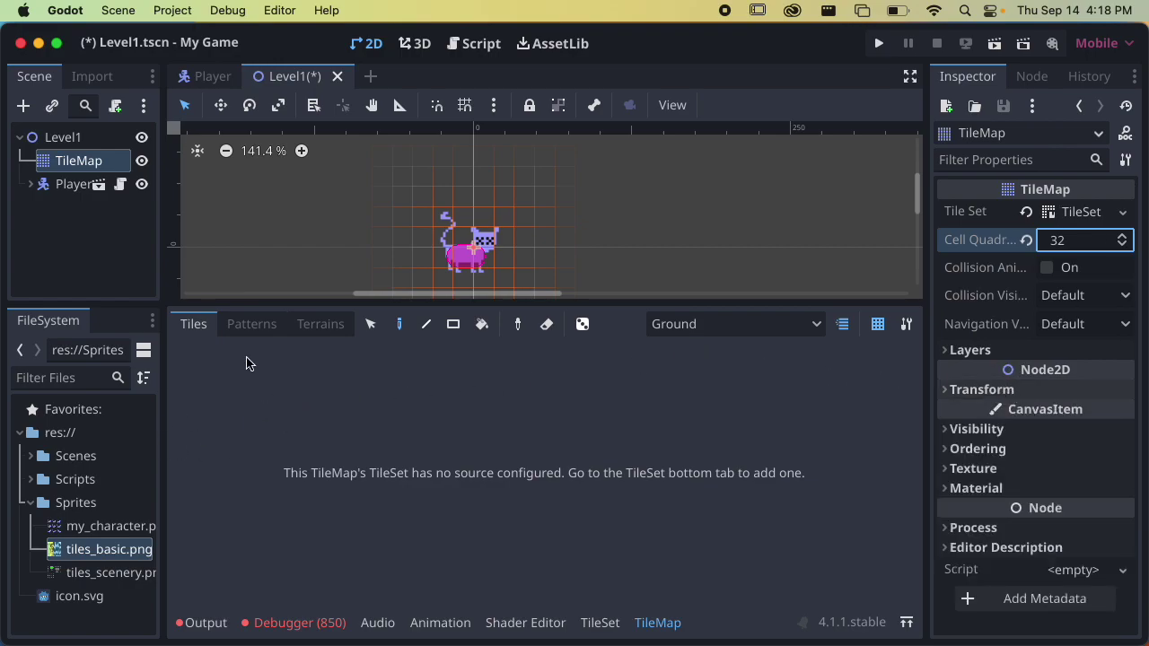
left_click(600, 622)
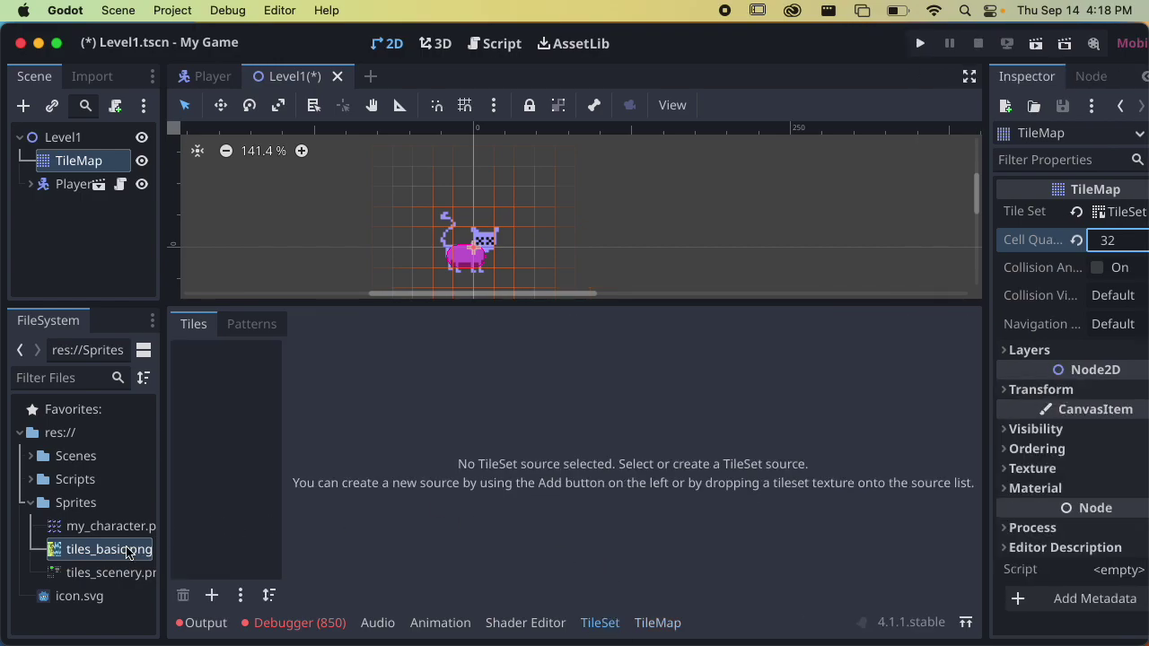
Step: Add tiles_basic.png to the TileSet as an atlas with automatically created tiles and set its Texture Region Size to 32 x 32 px
left_click_drag(109, 549, 225, 430)
left_click(625, 358)
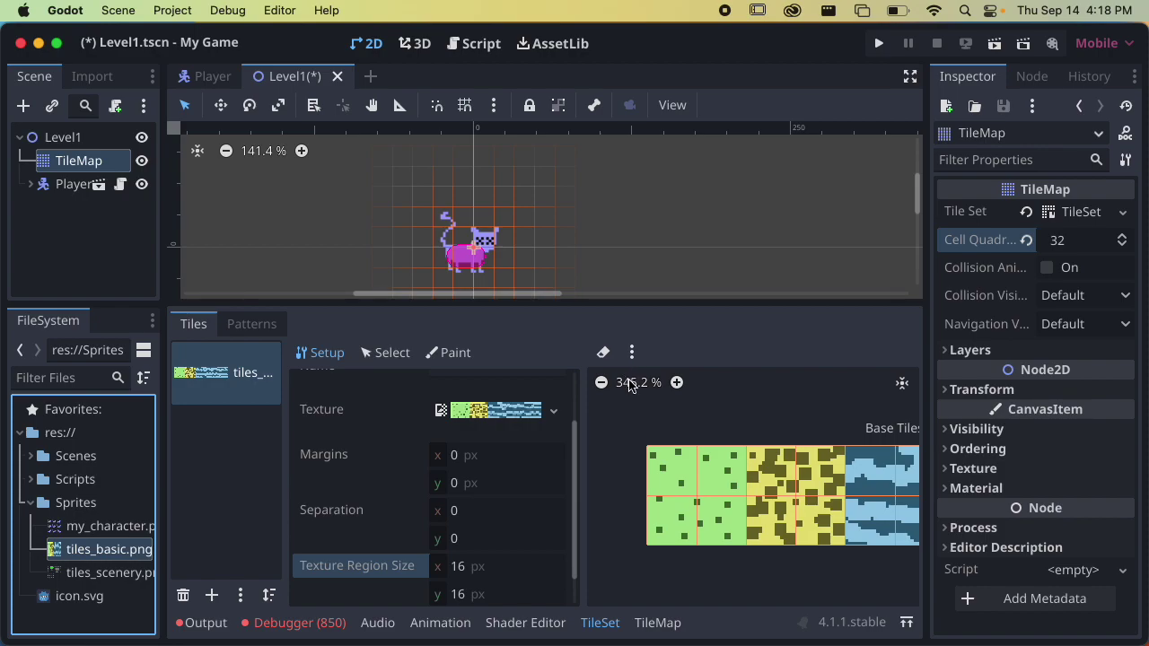
scroll(536, 507, "down", 1)
left_click(487, 535)
type("32")
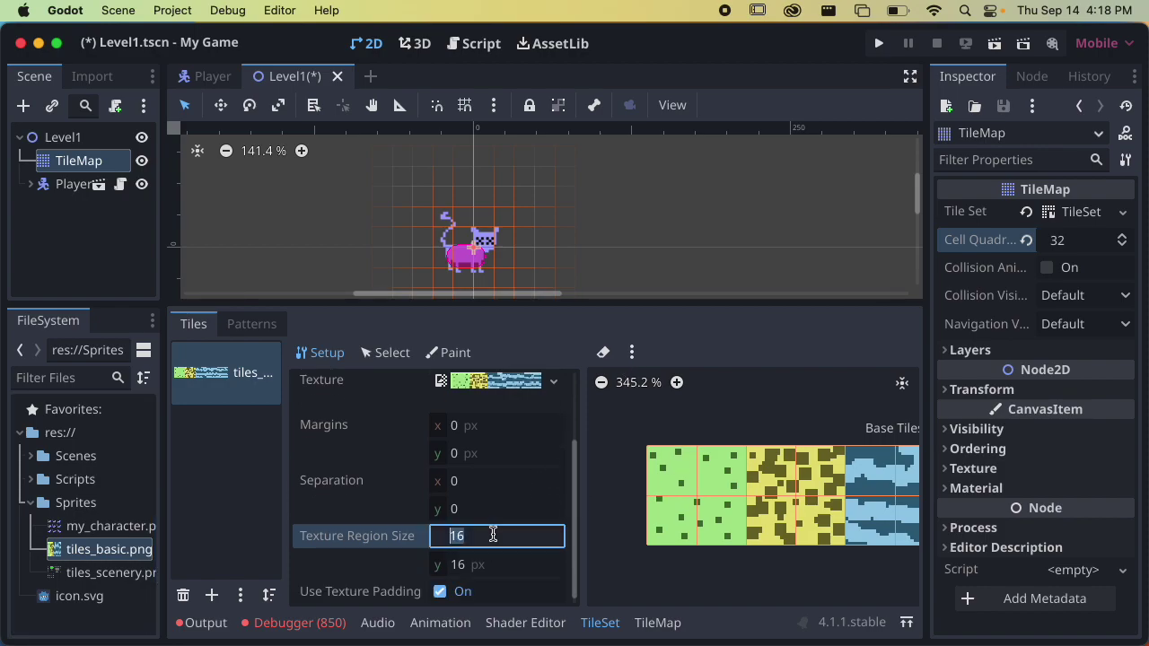
left_click(495, 563)
type("32")
key("Return")
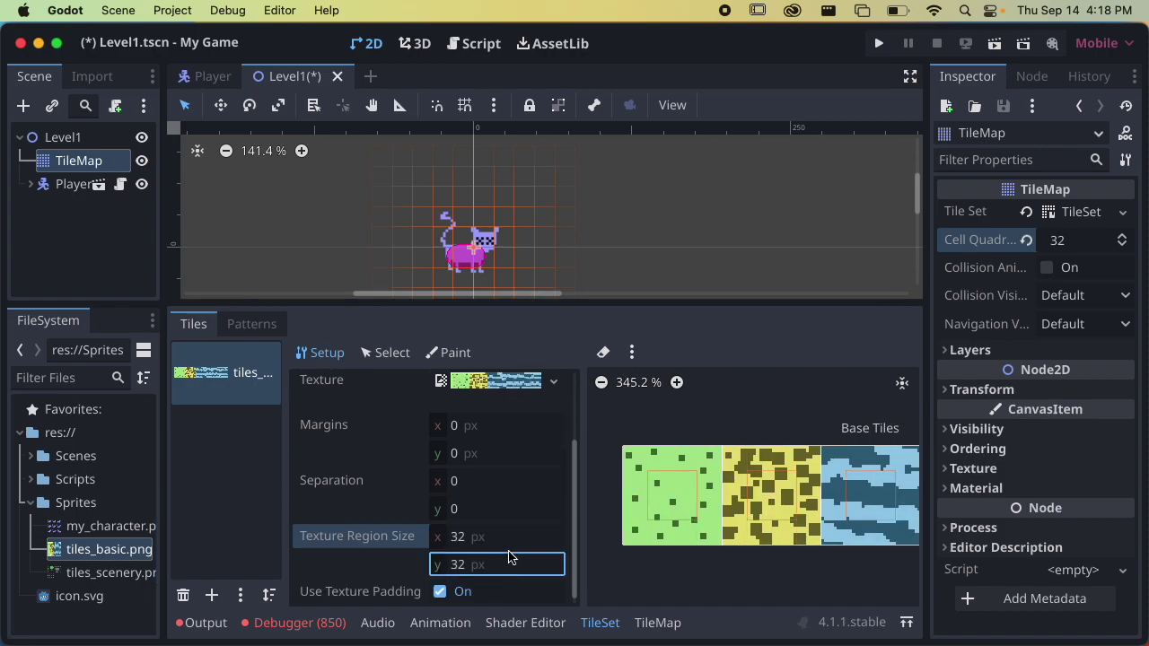
scroll(442, 462, "up", 3)
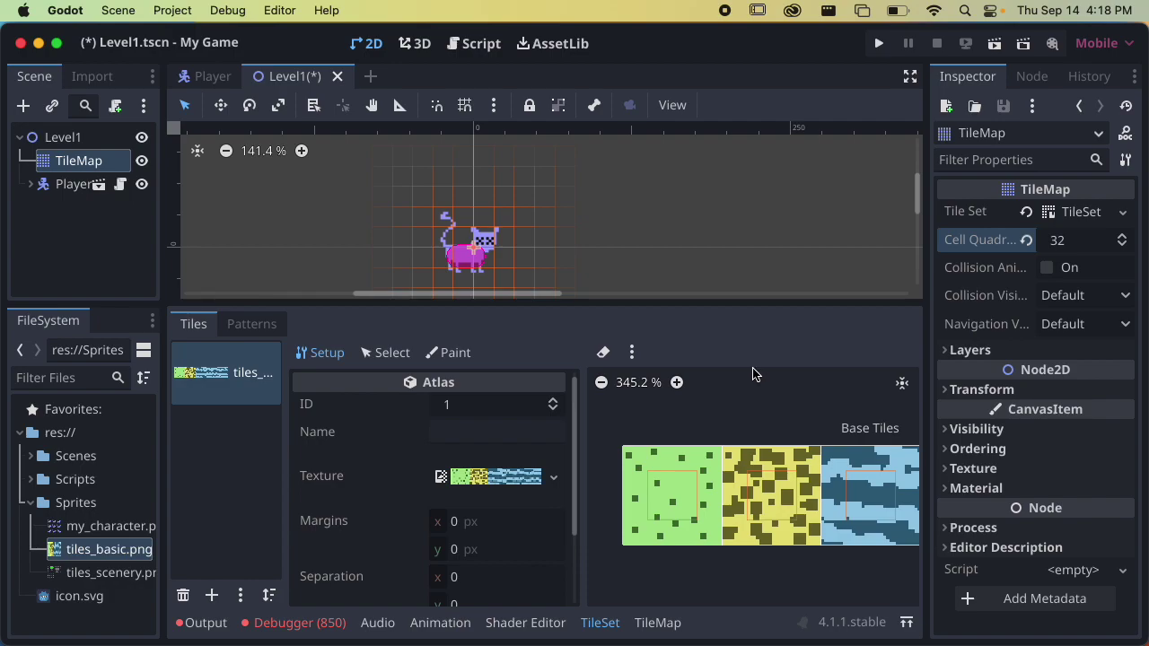
Step: Turn on grid snap to check the snap configuration, close it without changes and turn grid snap off again
left_click(464, 105)
left_click(494, 105)
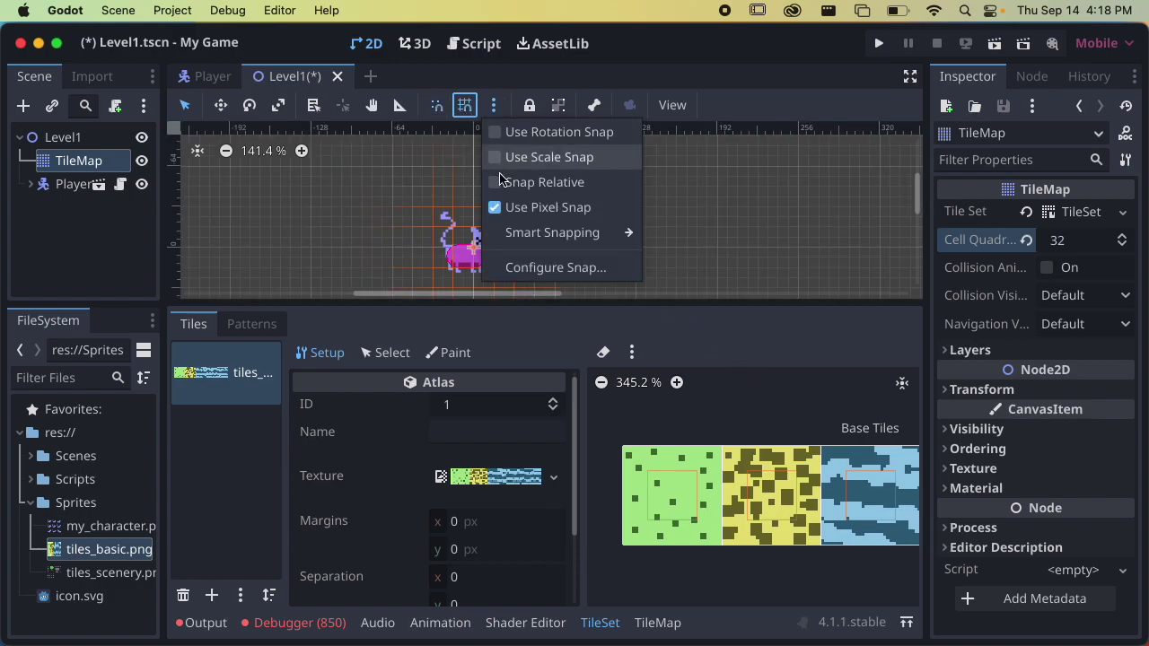
left_click(565, 269)
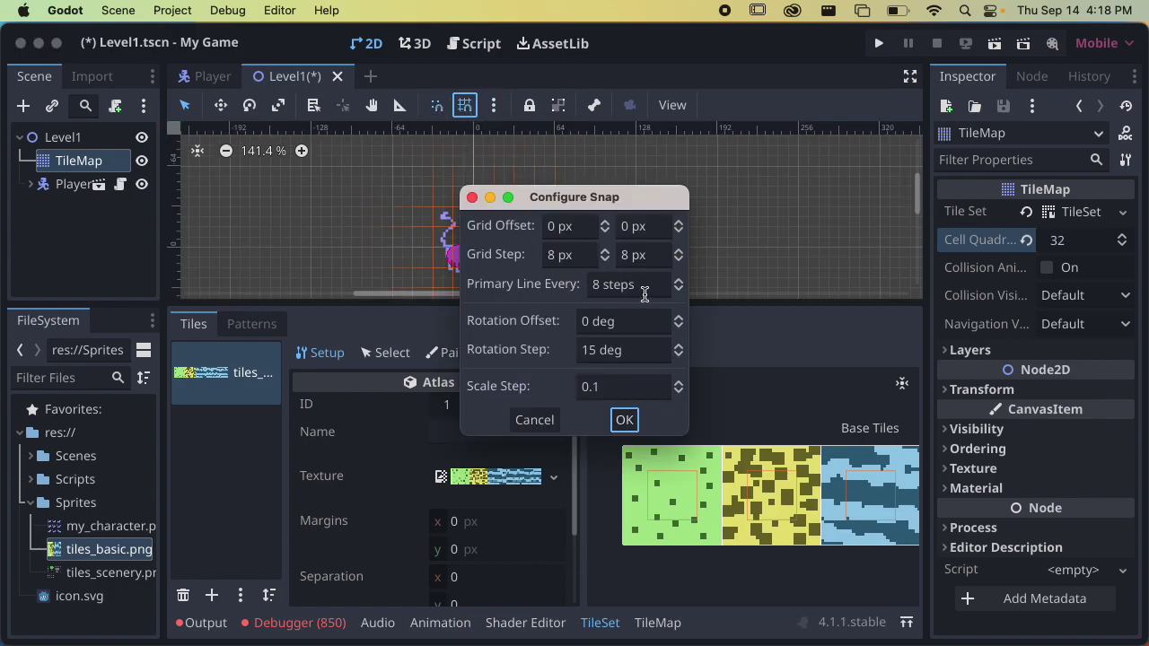
left_click(471, 197)
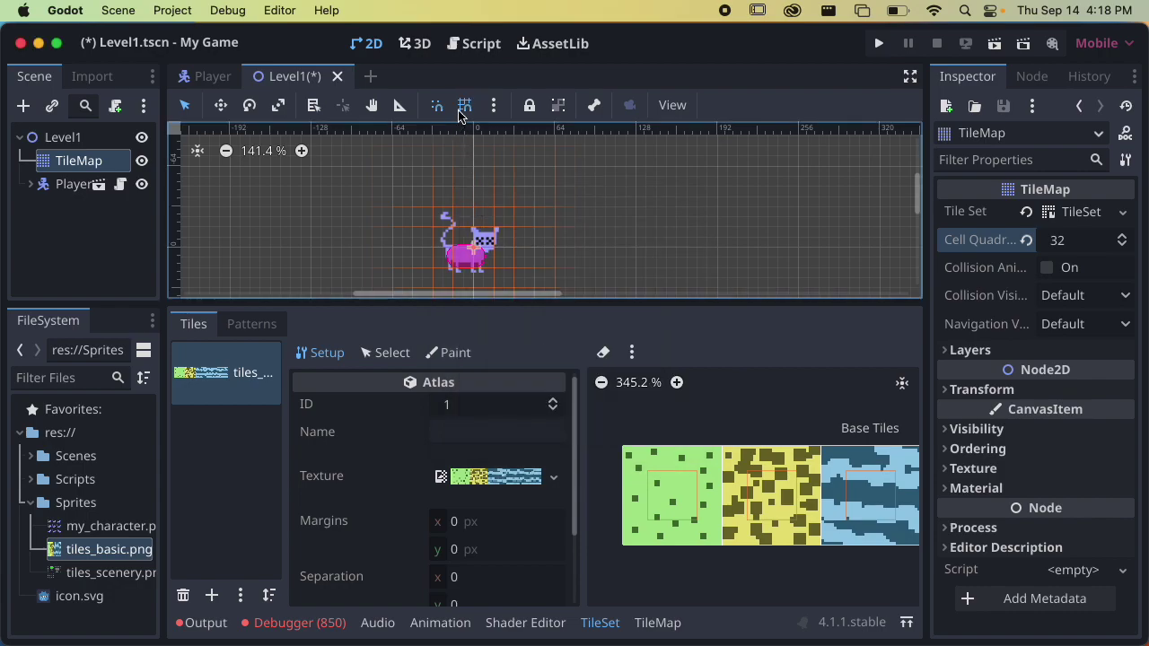
left_click(464, 105)
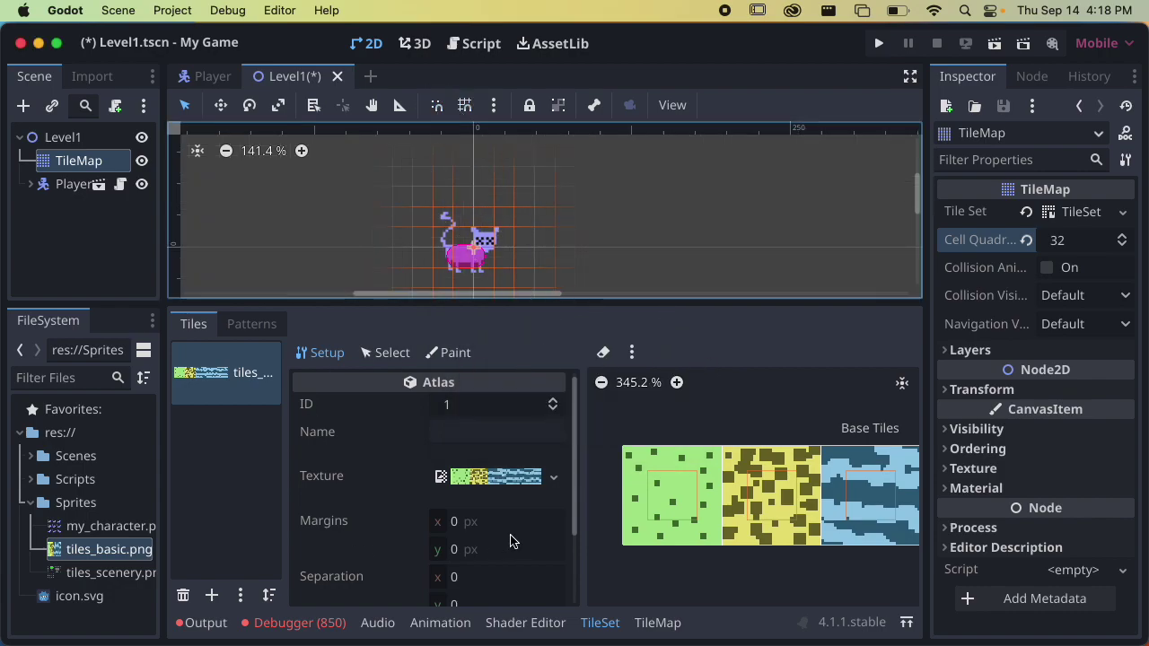
Step: Check the tiles_basic tiles in the TileMap editor, then delete that atlas source from the TileSet
left_click(656, 622)
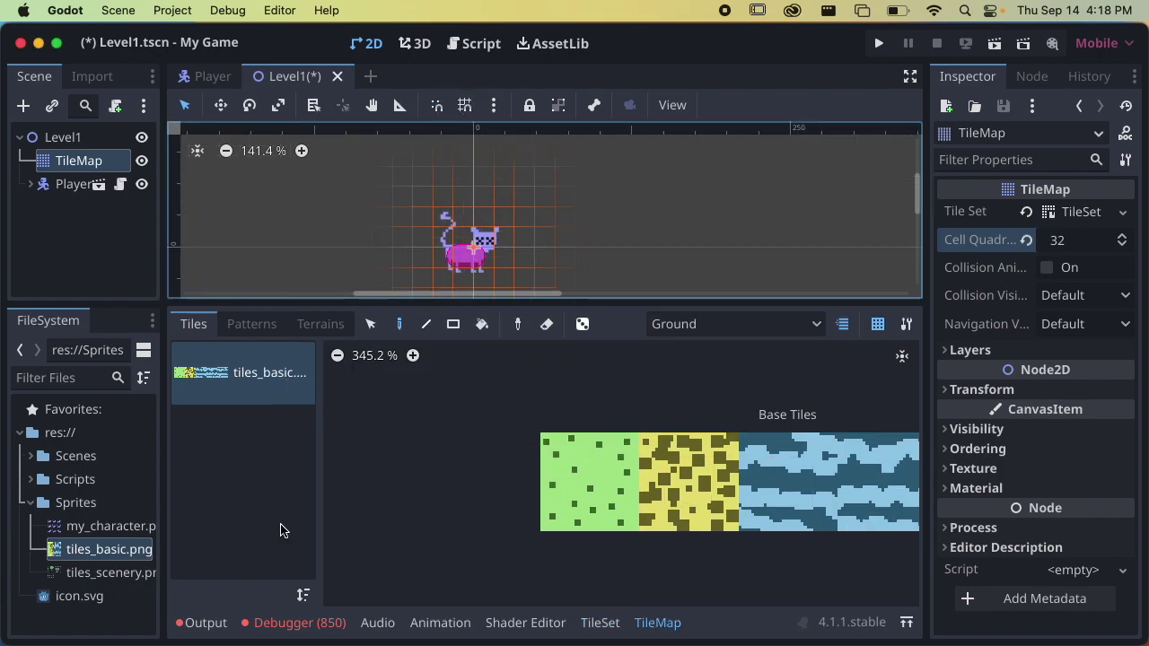
left_click(273, 379)
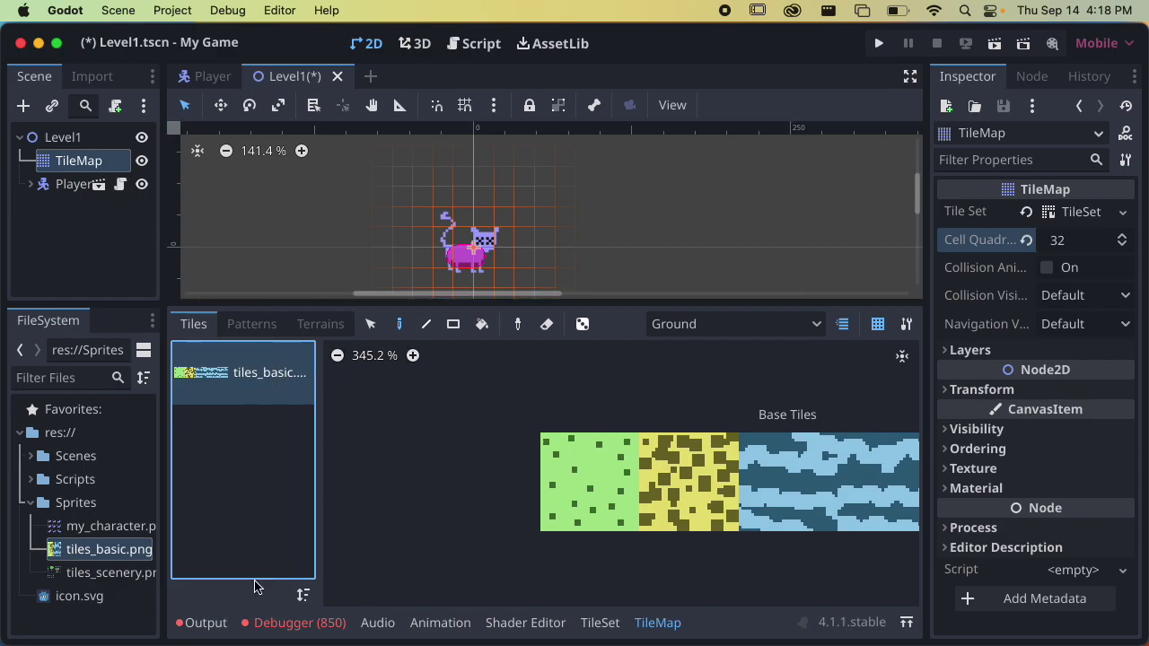
left_click(596, 622)
left_click(184, 595)
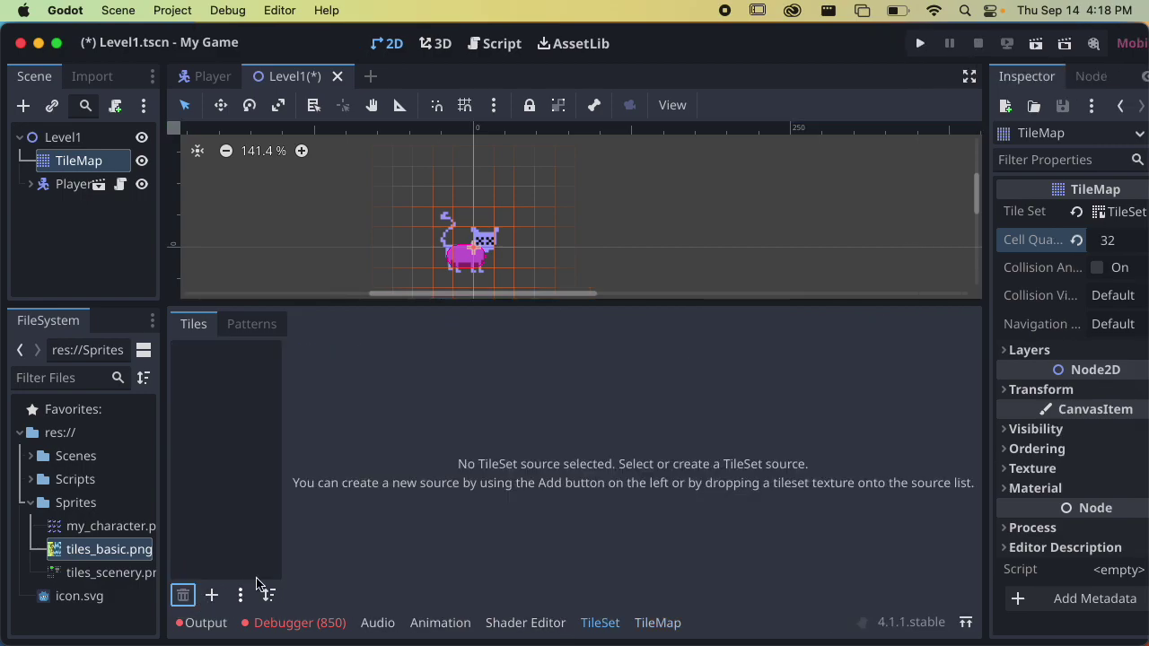
left_click(658, 622)
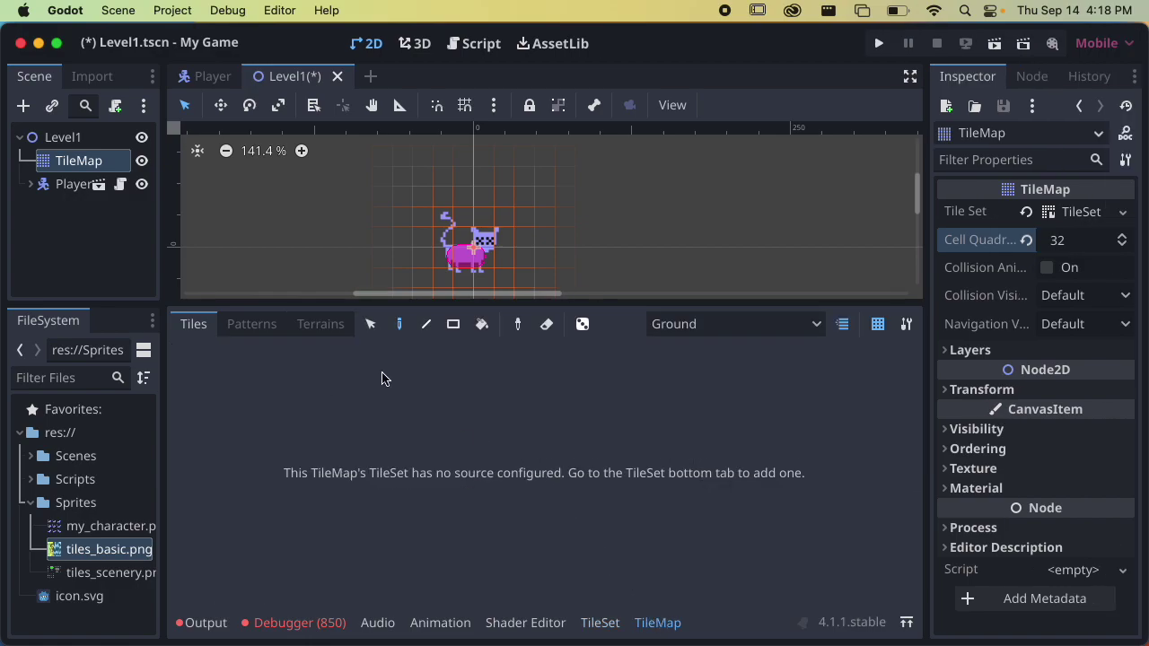
Step: Widen the inspector and review the TileMap's Layers, Visibility, Ordering and Texture properties
left_click_drag(925, 346, 764, 369)
left_click(909, 347)
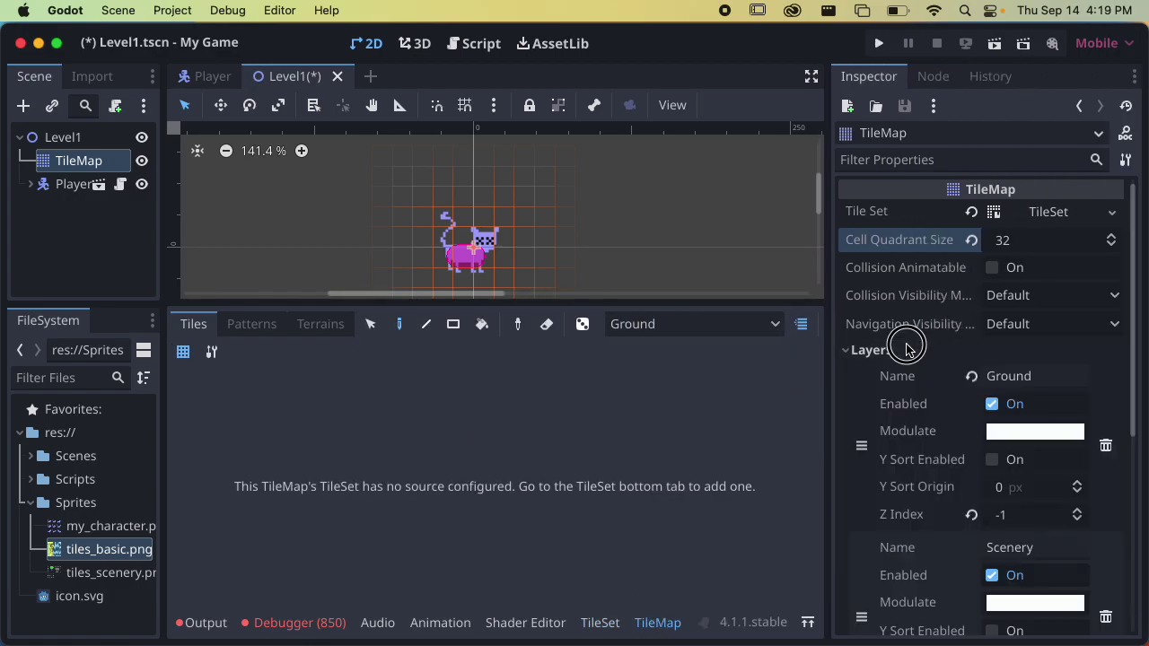
left_click(907, 350)
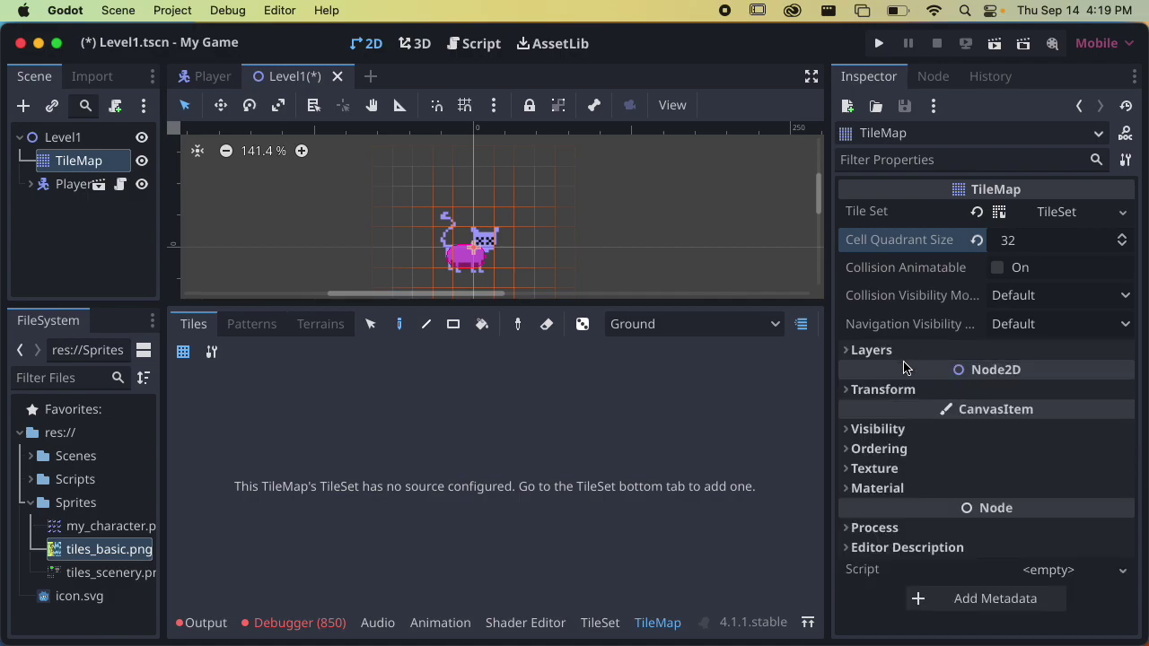
left_click(894, 429)
left_click(899, 434)
left_click(901, 446)
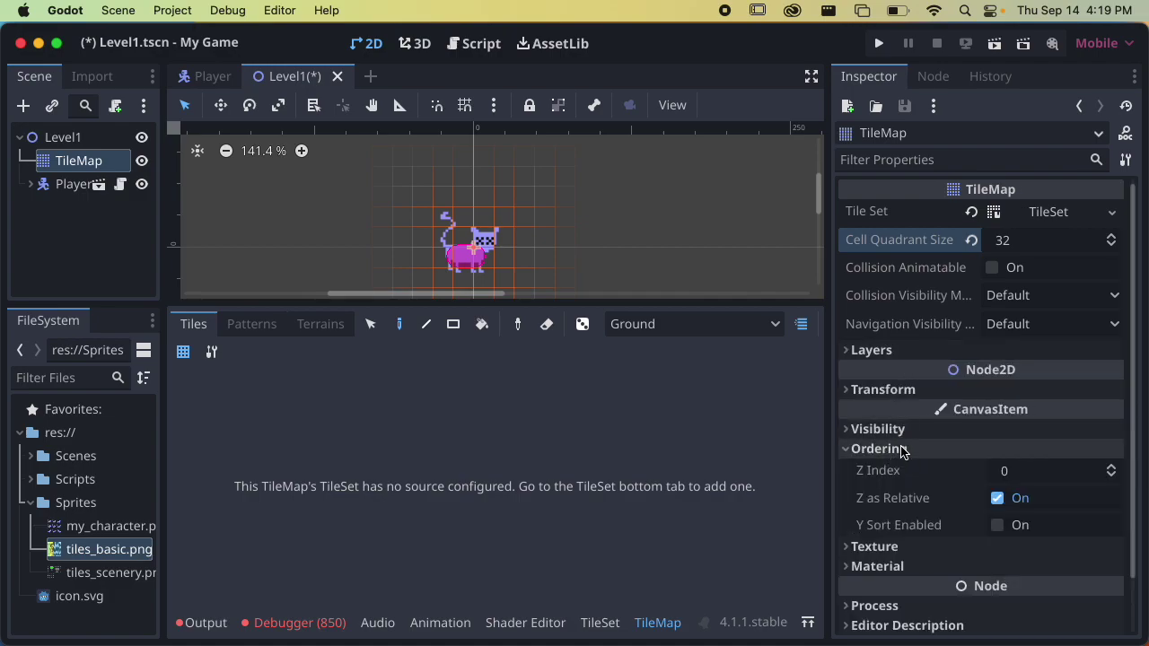
left_click(901, 448)
left_click(900, 485)
left_click(902, 482)
left_click(902, 471)
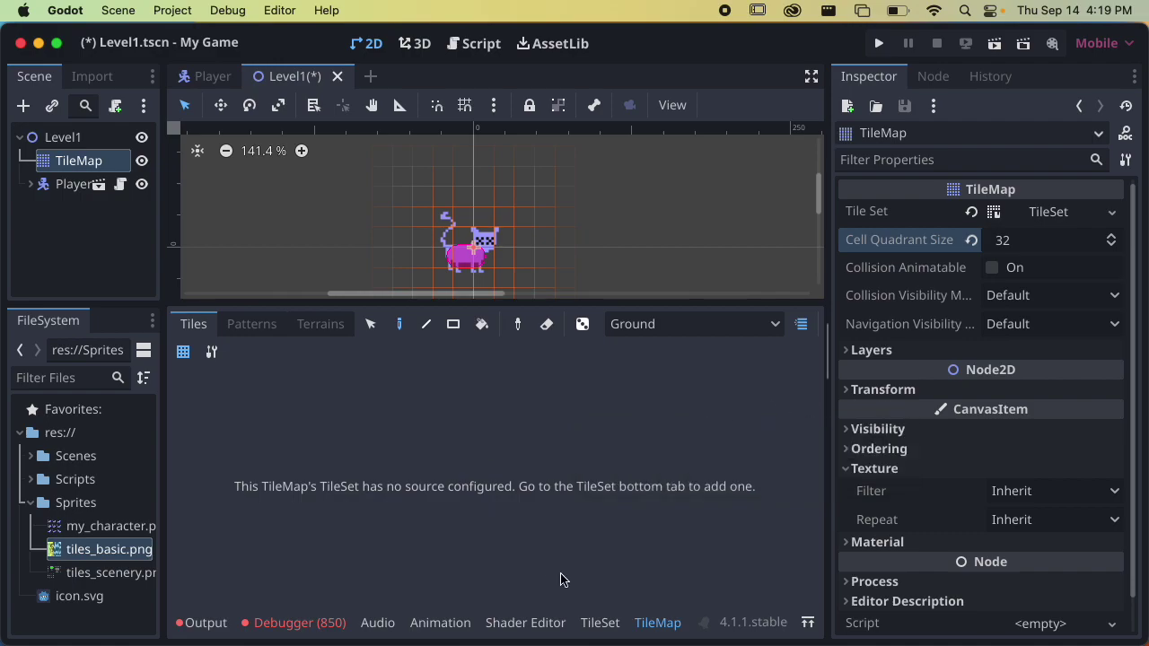
Step: Re-add tiles_basic.png as a TileSet atlas with automatically created tiles and a Texture Region Size of 32 x 32 px
left_click(614, 624)
left_click_drag(90, 549, 204, 481)
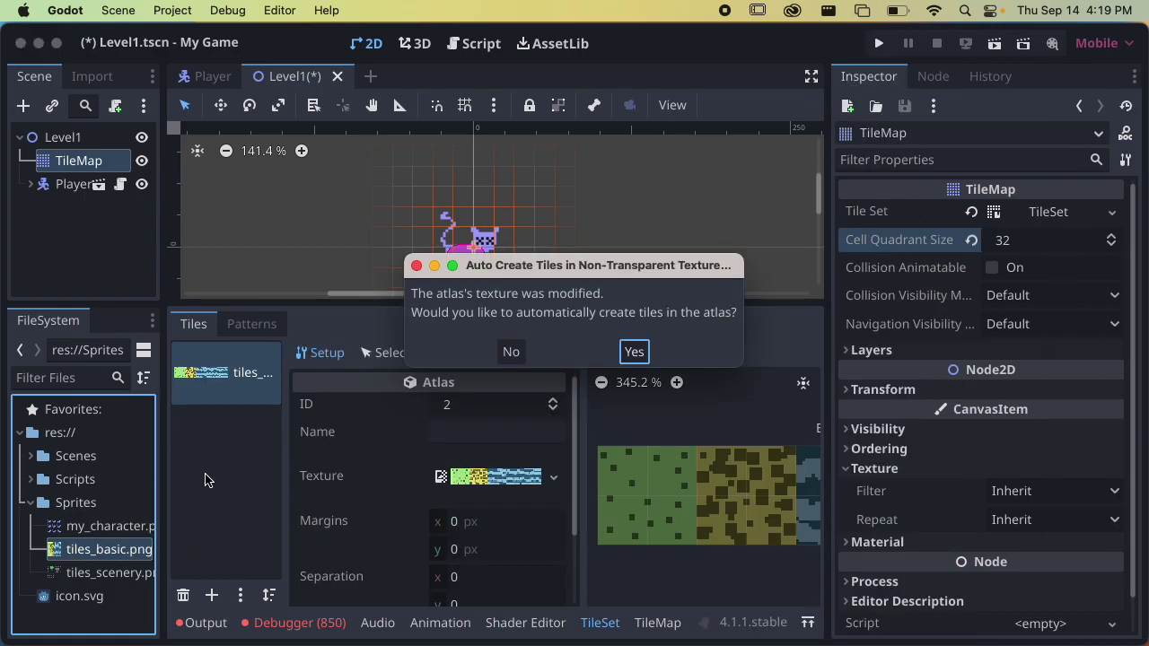
left_click(633, 351)
scroll(499, 492, "down", 3)
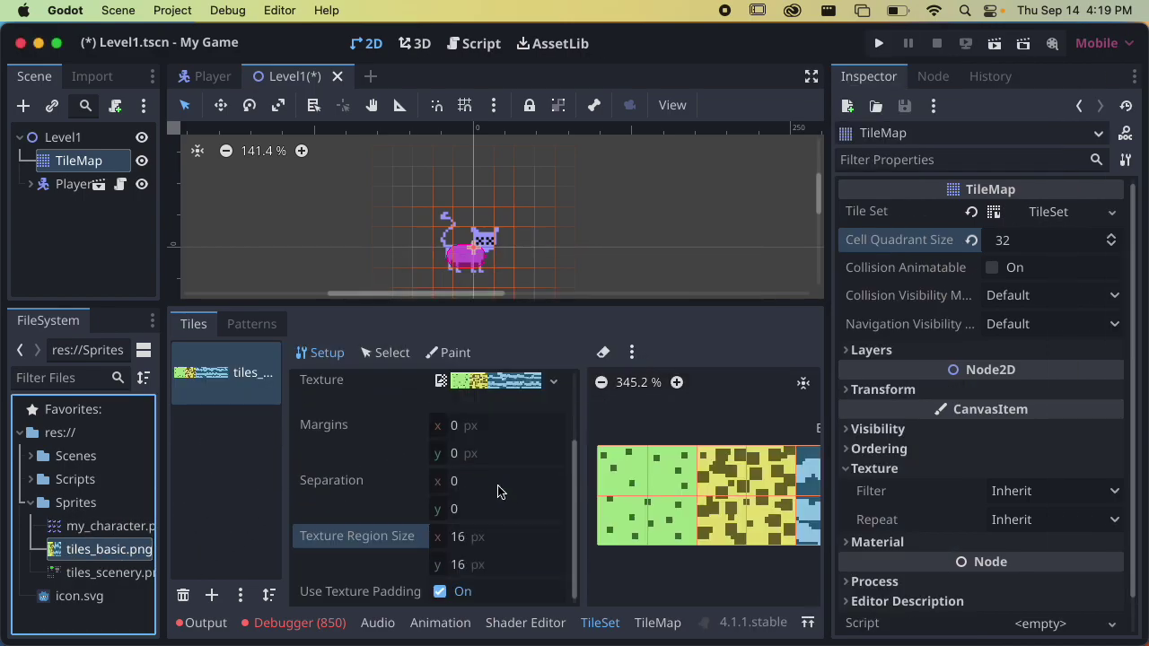
left_click(503, 534)
type("32")
left_click(506, 557)
type("32")
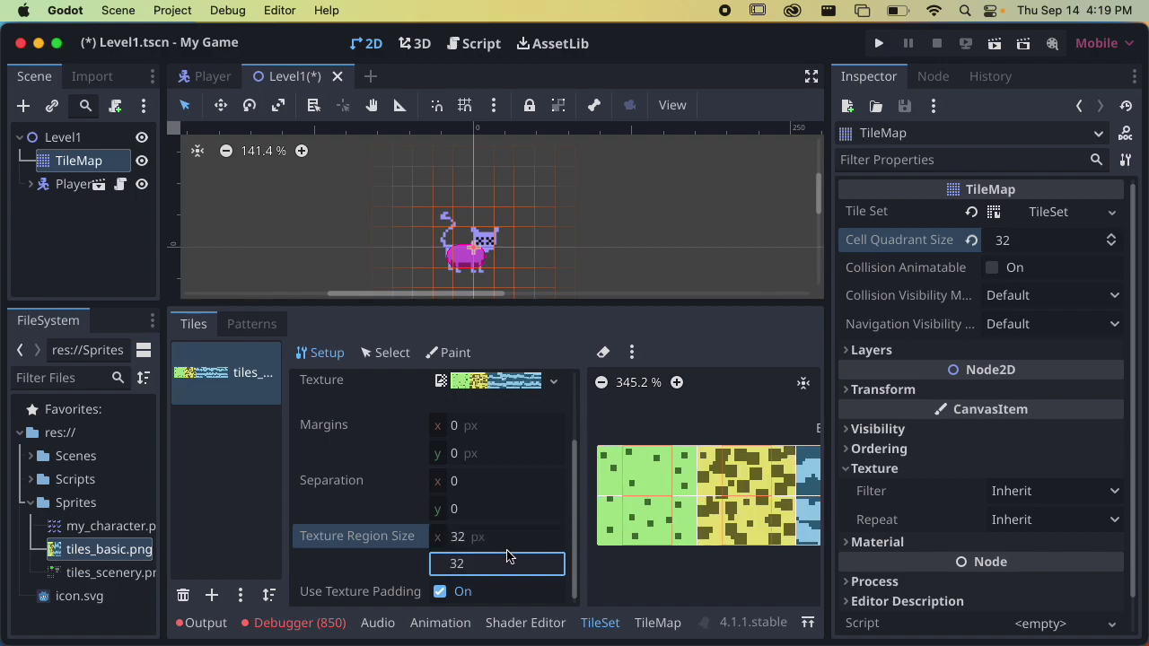
key("Return")
scroll(542, 445, "up", 3)
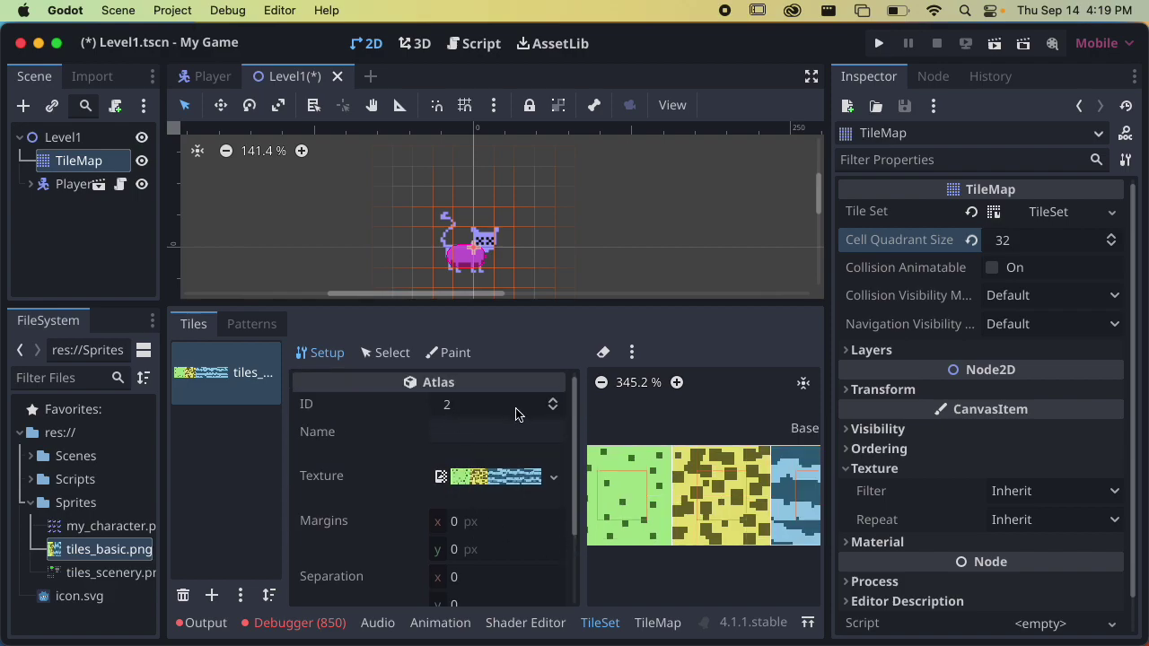
Step: Look through the atlas's Select, Paint and Setup modes and examine how the base tiles are divided
left_click(388, 353)
left_click(451, 353)
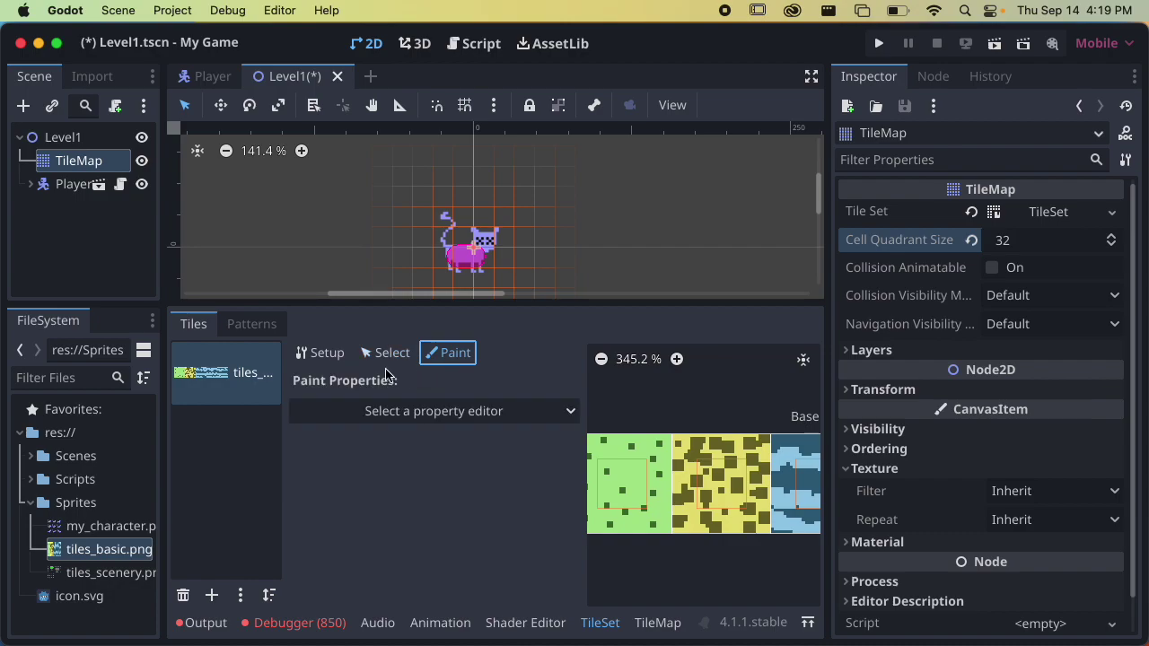
left_click(325, 353)
left_click(642, 500)
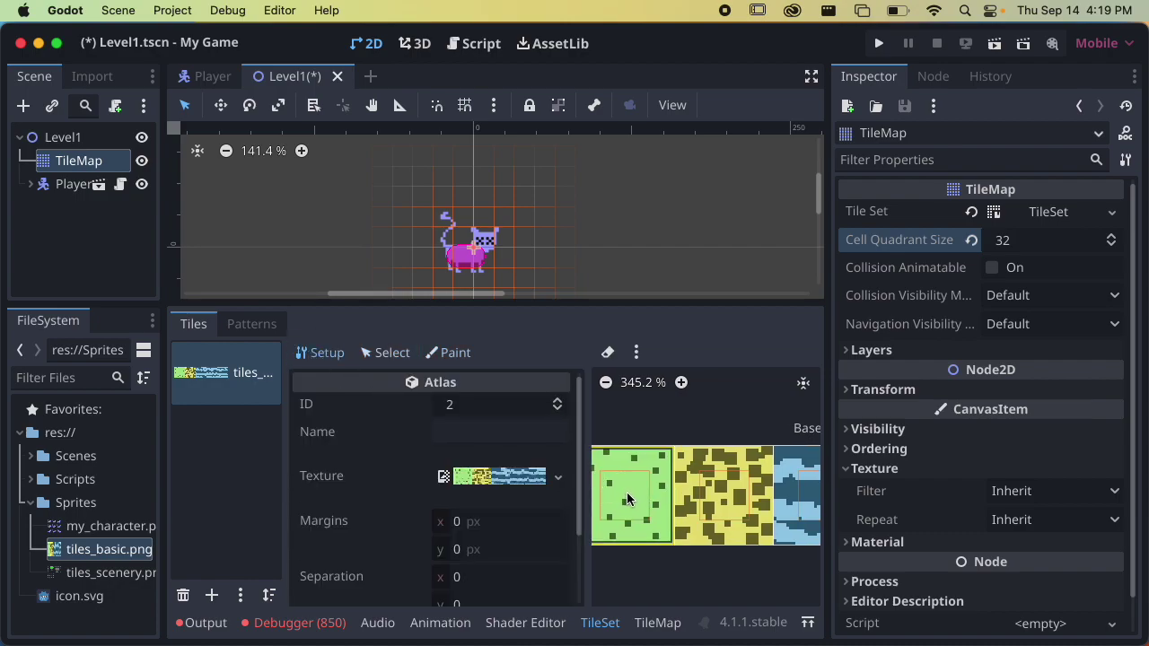
scroll(660, 495, "down", 5)
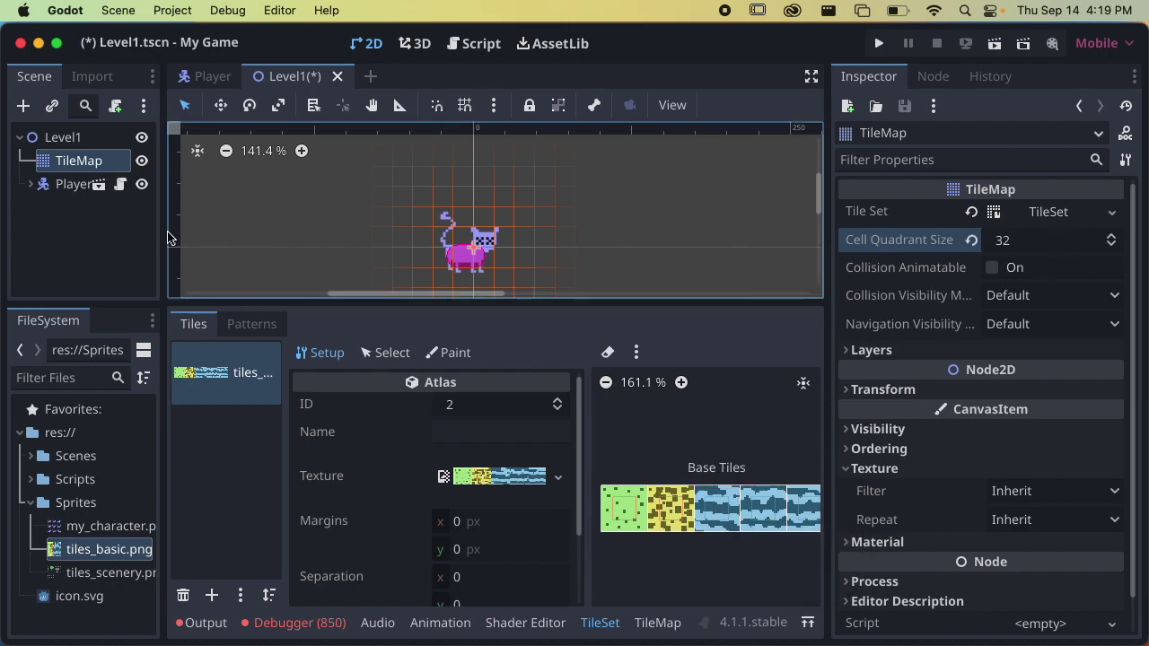
Step: Delete the TileMap node from the Level1 scene
left_click(385, 207)
left_click(104, 166)
right_click(102, 167)
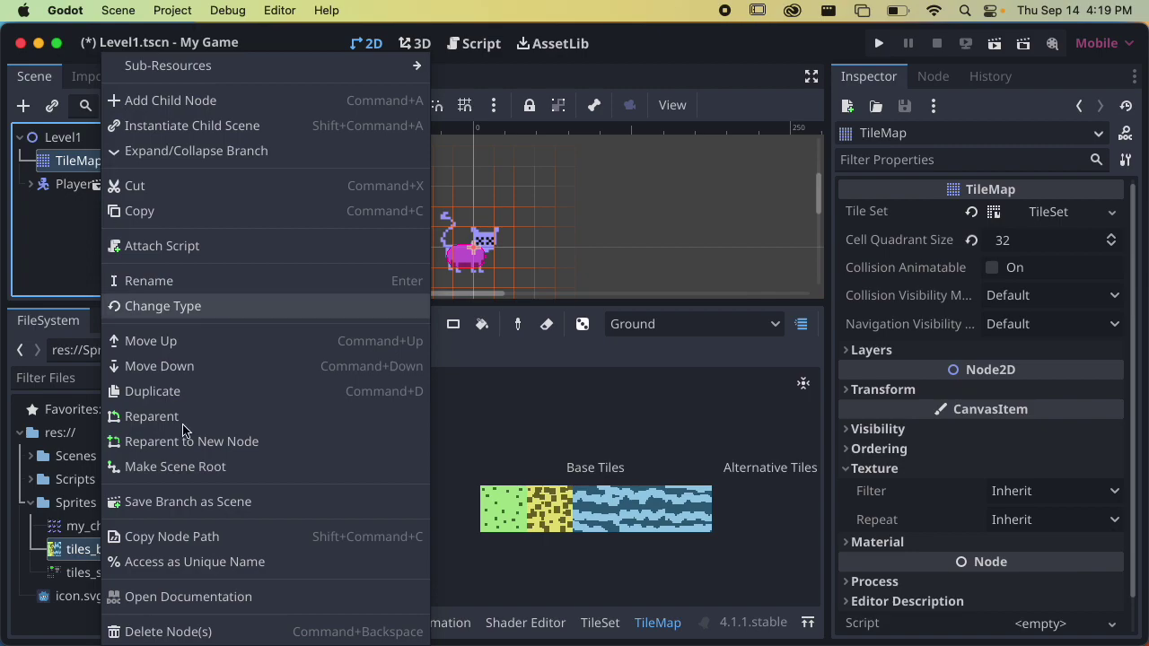
left_click(153, 628)
left_click(615, 339)
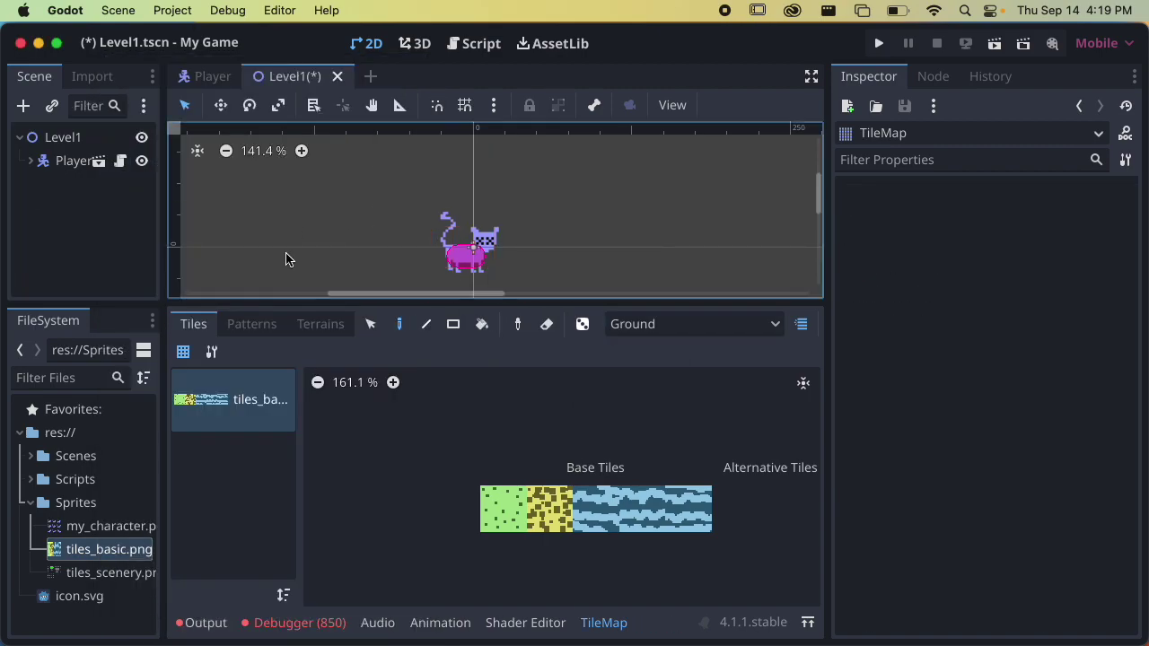
Step: Create a new TileMap node under Level1 and place it above the Player node
left_click(85, 141)
left_click(24, 106)
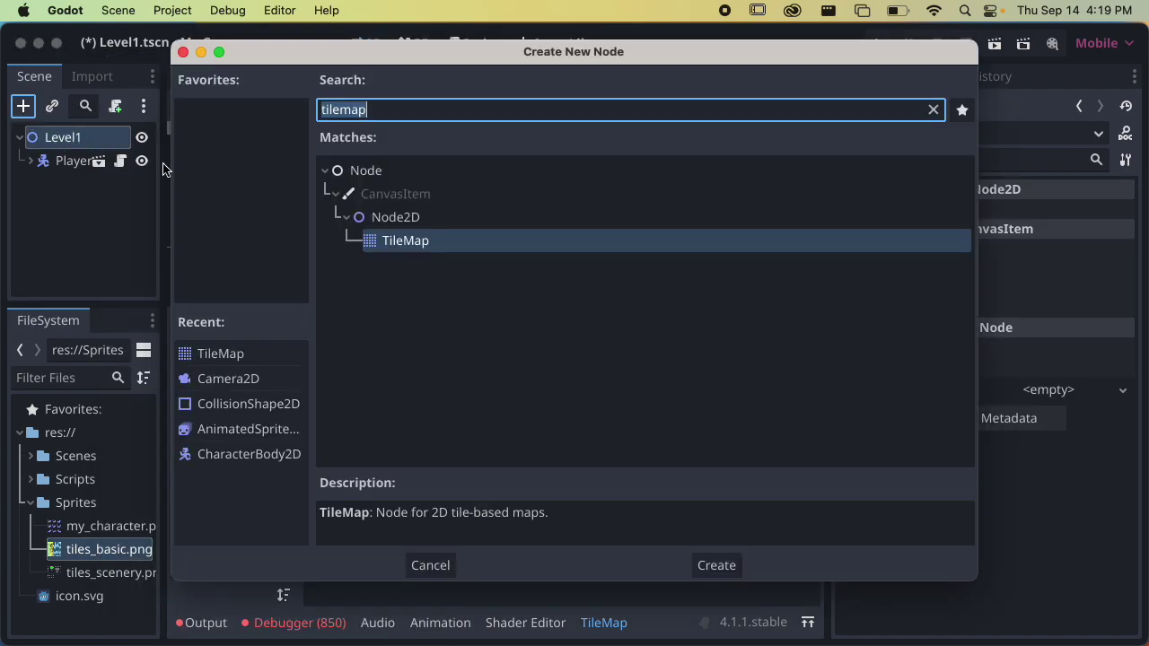
left_click(426, 240)
left_click(717, 566)
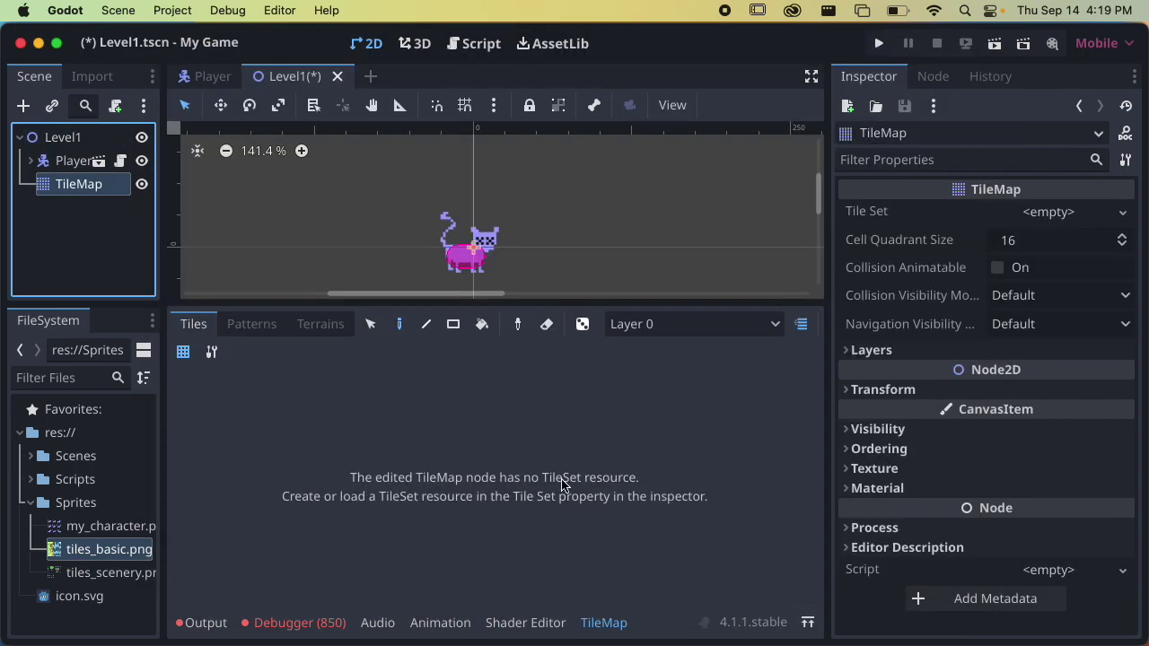
left_click_drag(88, 186, 76, 155)
double_click(77, 161)
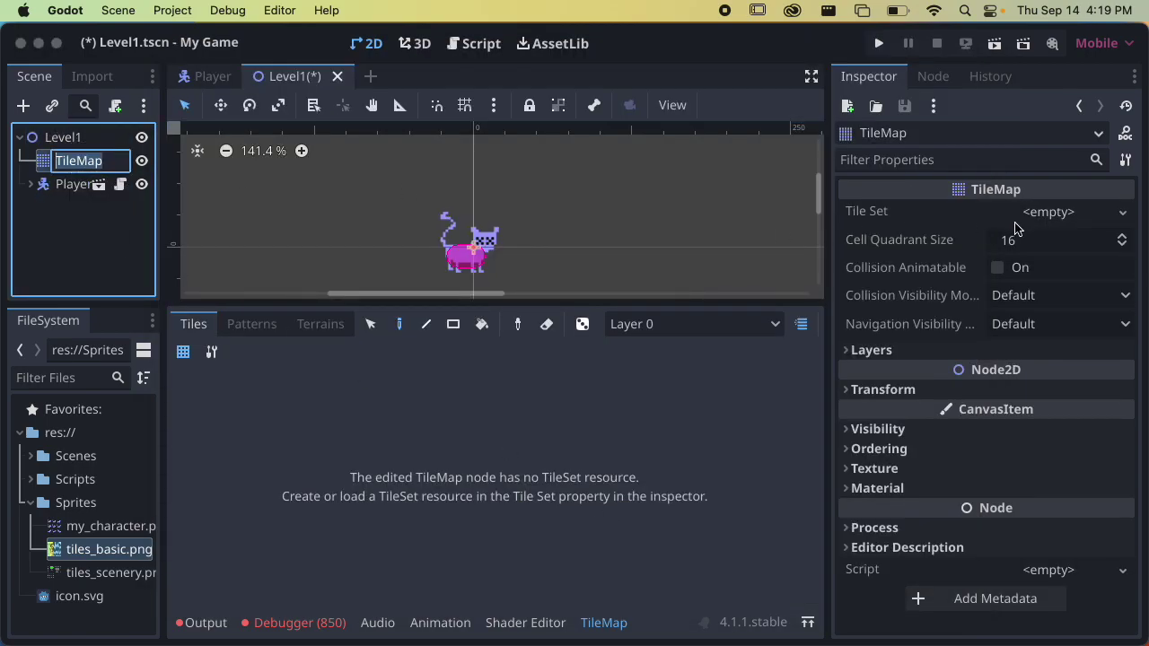
key("Return")
Step: Set the new TileMap's Cell Quadrant Size to 32, assign it a new TileSet and open the TileSet's properties
left_click(1046, 241)
type("32")
key("Return")
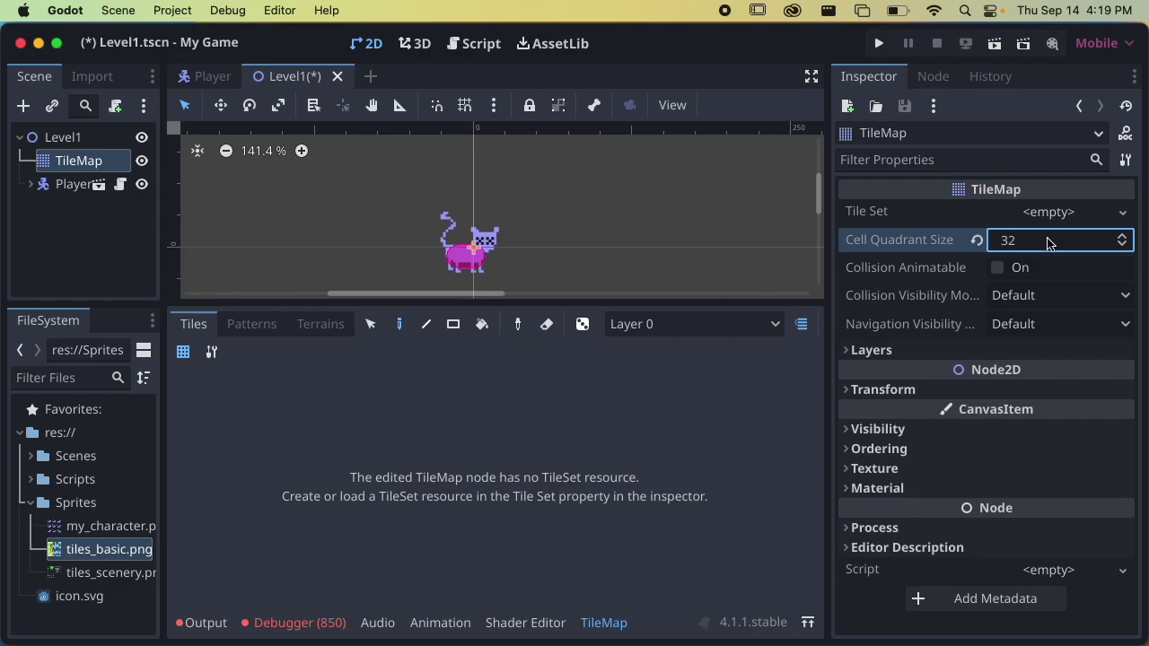
left_click(1054, 214)
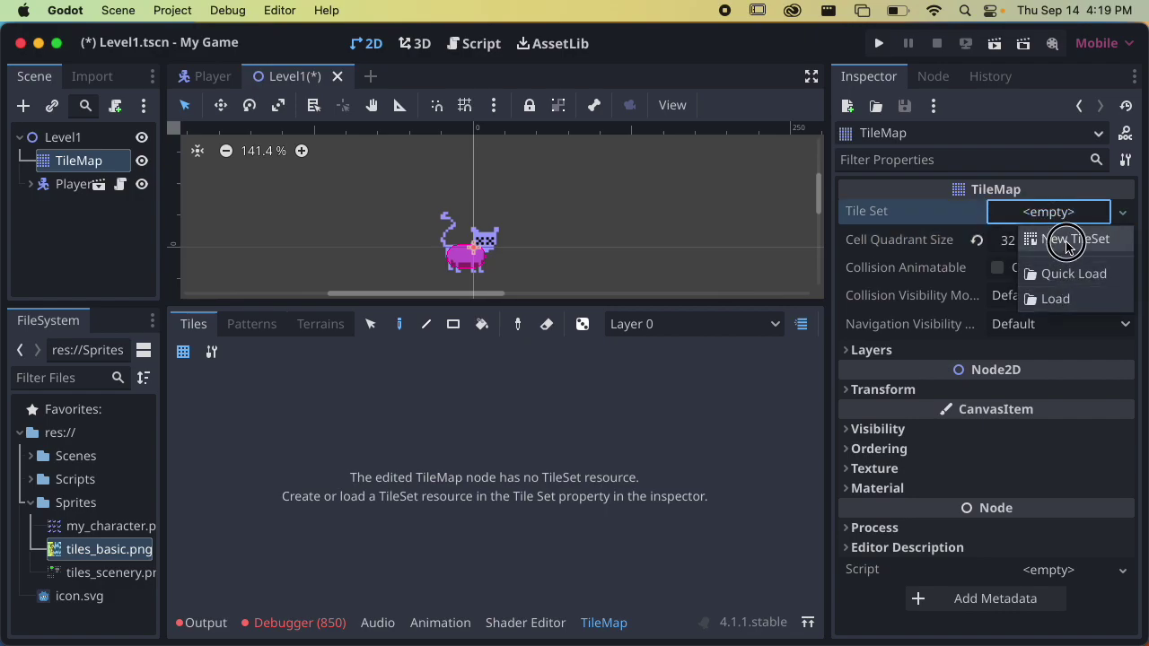
left_click(1068, 241)
left_click(1072, 213)
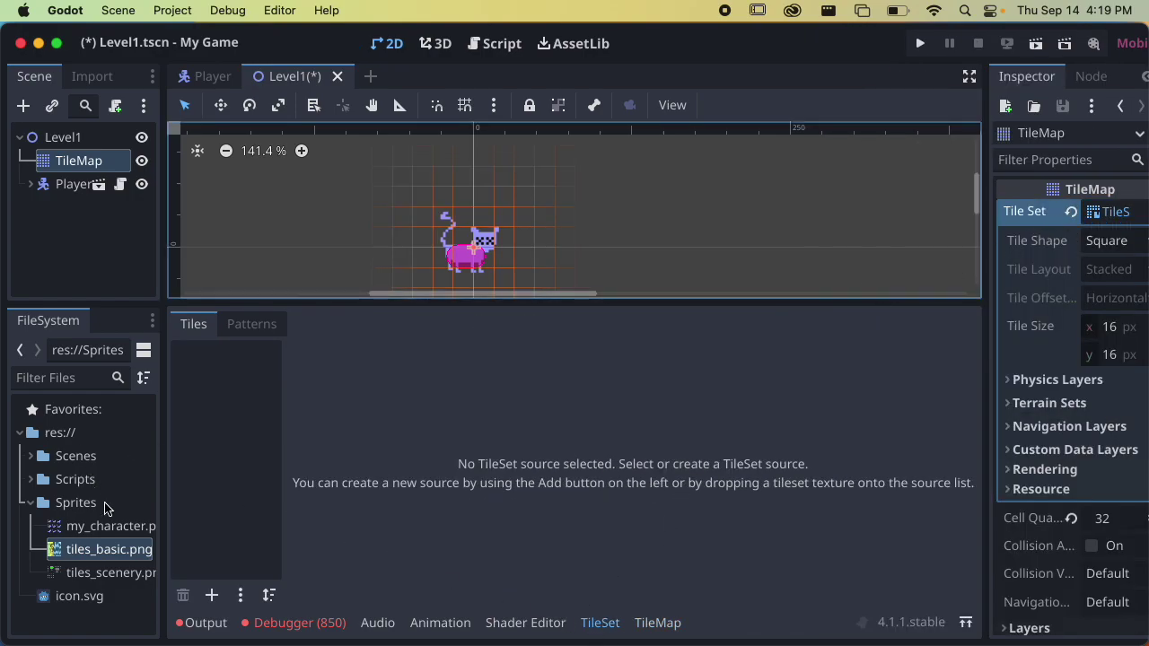
Step: Add tiles_basic.png to the new TileSet with automatically created tiles and set its Texture Region Size to 32 x 32 px
left_click_drag(107, 549, 228, 454)
left_click(621, 359)
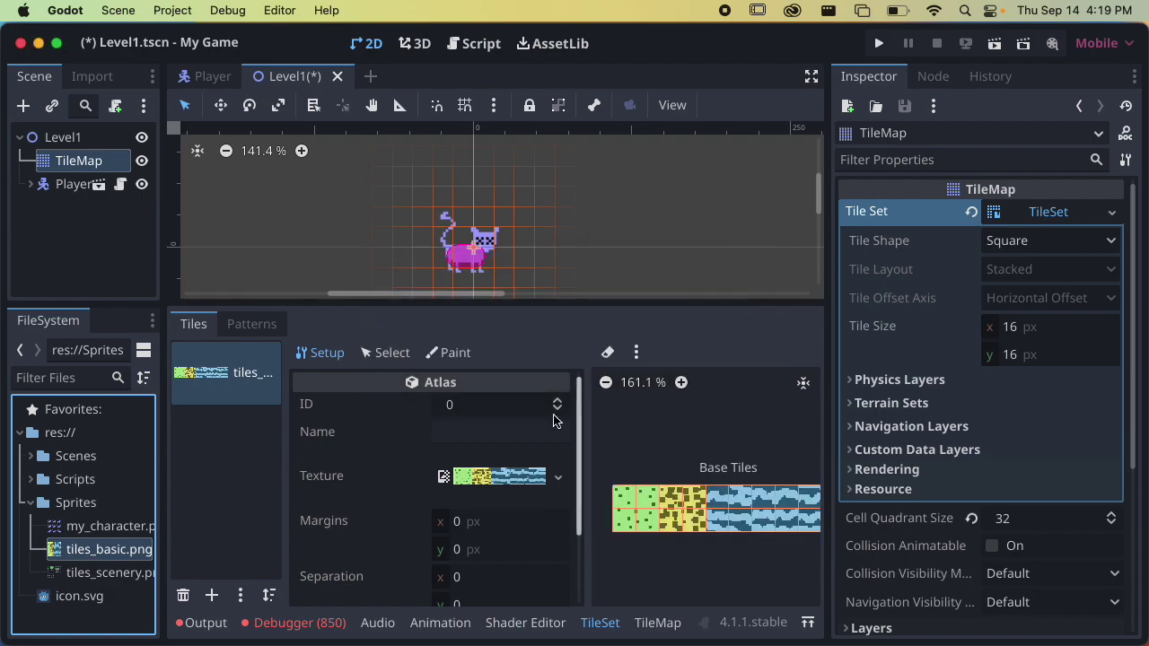
scroll(511, 479, "down", 2)
left_click(473, 539)
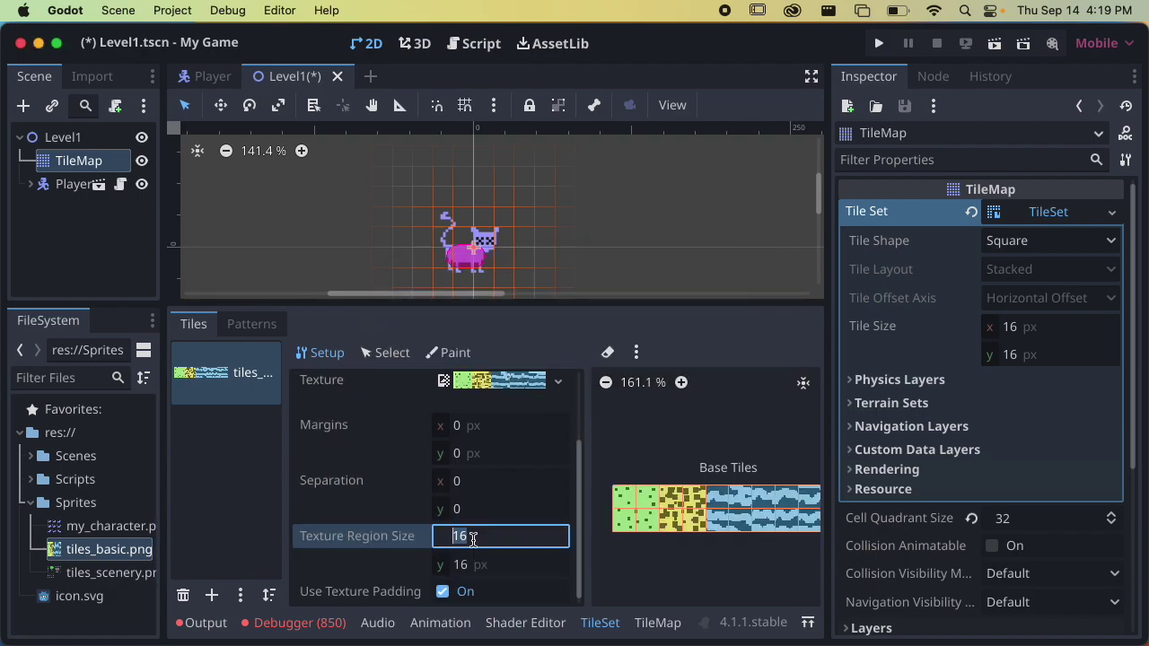
type("32")
left_click(480, 559)
type("32")
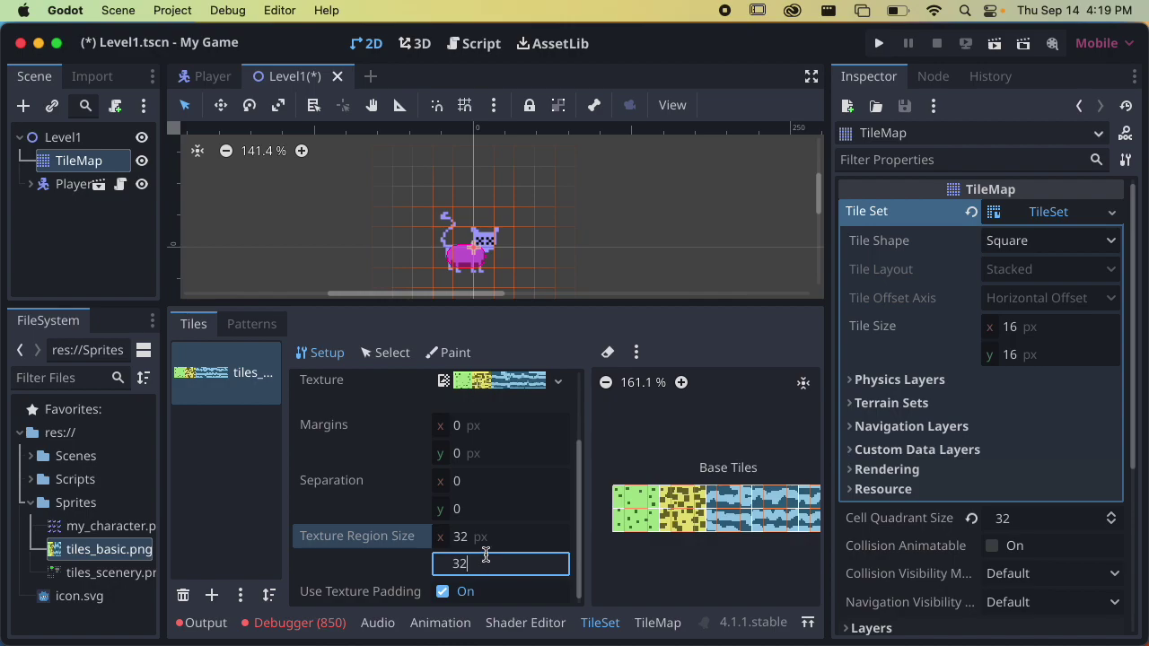
key("Return")
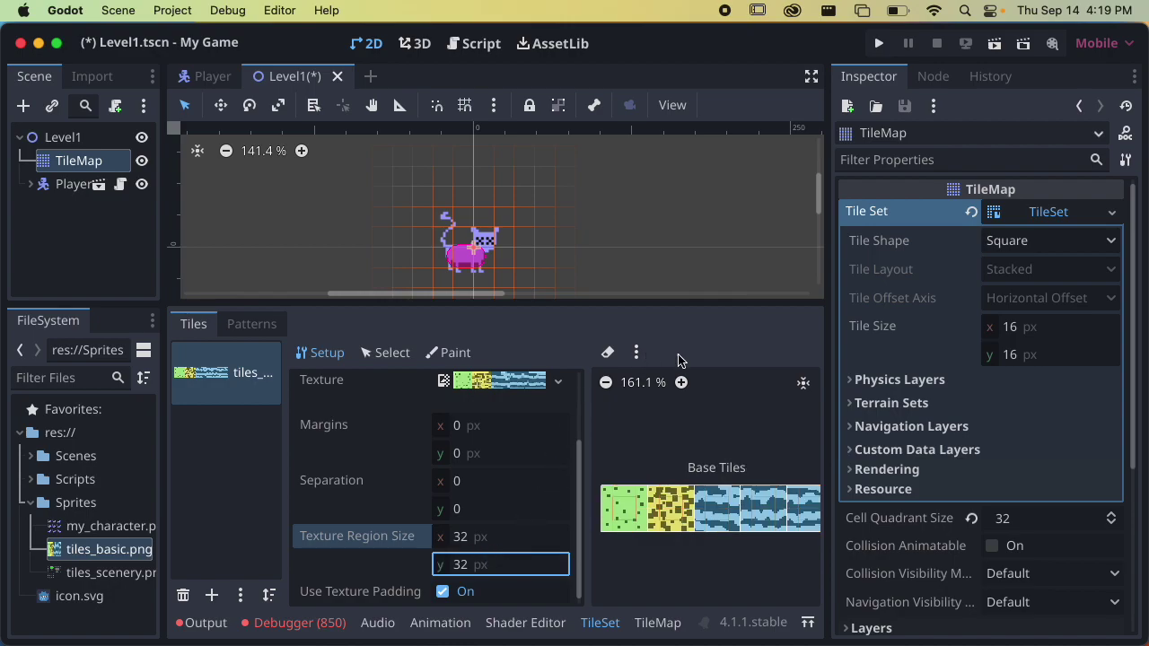
Step: Look through the TileSet's Physics Layers, Terrain Sets, Navigation Layers, Custom Data Layers, Rendering and Resource sections
left_click(929, 380)
left_click(930, 381)
left_click(920, 471)
left_click(920, 474)
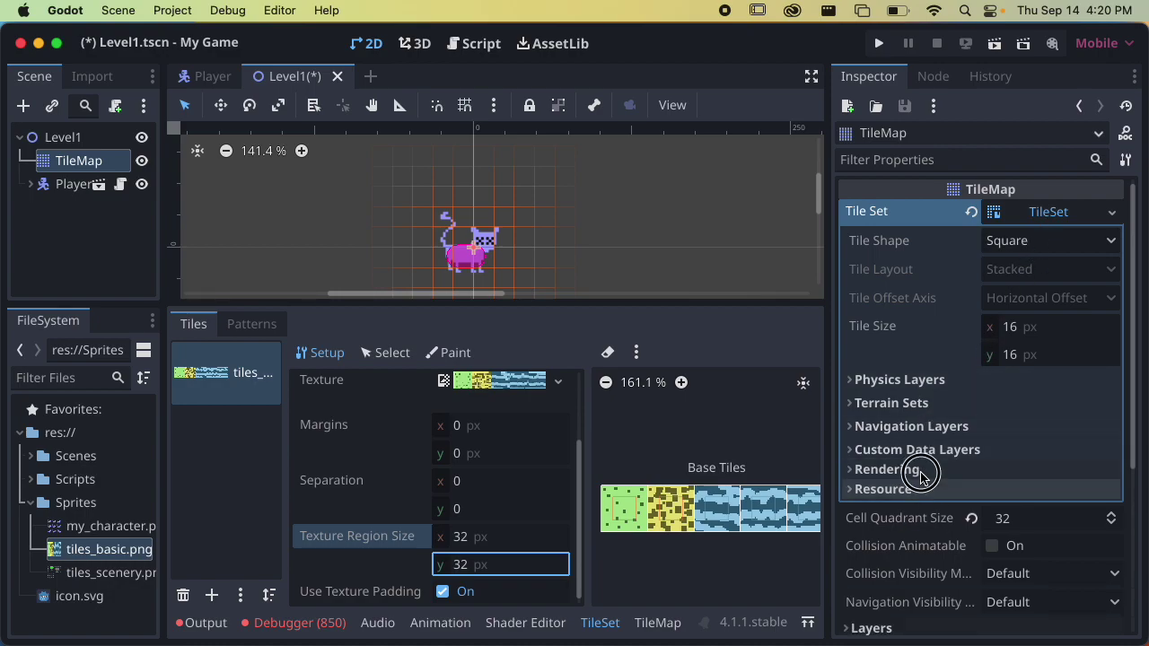
left_click(921, 449)
left_click(920, 450)
left_click(921, 490)
left_click(923, 489)
left_click(930, 429)
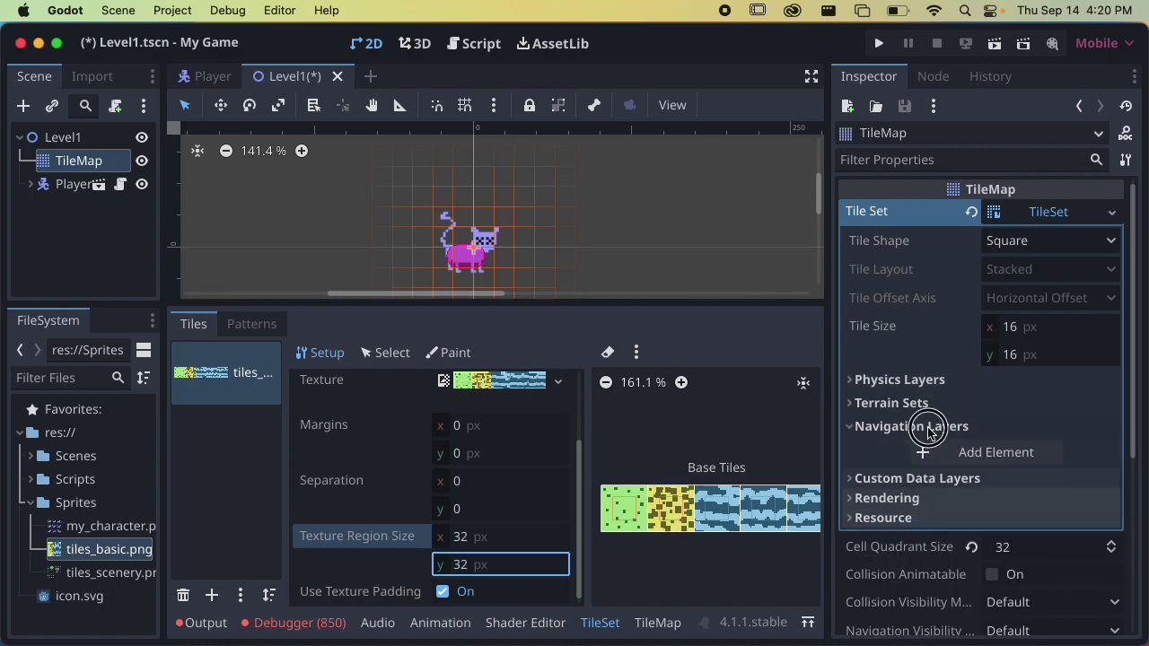
left_click(930, 428)
left_click(926, 403)
left_click(925, 402)
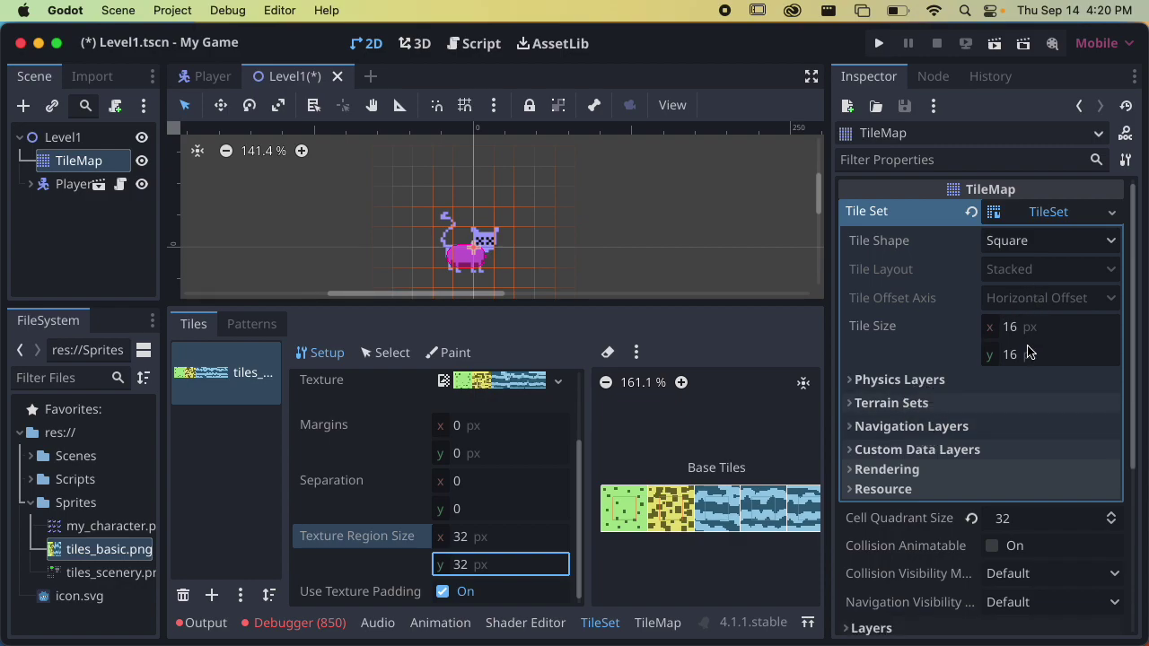
Step: Replace the TileMap's Tile Set with a new empty TileSet and reset its Cell Quadrant Size to 16
left_click(971, 212)
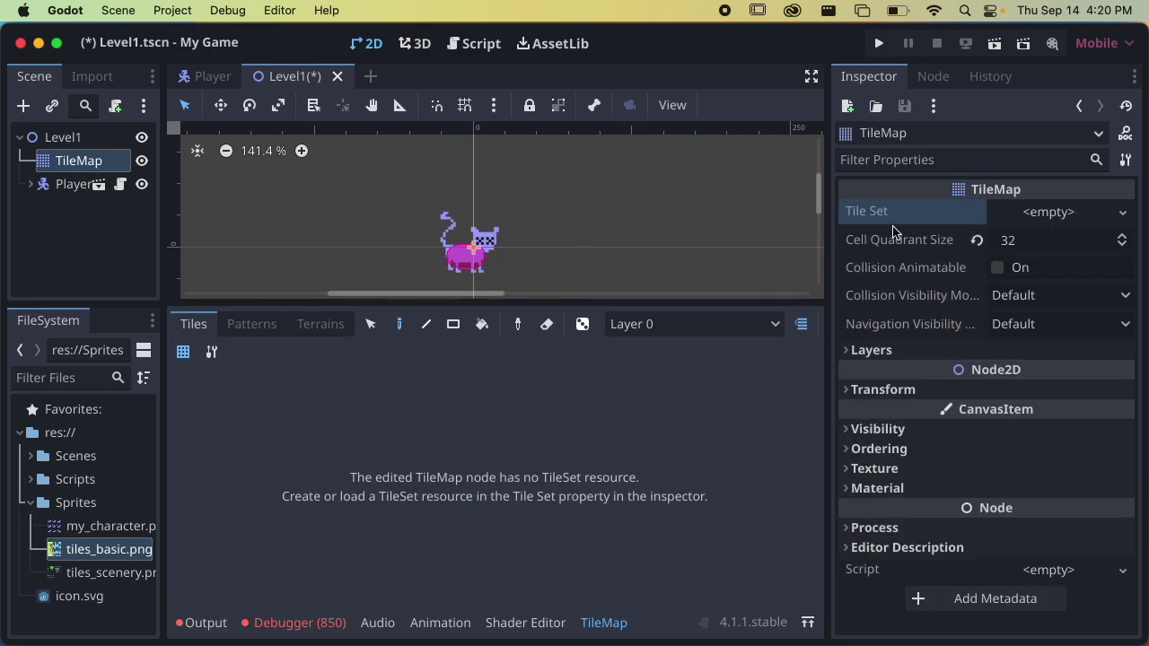
left_click(977, 240)
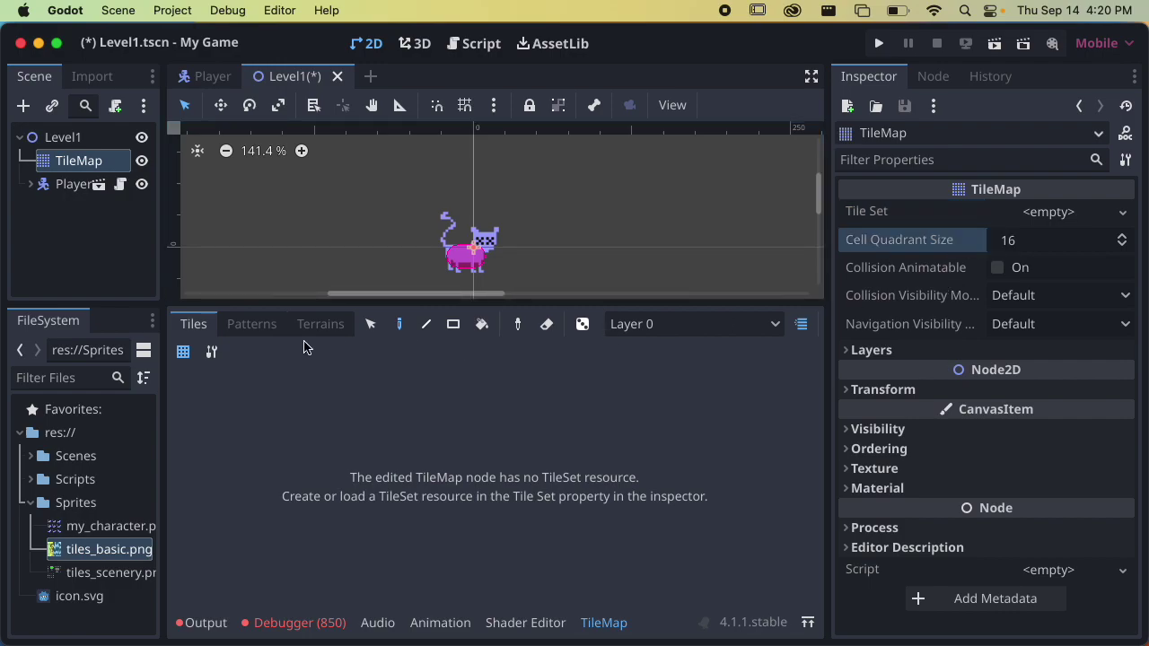
left_click(77, 231)
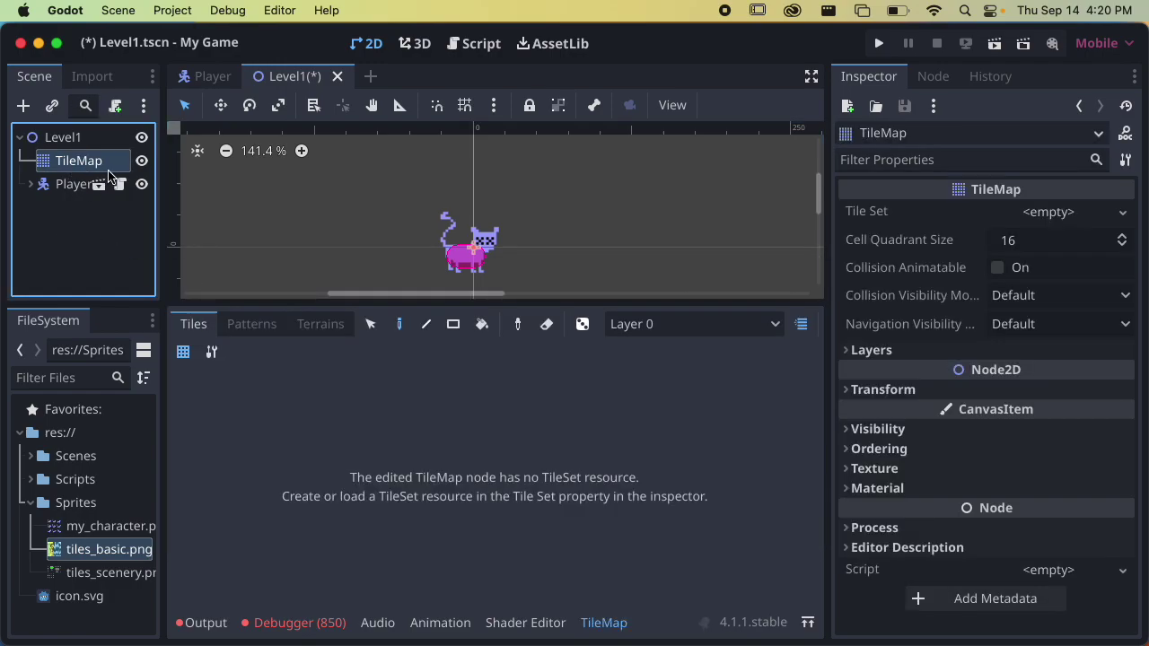
left_click(1047, 213)
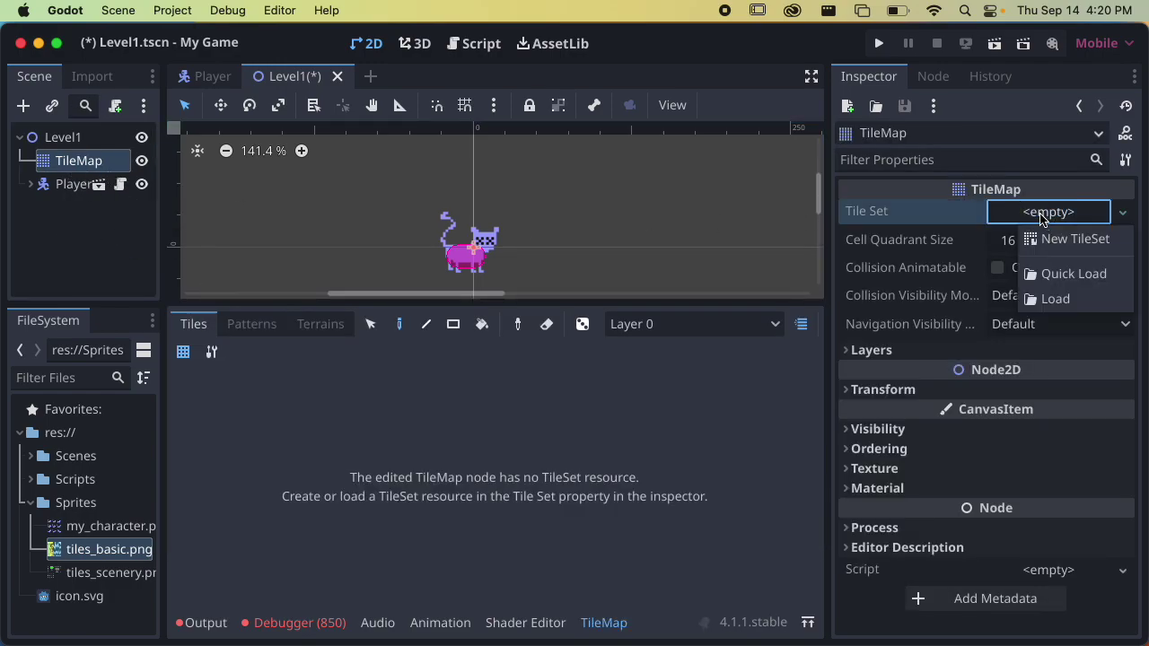
left_click(1057, 239)
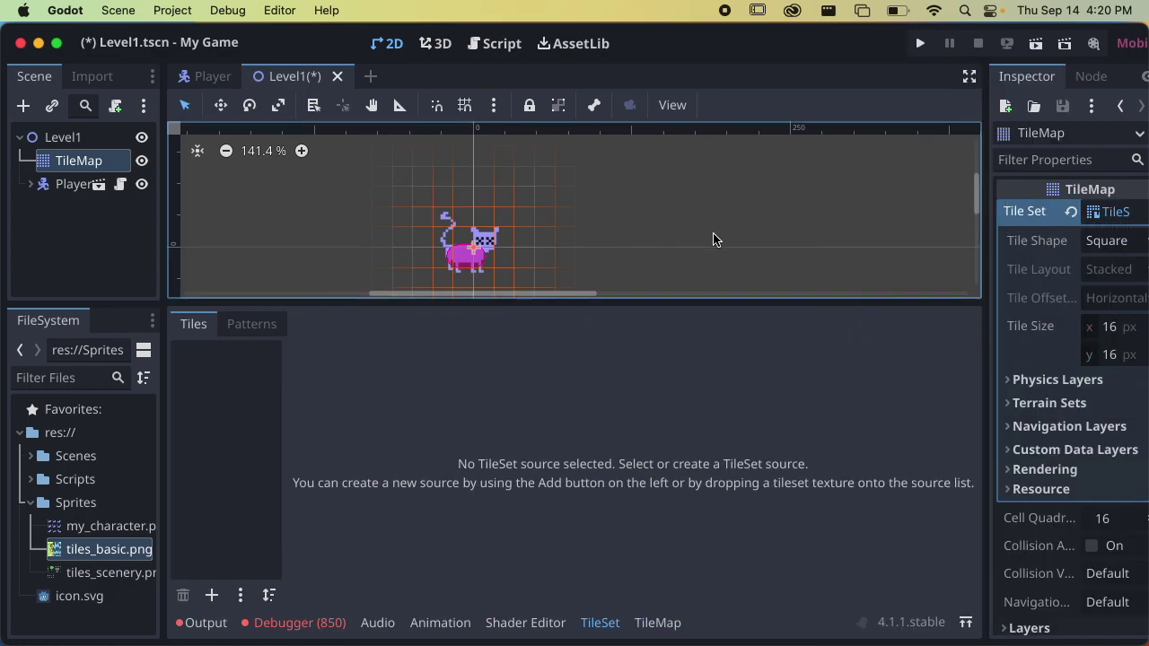
left_click(857, 223)
left_click_drag(943, 192, 635, 210)
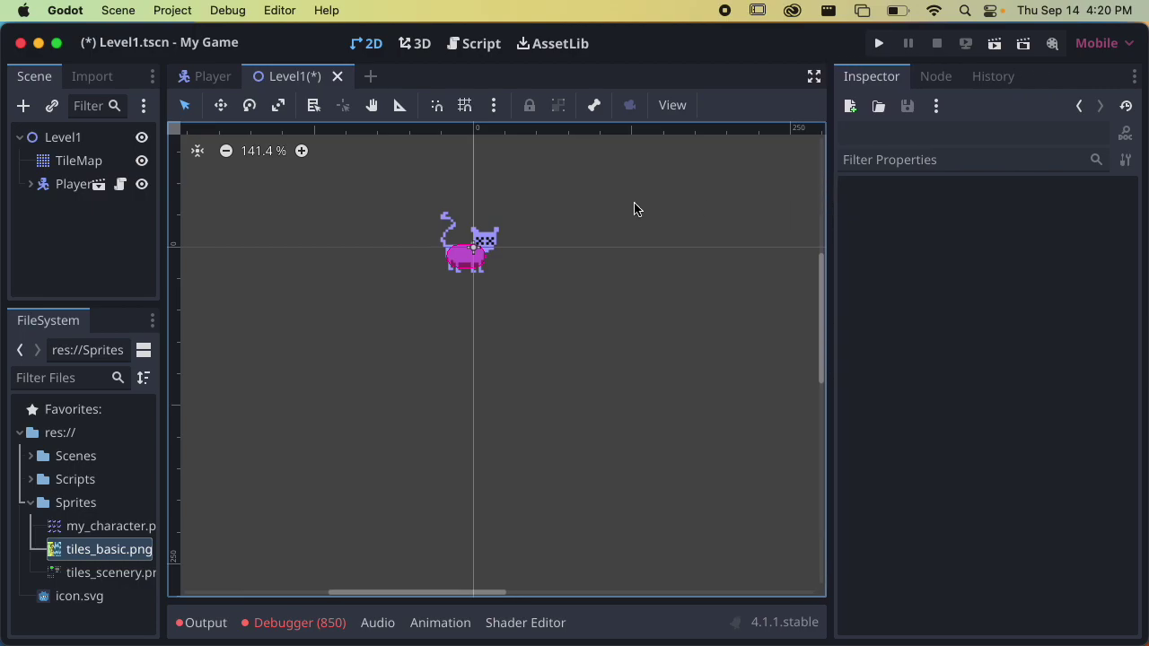
left_click(58, 163)
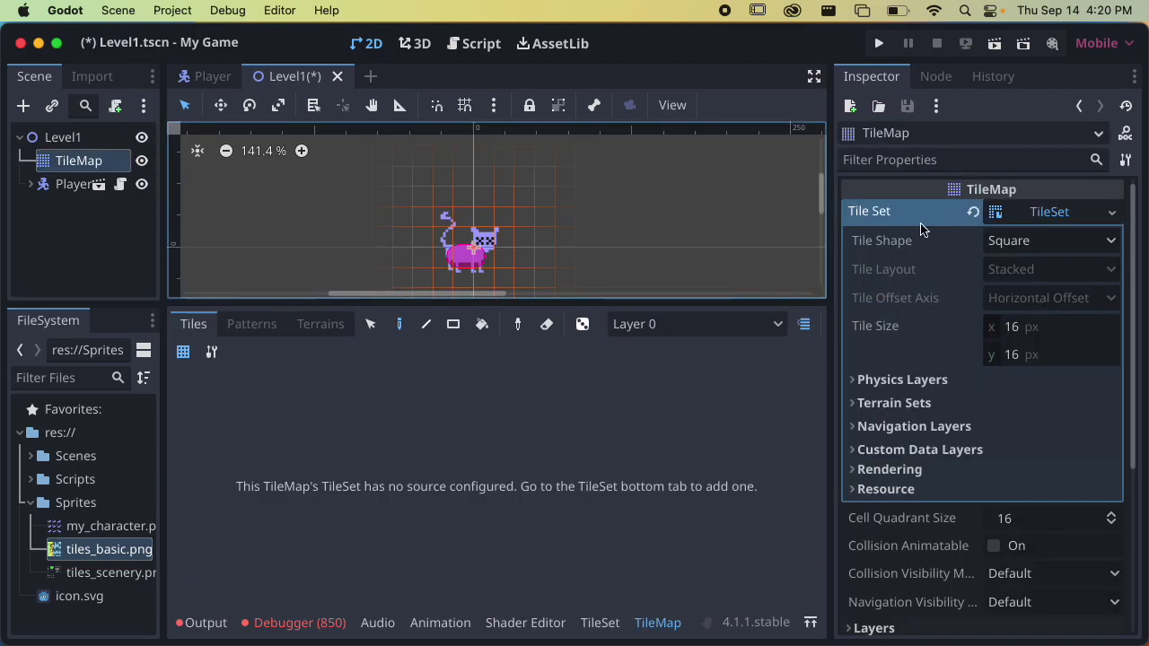
left_click(1041, 211)
left_click(1065, 212)
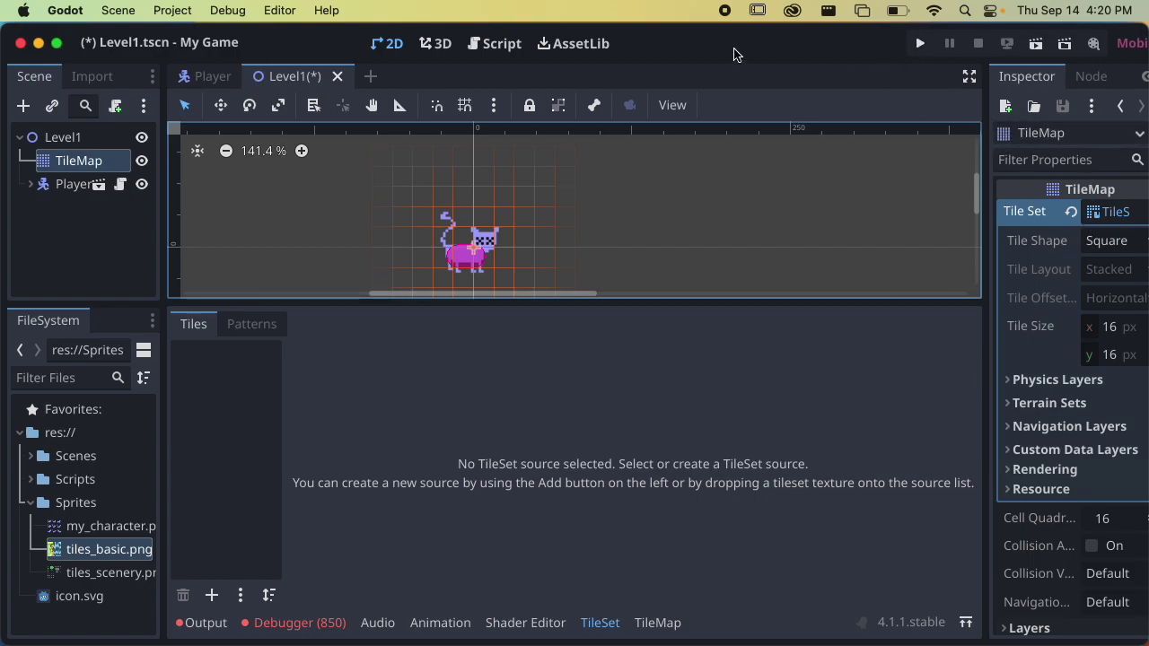
double_click(698, 38)
double_click(705, 43)
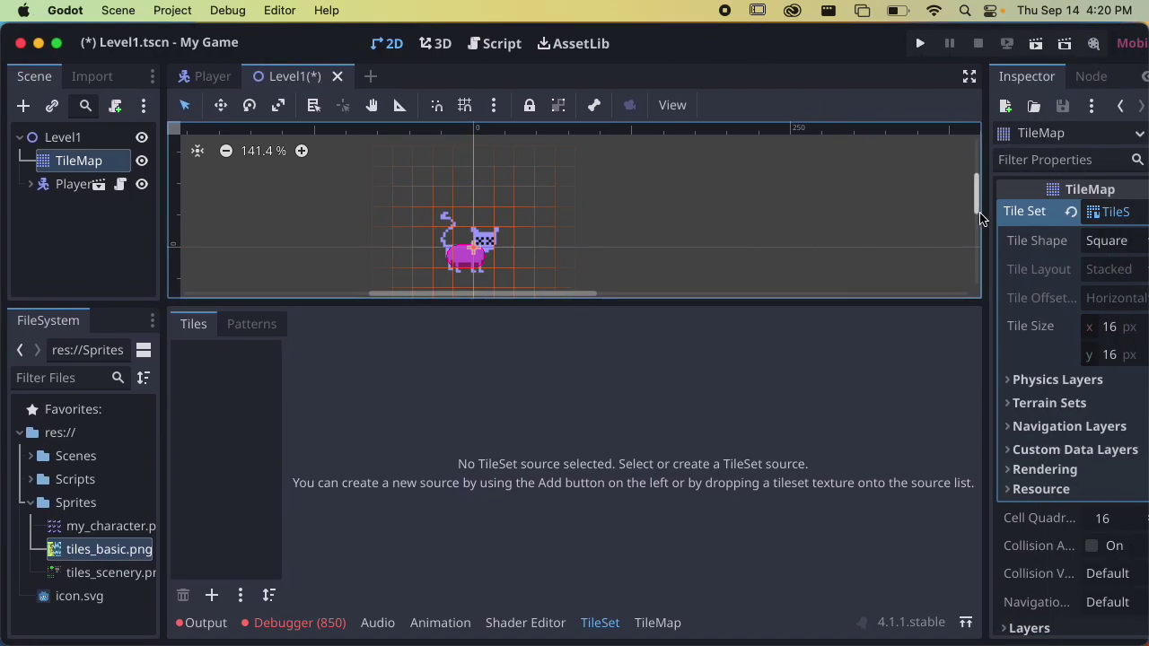
left_click(782, 213)
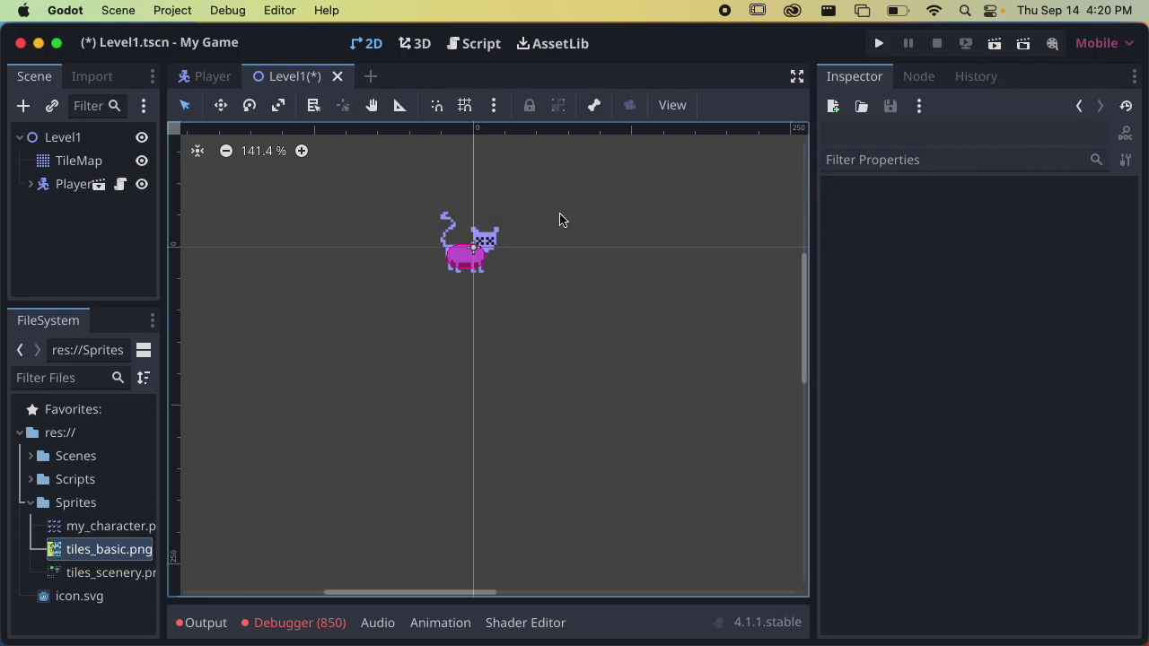
Step: Set the Tile Size of the TileMap's TileSet to 32 x 32 px
left_click(81, 160)
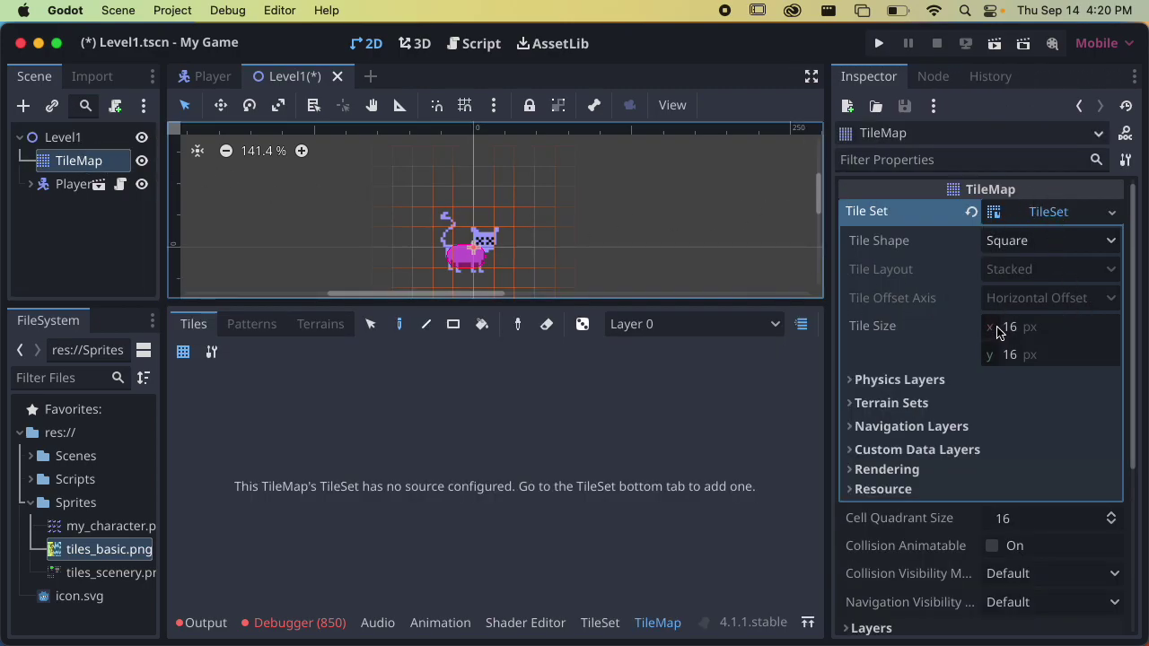
left_click(1042, 331)
type("32")
left_click(1046, 352)
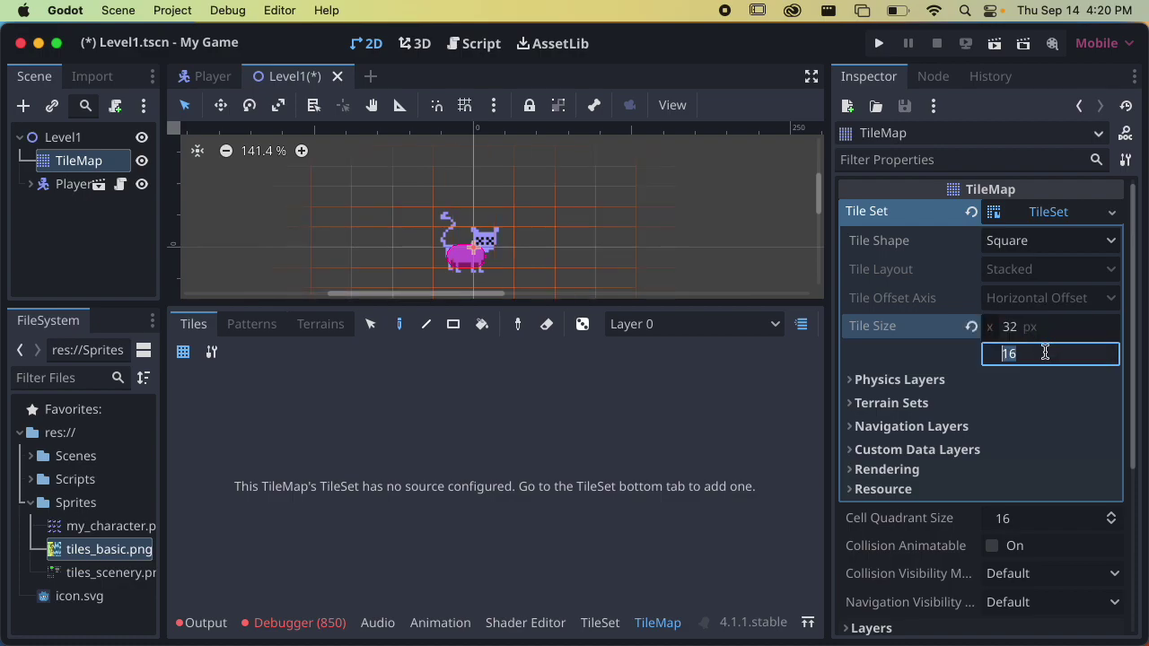
key("Return")
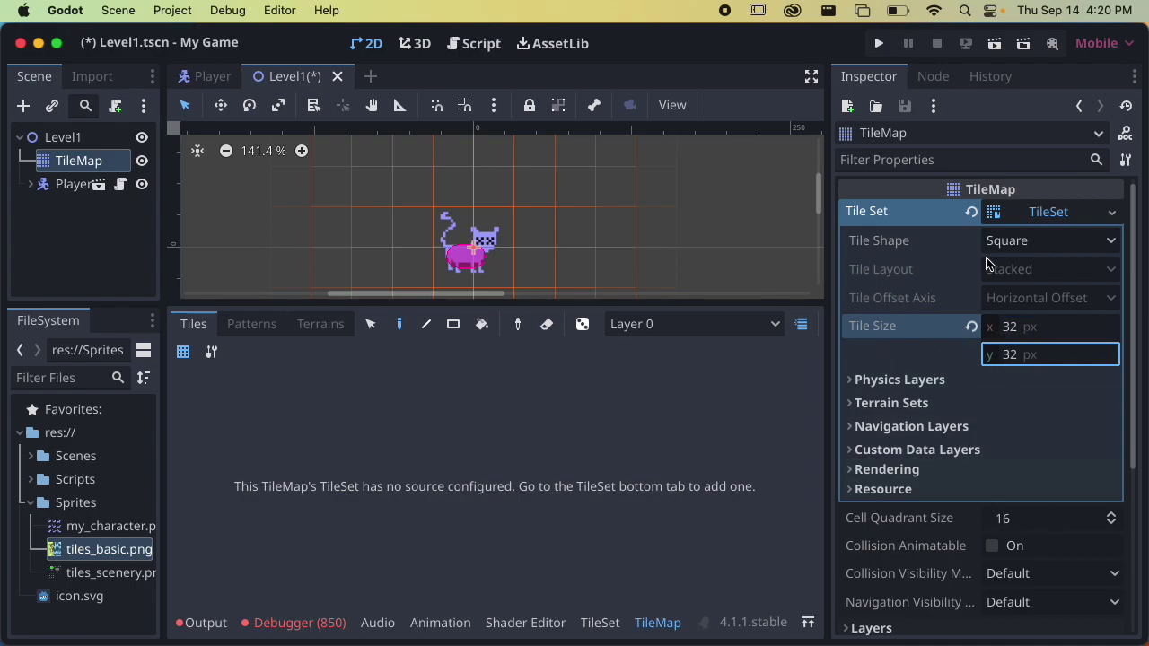
Step: Add tiles_basic.png as a source in the TileSet and have its tiles created automatically
left_click(1060, 213)
left_click(600, 623)
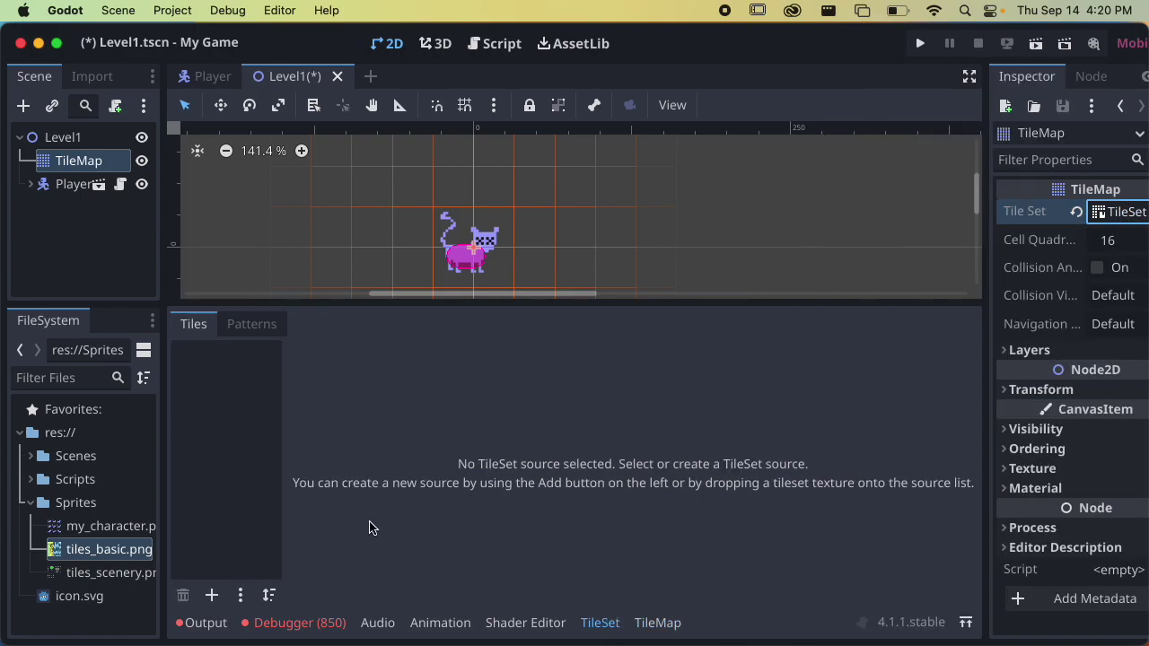
left_click_drag(121, 558, 215, 452)
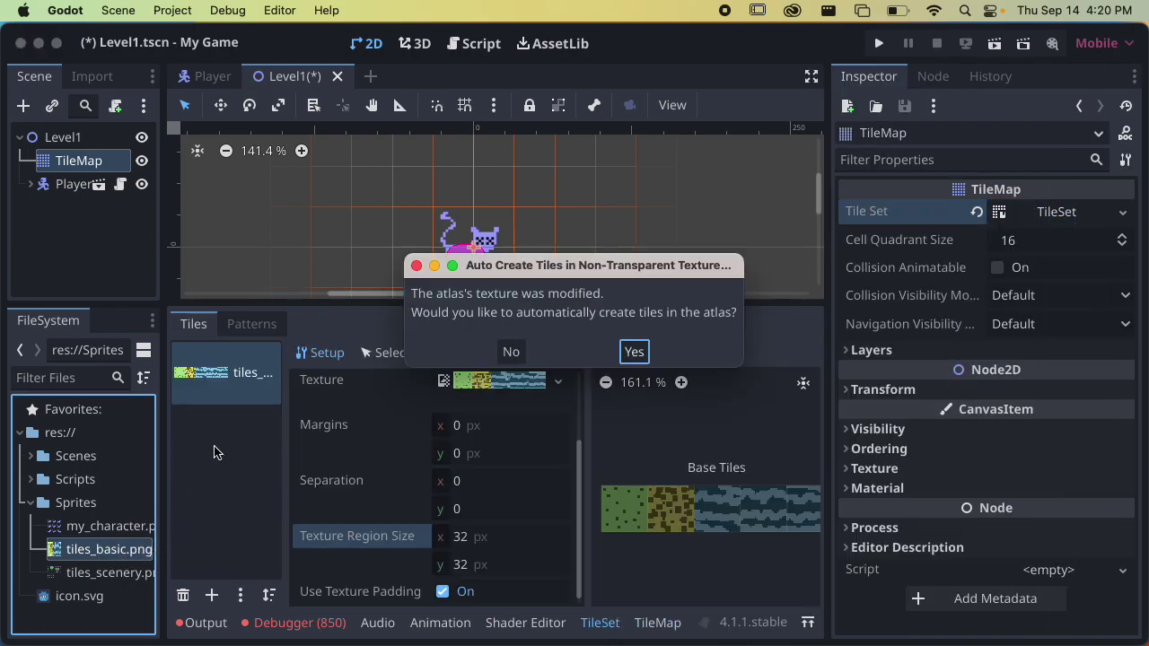
left_click(632, 352)
Step: Examine how the tiles_basic.png atlas is divided into base tiles and how the tile grid fits the player
scroll(639, 518, "up", 6)
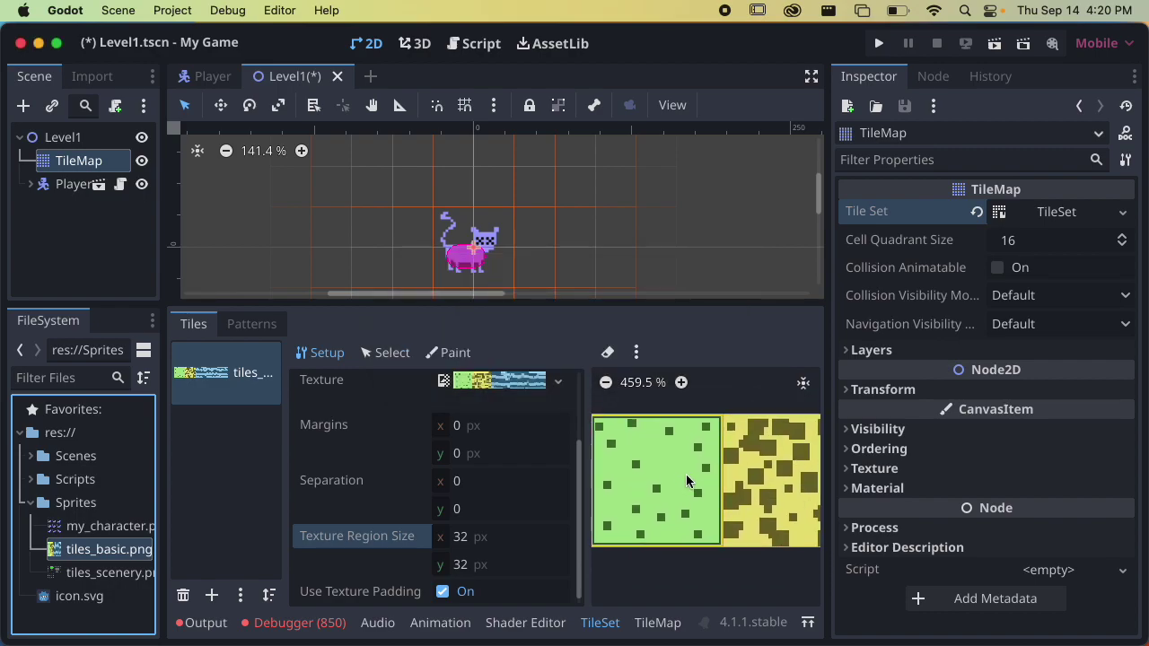
scroll(693, 480, "down", 6)
scroll(716, 486, "right", 2)
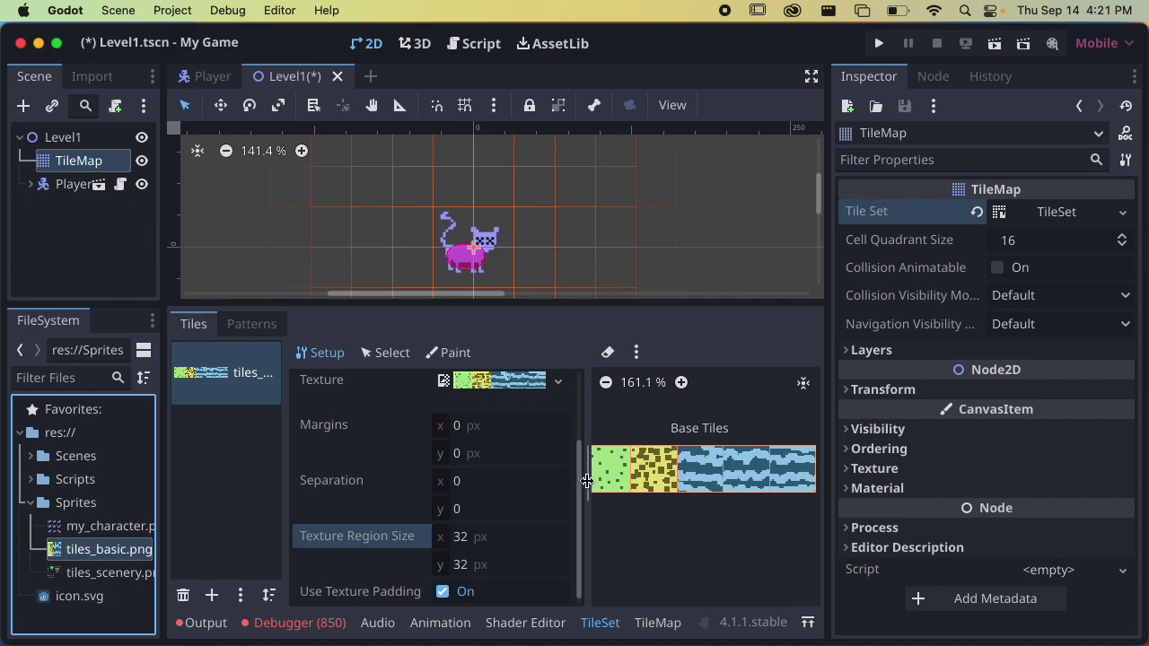
left_click_drag(569, 482, 459, 495)
scroll(570, 524, "up", 3)
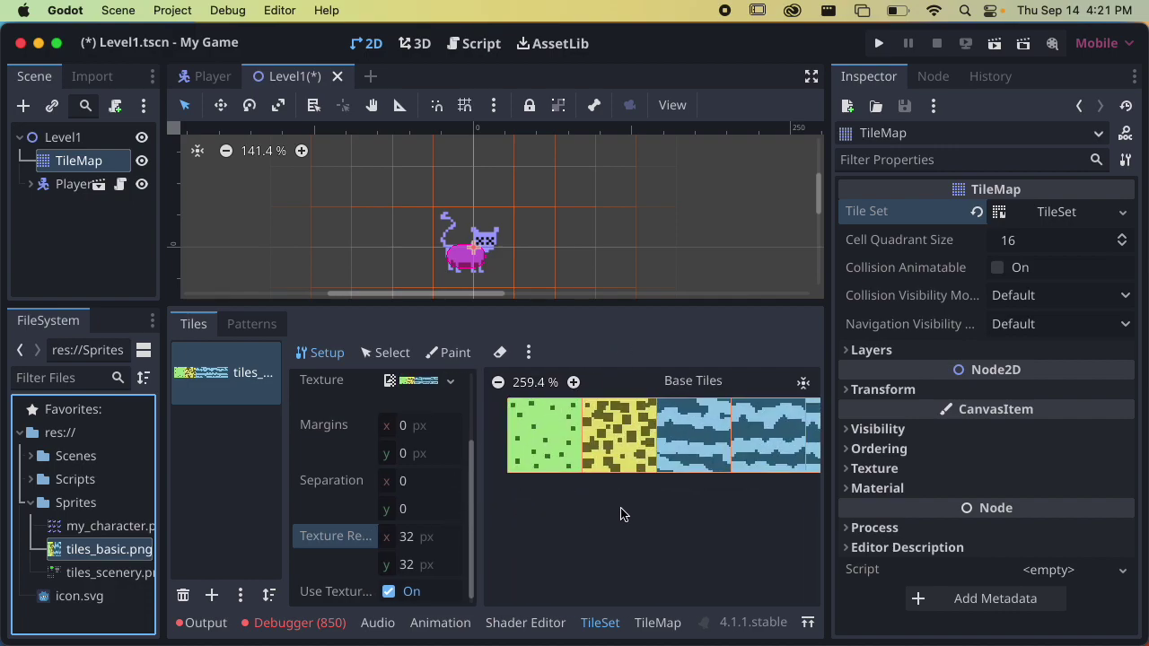
scroll(611, 565, "up", 1)
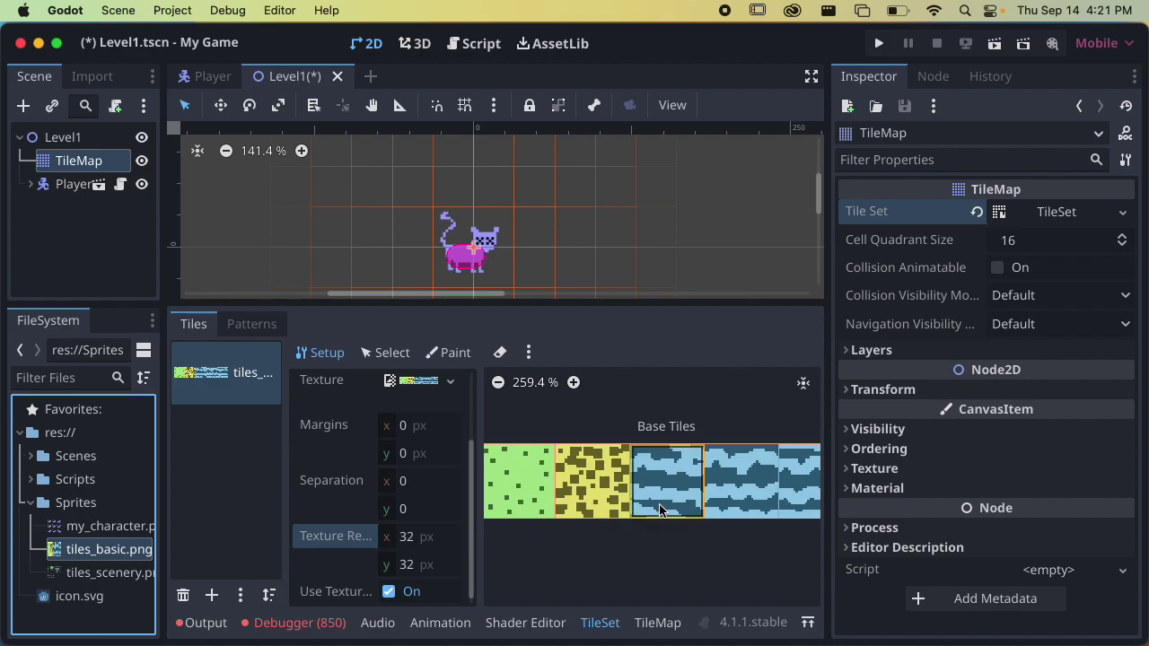
scroll(695, 502, "down", 2)
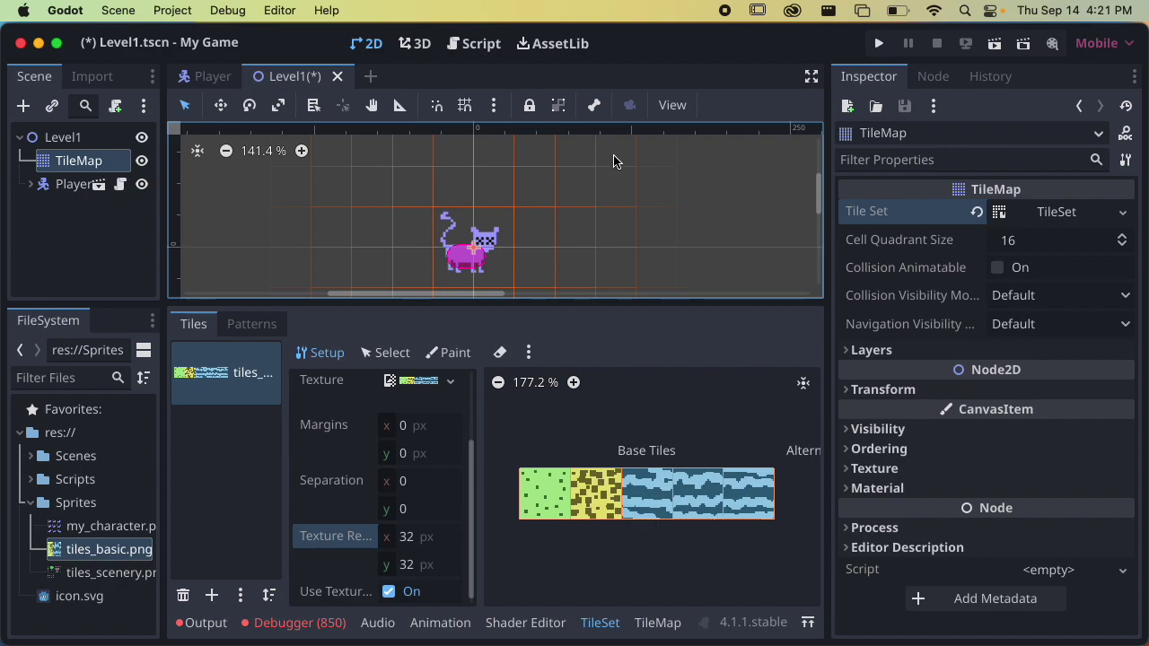
scroll(609, 190, "down", 2)
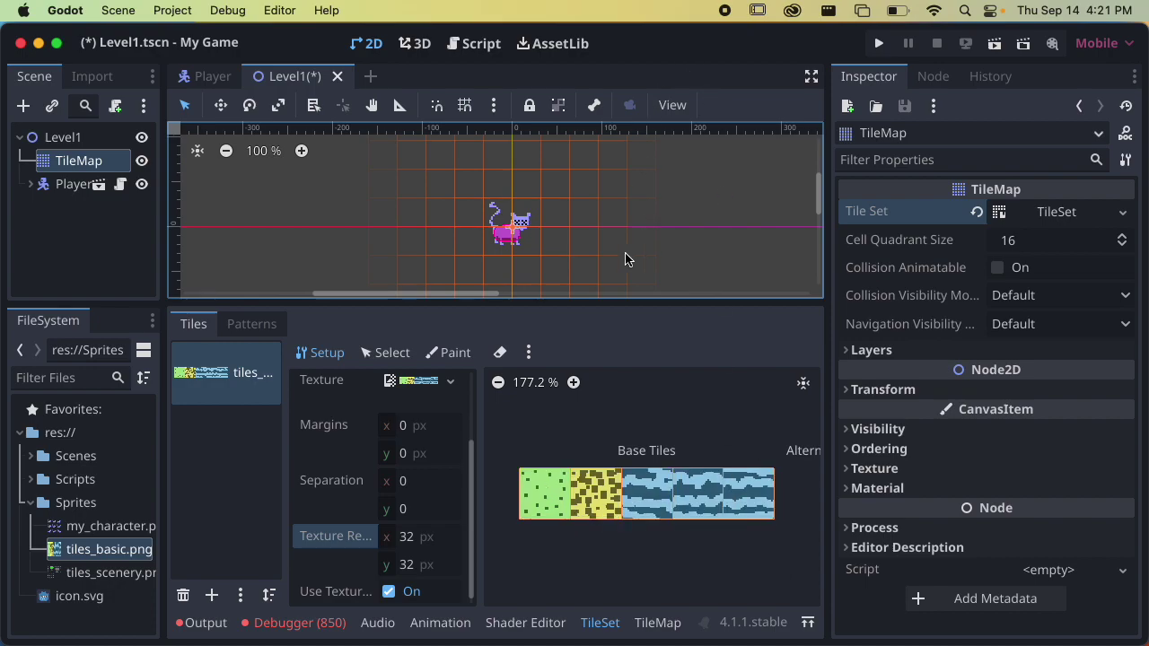
scroll(582, 236, "down", 6)
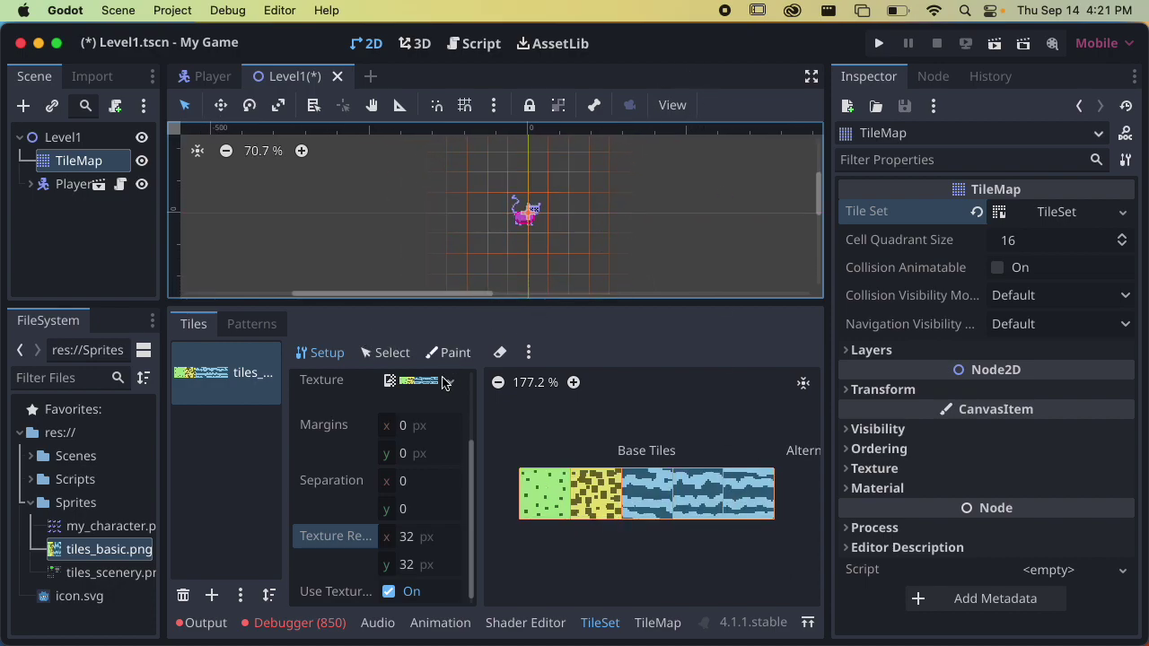
scroll(376, 442, "up", 3)
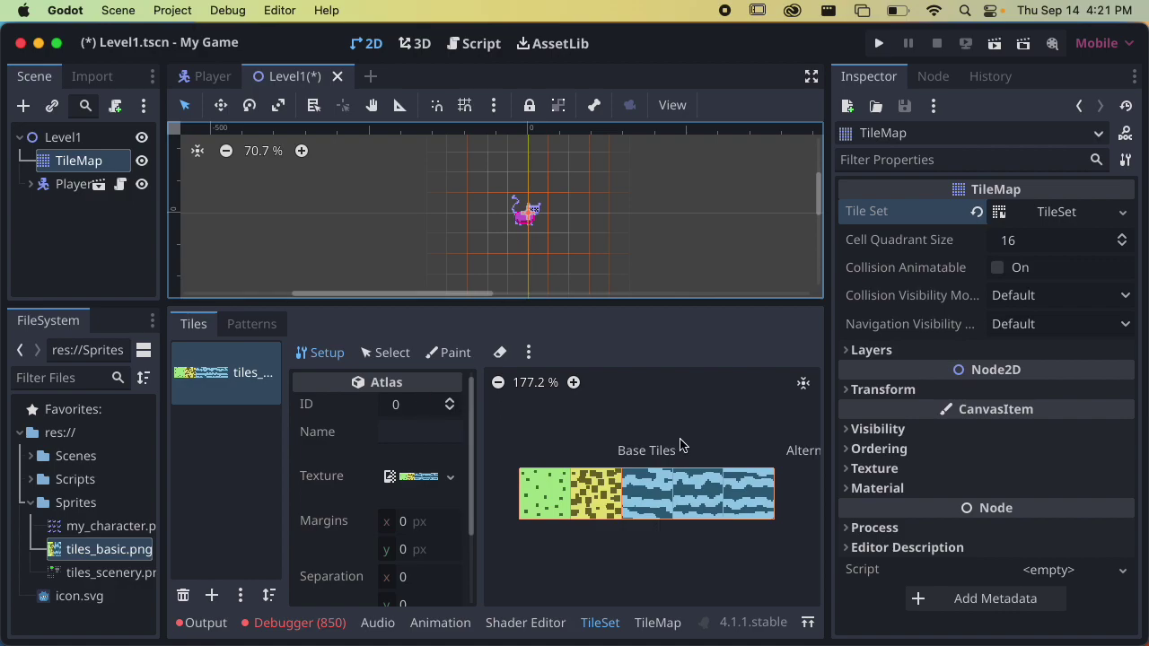
Step: Switch to the TileMap's tile palette and enlarge the 2D viewport for painting
left_click(655, 622)
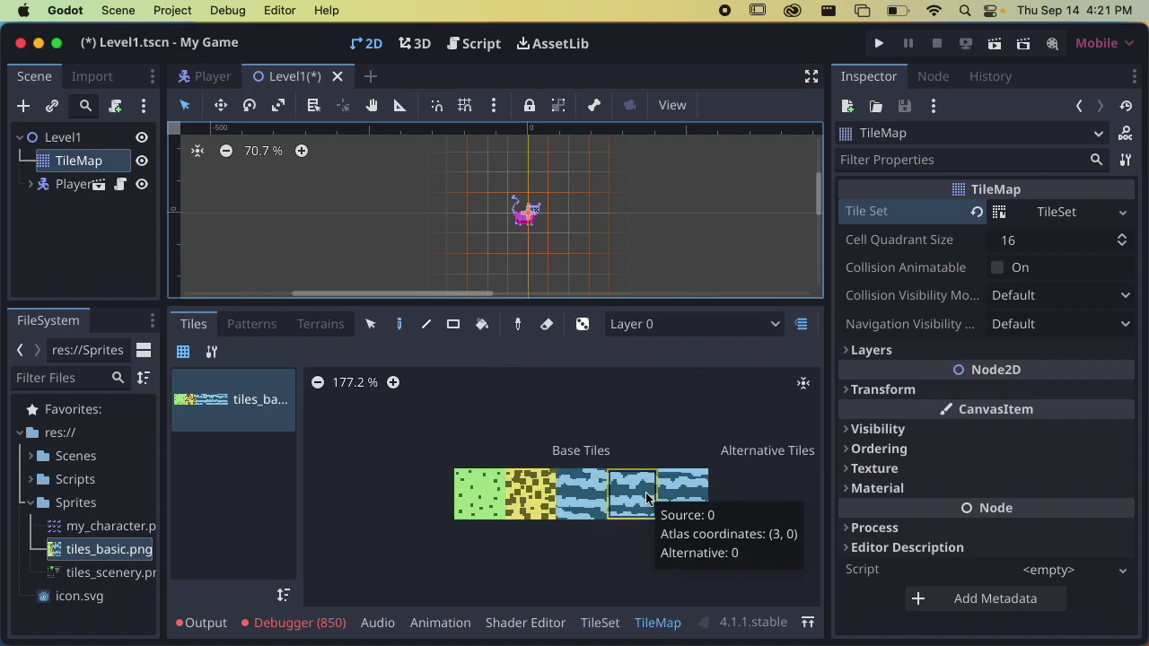
left_click_drag(549, 302, 551, 415)
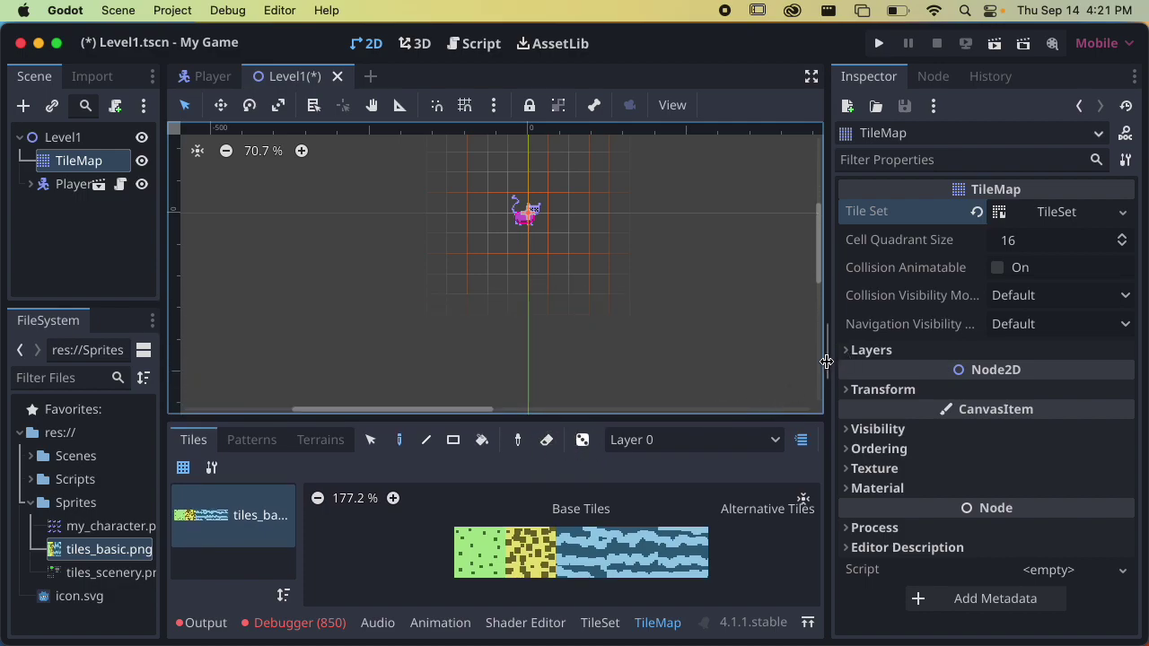
left_click_drag(827, 362, 948, 350)
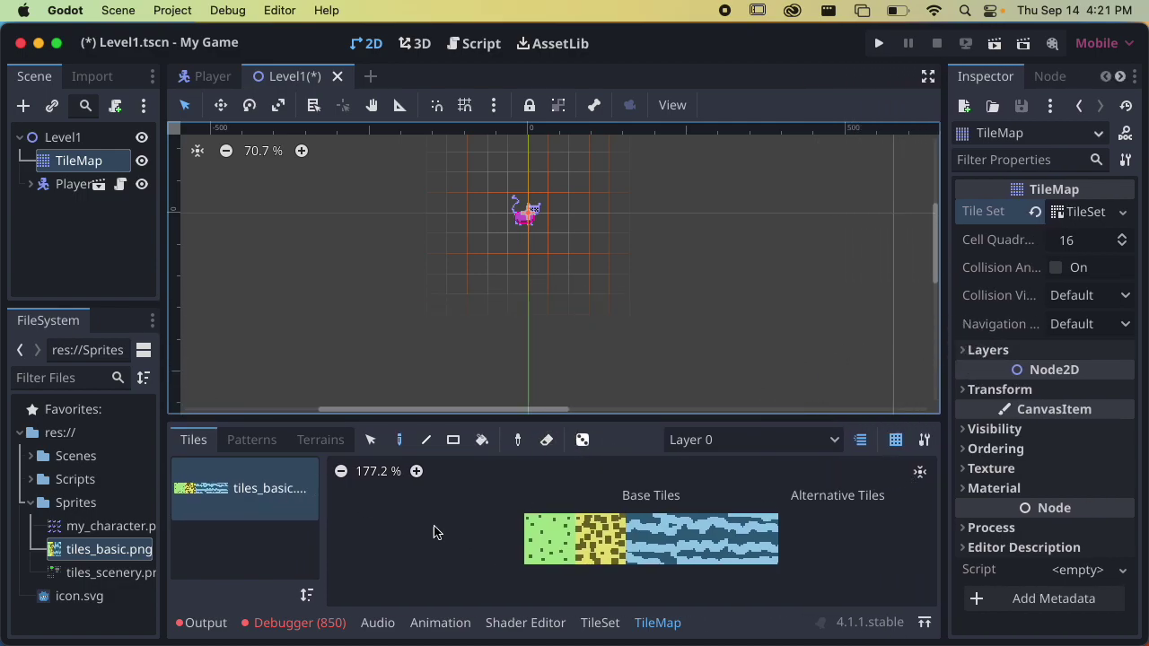
left_click_drag(598, 419, 597, 386)
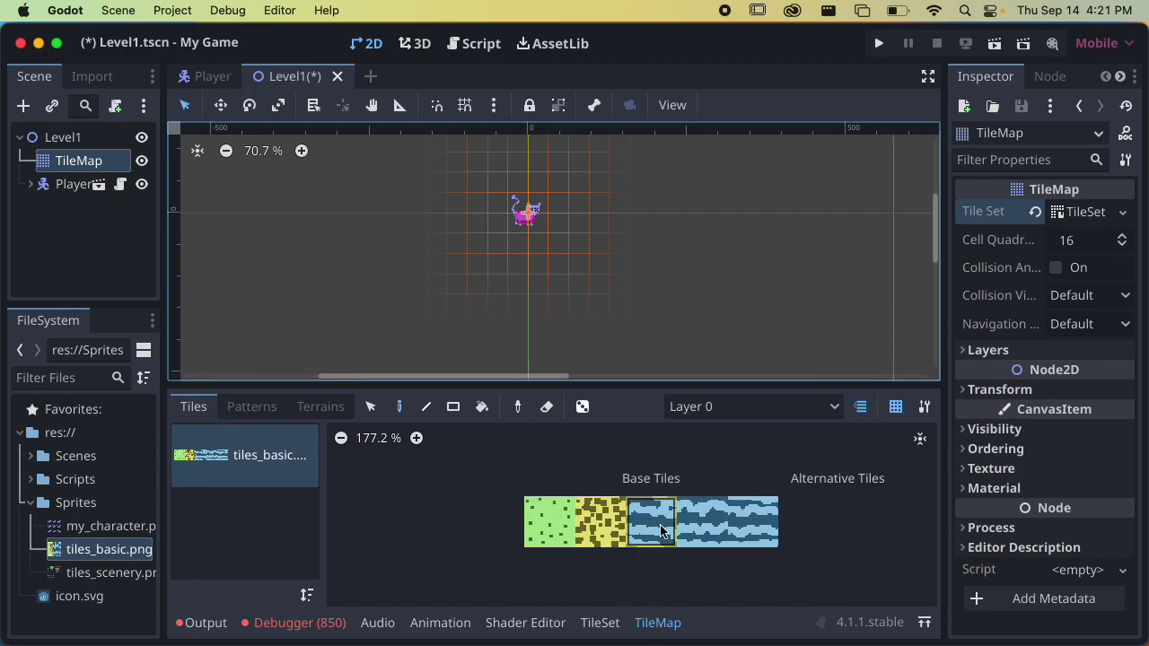
Step: Paint a horizontal row of four green grass tiles directly beneath the player
scroll(506, 326, "up", 3)
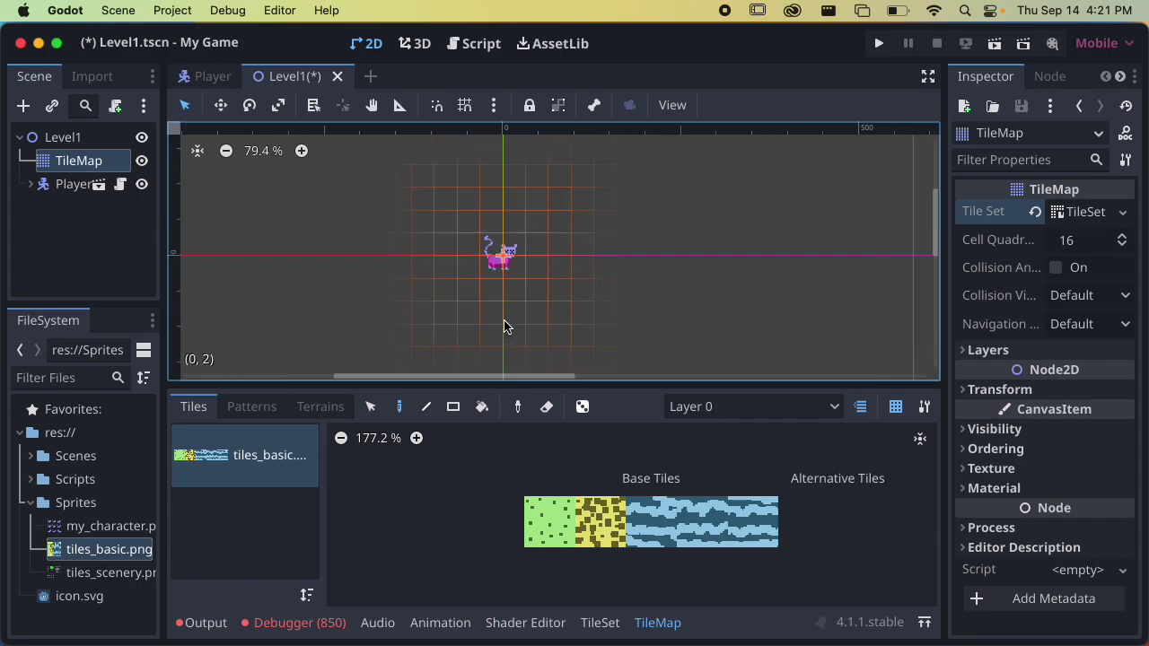
left_click(554, 521)
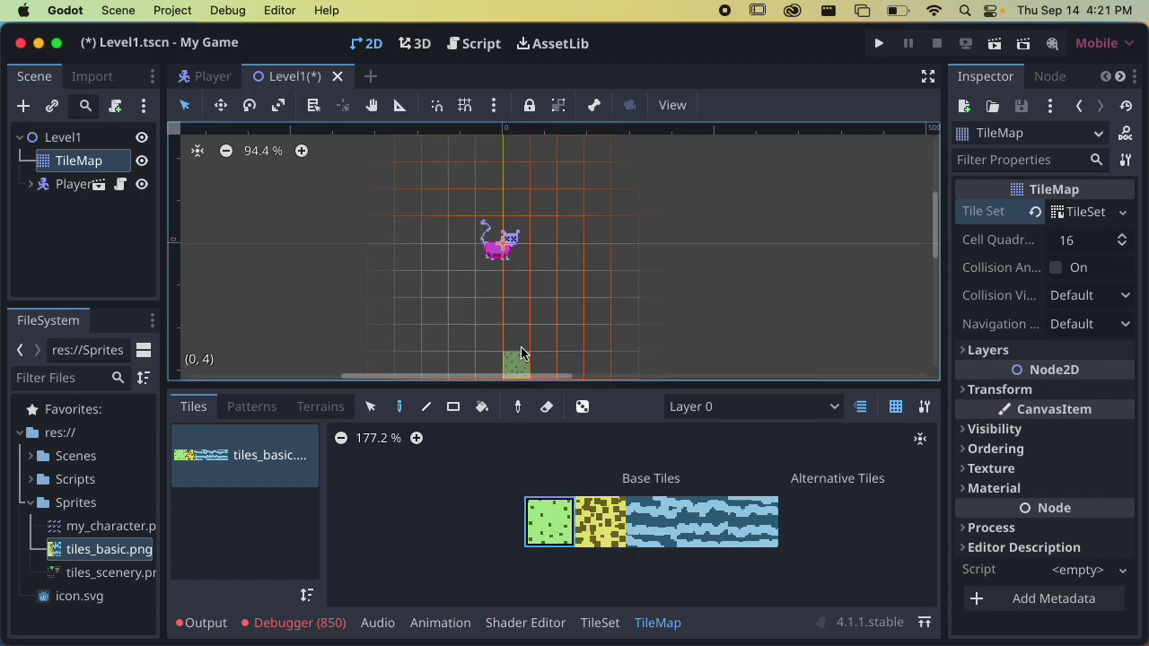
left_click(493, 288)
left_click(517, 300)
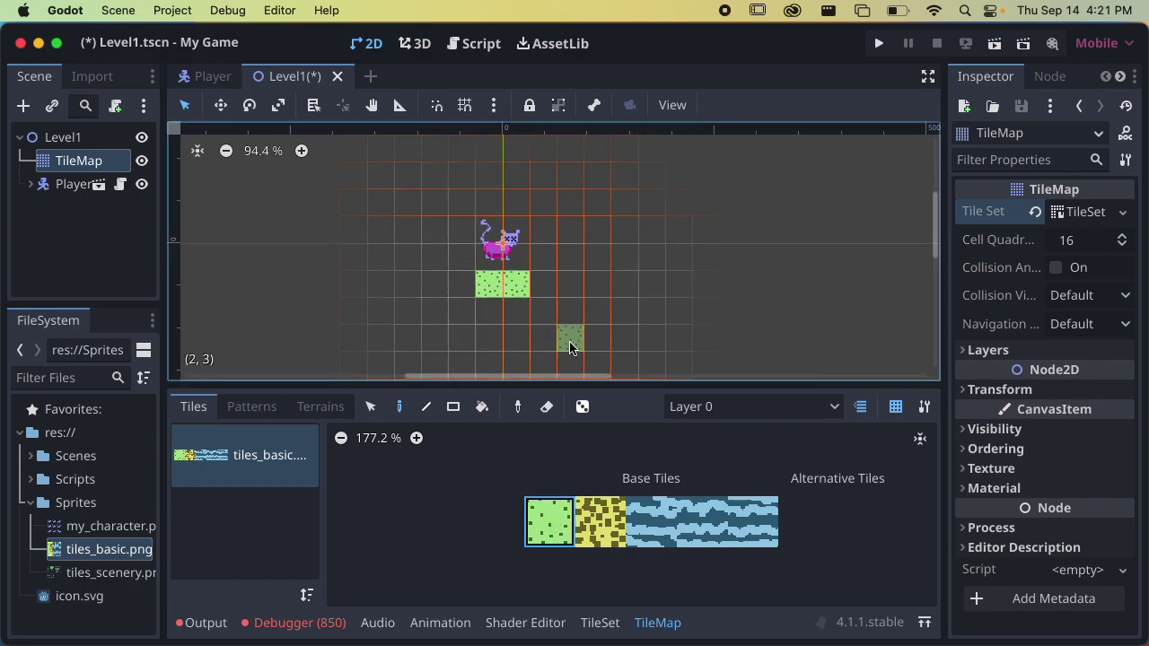
left_click(546, 284)
left_click(580, 293)
Step: Paint the yellow tile across the four-cell row beneath the player
left_click(600, 521)
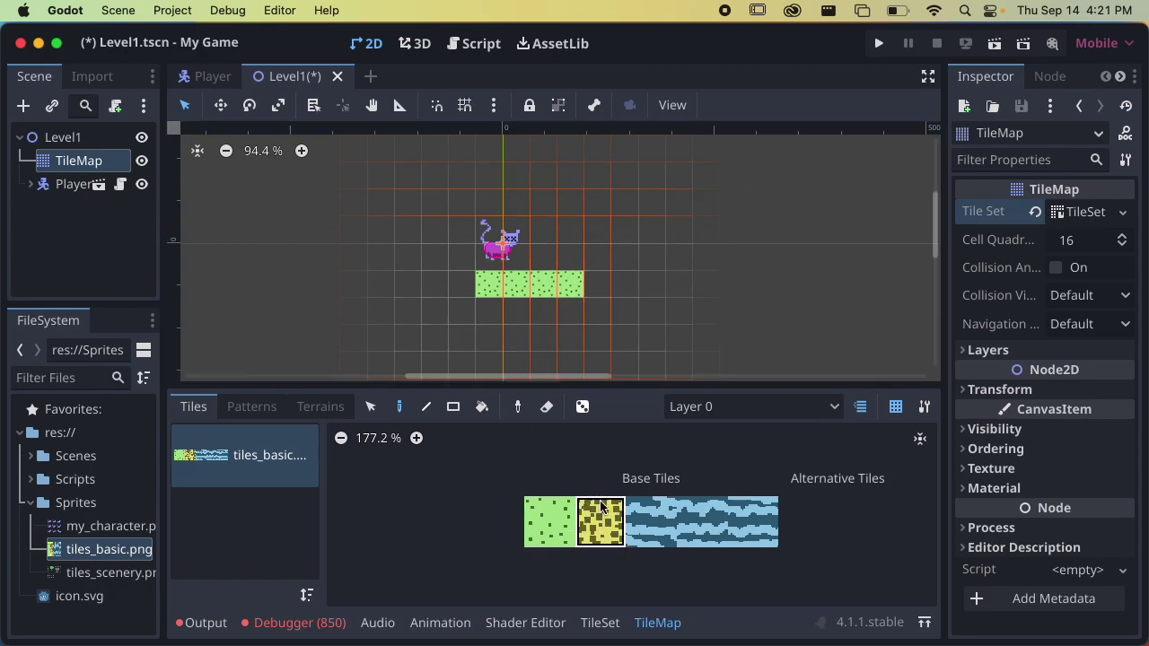
left_click_drag(571, 287, 485, 287)
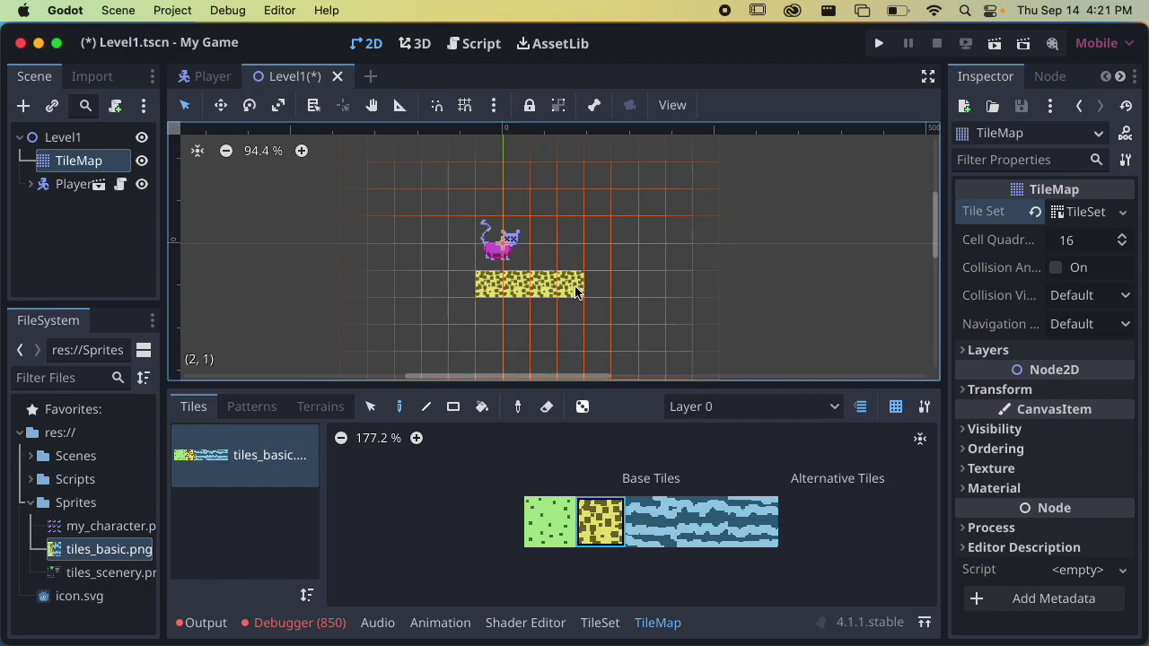
Step: Erase the yellow tile row beneath the player and check which layers the TileMap has for painting
mouse_move(571, 290)
right_mouse_down()
mouse_move(495, 285)
mouse_move(498, 294)
right_mouse_up()
left_click(754, 407)
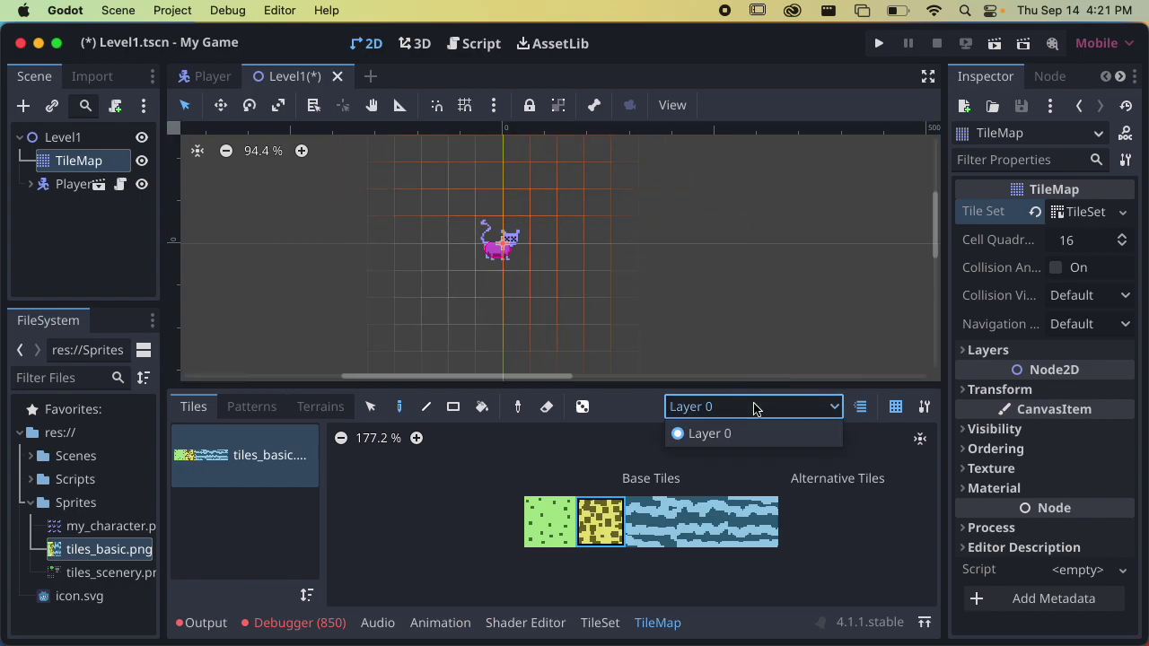
left_click(754, 407)
Step: Name the TileMap's existing layer Ground and set its Z Index to -1
left_click(1006, 350)
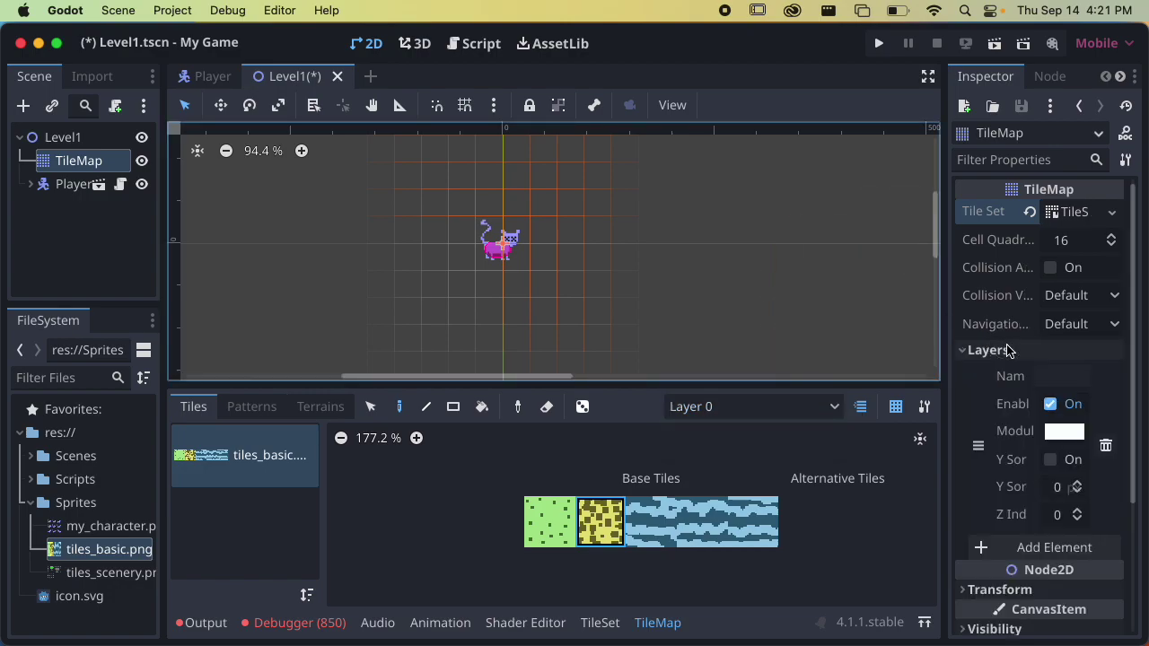
left_click(1051, 378)
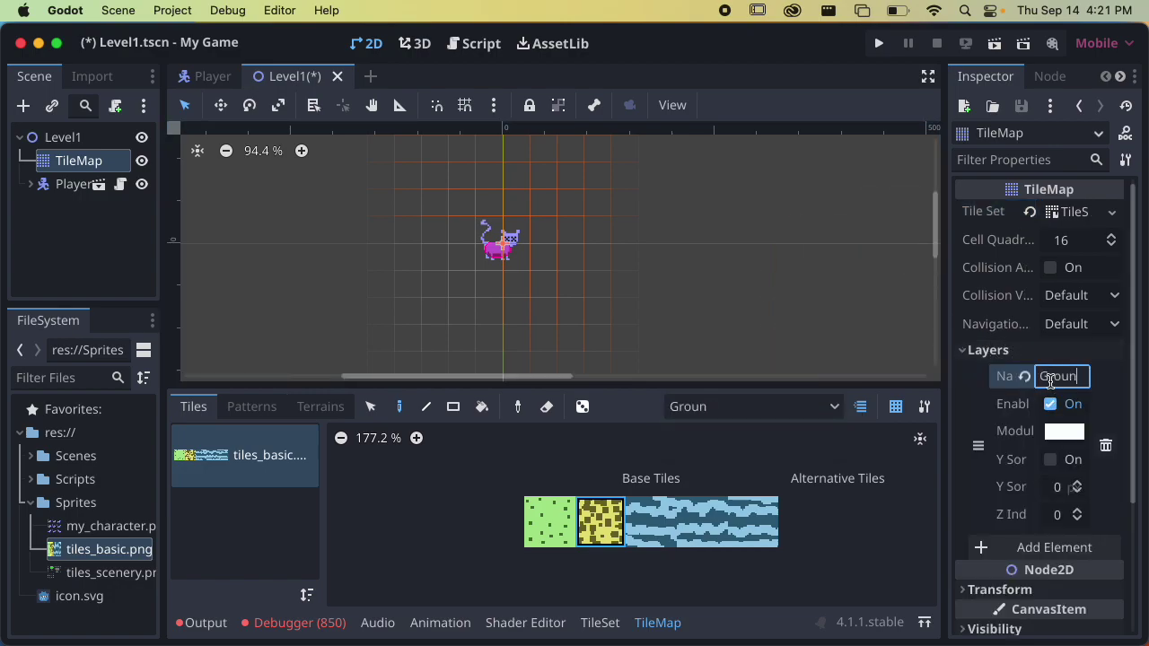
left_click(1079, 518)
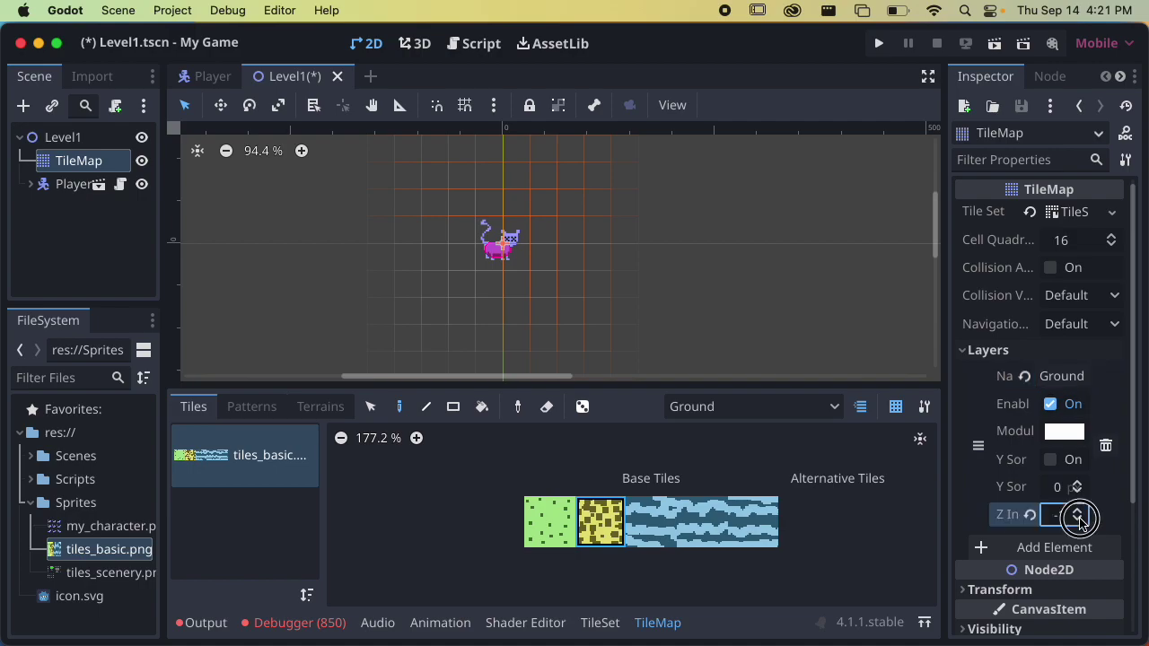
Step: Add a second layer to the TileMap and name it Scenery
left_click(1058, 547)
scroll(1048, 534, "down", 3)
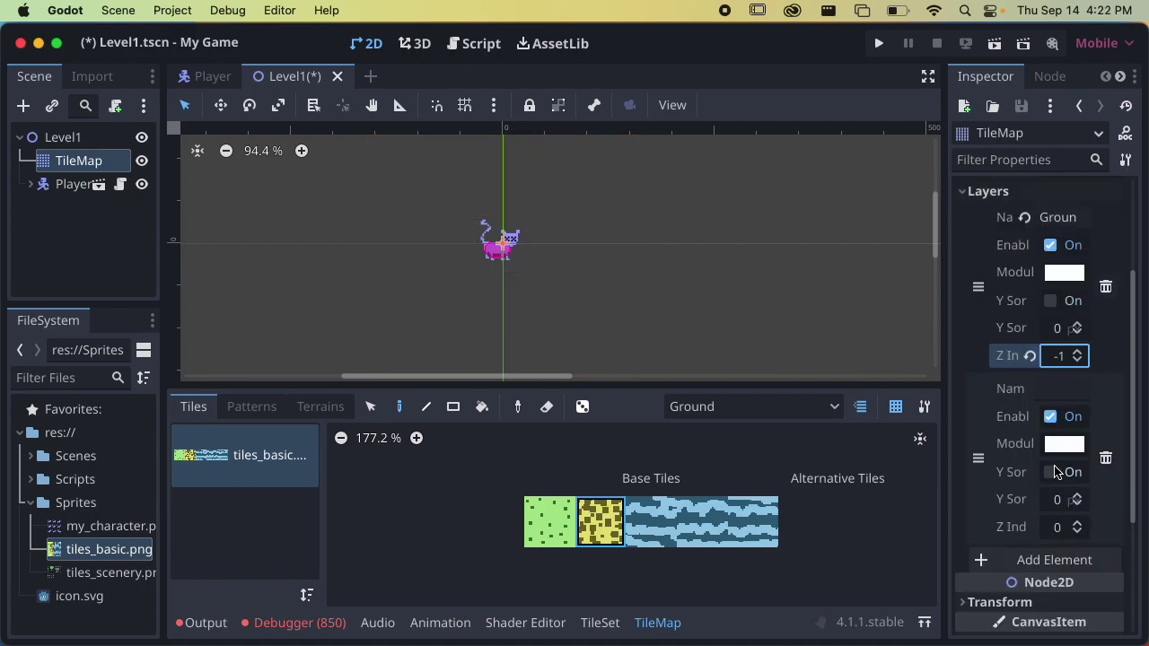
left_click(1054, 389)
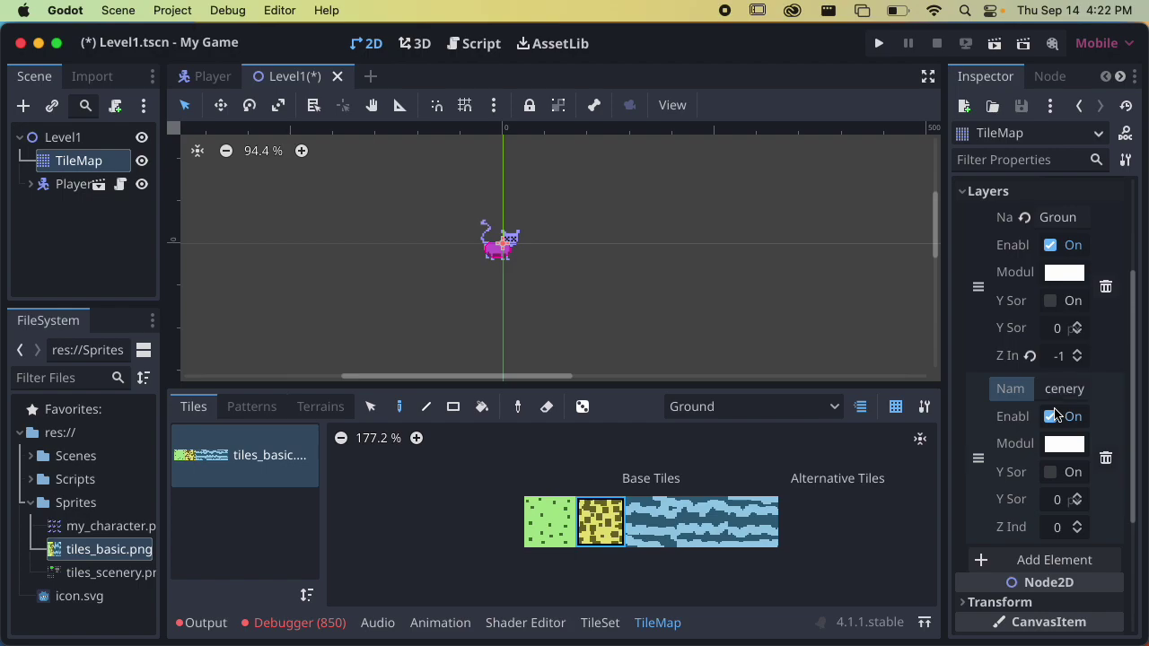
Step: Keep Ground as the active painting layer and pick the green grass tile from the tiles_basic.png palette
left_click(723, 408)
left_click(719, 434)
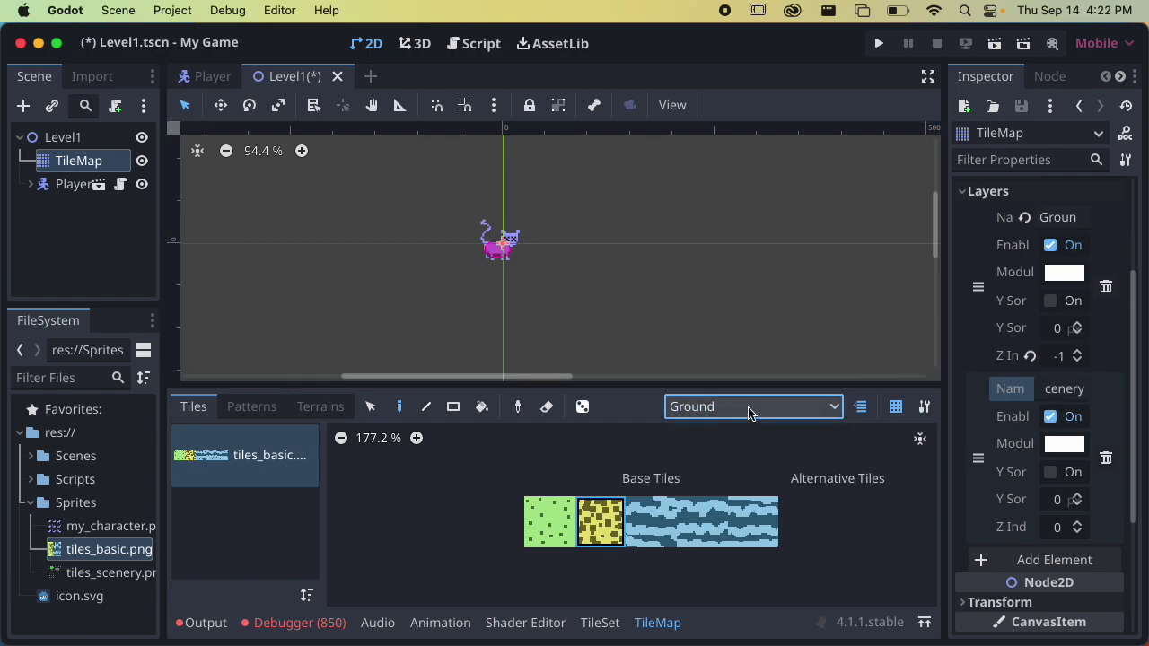
left_click(750, 412)
left_click(739, 437)
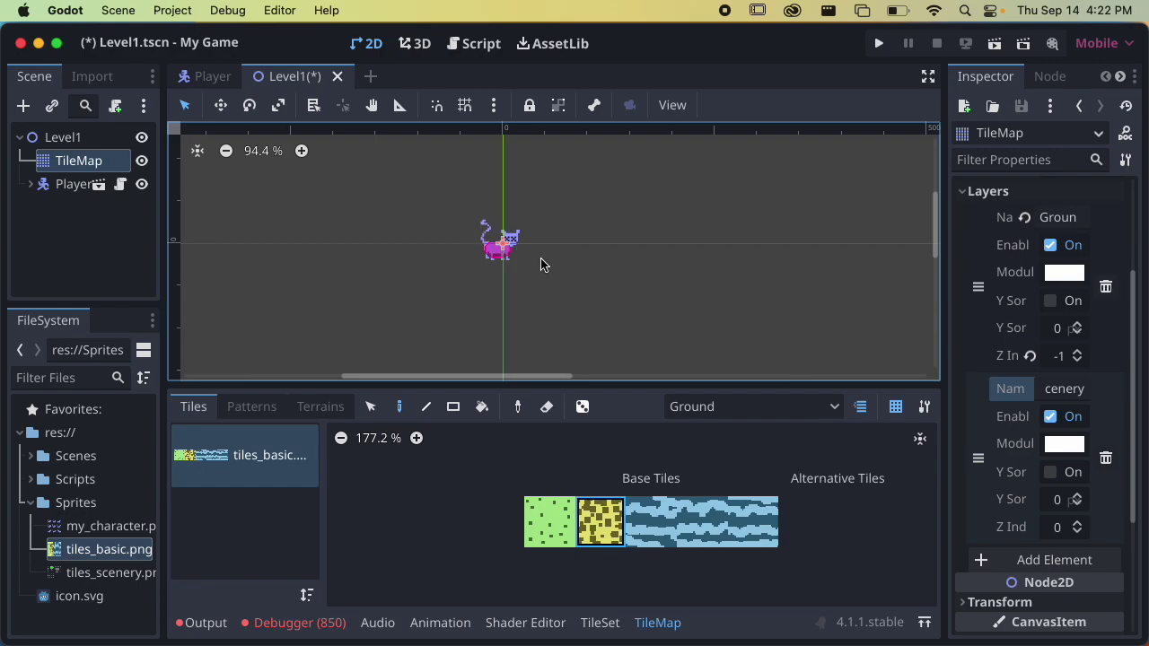
left_click(644, 363)
left_click(549, 521)
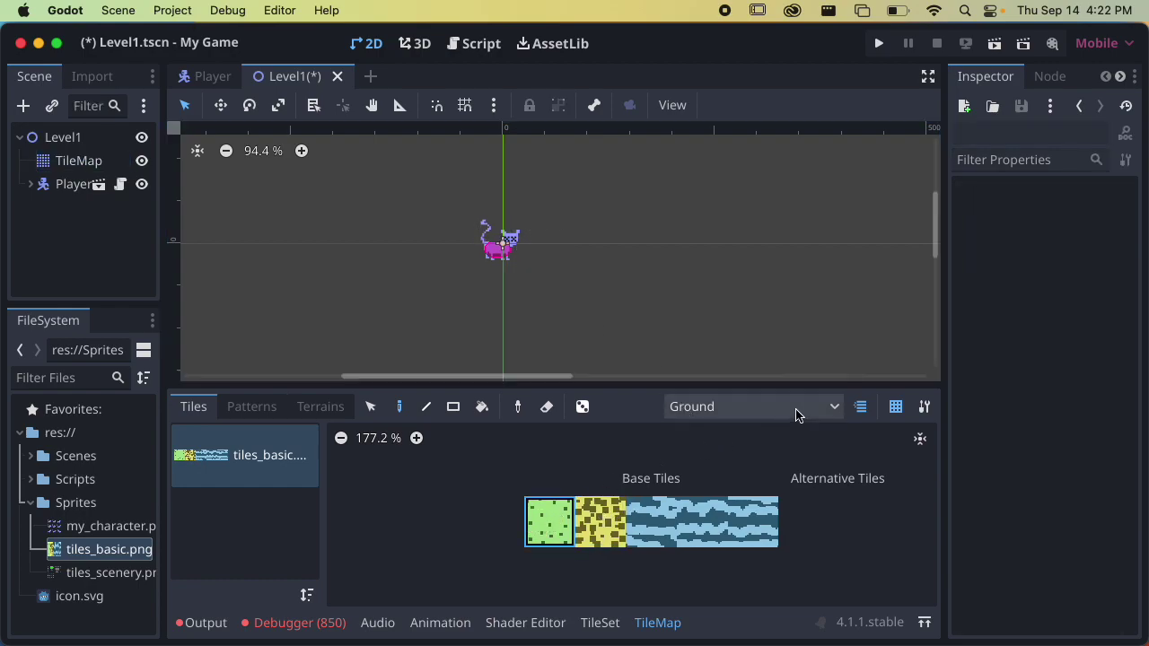
Step: Reselect the TileMap node with its grid displayed and enlarge the 2D viewport for painting
left_click(896, 407)
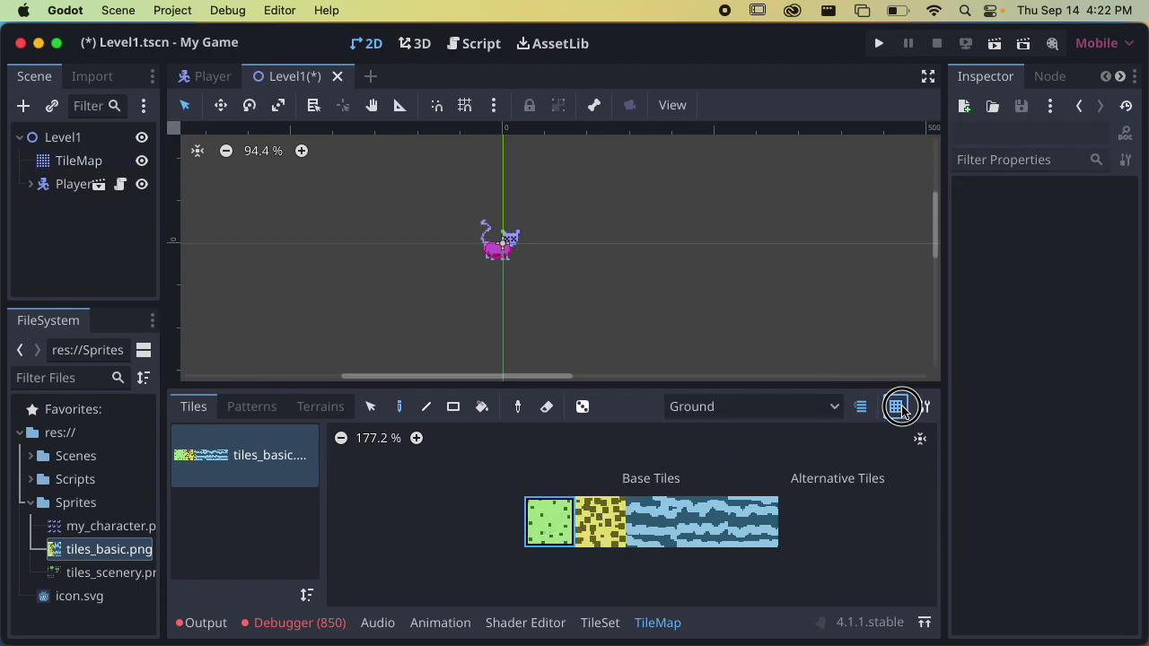
left_click_drag(470, 256, 534, 290)
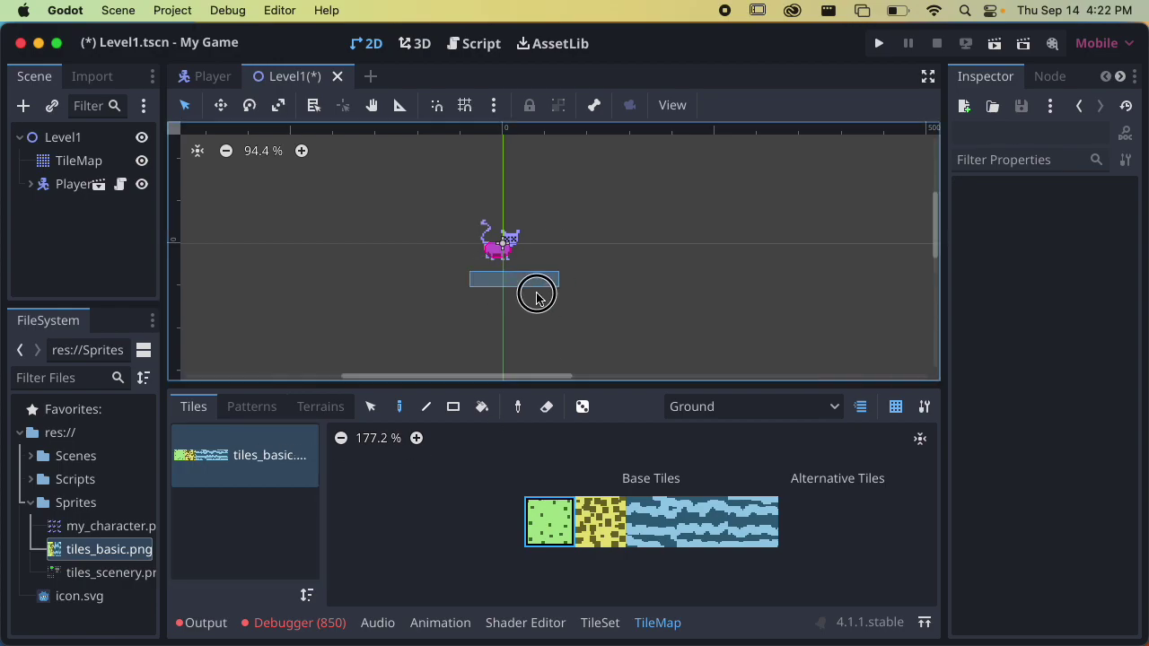
left_click(101, 170)
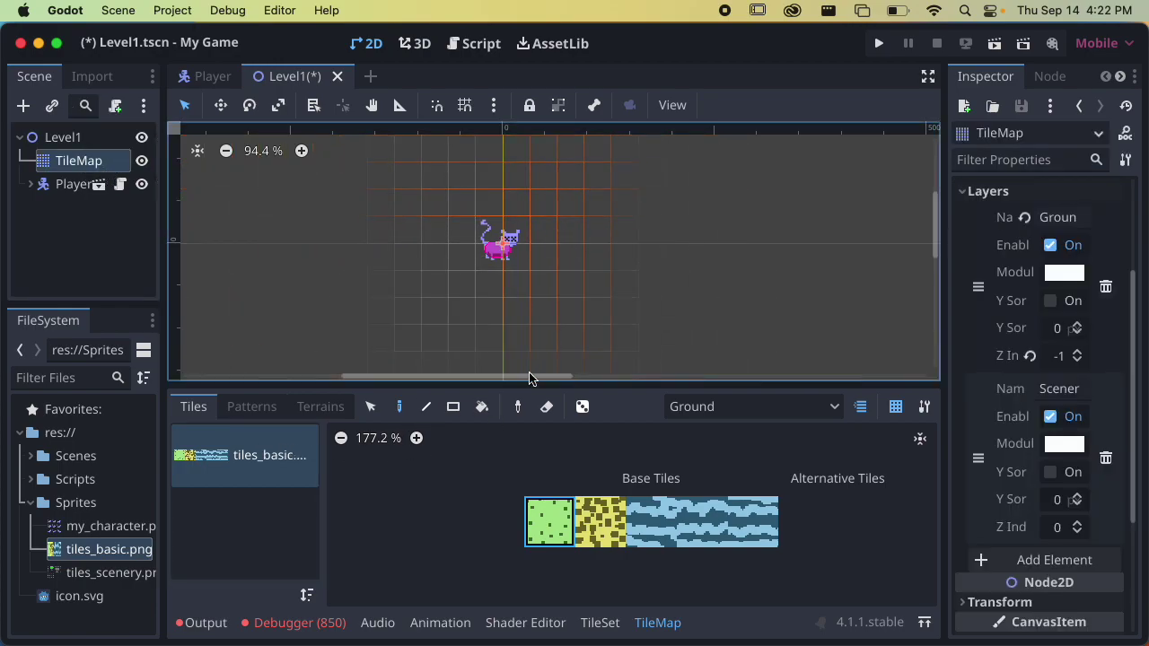
left_click(896, 407)
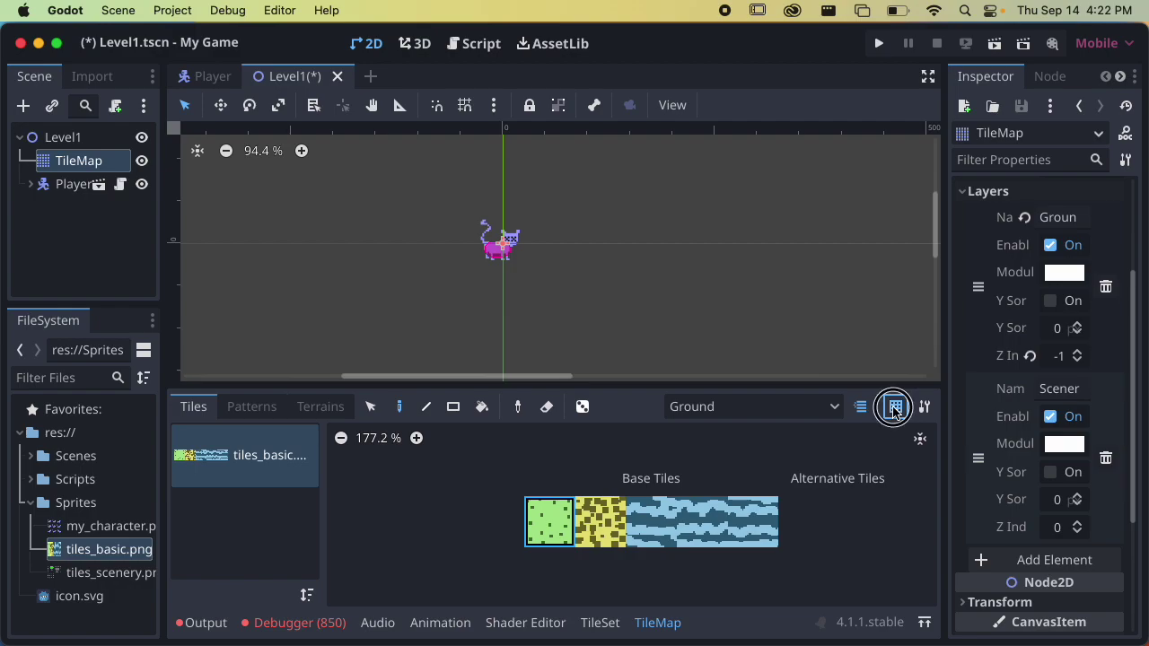
left_click(896, 407)
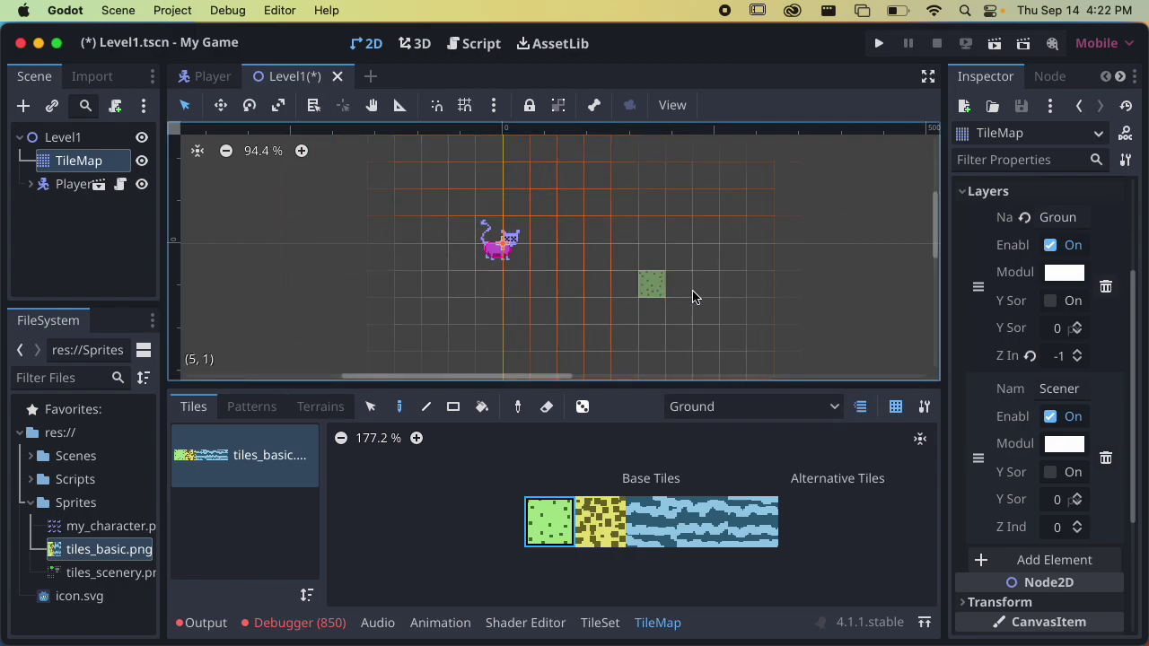
left_click_drag(557, 386, 558, 419)
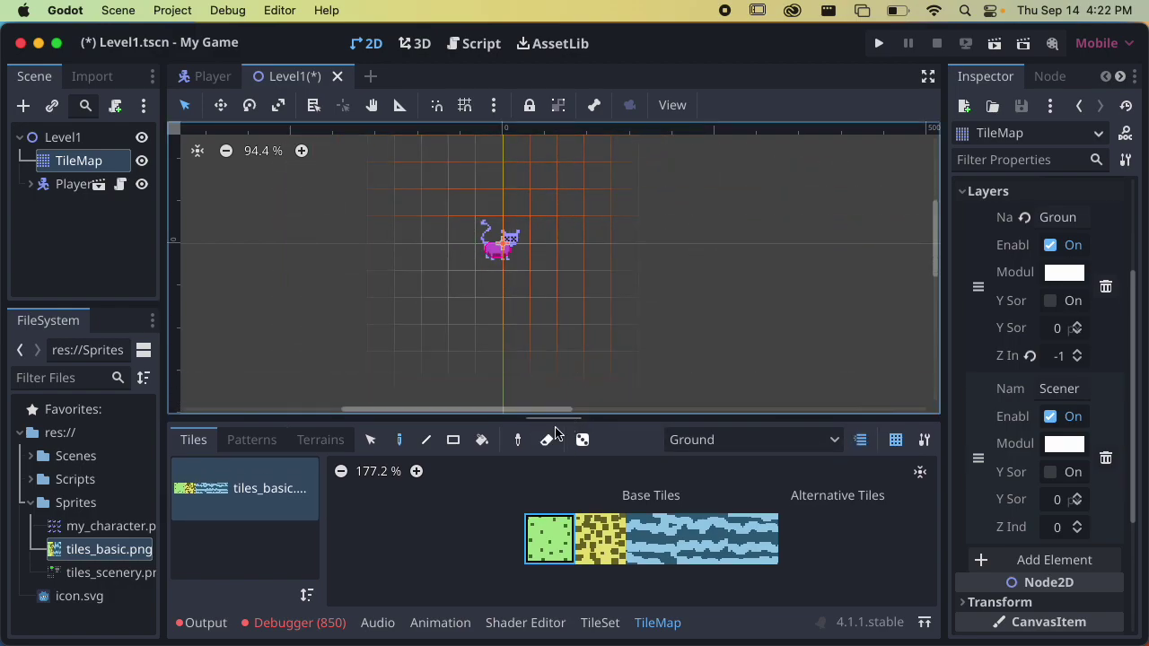
left_click(862, 445)
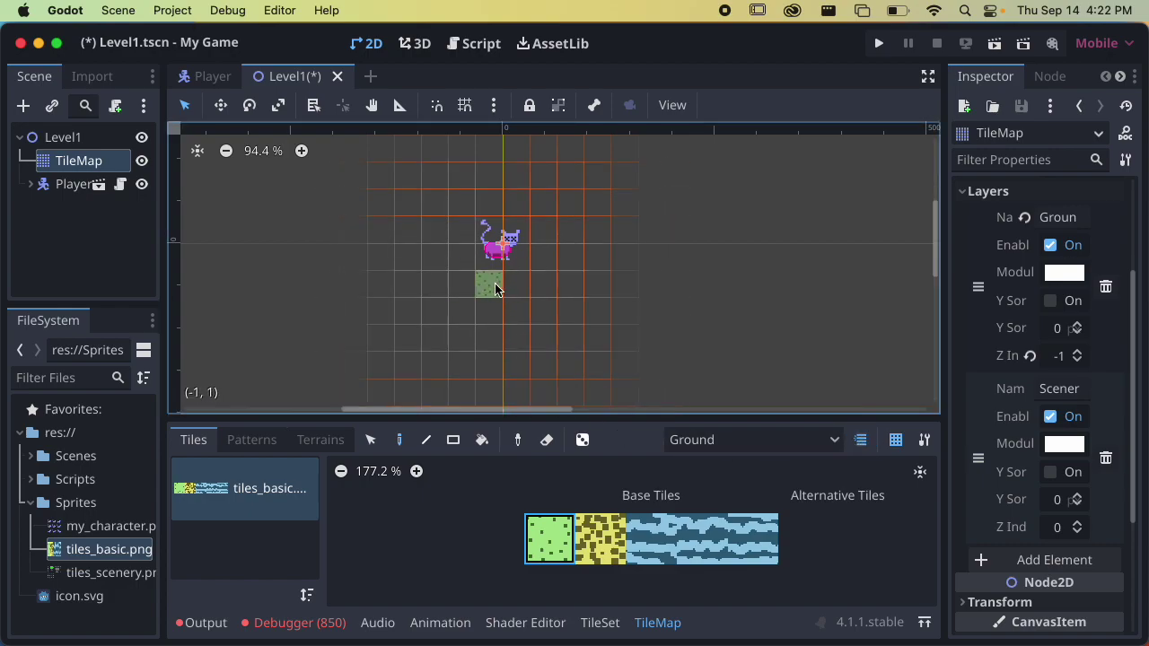
Step: Try painting green grass tiles with freehand and straight-line strokes around the player
mouse_move(485, 301)
left_mouse_down()
mouse_move(541, 272)
mouse_move(514, 284)
mouse_move(521, 262)
mouse_move(463, 259)
mouse_move(443, 300)
mouse_move(420, 275)
mouse_move(431, 246)
mouse_move(537, 255)
mouse_move(410, 209)
mouse_move(541, 223)
mouse_move(564, 247)
left_mouse_up()
key("super+z")
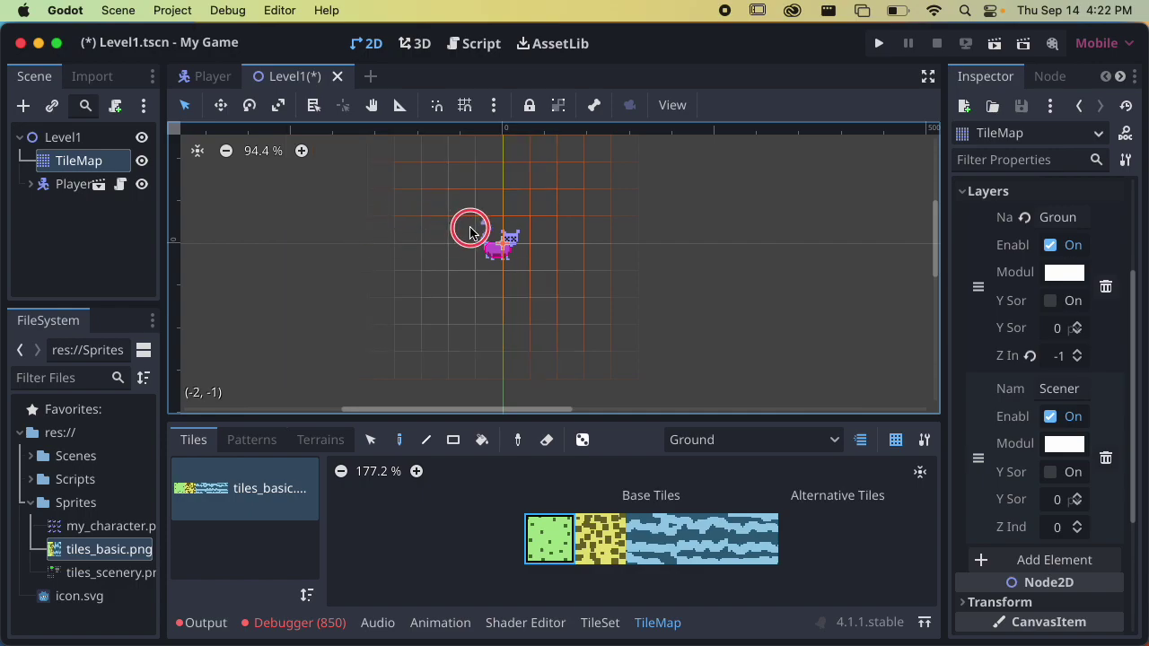
mouse_move(378, 230)
left_mouse_down()
mouse_move(560, 225)
mouse_move(665, 190)
mouse_move(799, 298)
mouse_move(854, 225)
mouse_move(795, 227)
left_mouse_up()
left_click_drag(712, 229, 674, 233, "shift")
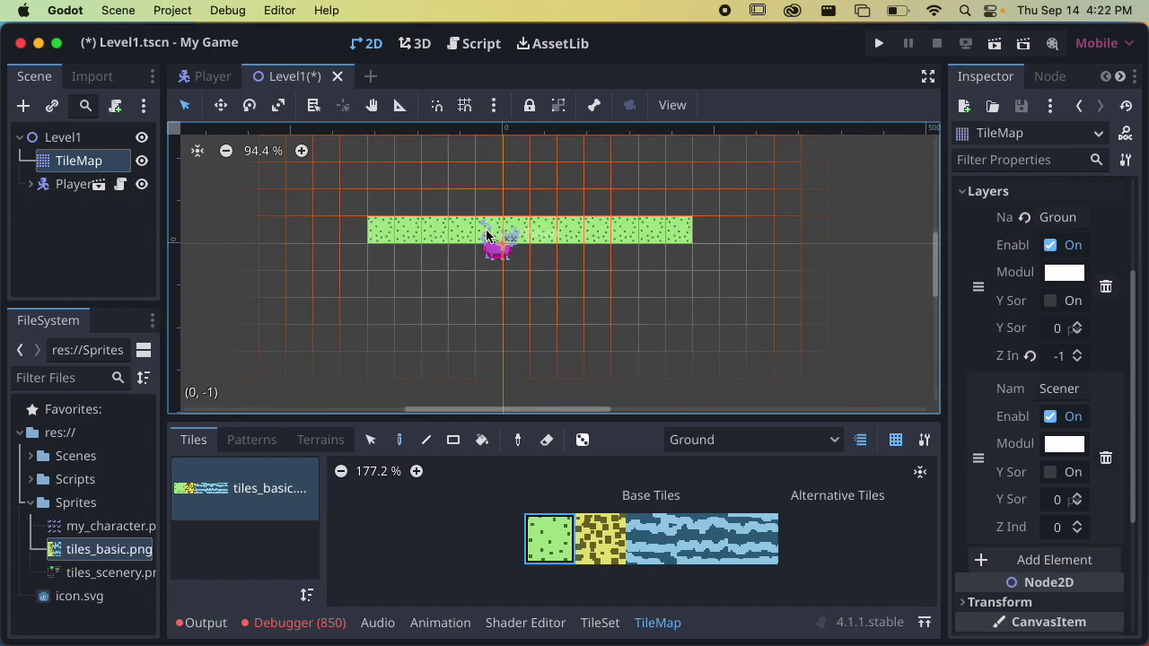
Step: Fill a rectangular area of green grass about 21 by 12 tiles around the player on the Ground layer
mouse_move(380, 200)
left_mouse_down("ctrl+shift")
mouse_move(739, 359)
mouse_move(758, 382)
mouse_move(588, 285)
mouse_move(683, 336)
left_mouse_up("ctrl+shift")
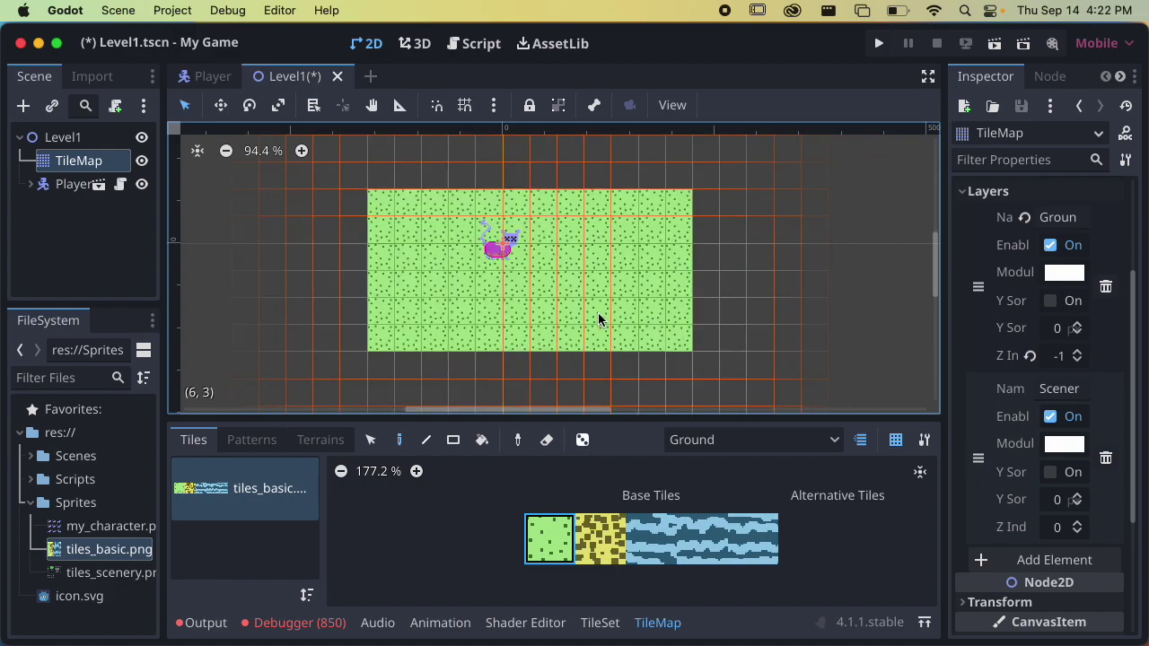
scroll(575, 300, "down", 1)
scroll(548, 254, "down", 1)
mouse_move(376, 221)
left_mouse_down("ctrl+shift")
mouse_move(641, 336)
mouse_move(721, 385)
mouse_move(686, 390)
mouse_move(683, 379)
left_mouse_up("ctrl+shift")
scroll(662, 337, "down", 2)
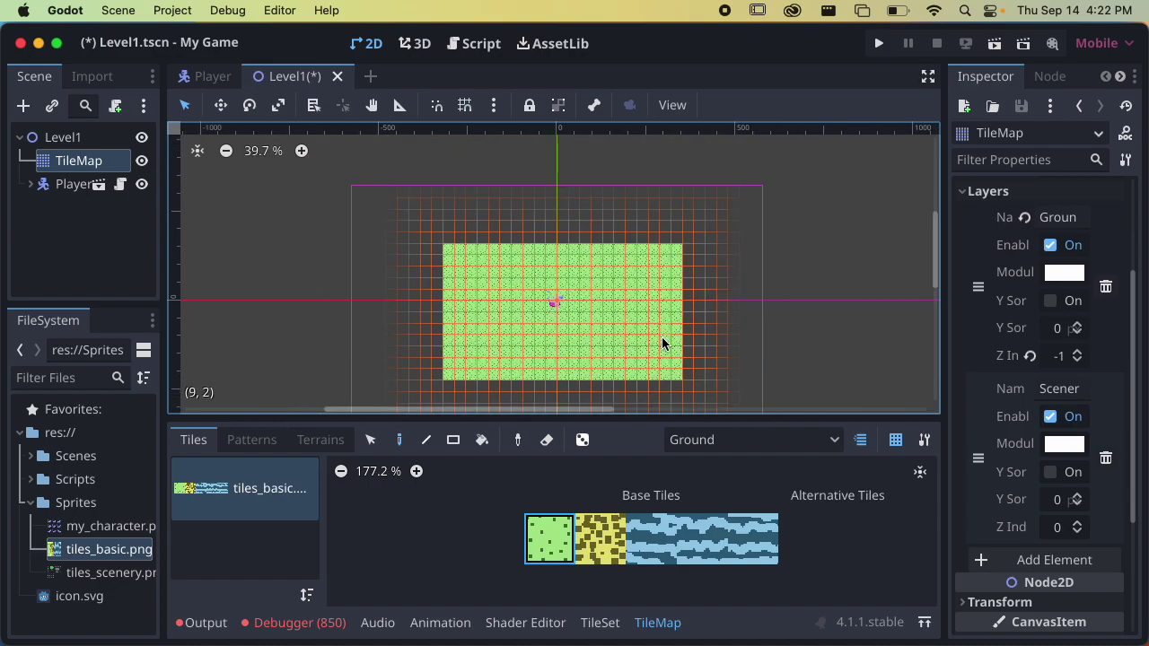
Step: Paint a yellow tile rectangle about 10 by 6 tiles overlapping the grass area's right edge
scroll(629, 359, "up", 1)
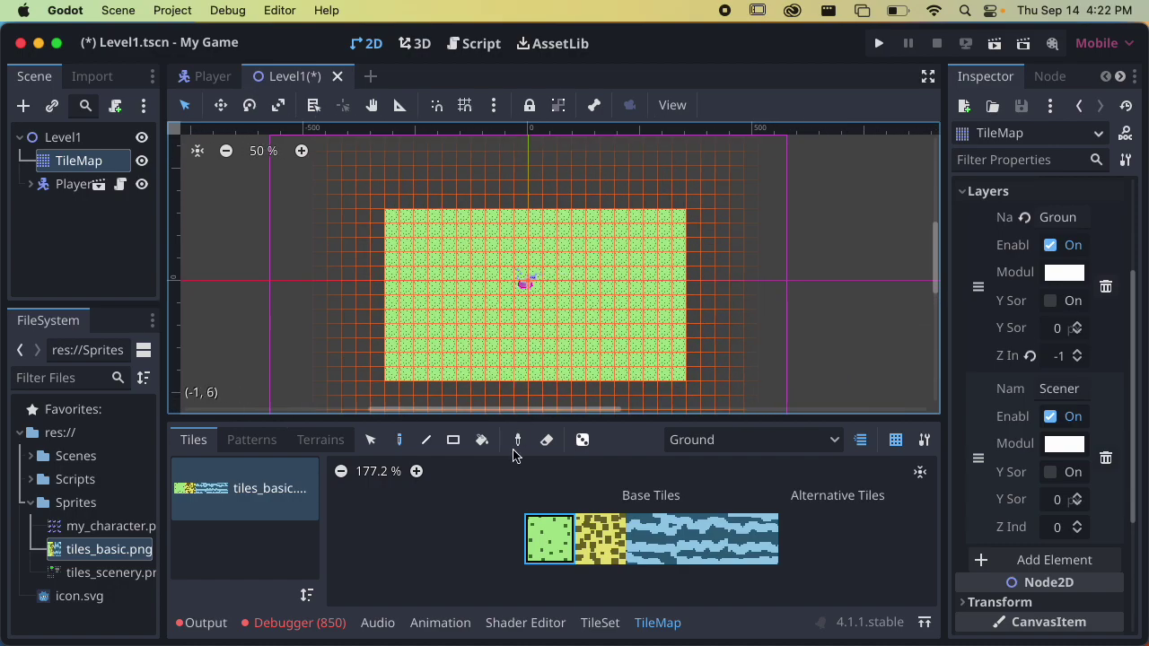
left_click(593, 535)
middle_click_drag(575, 321, 458, 275)
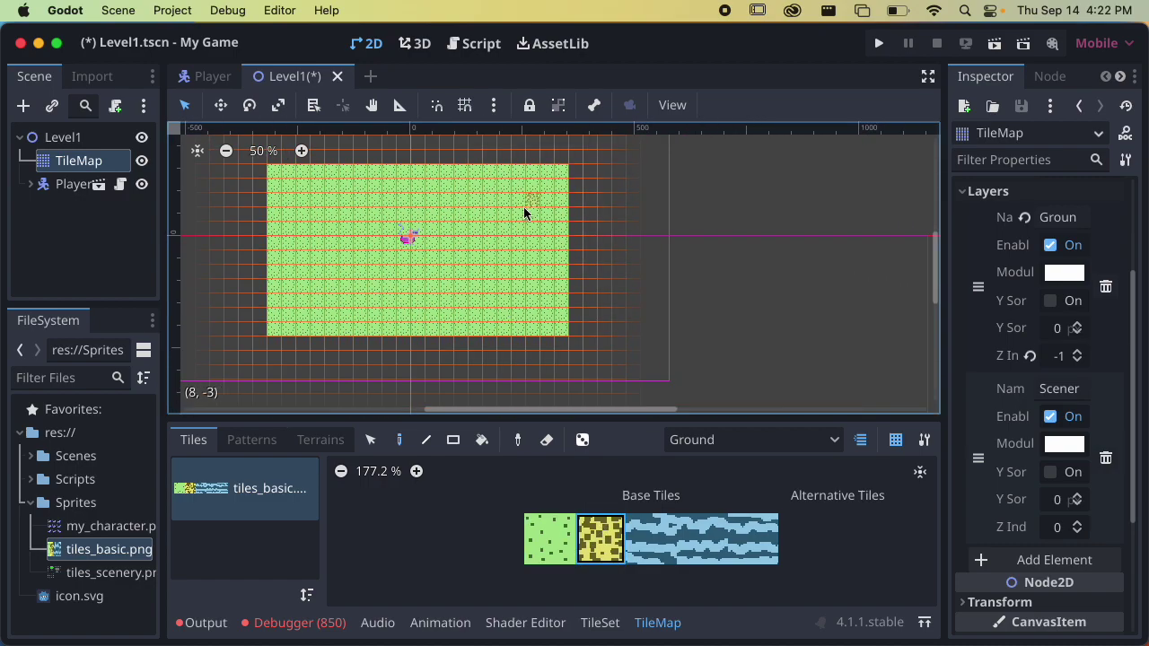
mouse_move(492, 206)
left_mouse_down("ctrl+shift")
mouse_move(584, 266)
mouse_move(621, 273)
left_mouse_up("ctrl+shift")
middle_click_drag(579, 338, 581, 360)
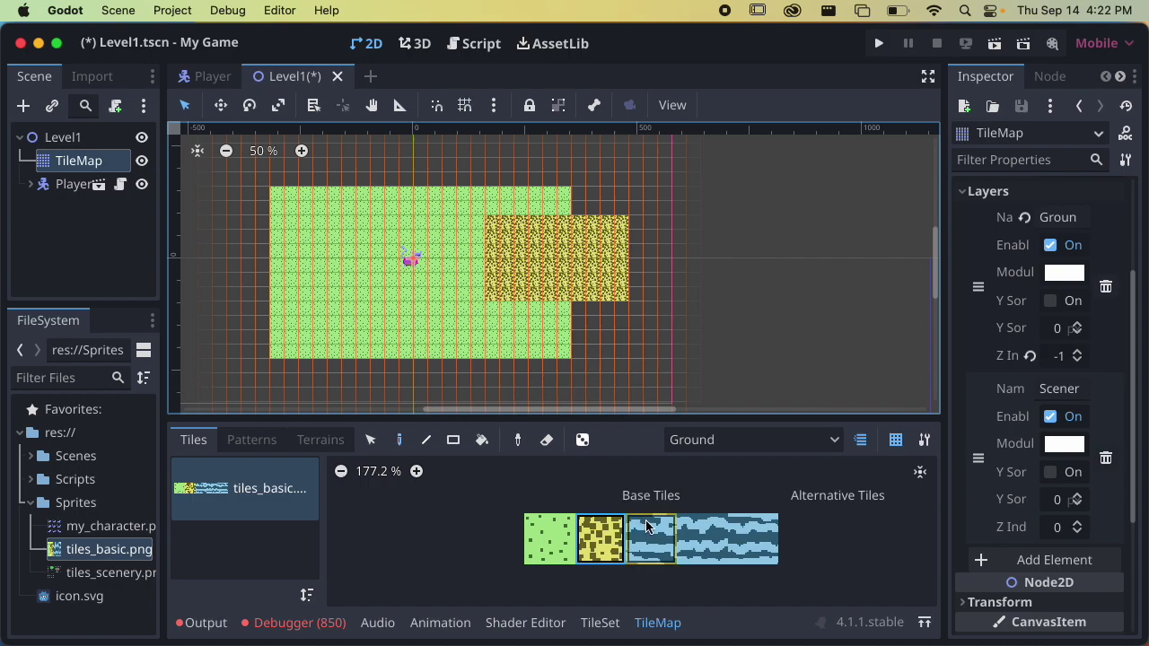
Step: Paint rectangles of the first blue water tile along the right side of the island and below the grass
left_click(651, 538)
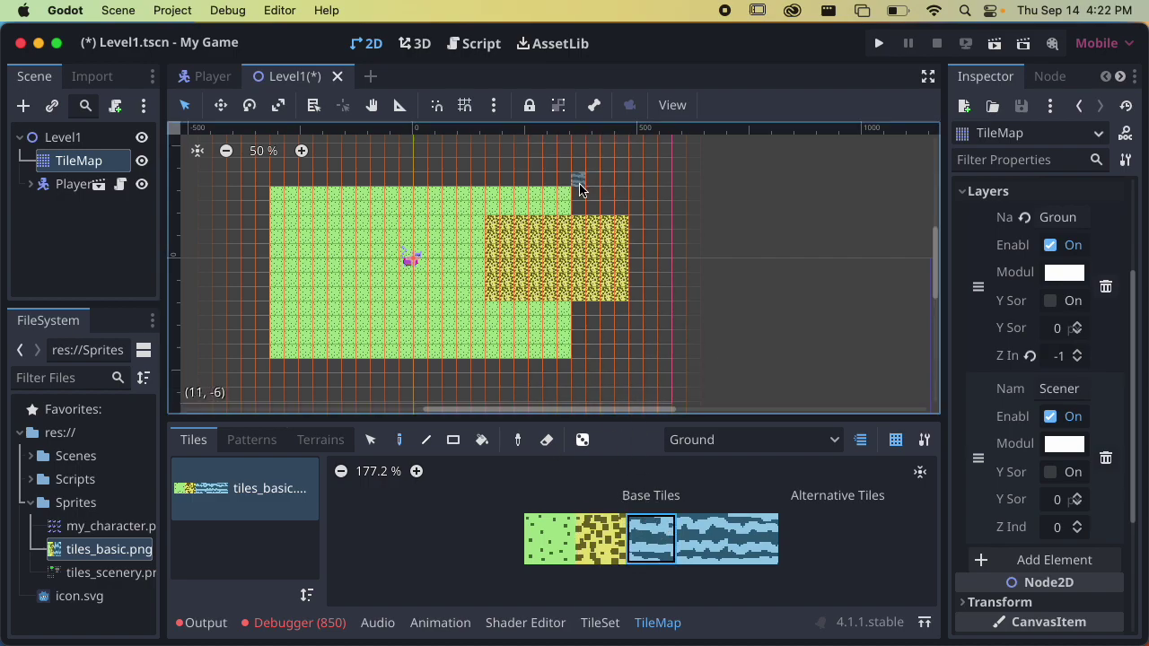
mouse_move(579, 183)
left_mouse_down("ctrl+shift")
mouse_move(665, 207)
mouse_move(678, 330)
left_mouse_up("ctrl+shift")
left_click_drag(581, 313, 681, 367, "ctrl+shift")
scroll(679, 269, "down", 5)
scroll(680, 270, "left", 3)
left_click_drag(360, 260, 752, 333, "ctrl+shift")
Step: Surround the grass area's left and upper sides with rectangles of the blue water tile
scroll(746, 355, "up", 2)
scroll(746, 355, "left", 3)
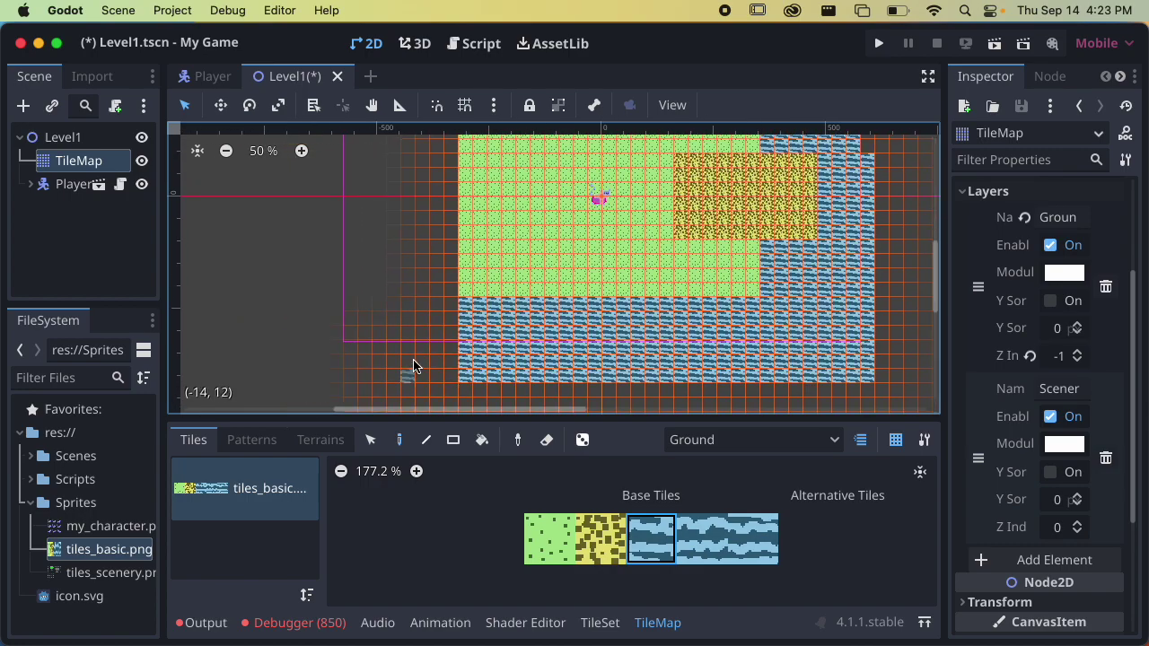
mouse_move(456, 380)
left_mouse_down("ctrl+shift")
mouse_move(377, 200)
mouse_move(371, 157)
left_mouse_up("ctrl+shift")
scroll(419, 303, "up", 3)
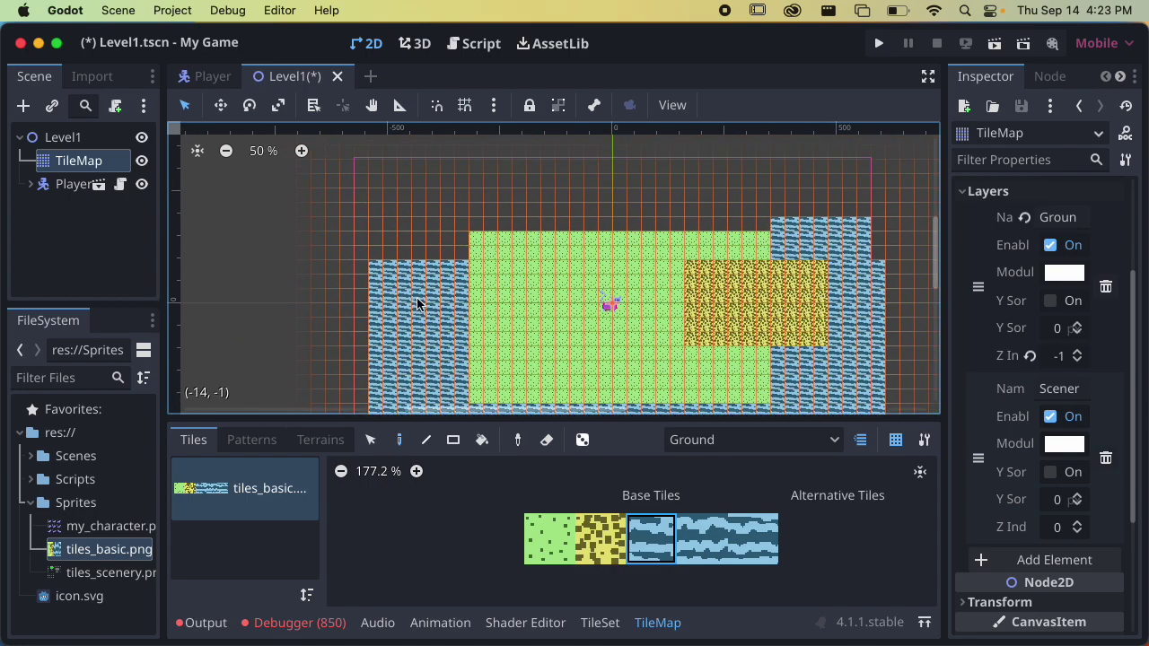
left_click_drag(462, 256, 371, 193, "ctrl+shift")
mouse_move(458, 184)
left_mouse_down("ctrl+shift")
mouse_move(739, 206)
mouse_move(782, 221)
left_mouse_up("ctrl+shift")
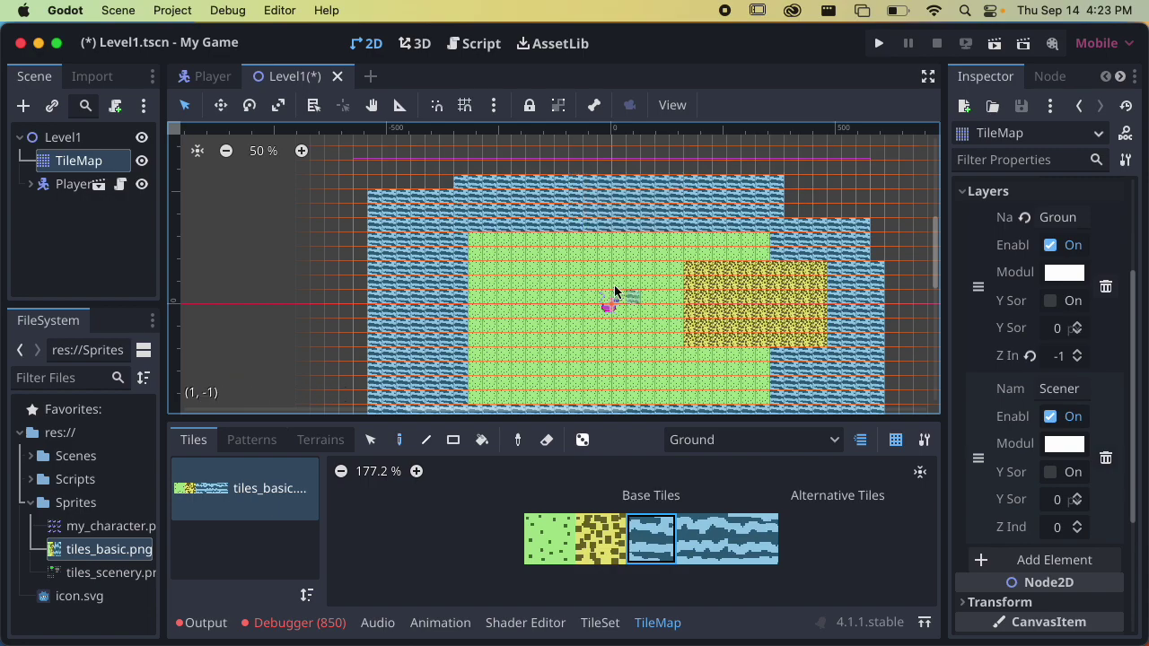
Step: Run the Level1 scene and walk the cat across the grass and yellow tiles to test the painted ground
scroll(569, 295, "down", 1)
middle_click_drag(569, 295, 481, 278)
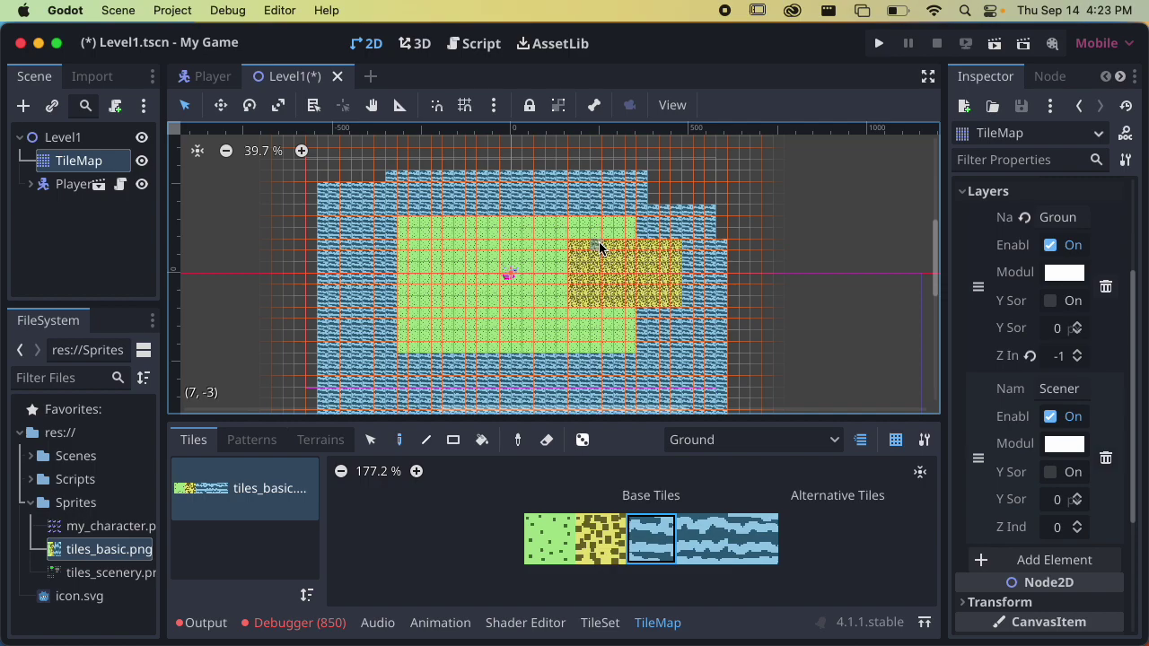
scroll(588, 304, "up", 1)
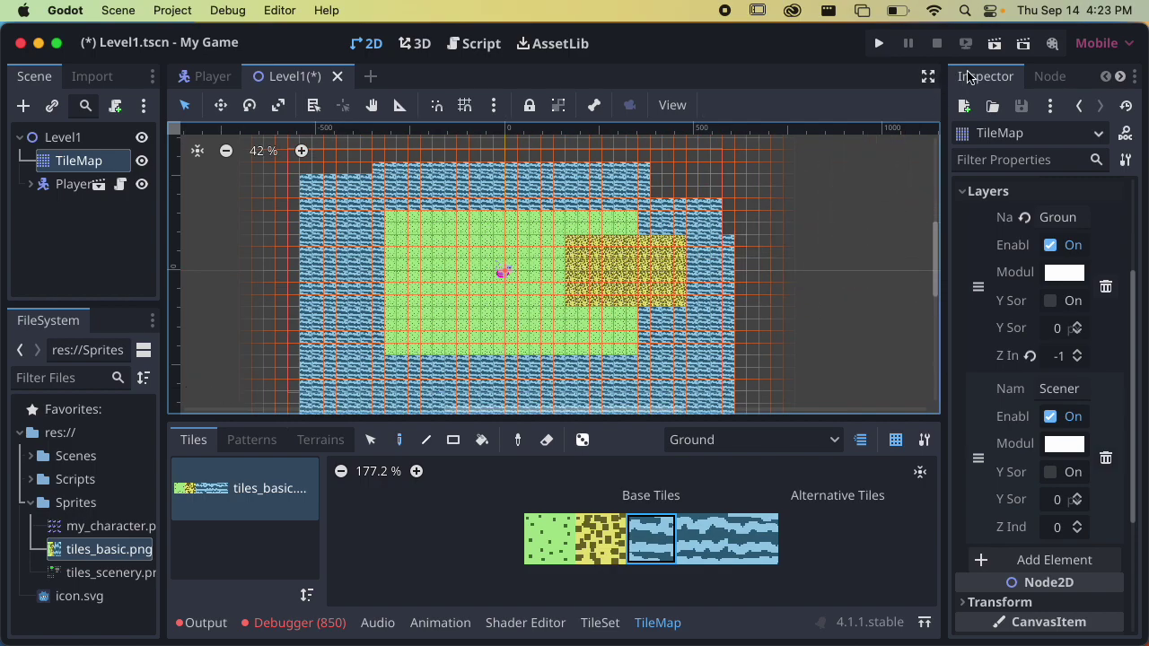
left_click(994, 50)
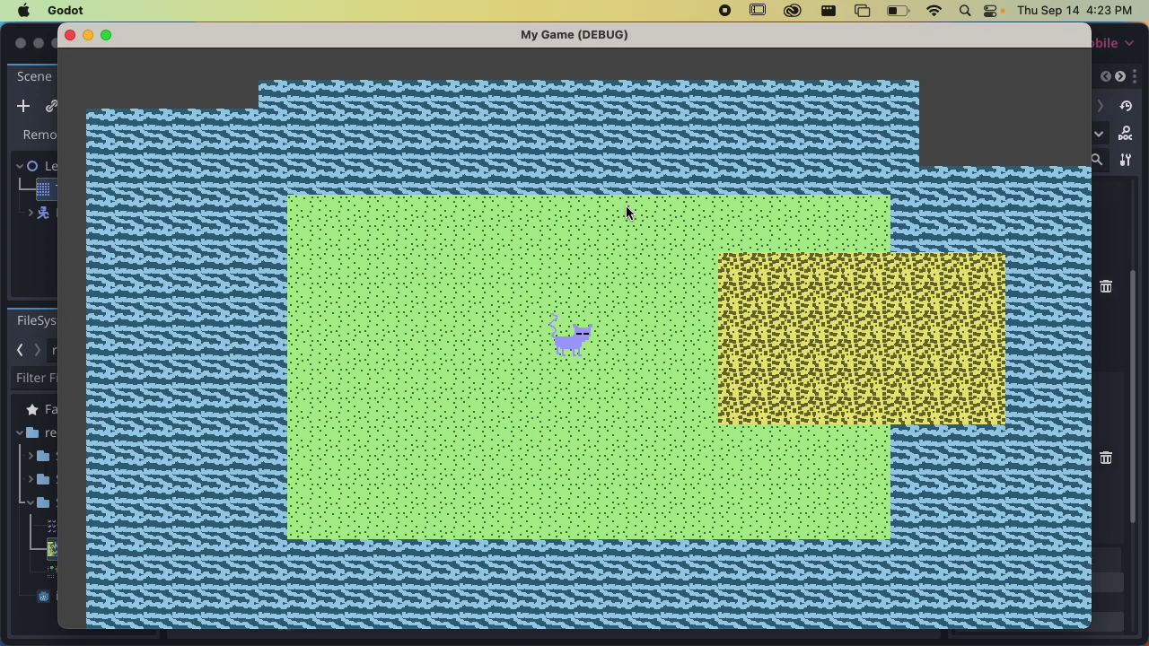
key("Right")
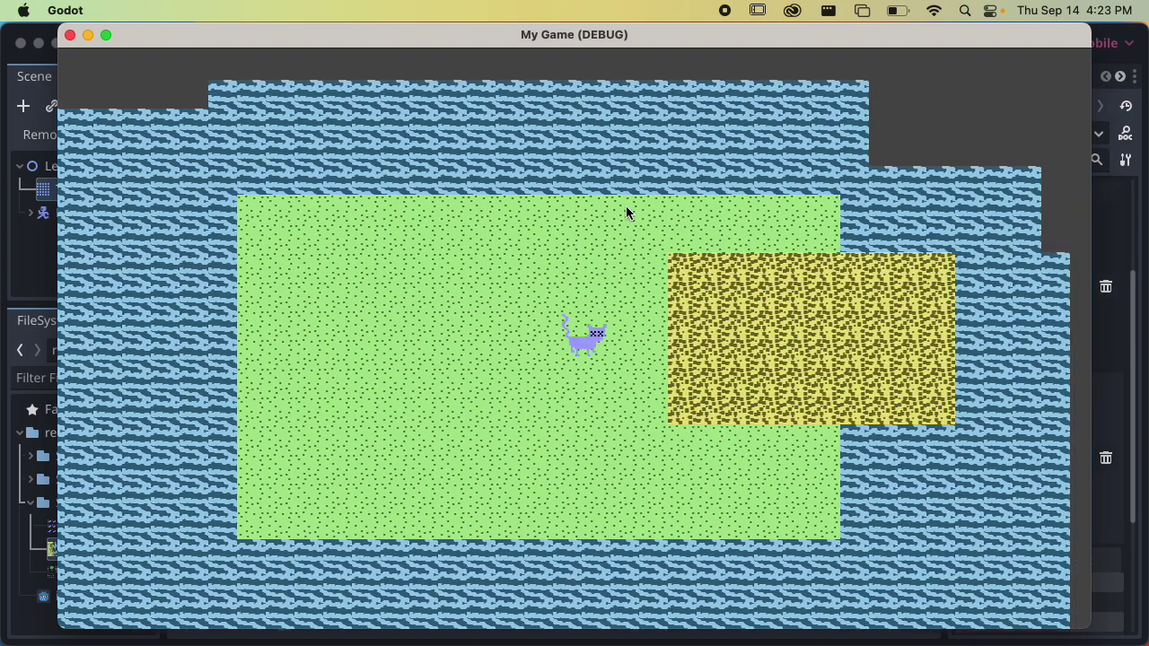
key("Up")
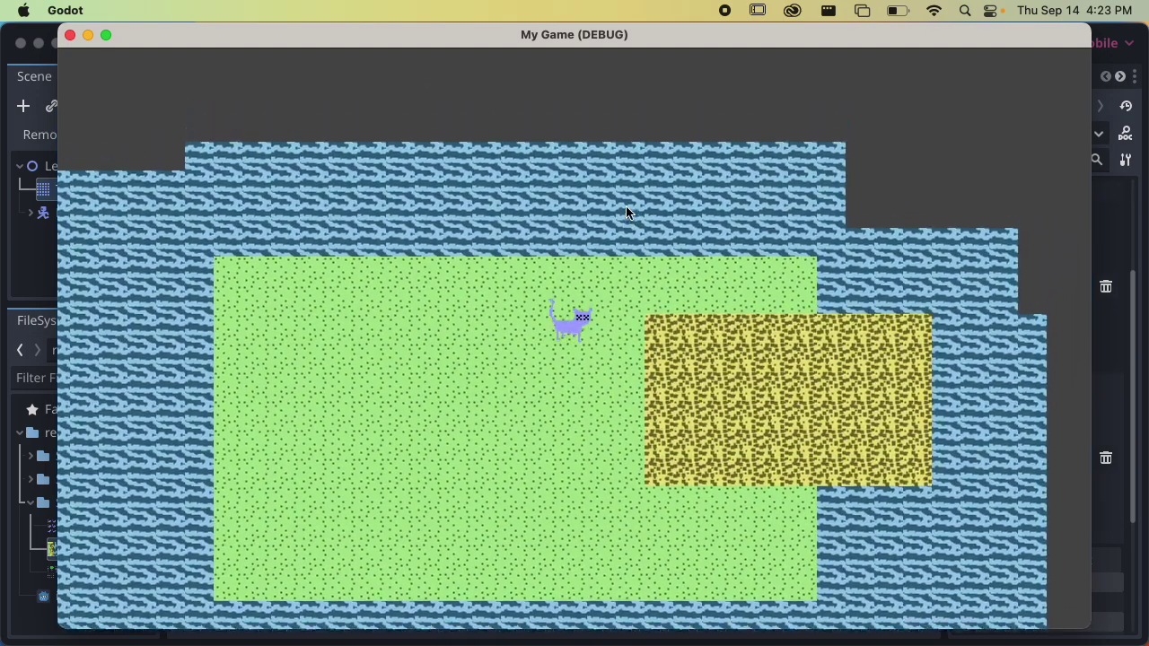
key("Right")
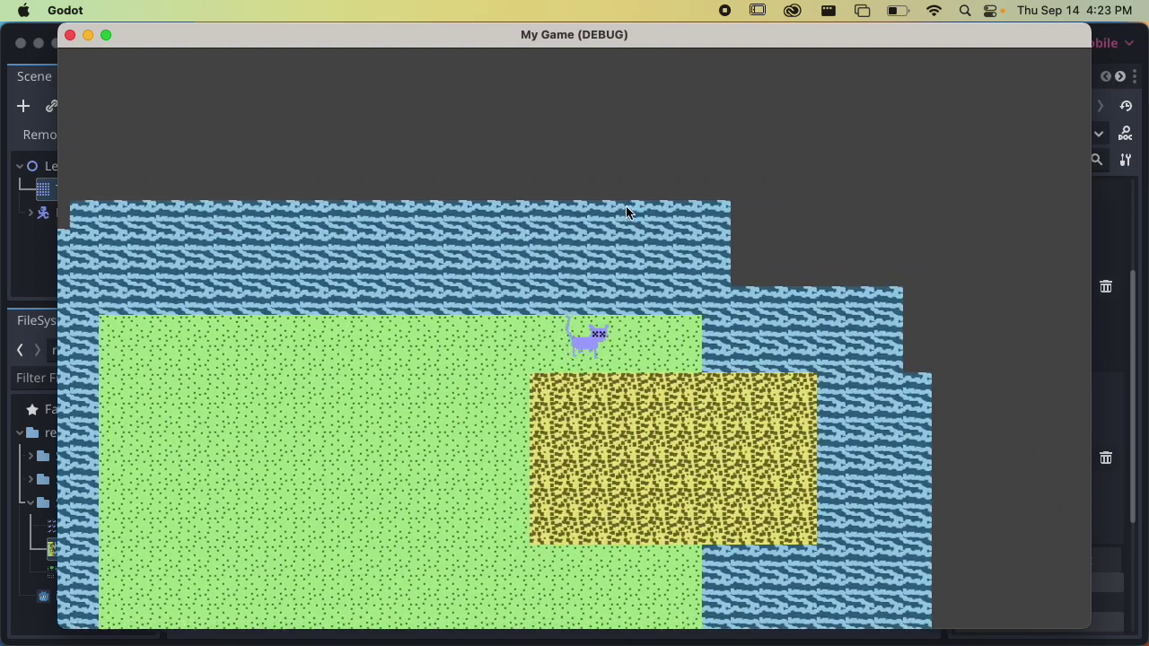
key("Right")
key("Down")
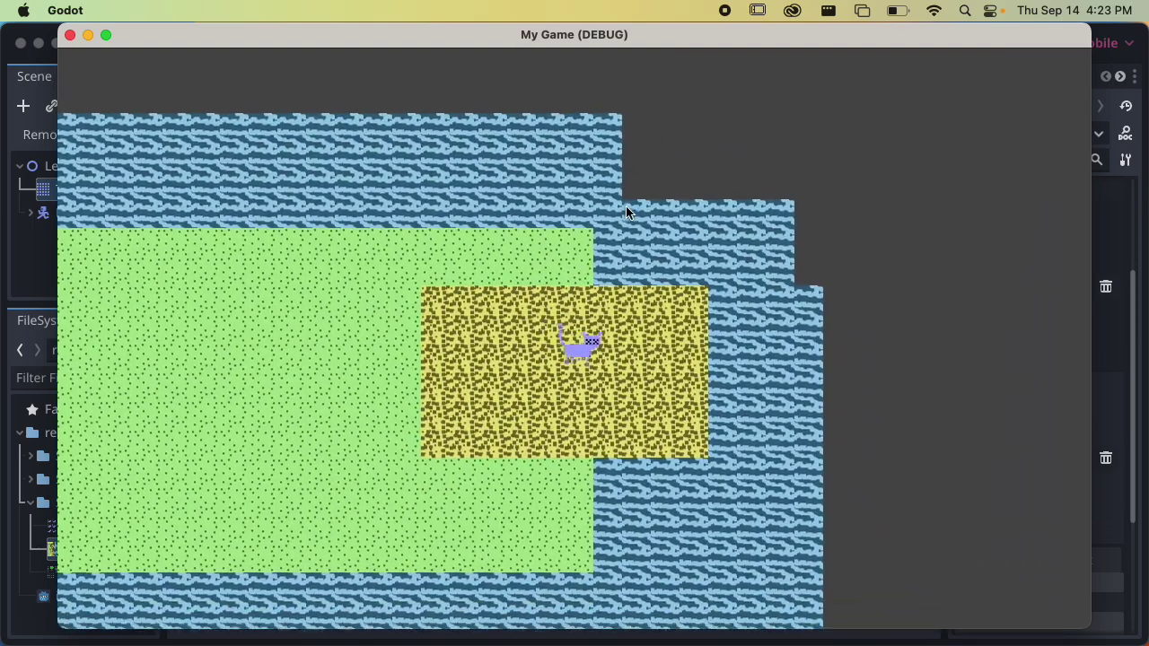
key("Up")
key("Right")
key("Left")
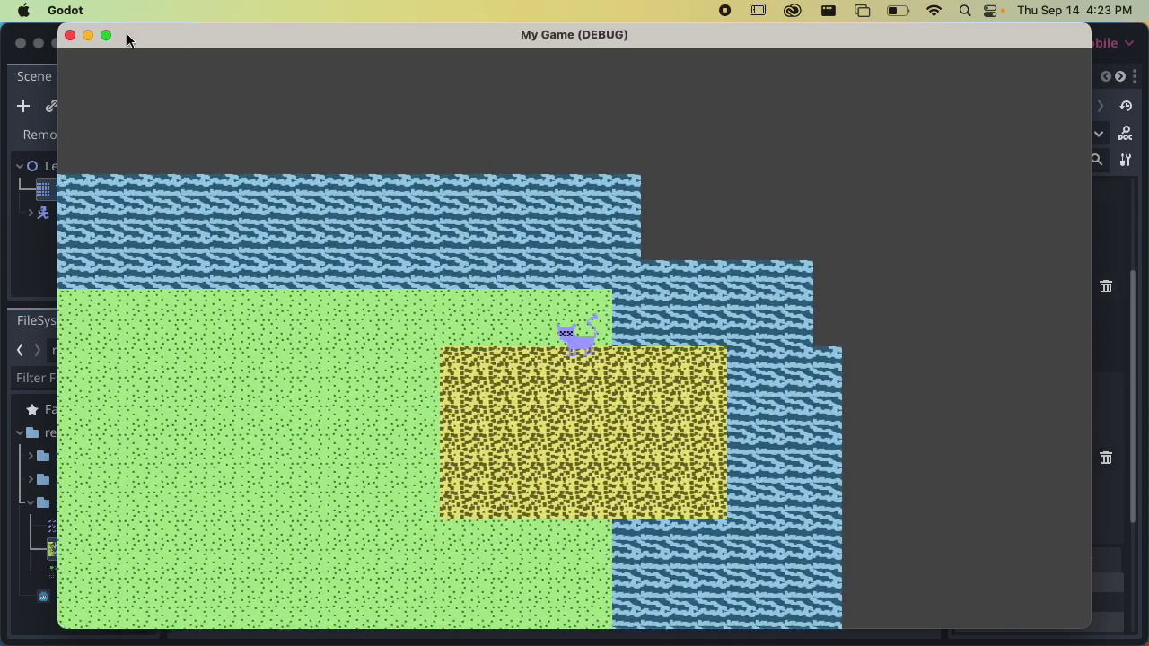
Step: Close the running game and expand the TileMap's Tile Set resource with its Layers section collapsed
left_click(70, 35)
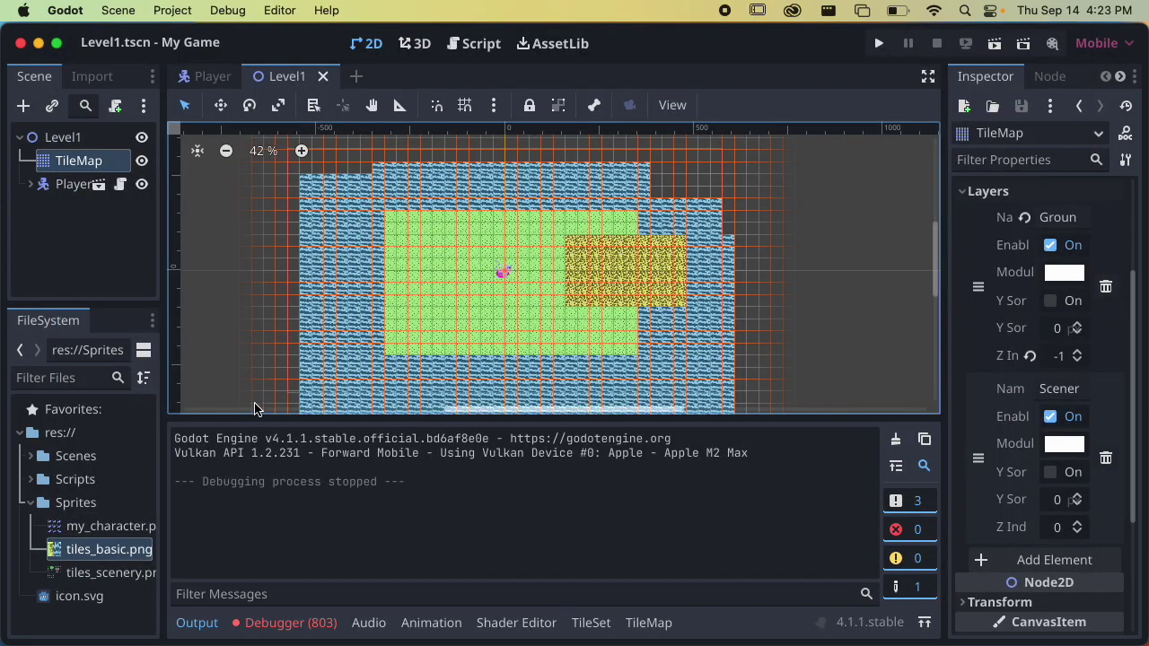
scroll(1032, 256, "up", 3)
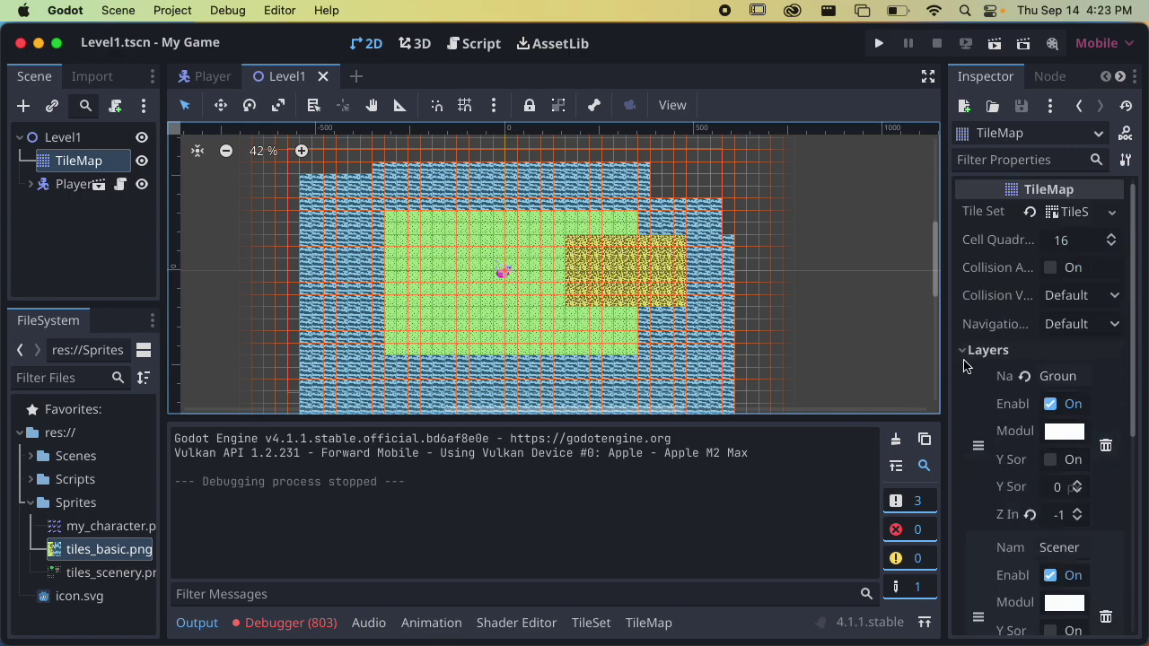
left_click(966, 354)
left_click(1082, 216)
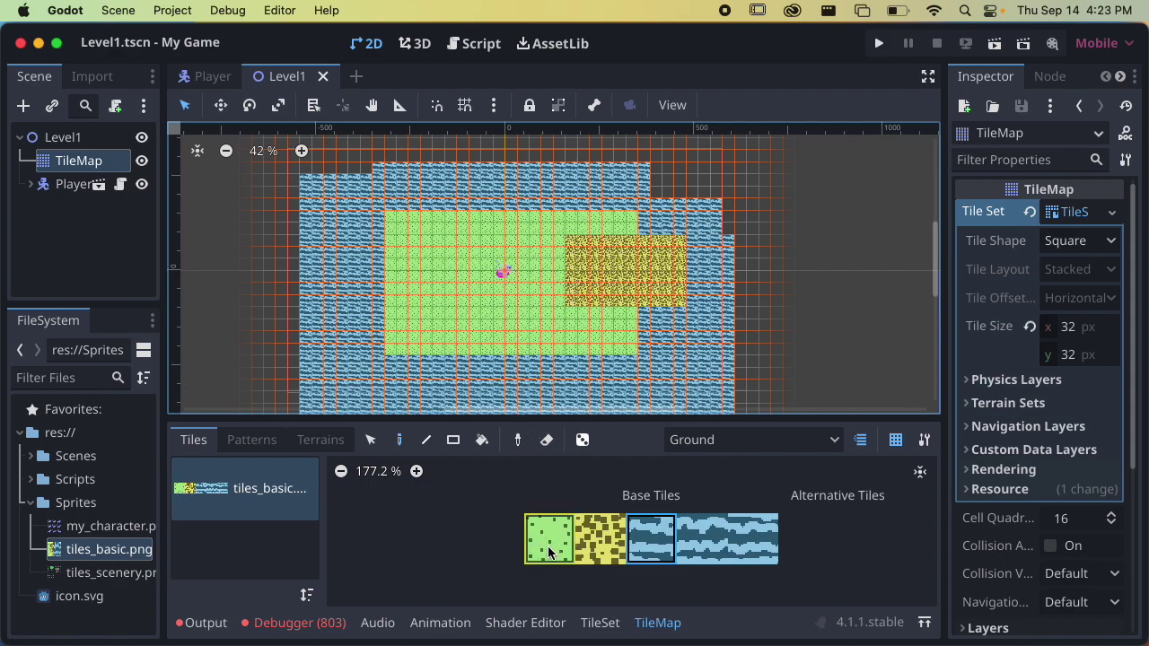
Step: Paint a rectangle about 7 by 5 tiles left of the island using all three blue water tiles
left_click_drag(648, 543, 732, 551)
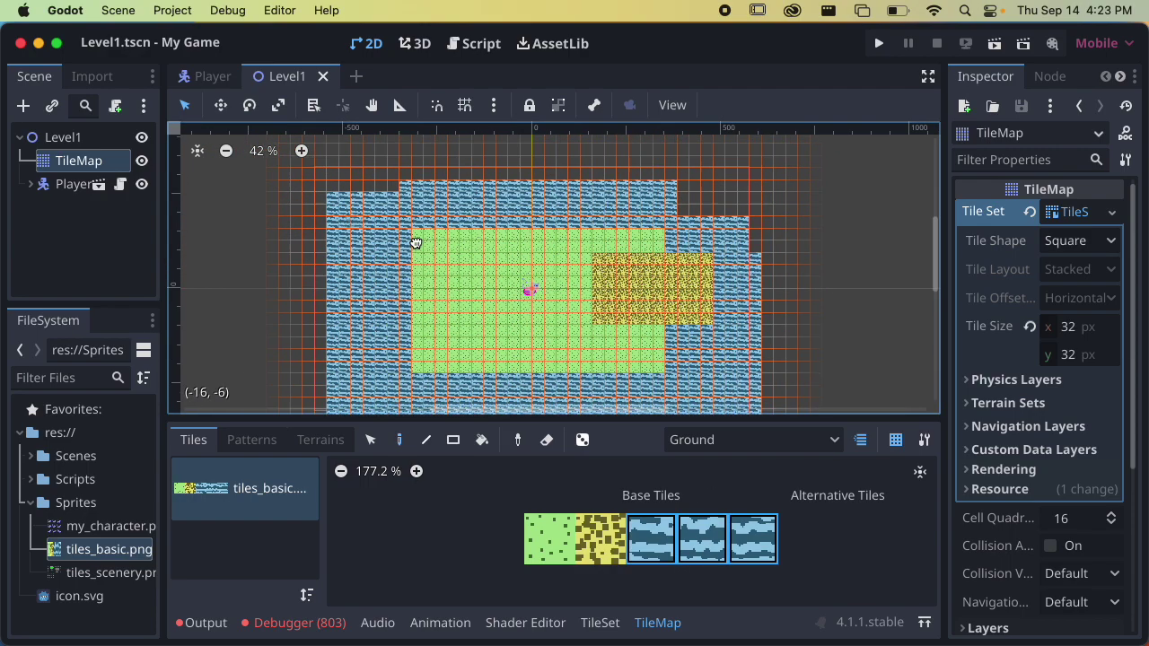
scroll(279, 220, "up", 5)
mouse_move(274, 225)
left_mouse_down("ctrl+shift")
mouse_move(410, 353)
mouse_move(462, 359)
left_mouse_up("ctrl+shift")
scroll(446, 330, "down", 2)
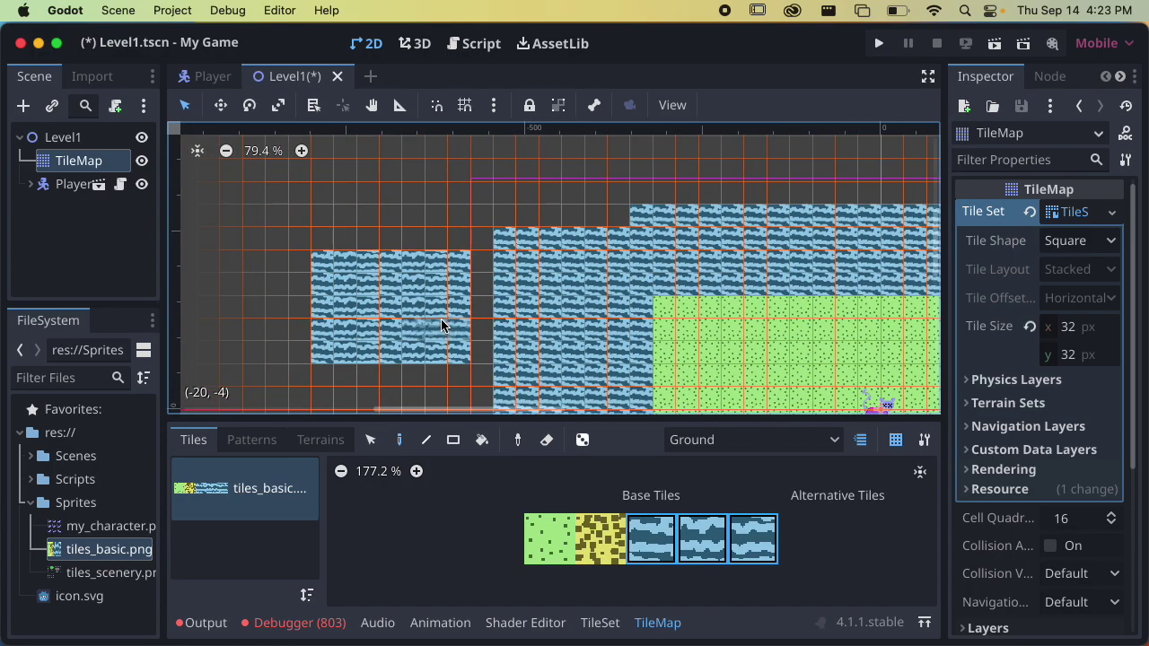
scroll(467, 314, "down", 2)
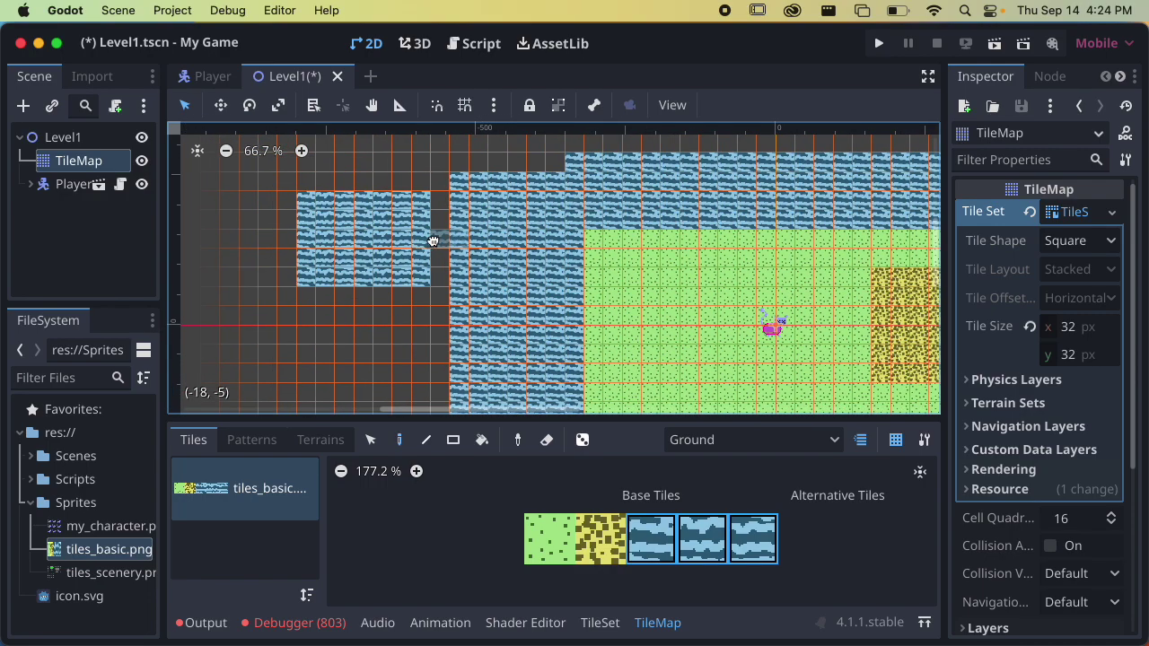
Step: Turn on random tile placement and paint freehand strokes of the three water tiles left of and above the island
left_click(583, 440)
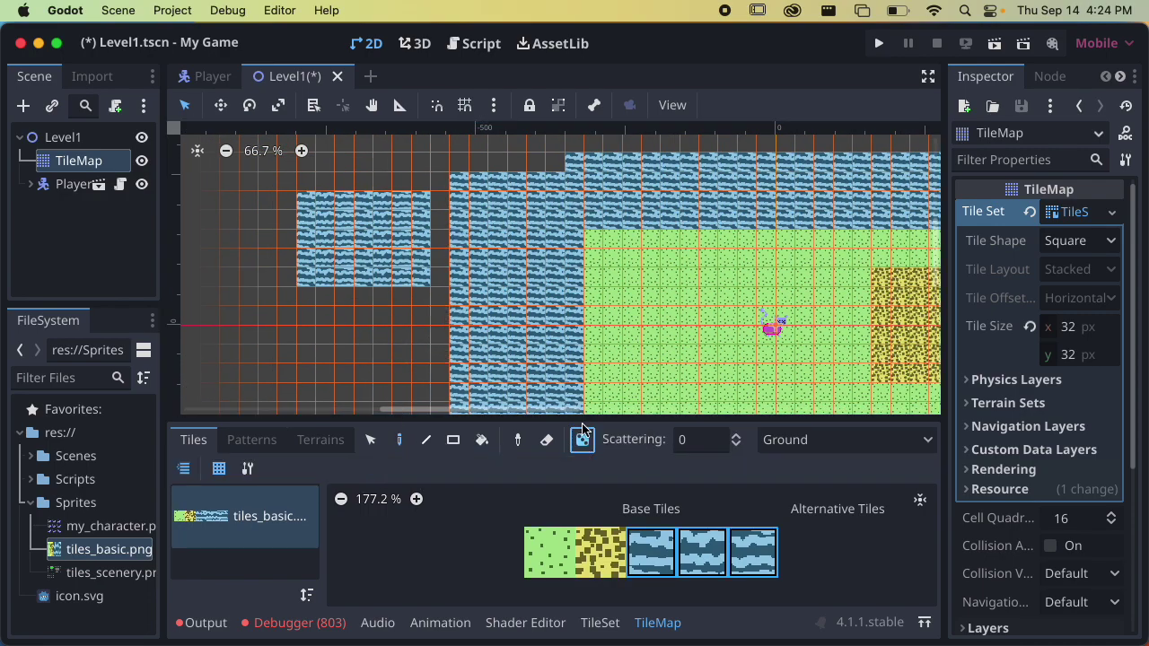
mouse_move(316, 298)
left_mouse_down()
mouse_move(344, 346)
mouse_move(366, 314)
mouse_move(274, 305)
mouse_move(324, 350)
mouse_move(297, 297)
left_mouse_up()
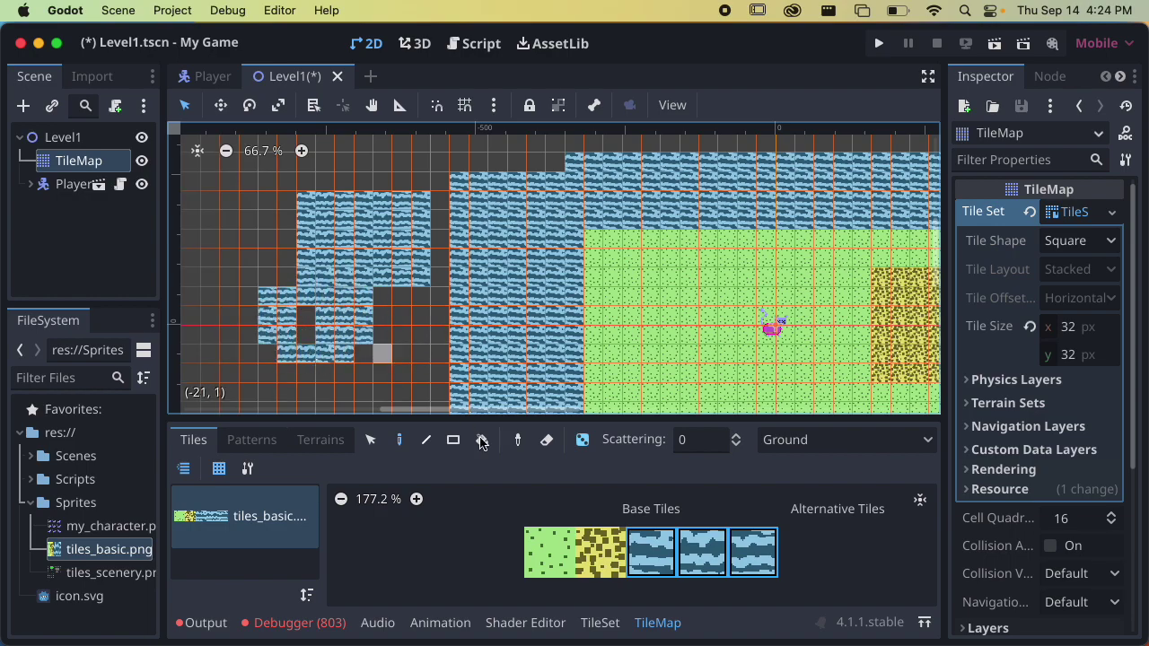
mouse_move(402, 339)
left_mouse_down()
mouse_move(398, 329)
mouse_move(423, 336)
mouse_move(414, 264)
mouse_move(533, 197)
mouse_move(521, 266)
mouse_move(534, 231)
left_mouse_up()
scroll(414, 264, "up", 4)
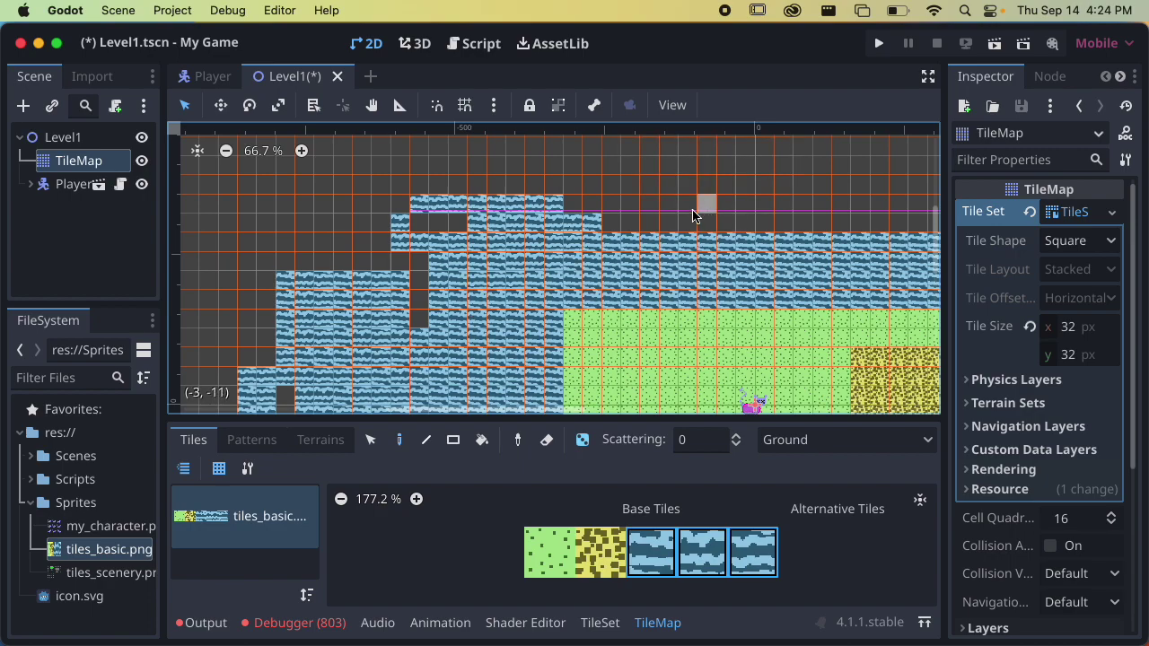
left_click_drag(613, 203, 746, 203)
scroll(684, 228, "up", 2)
scroll(684, 224, "up", 5)
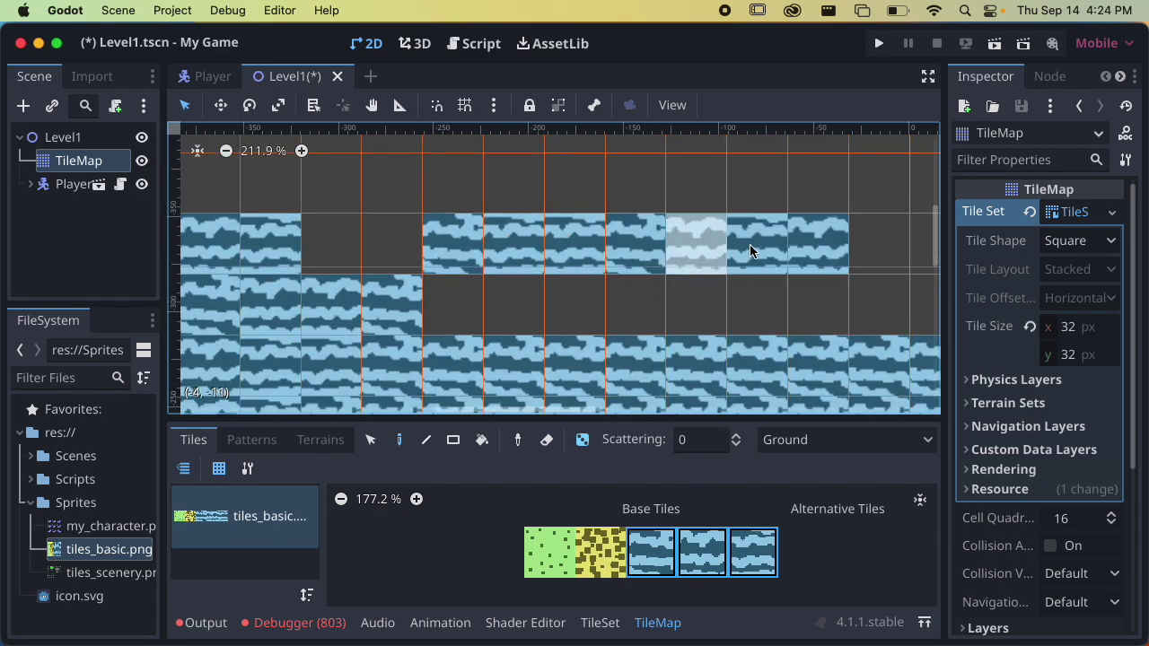
Step: Paint large rectangles of randomized water tiles above the grass and along the island's left side
scroll(602, 301, "down", 6)
scroll(602, 301, "down", 5)
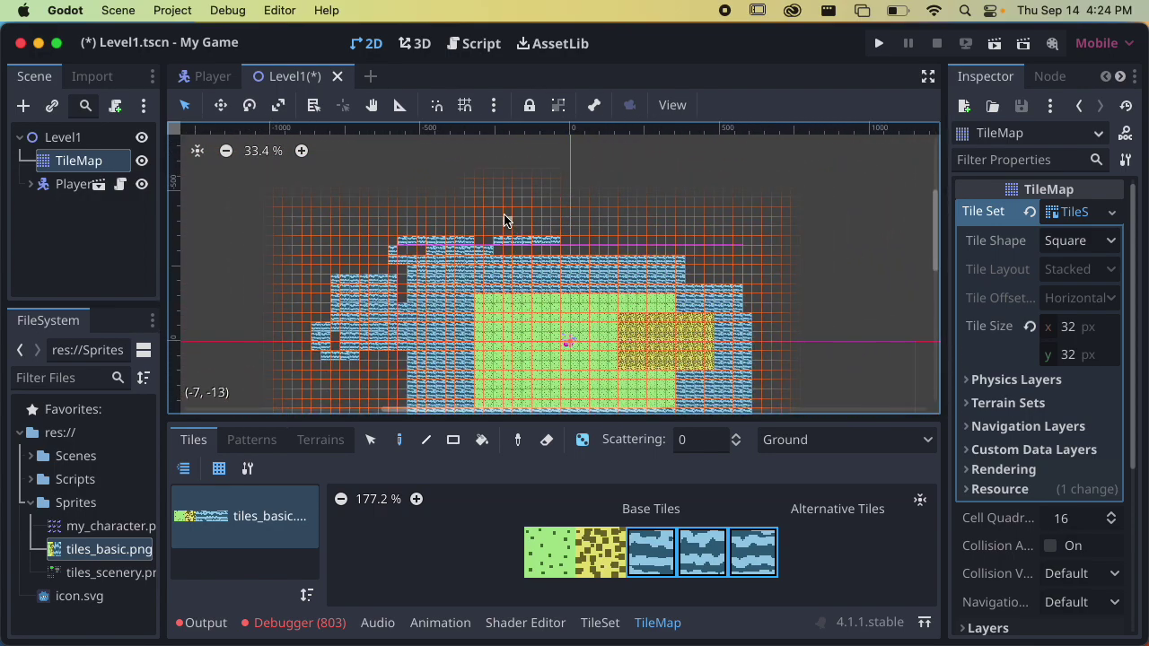
left_click_drag(504, 220, 771, 289)
scroll(778, 218, "down", 2)
scroll(629, 238, "left", 4)
left_click_drag(517, 253, 419, 368)
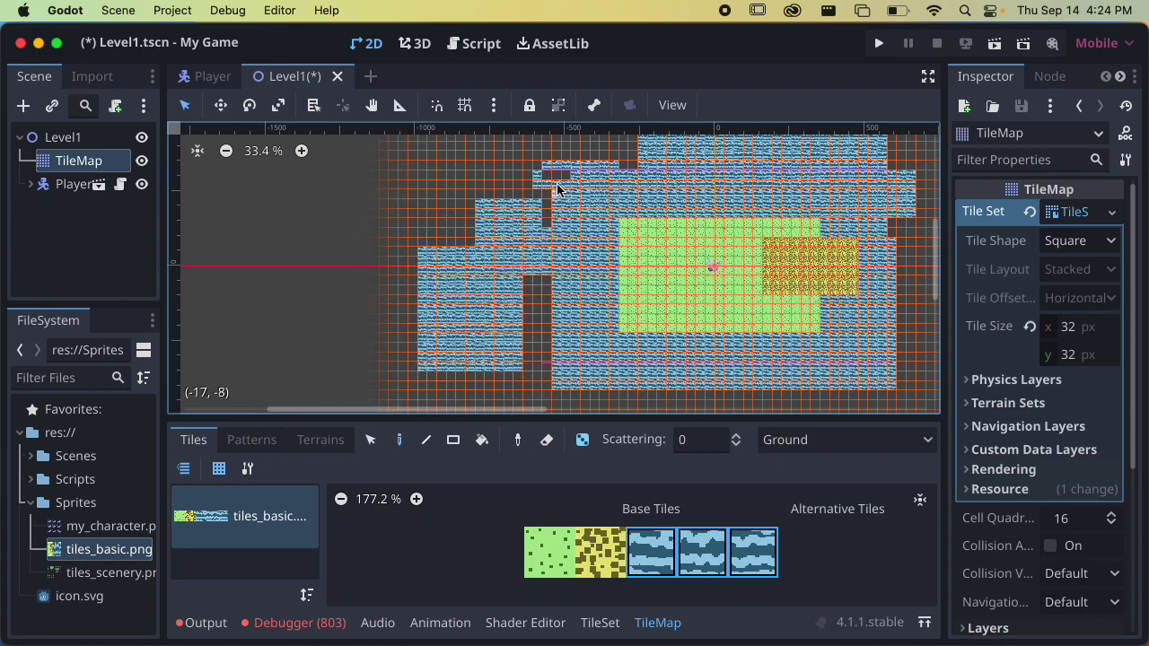
left_click_drag(557, 189, 421, 381)
Step: Cover the water left of and below the grass and below the yellow area with rectangles of randomized water tiles
scroll(440, 359, "down", 1)
scroll(404, 351, "right", 3)
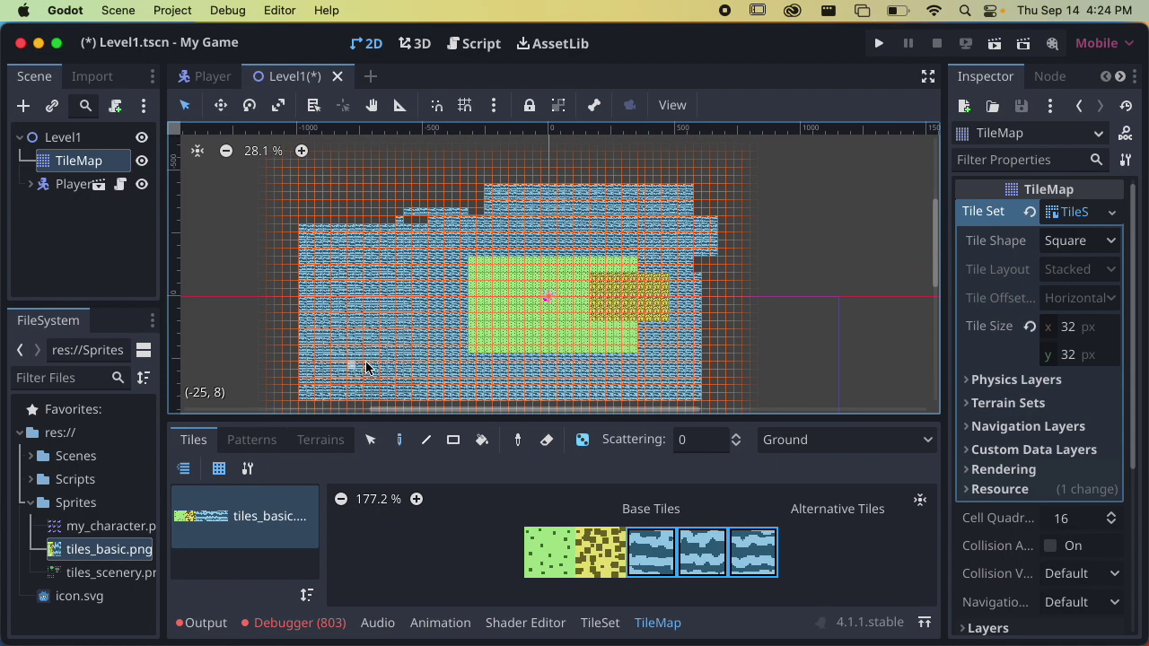
scroll(439, 343, "up", 2)
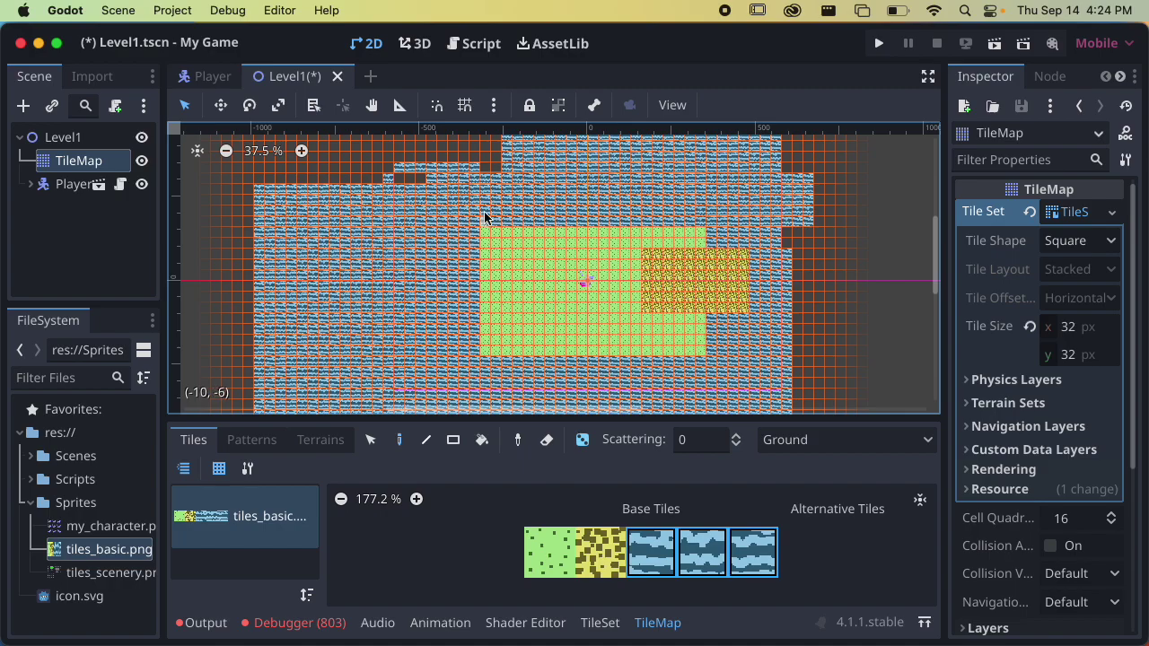
mouse_move(476, 184)
left_mouse_down()
mouse_move(425, 221)
mouse_move(344, 365)
mouse_move(353, 420)
left_mouse_up()
scroll(363, 278, "down", 1)
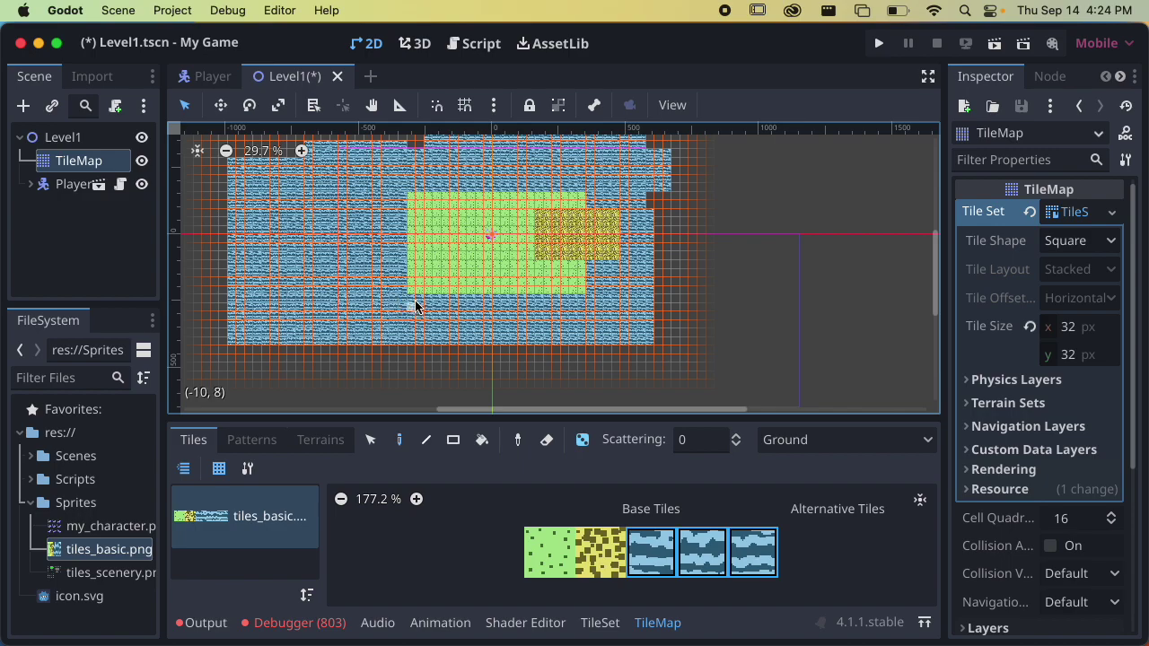
mouse_move(414, 306)
left_mouse_down()
mouse_move(646, 350)
mouse_move(641, 331)
left_mouse_up()
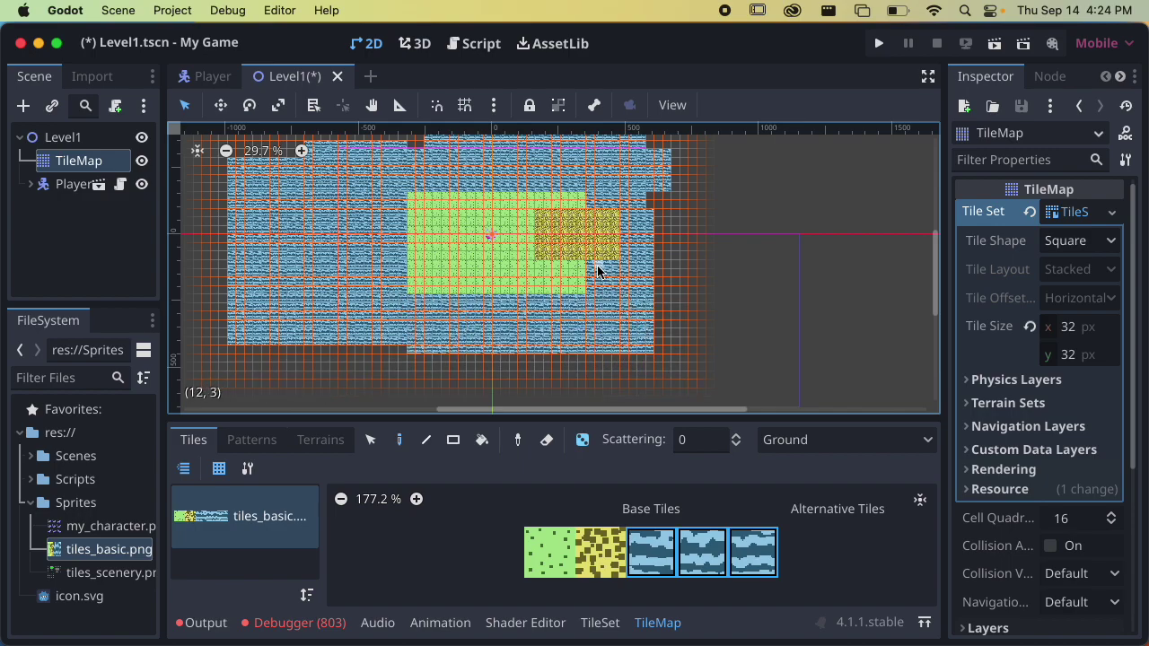
left_click_drag(598, 269, 683, 346)
Step: Fill the areas right of the yellow tiles and above the grass with rectangles of randomized water tiles
scroll(682, 346, "up", 3)
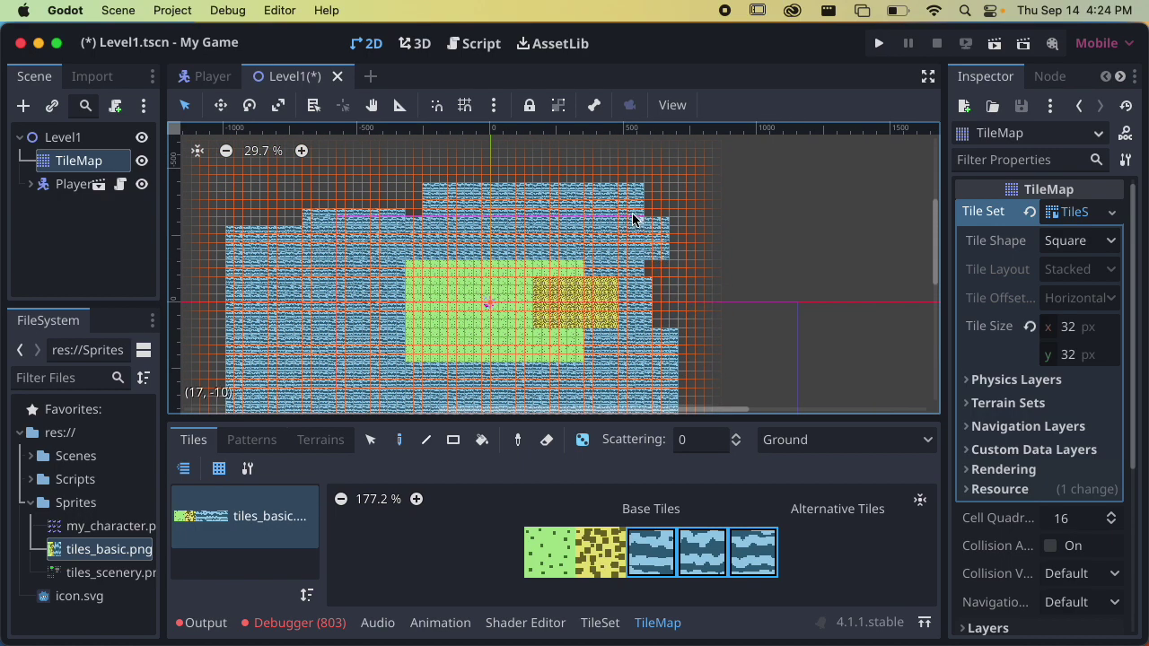
left_click_drag(619, 202, 710, 360)
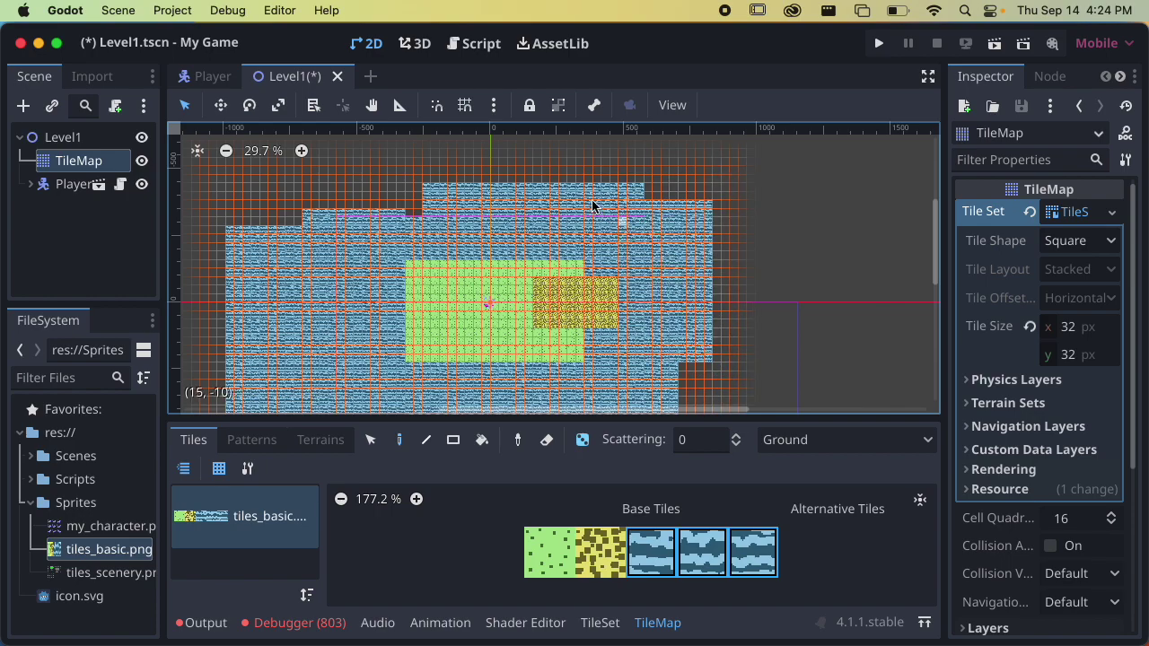
left_click_drag(418, 179, 724, 260)
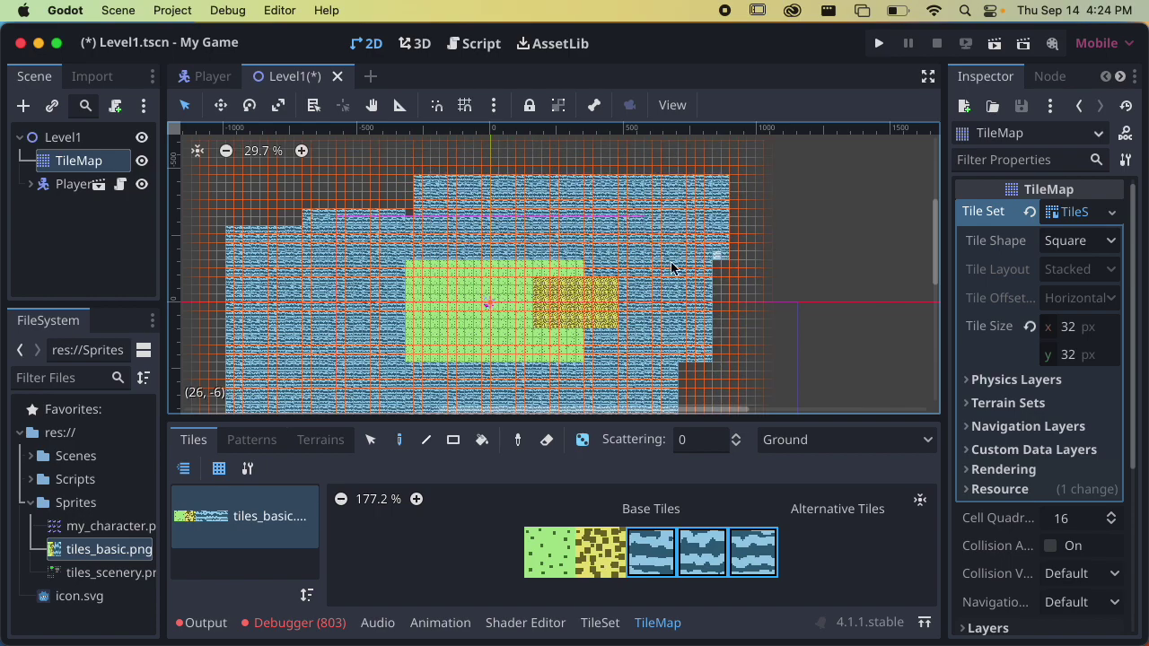
left_click_drag(596, 269, 593, 269)
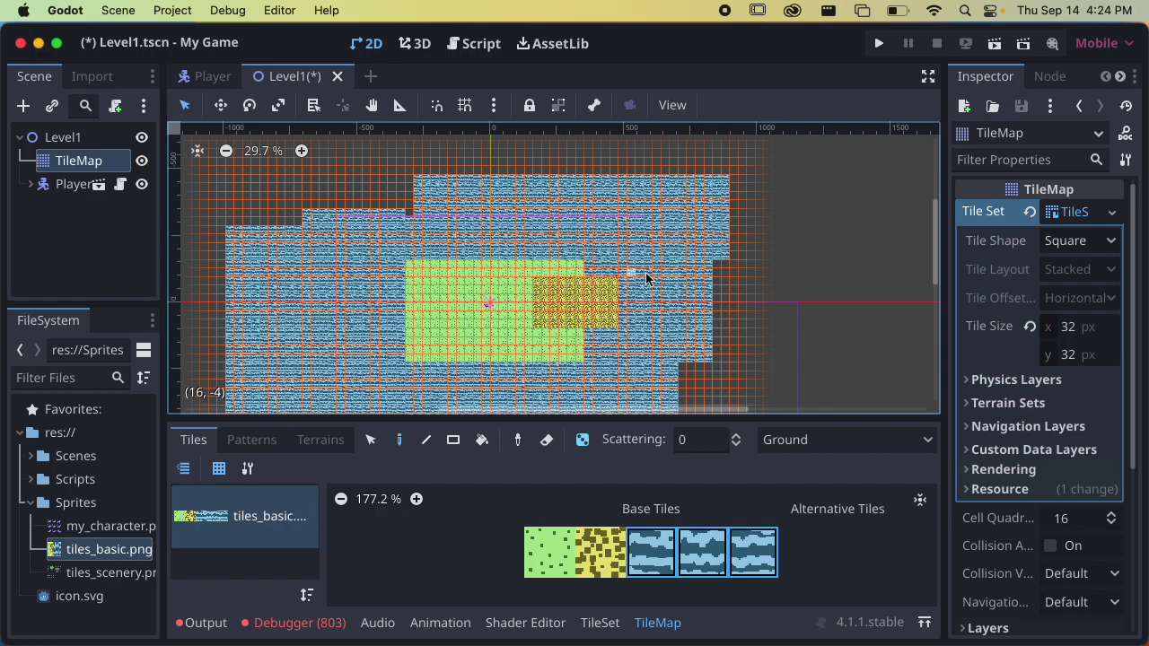
scroll(646, 279, "up", 8)
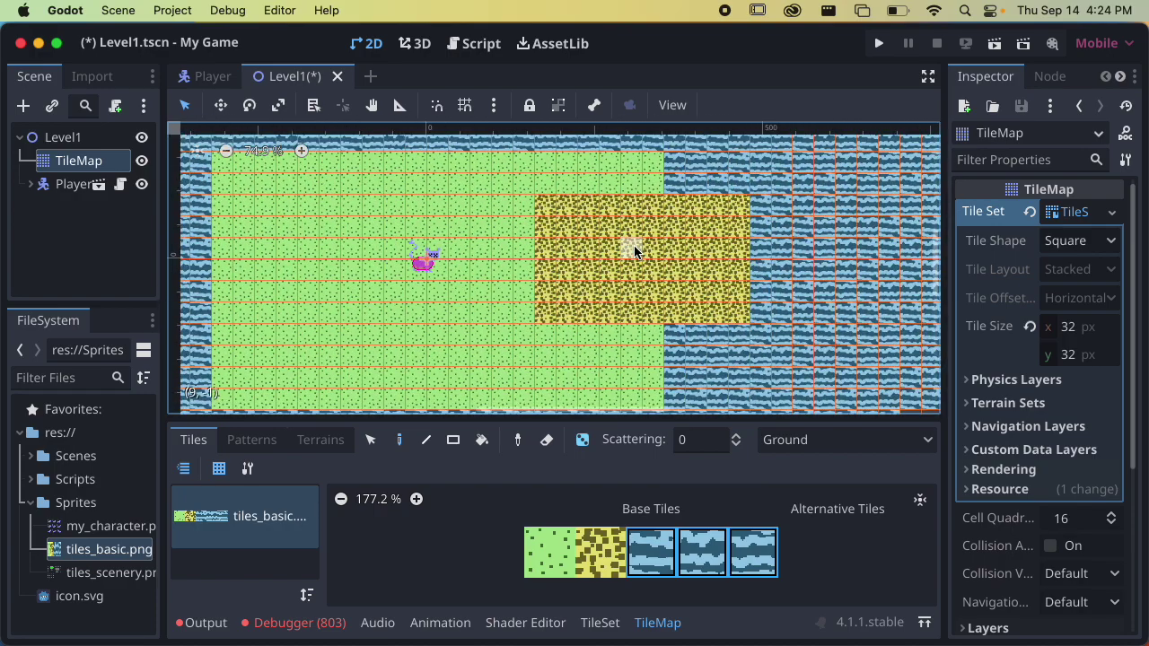
Step: Use the tile selection tool on part of the yellow area and on the whole island with its surrounding water border
left_click(371, 439)
scroll(614, 270, "down", 1)
left_click_drag(569, 238, 654, 309)
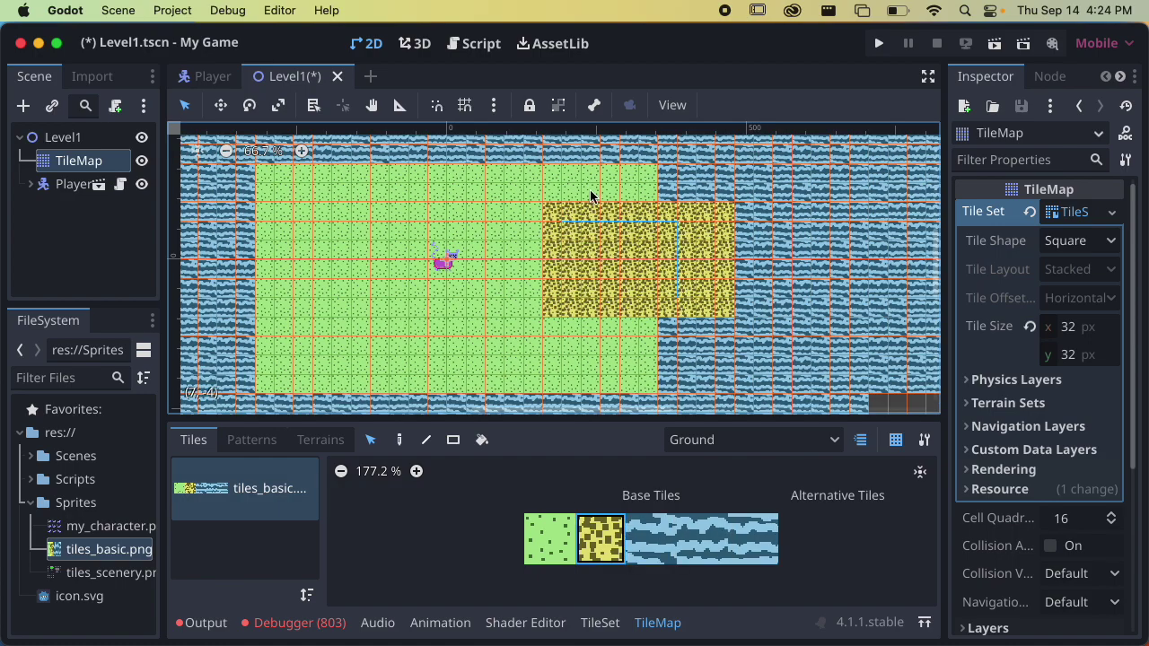
scroll(591, 195, "down", 5)
left_click(474, 231)
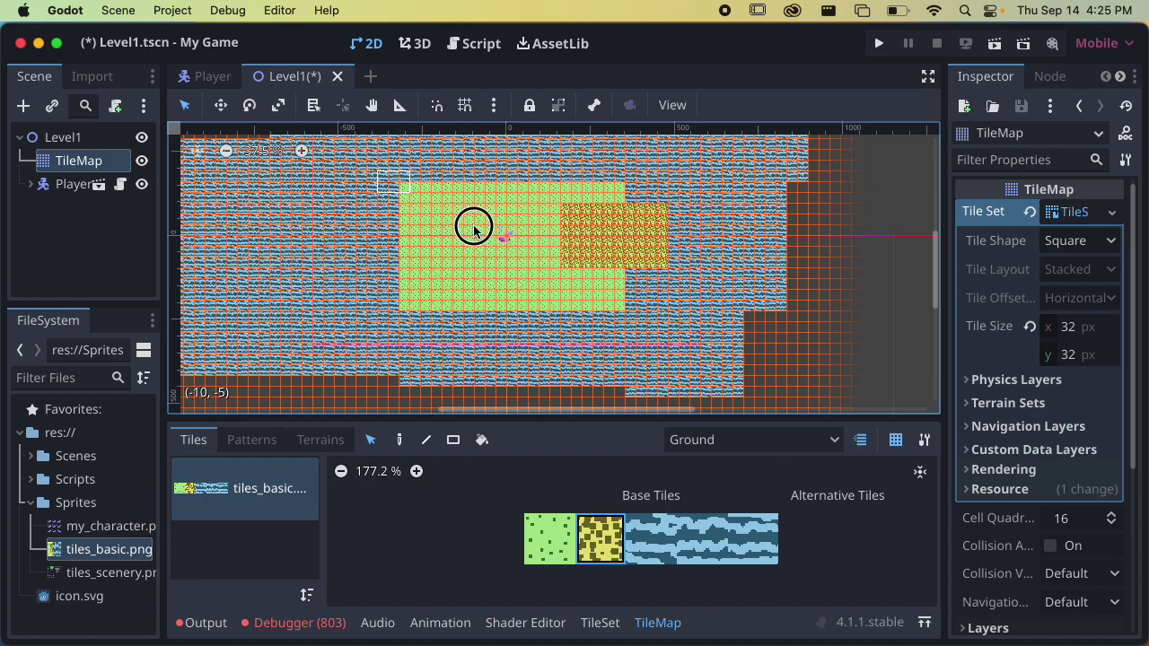
left_click_drag(382, 173, 696, 327)
scroll(718, 321, "down", 2)
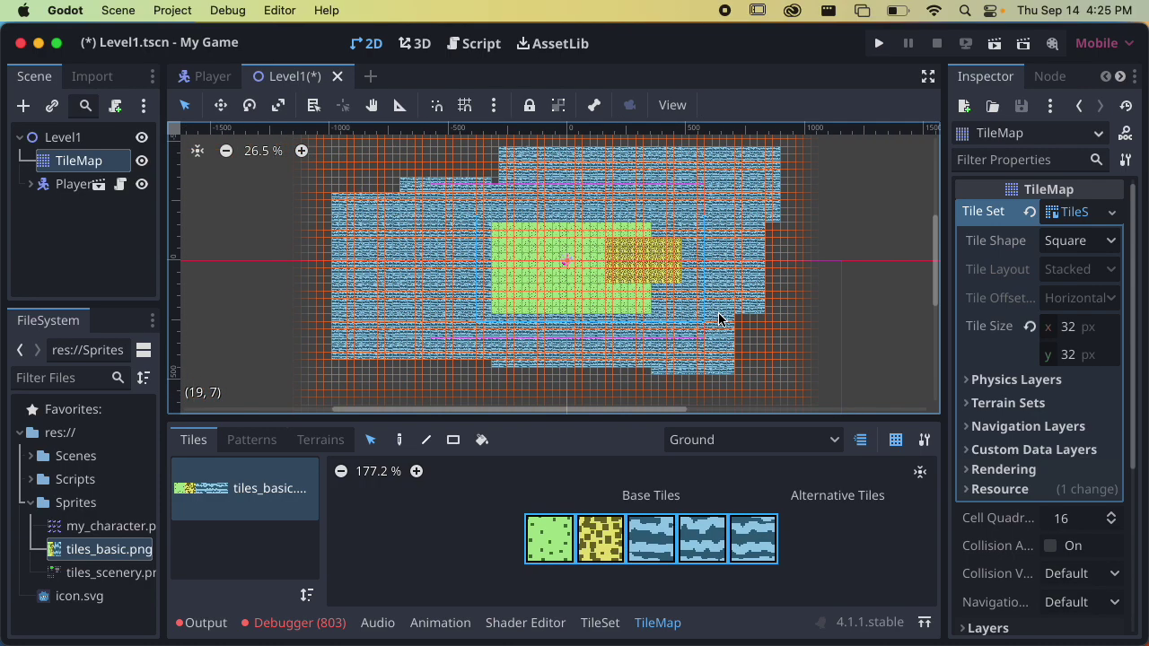
middle_click_drag(724, 320, 653, 281)
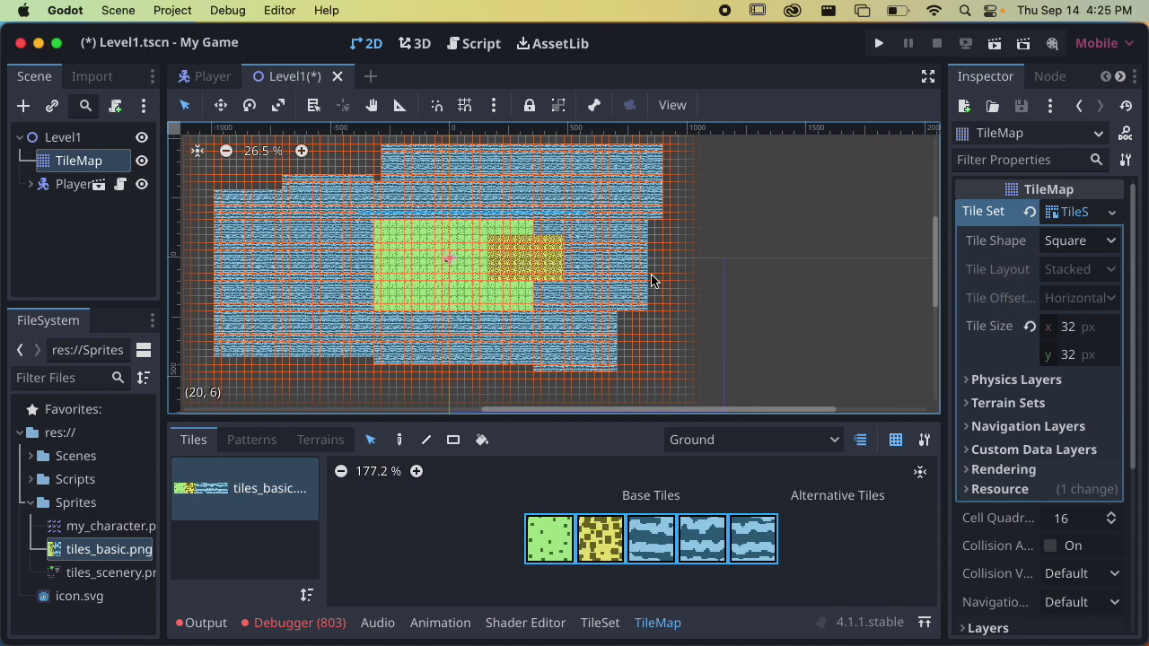
Step: Store the selected island and its water border as a TileMap pattern
left_click(253, 440)
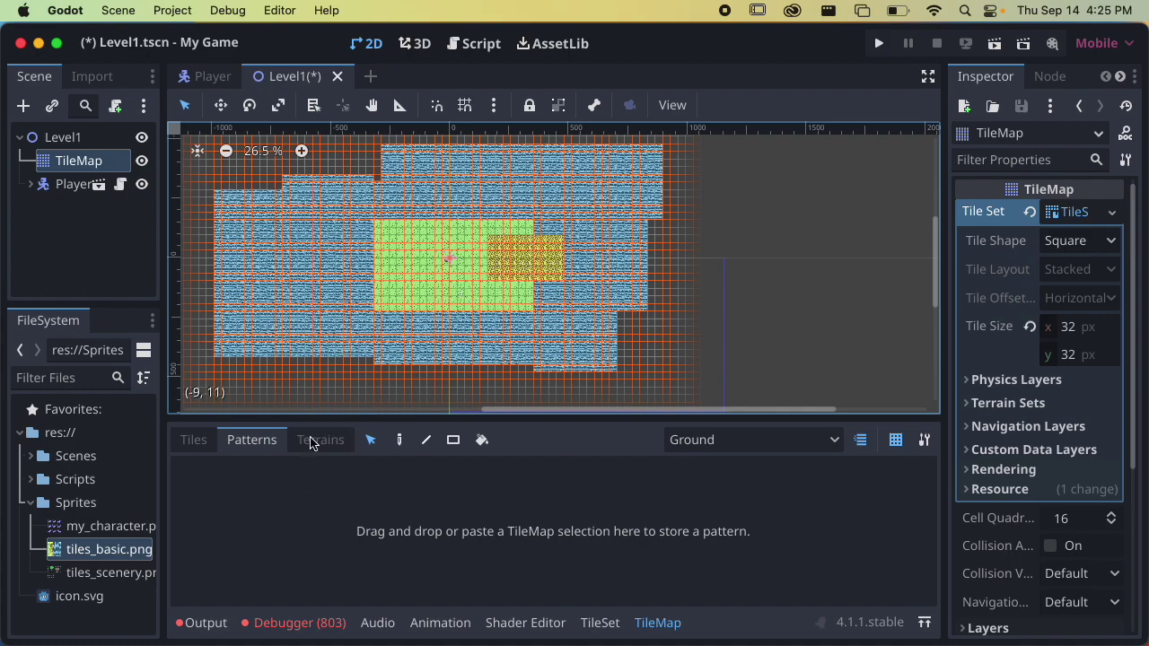
scroll(441, 256, "up", 1)
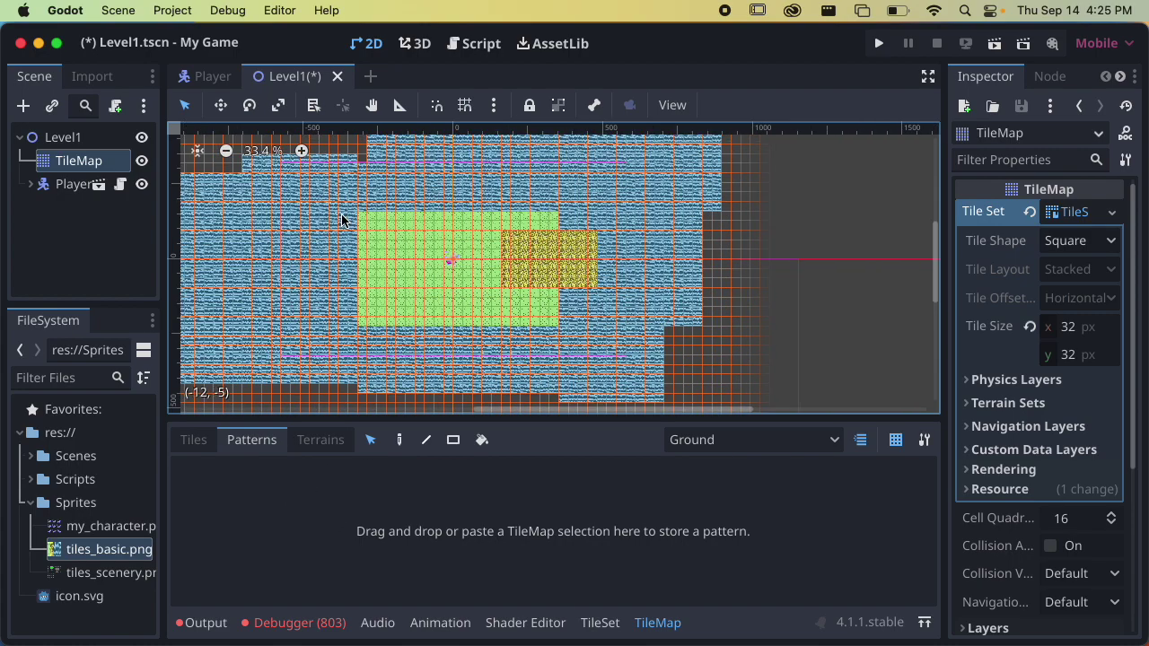
left_click_drag(321, 207, 337, 501)
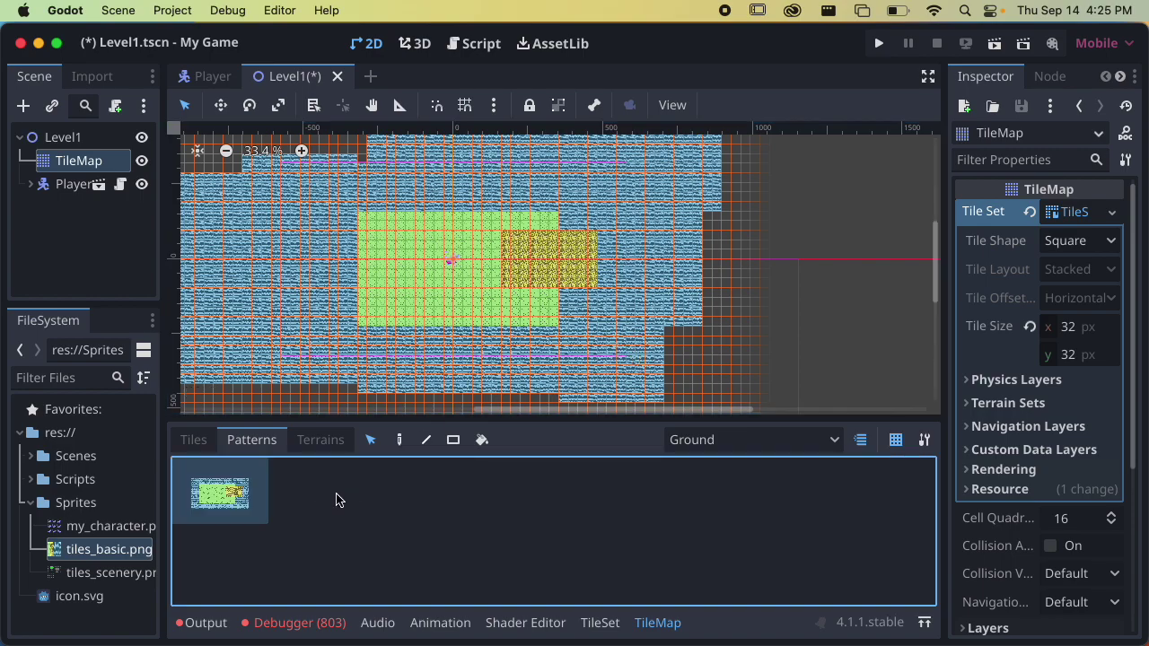
Step: Try to paint the stored island pattern in the empty area to the right of the map
scroll(493, 346, "down", 4)
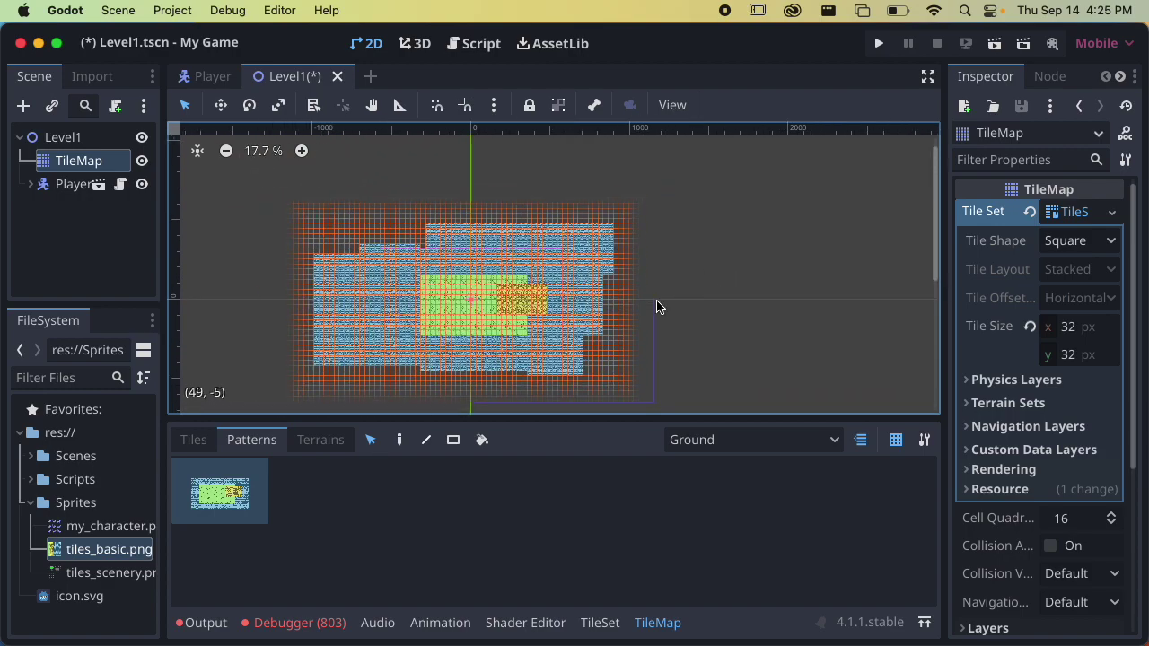
left_click(225, 480)
left_click(400, 440)
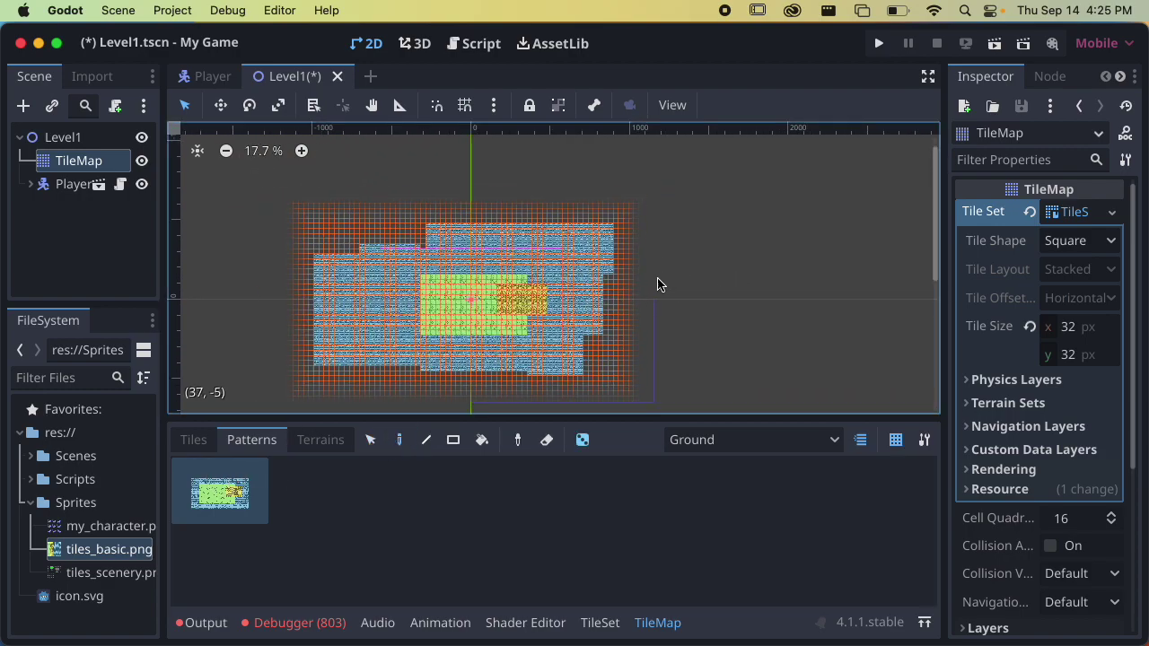
scroll(629, 305, "up", 3)
middle_click_drag(636, 310, 551, 239)
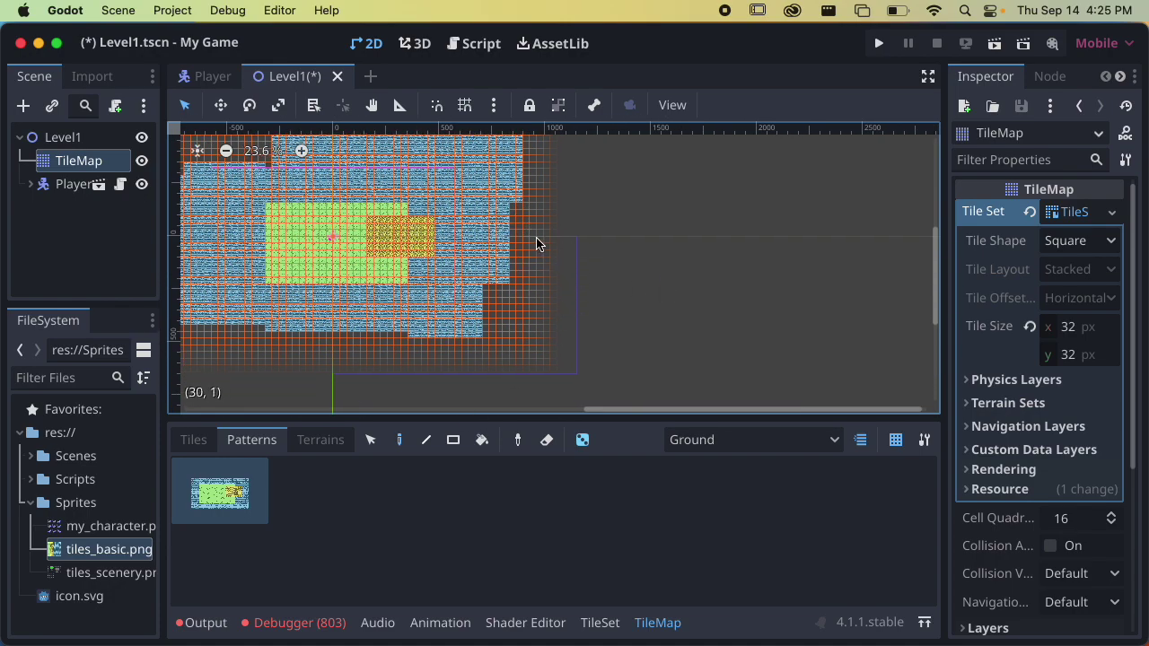
scroll(557, 247, "up", 7)
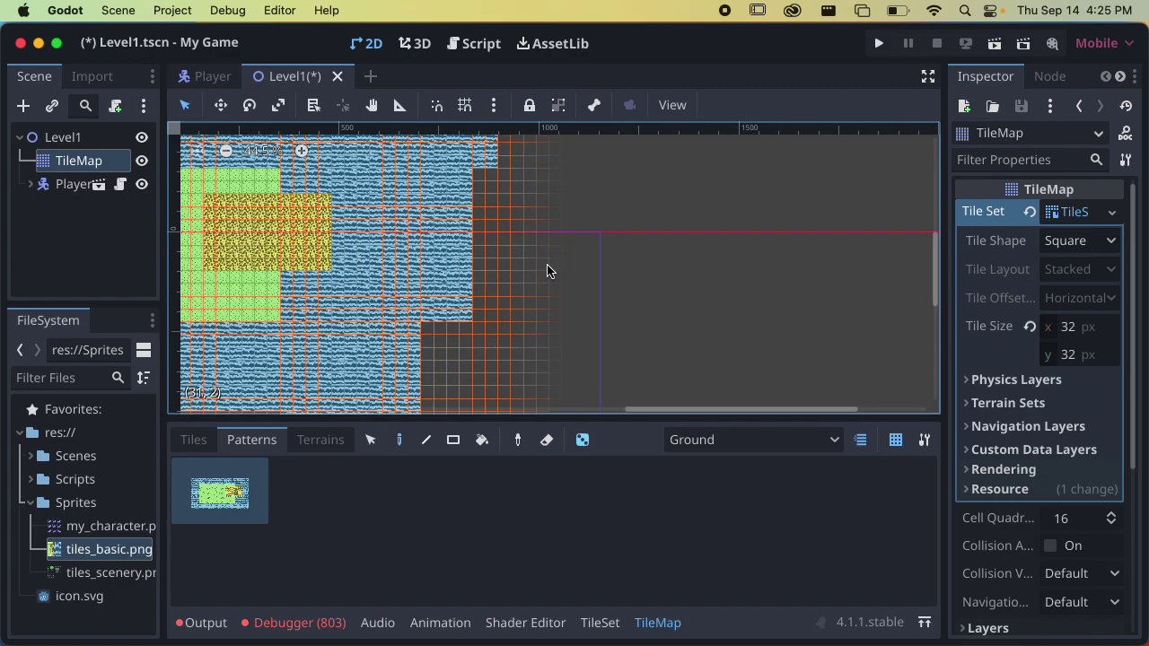
scroll(550, 271, "up", 4)
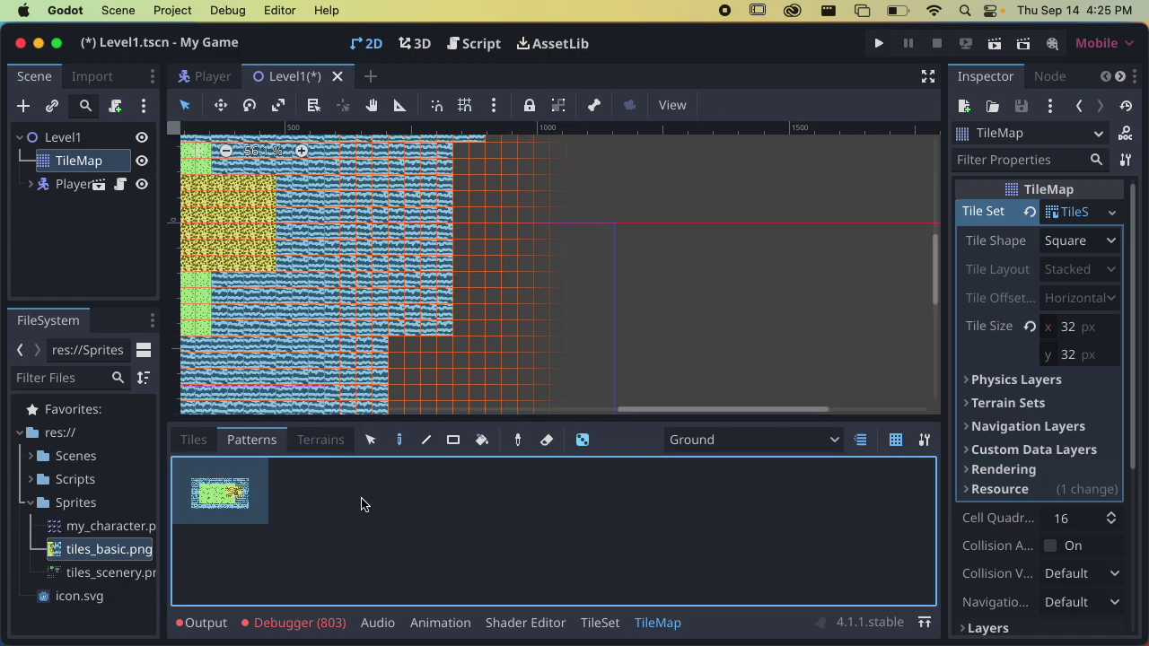
Step: Examine the output log and debugger for errors related to the TileMap pattern
left_click(194, 440)
left_click(253, 439)
left_click(207, 624)
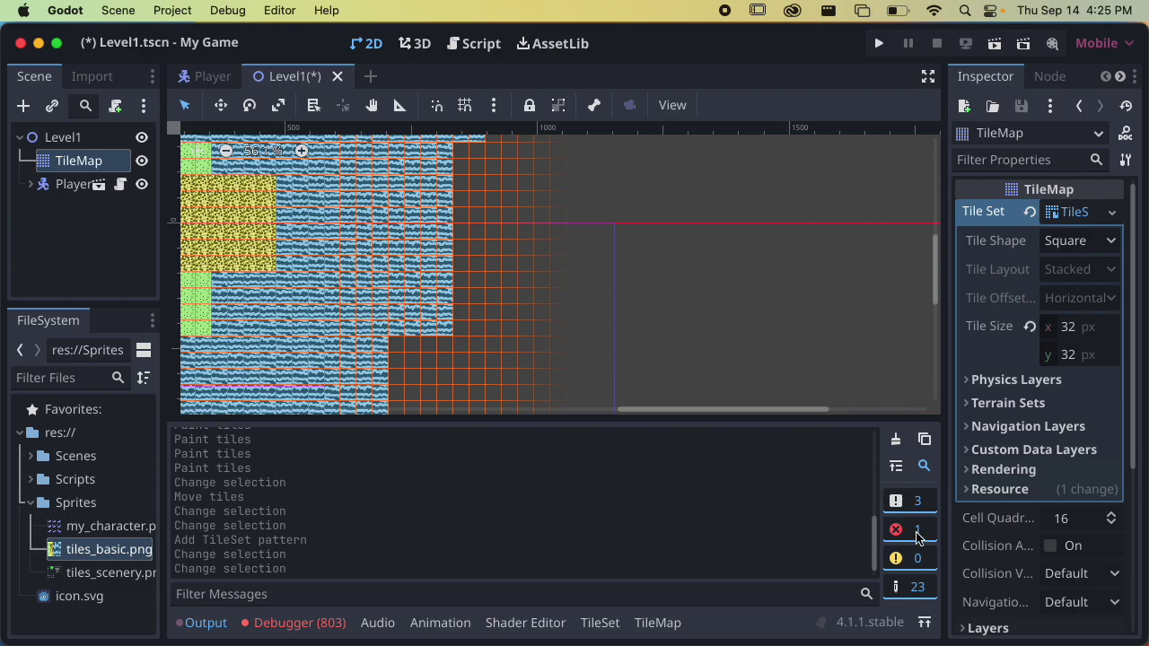
left_click(300, 623)
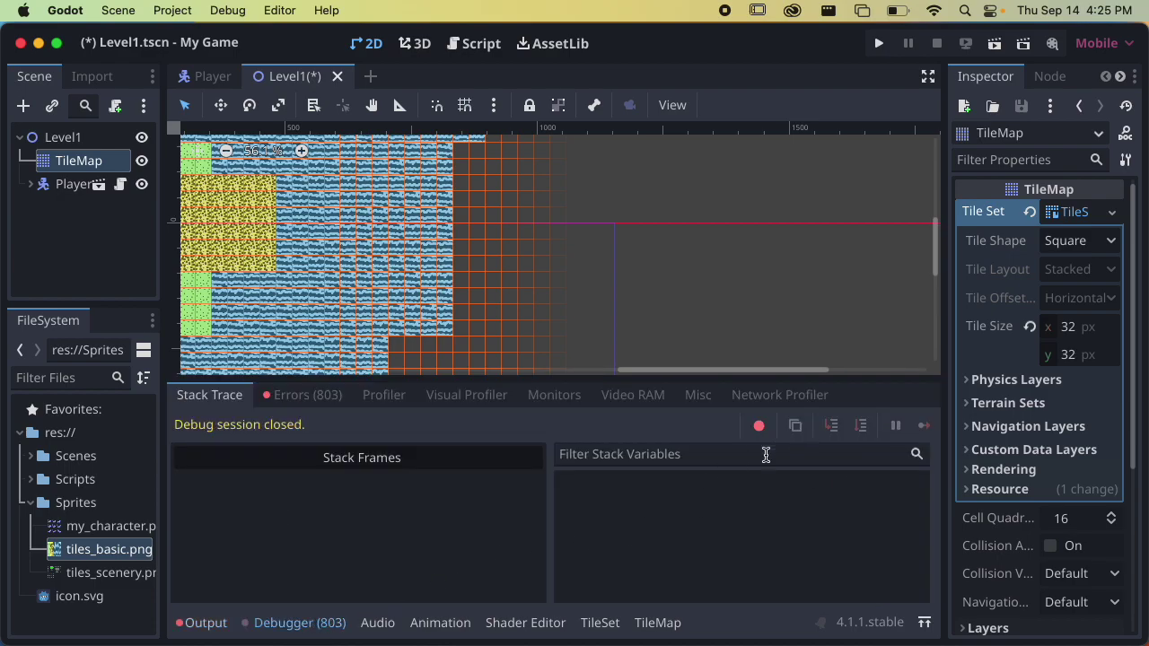
Step: Clear the debugger's error list, check the stack trace and return to the output log
left_click(310, 397)
left_click(916, 425)
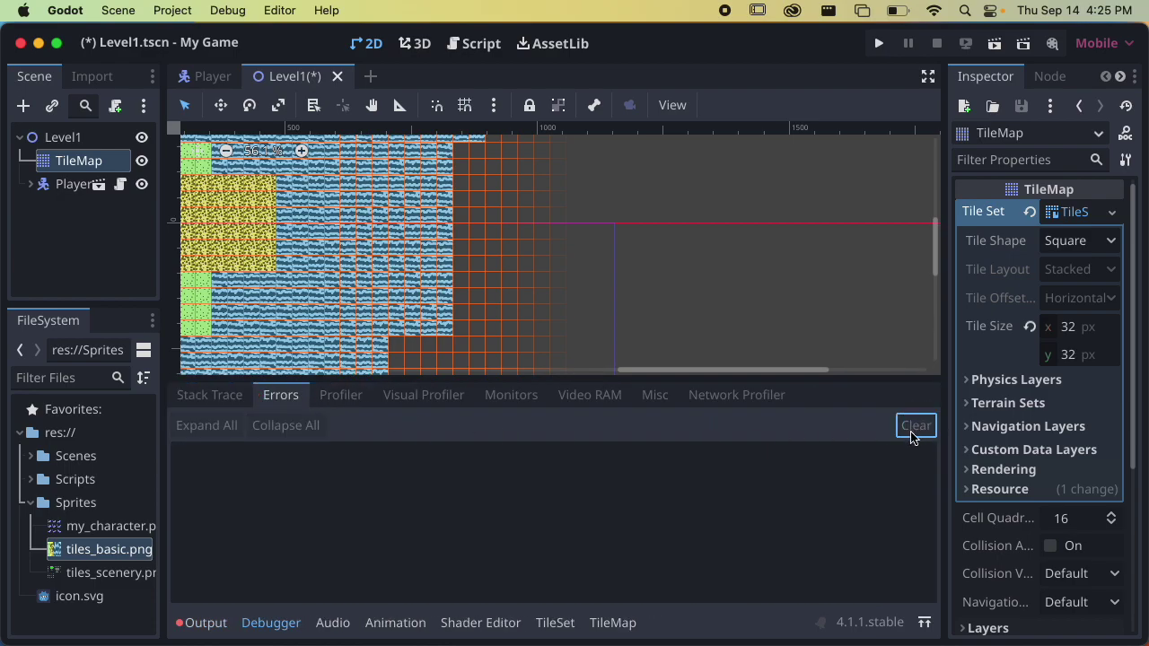
left_click(209, 395)
left_click(206, 623)
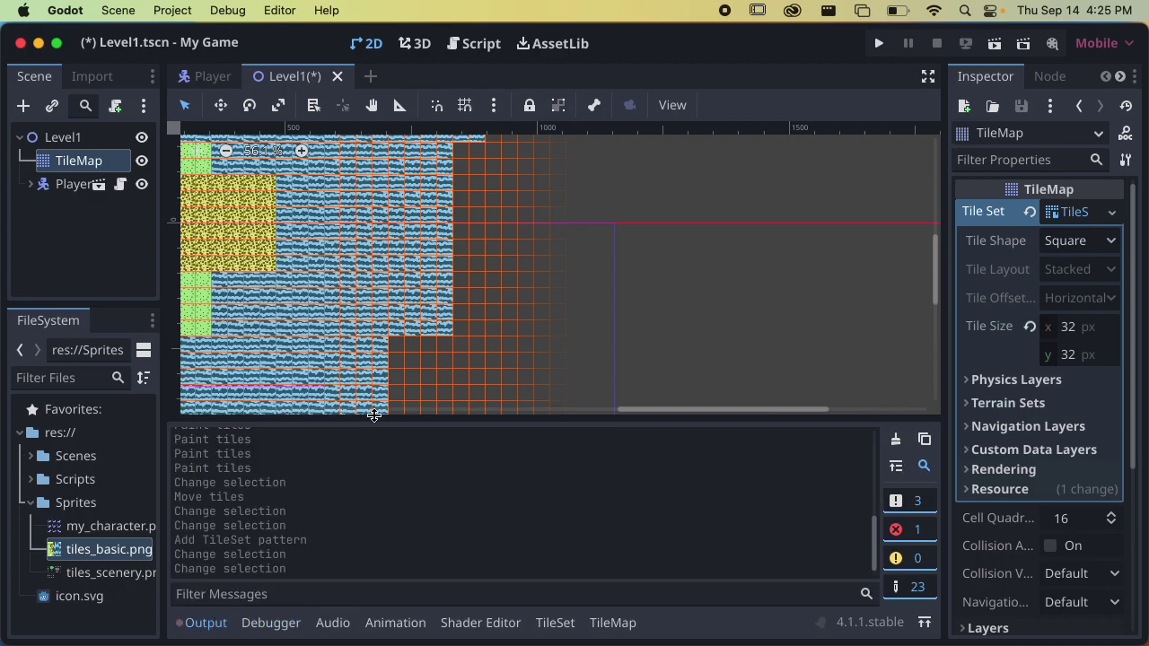
Step: Reopen the TileMap's tile set and try to paint the stored island pattern right of the map with random tile placement on
scroll(454, 313, "down", 5)
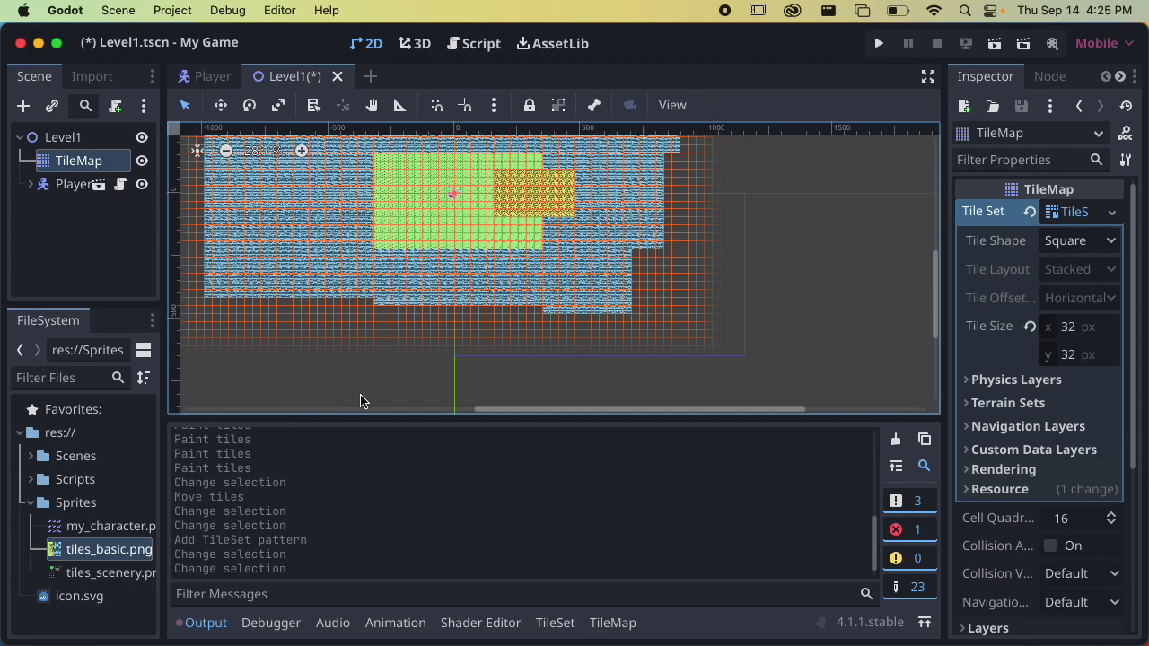
left_click(1110, 208)
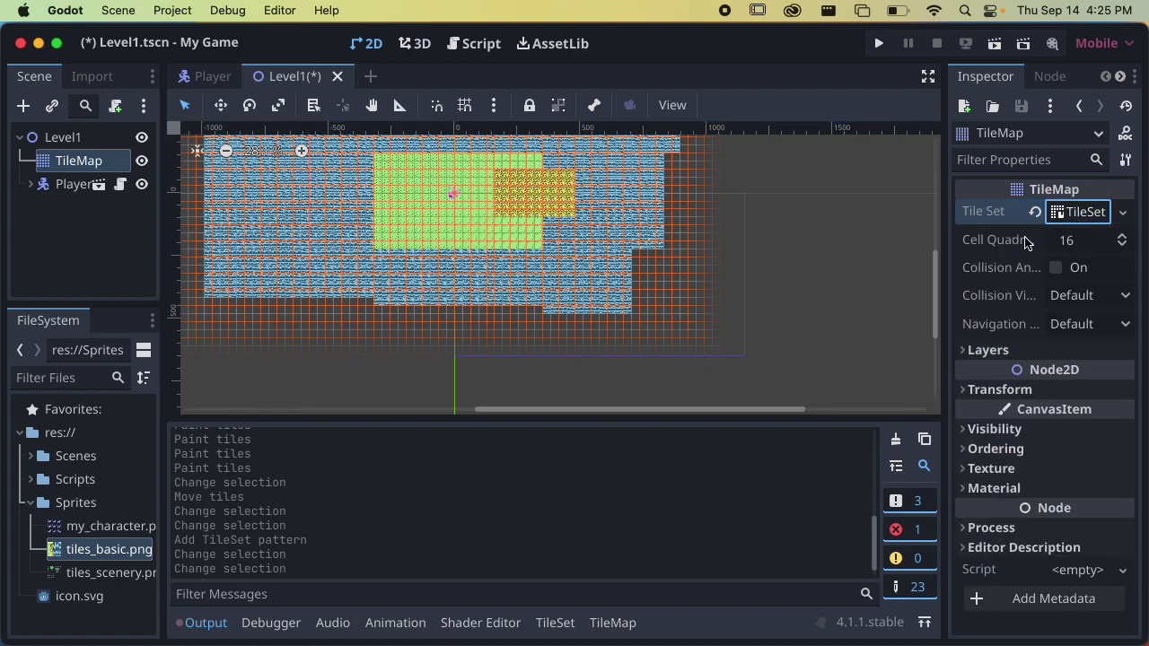
left_click(1082, 212)
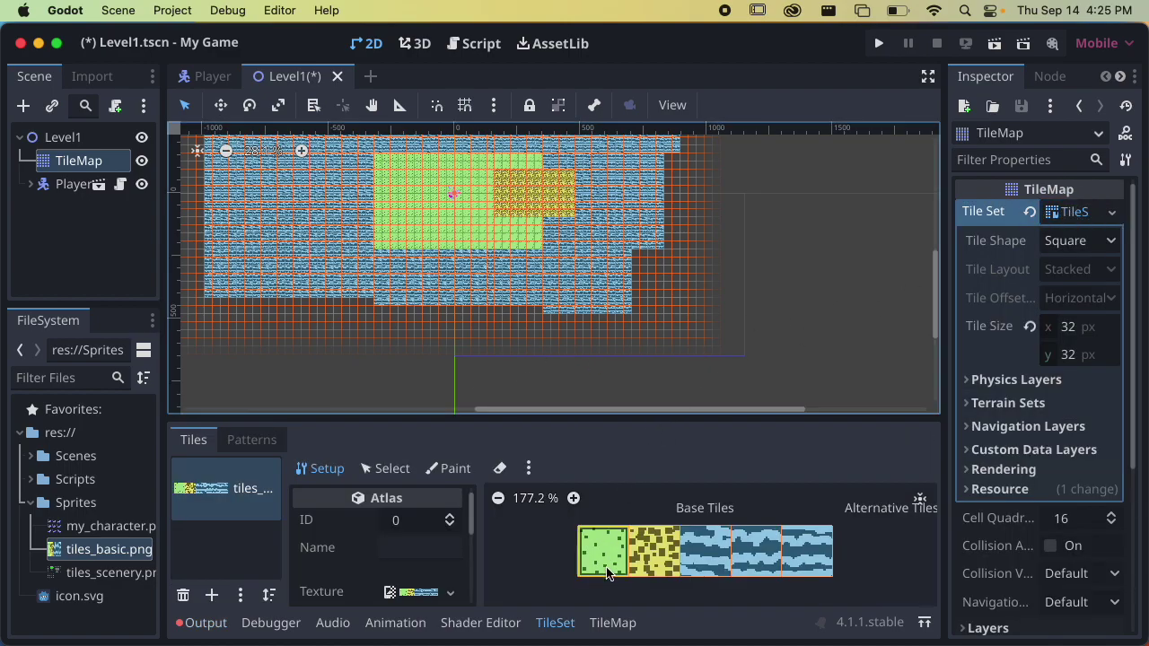
left_click(613, 622)
key("ctrl+v")
left_click(220, 492)
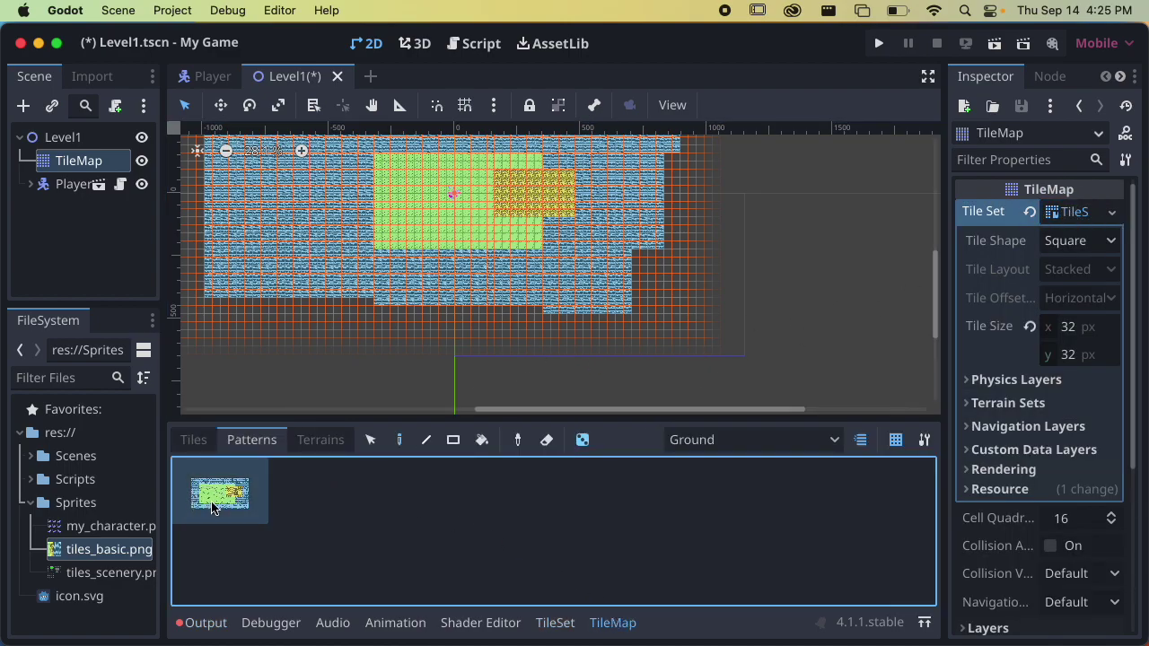
left_click_drag(611, 261, 713, 307)
left_click_drag(746, 268, 788, 305)
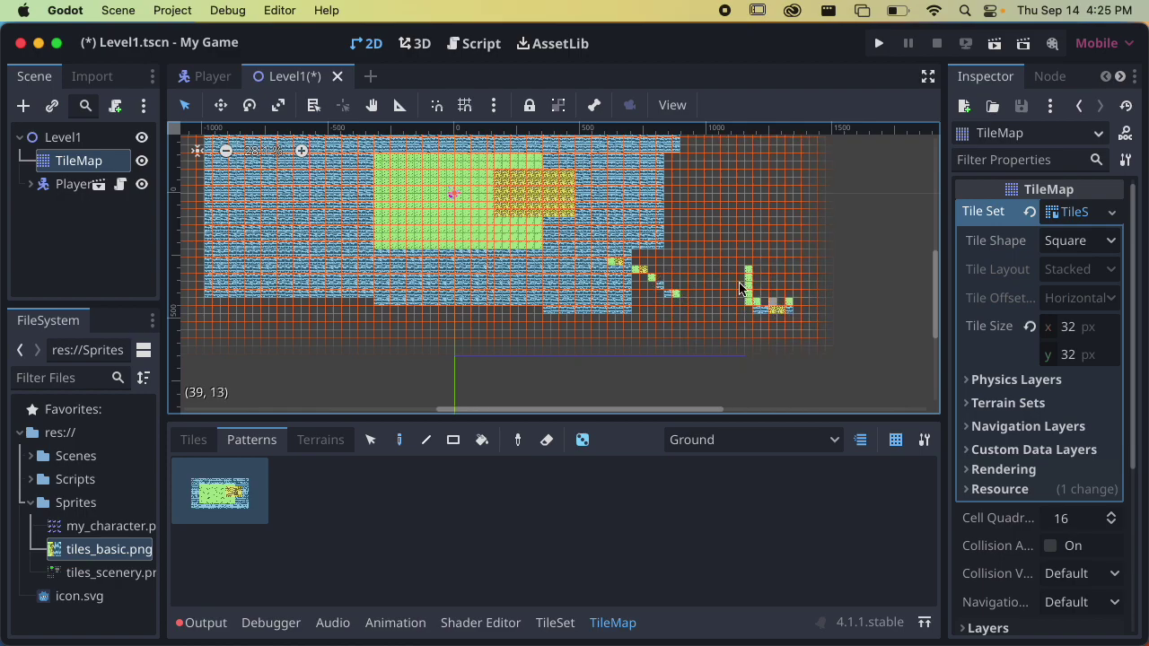
Step: Turn off random tile placement and stamp two copies of the island pattern, one right of and one below the original island
scroll(673, 277, "down", 3)
middle_click_drag(673, 277, 560, 274)
scroll(560, 274, "down", 1)
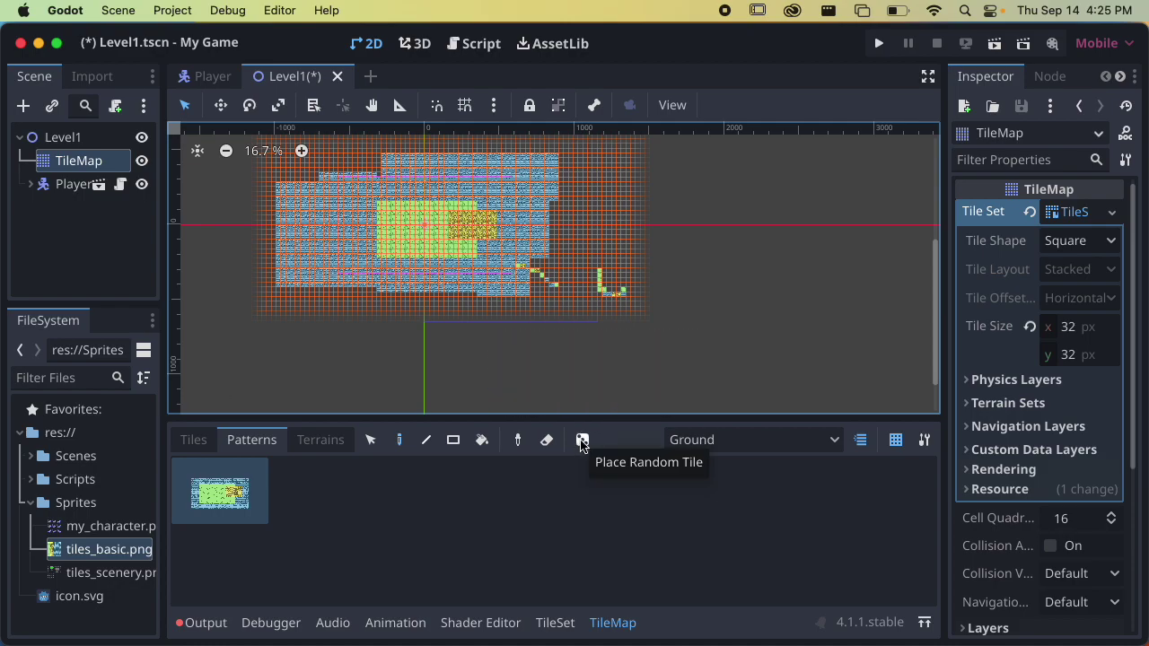
left_click(648, 233)
left_click(533, 334)
scroll(575, 278, "down", 3)
scroll(575, 278, "right", 4)
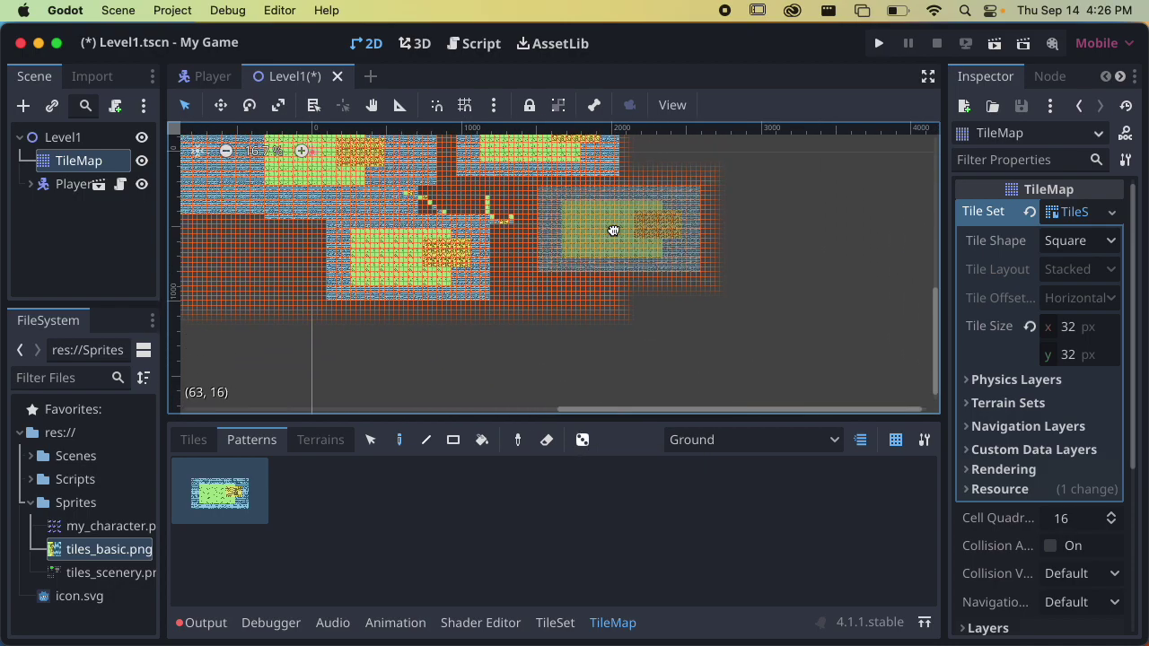
Step: Stamp five more island pattern copies: two on the map's left side, one far right and two along the bottom
scroll(613, 230, "left", 5)
scroll(601, 311, "up", 2)
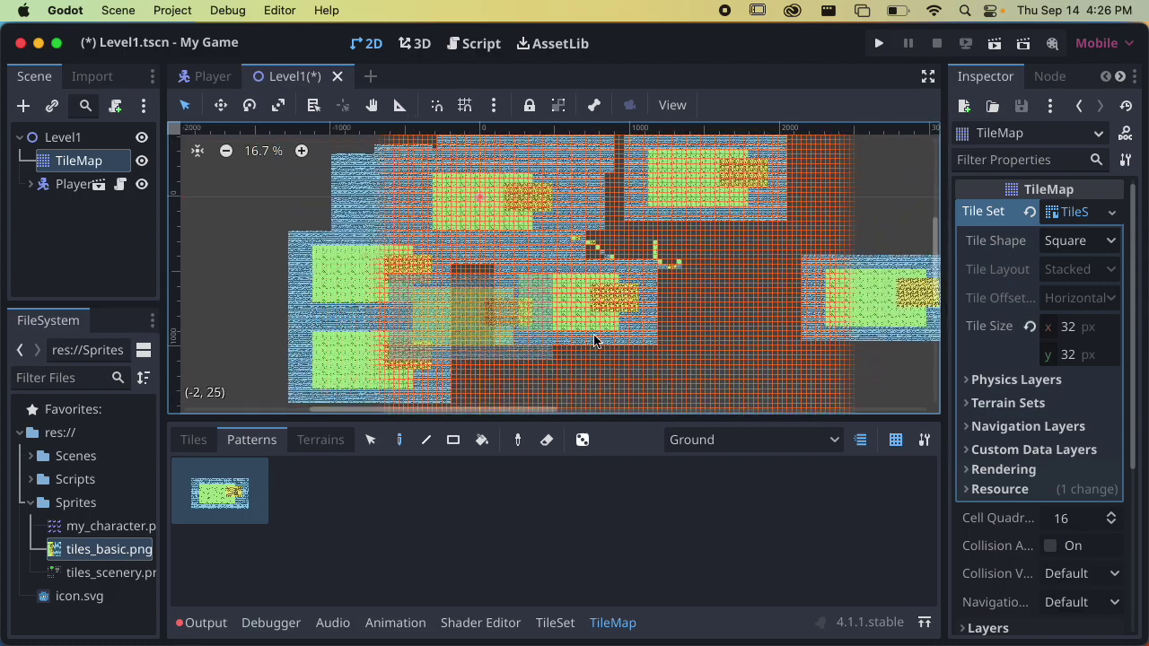
scroll(628, 287, "down", 4)
scroll(629, 288, "right", 3)
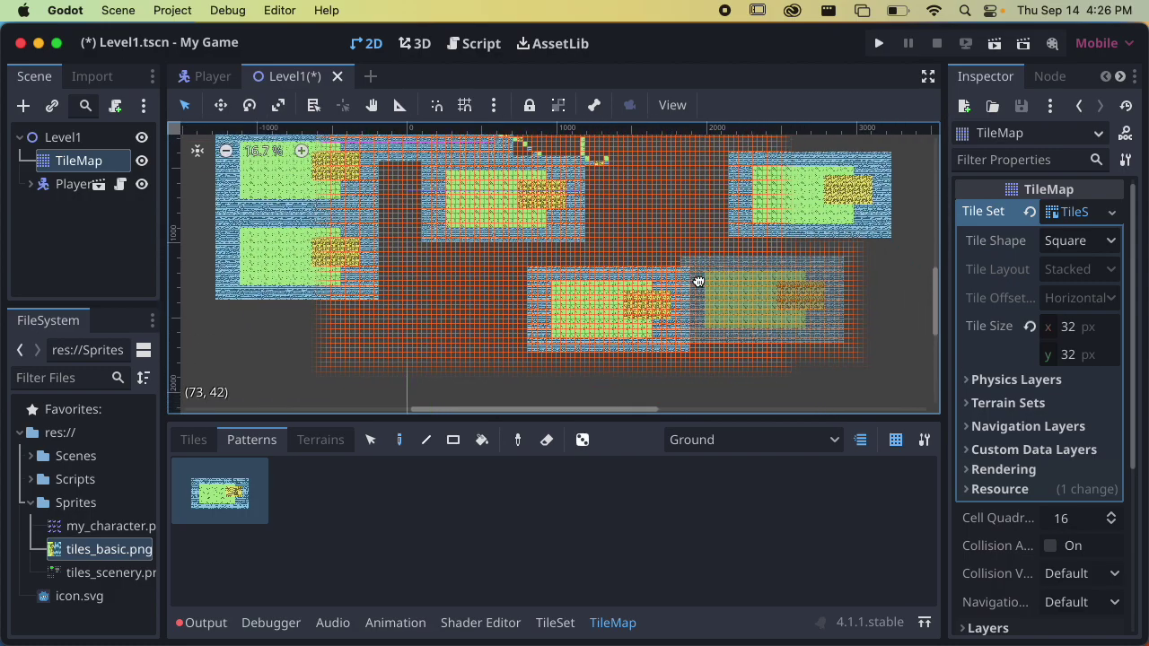
scroll(691, 288, "right", 2)
scroll(691, 288, "down", 1)
left_click(669, 269)
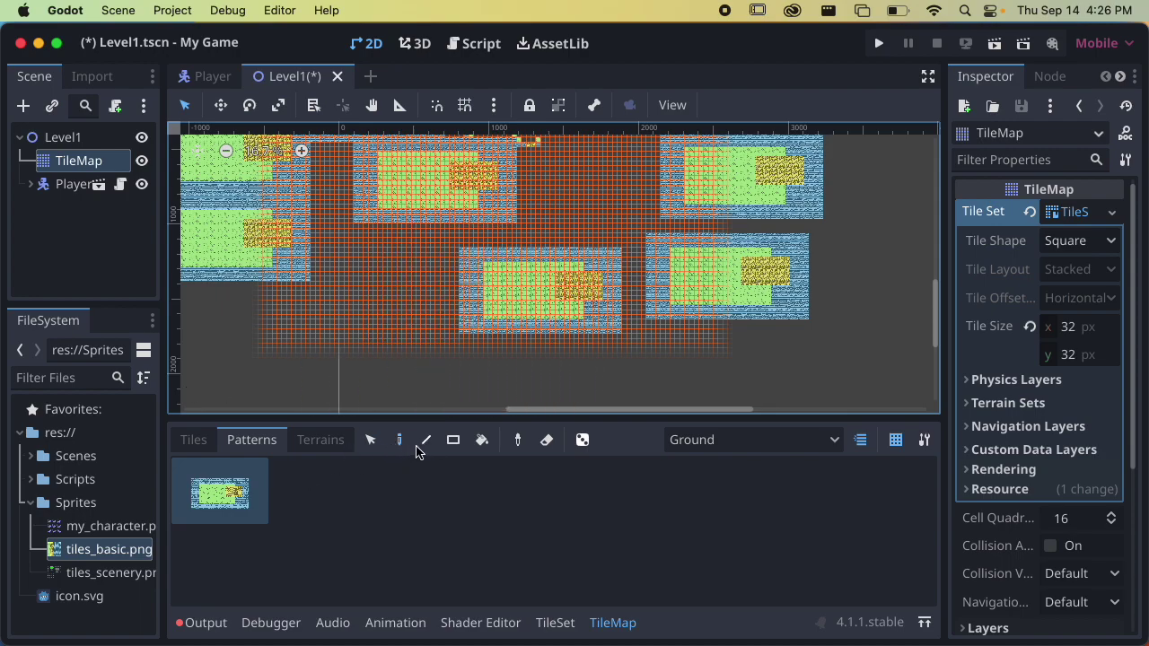
Step: Select the three water tiles and fill the gaps around and below the central island with rectangles of water
left_click(193, 441)
left_click_drag(654, 531, 754, 539)
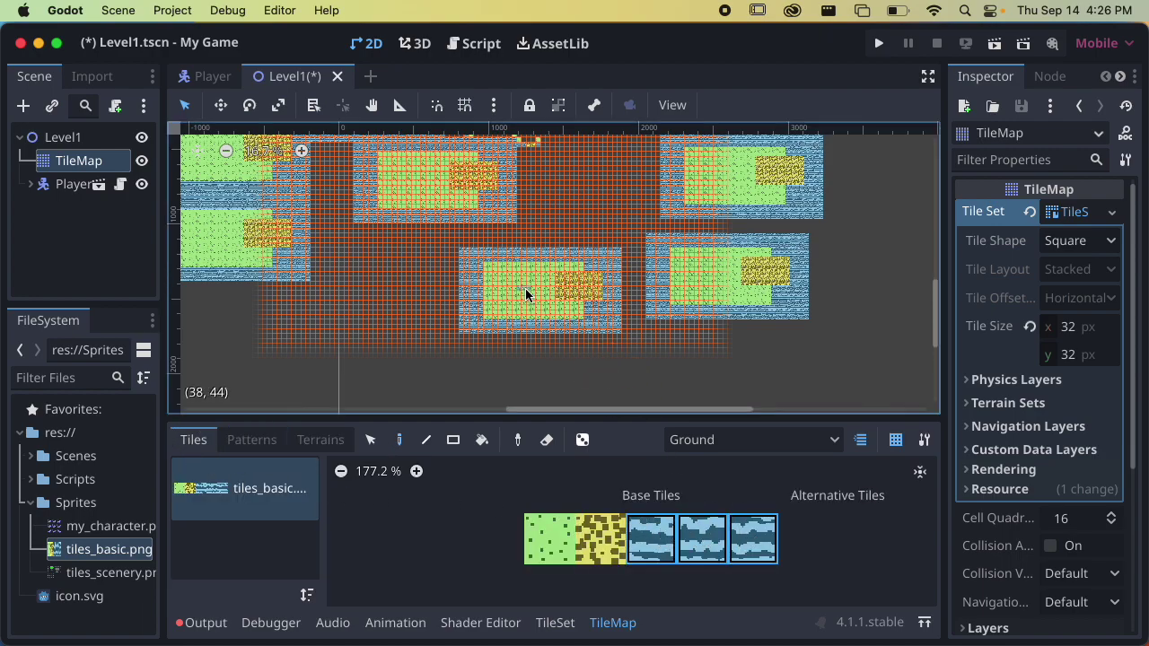
scroll(529, 258, "up", 4)
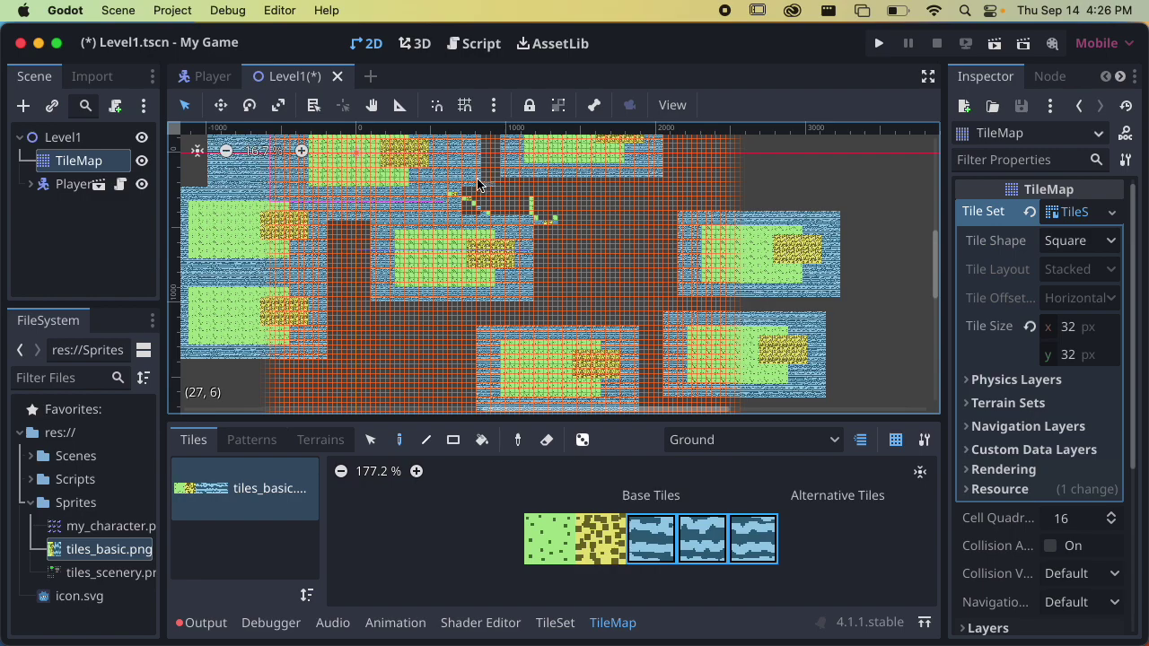
mouse_move(478, 184)
left_mouse_down()
mouse_move(638, 200)
mouse_move(684, 226)
left_mouse_up()
left_click_drag(531, 223, 675, 328)
left_click_drag(340, 308, 531, 324)
mouse_move(339, 231)
left_mouse_down()
mouse_move(386, 314)
mouse_move(500, 202)
mouse_move(465, 226)
mouse_move(458, 258)
mouse_move(575, 273)
left_mouse_up()
Step: Fill the remaining gaps between the lower islands, the right-hand islands and the two top islands with water tiles
scroll(500, 203, "down", 5)
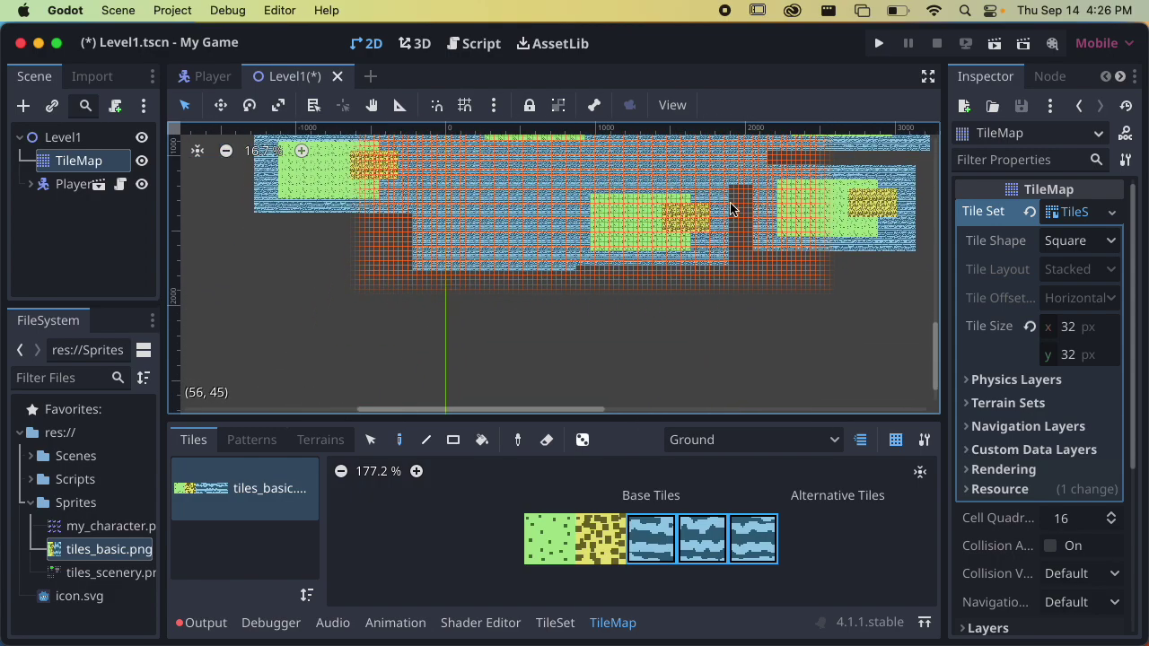
left_click_drag(731, 188, 765, 299)
mouse_move(727, 299)
middle_mouse_down()
mouse_move(718, 307)
mouse_move(593, 228)
middle_mouse_up()
mouse_move(592, 228)
left_mouse_down()
mouse_move(786, 233)
mouse_move(802, 254)
left_mouse_up()
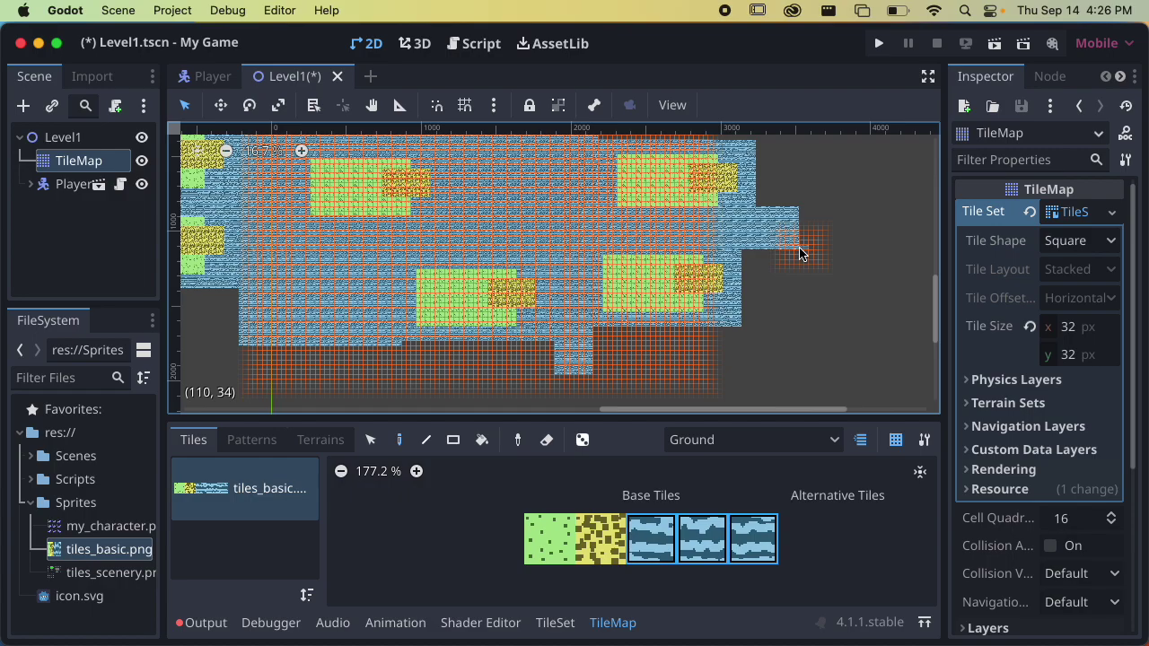
scroll(669, 258, "down", 2)
scroll(558, 280, "left", 5)
scroll(530, 243, "up", 1)
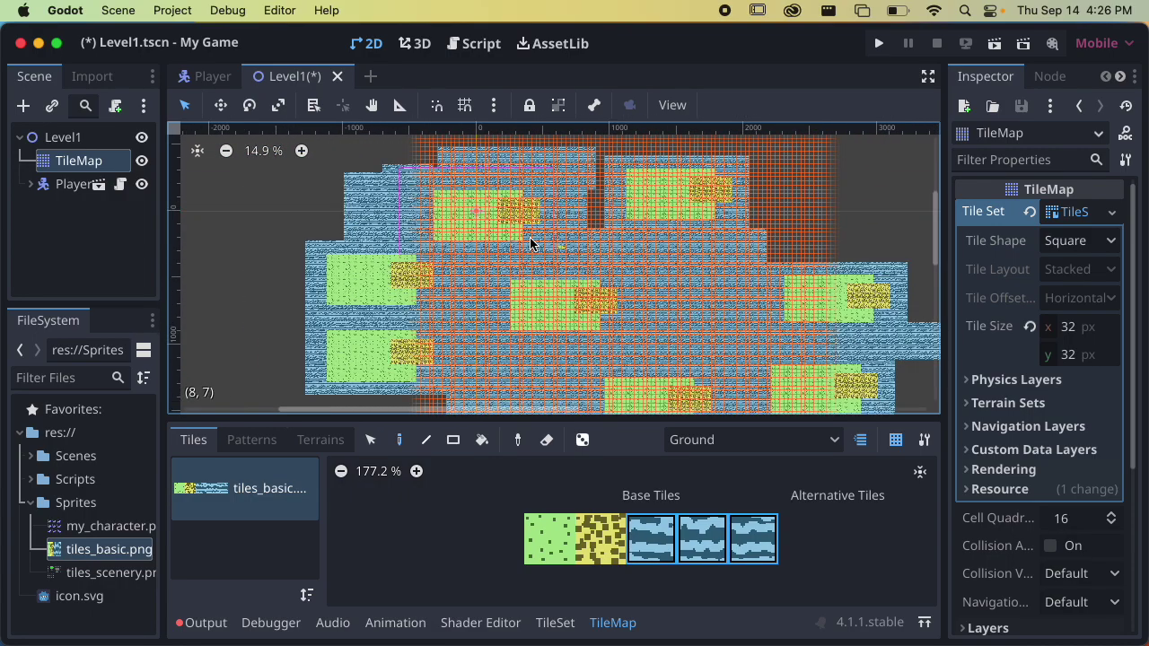
left_click_drag(580, 151, 615, 242)
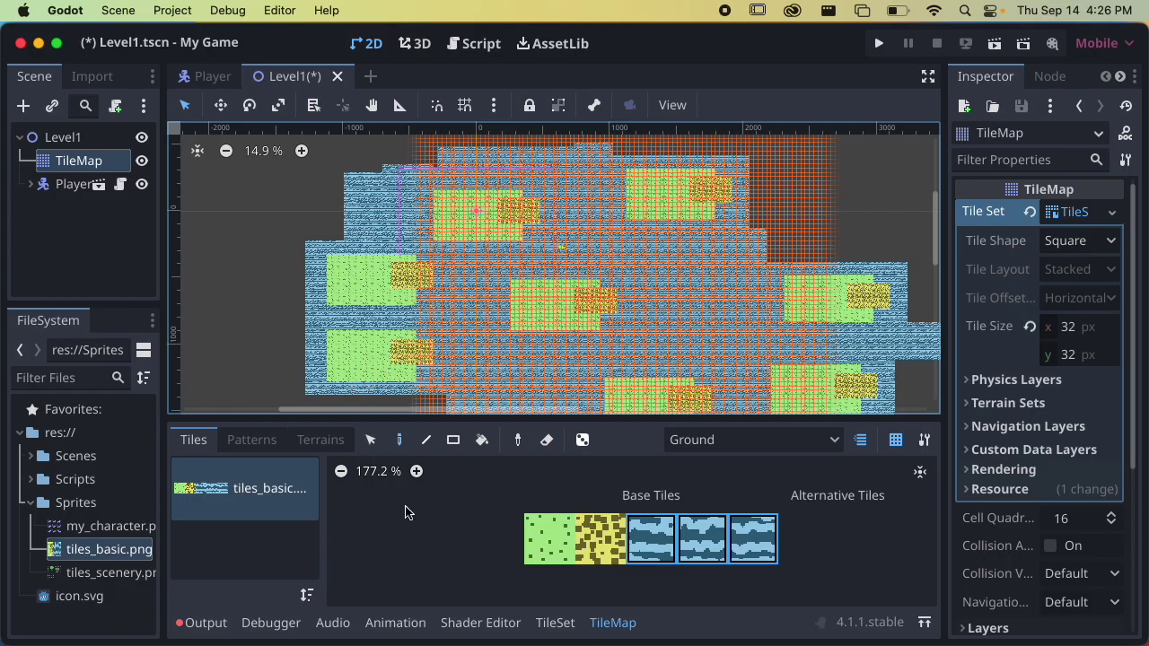
Step: Switch to the tile selection tool, then test-run the current scene by moving the cat onto the water above the grass and back
scroll(434, 323, "up", 10)
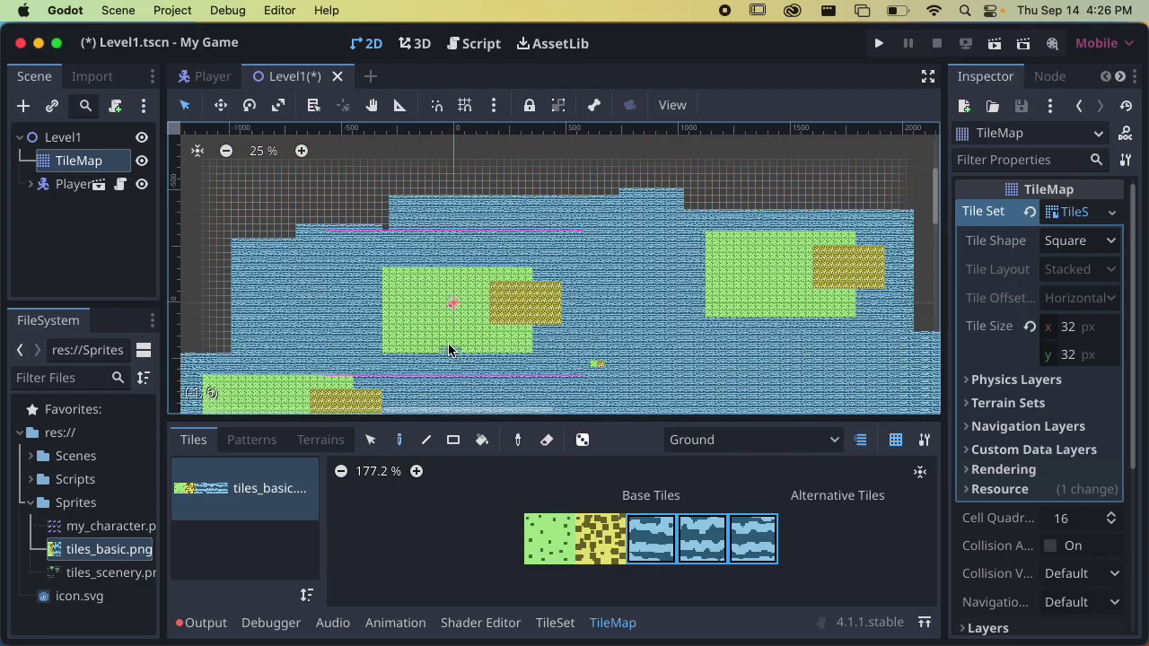
scroll(452, 329, "up", 1)
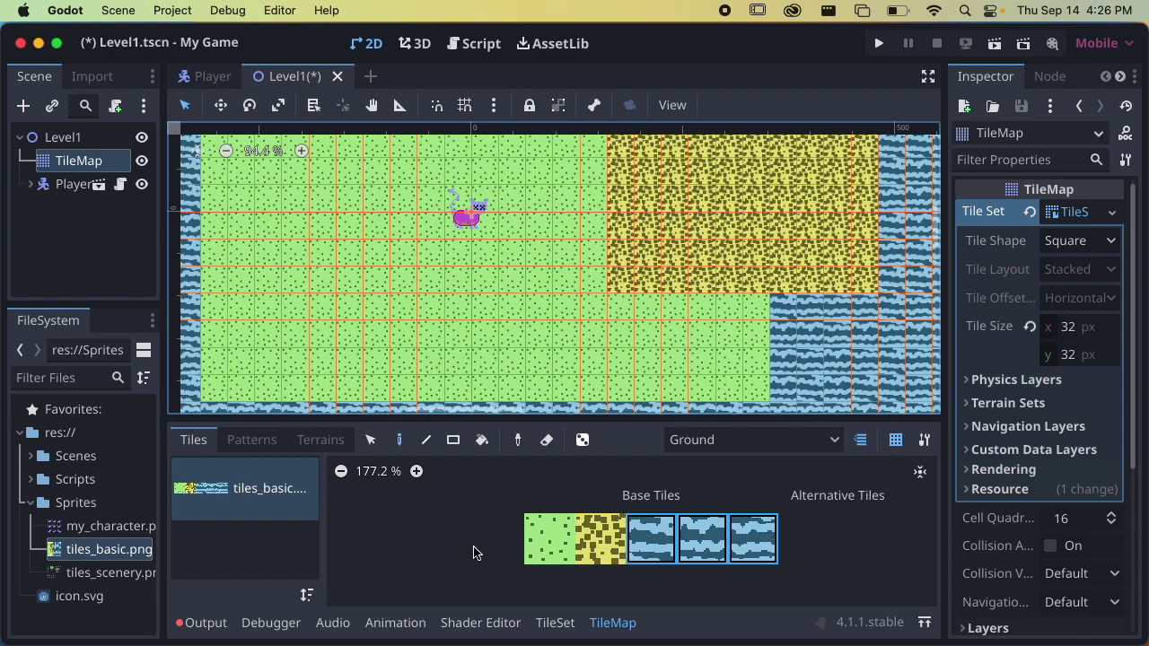
scroll(539, 303, "down", 4)
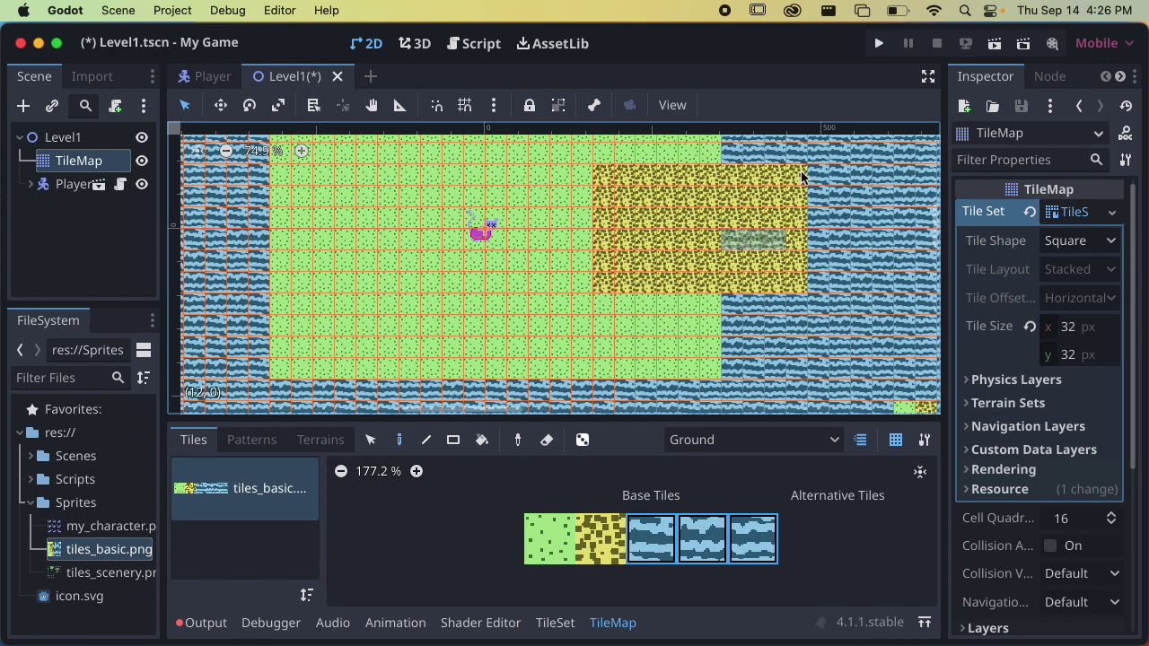
left_click(368, 439)
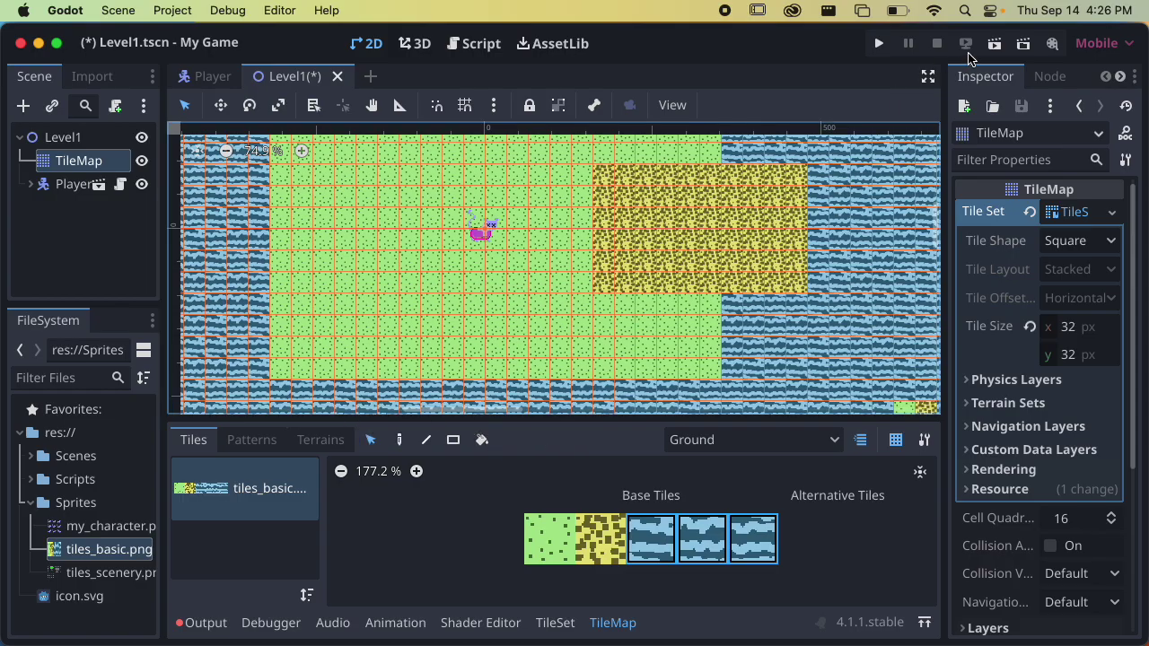
left_click(994, 43)
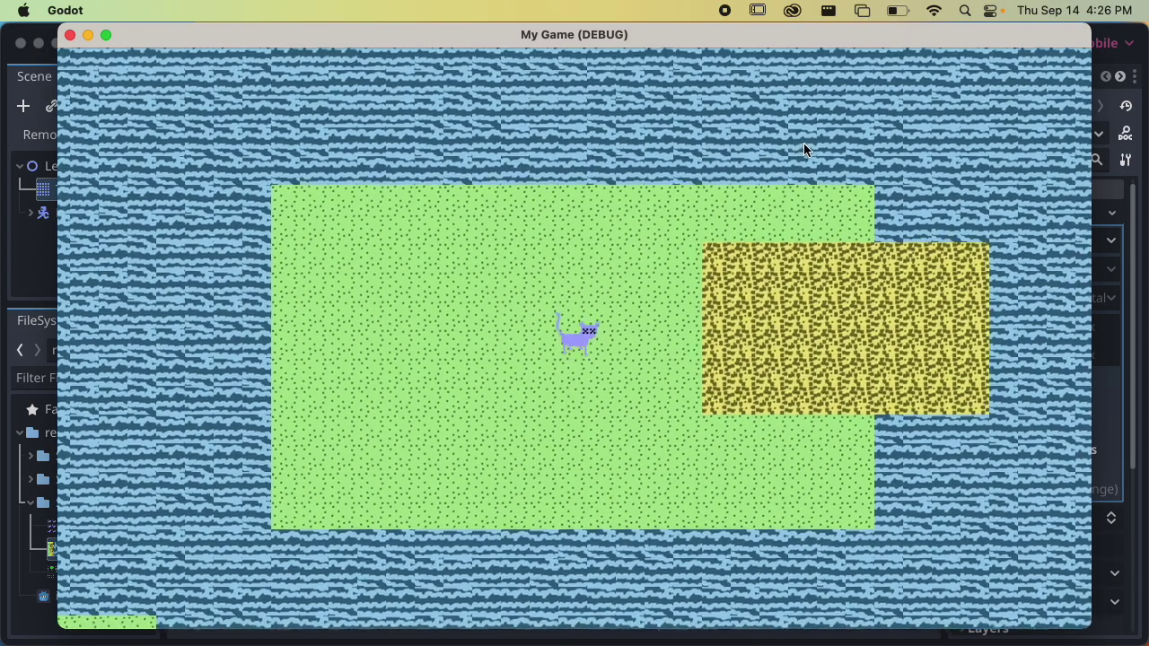
key("Up")
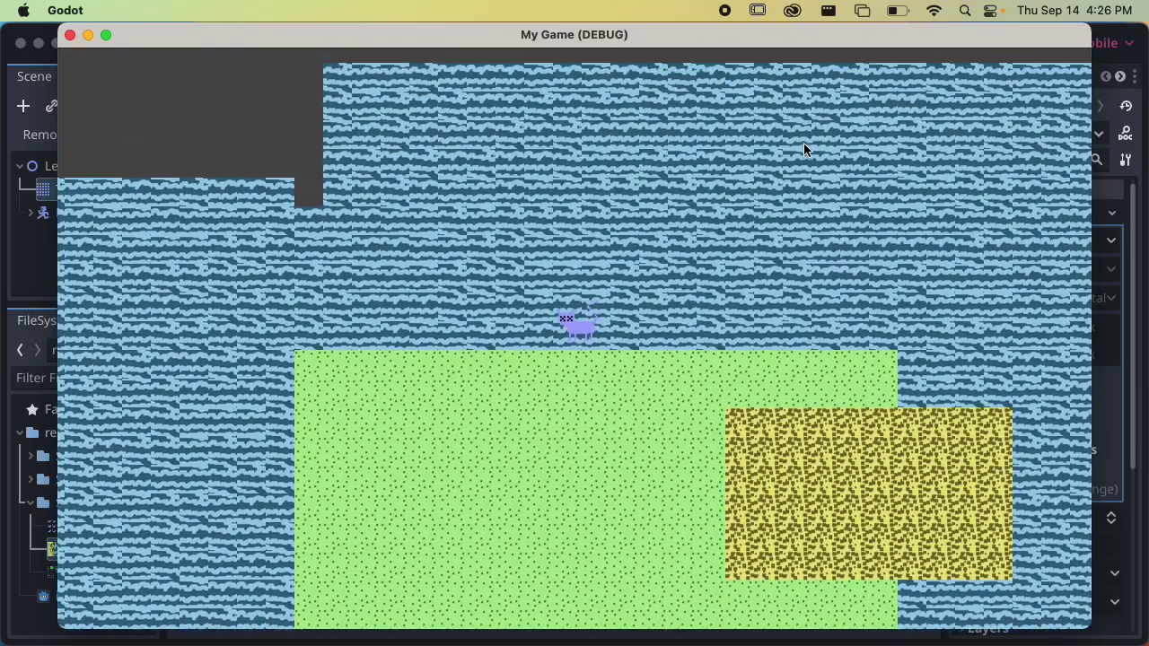
key("Down")
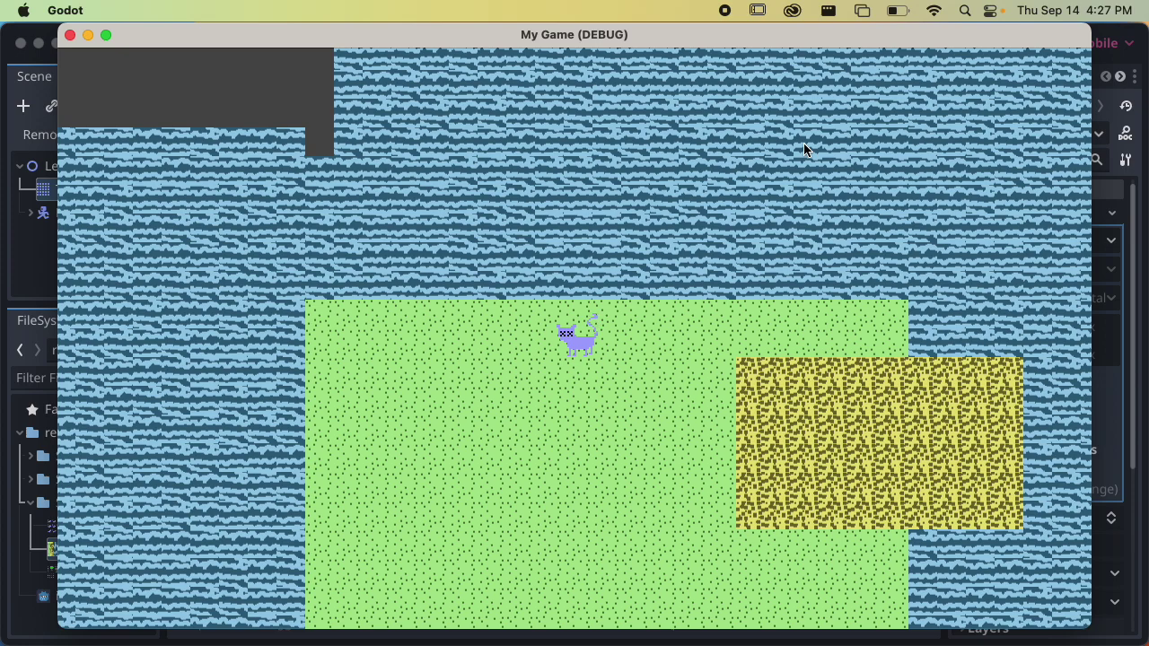
left_click(70, 34)
Step: Examine the collision shape on the cat in the Player scene and return to the Level1 scene
left_click(213, 76)
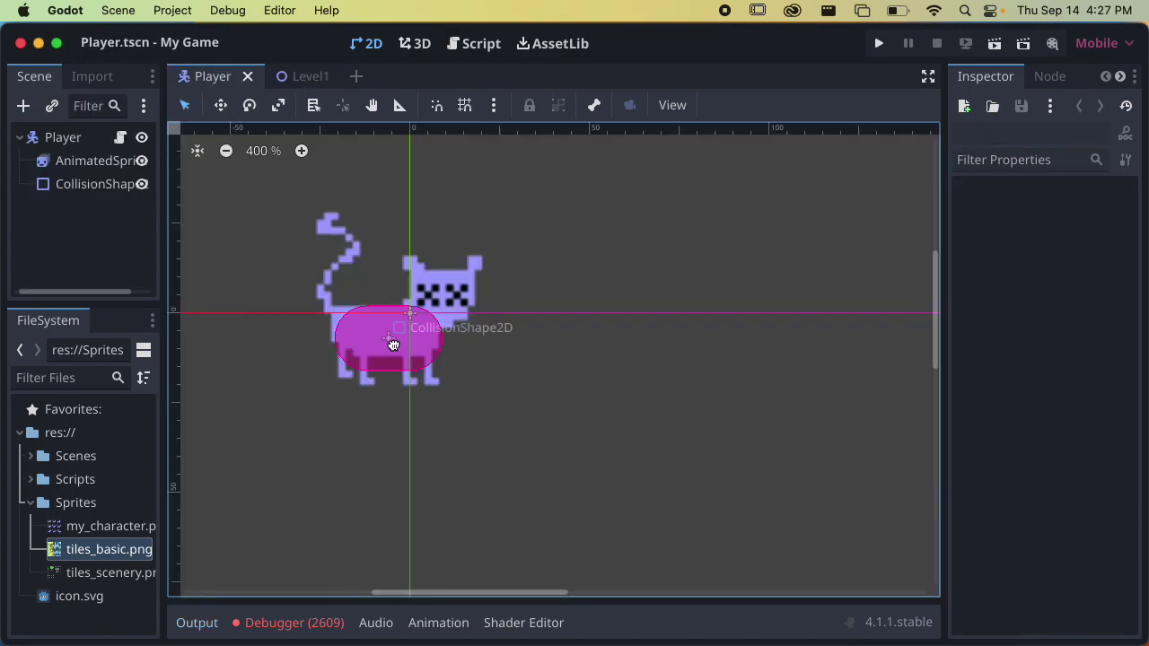
scroll(474, 351, "up", 2)
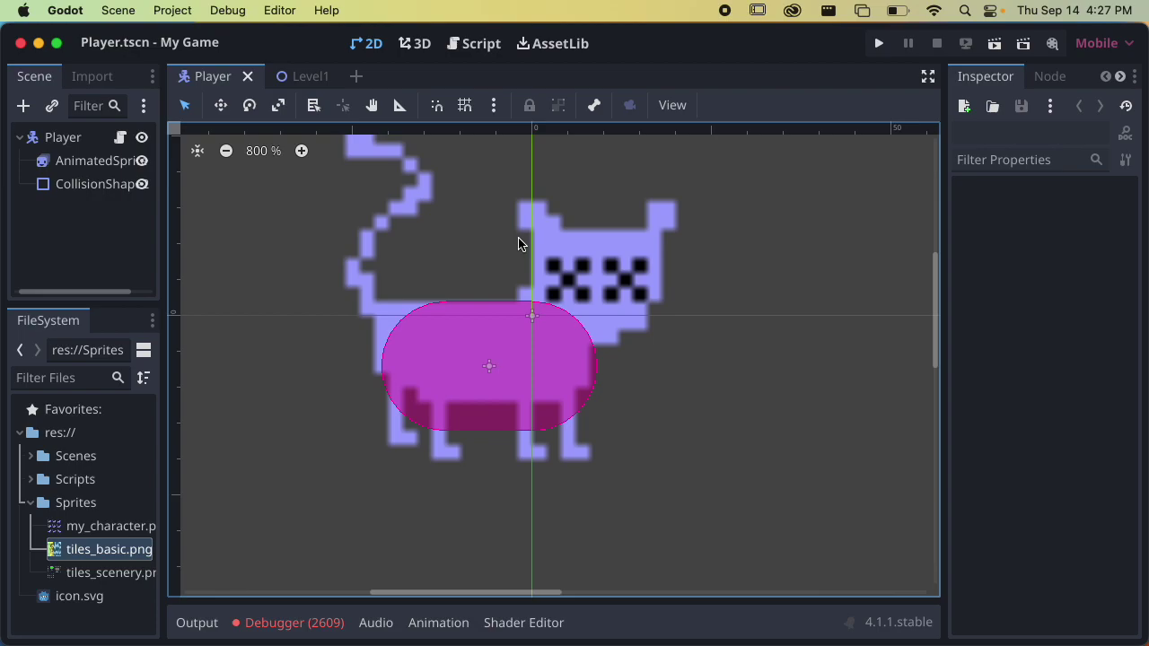
left_click(310, 76)
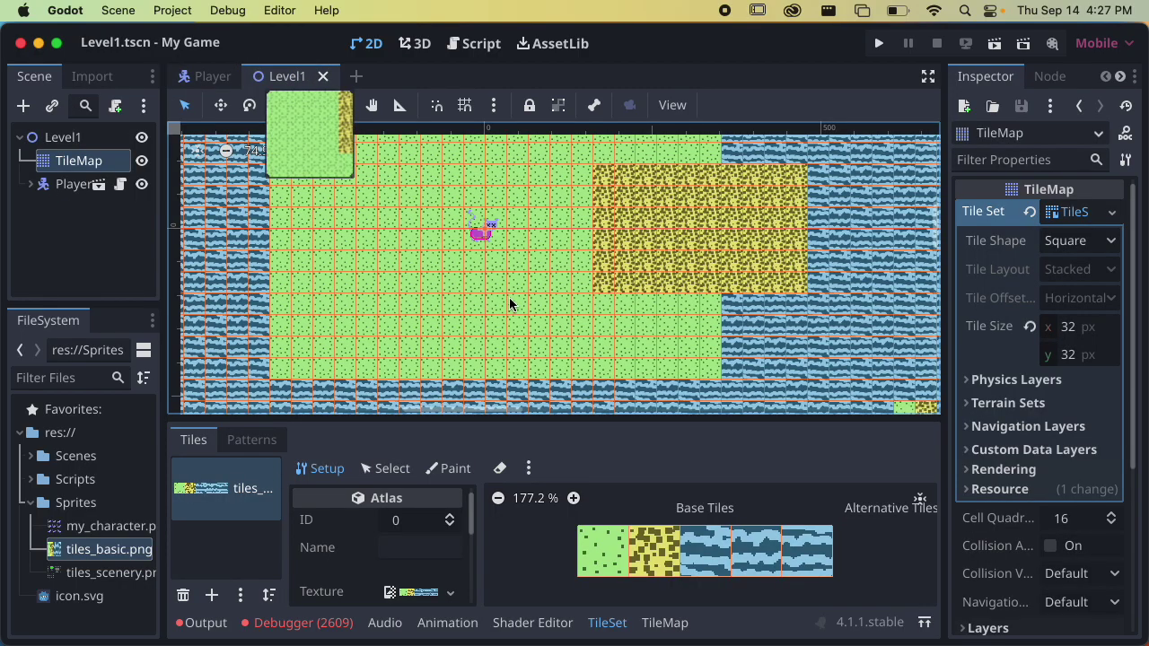
Step: Enlarge the TileSet editor and the Inspector, and add a physics layer to the TileMap's tile set
scroll(509, 303, "down", 3)
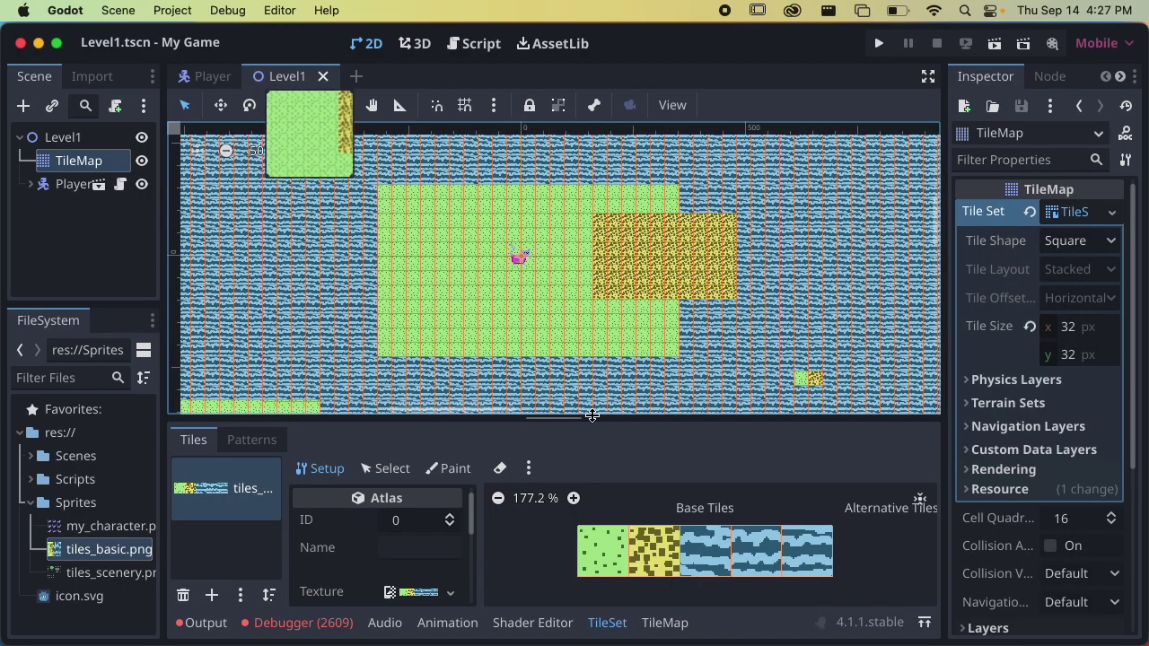
left_click_drag(592, 416, 613, 289)
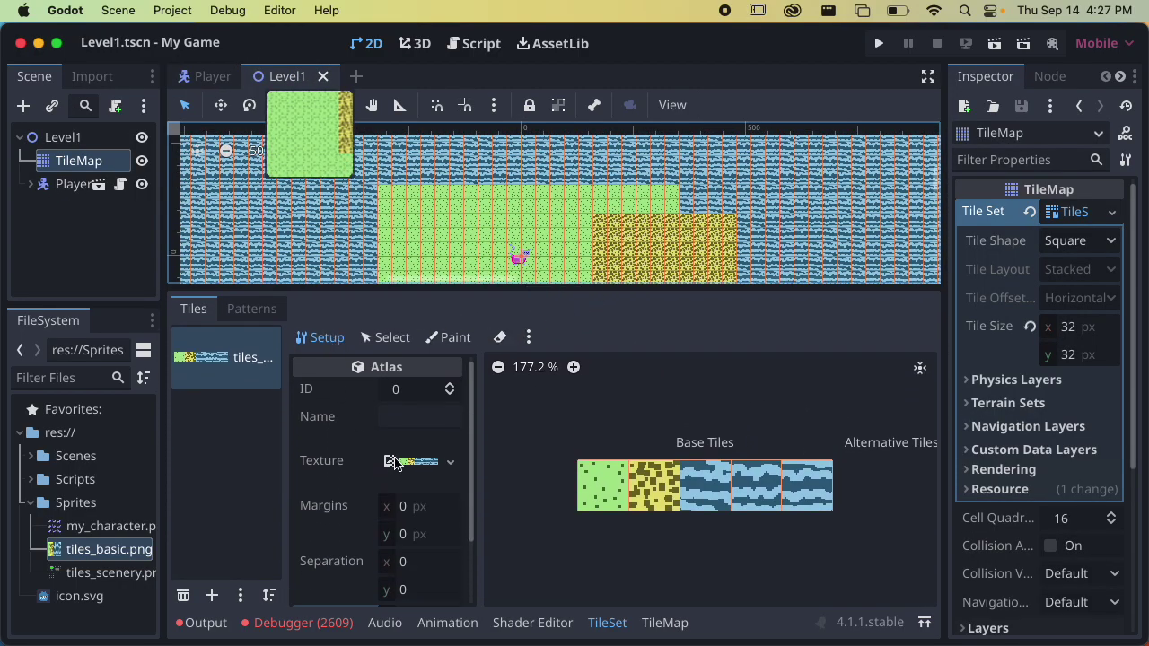
left_click(608, 623)
left_click(616, 626)
left_click_drag(948, 299, 823, 312)
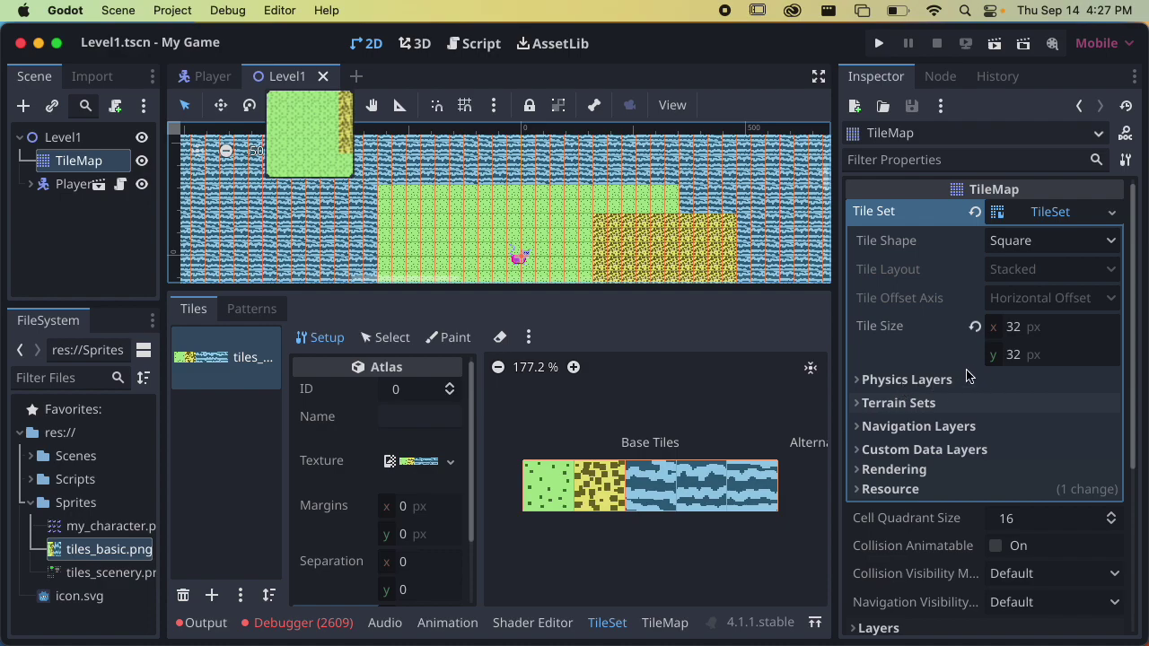
left_click(896, 382)
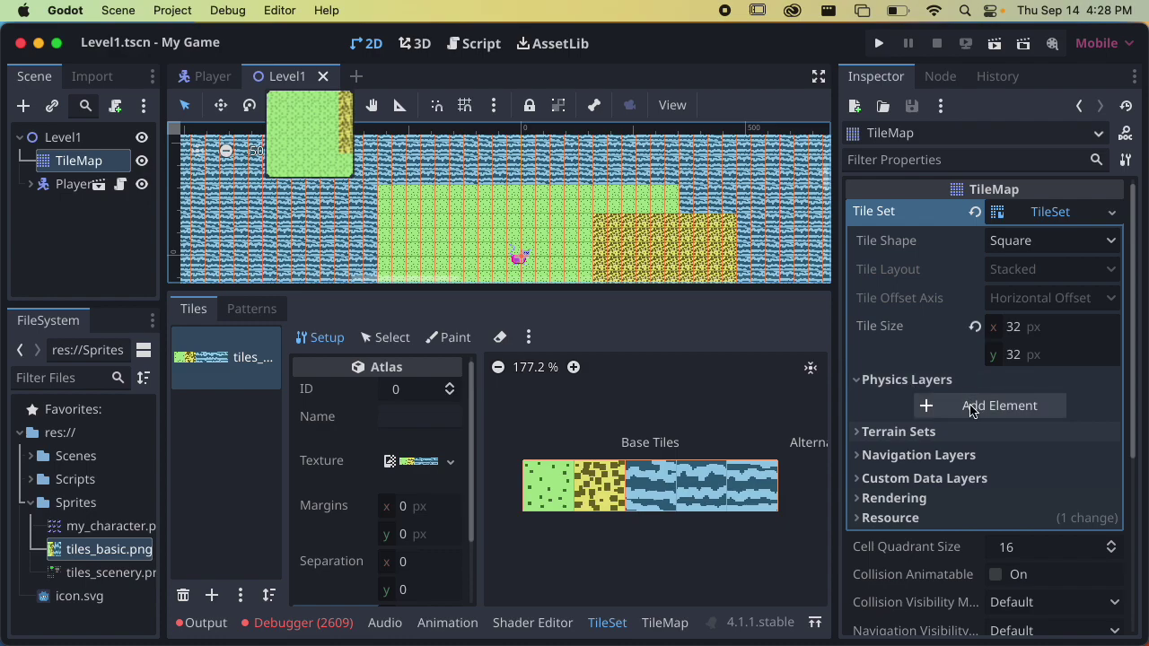
left_click(1011, 409)
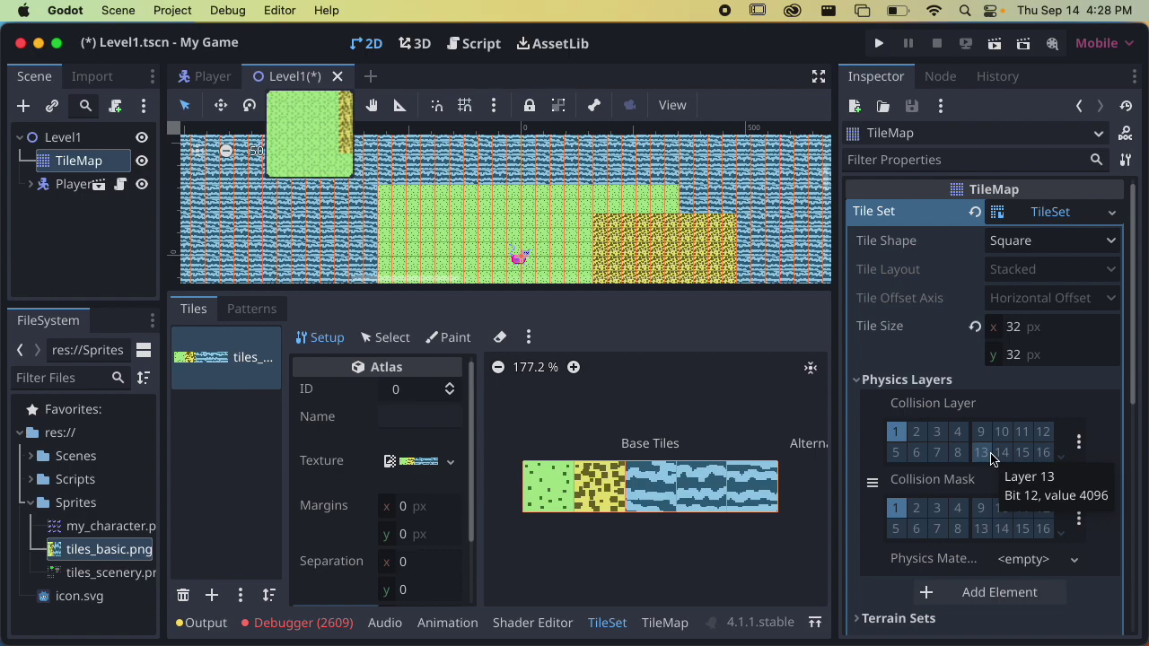
Step: Edit the 2D physics layer names and name layer 1 "Player"
left_click(1080, 443)
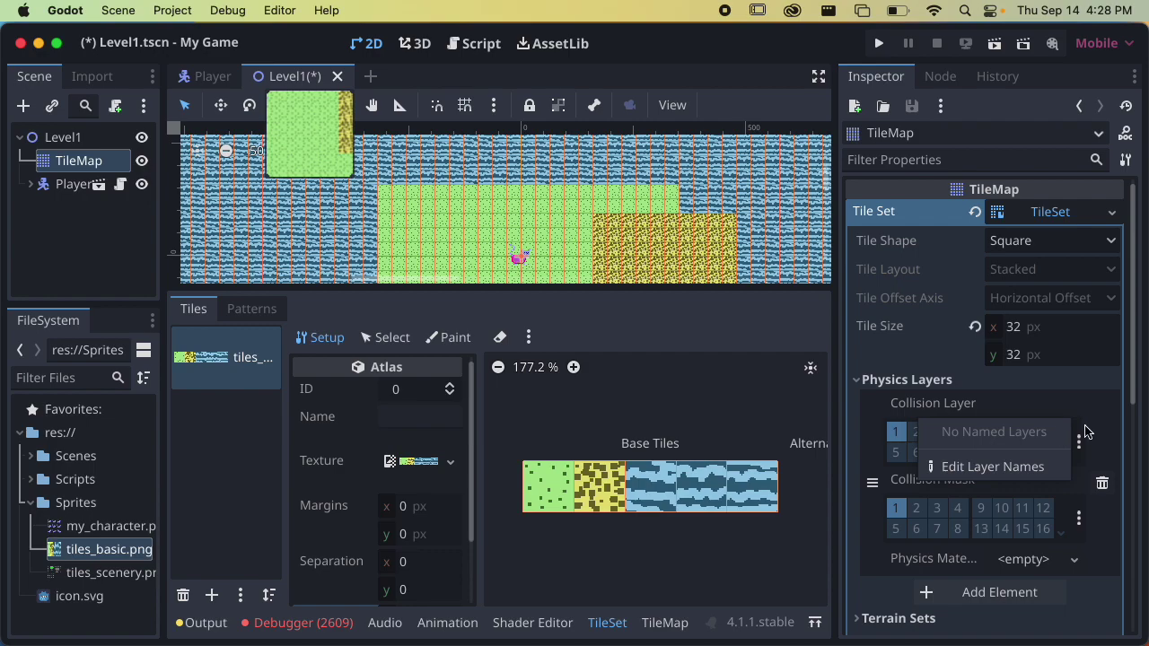
left_click(1082, 439)
left_click(1082, 442)
left_click(1035, 470)
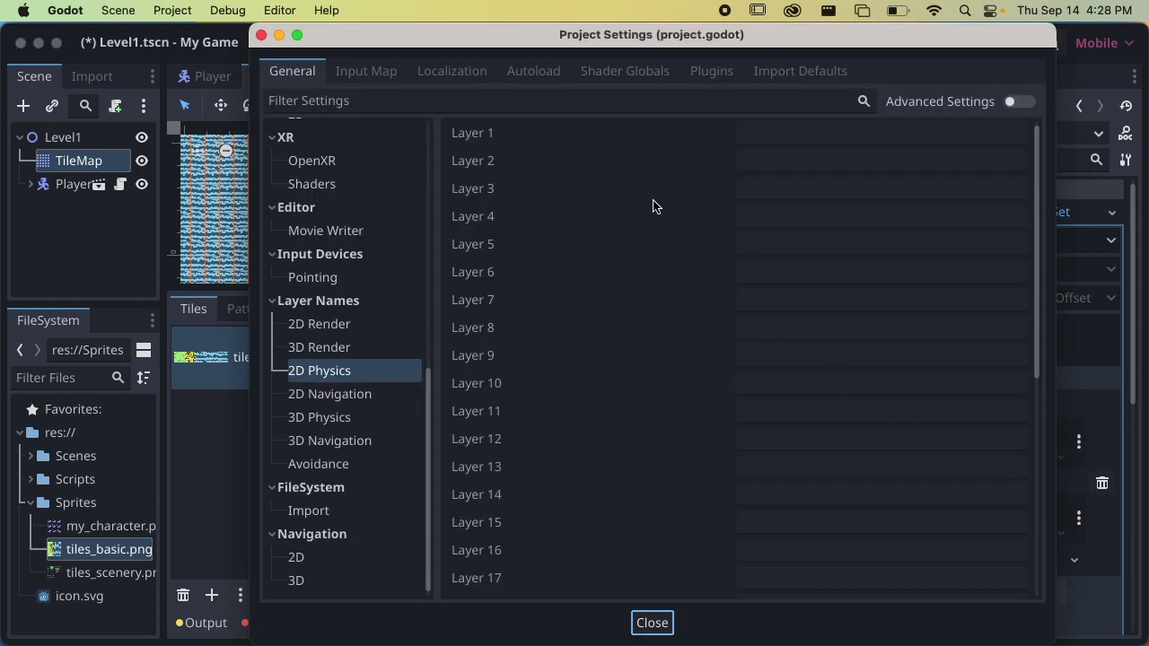
left_click(760, 135)
type("Player")
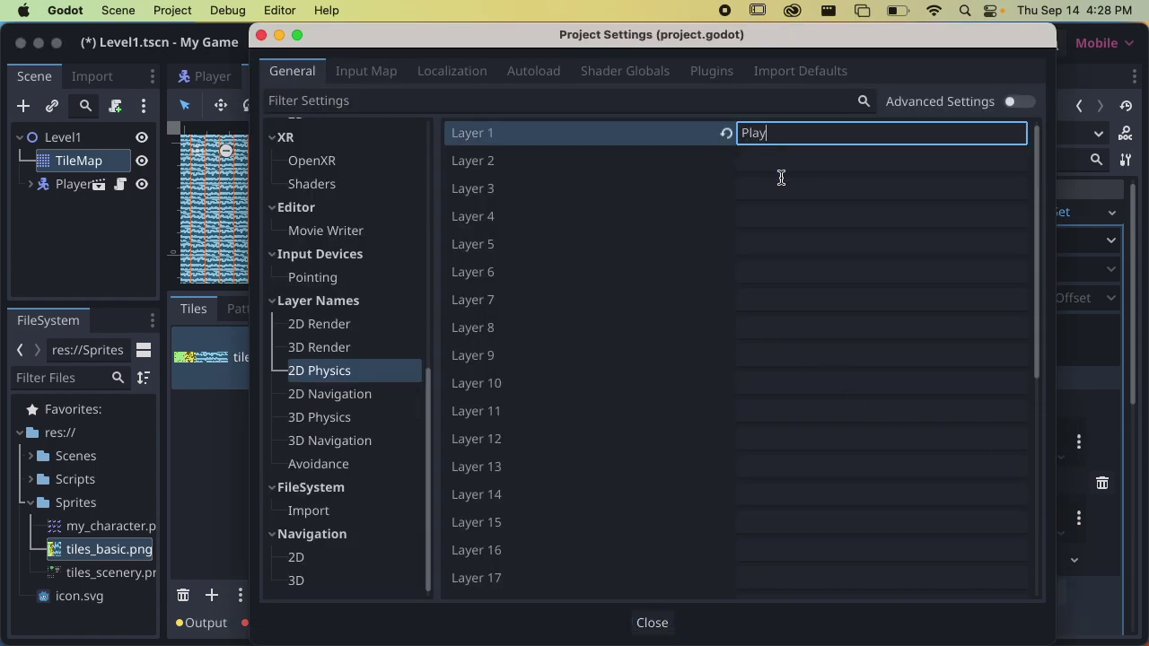
left_click(655, 622)
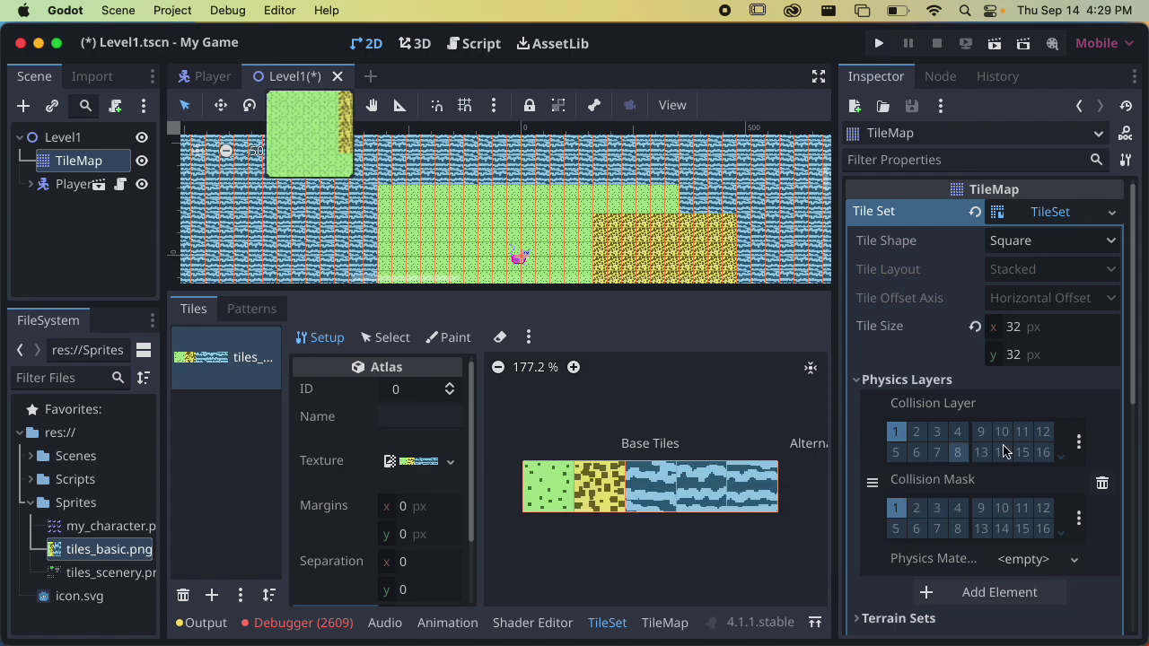
Step: Name 2D physics layer 2 "Tiles" in the project settings
left_click(1079, 443)
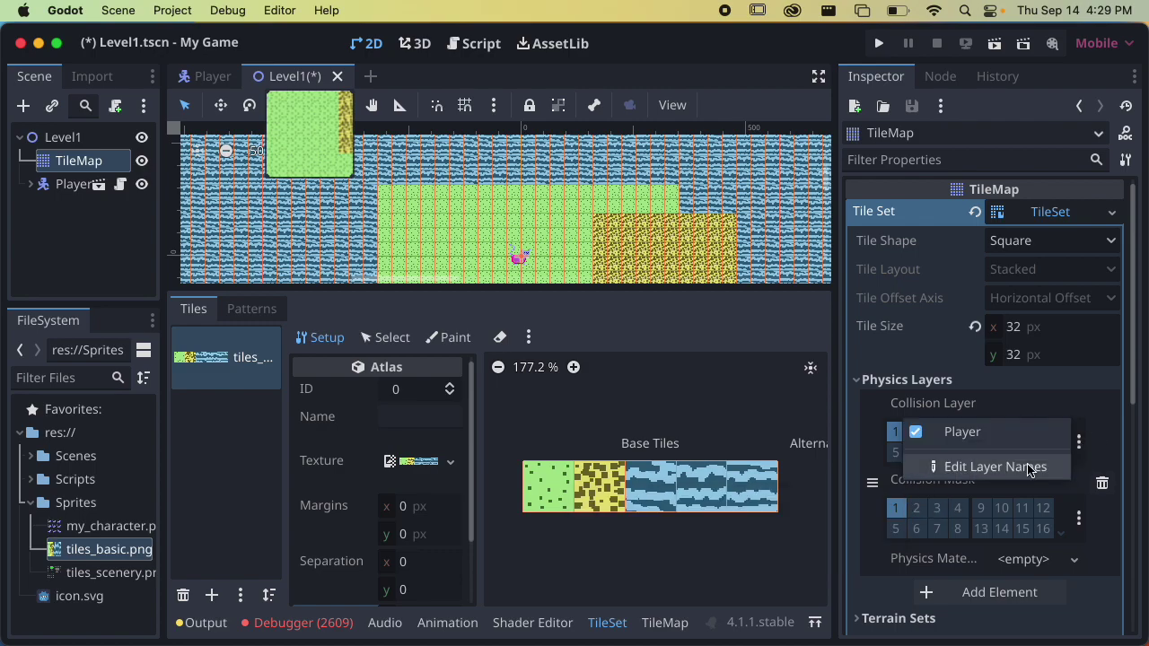
left_click(964, 467)
left_click(781, 163)
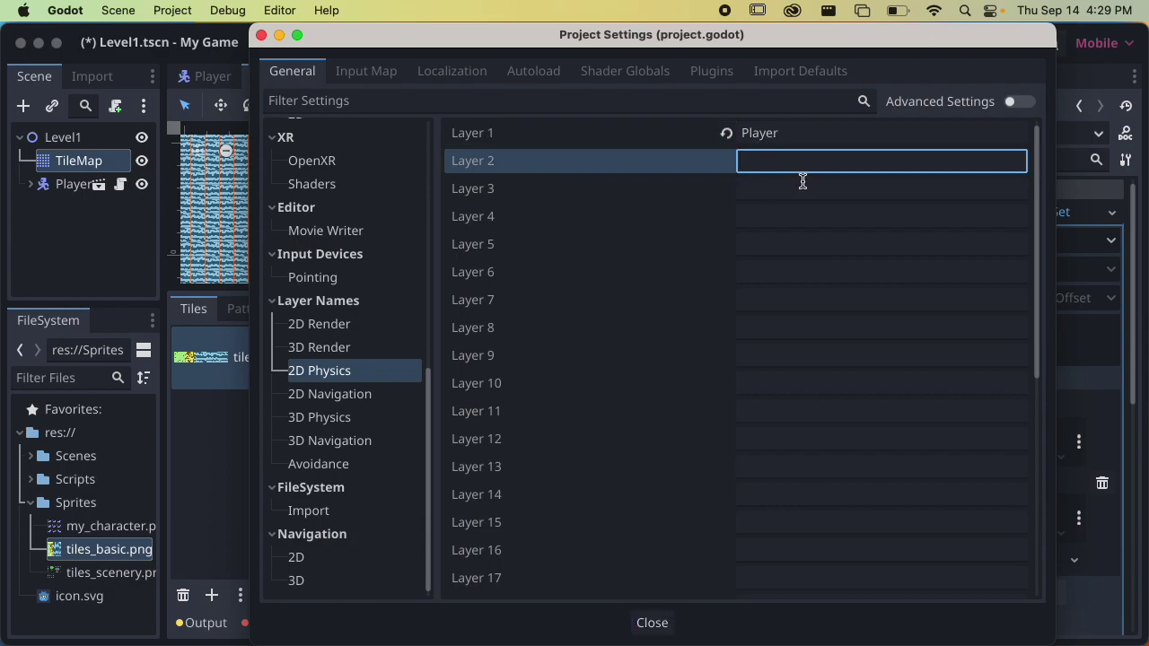
type("Tiles")
left_click(662, 622)
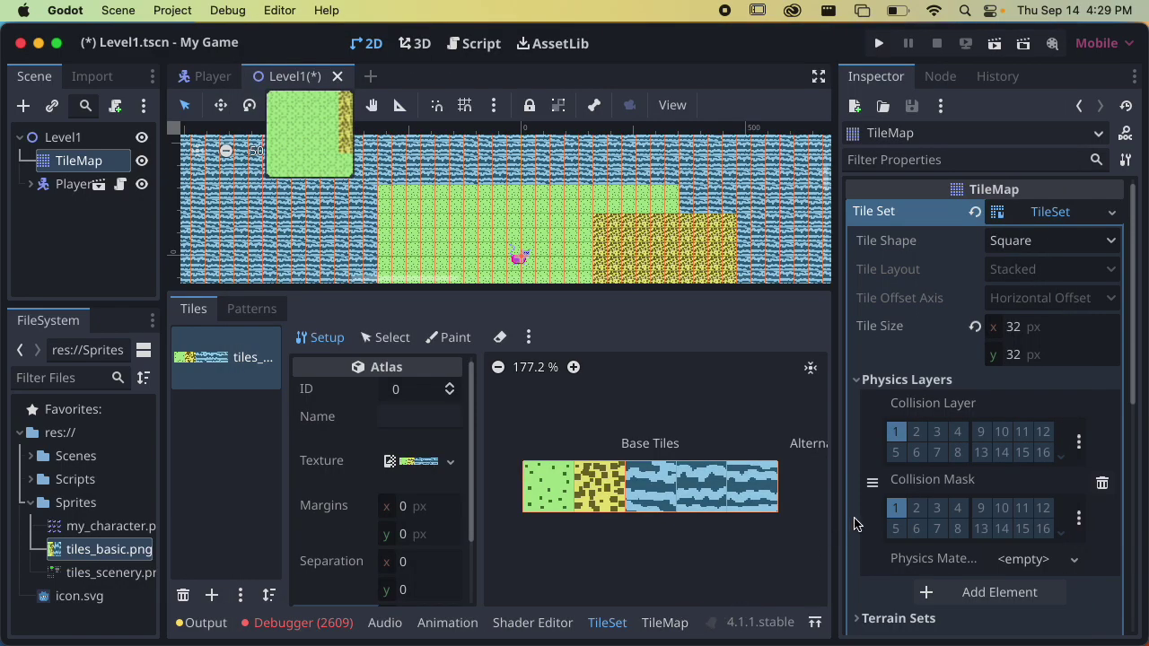
Step: Set the tile set's collision layer to 2 (Tiles) only, check the named layers of its collision mask, and save the Level1 scene
left_click(916, 432)
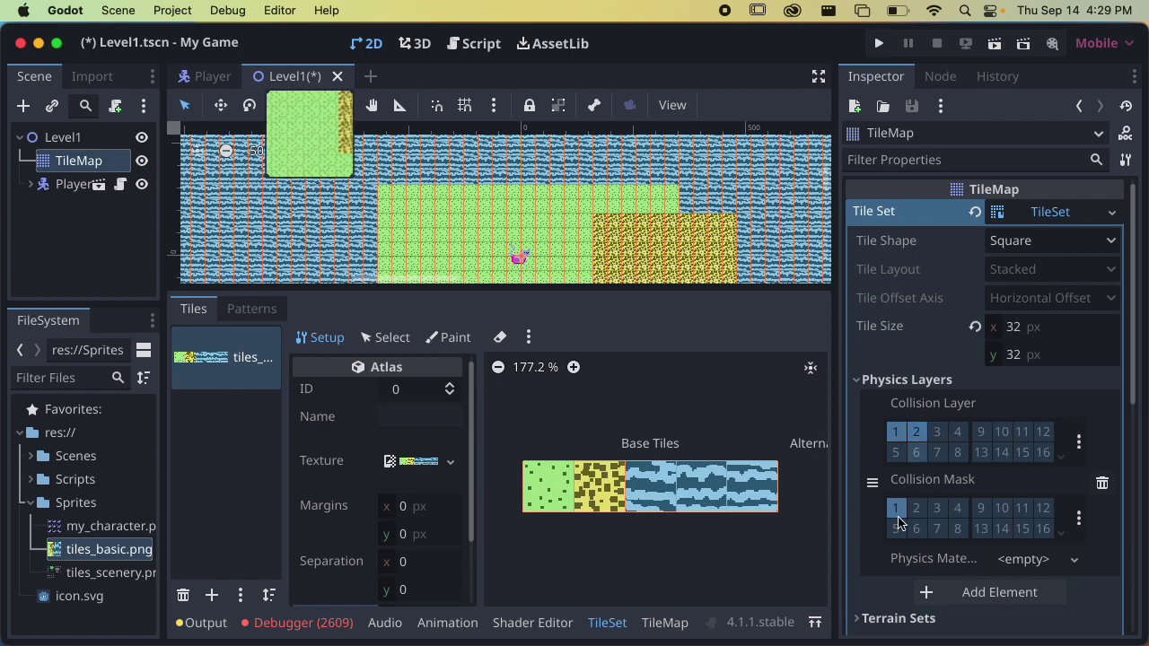
left_click(897, 434)
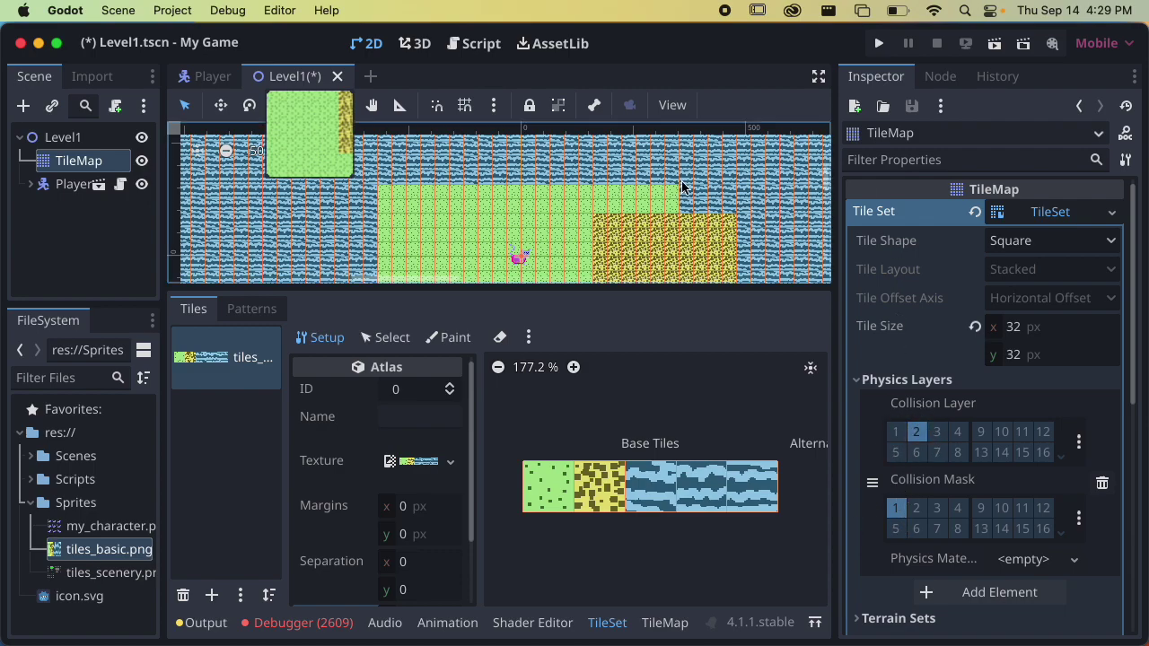
left_click(1082, 443)
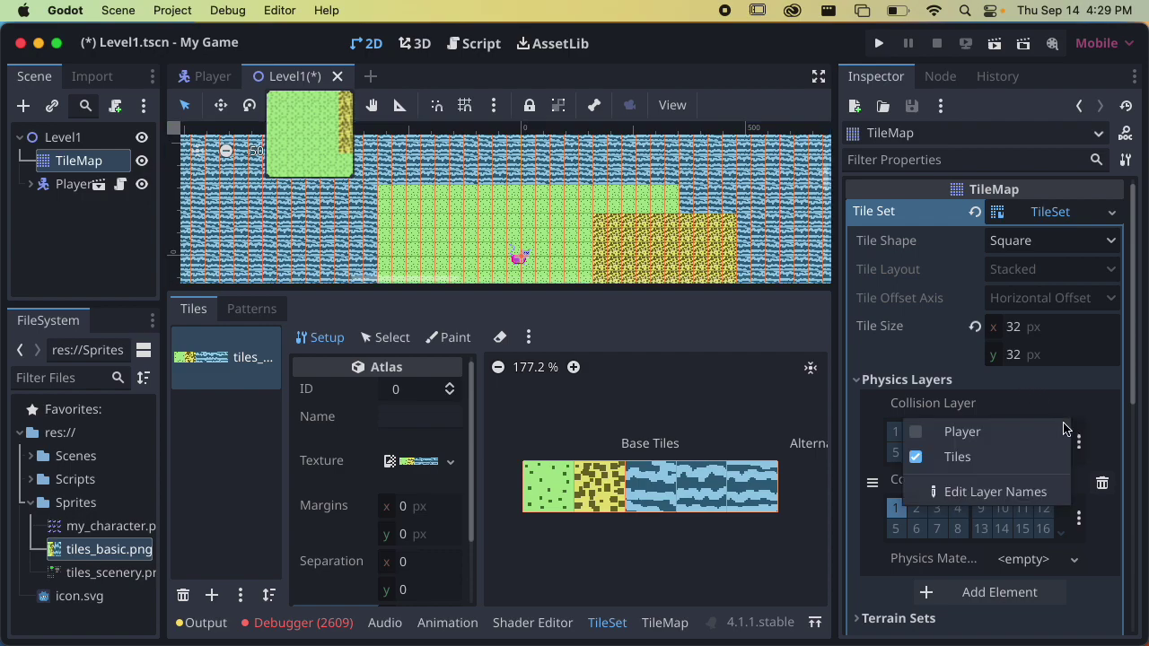
left_click(1078, 444)
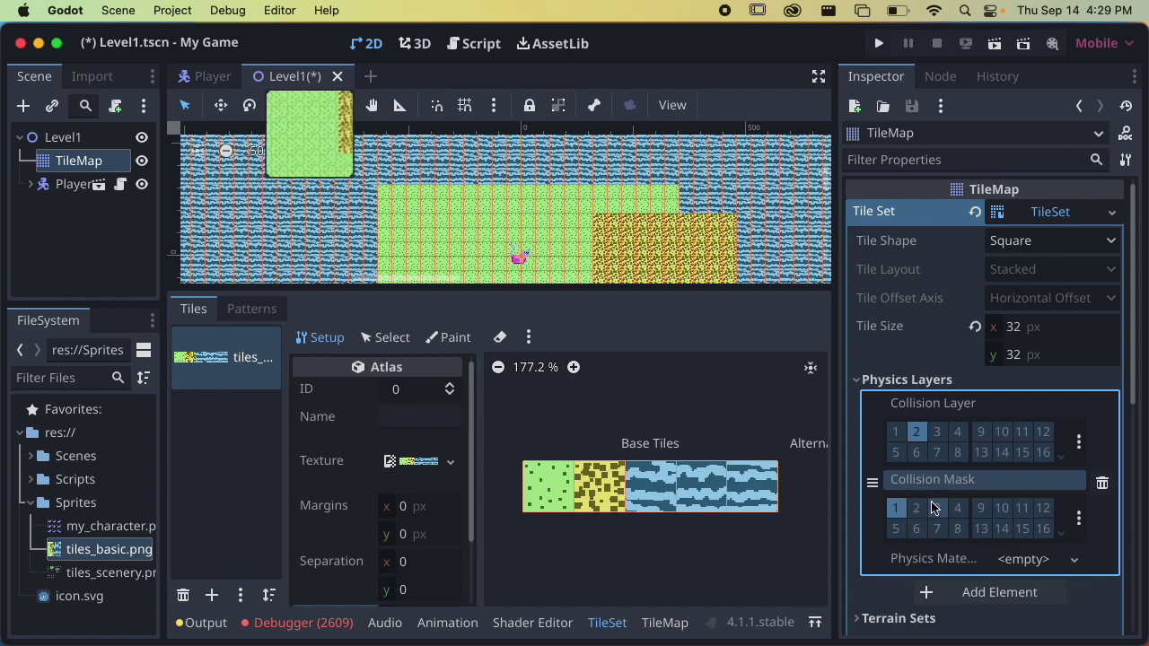
left_click(1078, 519)
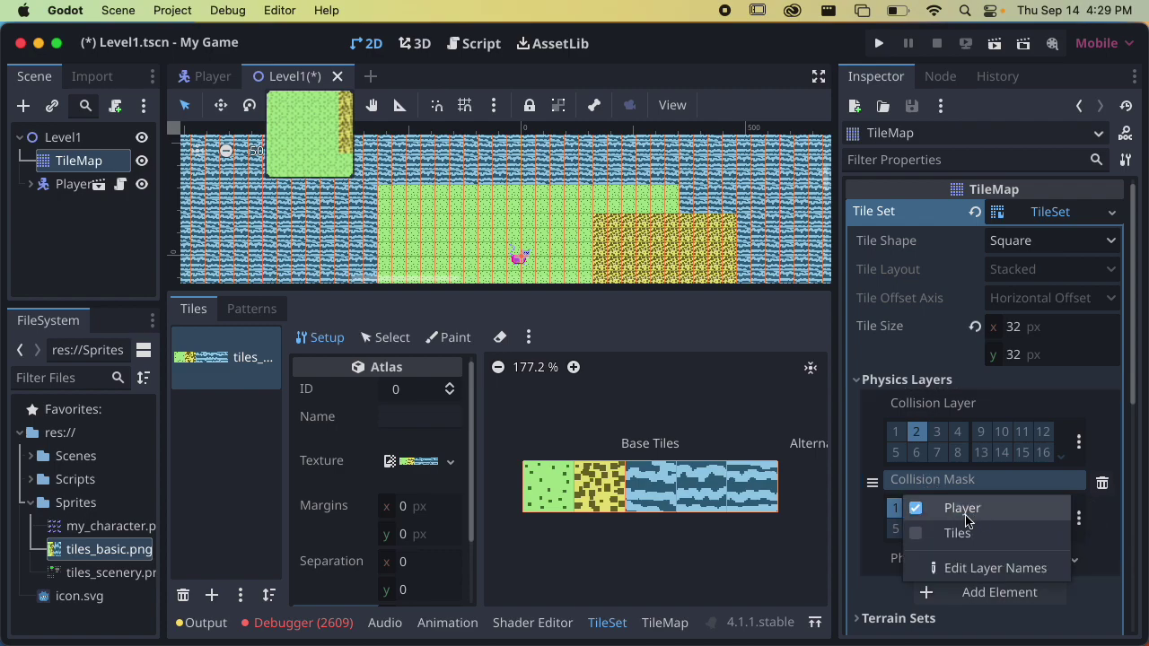
key("Escape")
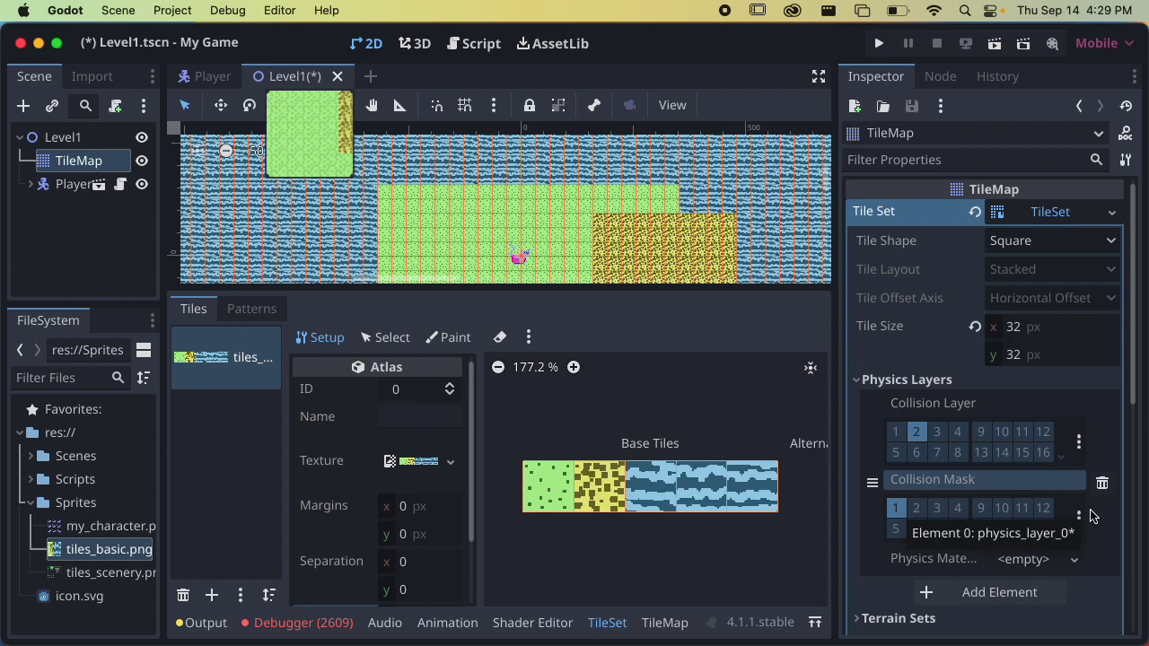
key("super+s")
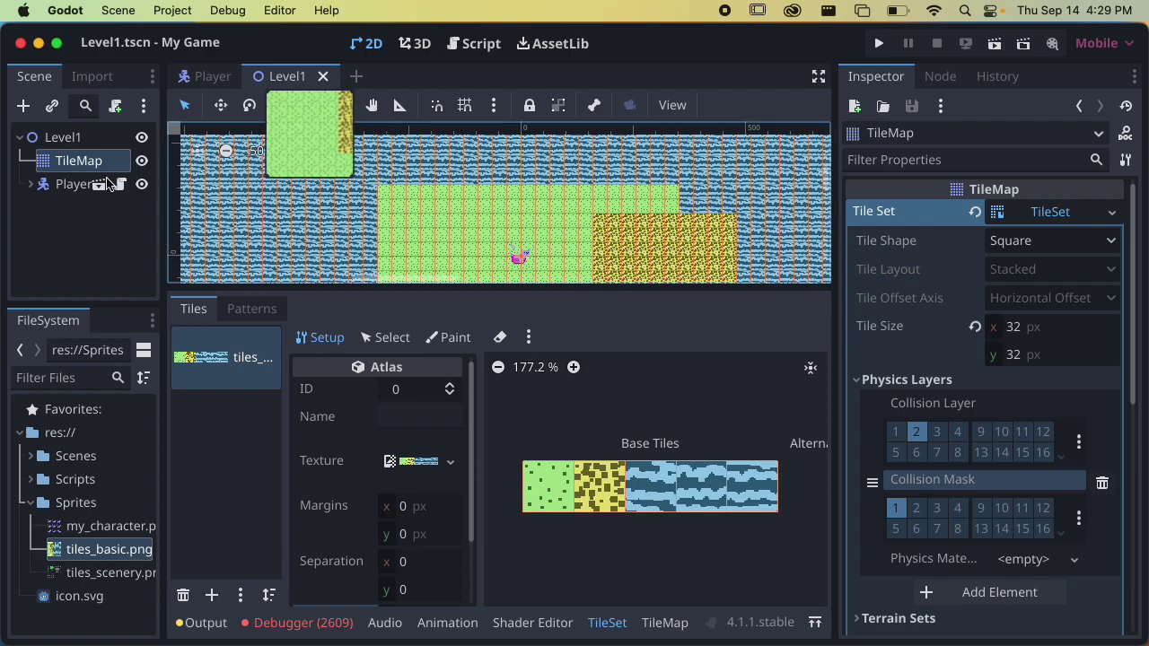
Step: Open the Player scene from its instance in Level1 and expand the root node's Collision properties
left_click(74, 187)
scroll(934, 383, "down", 8)
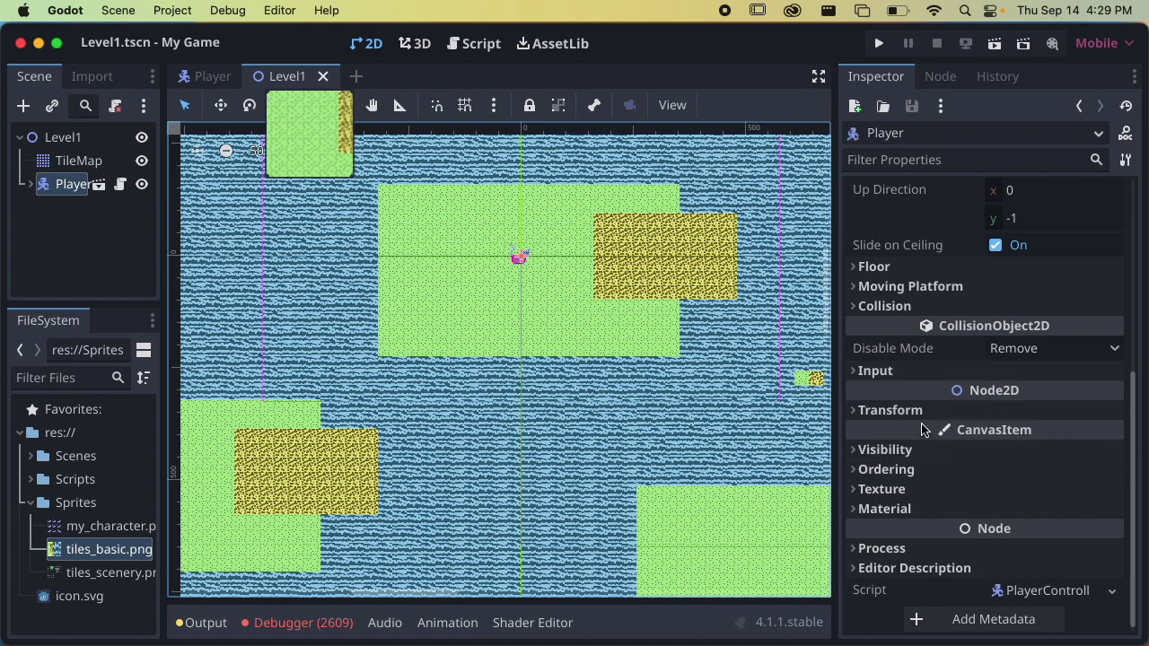
left_click(99, 184)
left_click(67, 142)
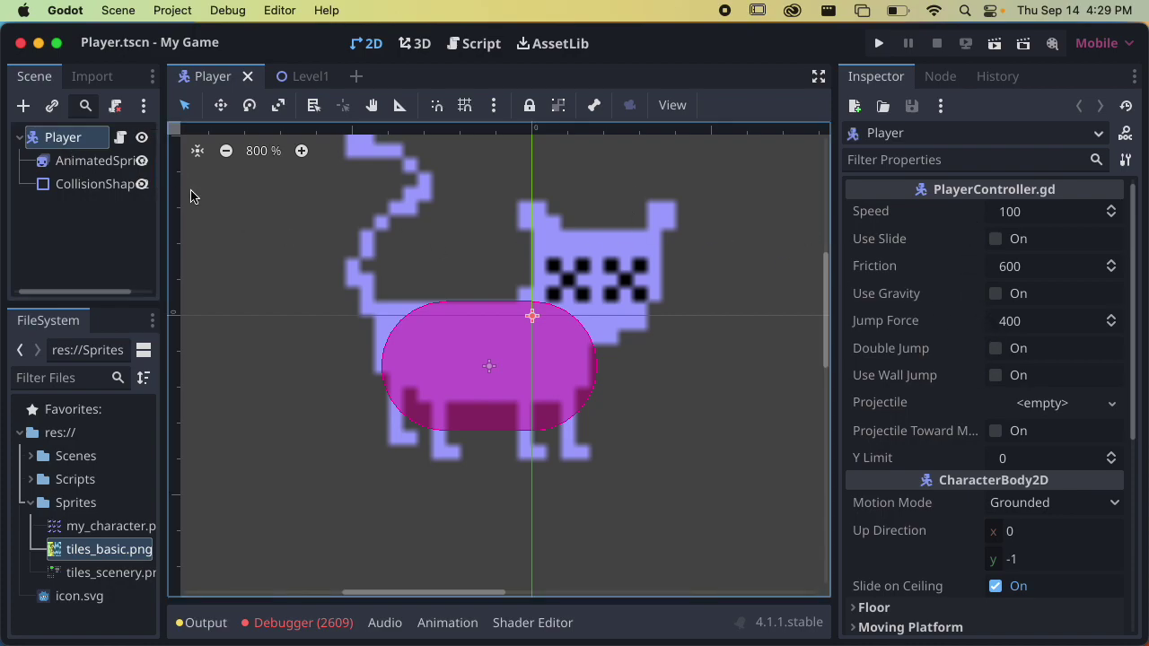
mouse_move(264, 90)
left_click(292, 77)
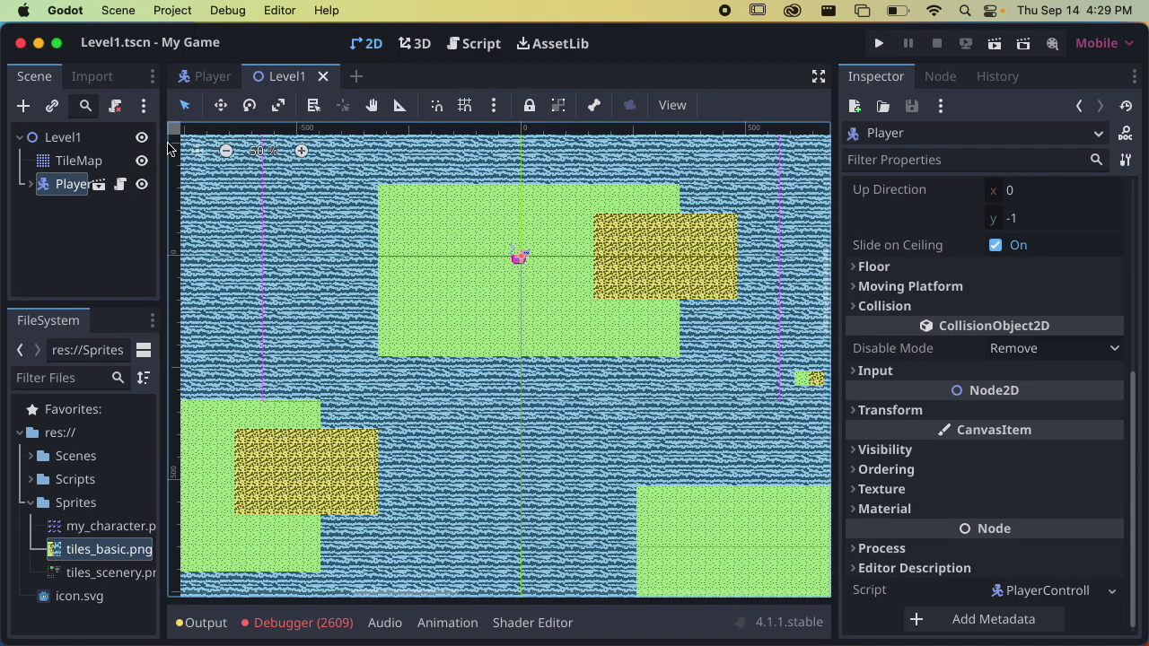
left_click(99, 185)
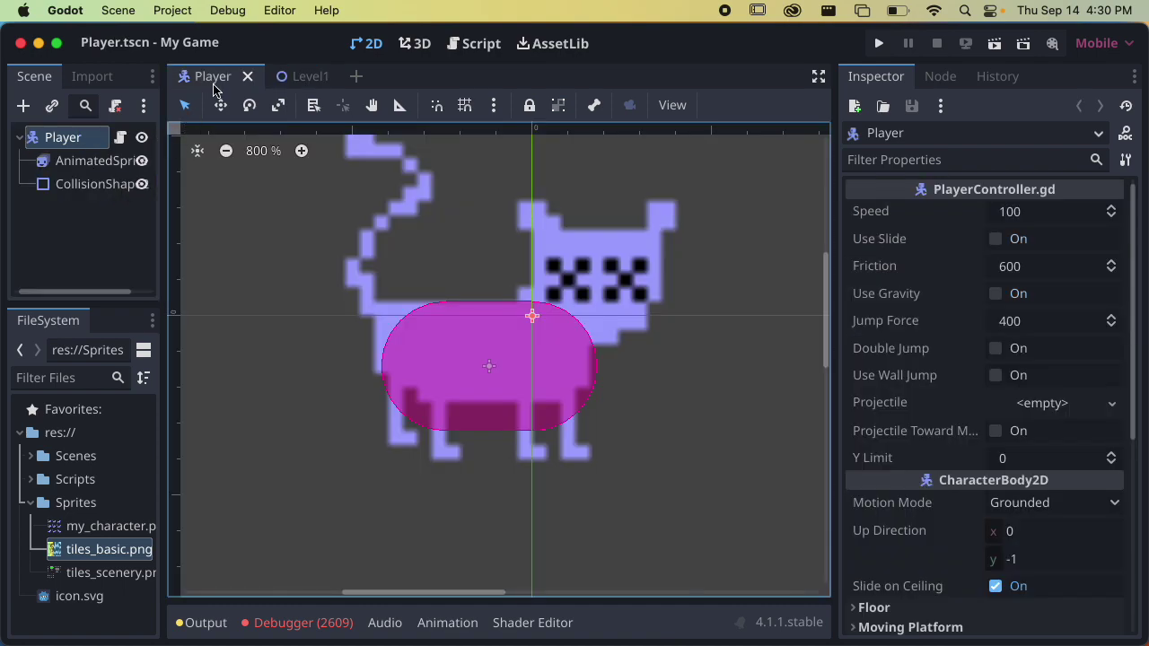
scroll(1080, 385, "down", 8)
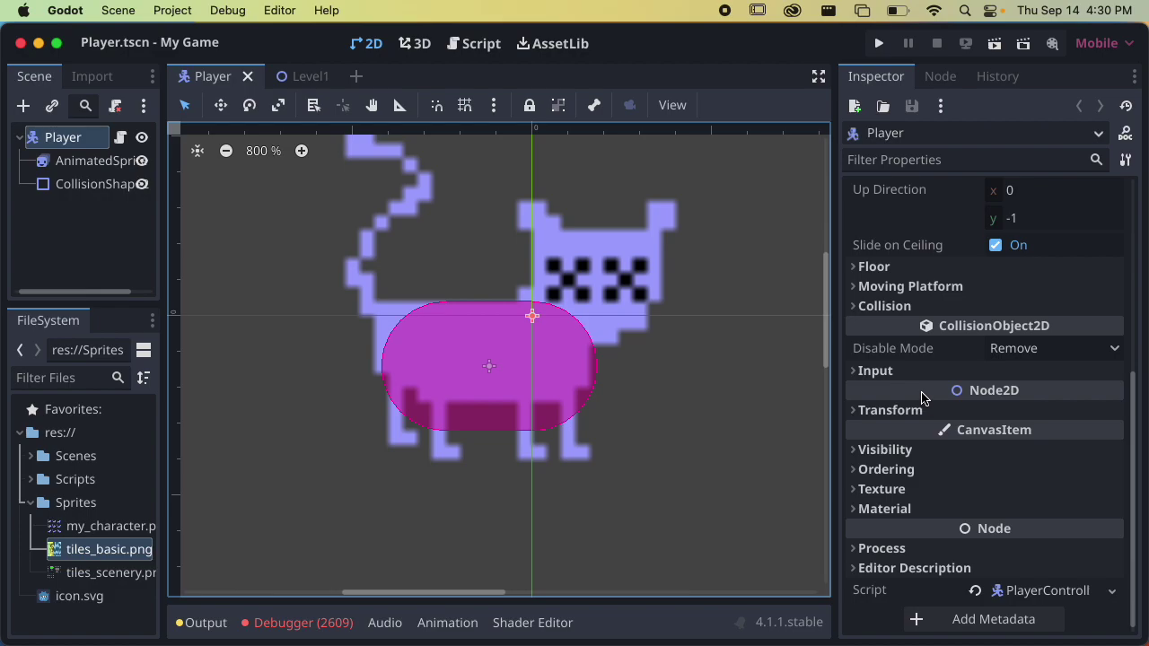
scroll(942, 444, "up", 1)
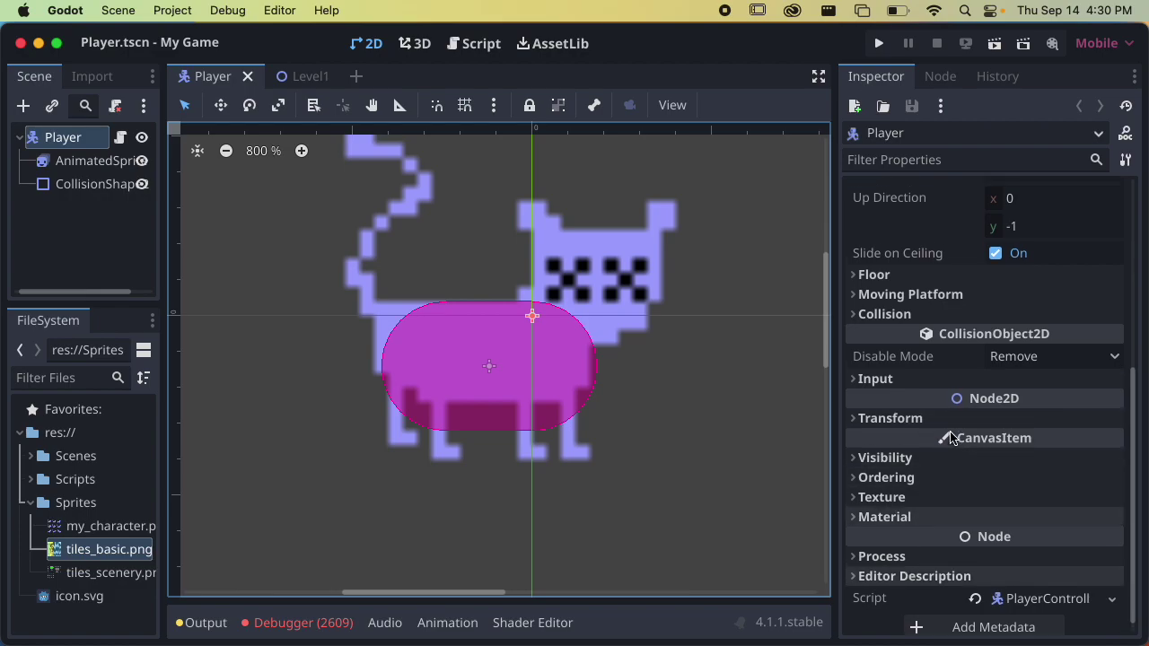
scroll(925, 355, "up", 5)
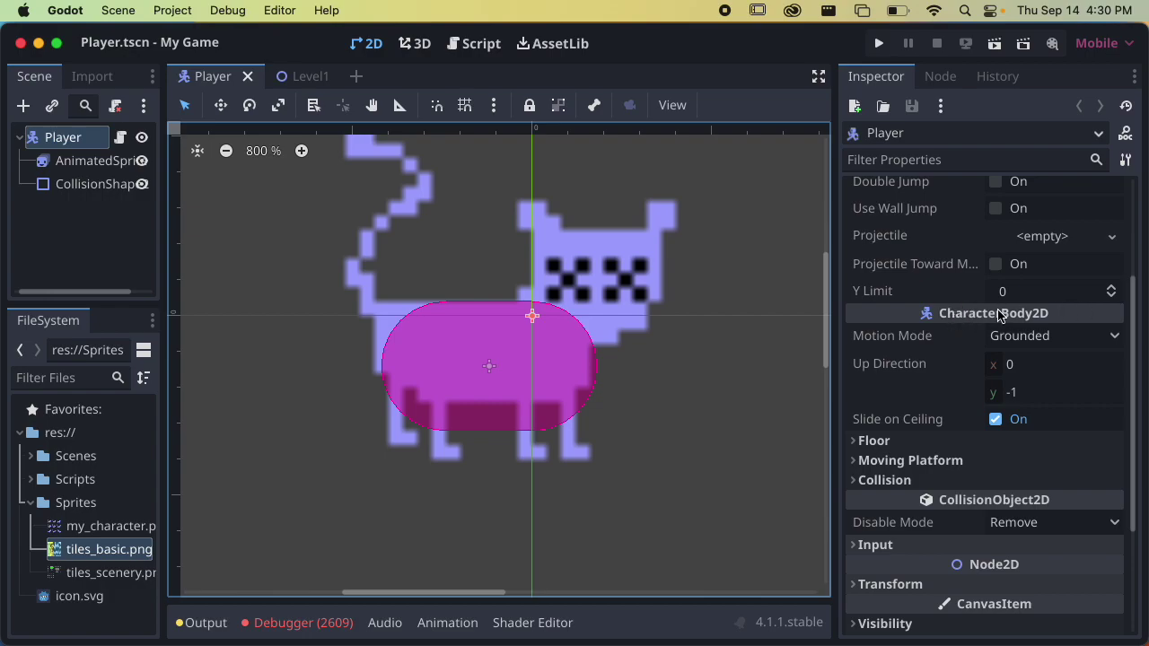
scroll(951, 386, "down", 1)
left_click(876, 468)
scroll(889, 382, "down", 5)
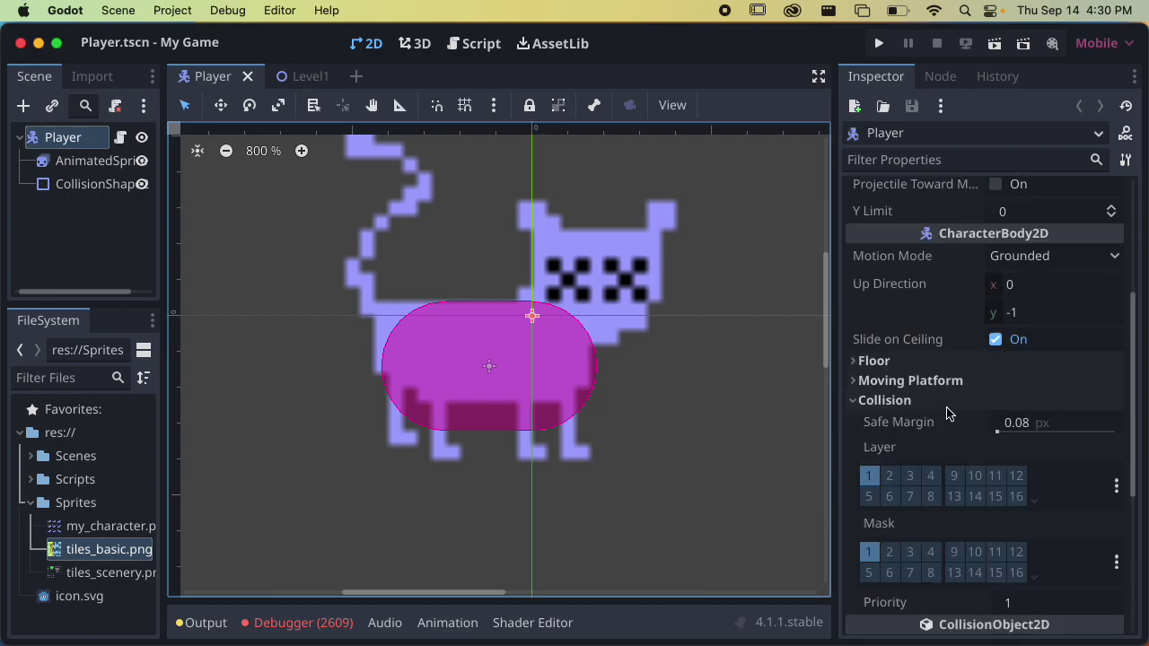
Step: Remove the Player layer from the Player node's collision mask and save the Player scene
left_click(1115, 417)
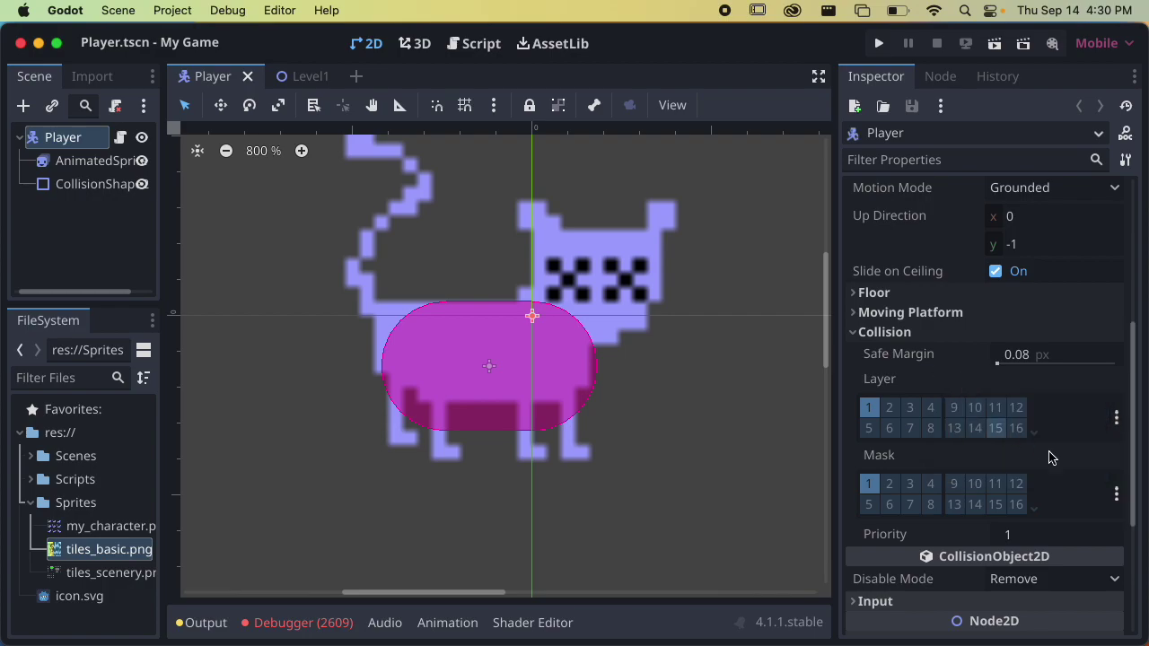
left_click(1116, 494)
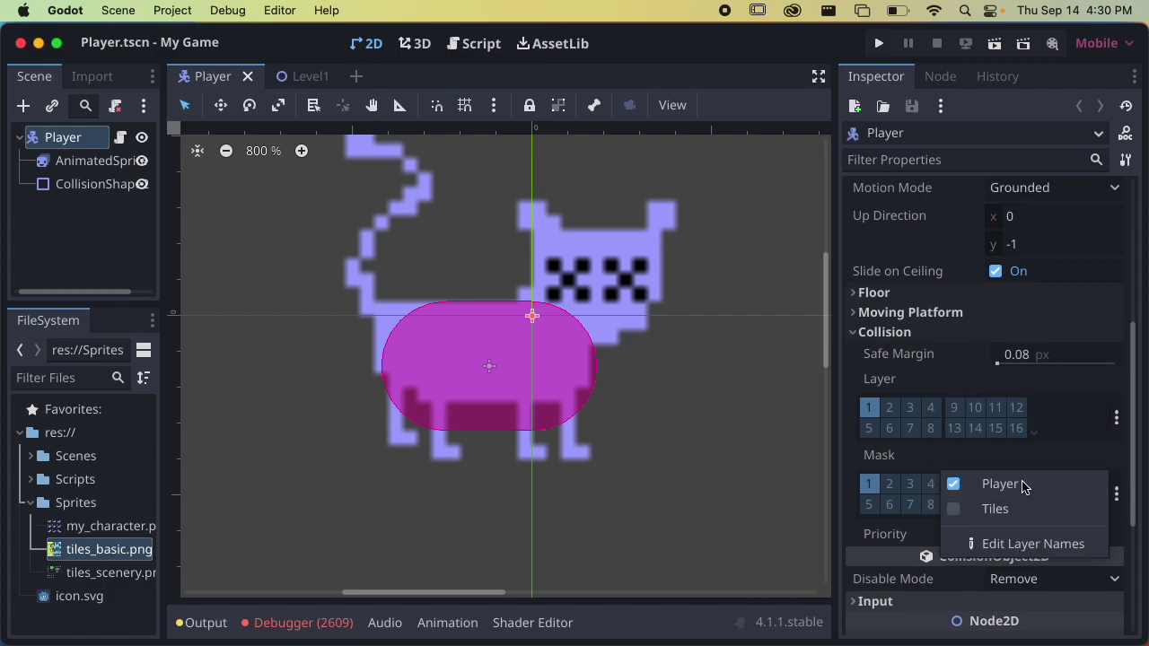
left_click(956, 486)
left_click(979, 463)
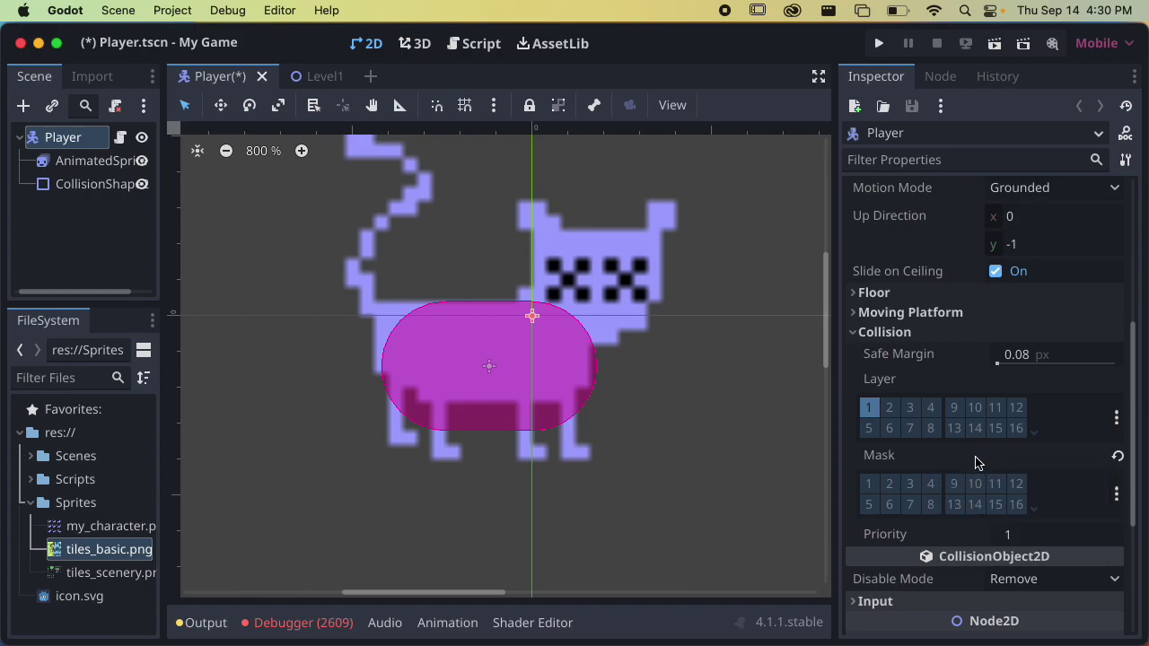
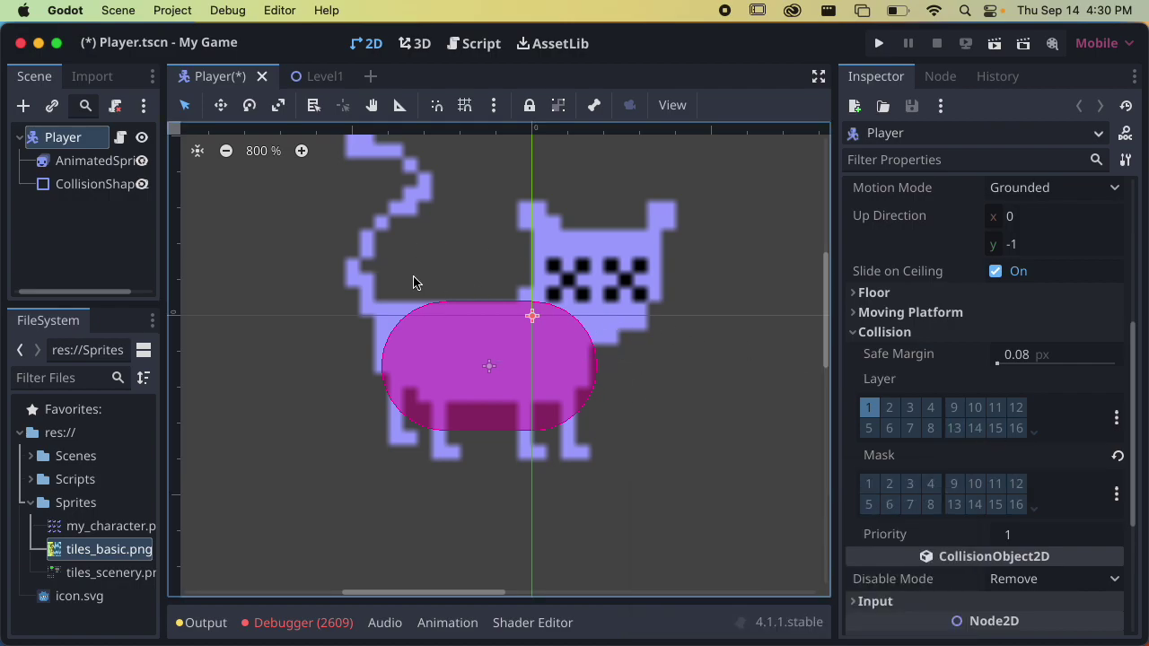
key("cmd+s")
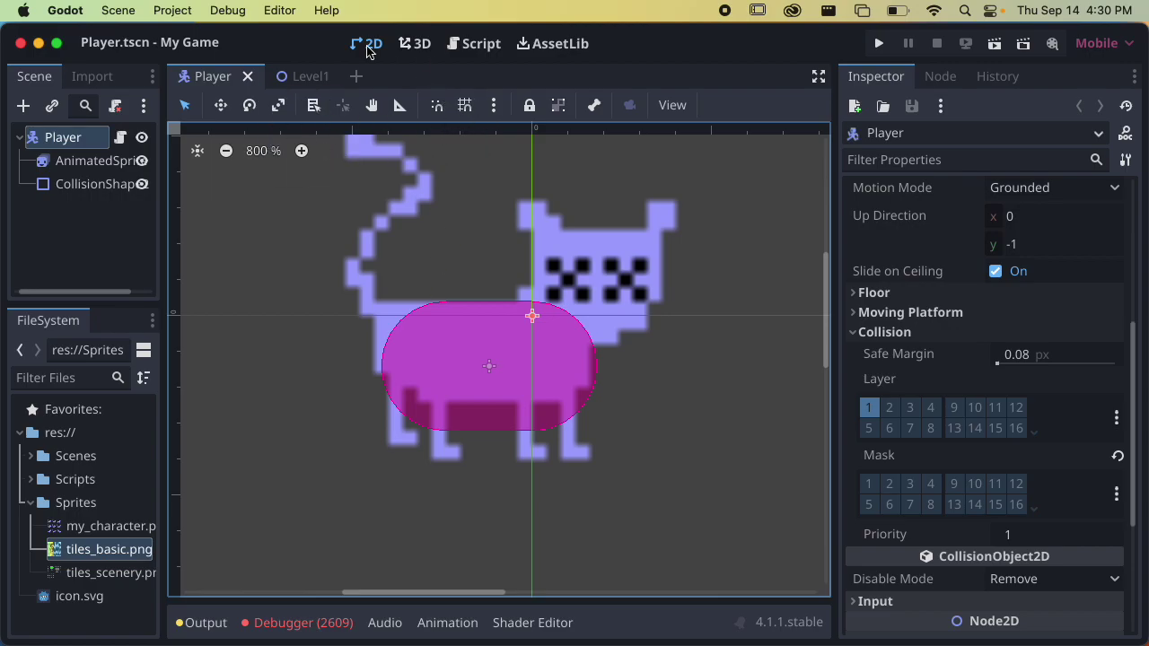
Step: Return to the Level1 scene and select the TileMap with its TileSet resource properties expanded
left_click(303, 75)
middle_click_drag(452, 281, 533, 403)
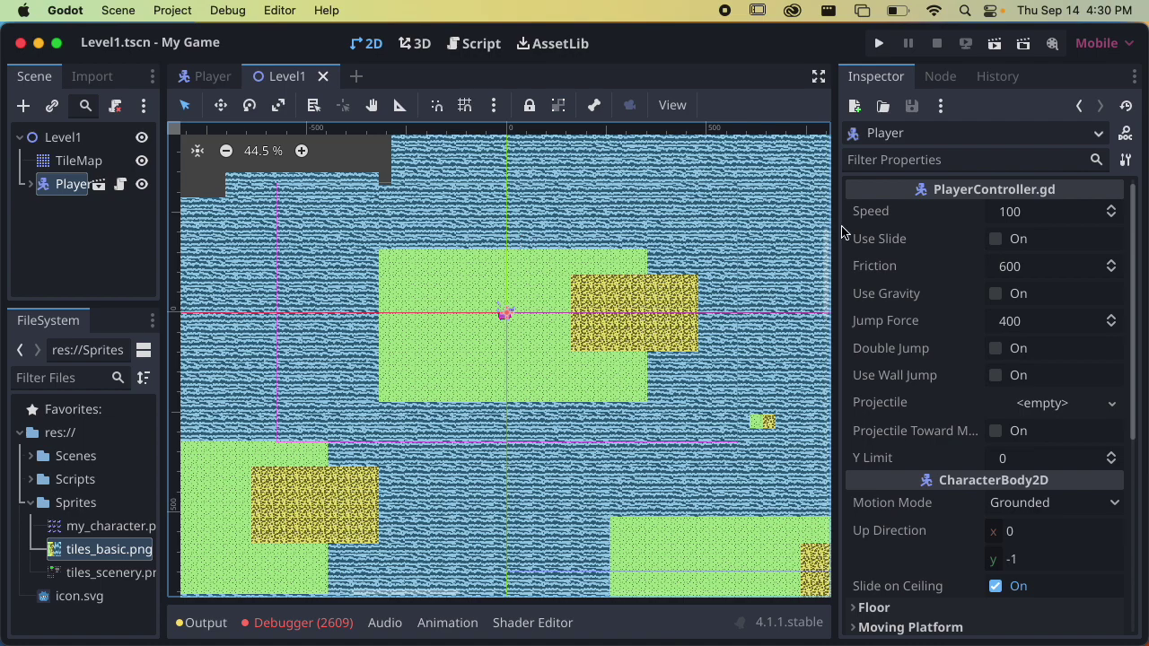
left_click(108, 166)
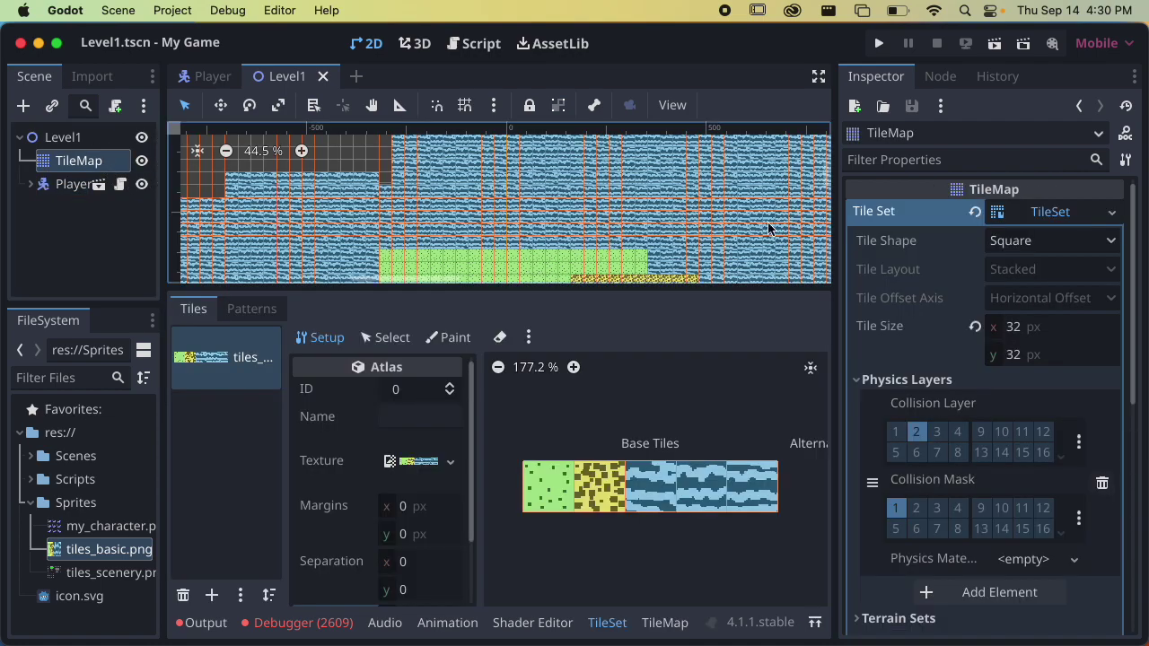
left_click(1028, 224)
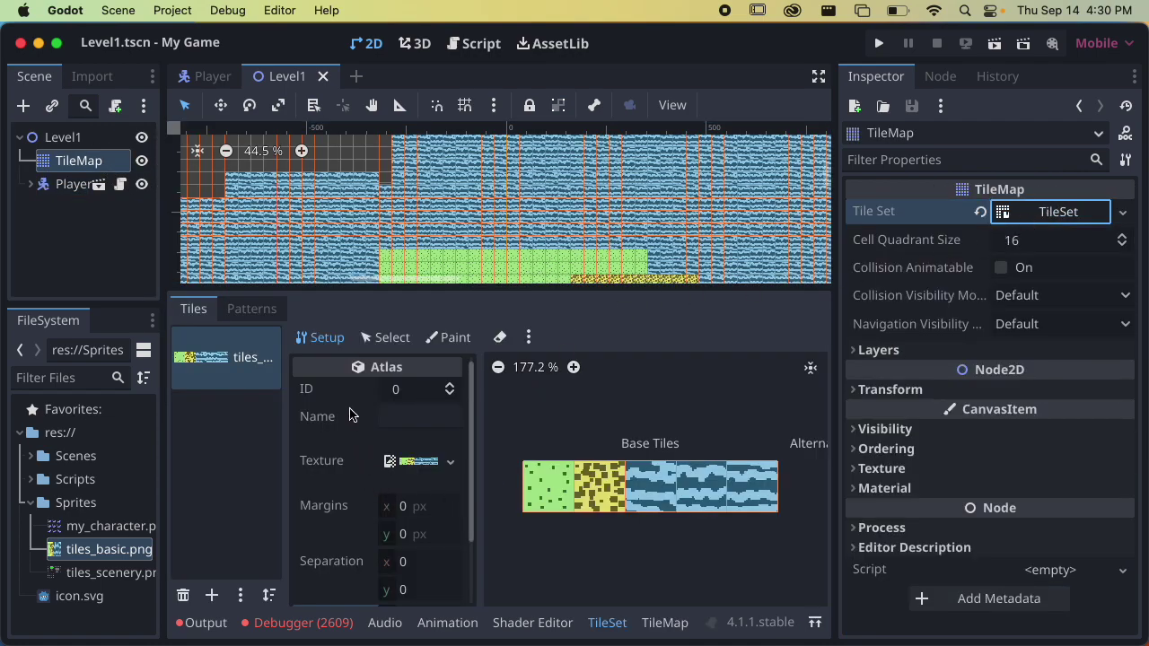
left_click(604, 631)
left_click(604, 630)
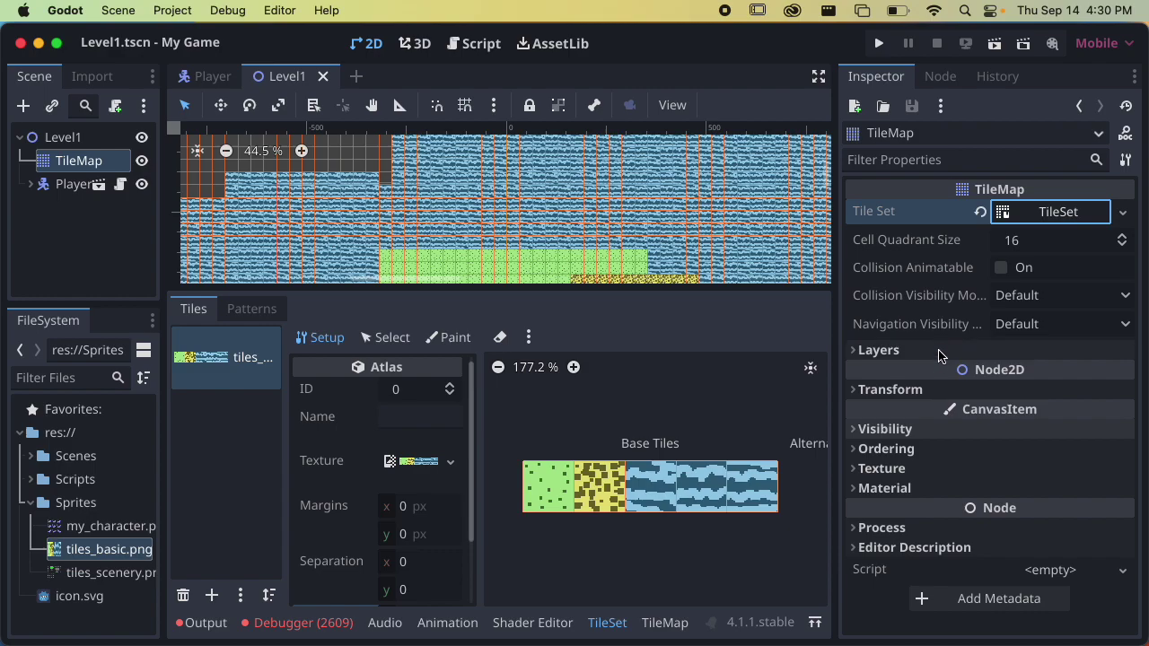
left_click(1059, 222)
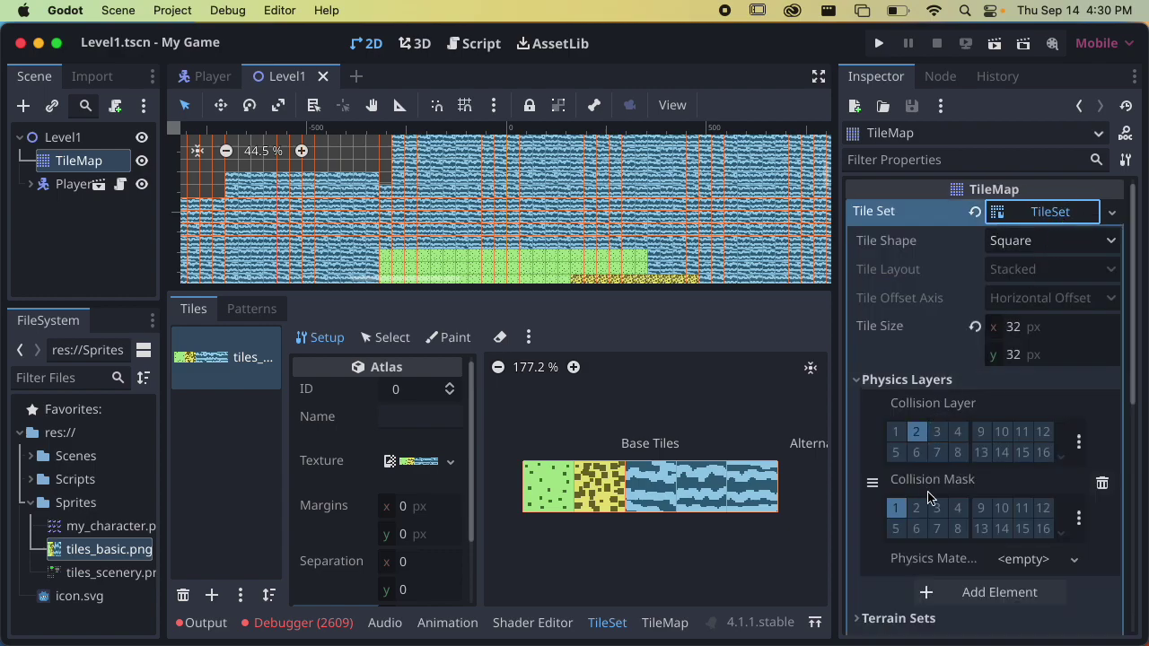
Step: Set the tile set editor to paint the Physics Layer 0 property and review its collision polygon settings
left_click(455, 338)
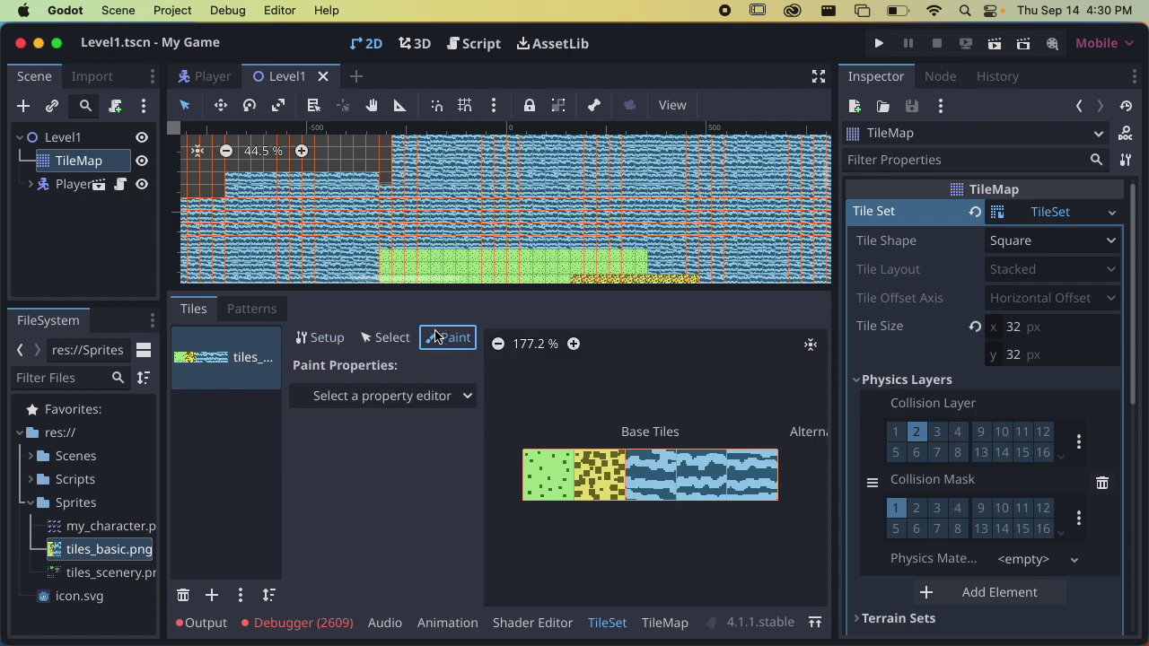
left_click(390, 398)
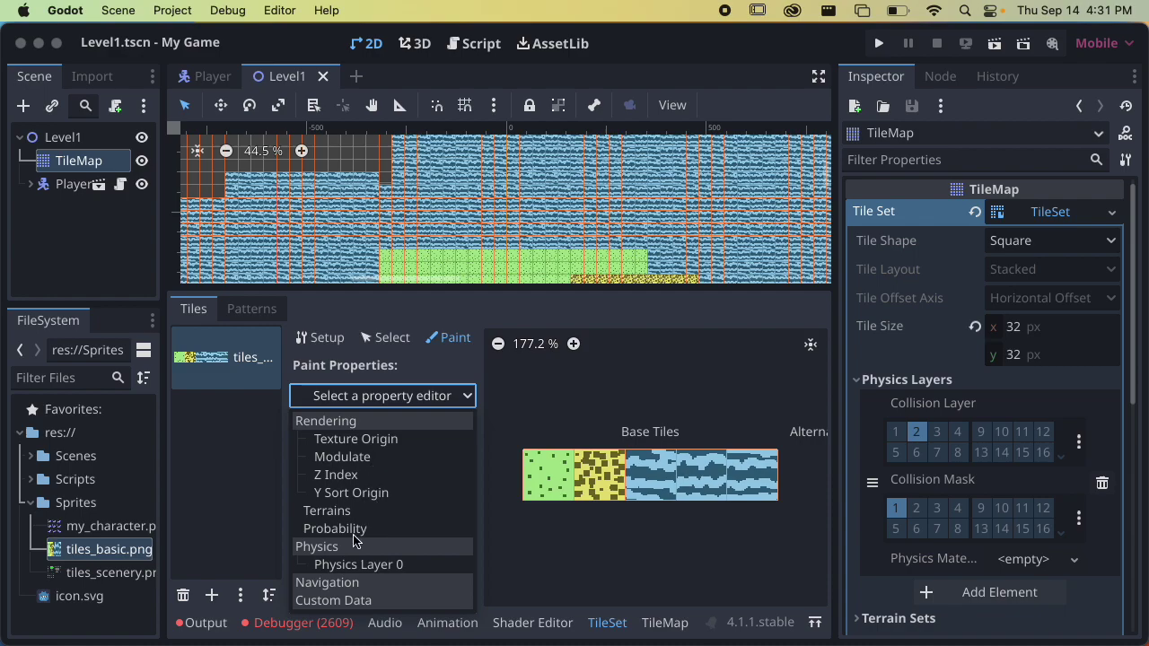
left_click(355, 572)
scroll(438, 510, "down", 2)
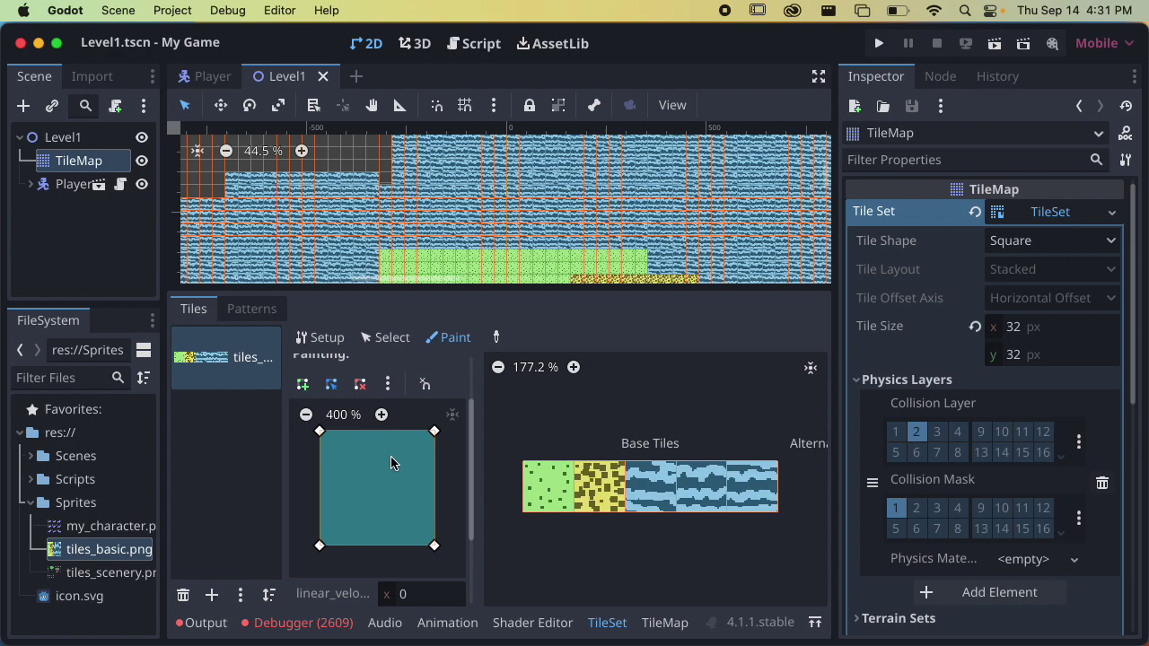
scroll(427, 506, "down", 2)
scroll(425, 491, "down", 1)
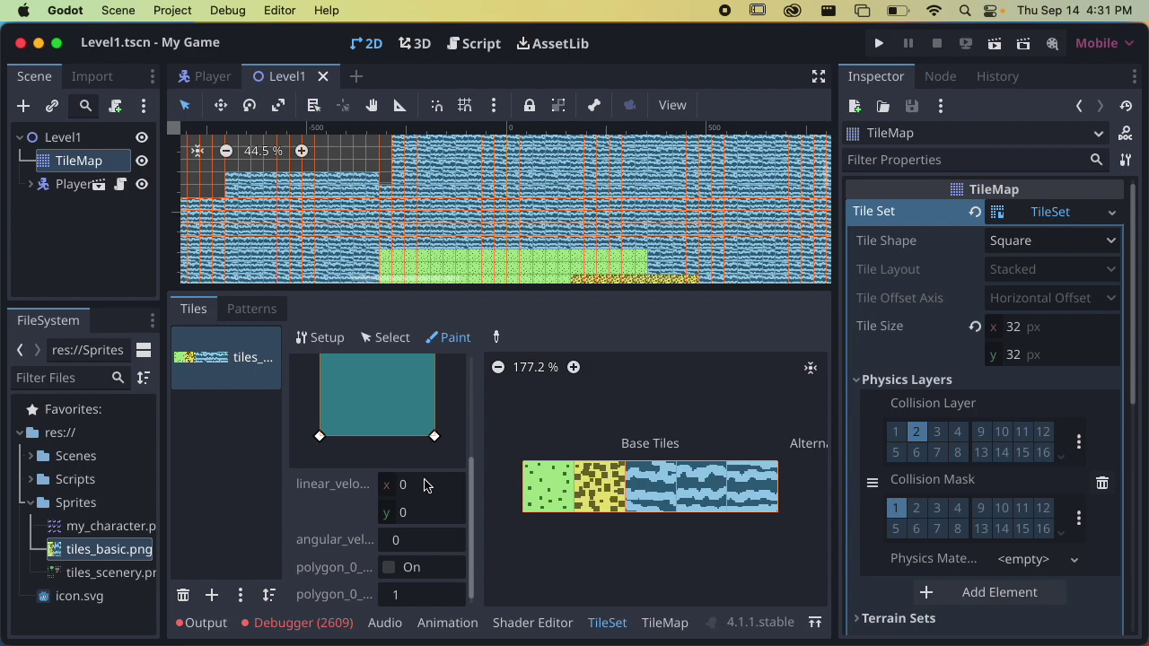
scroll(435, 440, "up", 3)
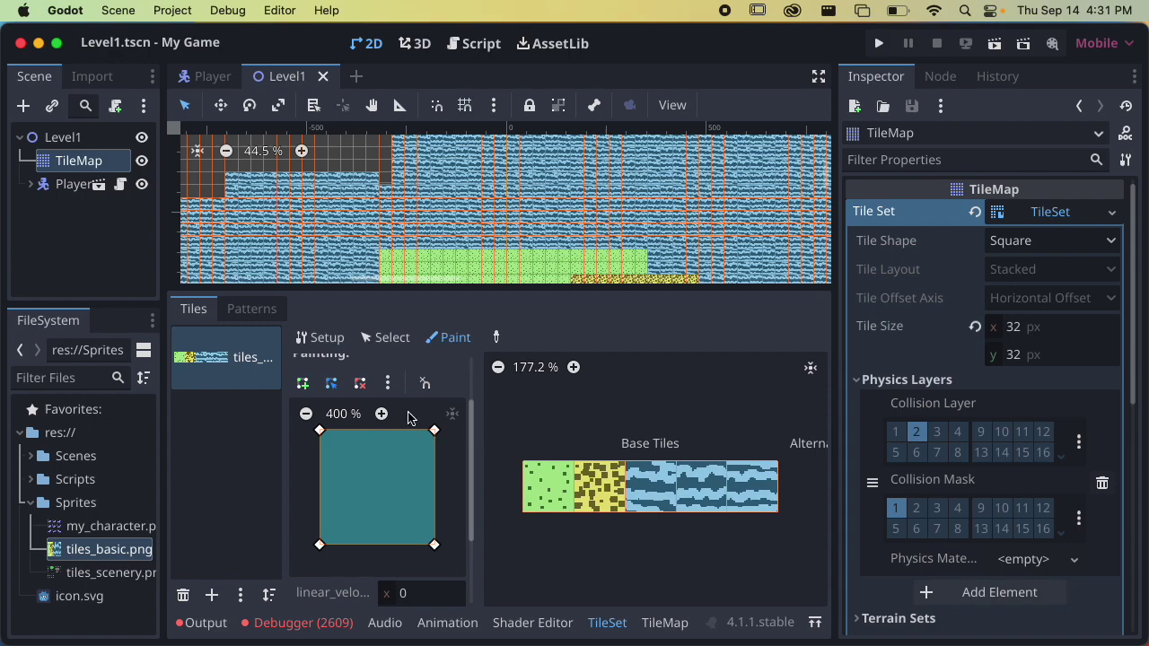
Step: Paint the full-square Physics Layer 0 collision shape onto the three water tiles of the tiles_basic atlas
left_click(643, 485)
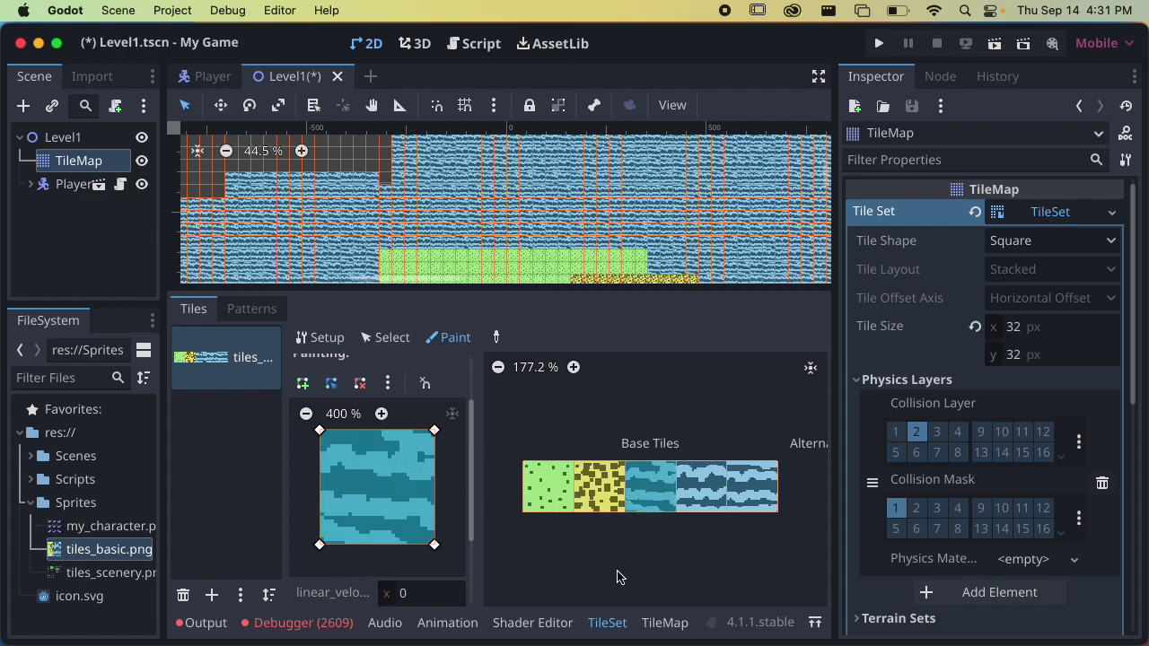
left_click(649, 482)
left_click(700, 503)
left_click(661, 503)
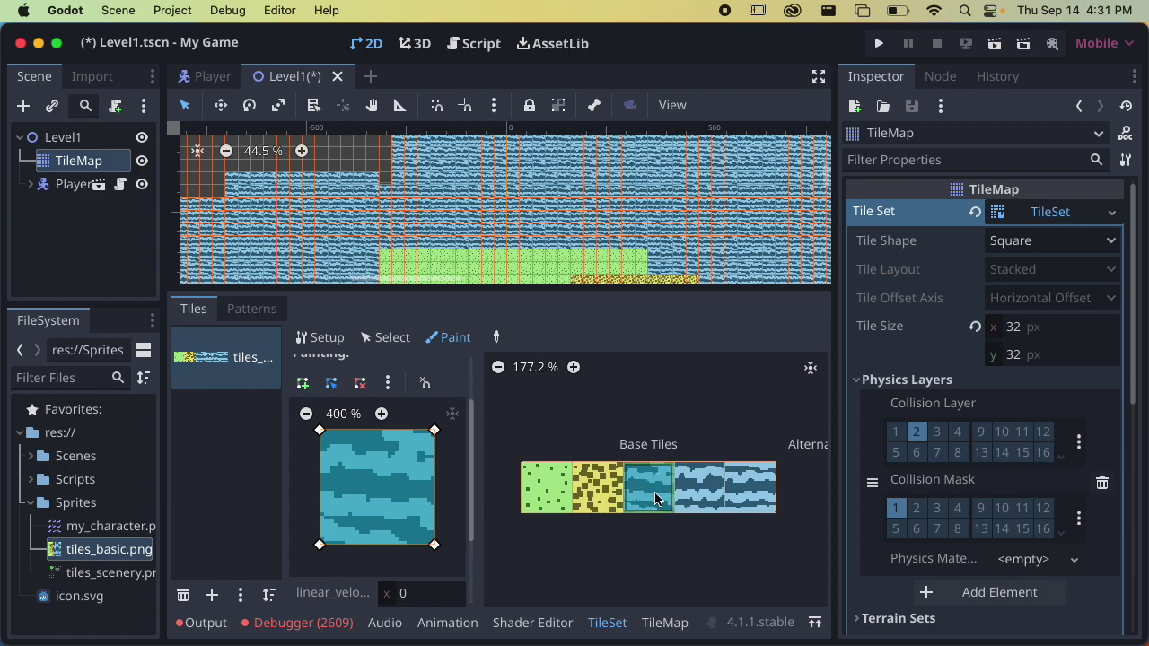
left_click(714, 500)
left_click(750, 487)
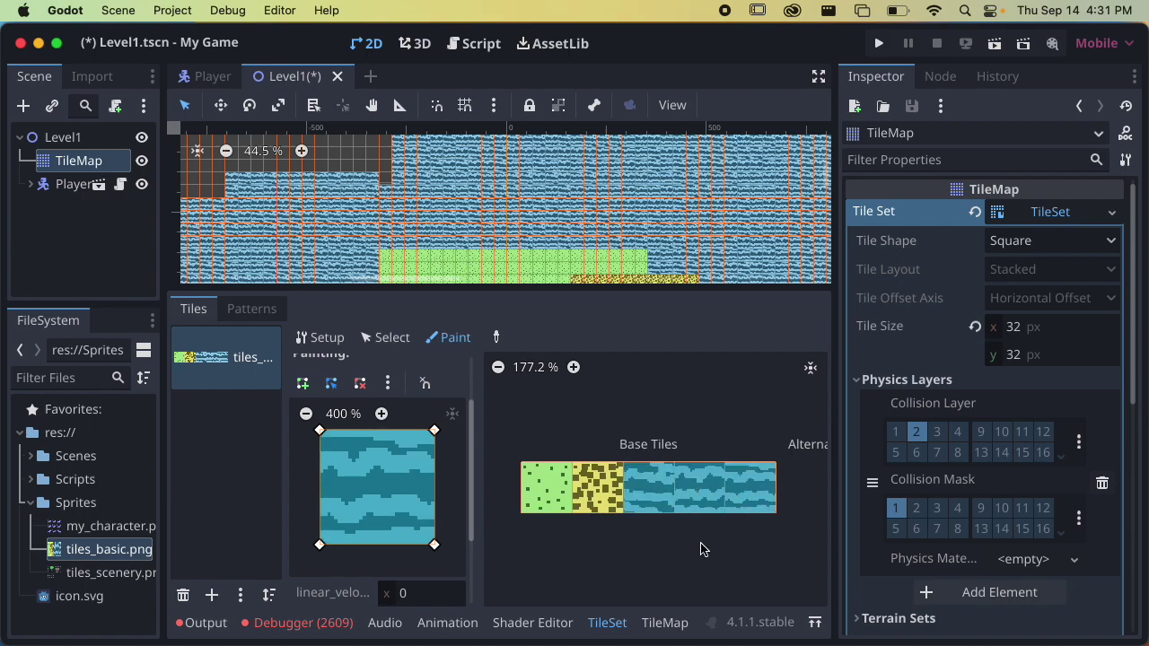
scroll(629, 498, "up", 3)
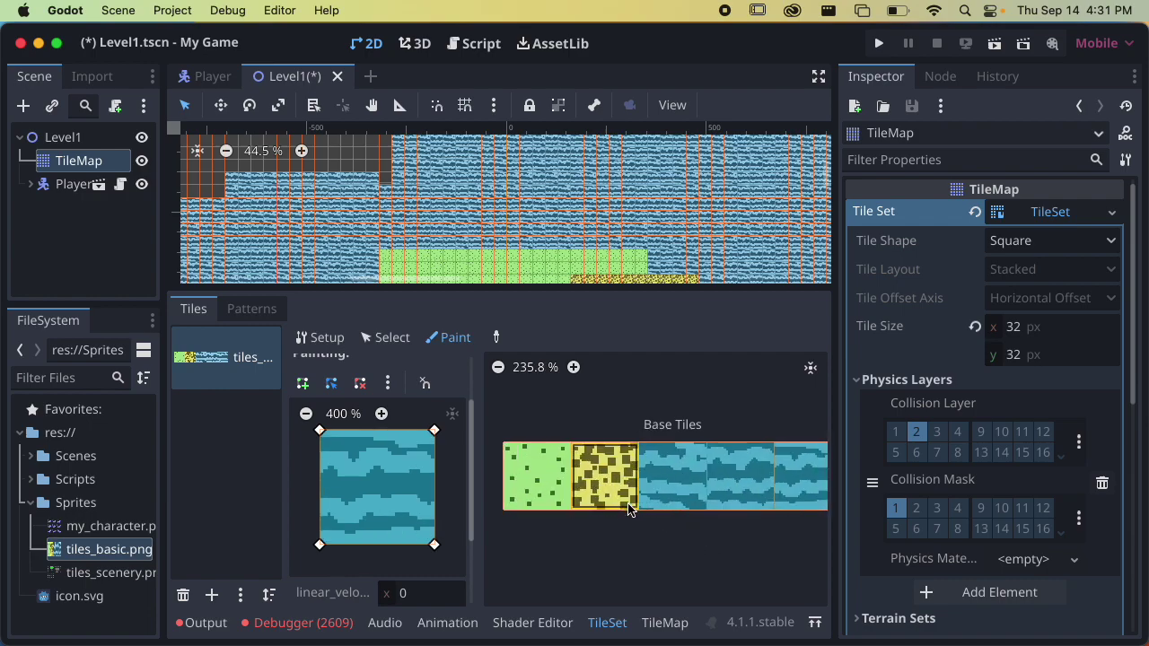
scroll(651, 499, "down", 3)
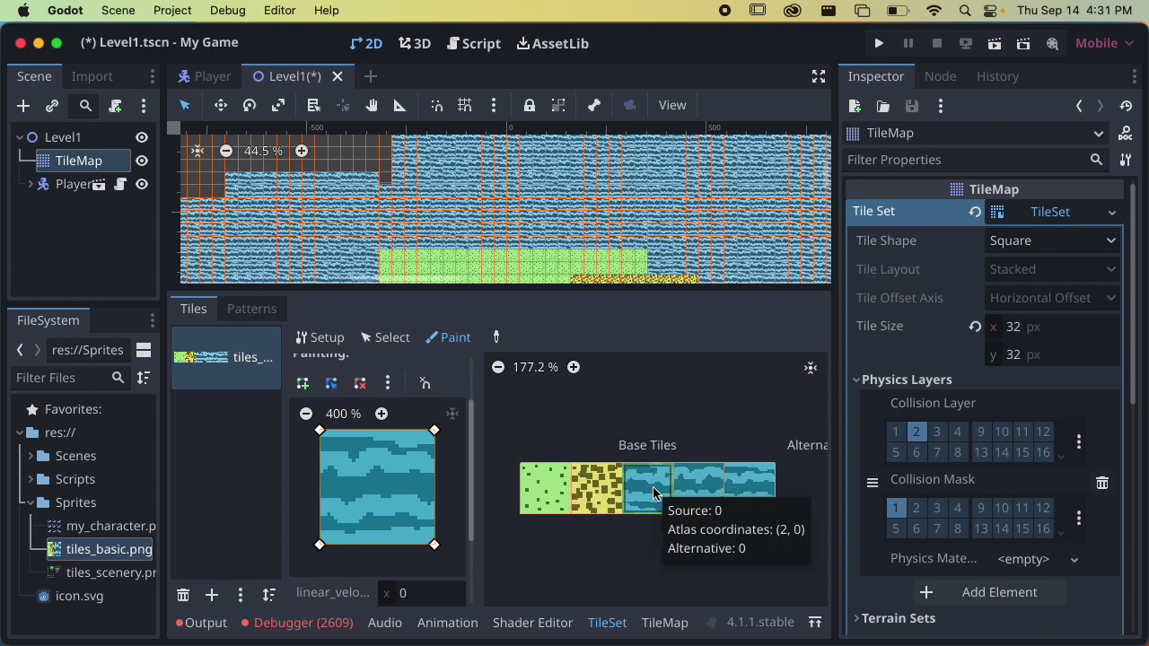
left_click(653, 490)
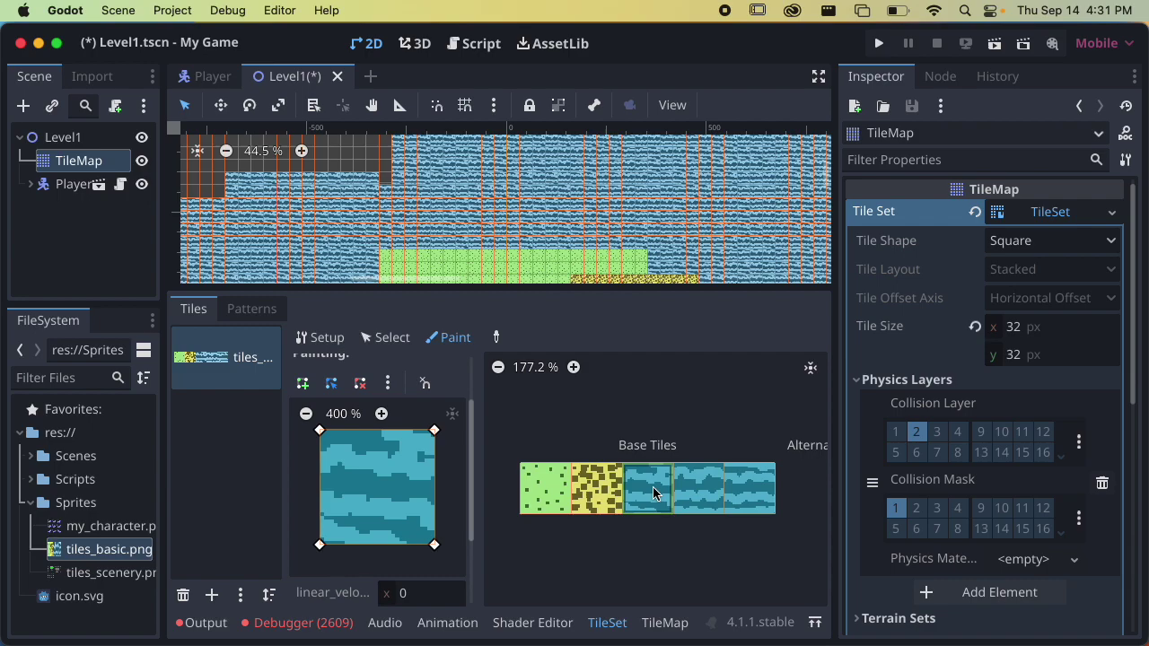
scroll(655, 484, "up", 5)
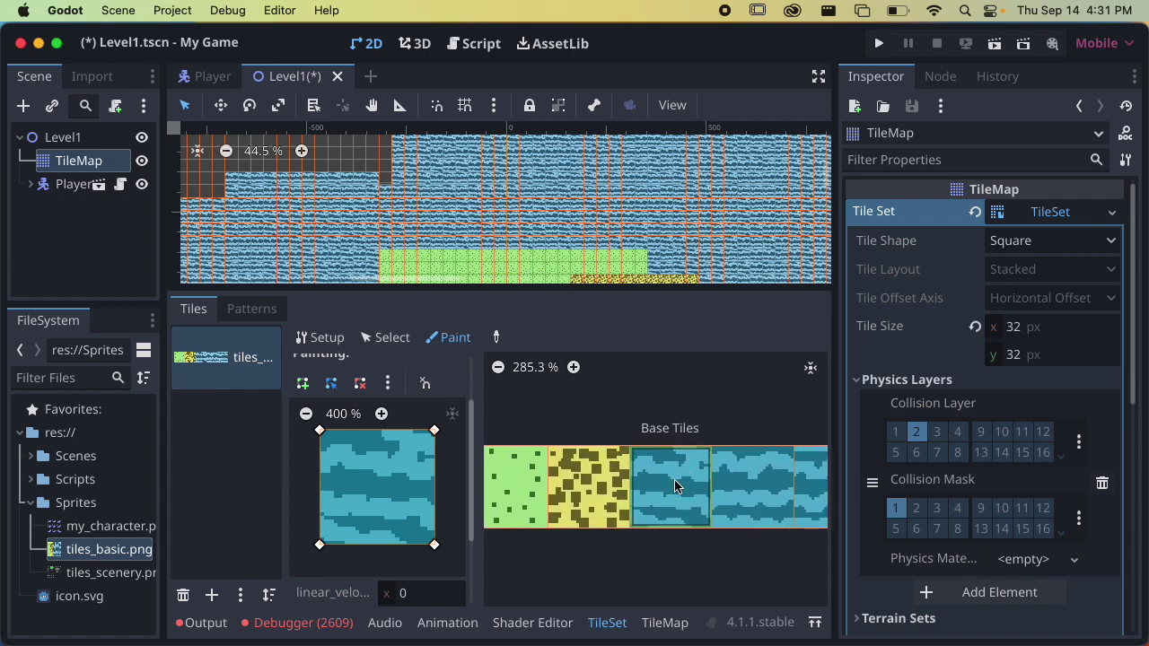
left_click(671, 484)
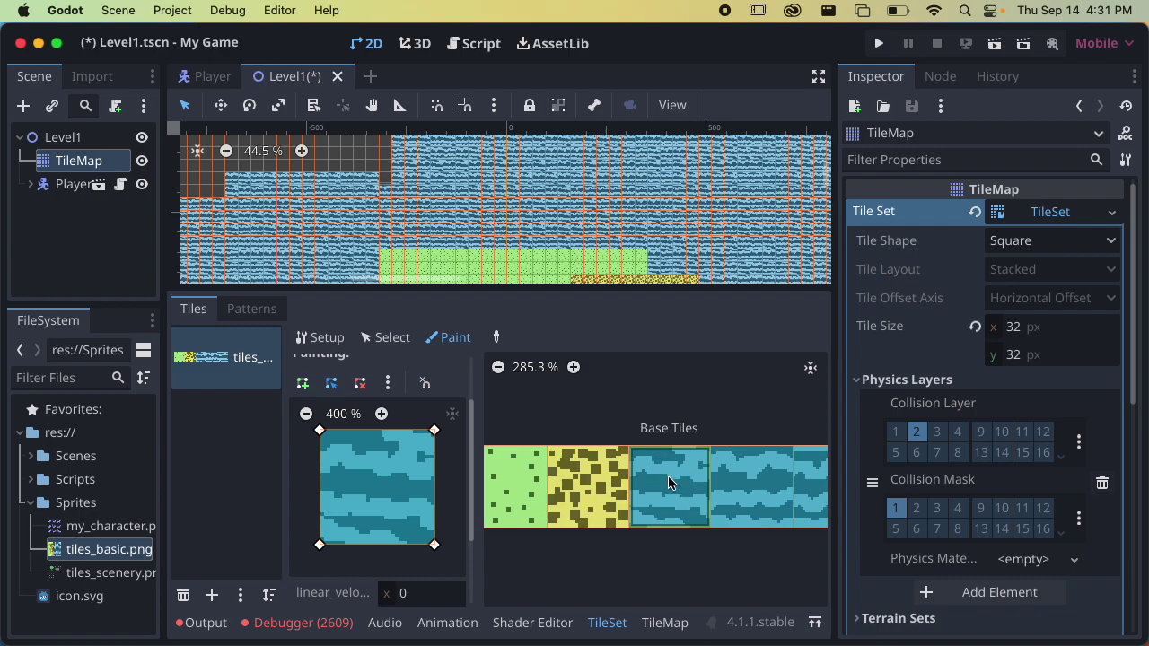
scroll(670, 477, "down", 1)
scroll(395, 462, "up", 2)
Step: Clear the collision polygon and paint the empty shape over the three water tiles to remove their collision
left_click(387, 454)
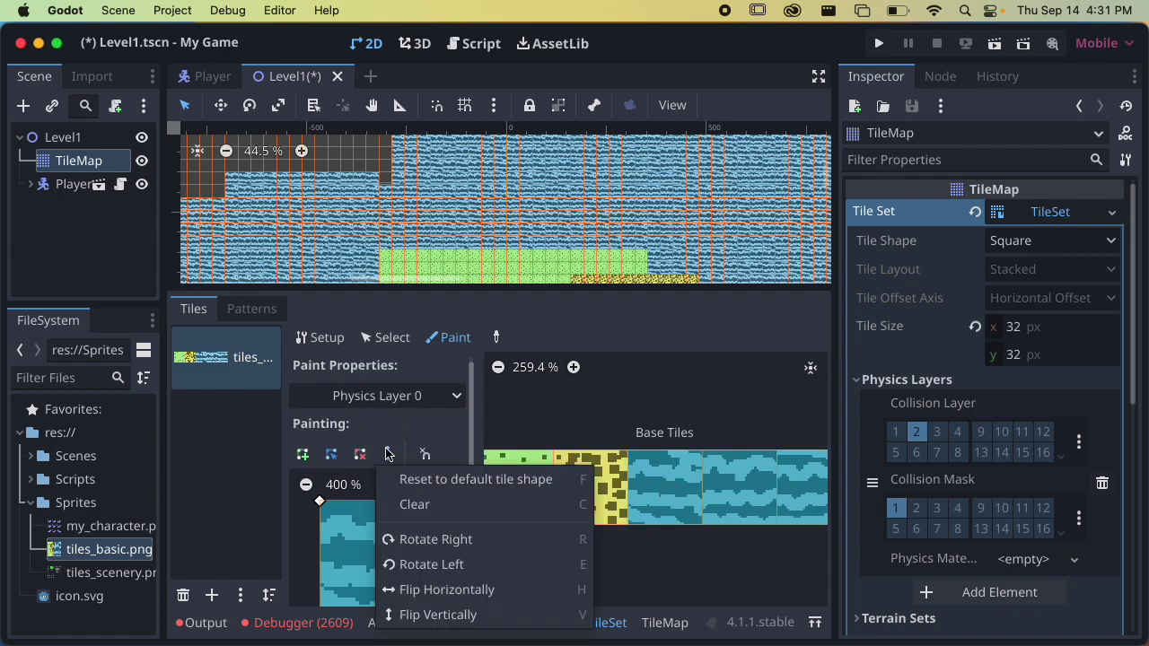
left_click(419, 509)
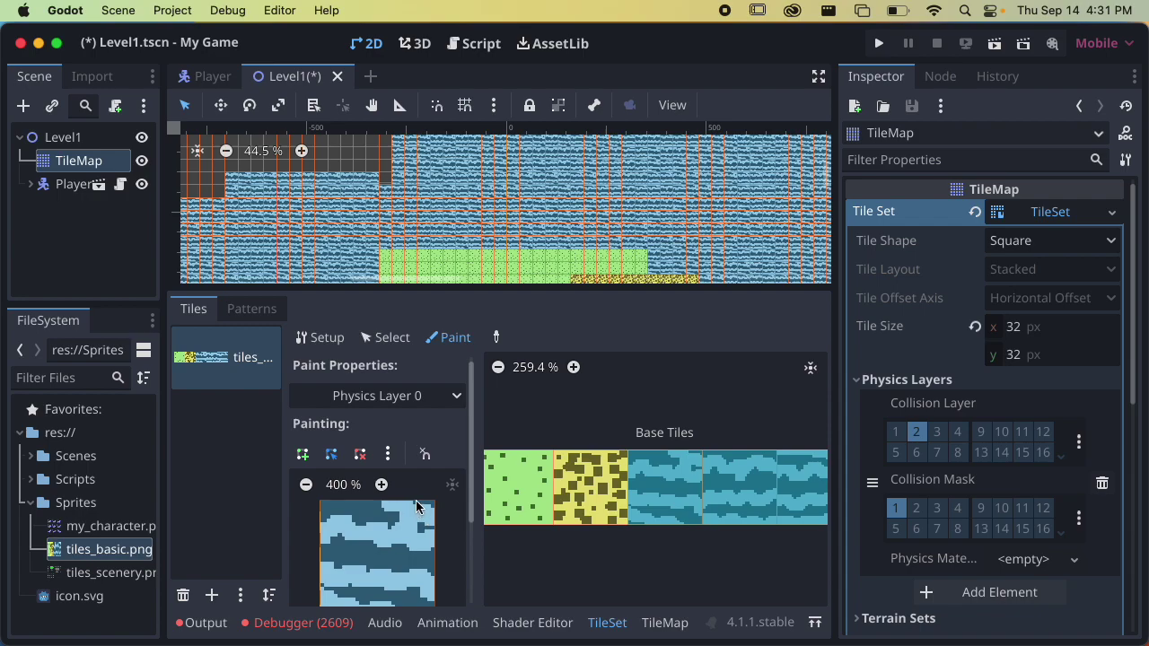
scroll(415, 508, "down", 2)
scroll(468, 471, "up", 1)
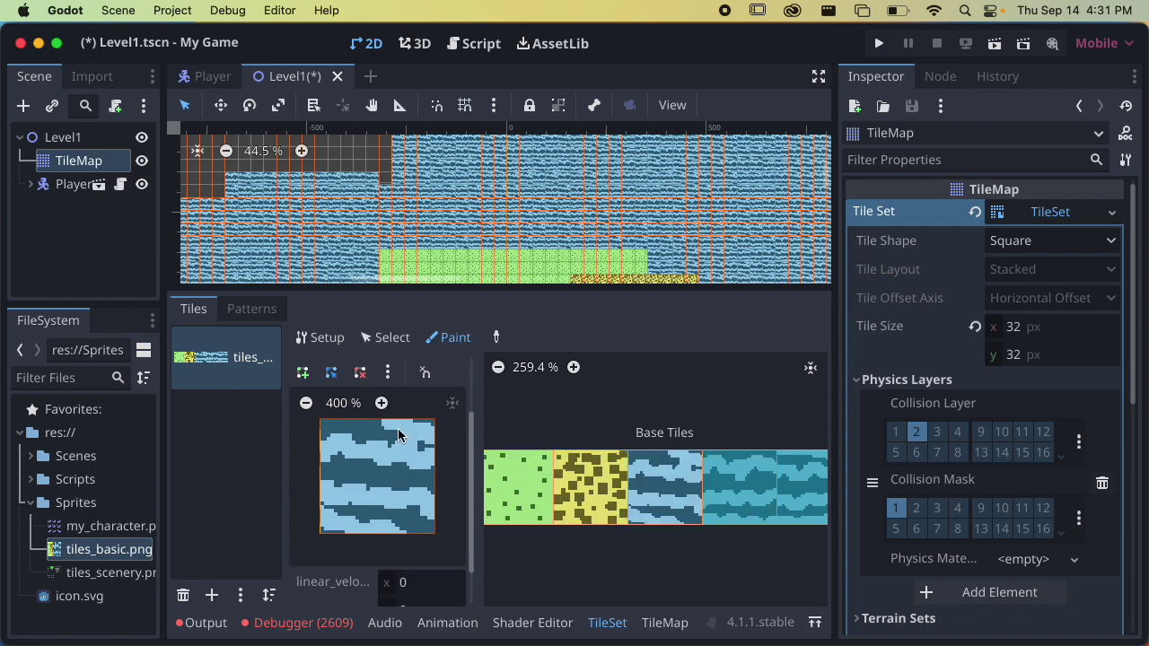
left_click(387, 394)
left_click(396, 405)
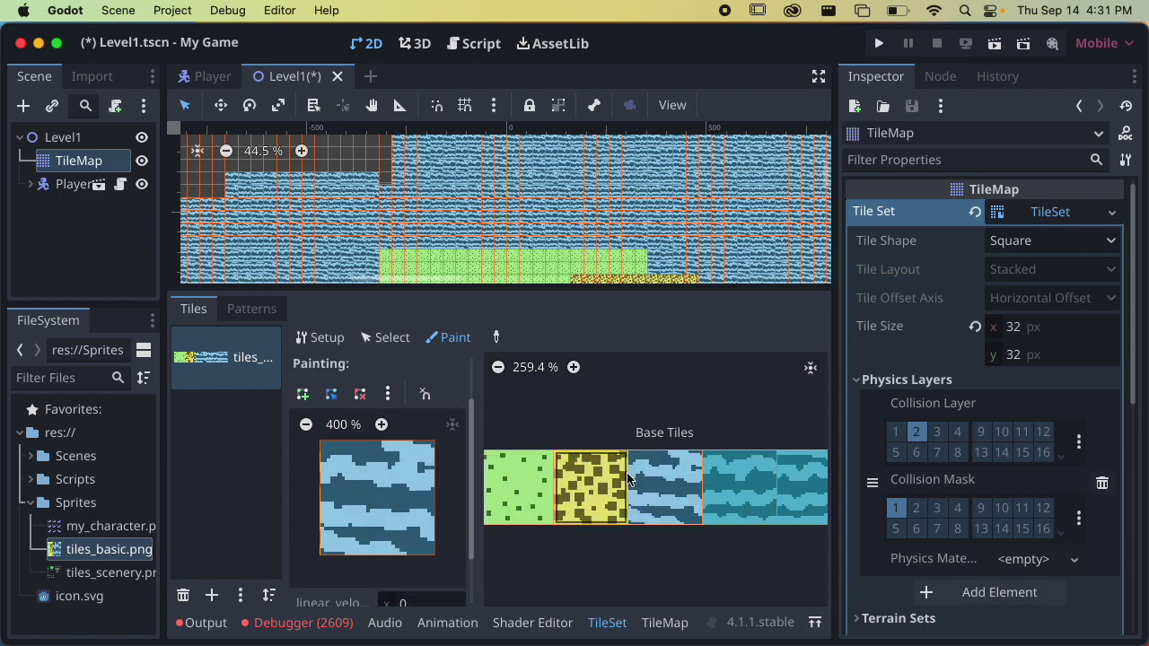
scroll(628, 490, "right", 3)
left_click(561, 498)
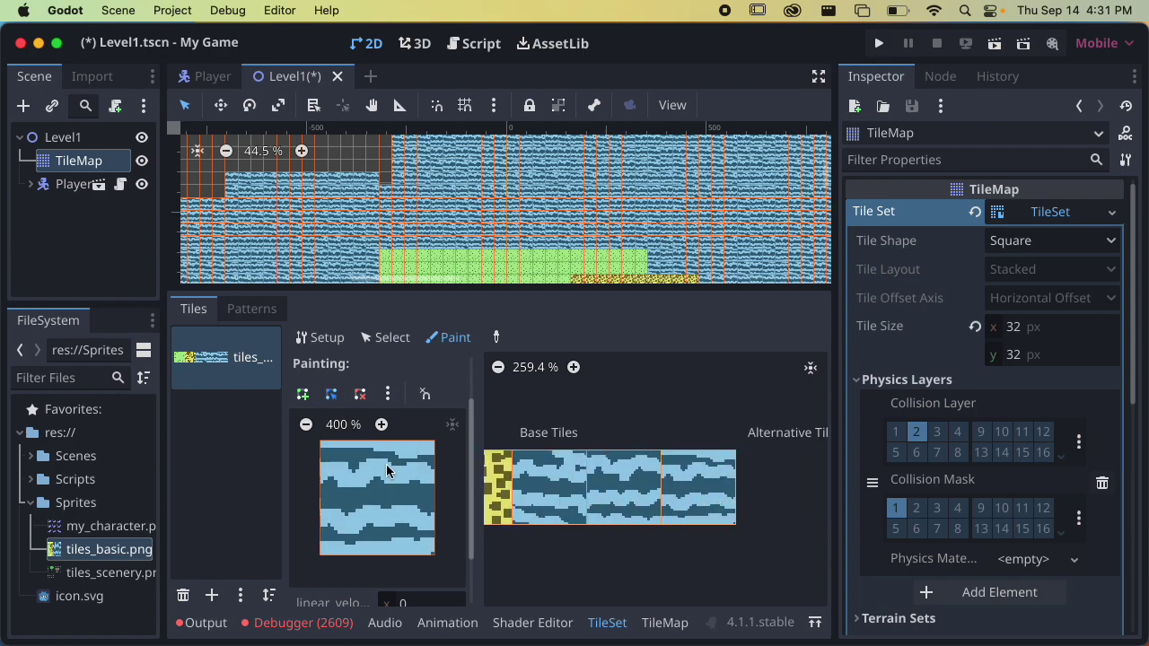
Step: Reset the collision polygon to the default tile shape and paint it onto all three water tiles
scroll(395, 424, "up", 2)
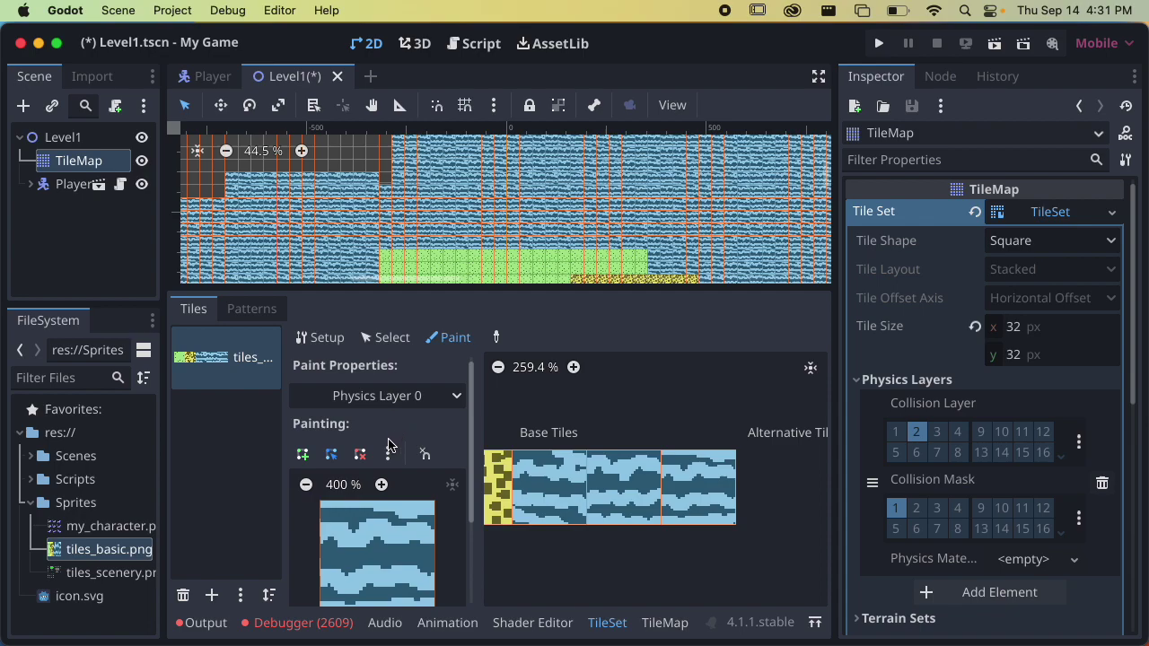
left_click(388, 453)
left_click(411, 476)
scroll(422, 482, "down", 1)
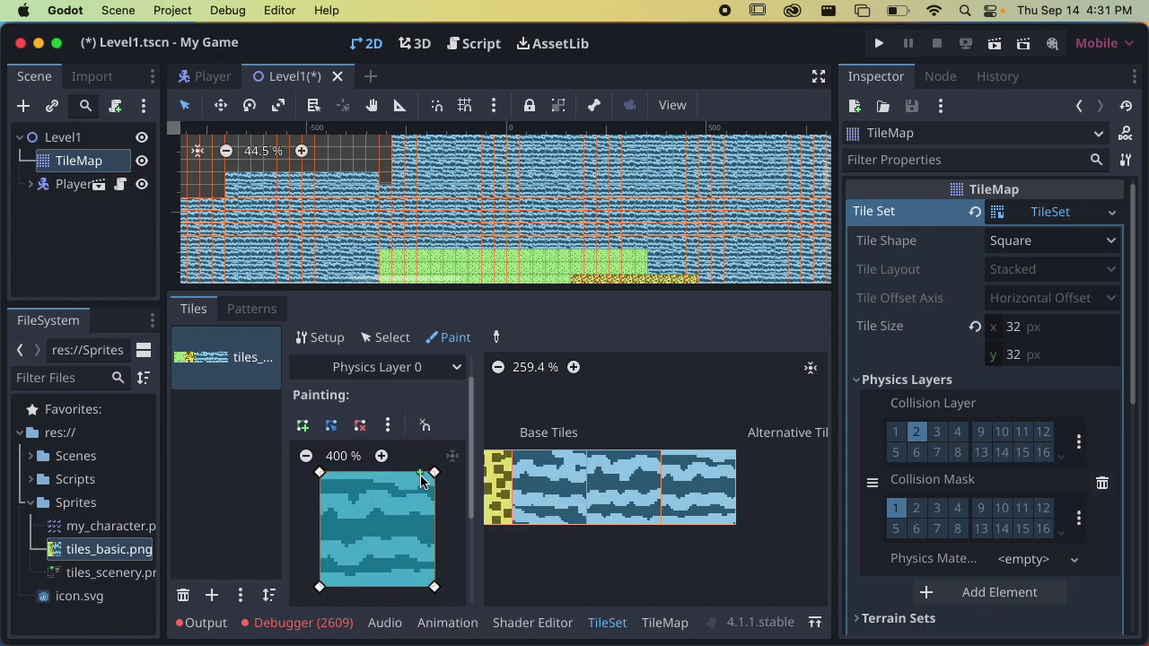
scroll(422, 483, "down", 1)
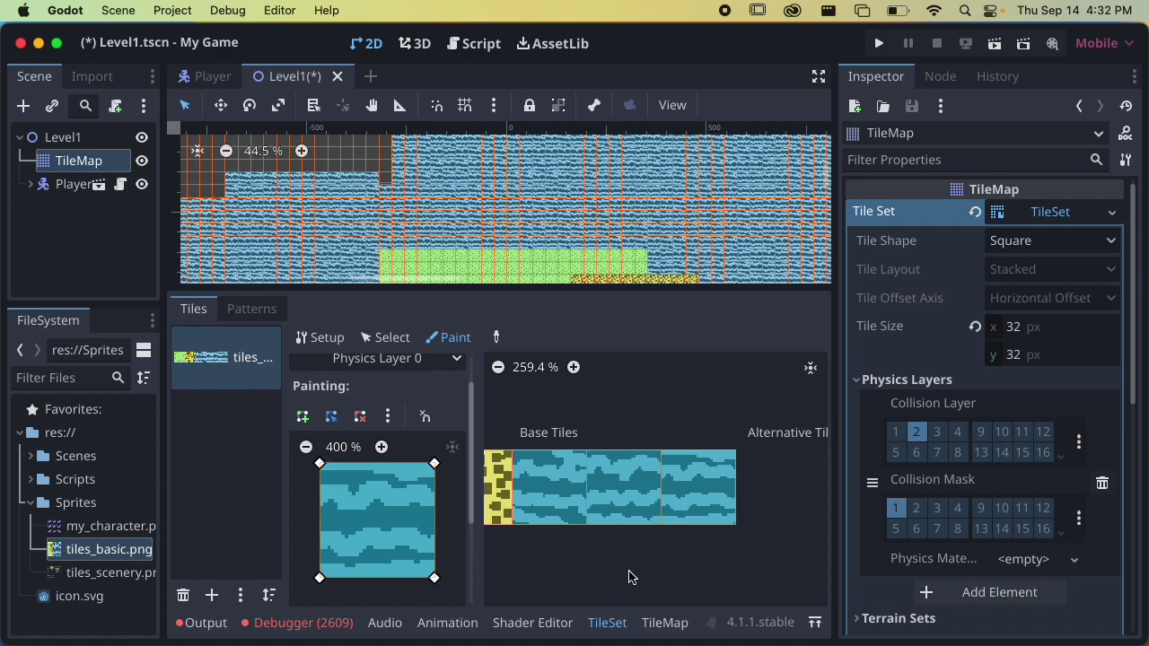
middle_click_drag(601, 573, 752, 562)
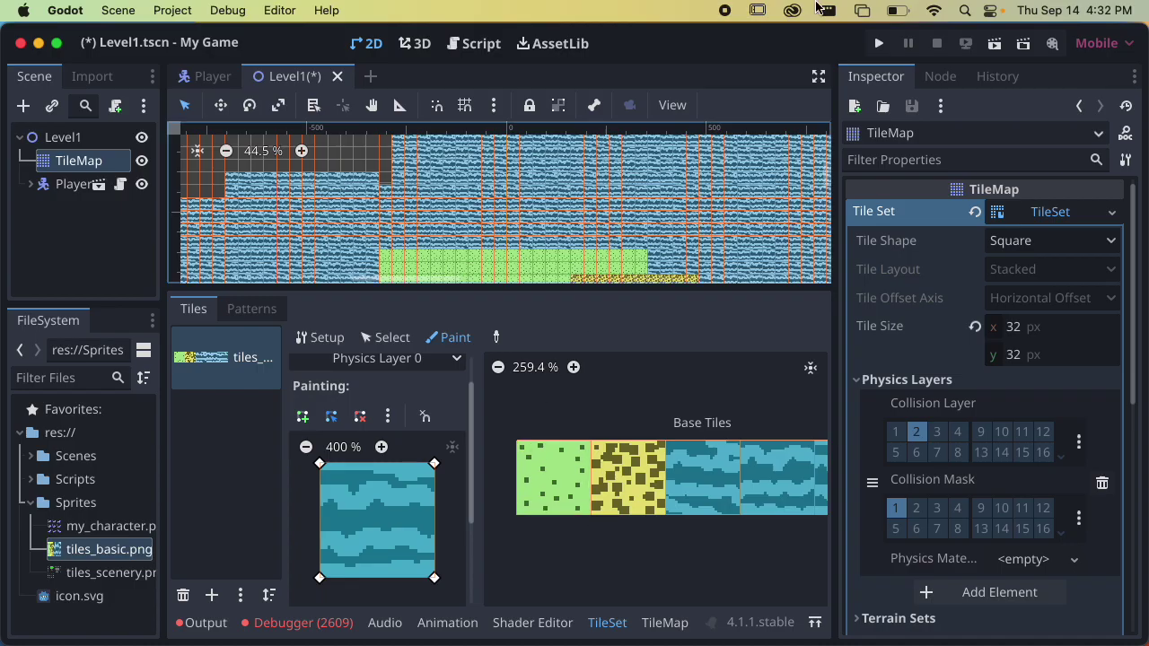
Step: Save the Level1 scene and run the game, walking the player against the water edges to test collisions, then close it
key("super+s")
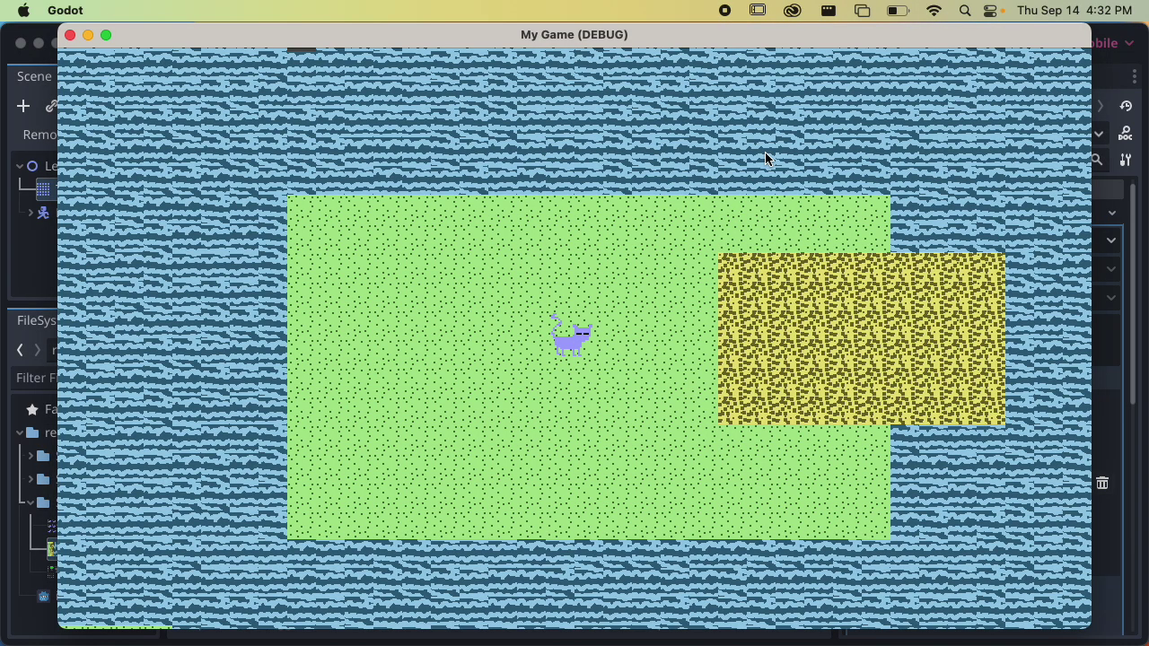
key("Up")
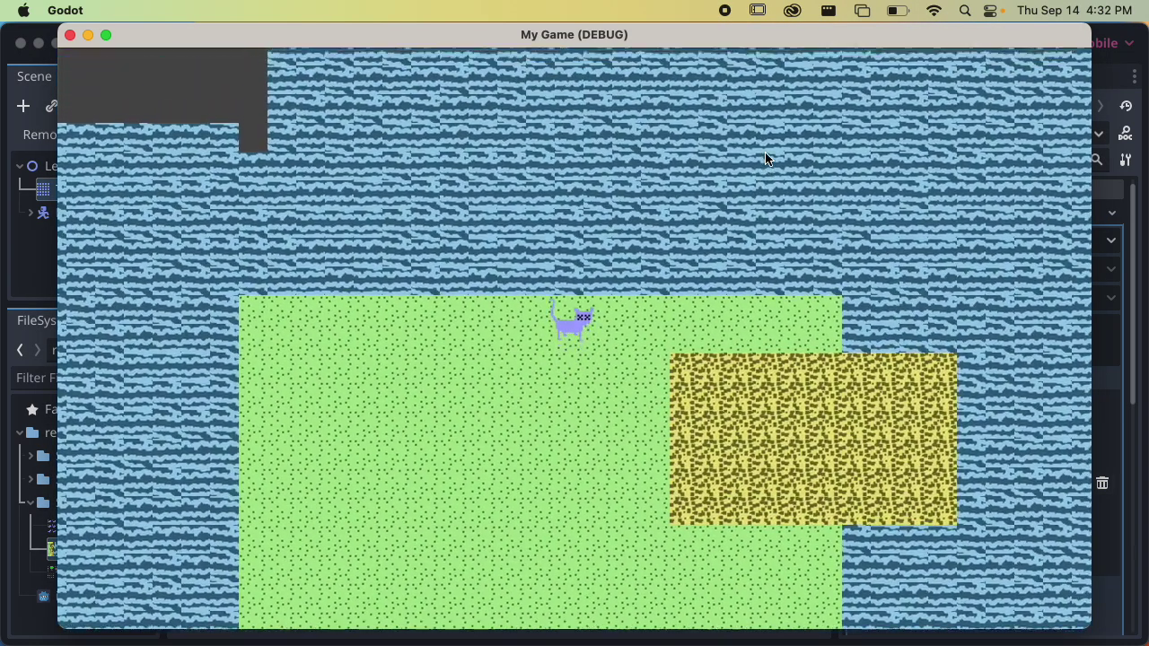
key("Down")
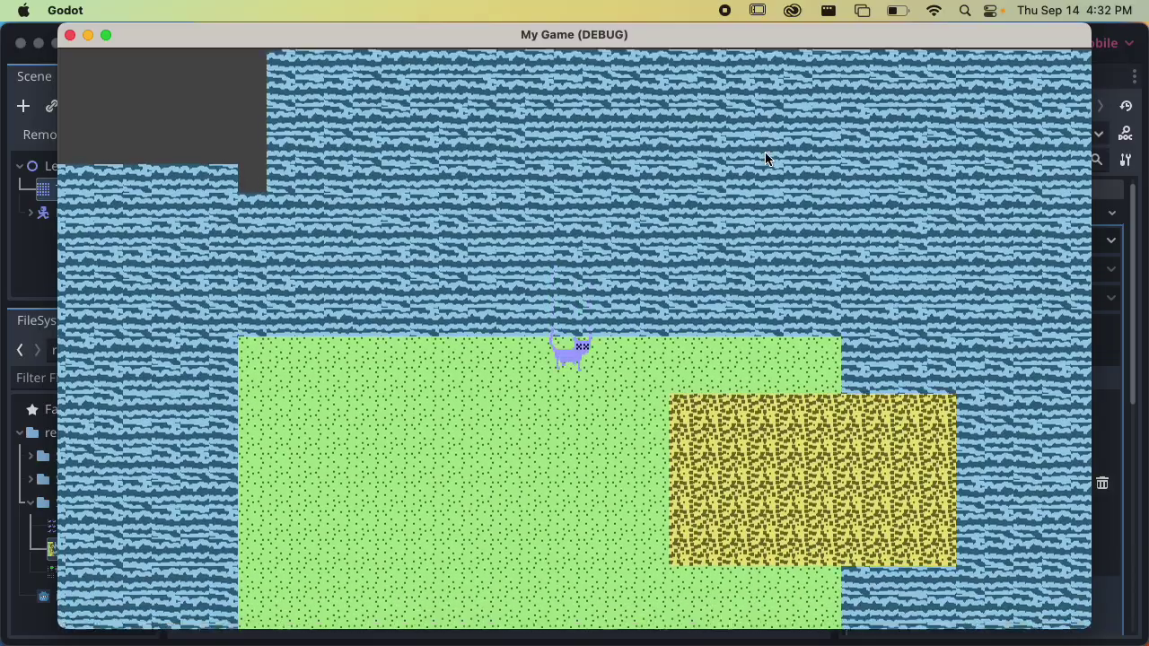
key("Up")
key("Right")
key("Down")
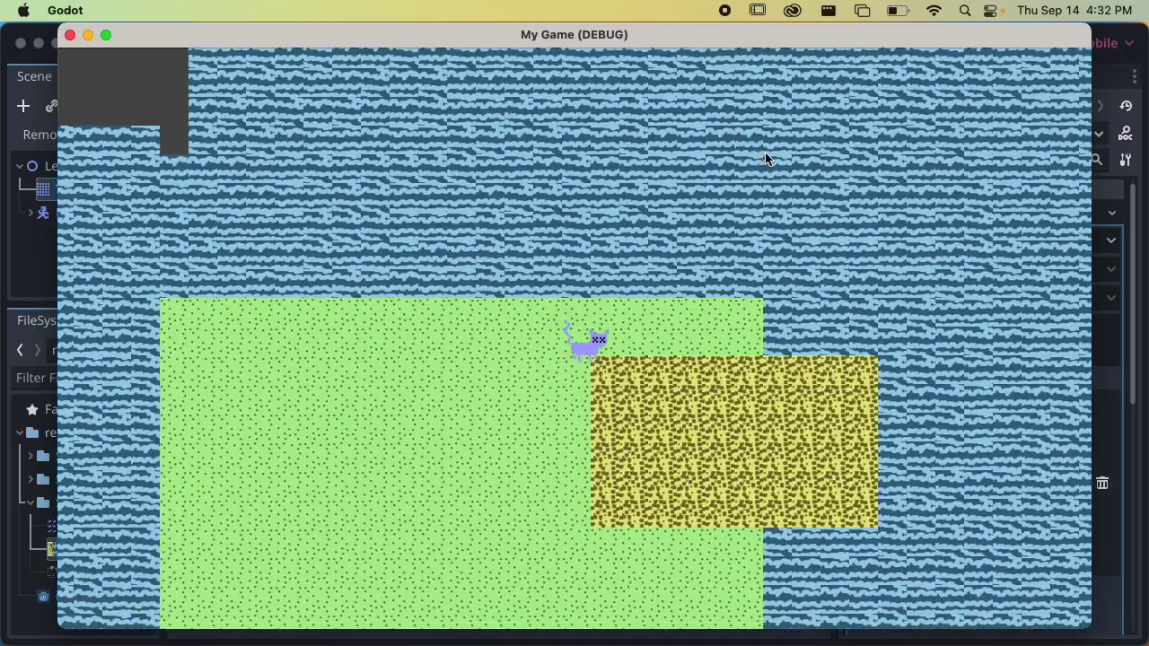
key("Up")
key("Up")
key("Right")
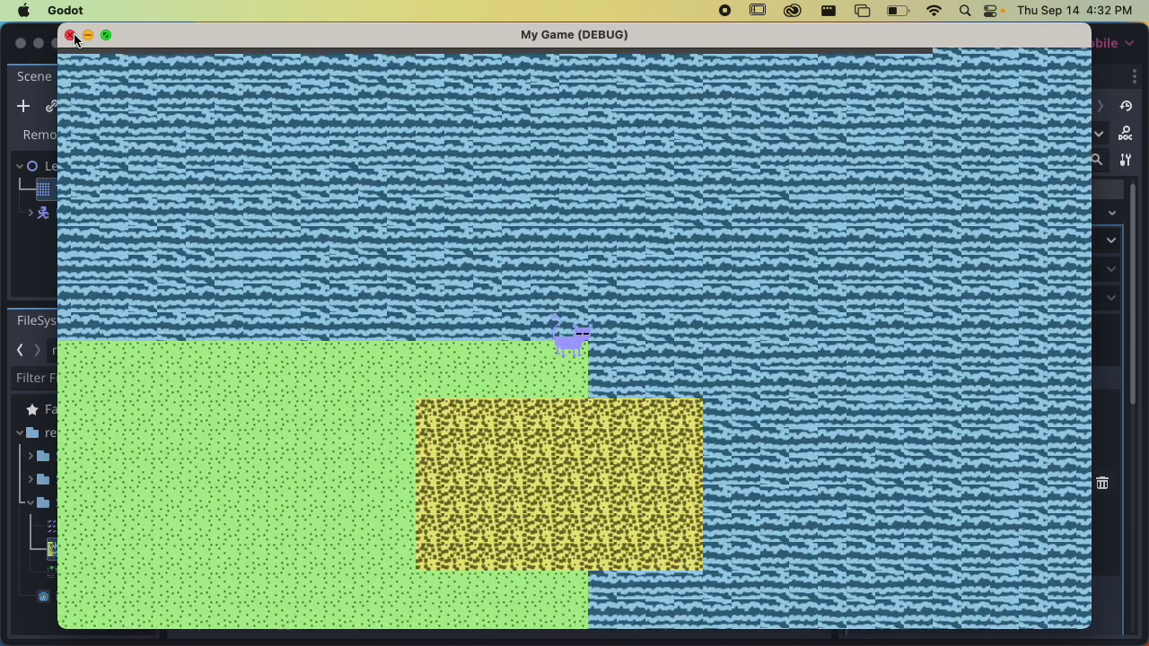
left_click(70, 36)
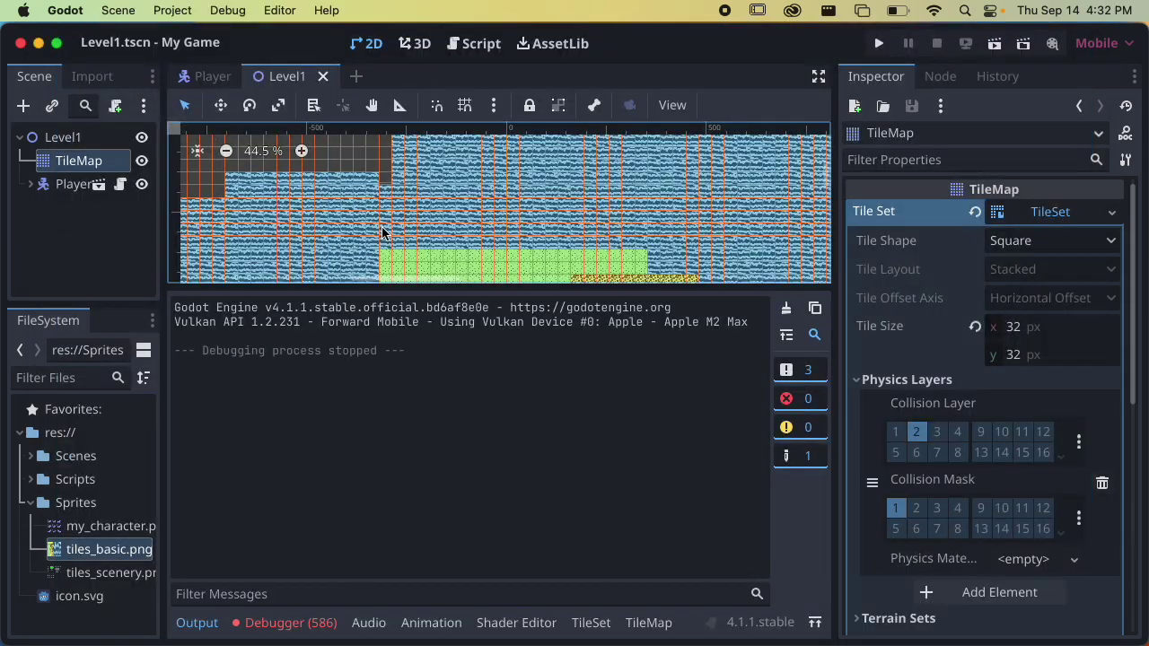
Step: Review the debugger's error list and open the PlayerController.gd line behind the first "Projectile" input action error
scroll(503, 250, "down", 3)
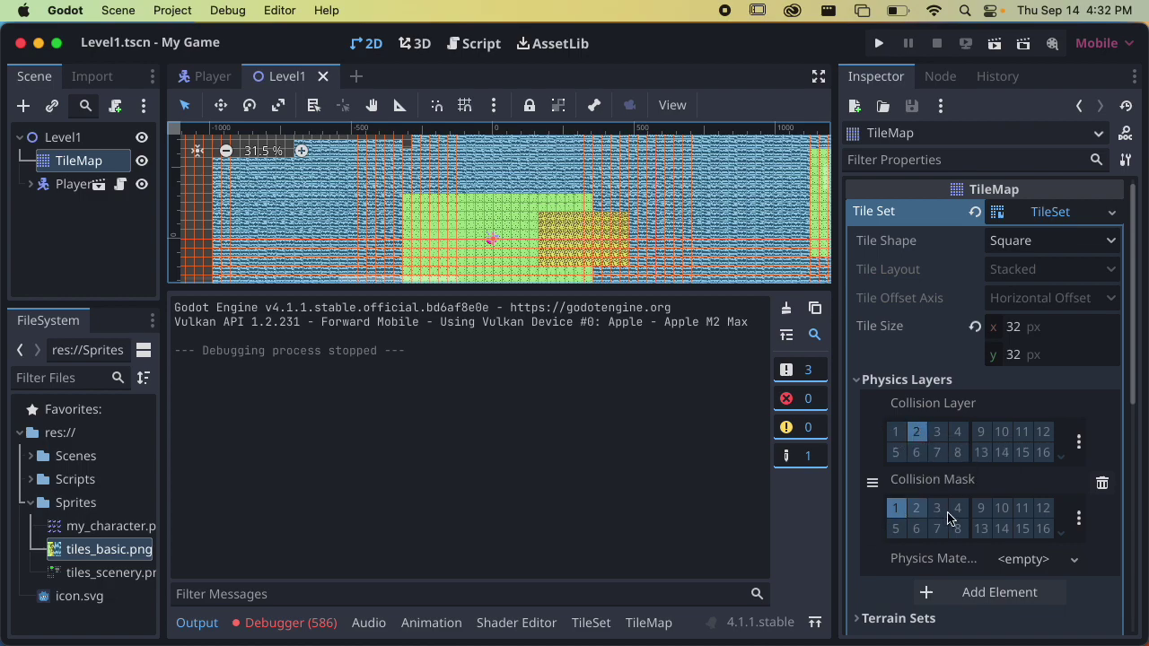
left_click(309, 628)
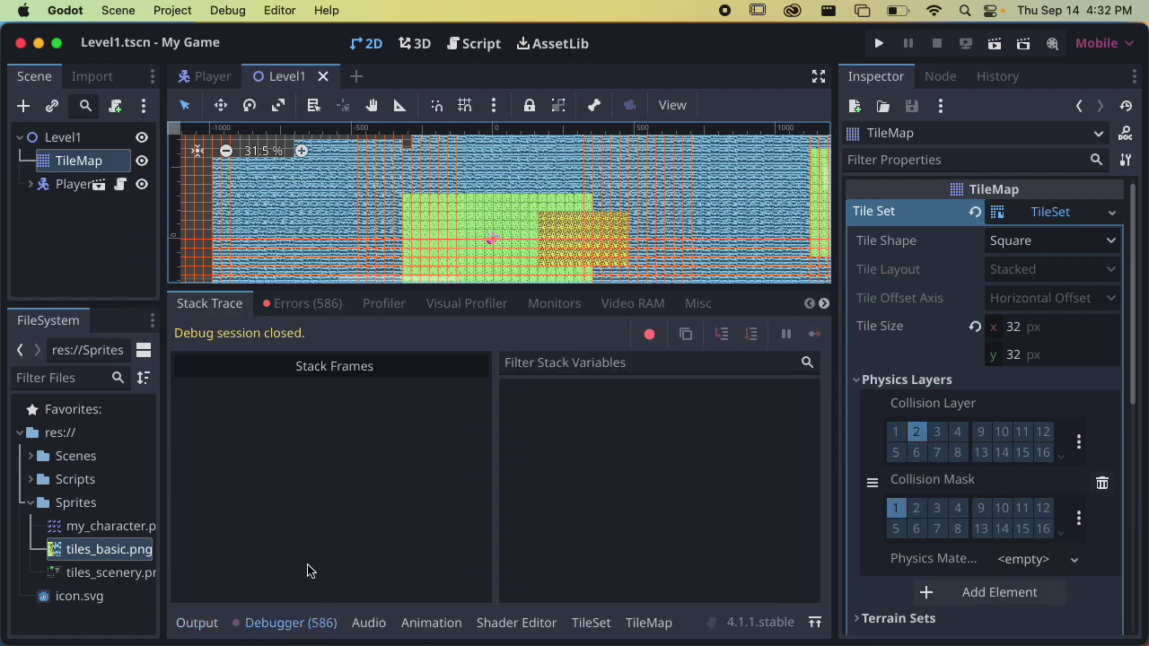
left_click(298, 304)
scroll(795, 375, "down", 3)
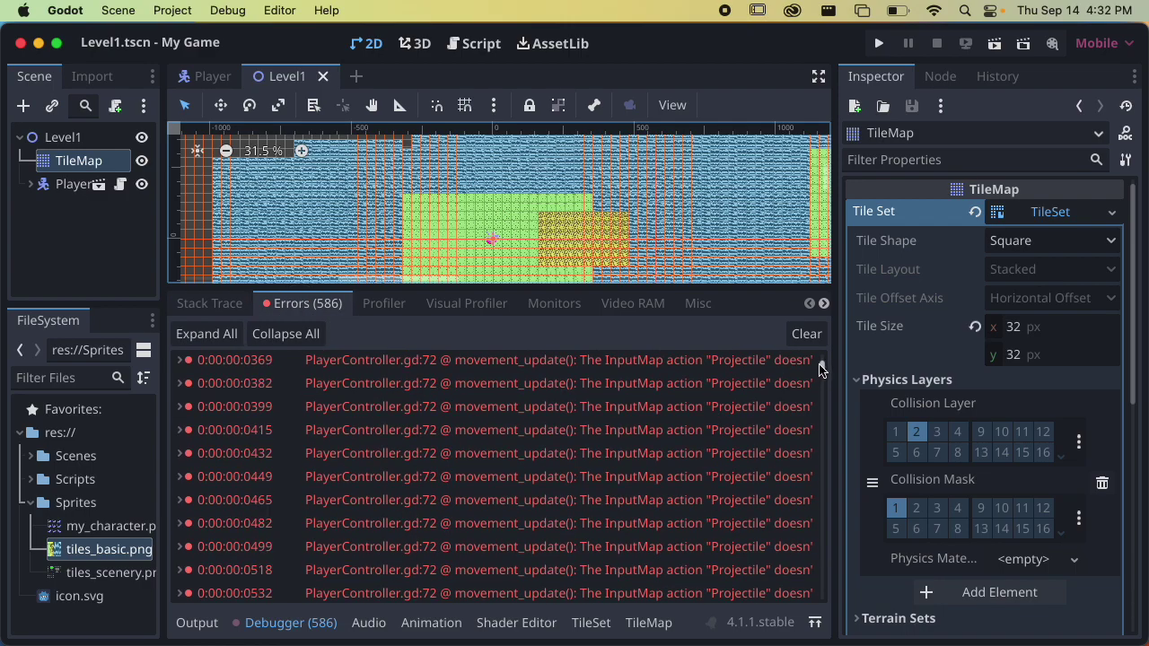
left_click_drag(819, 370, 815, 302)
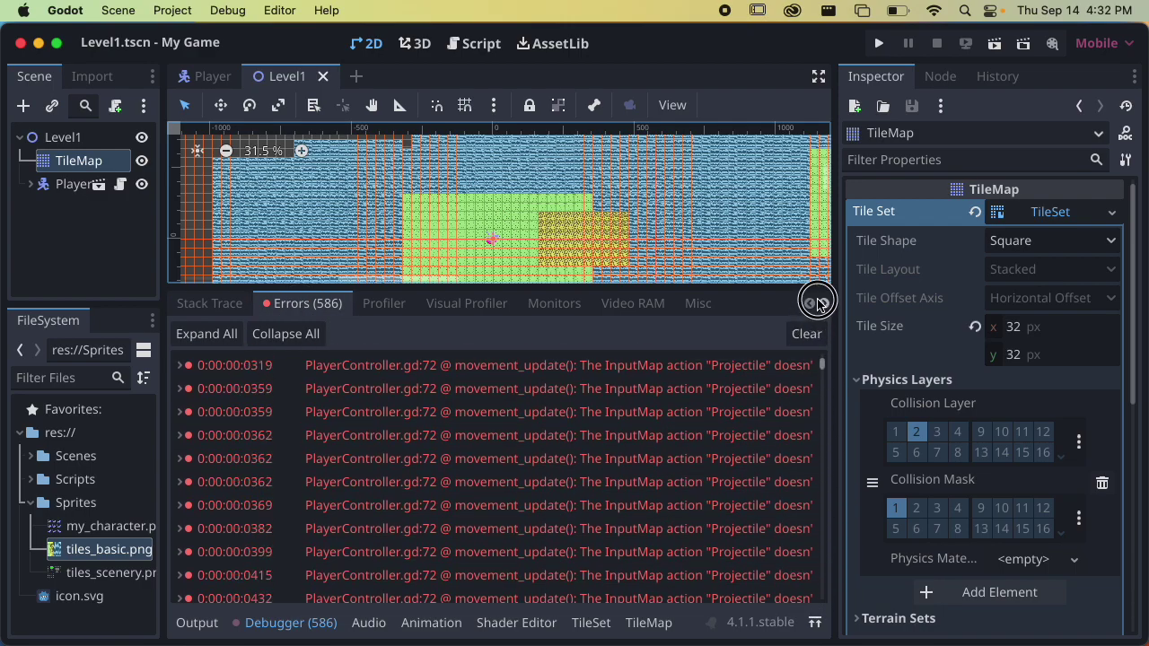
left_click(407, 368)
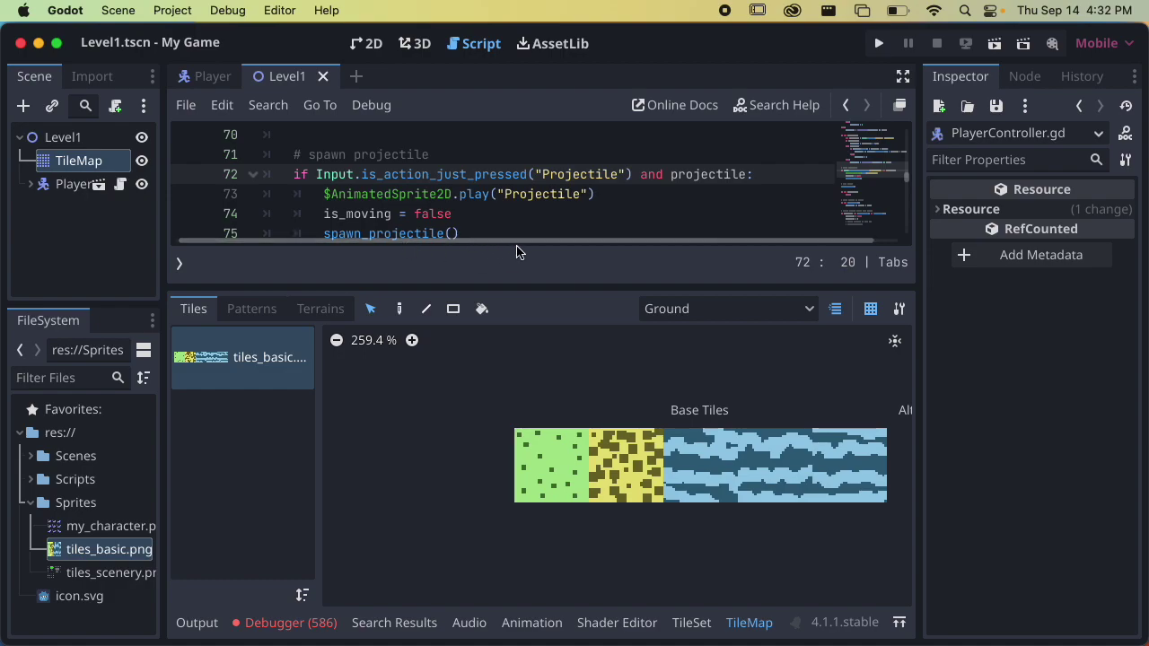
Step: Enlarge the script area and comment out the spawn projectile block on lines 72 to 75 of PlayerController.gd
left_click_drag(644, 287, 609, 494)
left_click_drag(462, 235, 293, 174)
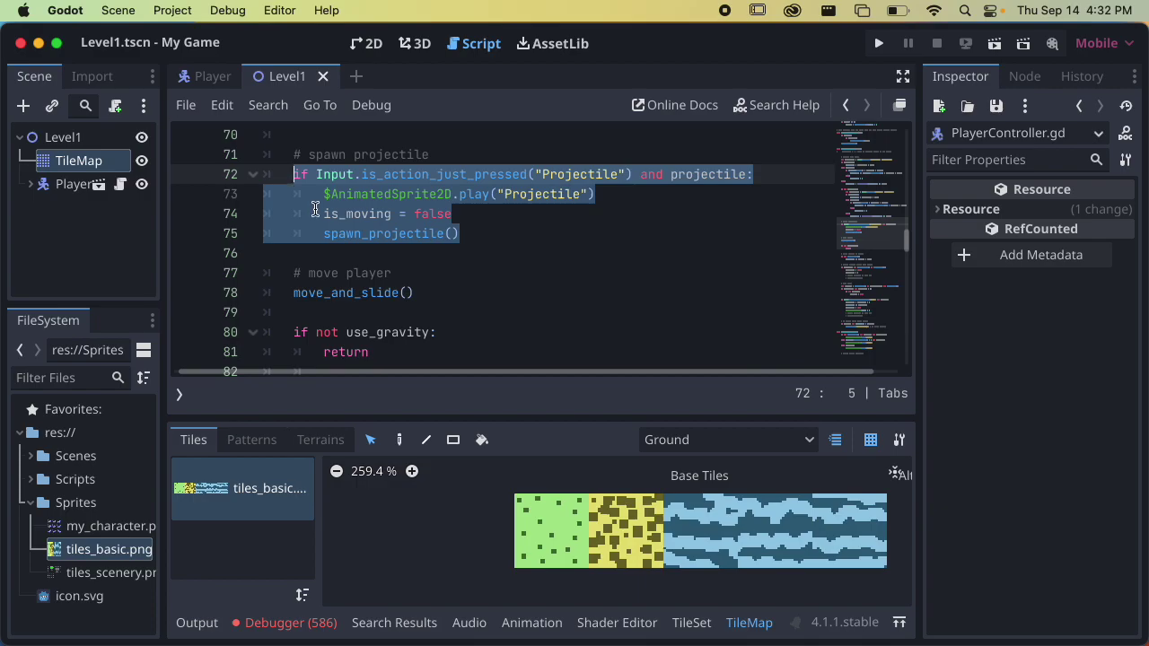
key("super+k")
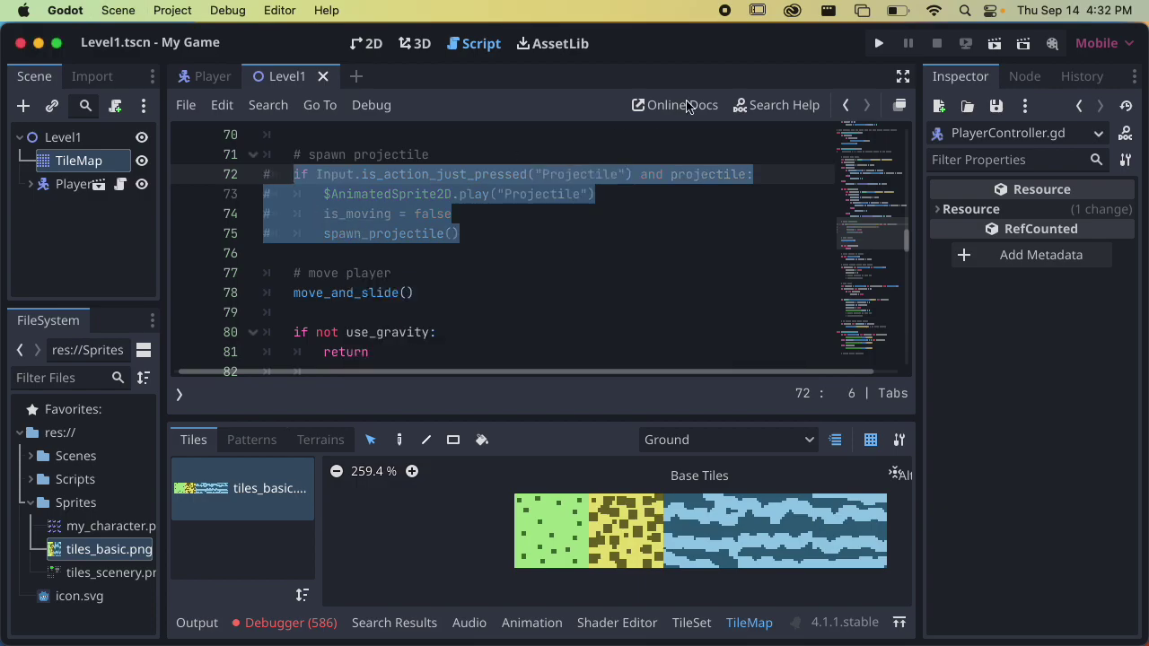
Step: Run the Level1 scene, walk the cat upward from the grass onto the water to test collision, and close the game
left_click(995, 43)
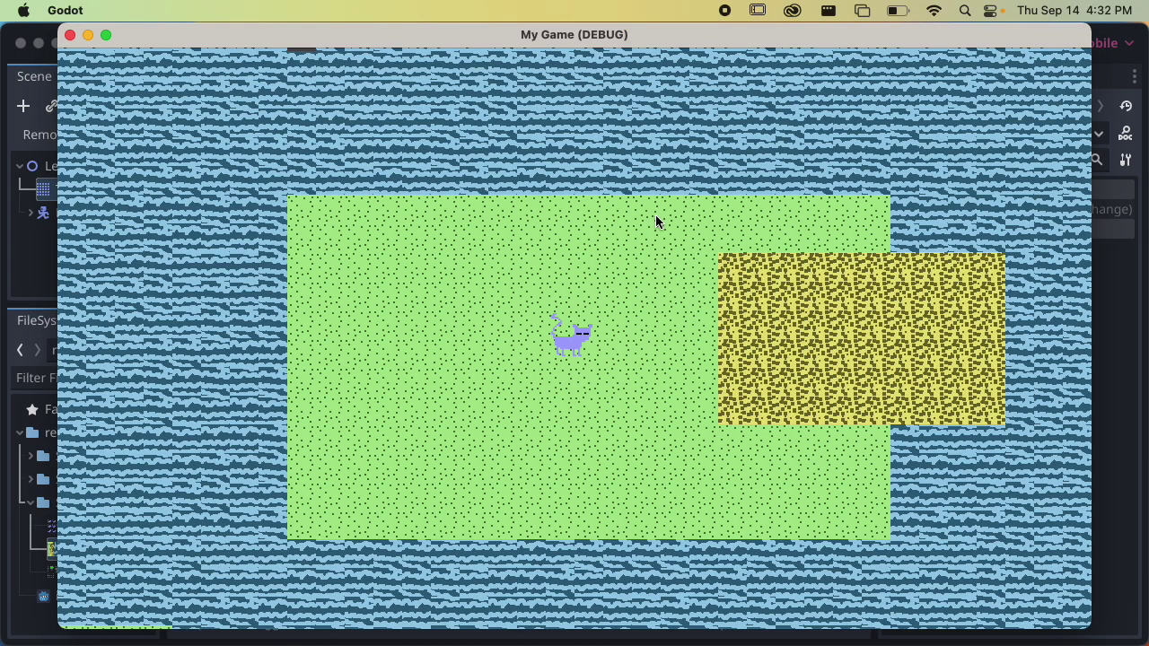
key("Up")
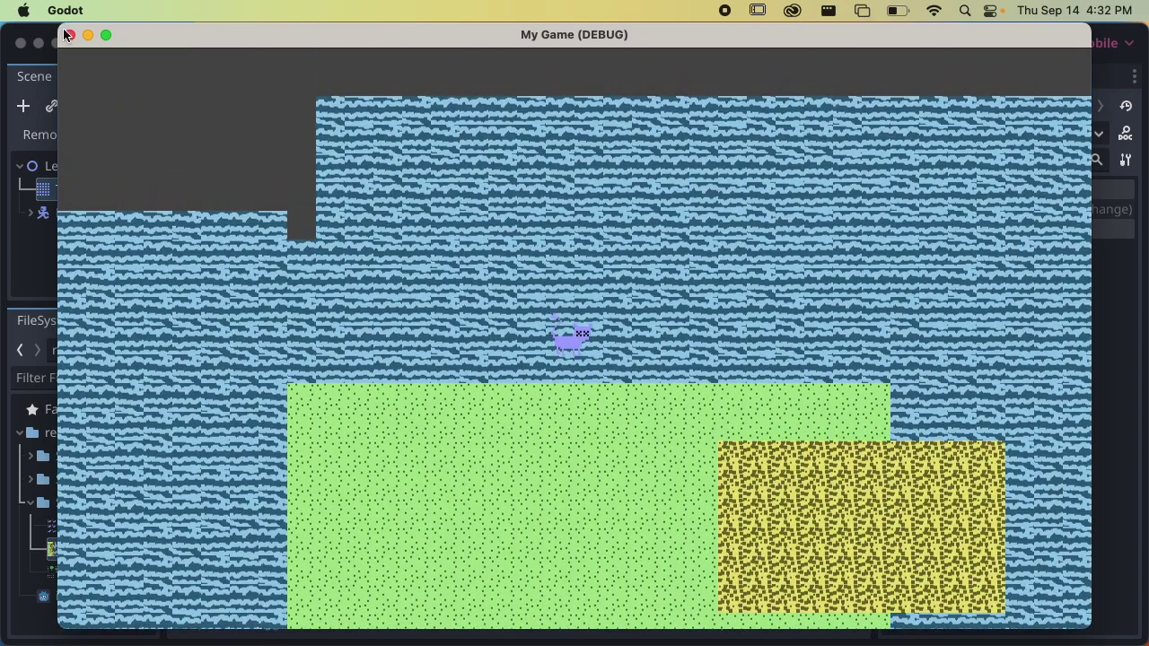
left_click(70, 35)
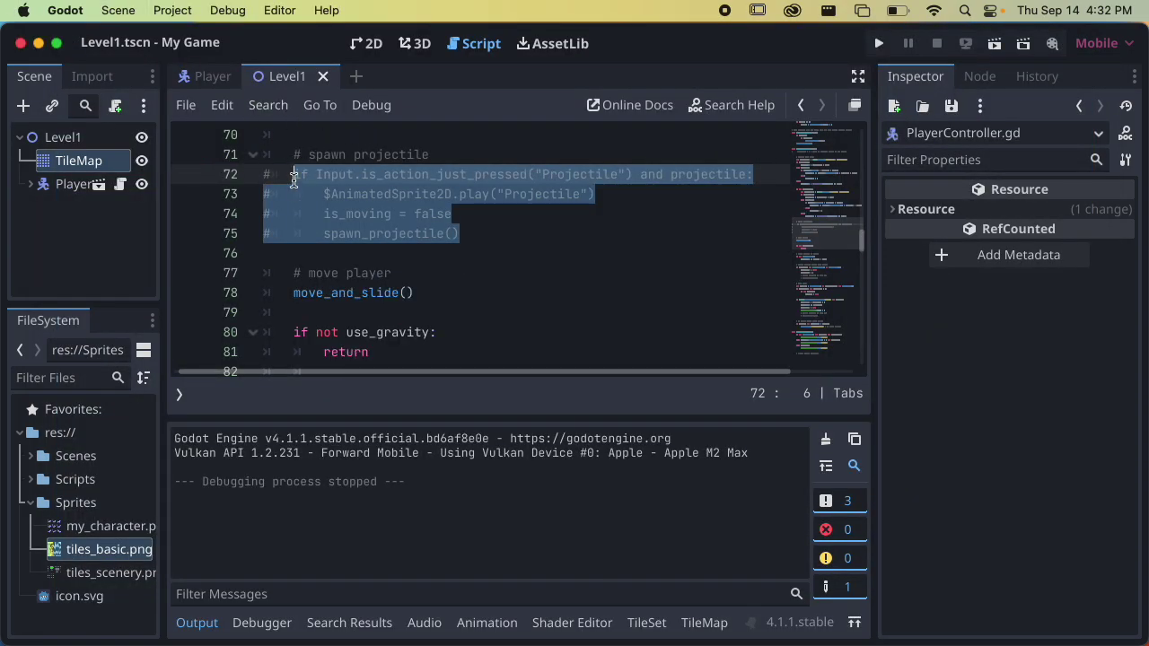
Step: Inspect which named layers are assigned to the TileMap's physics Collision Layer and Collision Mask in the 2D workspace
left_click(368, 44)
scroll(453, 280, "up", 5)
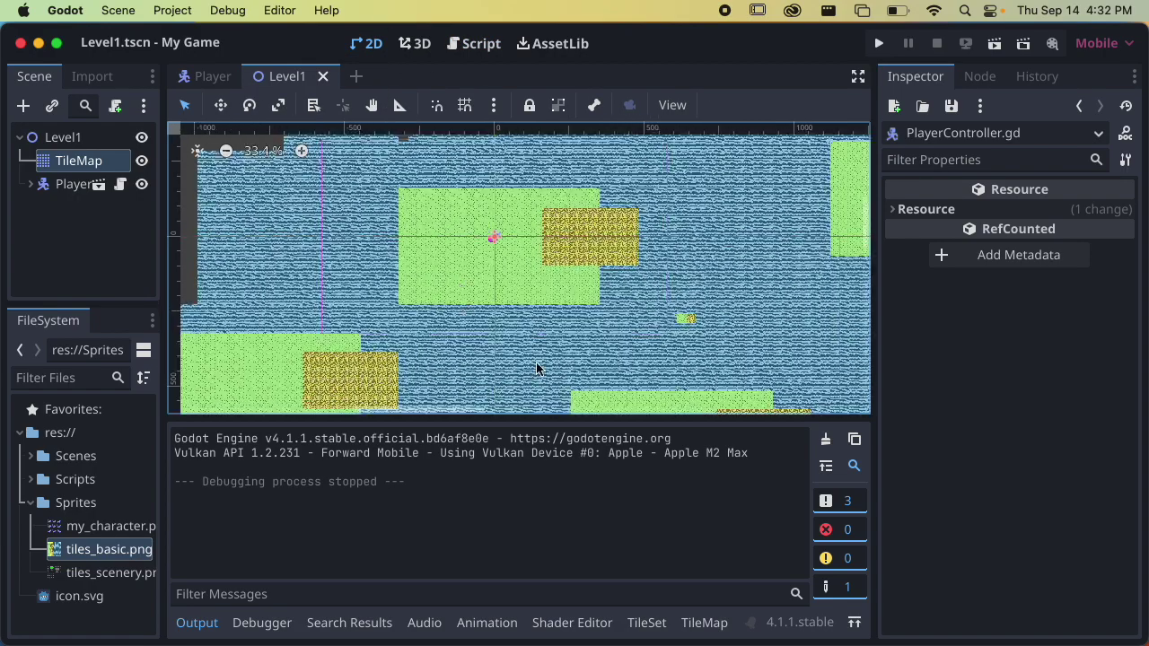
left_click(81, 160)
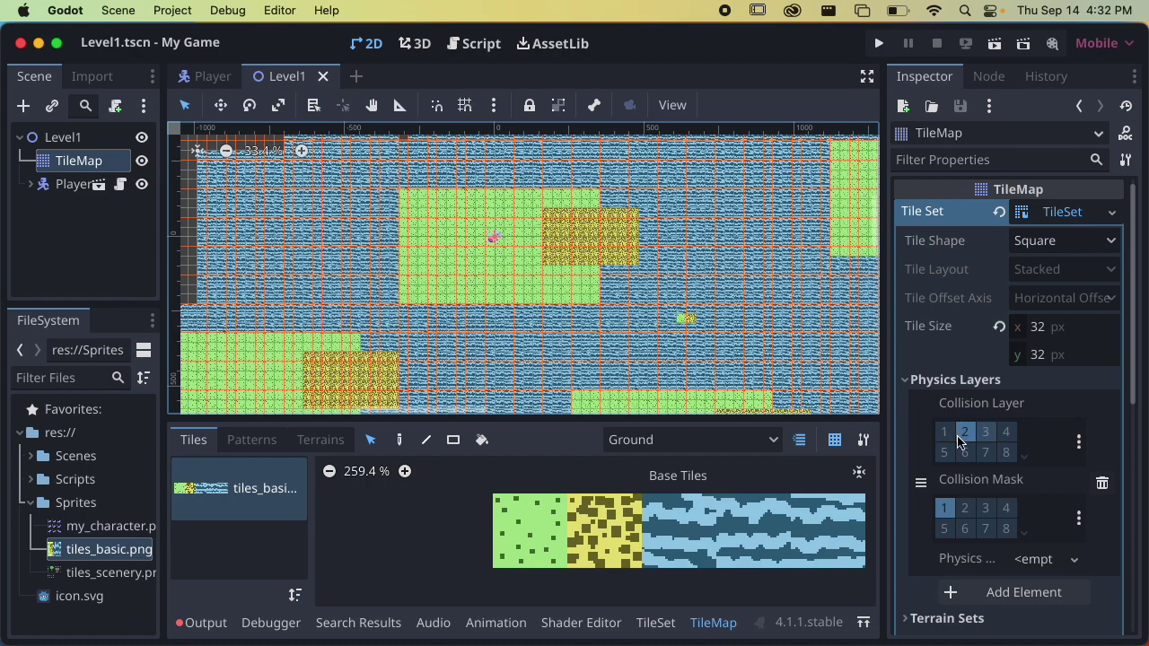
left_click(1081, 444)
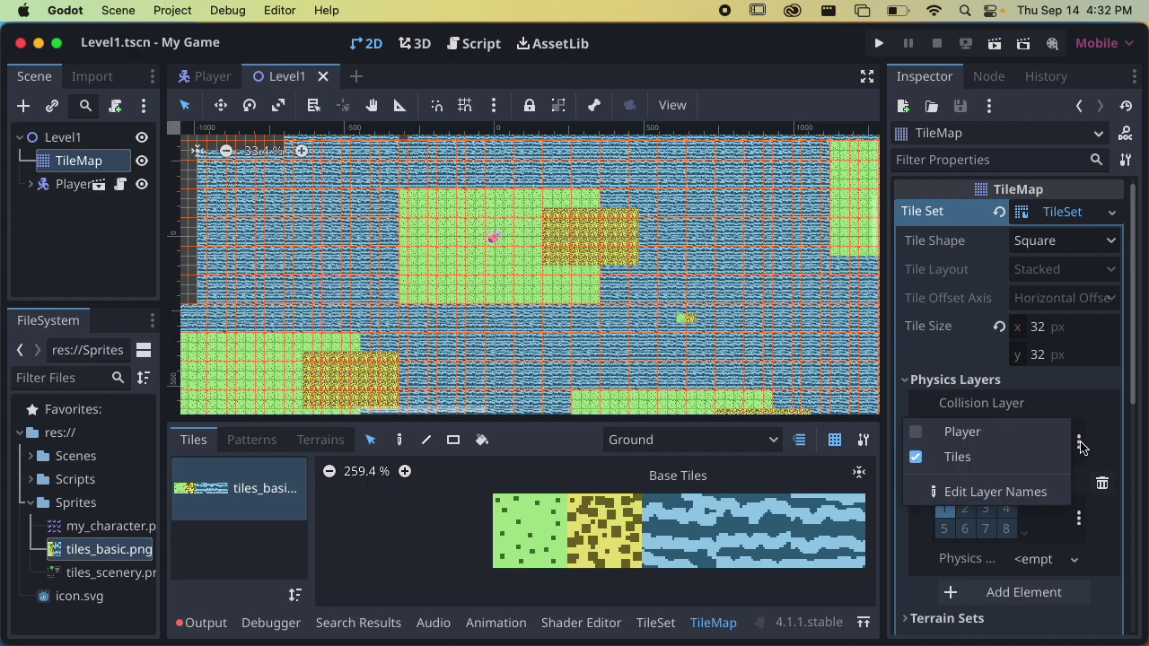
left_click(1081, 447)
left_click(1079, 519)
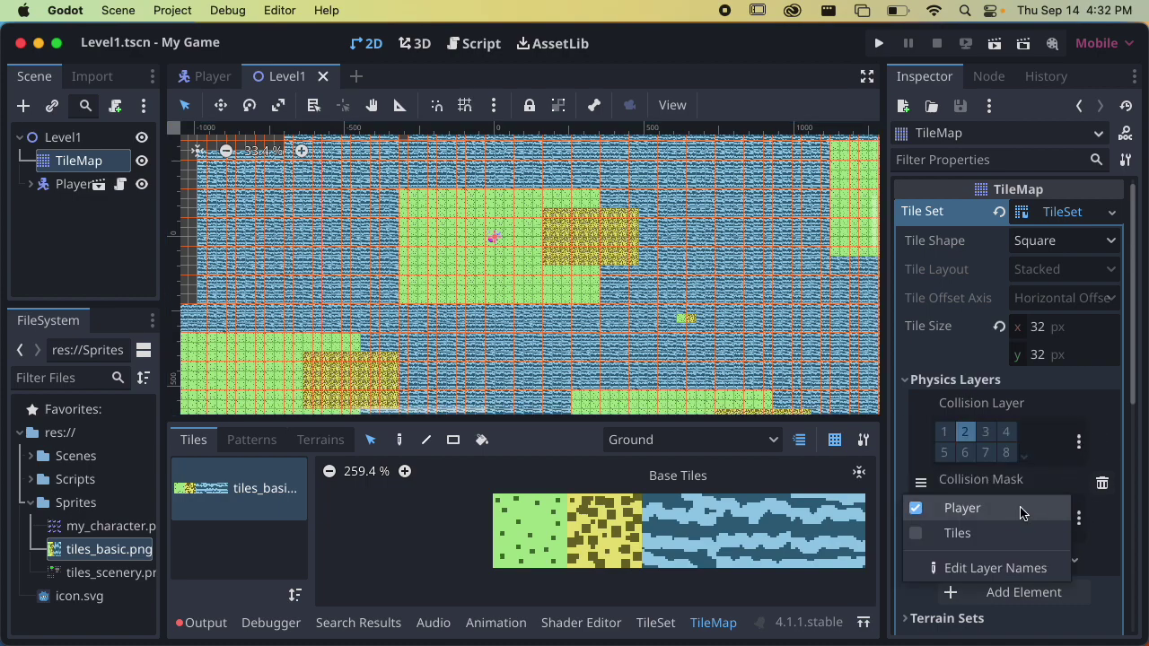
left_click(1082, 516)
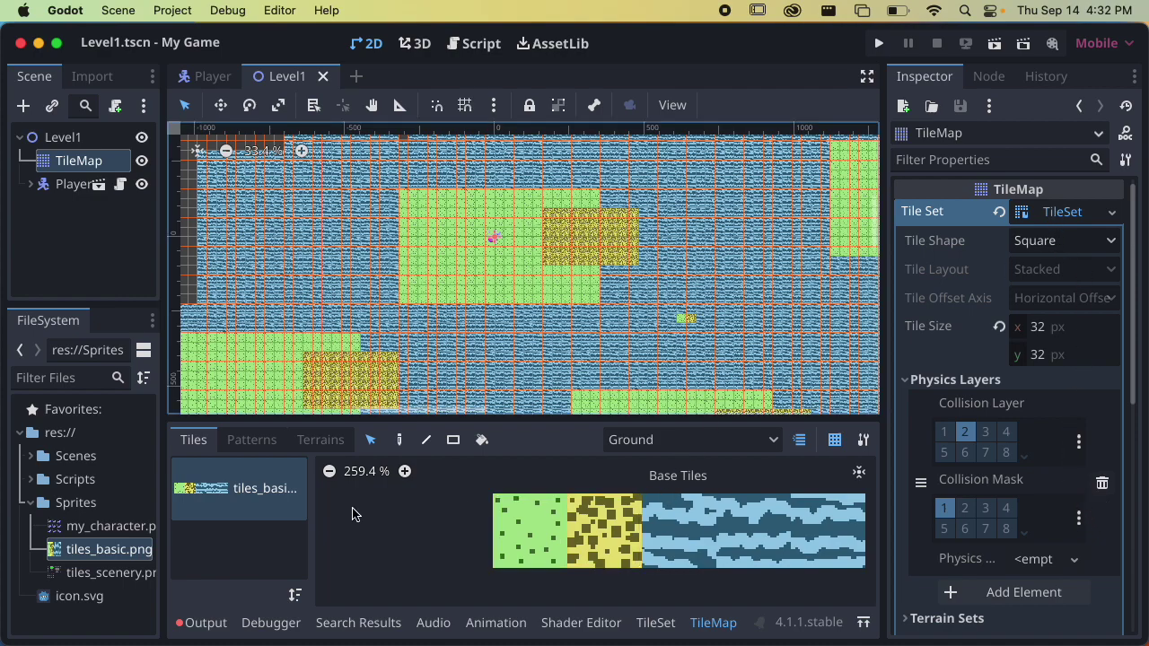
Step: Examine the Physics Layer 0 collision polygons painted on the tiles_basic water tiles in the TileSet editor
left_click(655, 623)
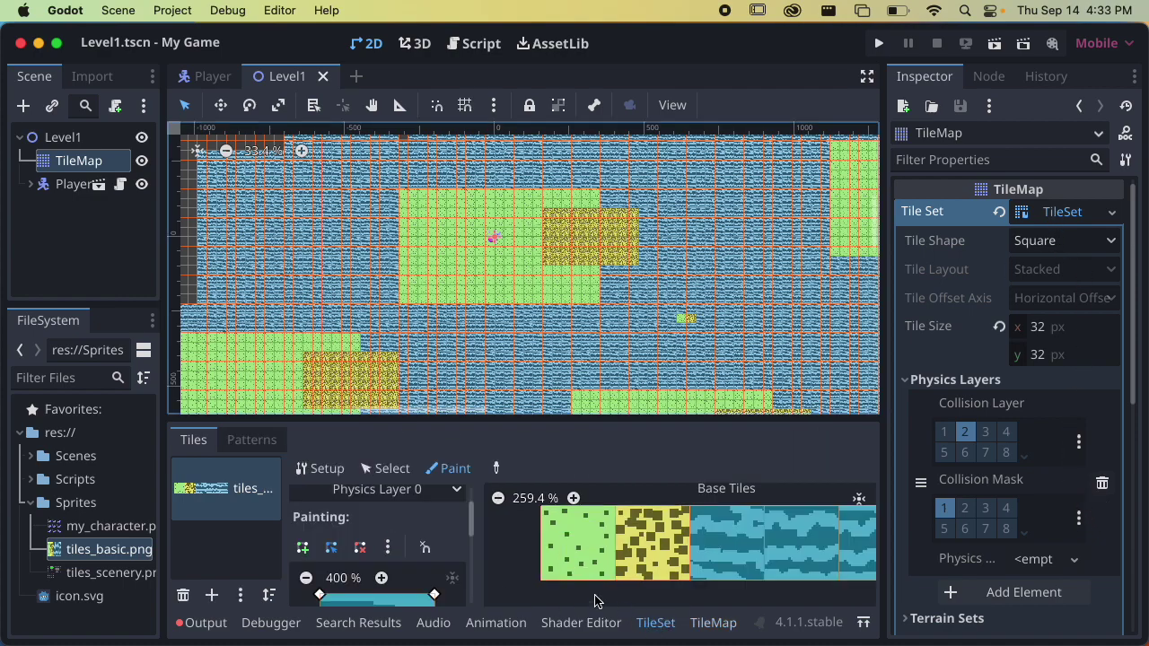
left_click_drag(526, 431, 541, 266)
scroll(402, 387, "up", 2)
scroll(539, 431, "down", 4)
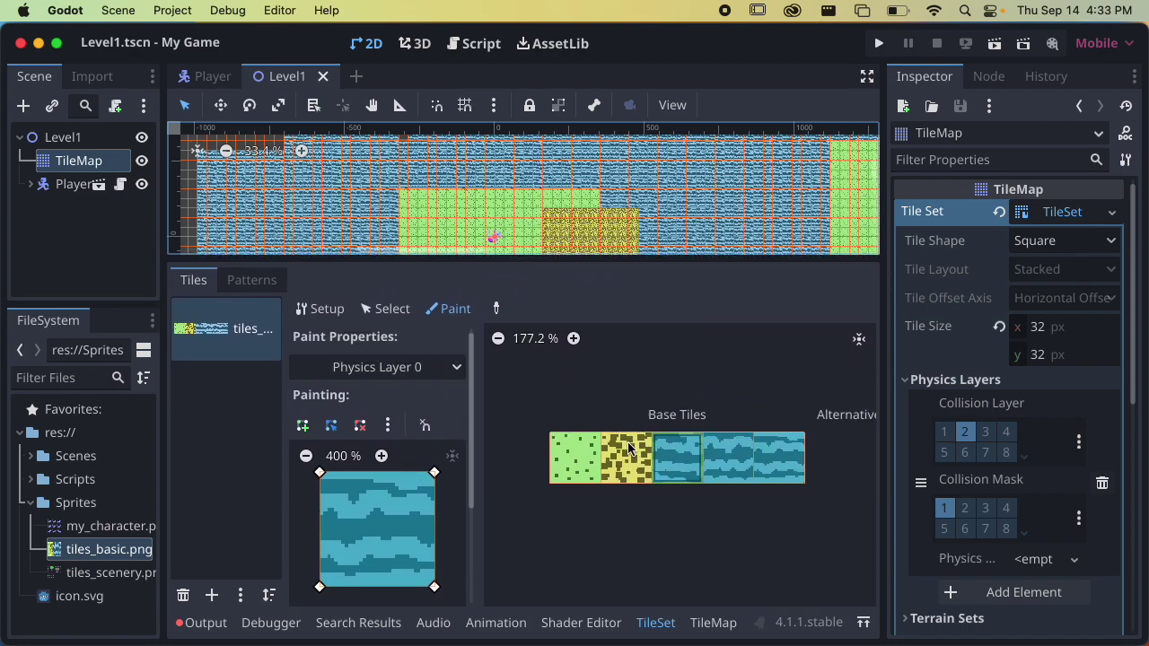
scroll(667, 465, "up", 2)
scroll(667, 465, "up", 4)
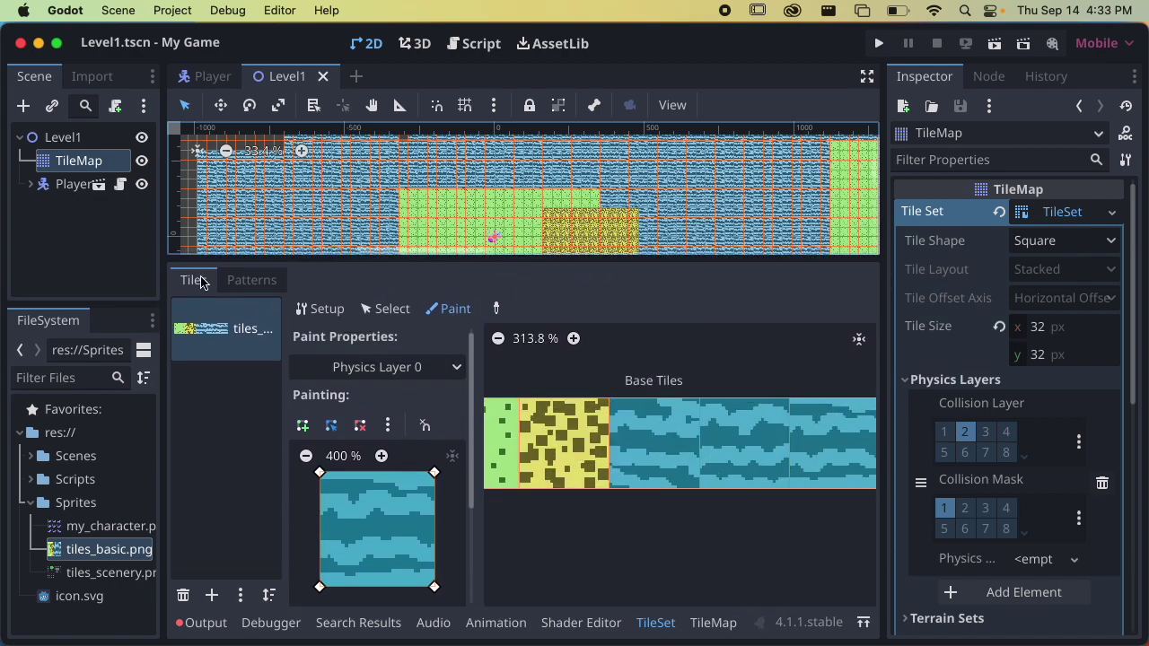
scroll(399, 463, "down", 4)
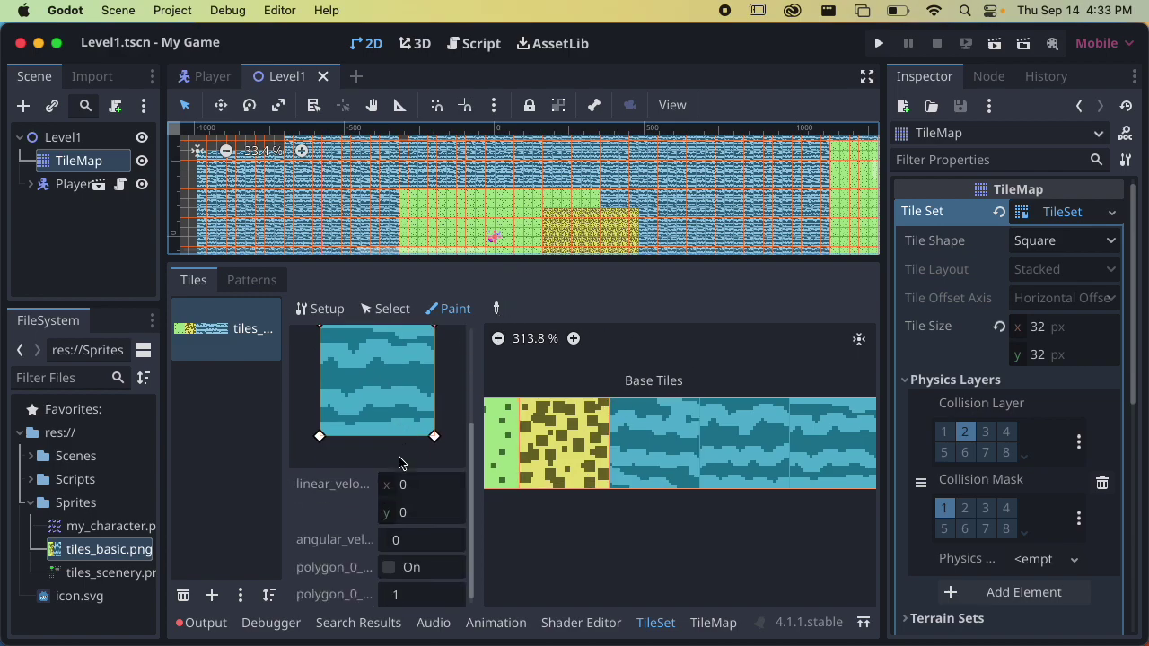
scroll(376, 414, "up", 4)
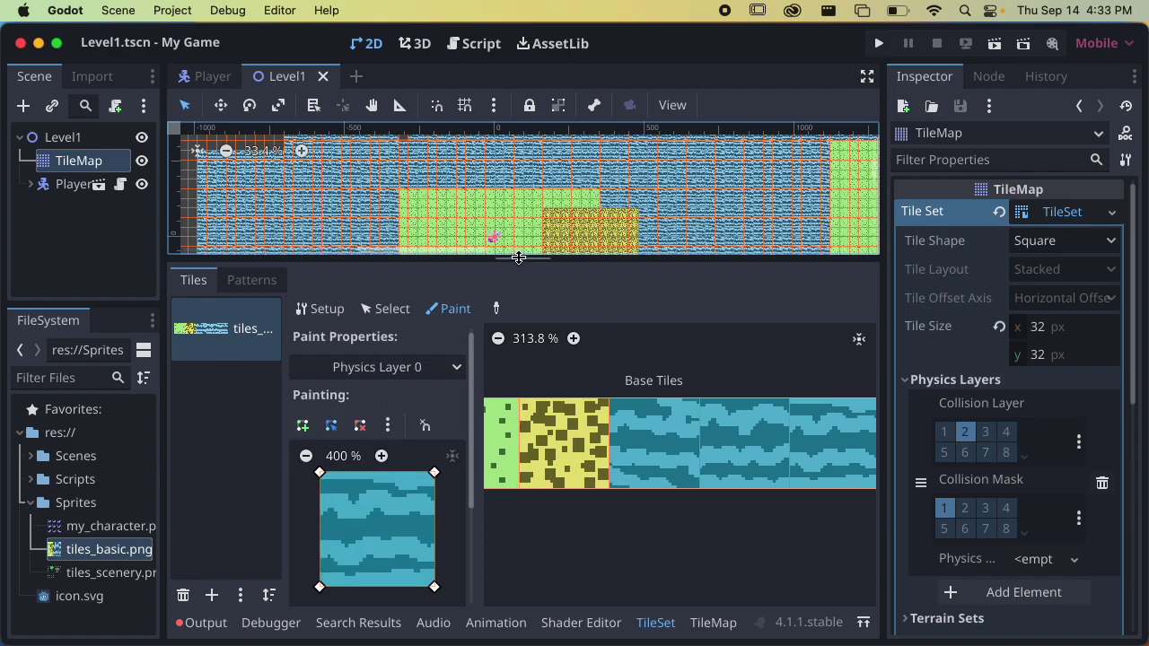
Step: Pick the three water tiles in the TileMap palette and try selecting areas of placed water around the central grass island
left_click(696, 624)
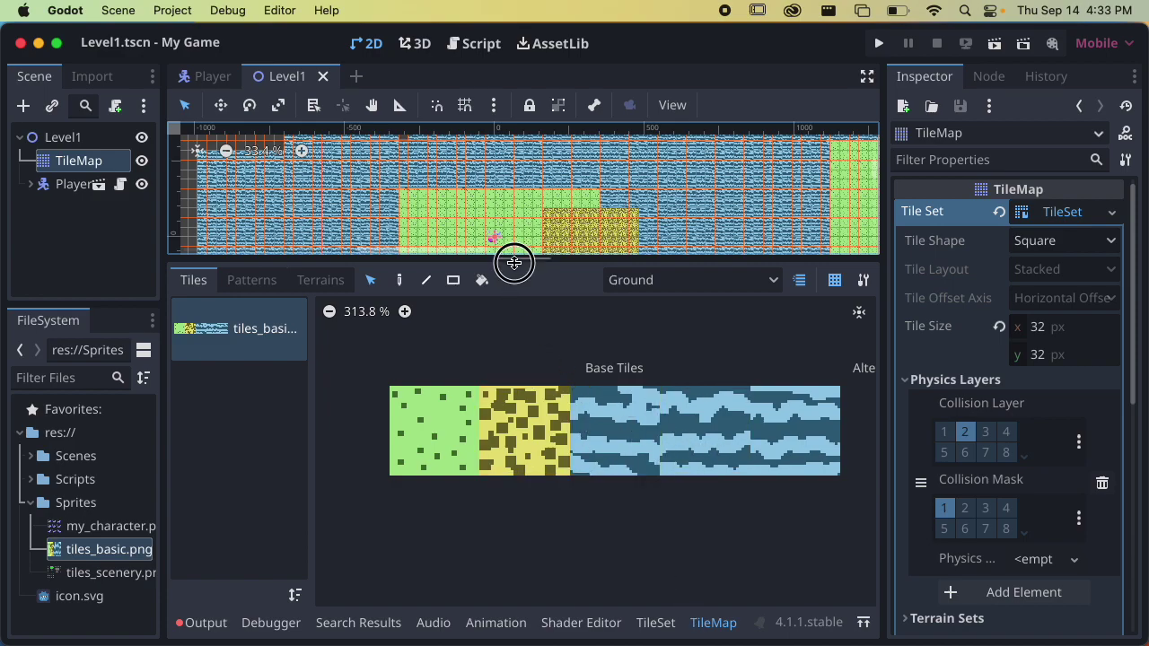
left_click_drag(513, 261, 490, 370)
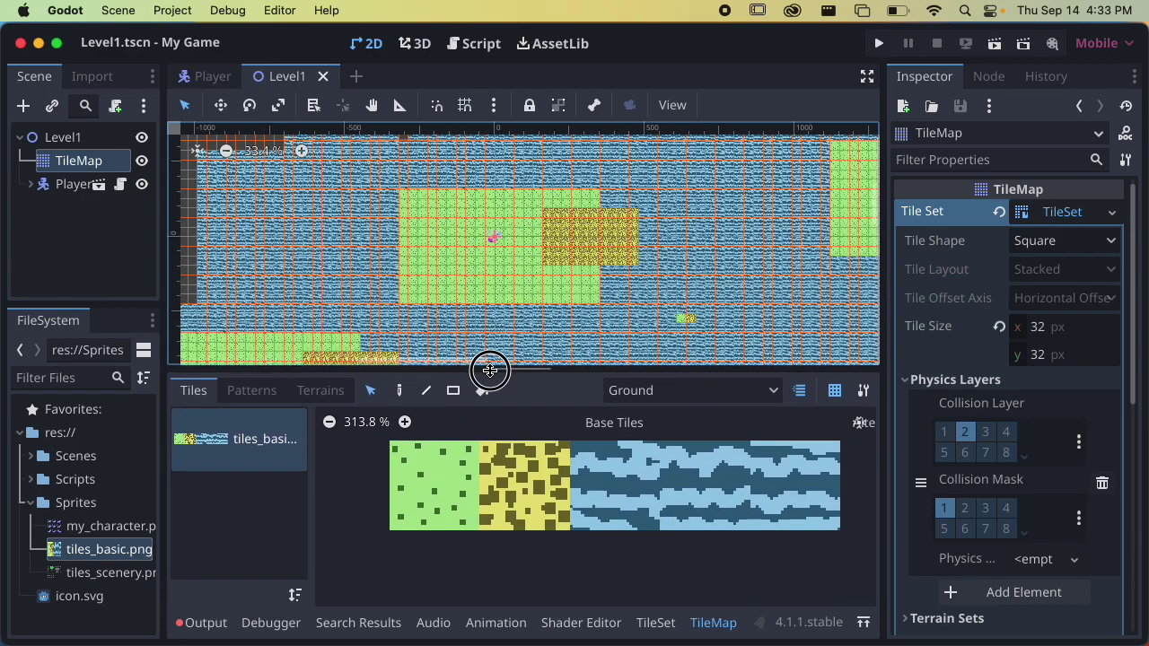
left_click(629, 473)
left_click_drag(635, 500, 790, 510)
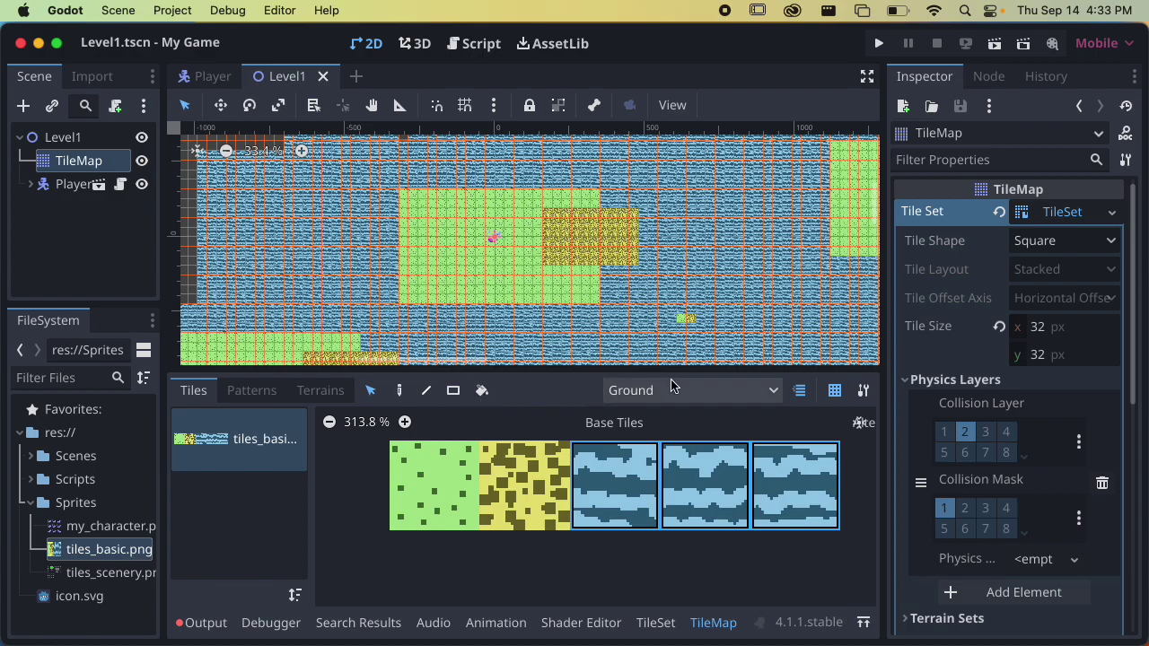
left_click_drag(885, 361, 945, 362)
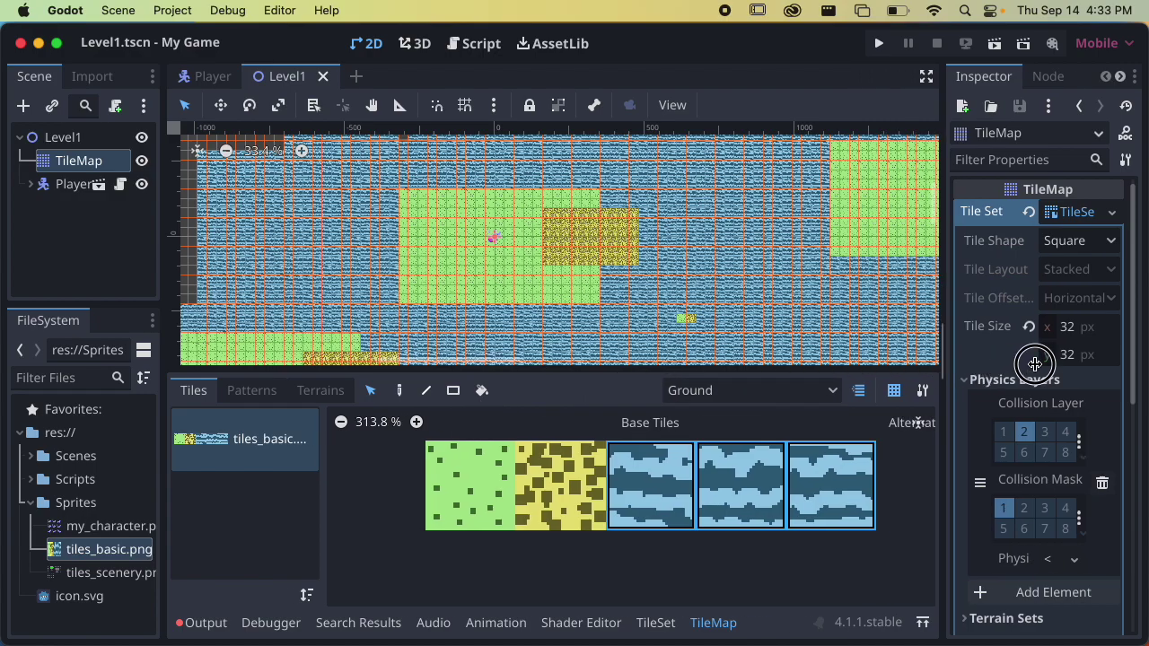
scroll(652, 352, "down", 5)
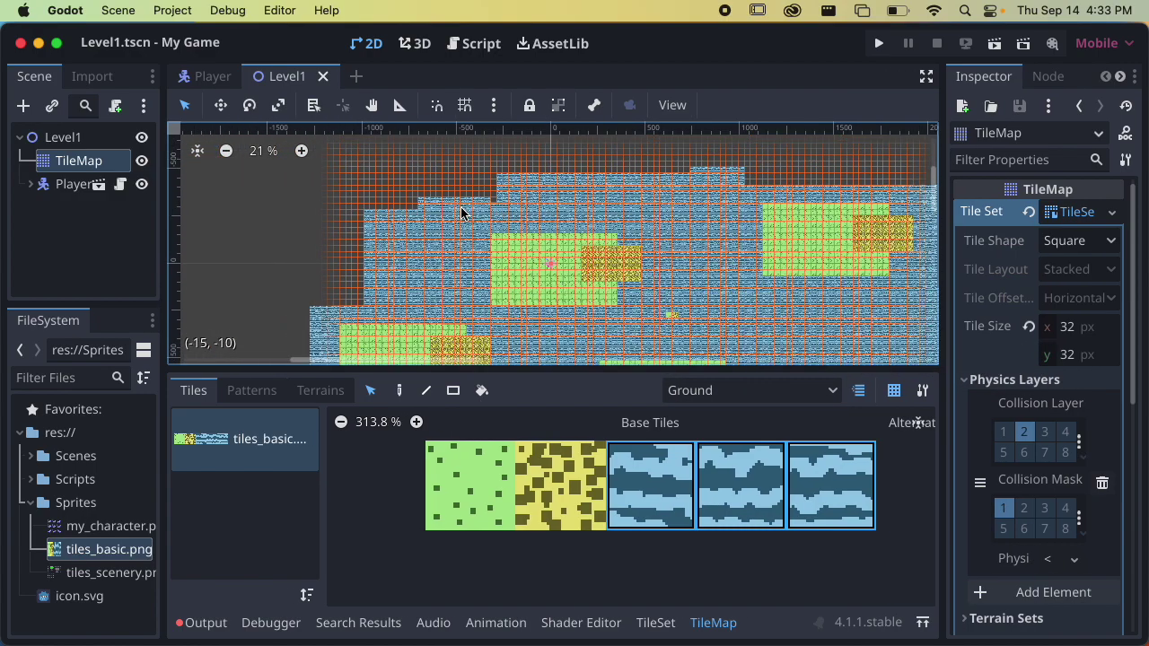
mouse_move(461, 207)
left_mouse_down()
mouse_move(576, 231)
mouse_move(675, 233)
mouse_move(620, 230)
mouse_move(634, 243)
mouse_move(651, 240)
mouse_move(621, 213)
mouse_move(661, 243)
mouse_move(631, 305)
left_mouse_up()
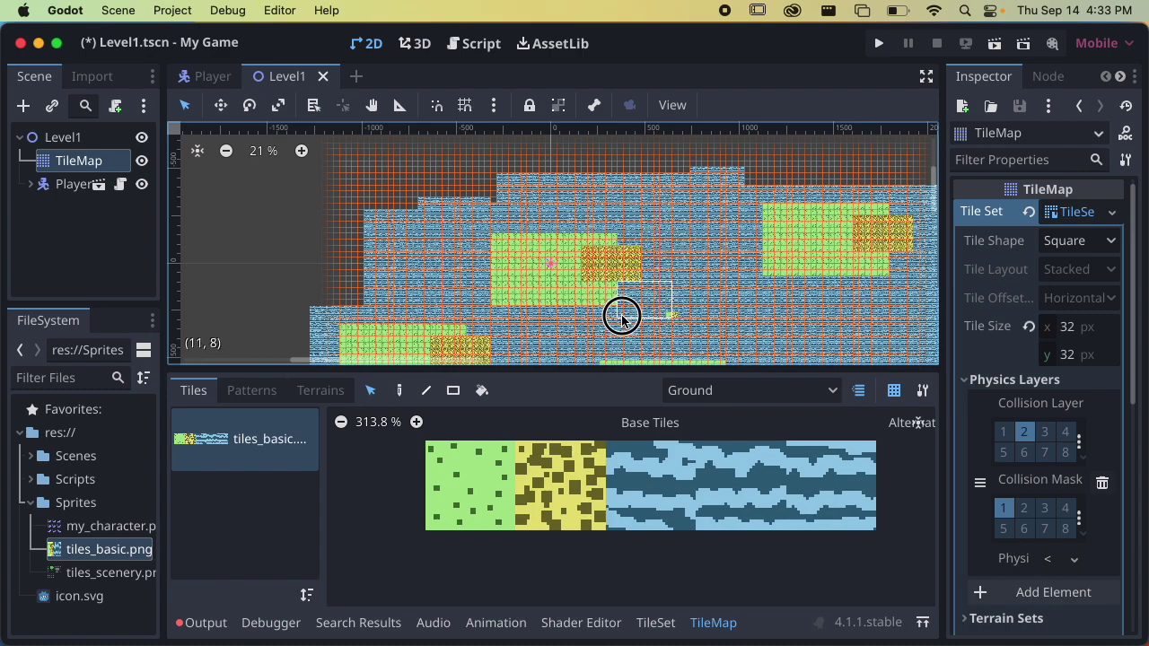
left_click_drag(665, 309, 482, 333)
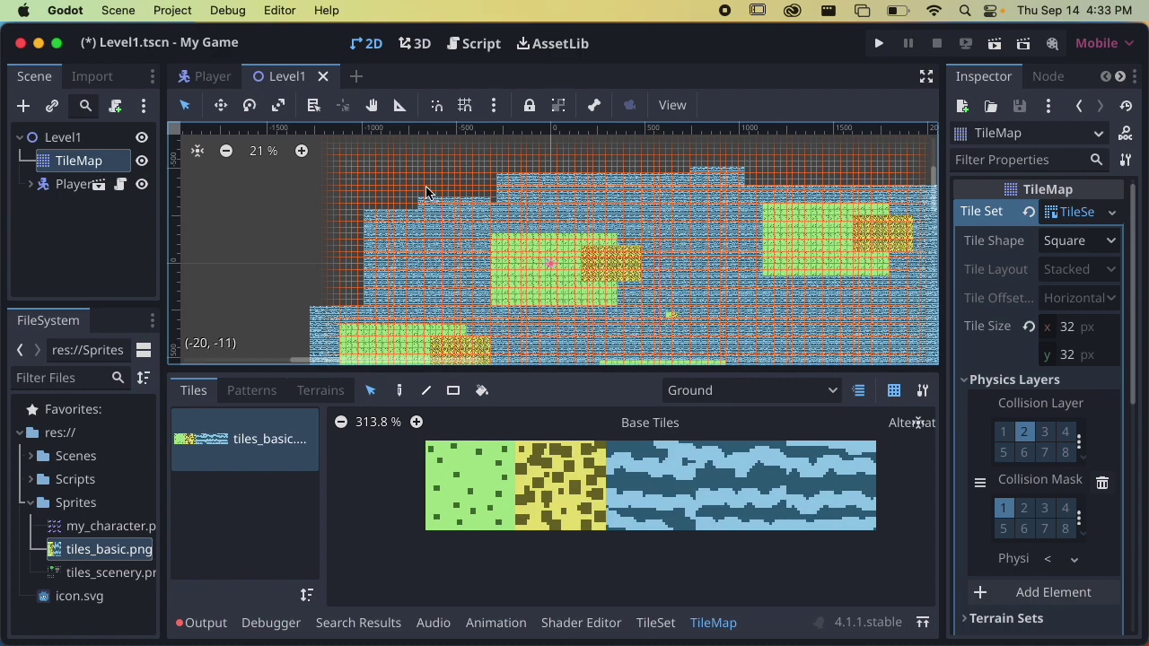
left_click_drag(426, 199, 489, 318)
Step: Run the Level1 scene again, walk the cat upward past the grass edge to retest water collision, and close the game
left_click(994, 43)
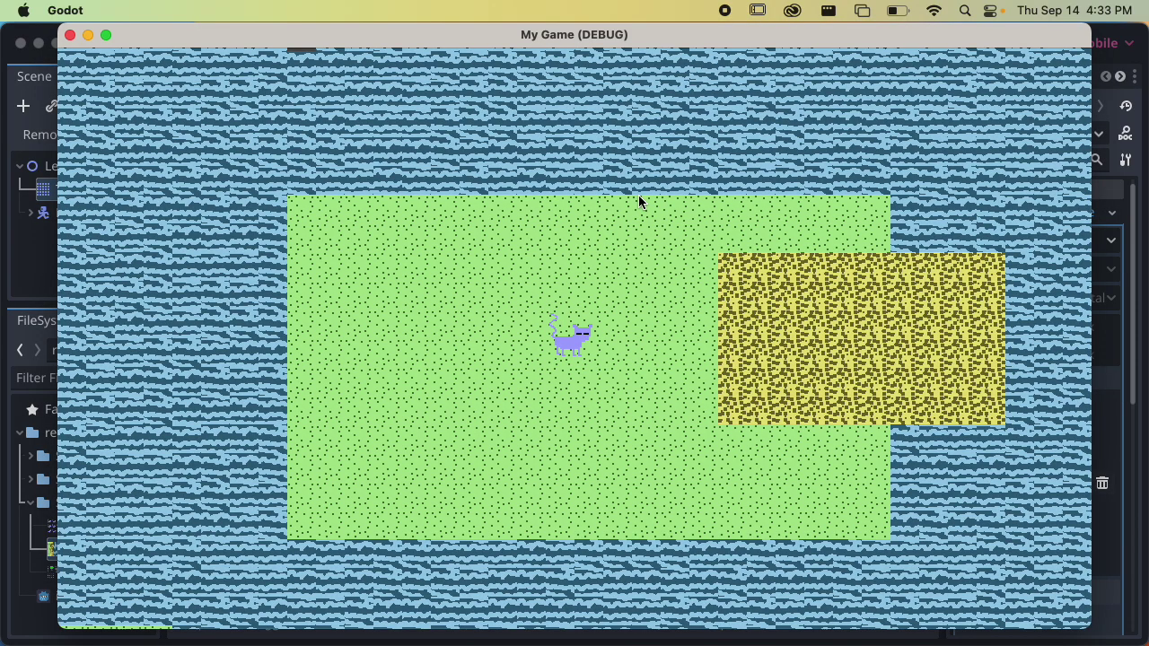
key("Up")
key("Up")
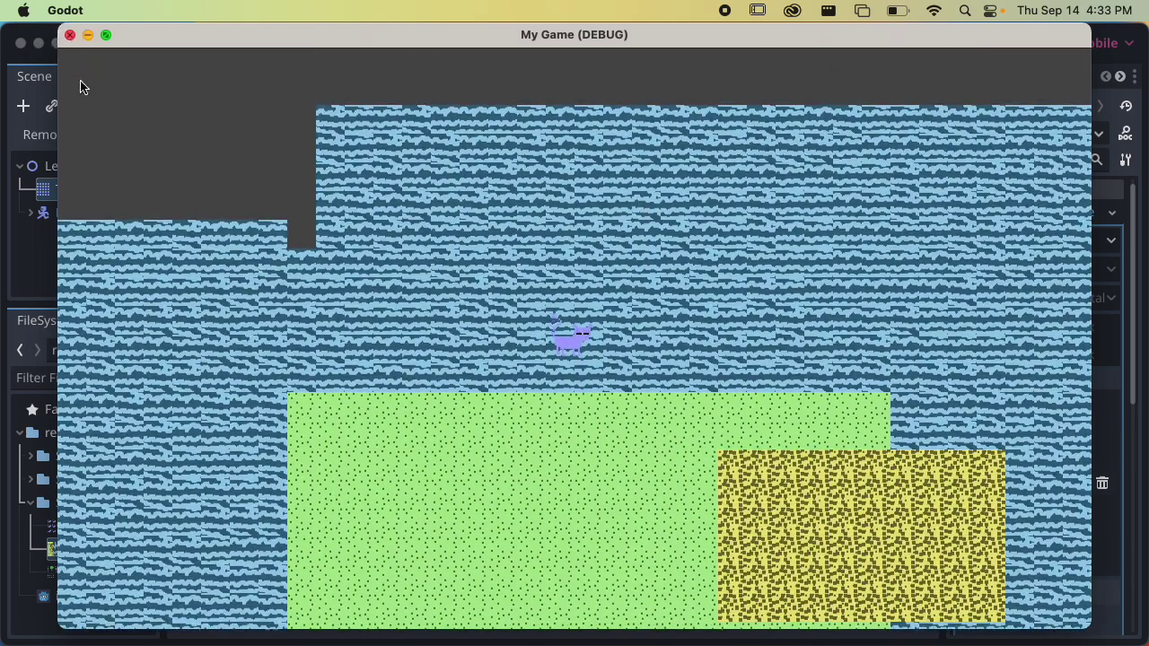
left_click(71, 34)
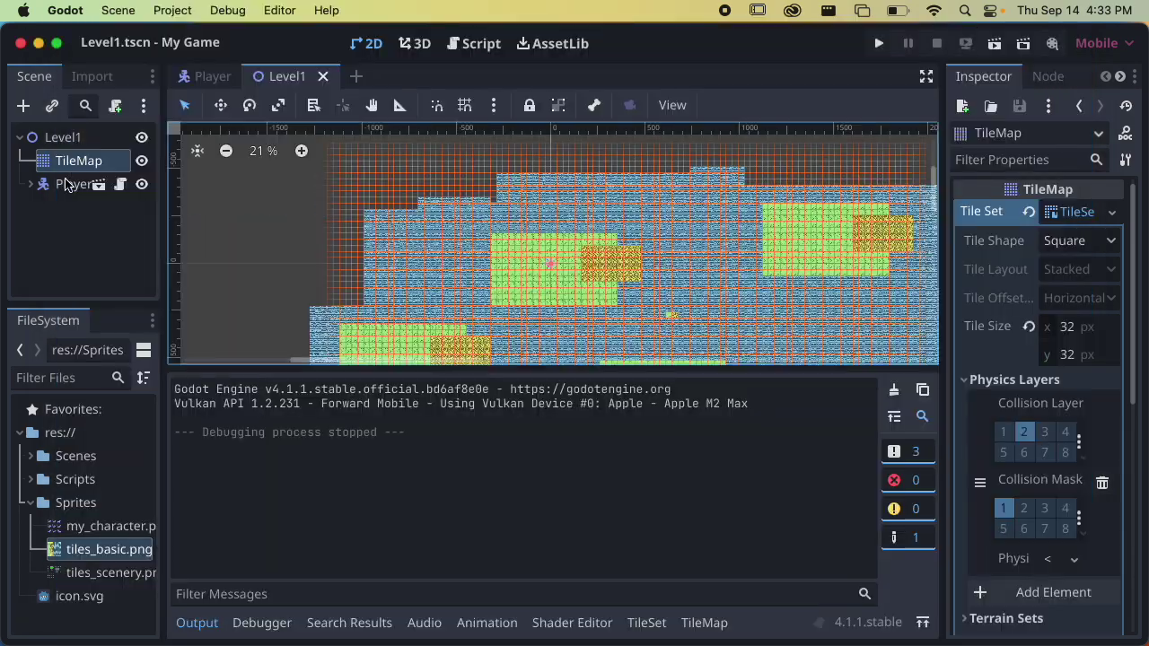
Step: Enable layer 2 in the Player node's collision mask and save the Level1 scene
scroll(1019, 422, "down", 5)
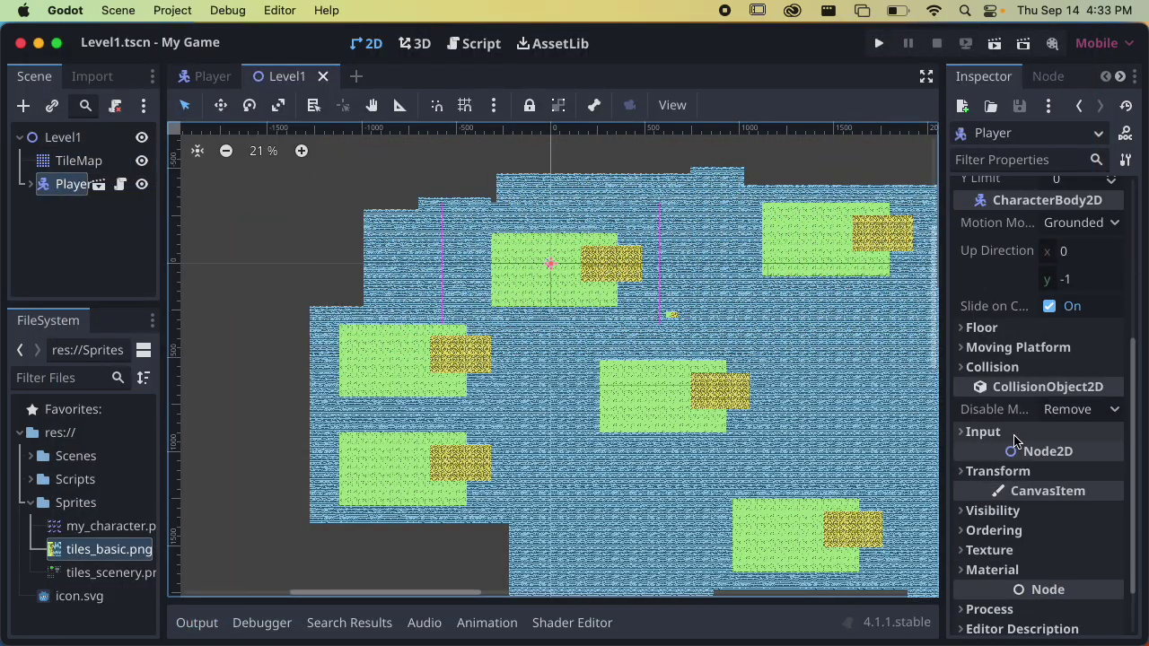
left_click(991, 369)
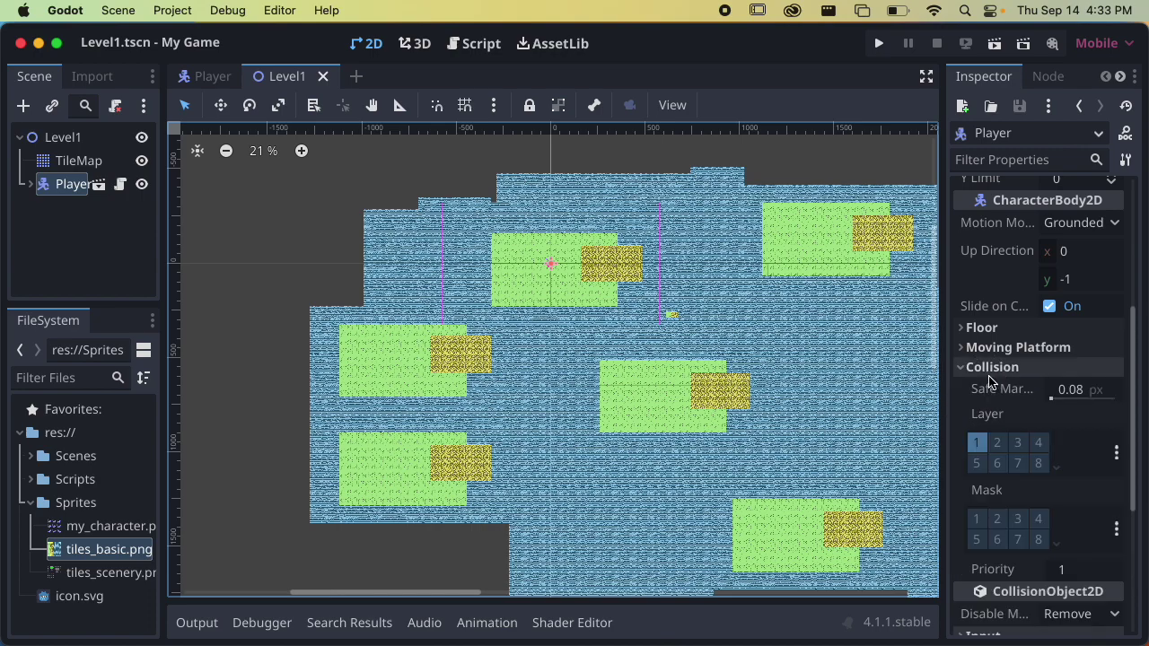
left_click(999, 521)
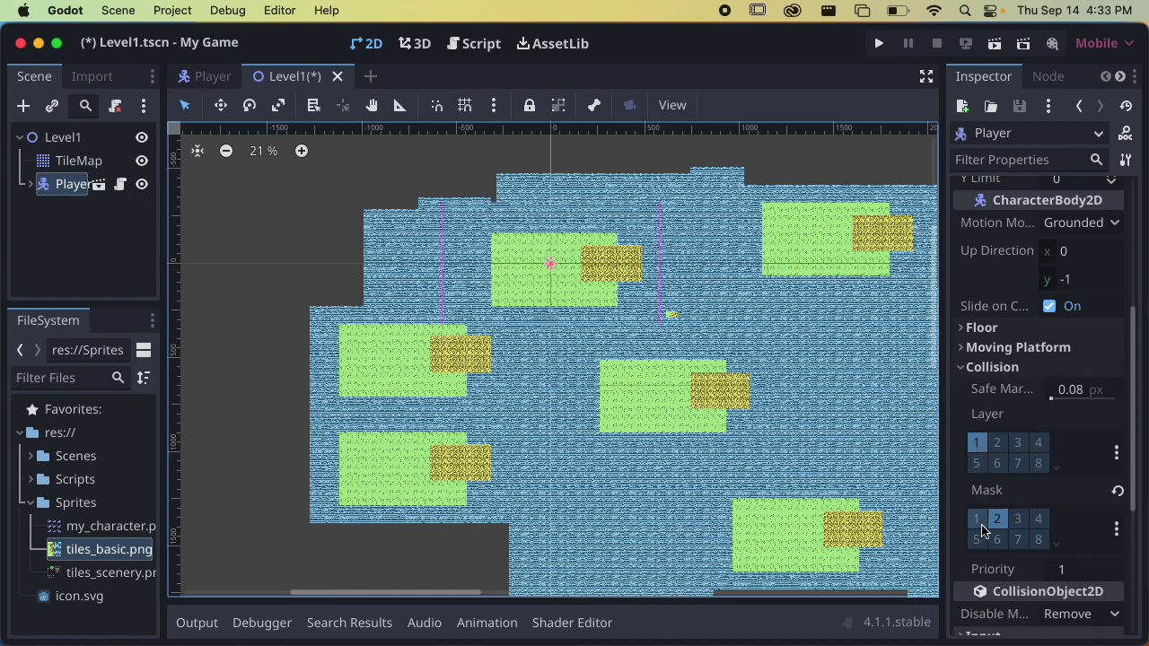
key("super+s")
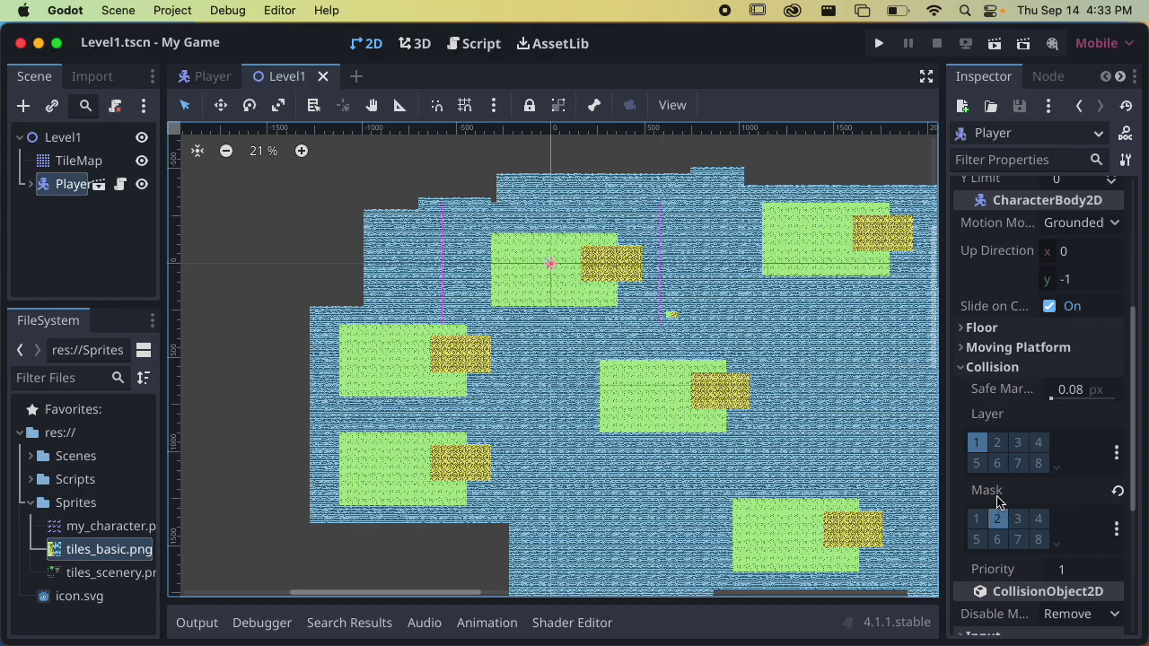
Step: Run the game and steer the cat along the upper and western edges of the grass to test the water collision
key("super+b")
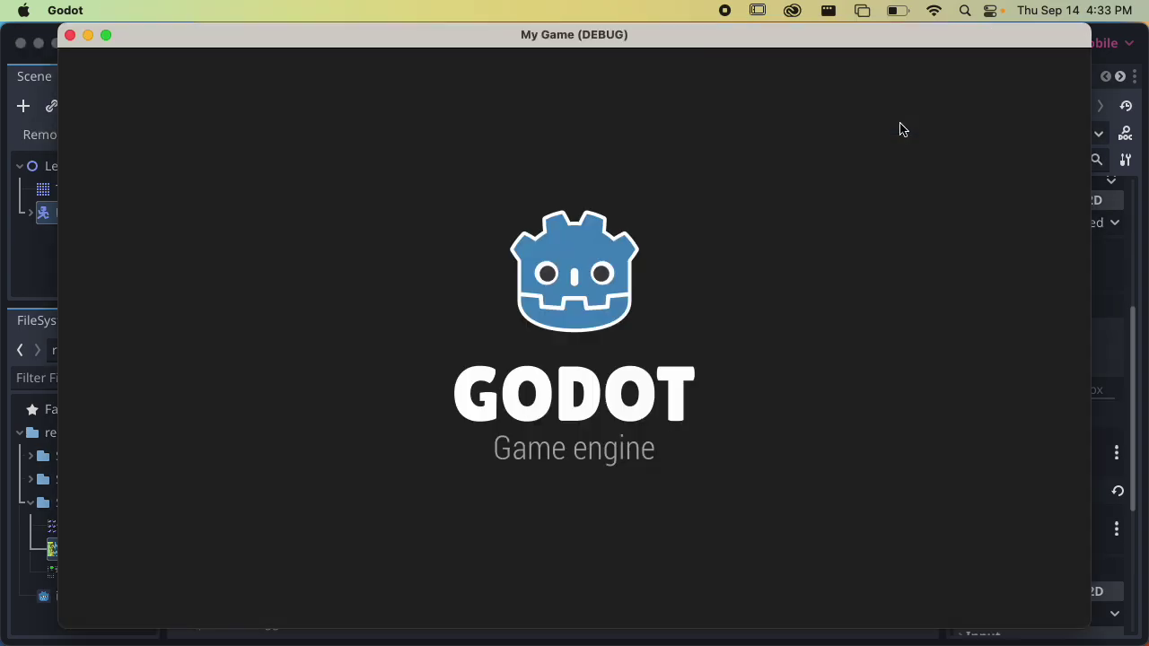
key("Up")
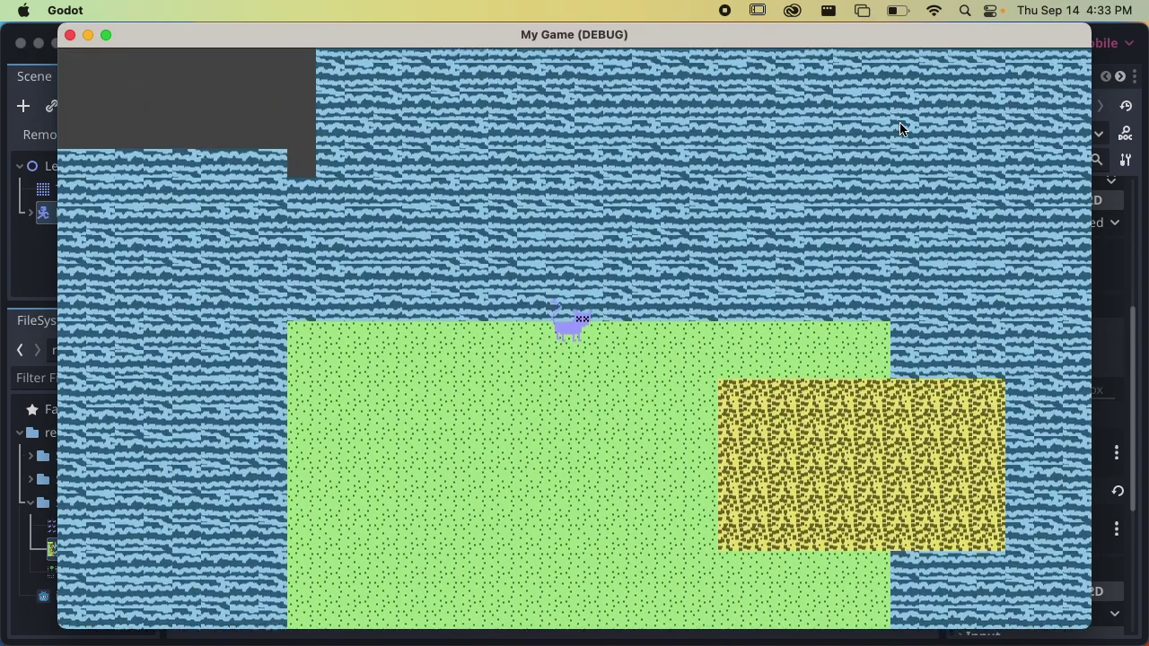
key("Left")
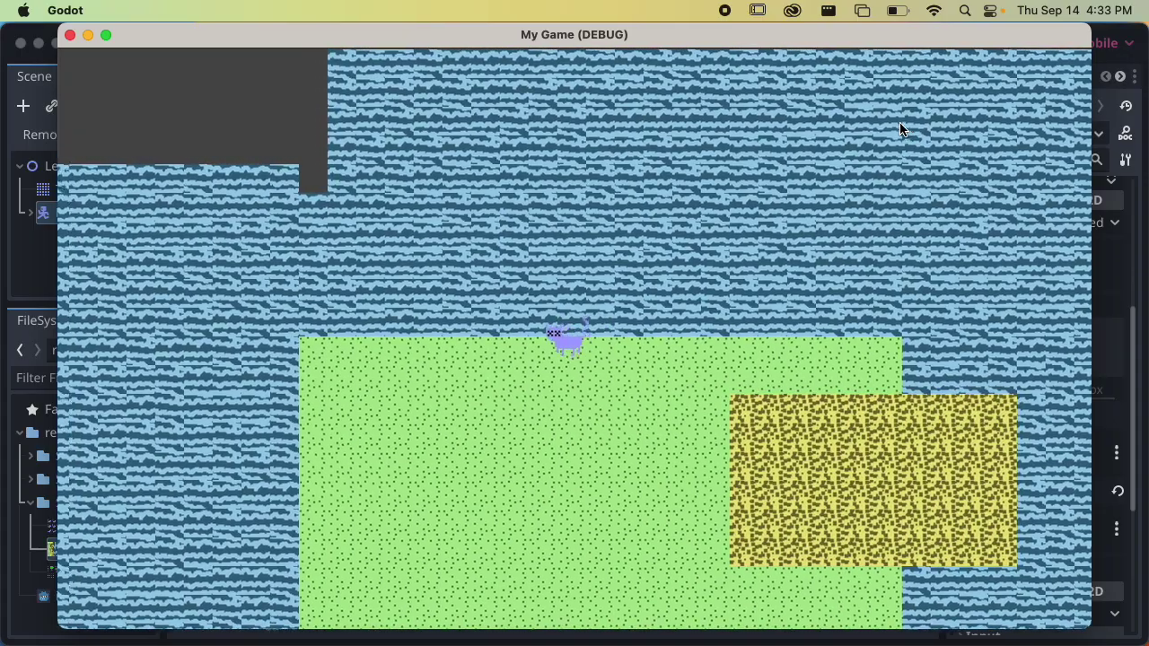
key("Left")
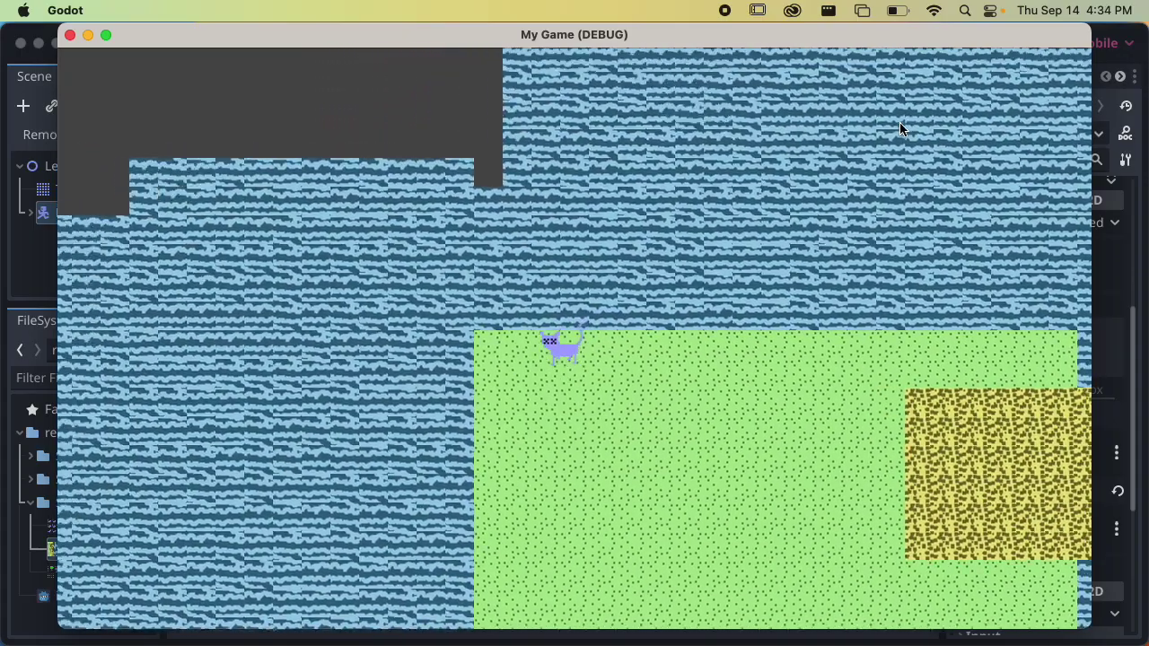
key("Down")
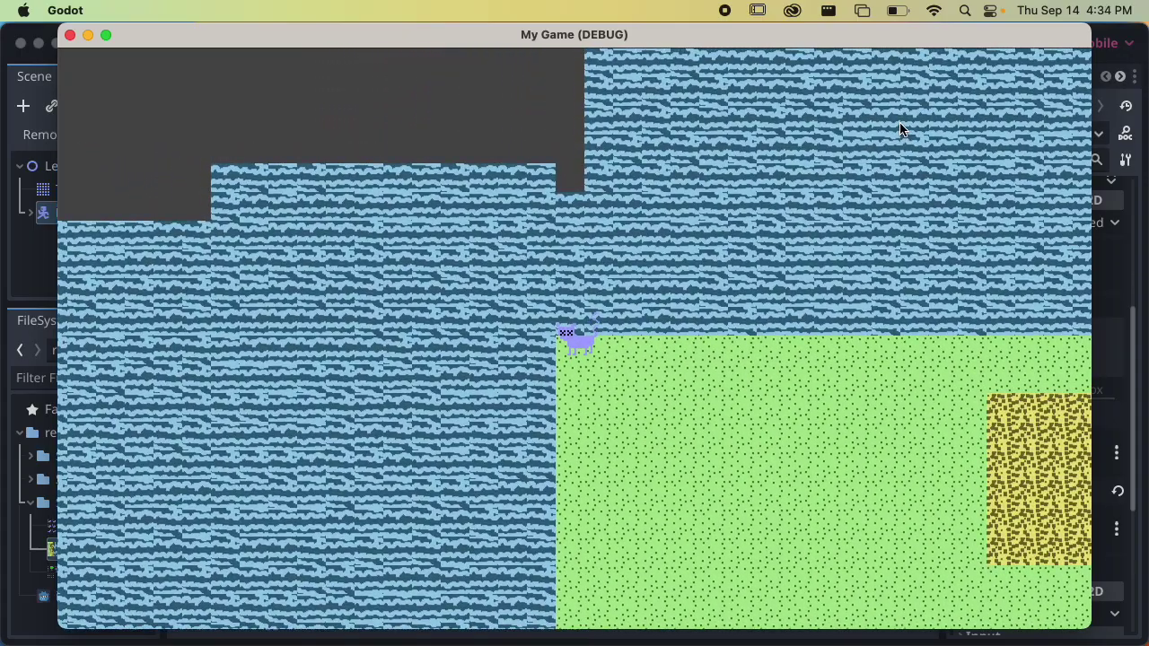
key("Right")
key("Left")
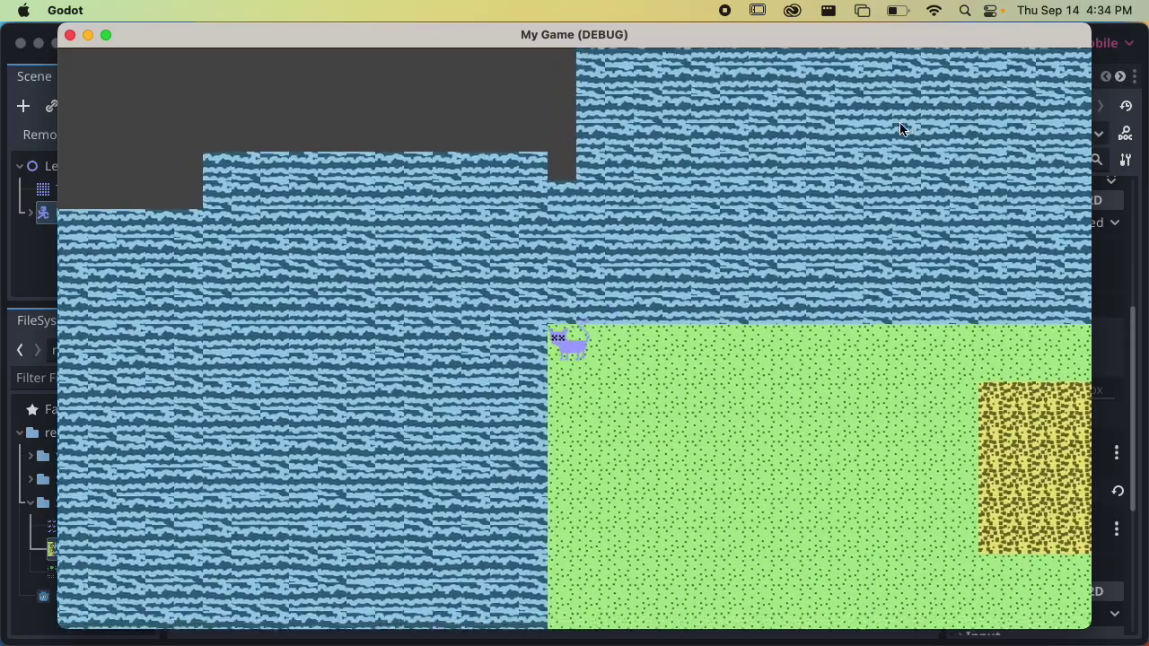
key("Down")
key("Right")
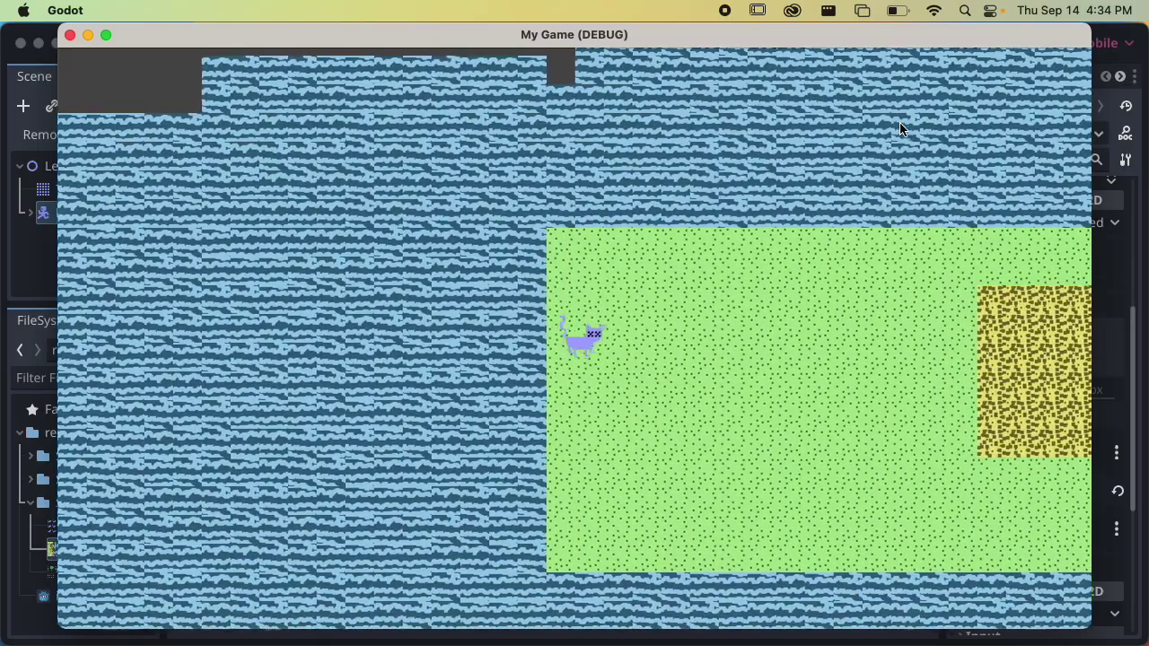
key("Up")
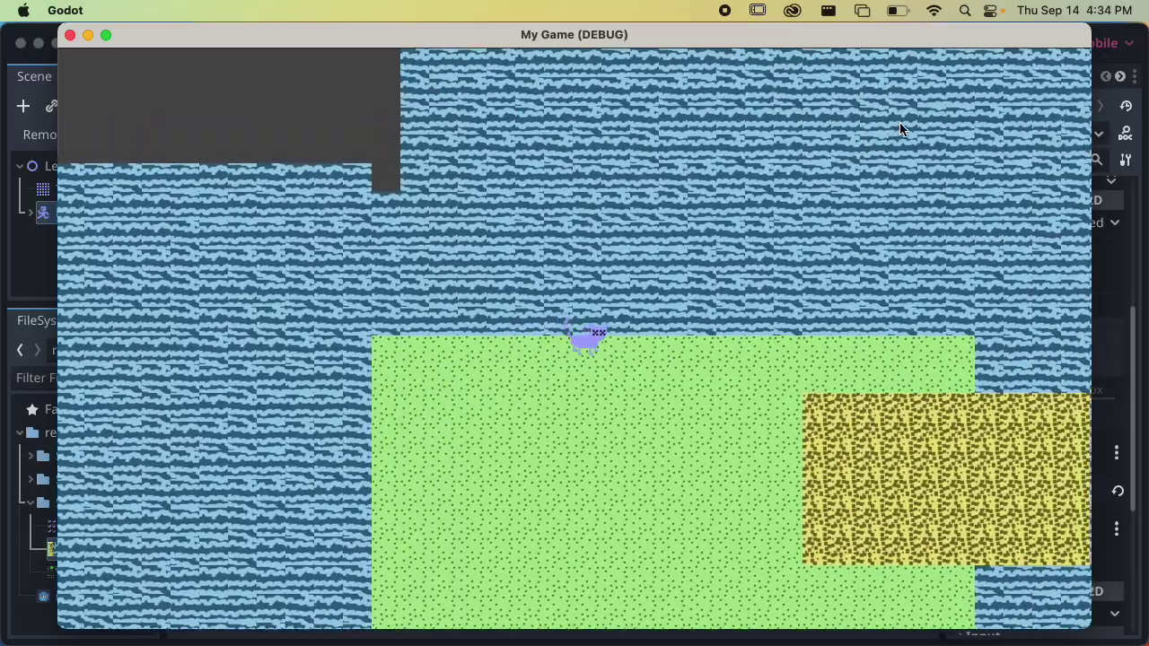
Step: Walk the cat to the grass area's lower and upper edges to test water collision, and close the game
key("Down")
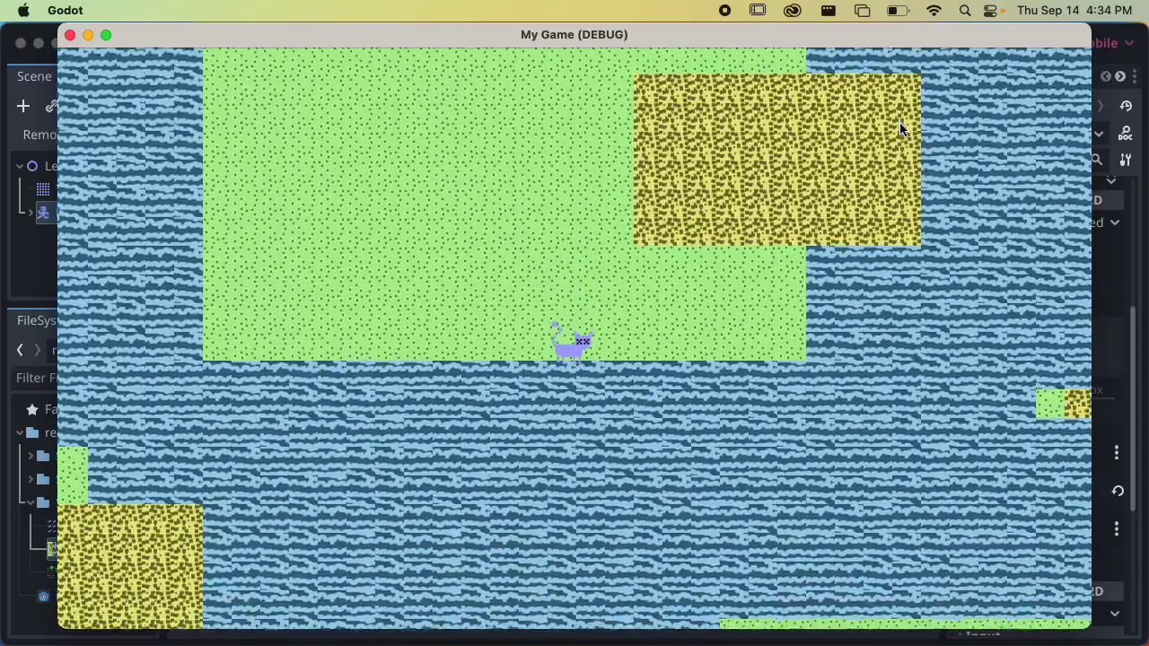
key("Up")
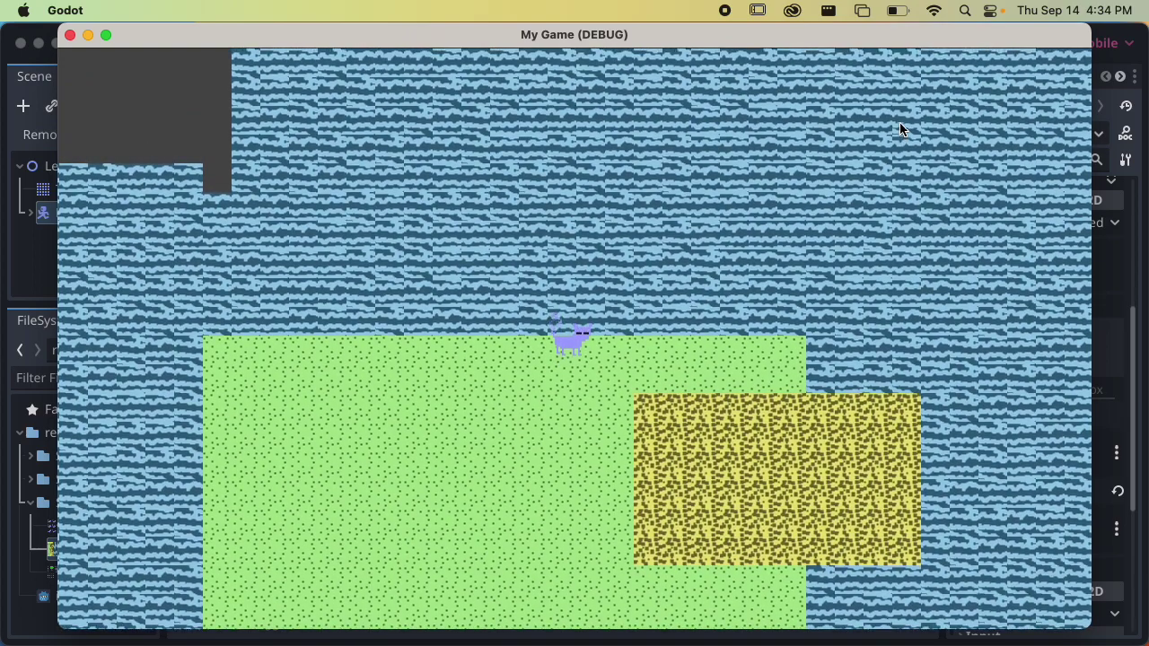
left_click(70, 35)
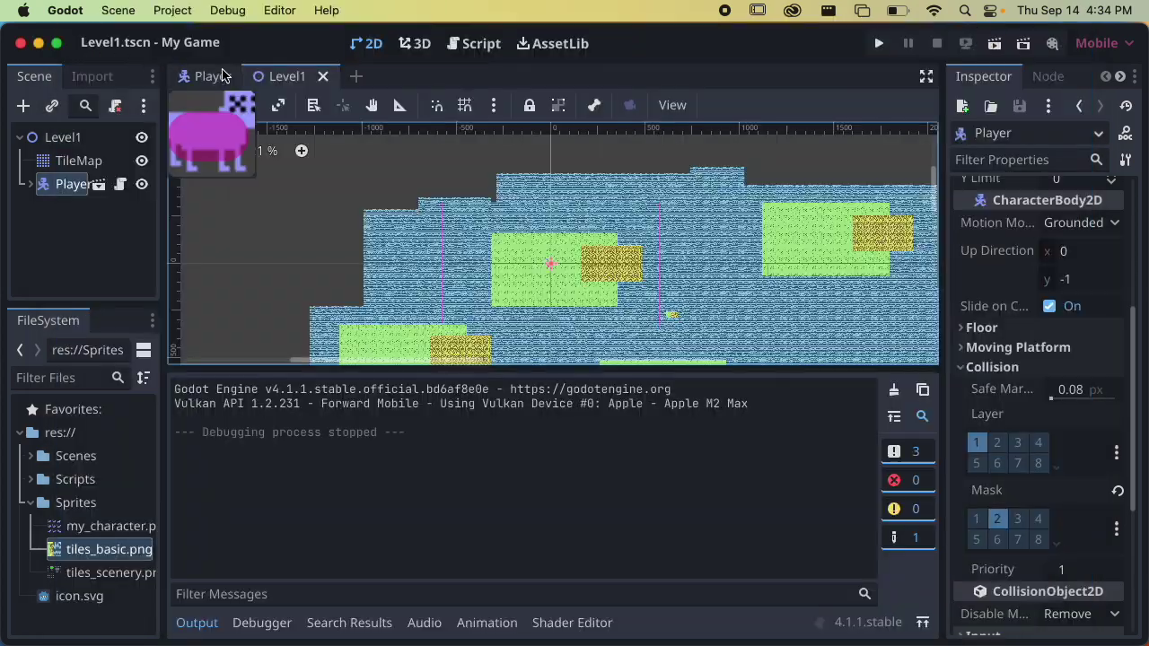
Step: Check the root node's collision layer and mask in the Player scene, and return to the Level1 scene
left_click(210, 76)
scroll(497, 257, "down", 3)
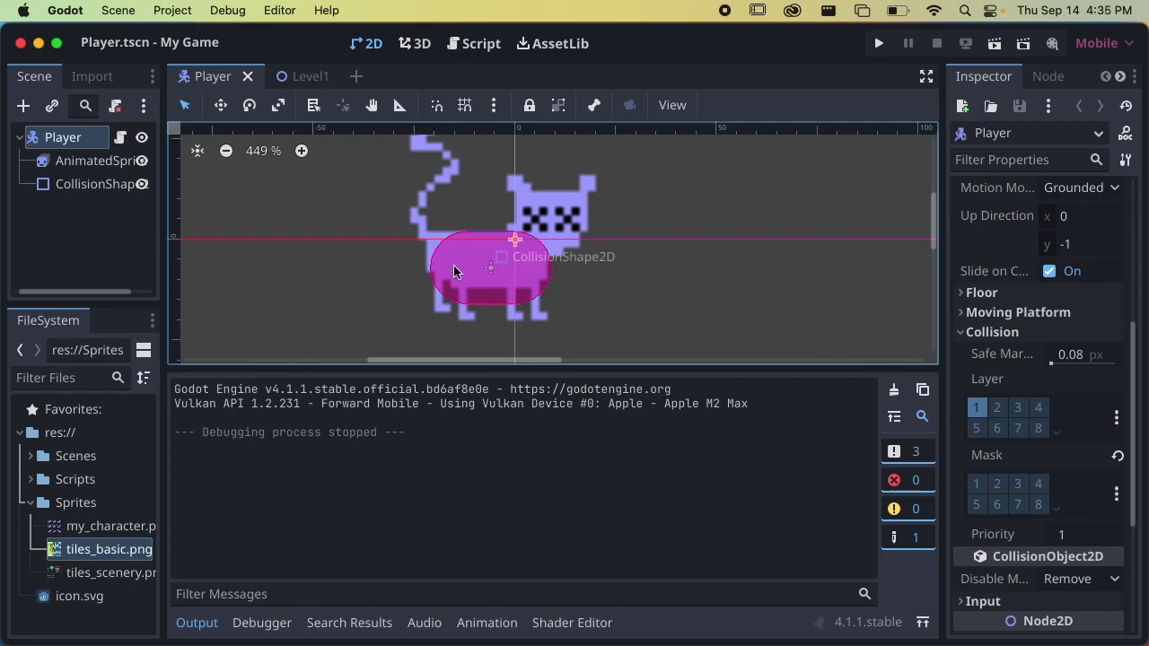
left_click(287, 76)
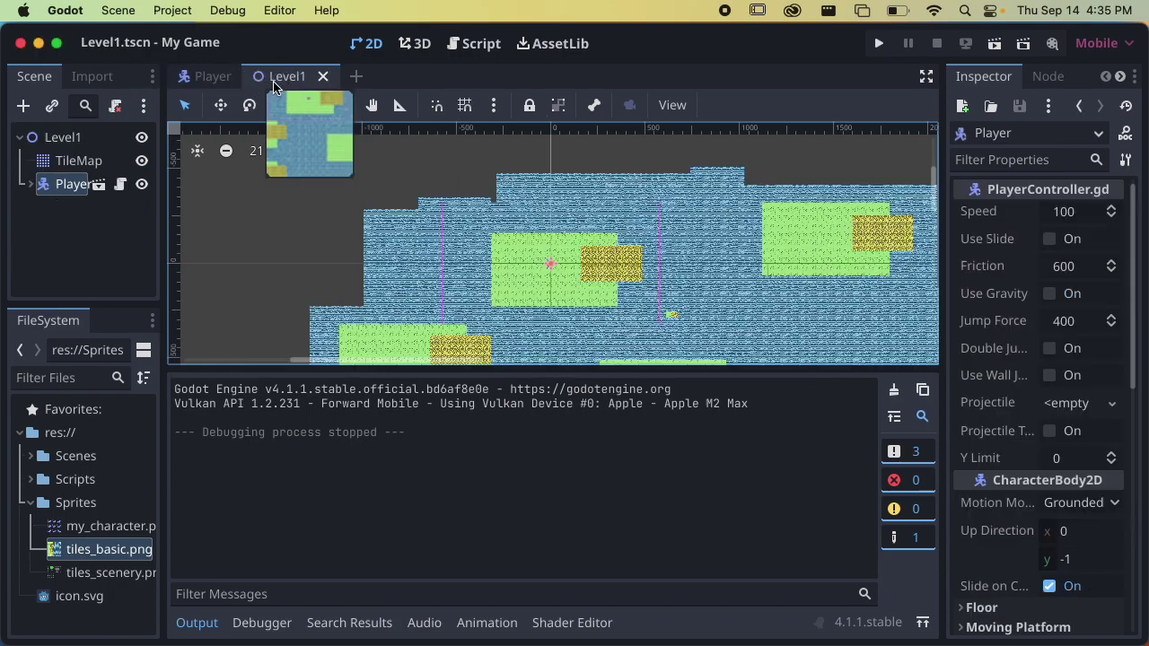
Step: Select the TileMap node in Level1, widen the Inspector and collapse the tile set's Physics Layers section
left_click(78, 161)
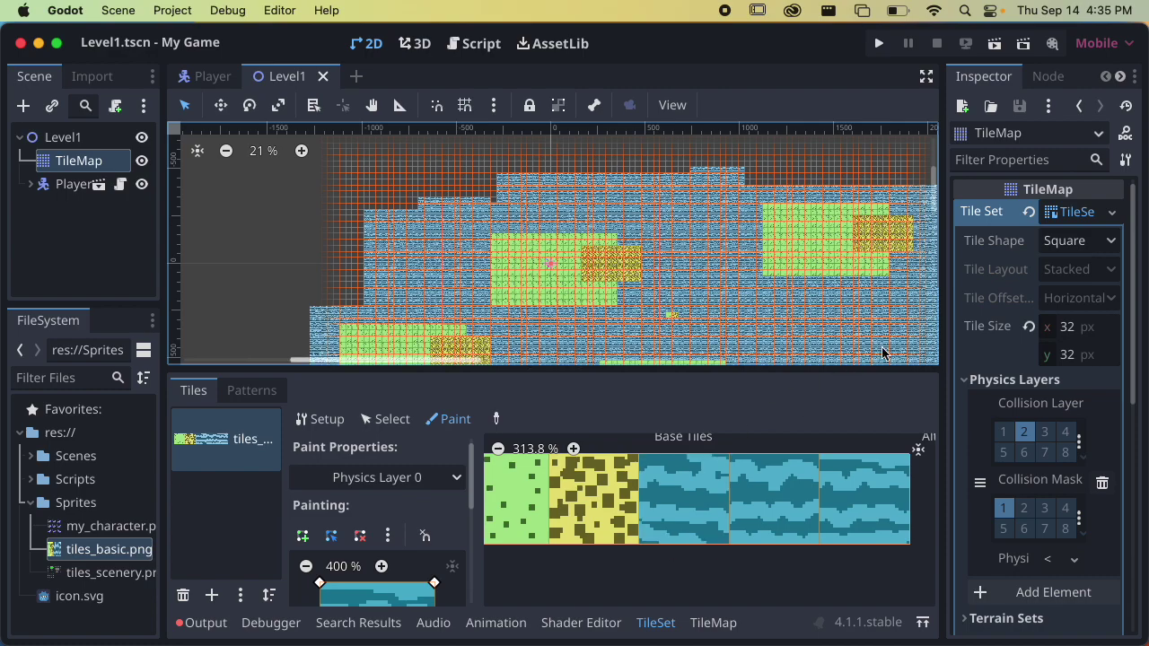
left_click_drag(940, 348, 838, 367)
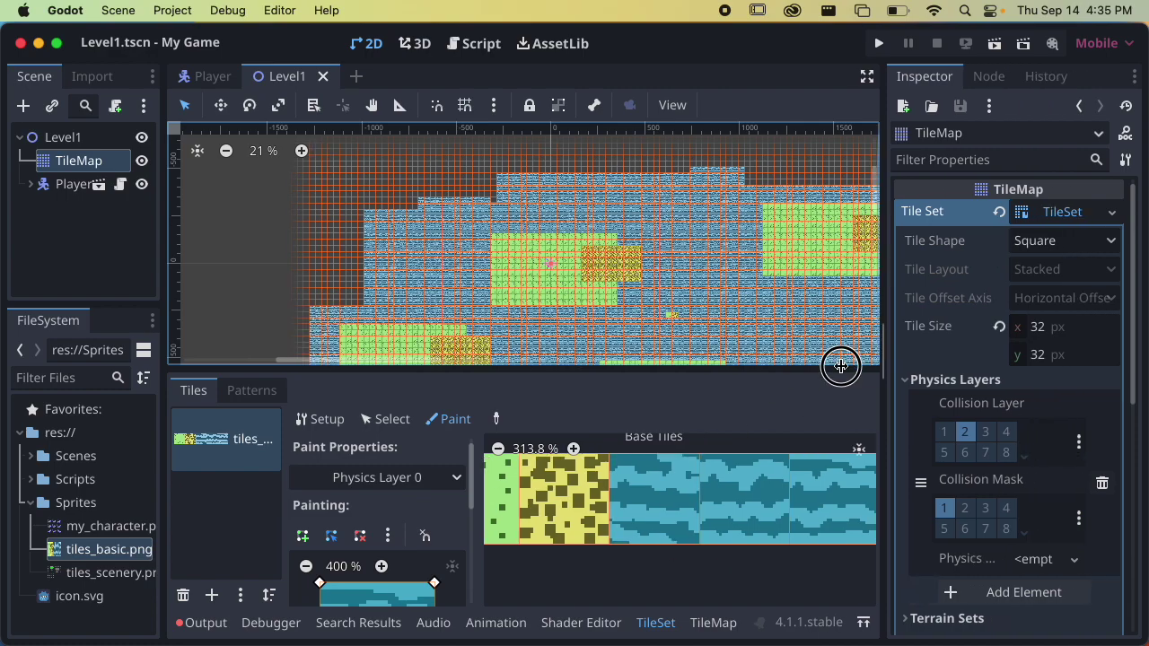
left_click(905, 378)
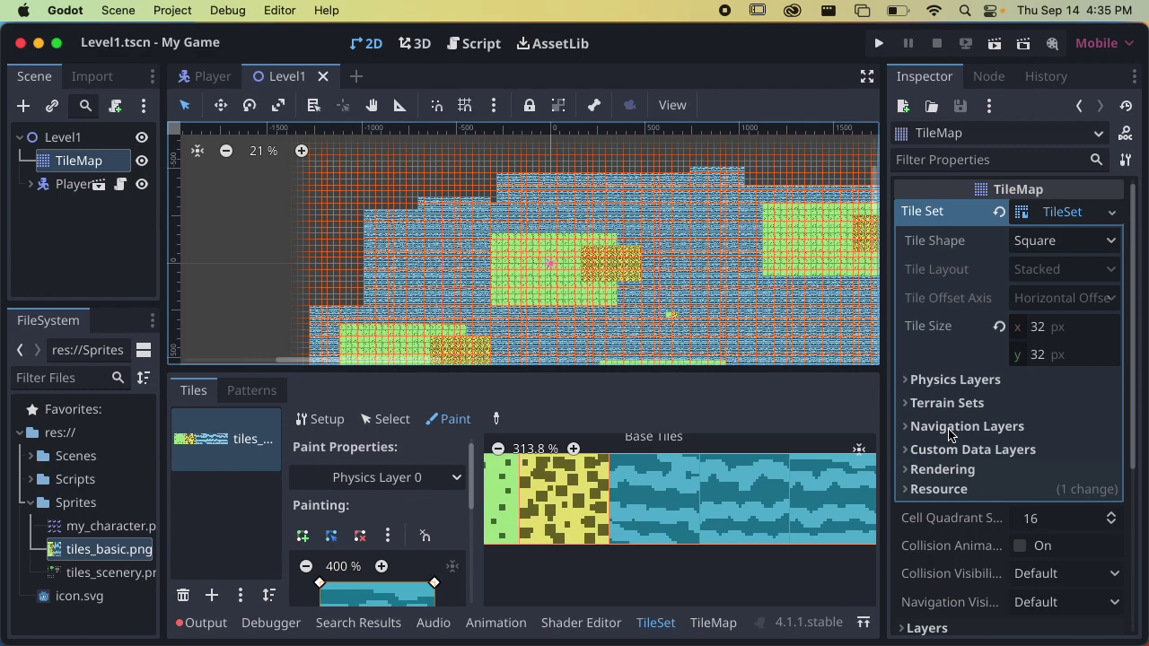
Step: Review the collision layer and mask of the Player instance in Level1
scroll(608, 563, "down", 3)
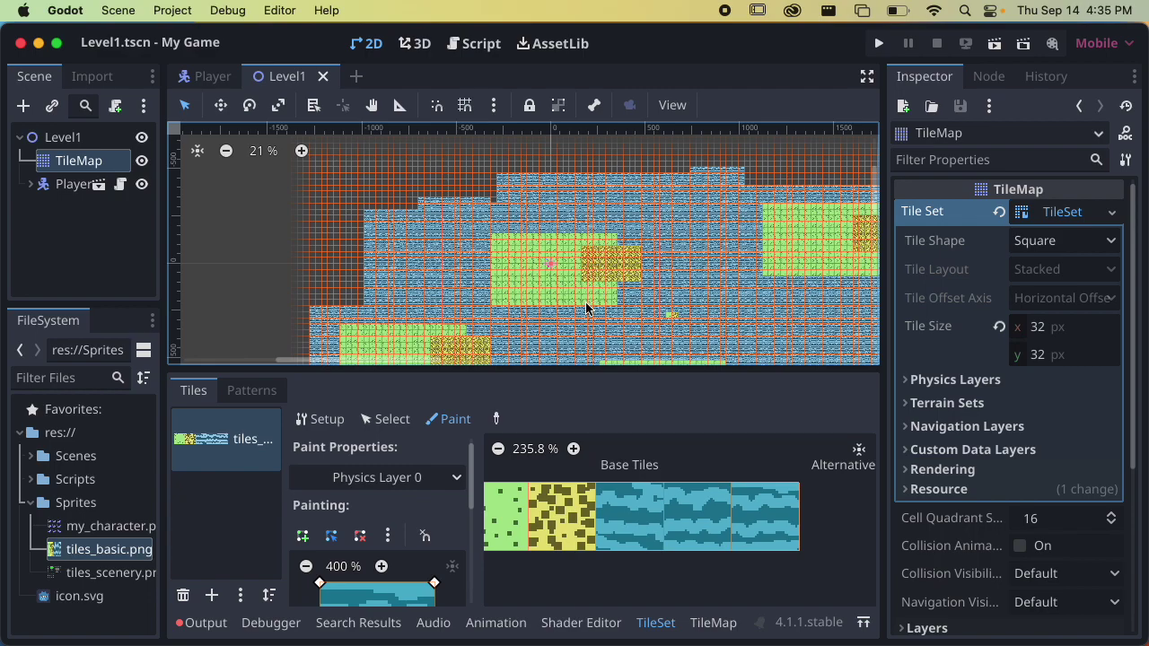
scroll(576, 293, "up", 1)
scroll(576, 294, "up", 2)
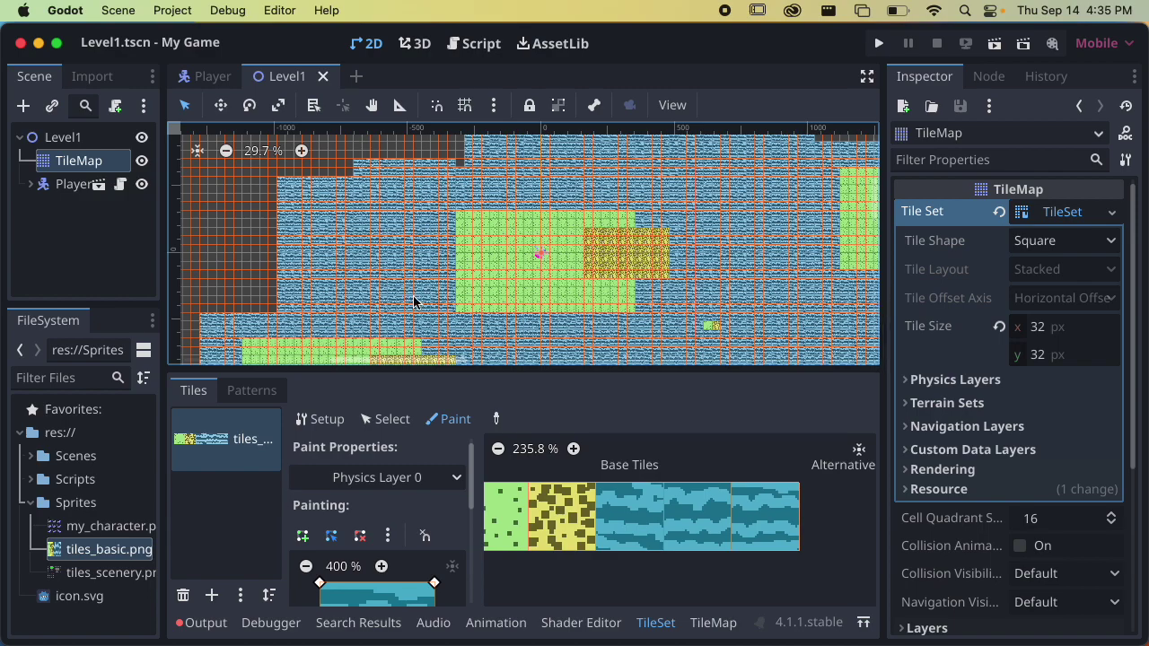
left_click(75, 185)
scroll(1006, 440, "down", 5)
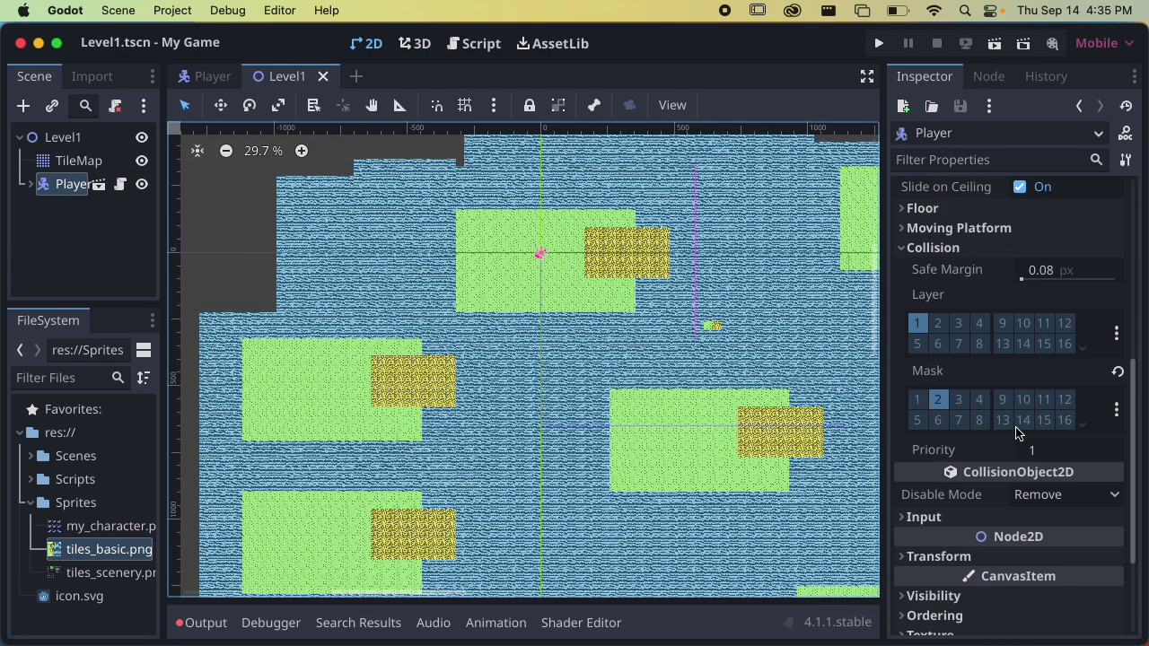
scroll(969, 493, "up", 1)
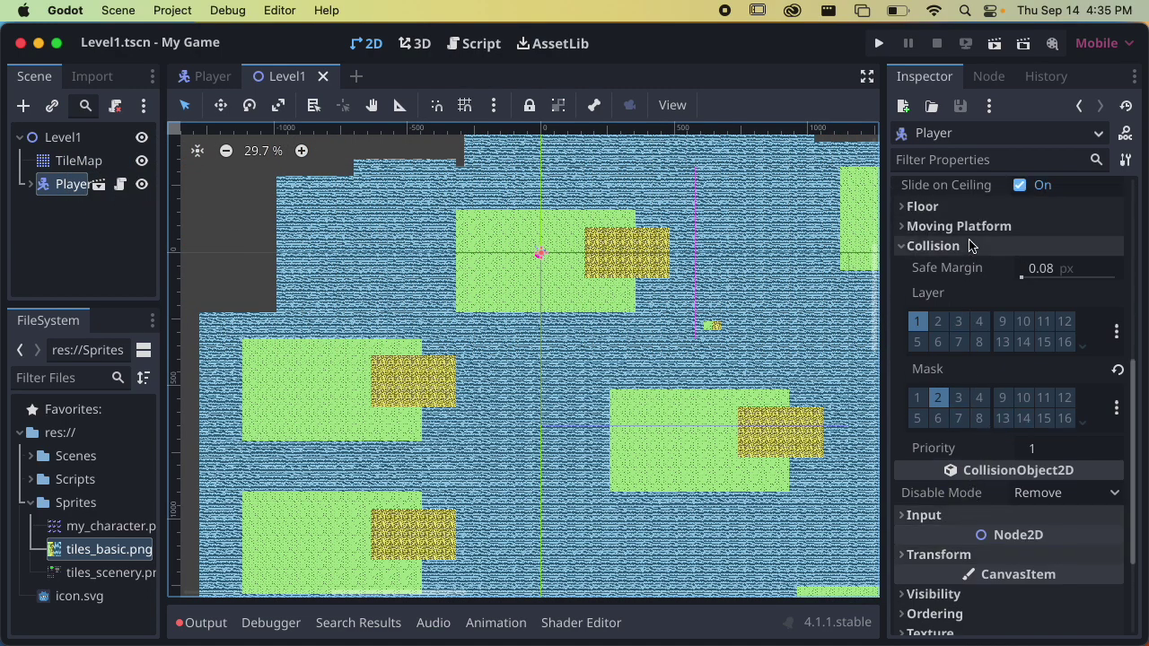
scroll(961, 338, "up", 5)
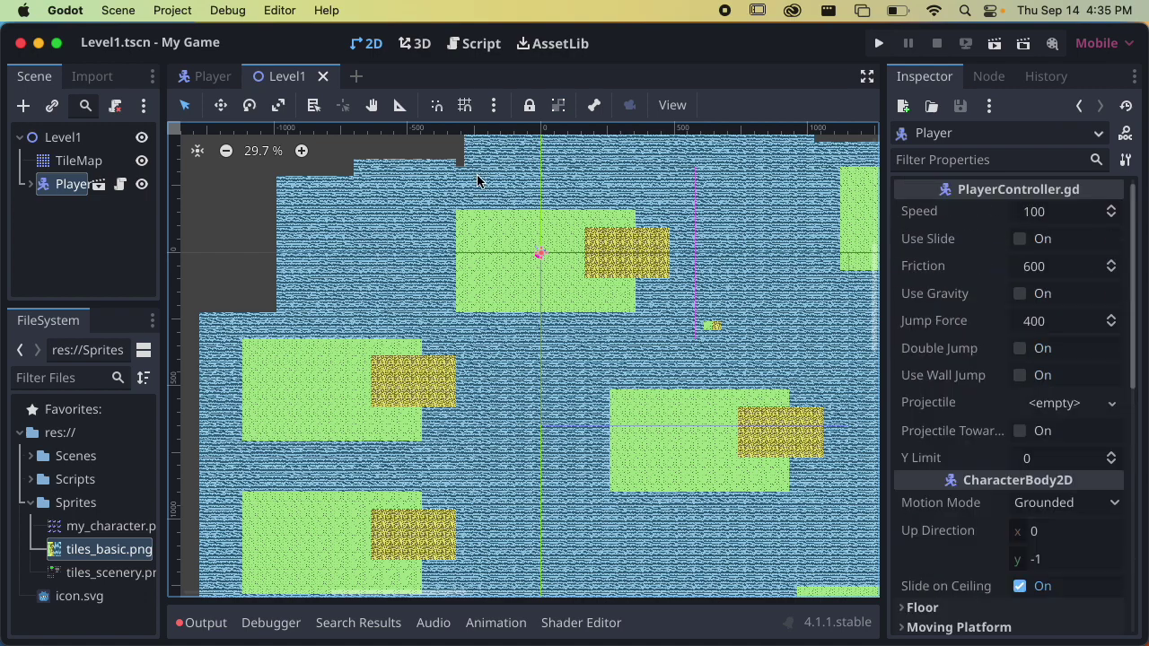
Step: In the Player scene, reset the root node's collision mask, enable only layer 2 in it, and save the scene
left_click(213, 78)
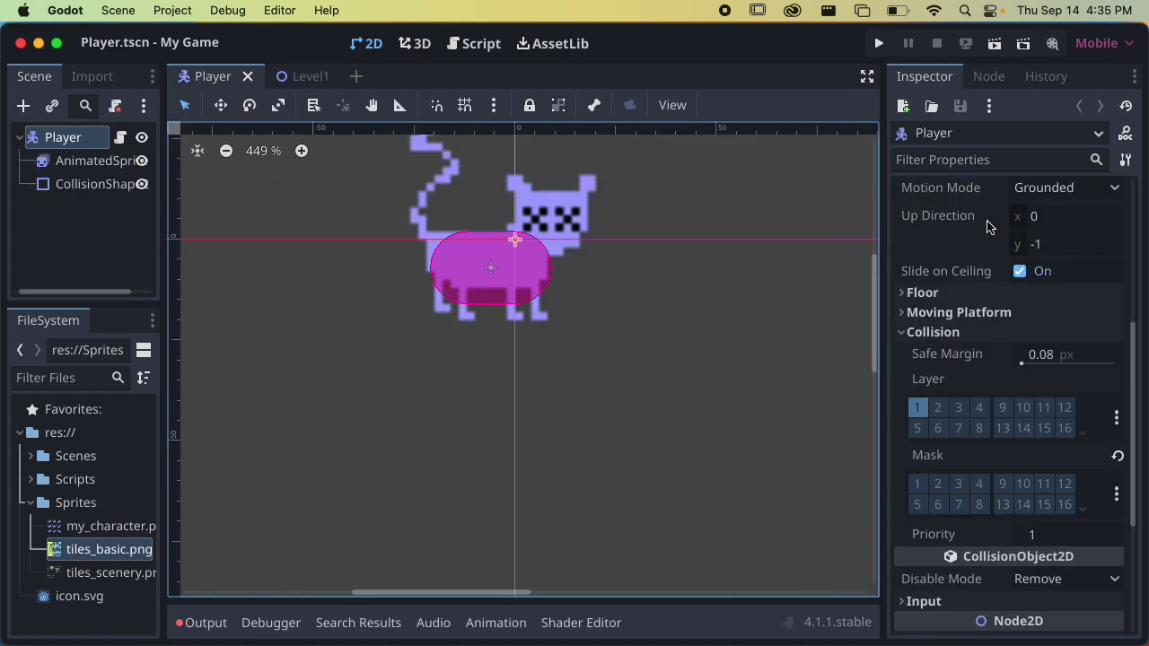
left_click(955, 332)
scroll(959, 323, "up", 5)
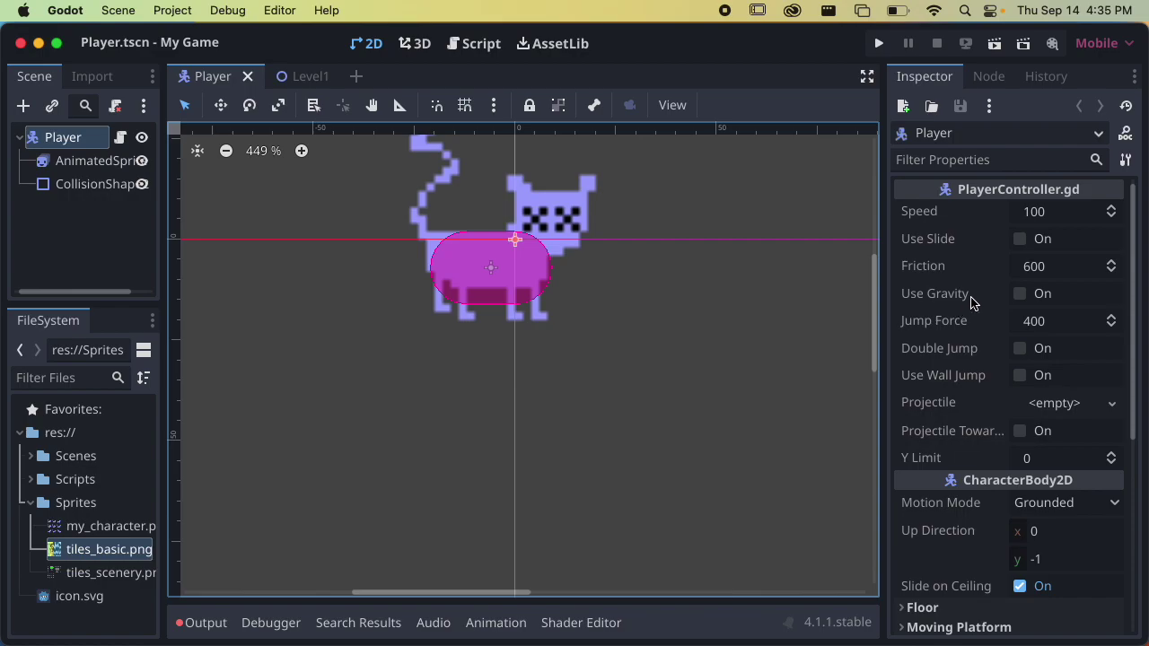
scroll(971, 303, "down", 5)
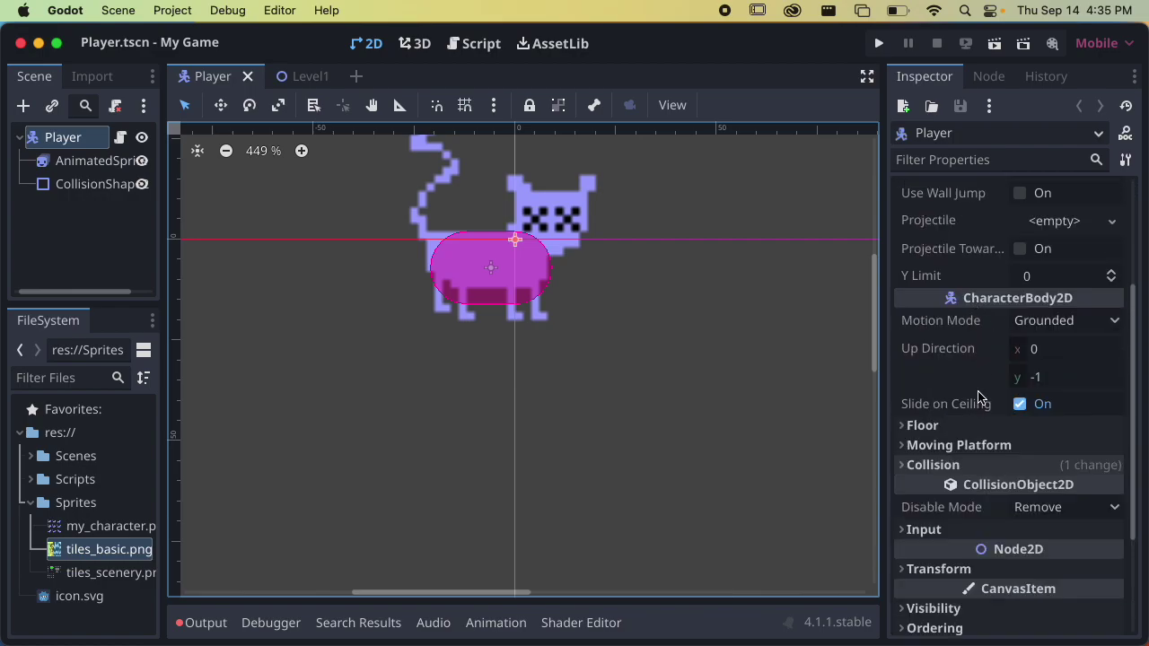
scroll(981, 401, "down", 2)
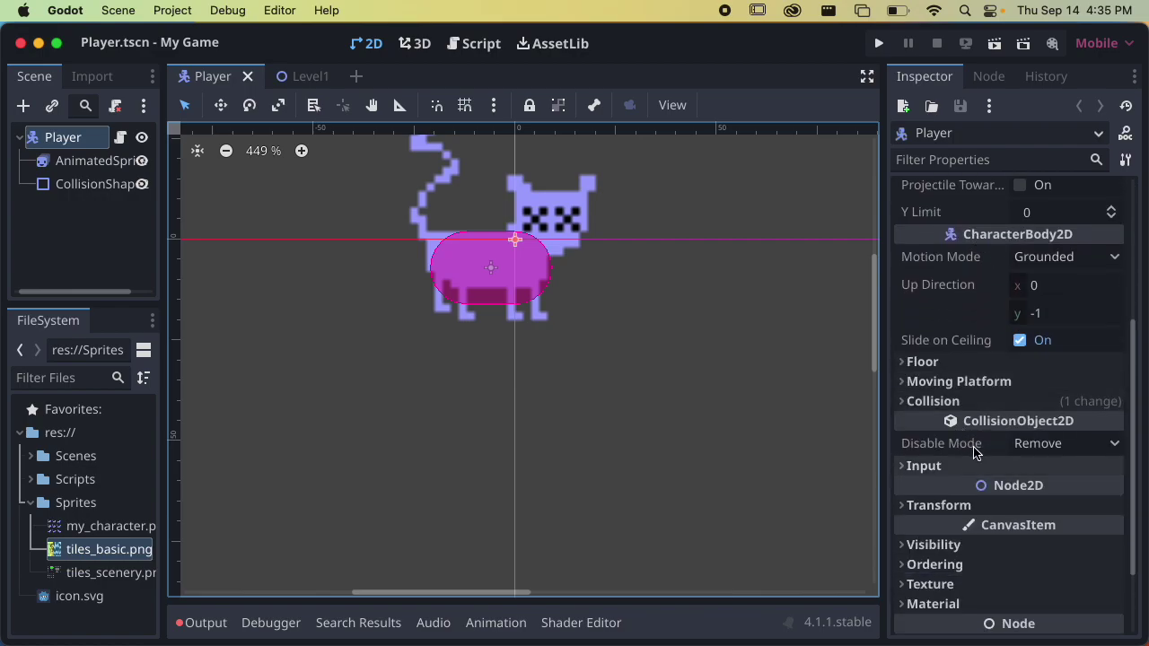
left_click(956, 404)
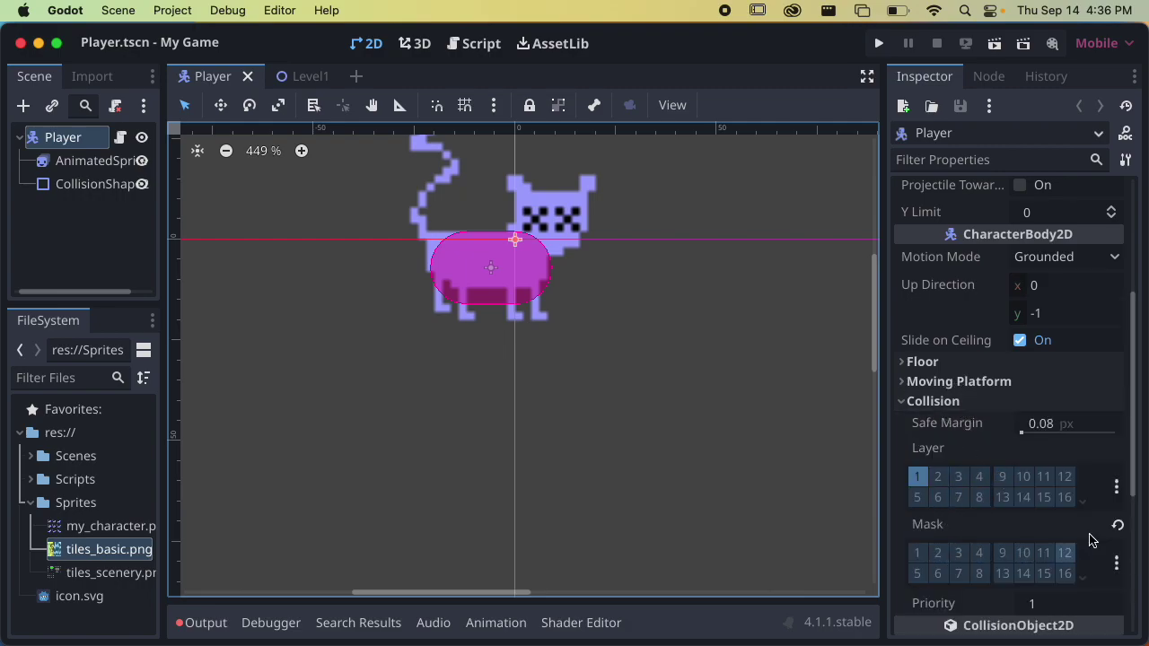
left_click(1118, 525)
left_click(938, 553)
left_click(917, 553)
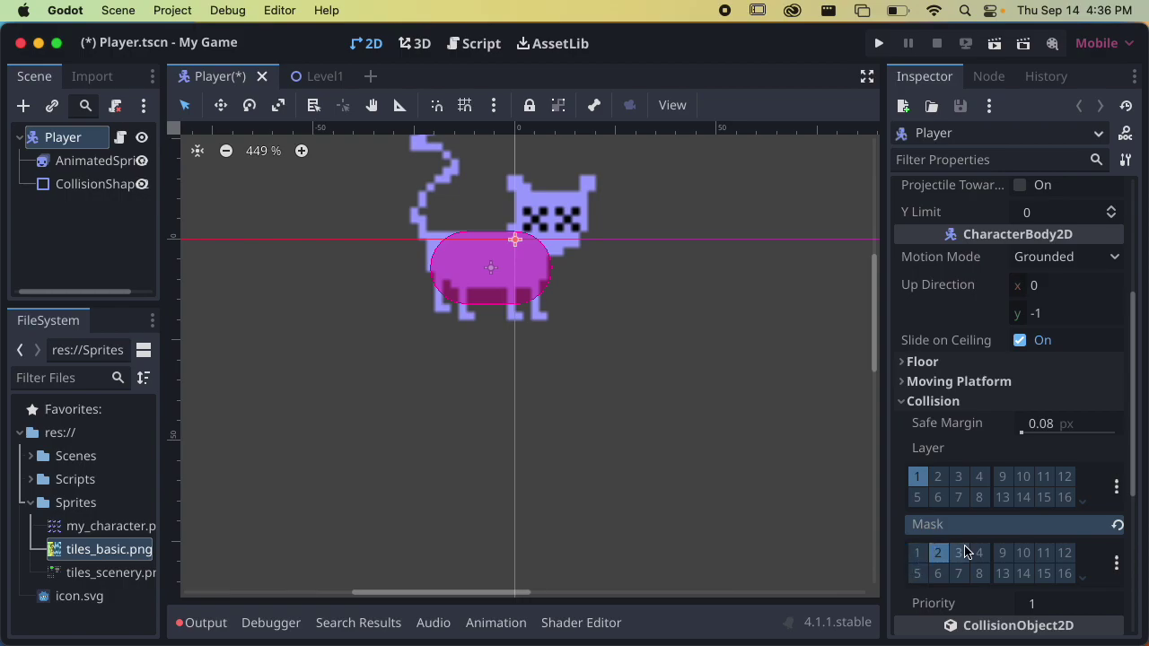
key("super+s")
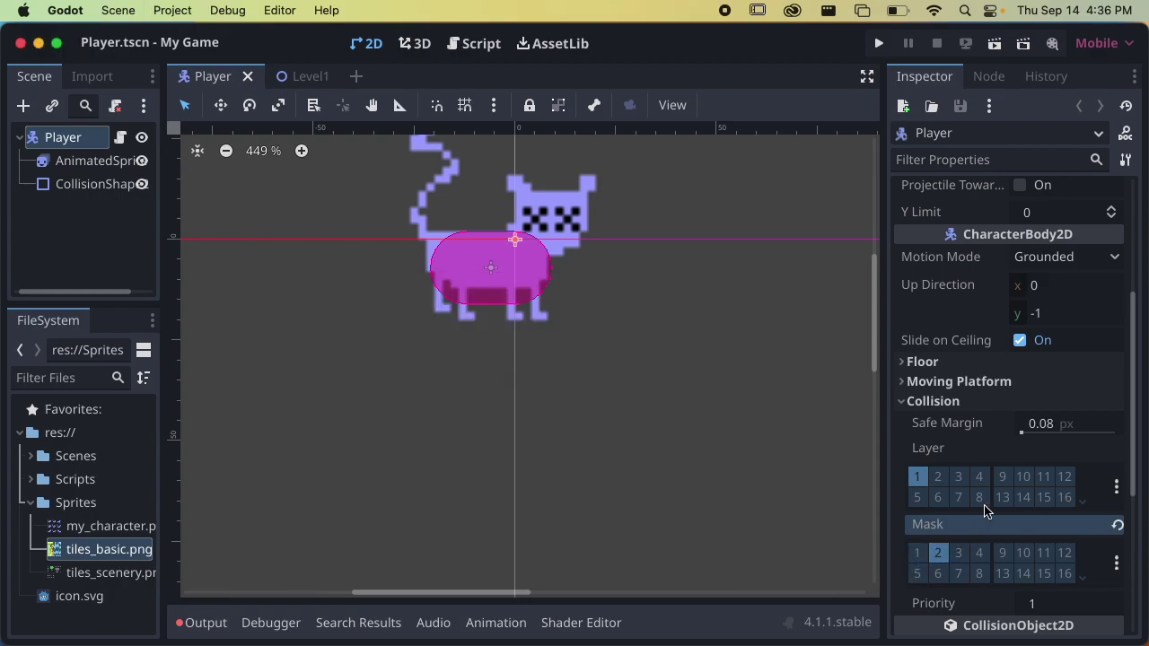
Step: Look through the Player's Moving Platform, Floor and remaining properties, and save the Player scene
left_click(968, 381)
left_click(968, 381)
left_click(965, 364)
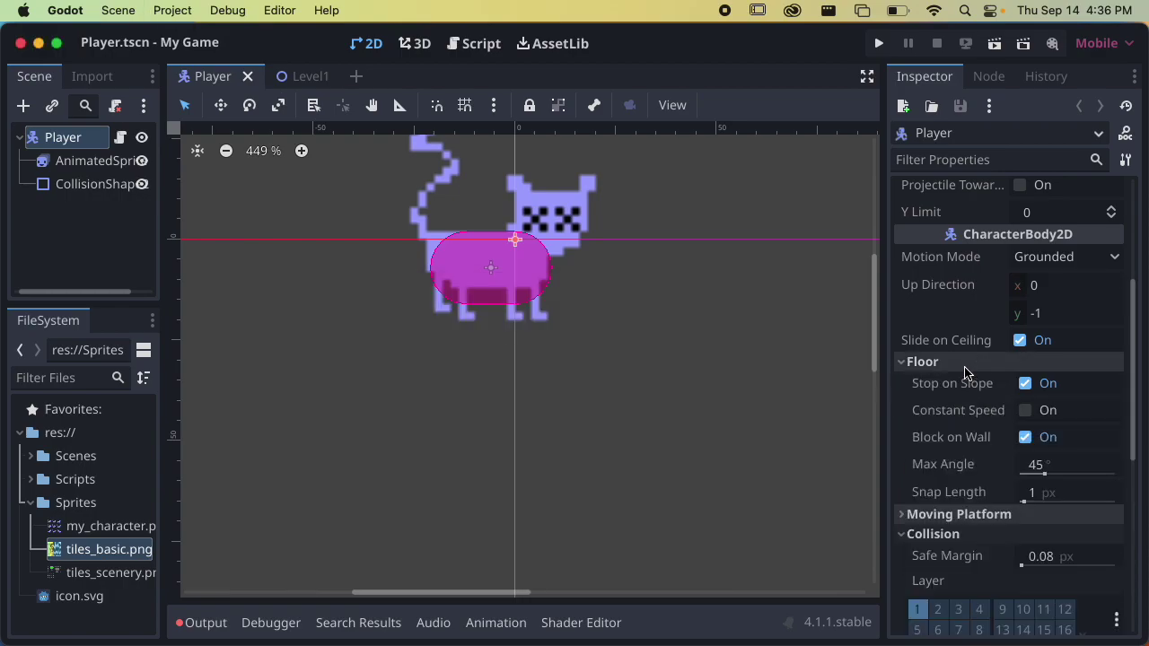
scroll(966, 368, "up", 5)
scroll(965, 375, "down", 10)
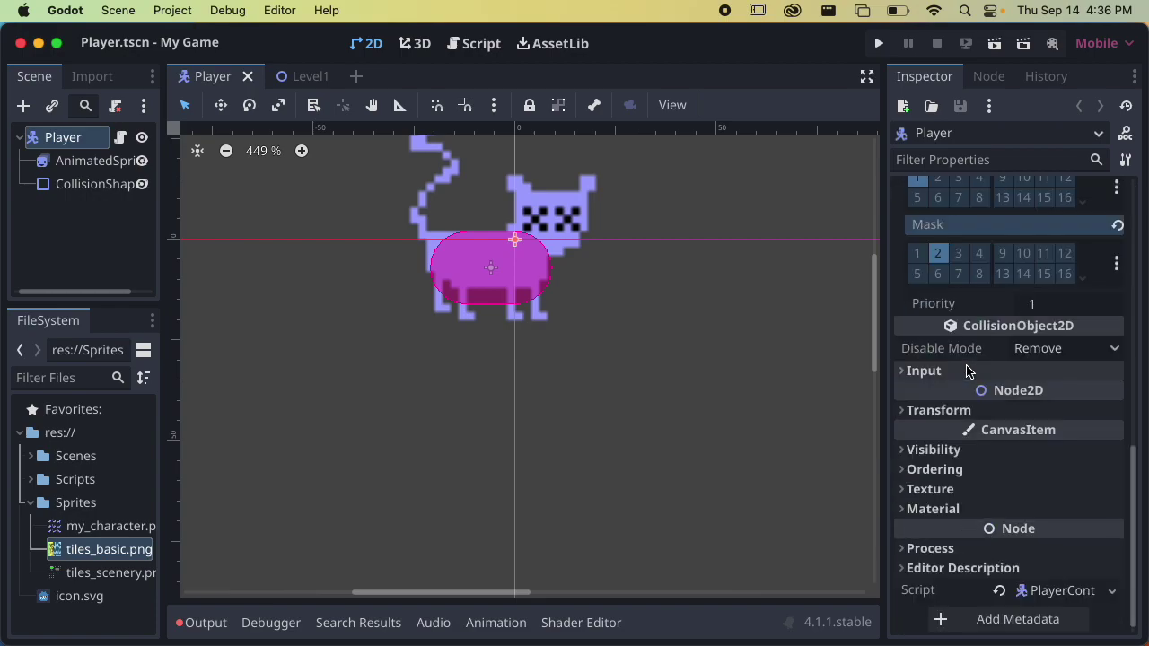
key("super+s")
Step: Return to the Level1 scene, select the TileMap node and collapse its Tile Set properties
left_click(308, 75)
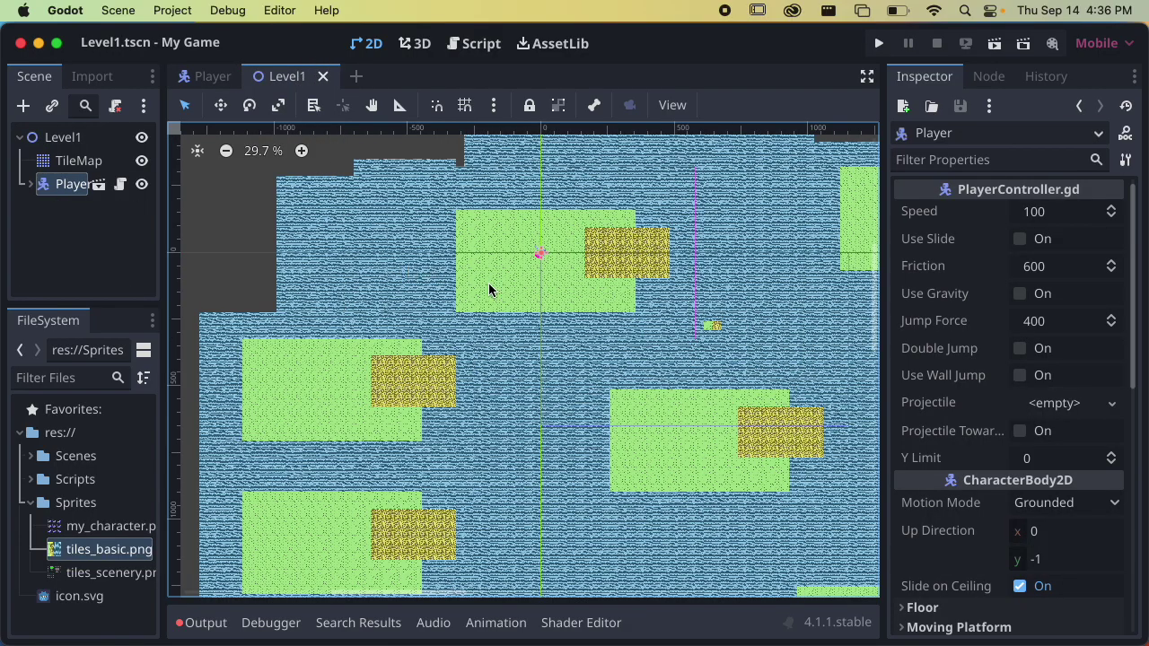
scroll(502, 348, "up", 3)
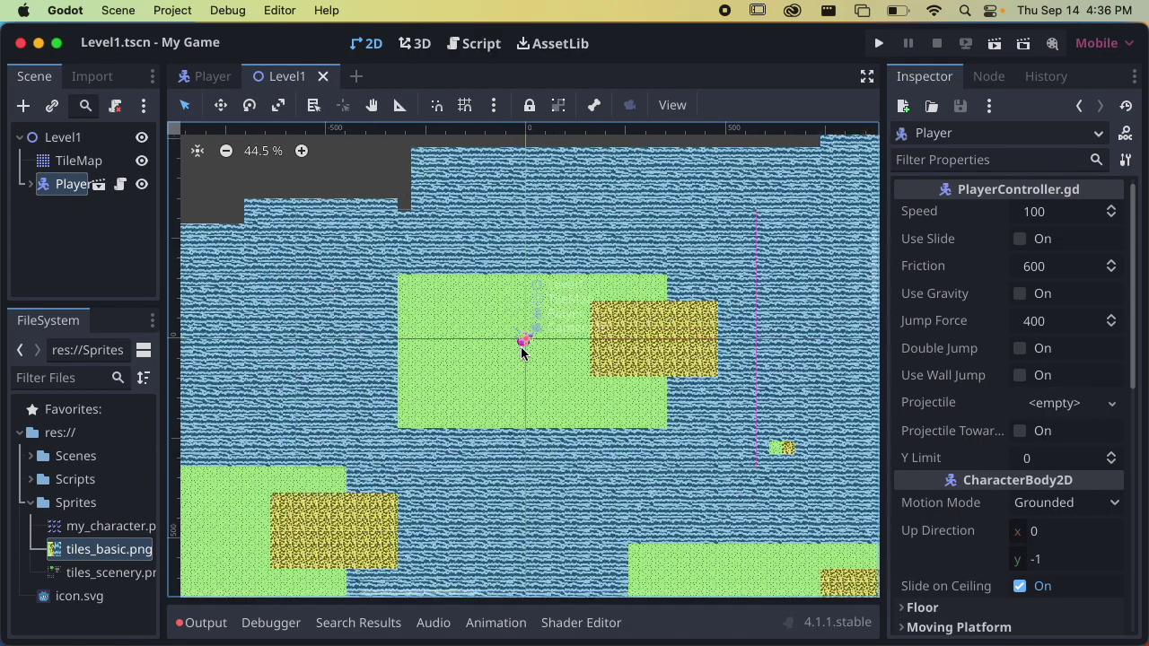
scroll(490, 351, "up", 3)
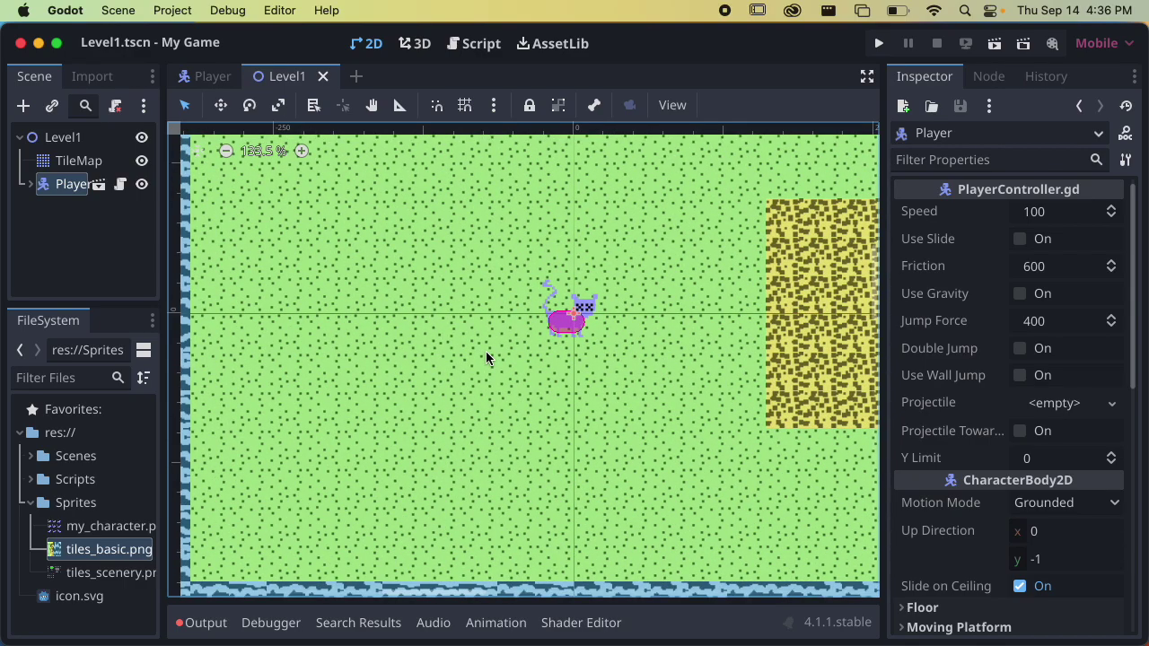
left_click(79, 161)
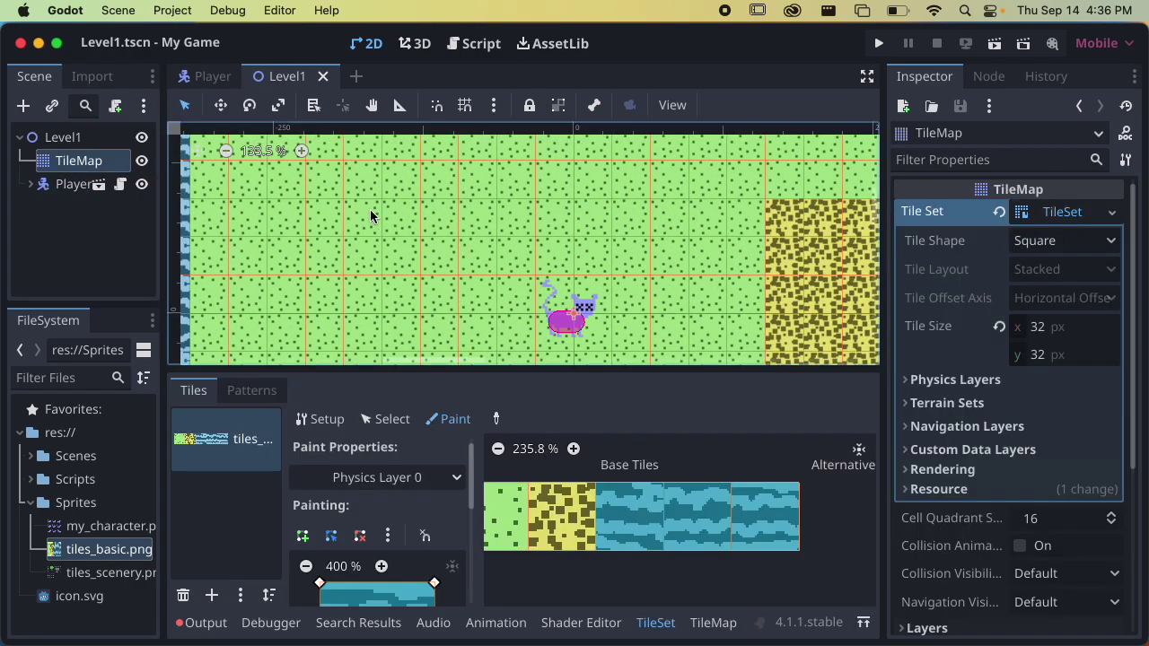
left_click(1073, 212)
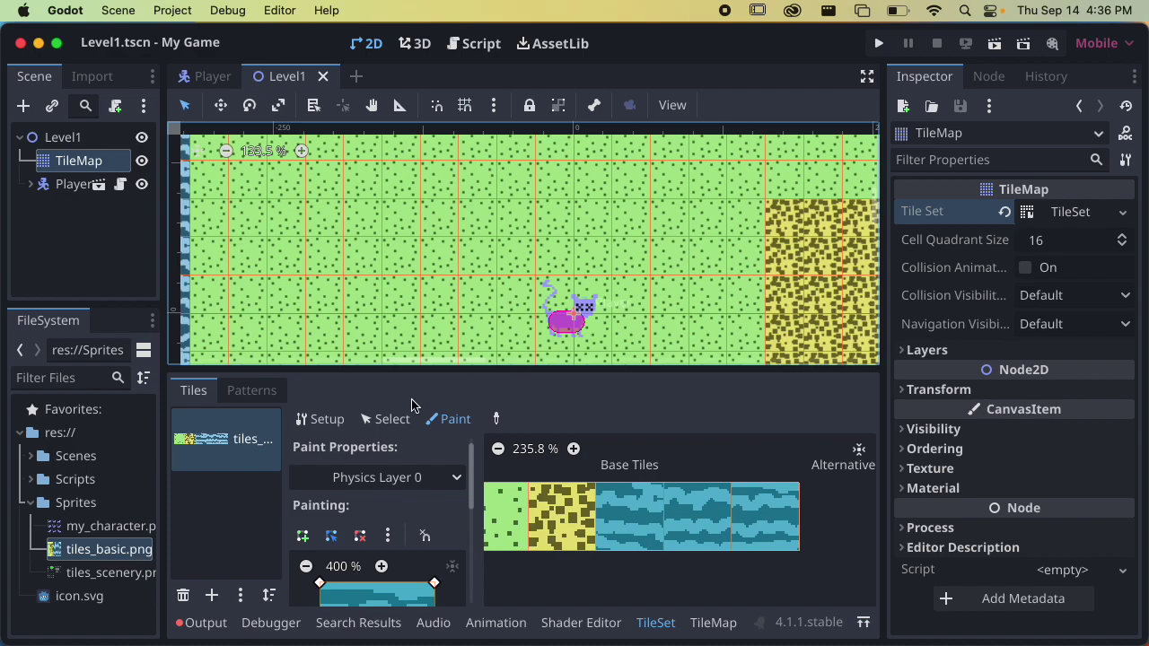
Step: Enlarge the TileSet editor, add tiles_scenery.png as a new atlas and accept automatic tile creation
left_click_drag(497, 369, 489, 214)
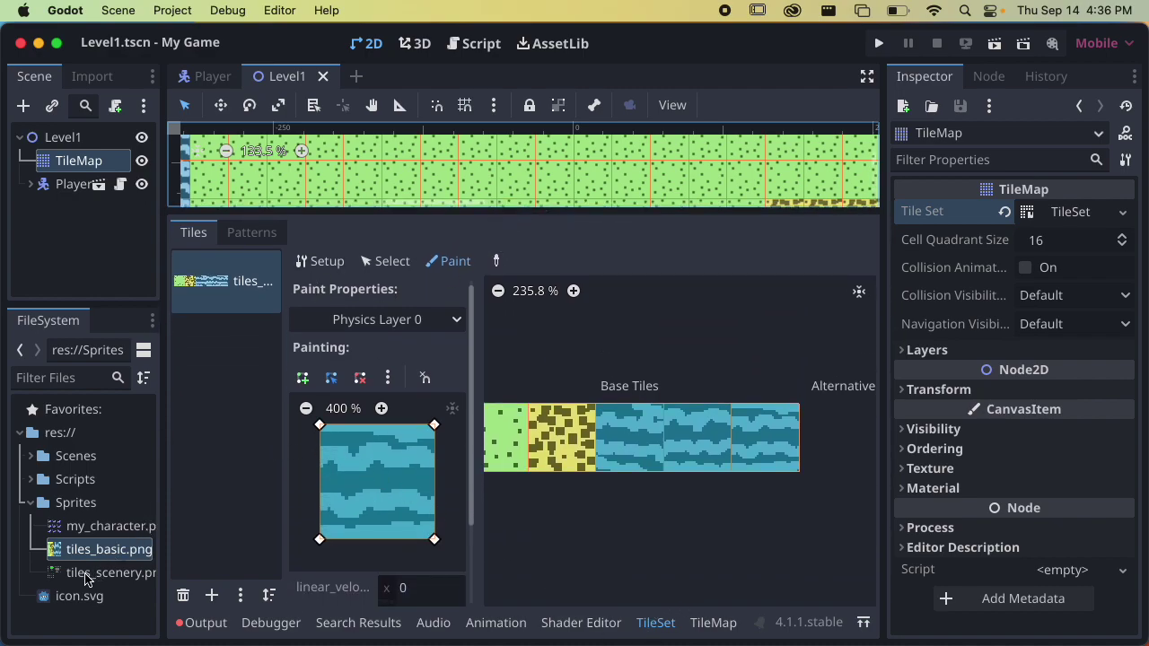
left_click_drag(94, 577, 215, 364)
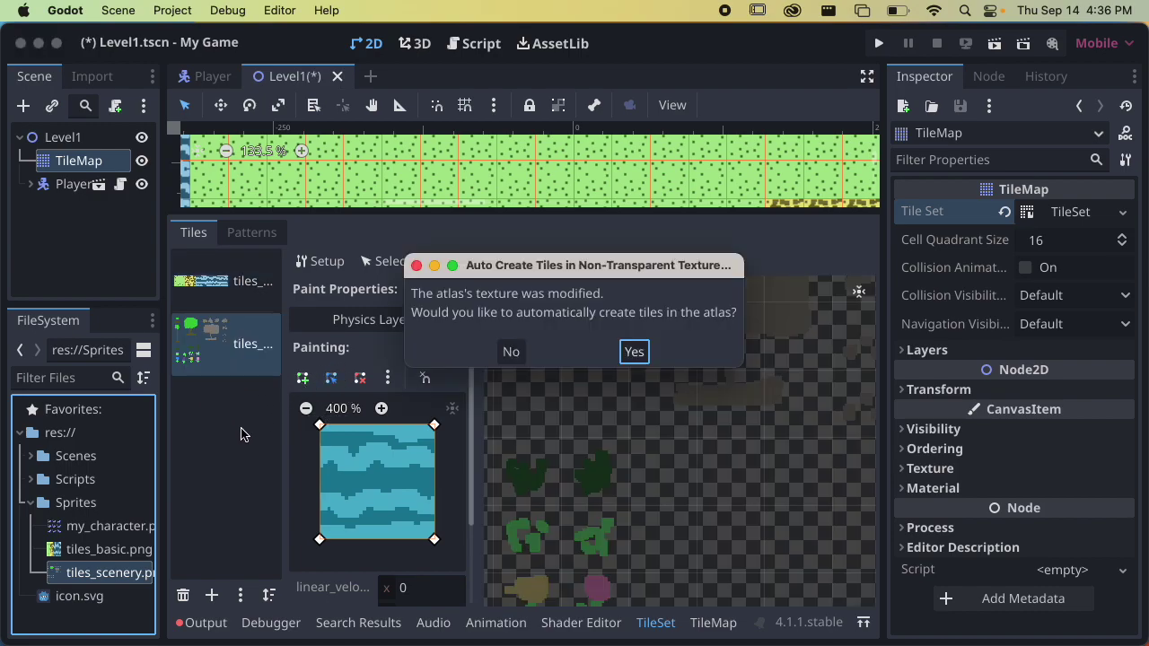
left_click(633, 352)
Step: Examine the tree, rock, bush and flower tiles in the scenery atlas and how the grid divides them
scroll(643, 445, "down", 3)
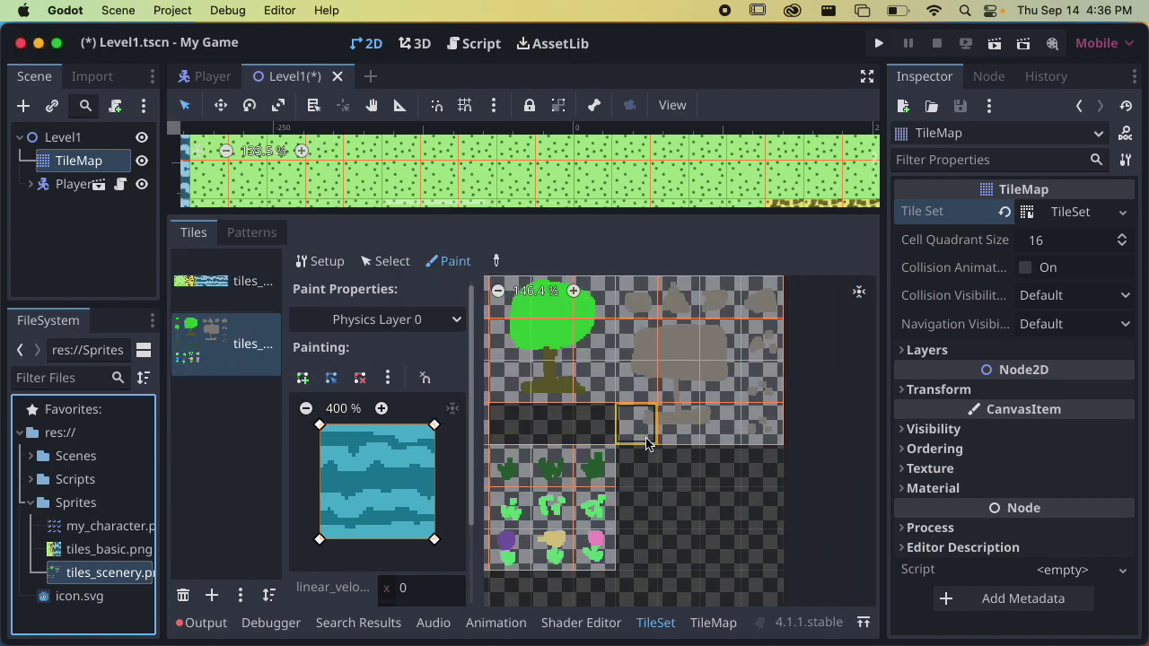
scroll(592, 465, "up", 3)
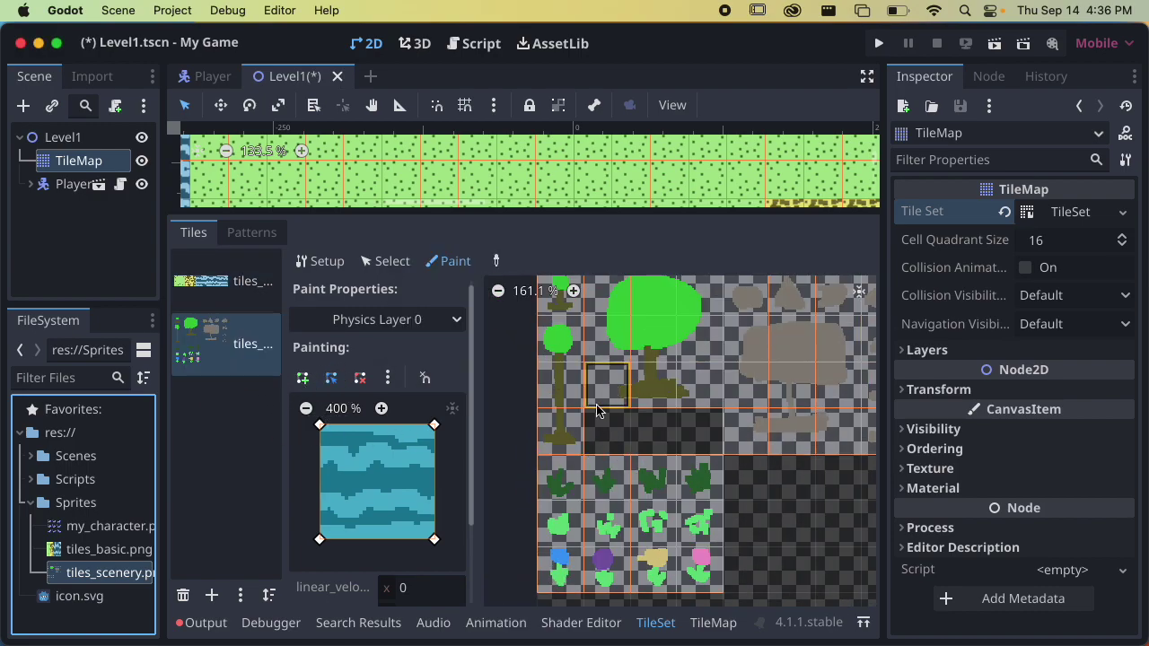
scroll(580, 461, "up", 2)
scroll(581, 461, "up", 1)
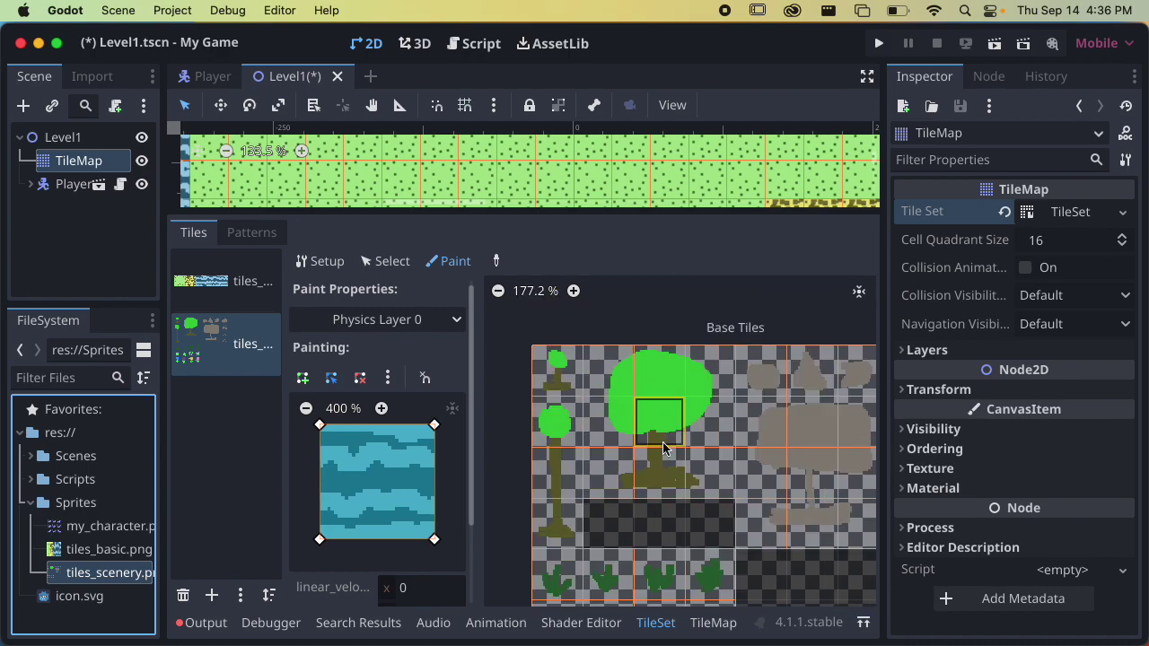
middle_click_drag(682, 480, 569, 412)
scroll(568, 413, "right", 1)
scroll(650, 449, "up", 3)
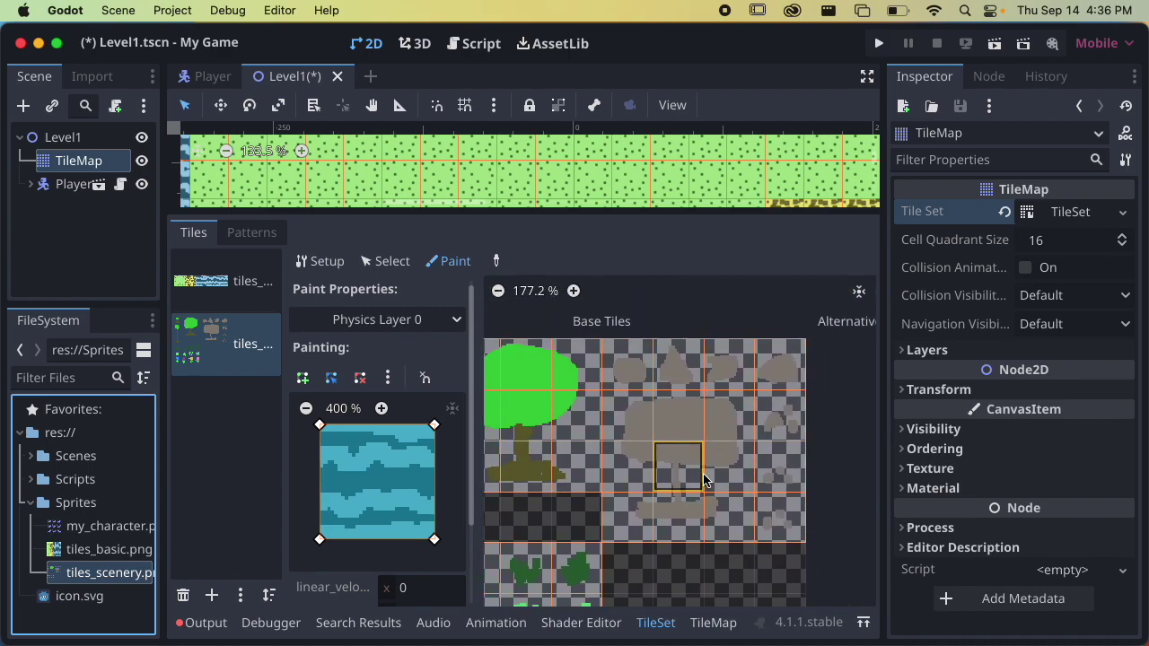
scroll(679, 470, "down", 5)
scroll(731, 410, "left", 4)
scroll(700, 368, "up", 3)
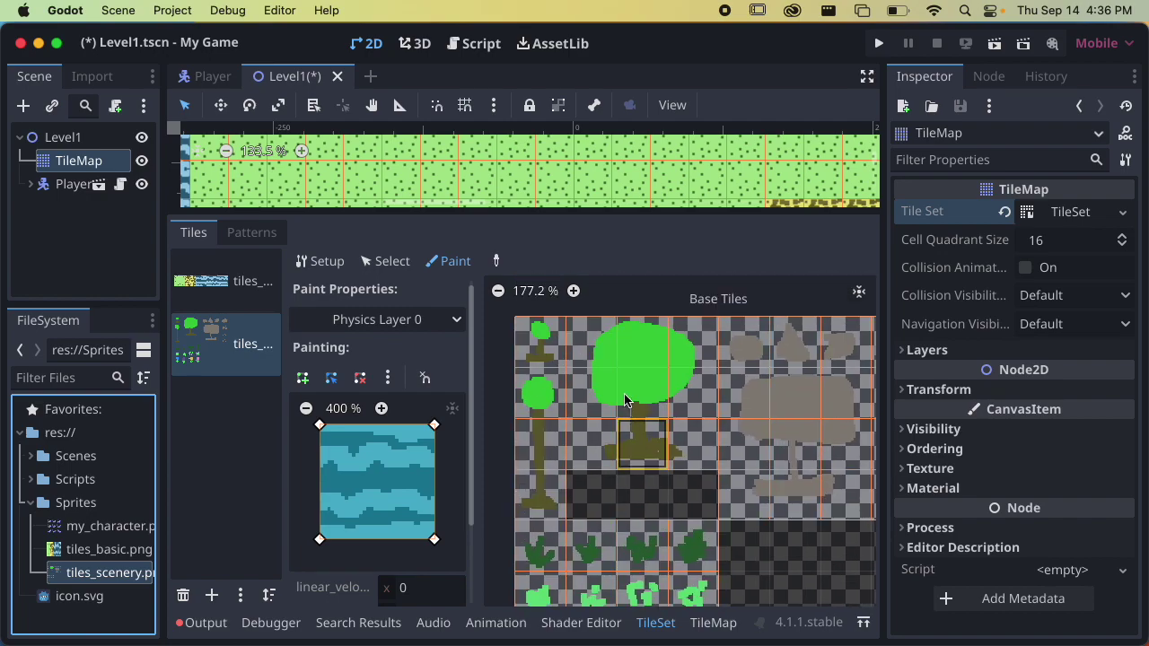
left_click(693, 393)
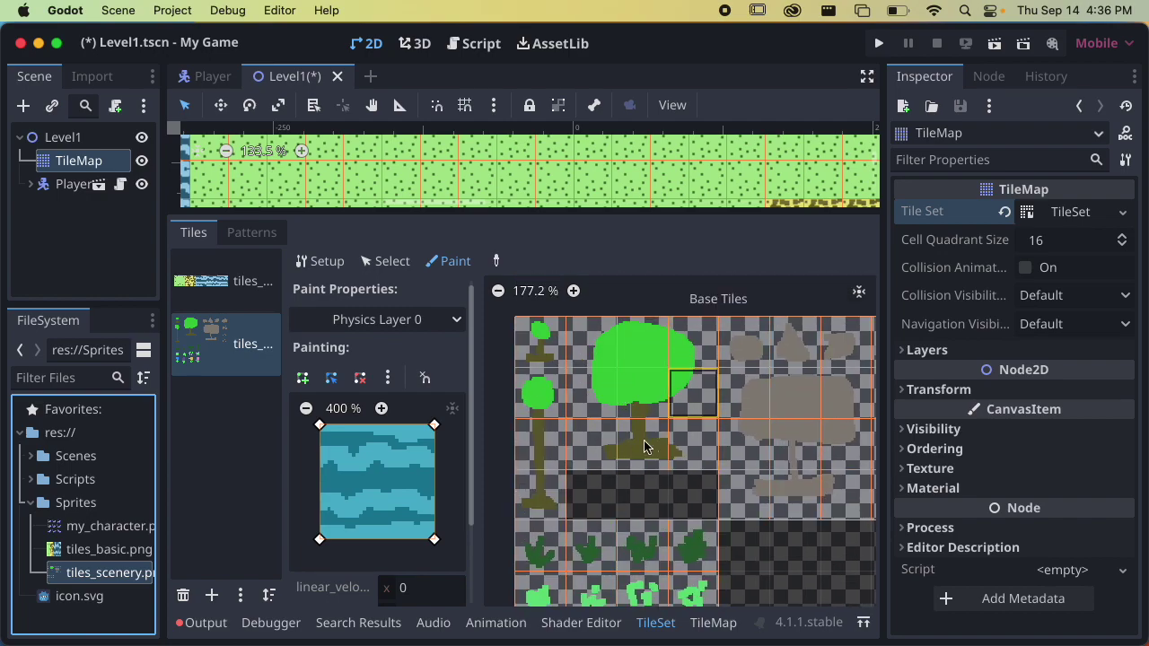
Step: In the scenery atlas setup, delete the three tiles across the top row of the large tree's crown
scroll(629, 469, "right", 2)
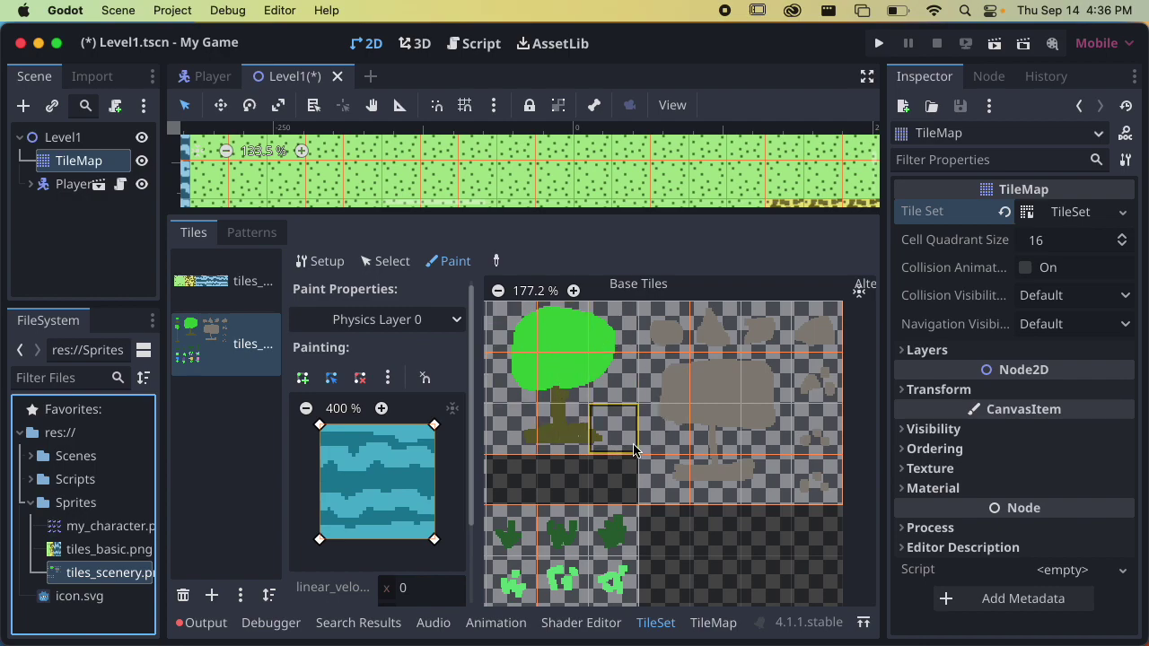
left_click(323, 261)
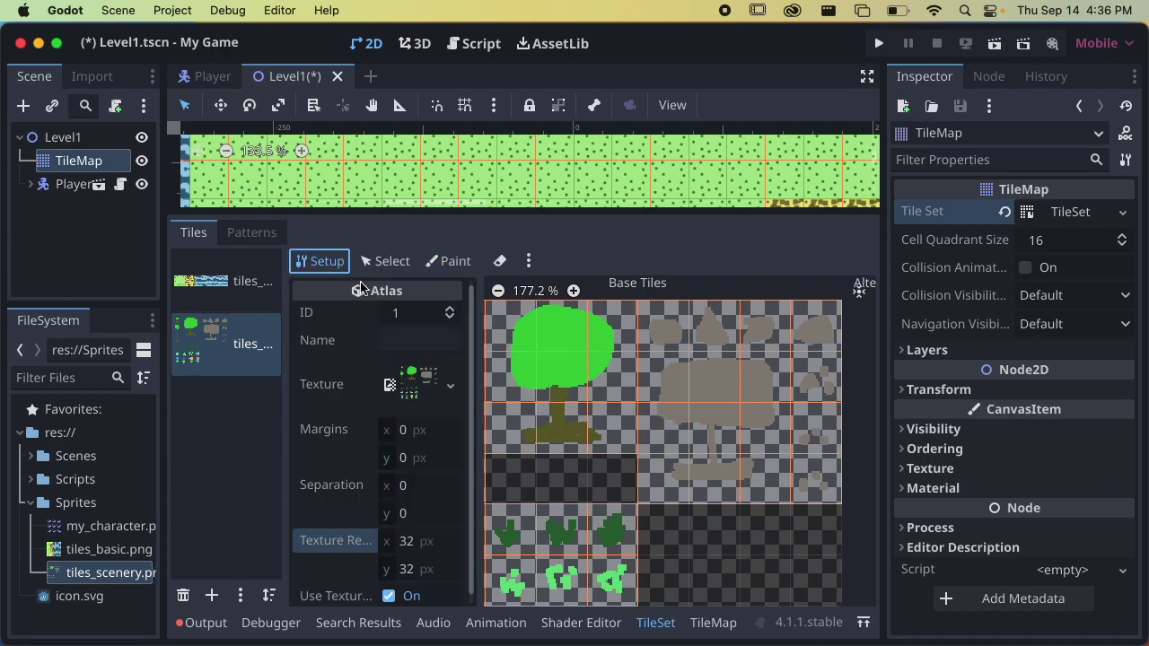
scroll(725, 410, "left", 2)
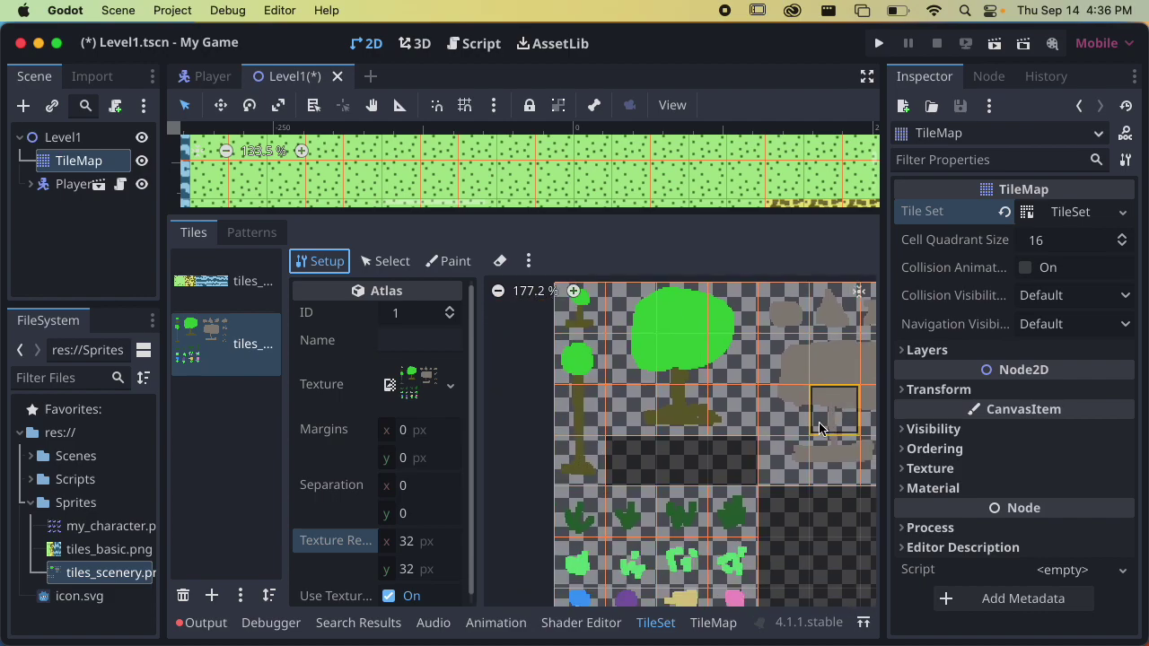
scroll(583, 452, "up", 2)
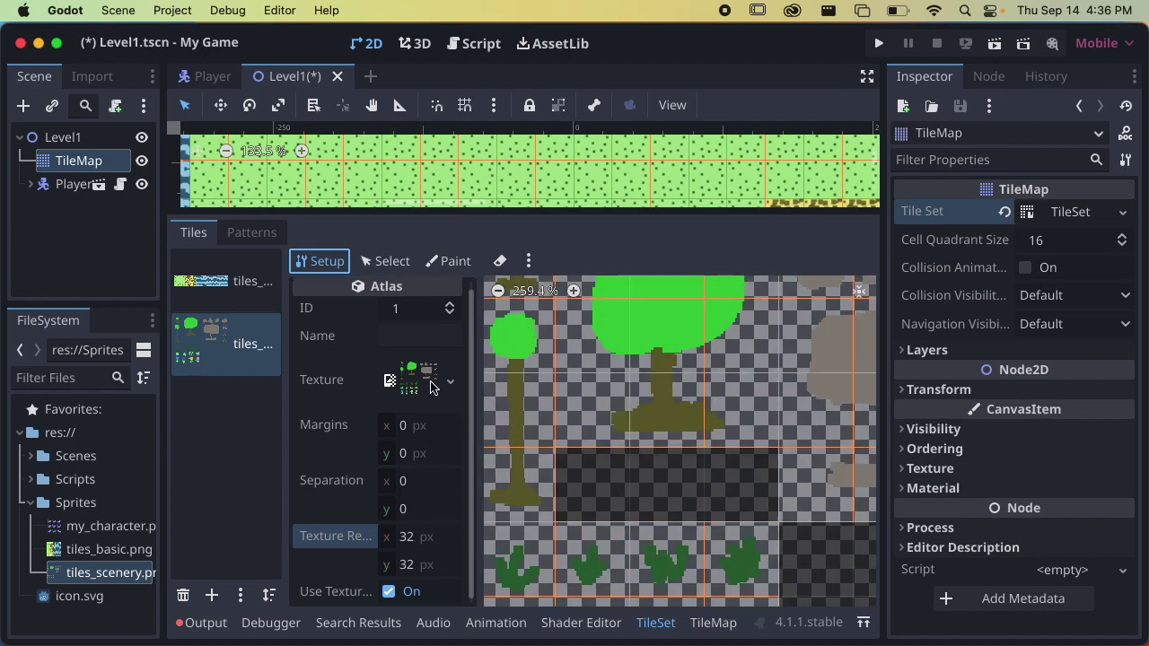
scroll(620, 363, "up", 2)
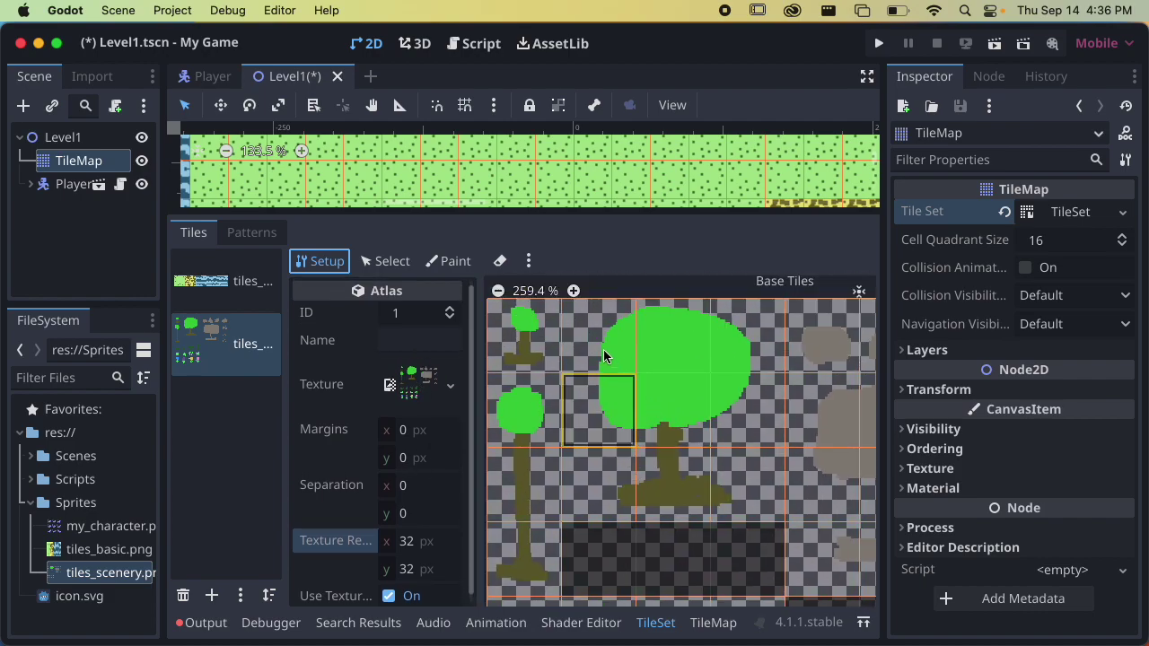
right_click(603, 349)
left_click(625, 360)
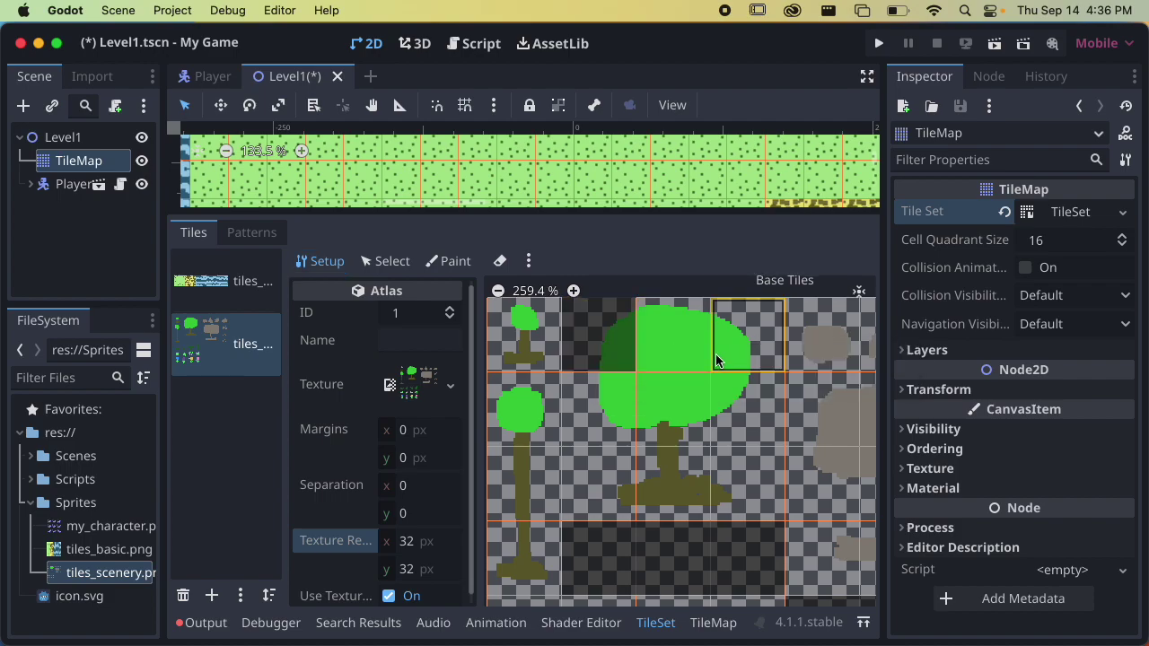
right_click(690, 352)
left_click(709, 361)
right_click(736, 357)
left_click(757, 365)
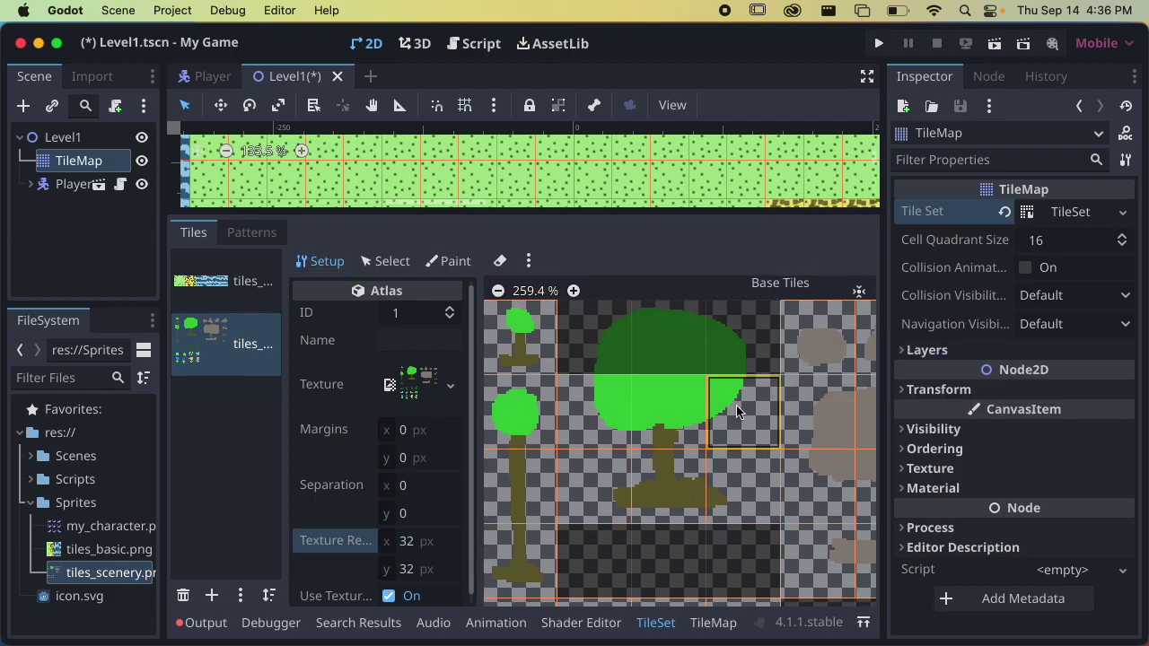
Step: Delete the large tree's tiles at atlas coordinates (3, 1), (3, 2), (2, 1) and (2, 2)
right_click(734, 407)
left_click(754, 415)
right_click(742, 470)
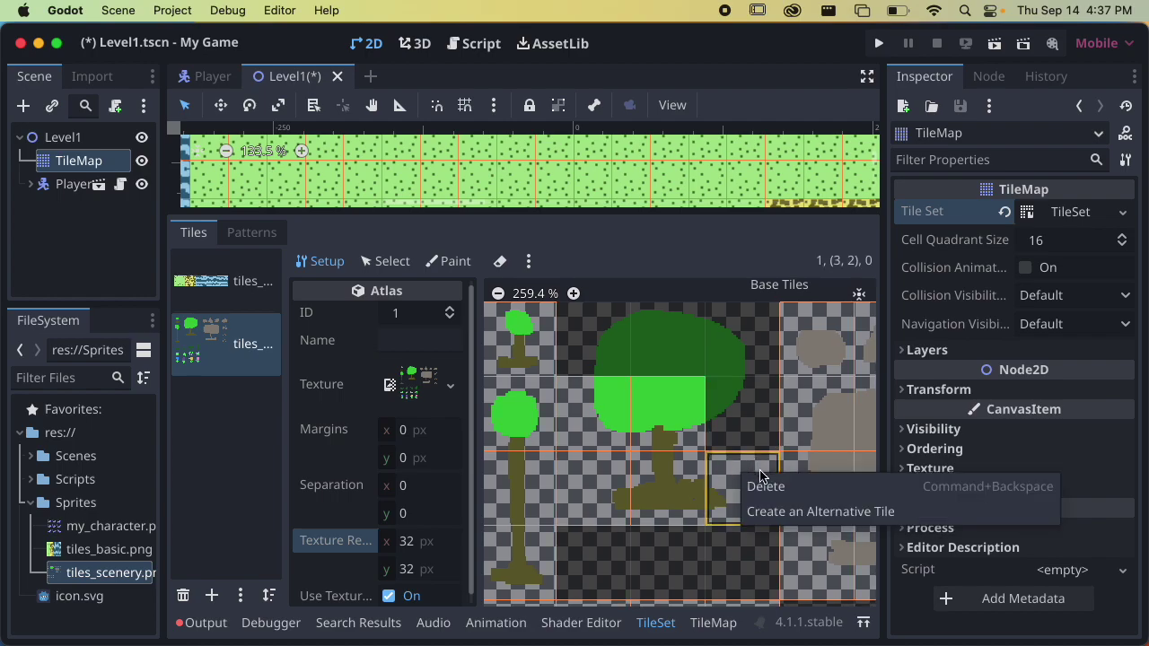
left_click(762, 481)
right_click(679, 431)
left_click(699, 450)
right_click(662, 474)
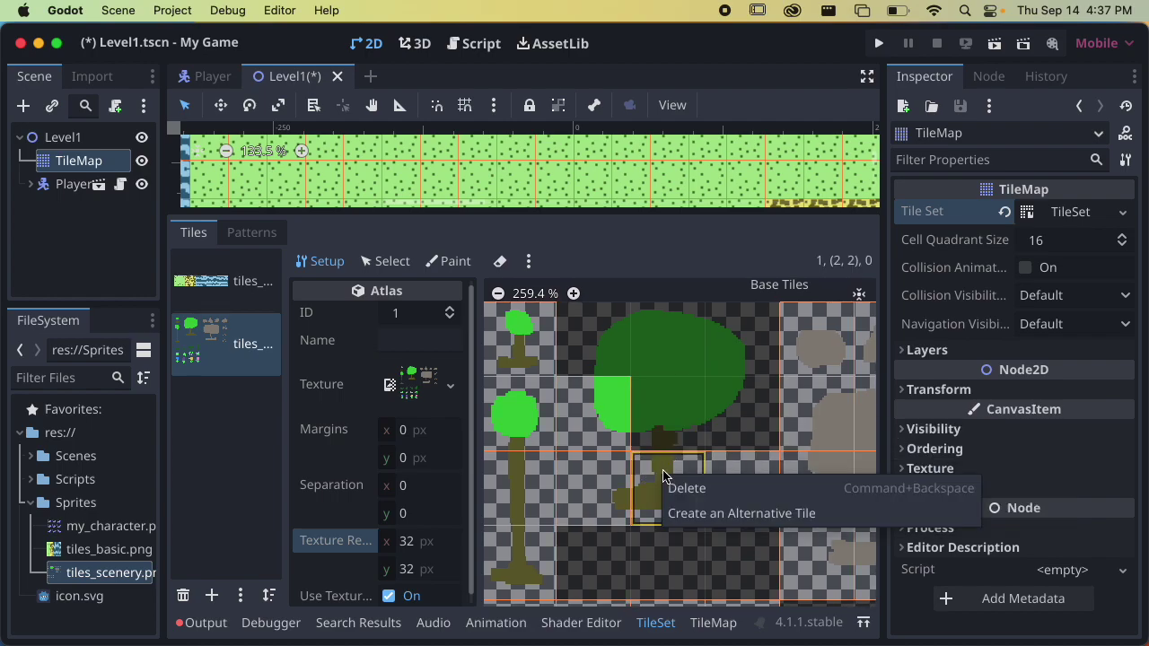
left_click(698, 481)
right_click(732, 495)
left_click(756, 506)
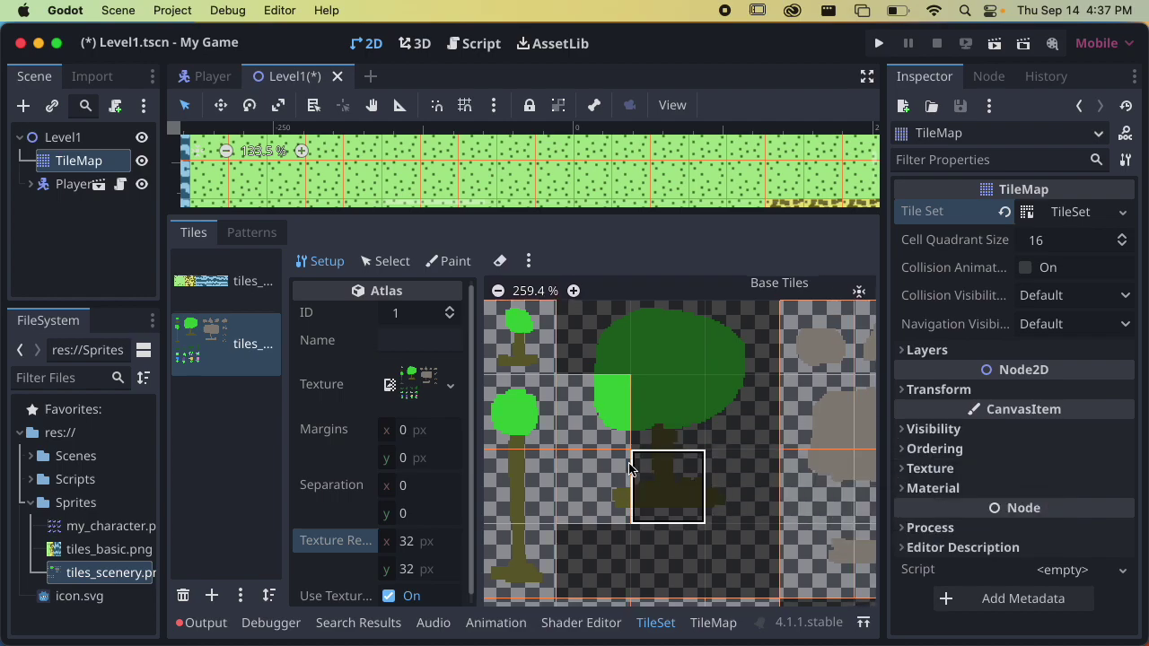
Step: Delete the large tree's two remaining left-column tiles at atlas coordinates (1, 1) and (1, 2)
right_click(519, 425)
left_click(626, 441)
left_click(615, 465)
right_click(617, 463)
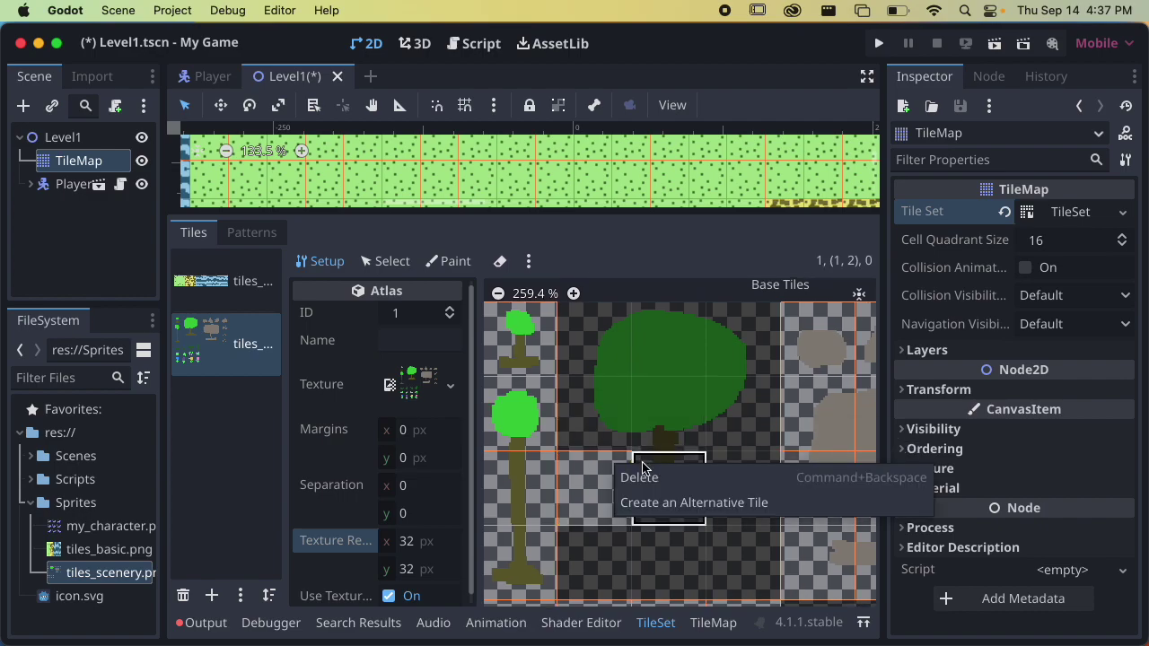
left_click(641, 472)
Step: Create a single 3 by 3 cell tile covering the whole large tree, starting at atlas coordinates (1, 0)
scroll(662, 449, "down", 2)
scroll(663, 465, "down", 1)
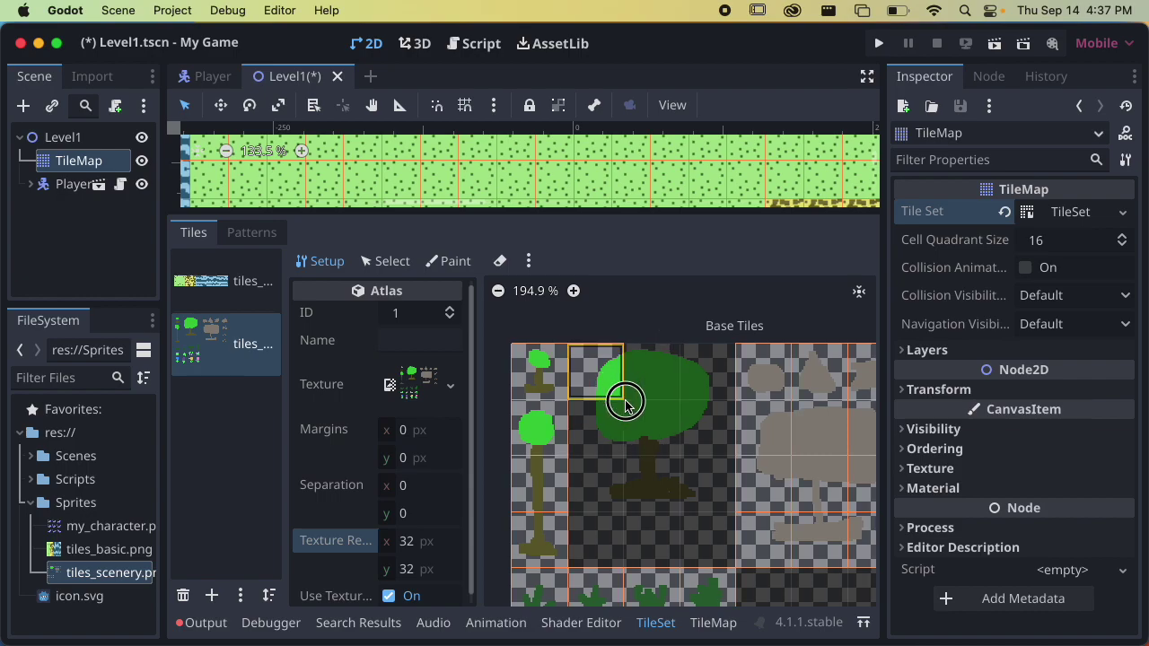
left_click_drag(615, 386, 662, 437)
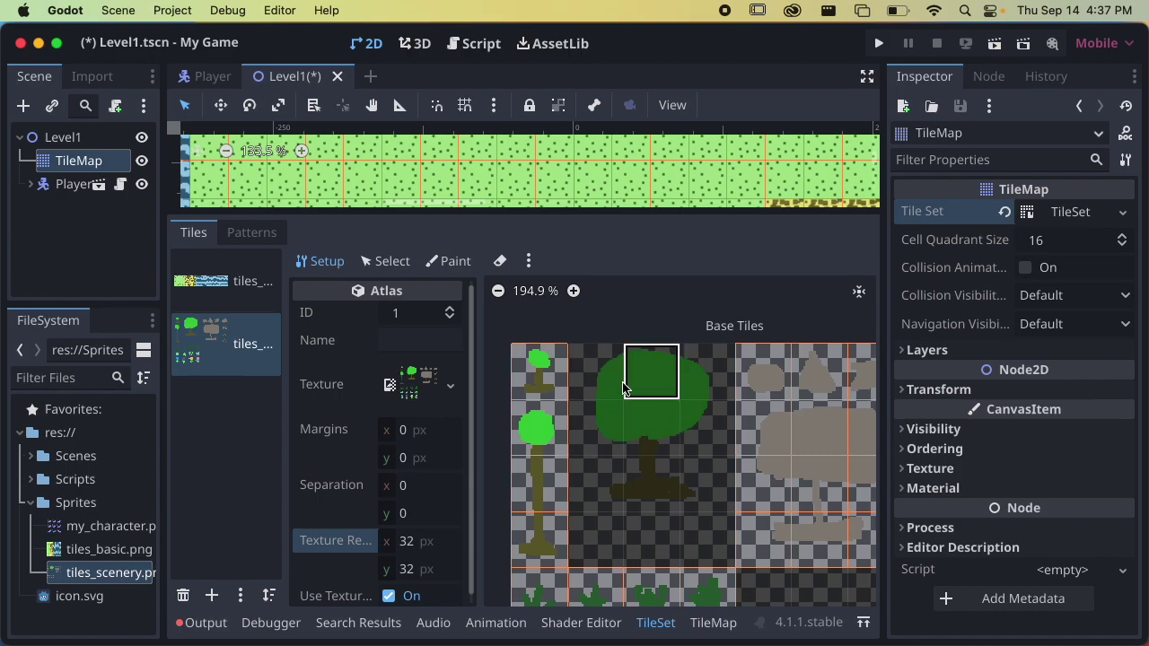
left_click_drag(623, 385, 697, 471)
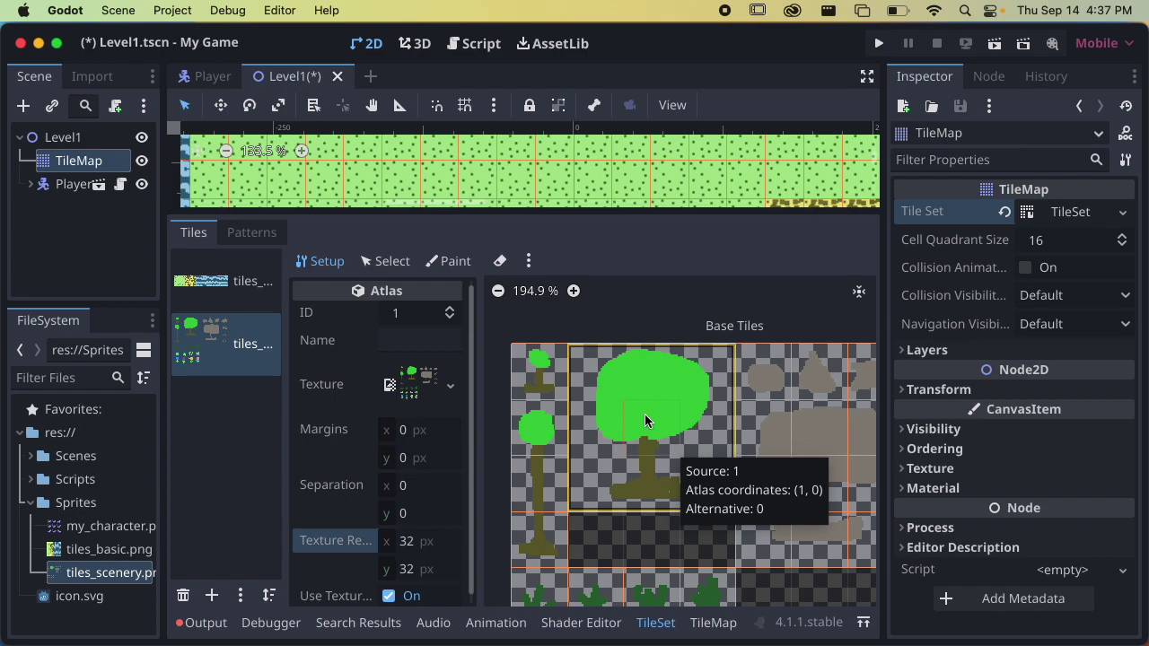
Step: Delete the two trunk tiles of the tall thin tree at atlas coordinates (0, 2) and (0, 3)
scroll(629, 423, "down", 3)
scroll(629, 424, "left", 2)
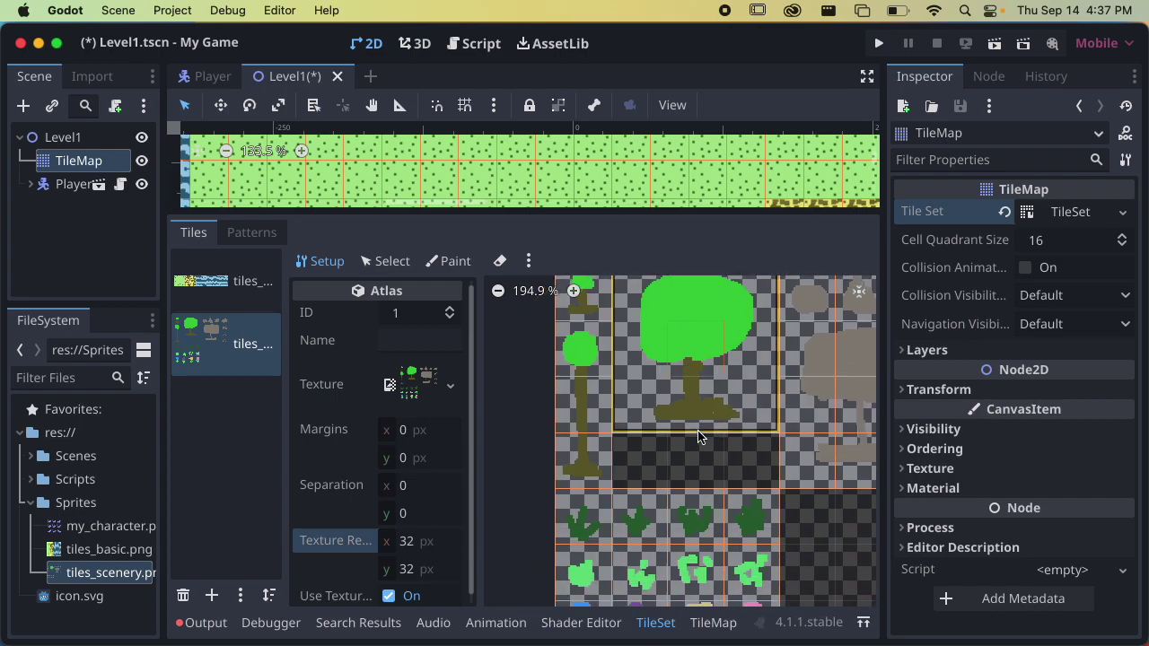
right_click(588, 412)
left_click(611, 422)
right_click(594, 449)
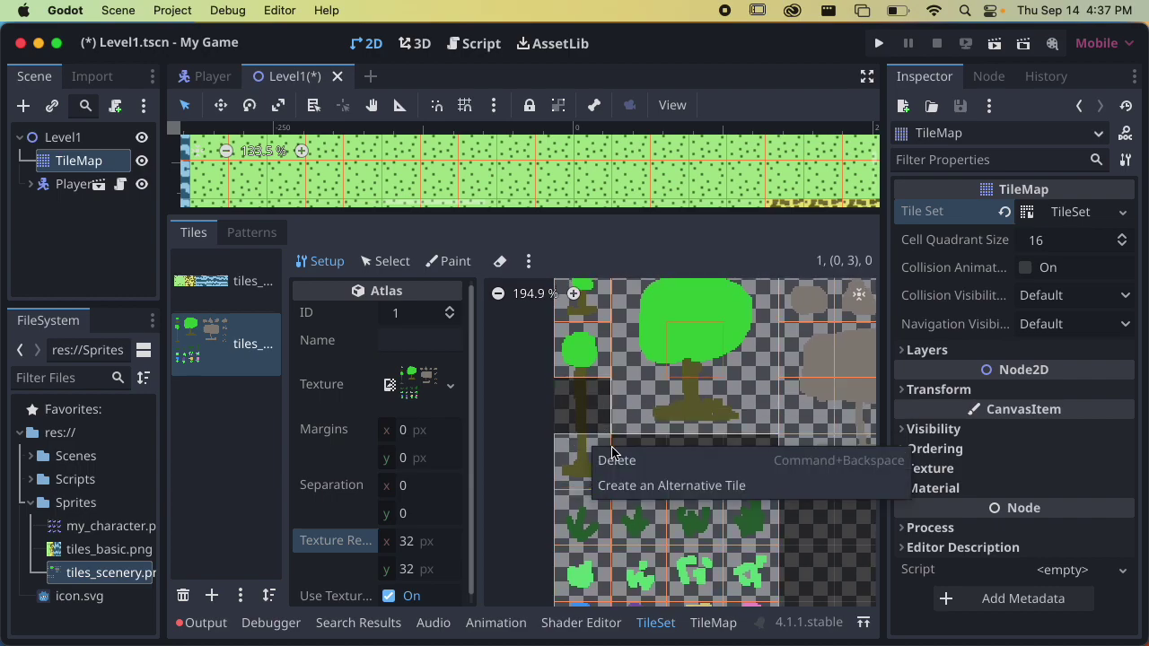
left_click(619, 458)
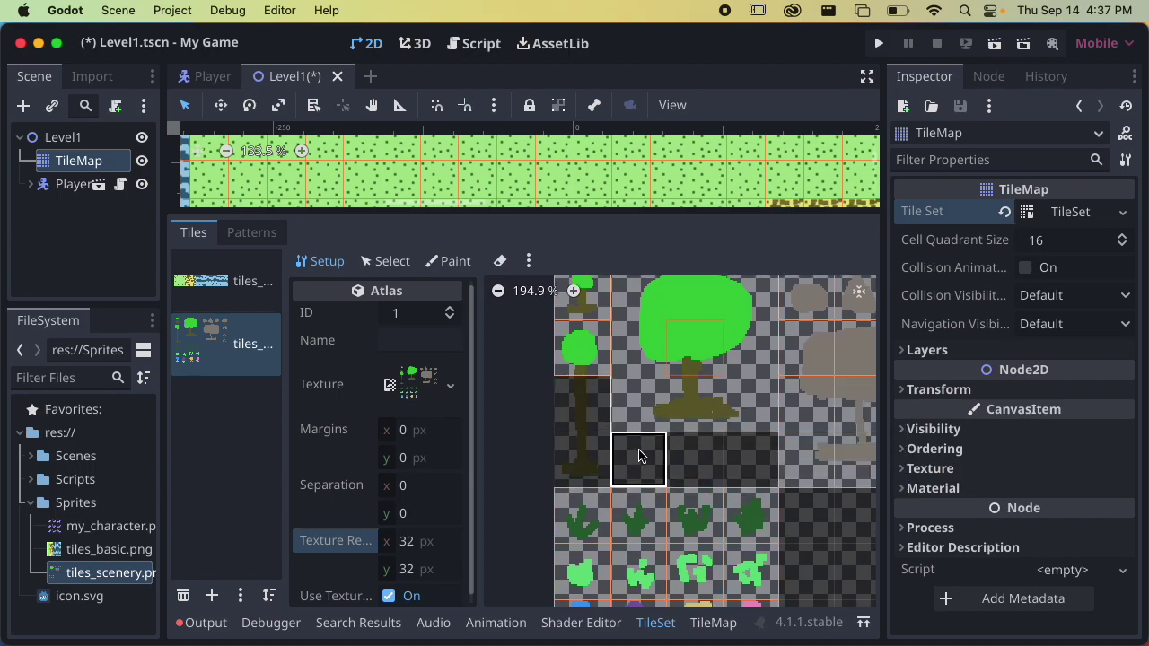
Step: Extend the tall thin tree's tile at atlas coordinates (0, 1) downward to 1 by 3 cells
left_click(394, 269)
left_click(578, 355)
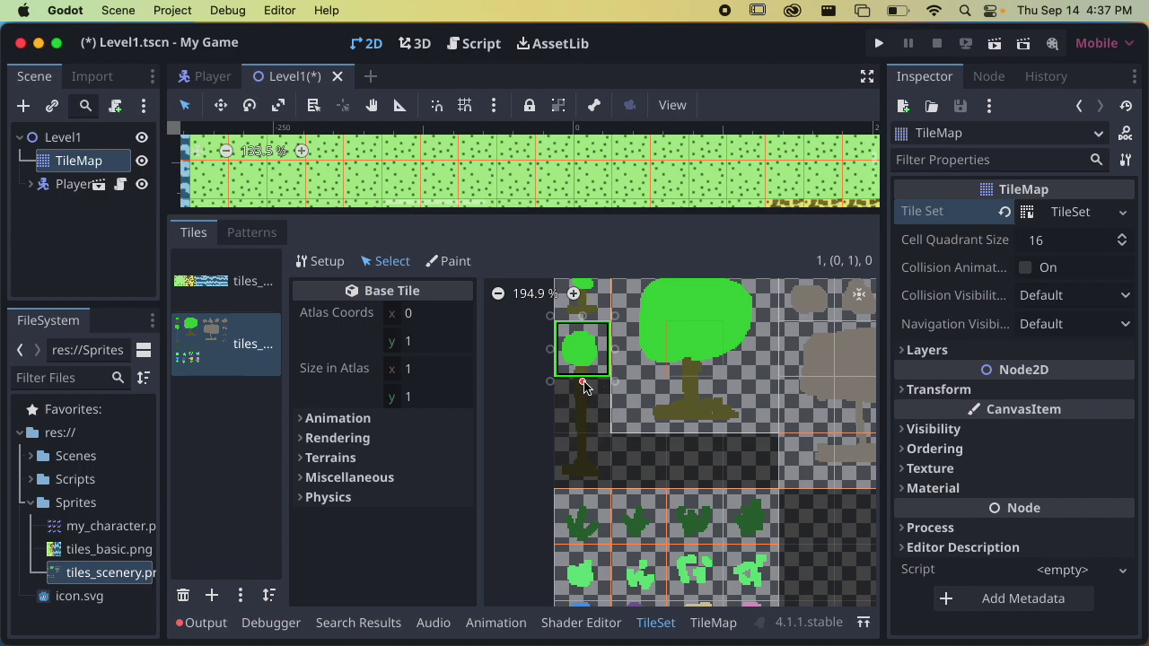
left_click(584, 384)
left_click(584, 384)
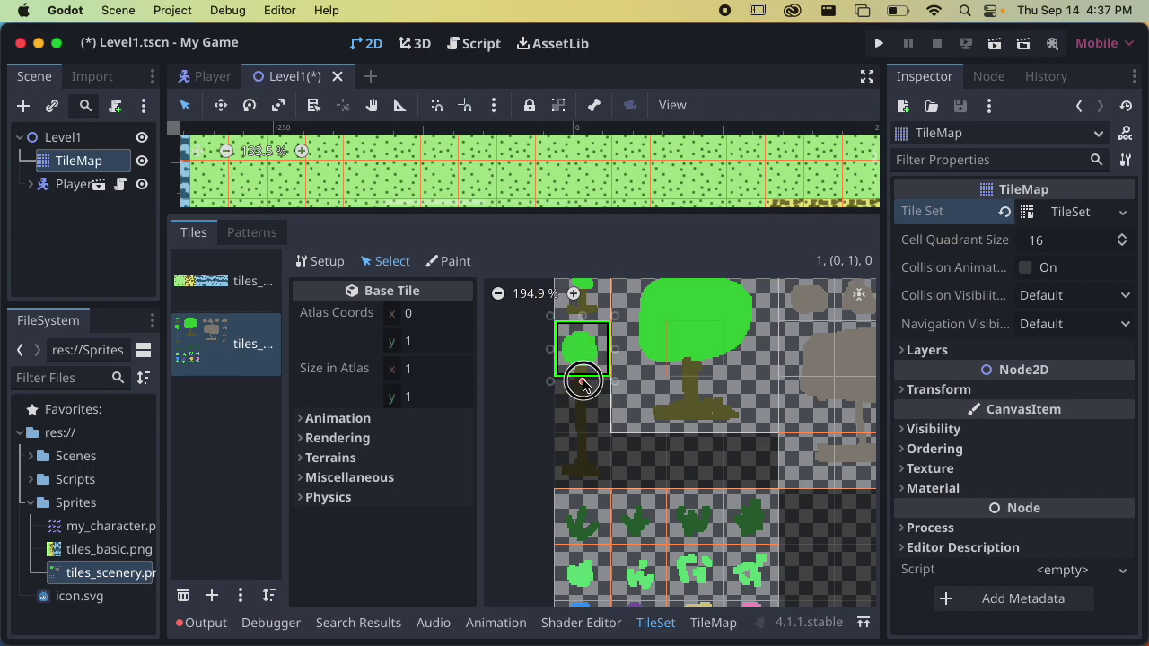
left_click_drag(583, 385, 579, 539)
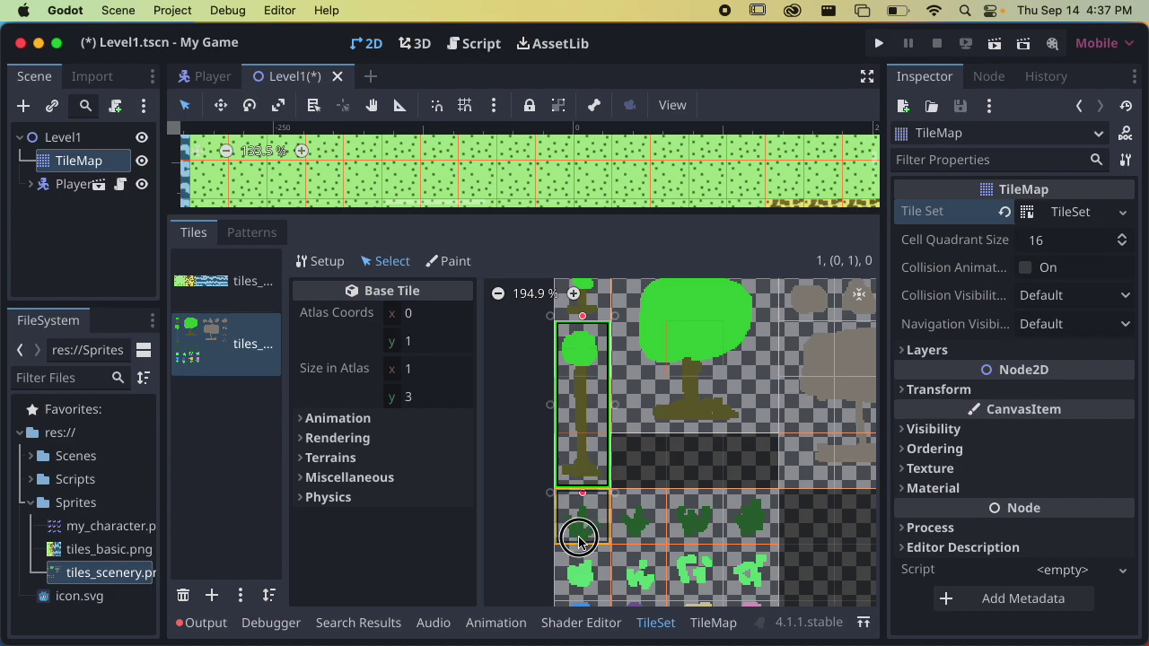
Step: Return to atlas setup and delete the top three tiles of the large grey rock formation, from (4, 1) to (6, 1)
scroll(636, 475, "down", 3)
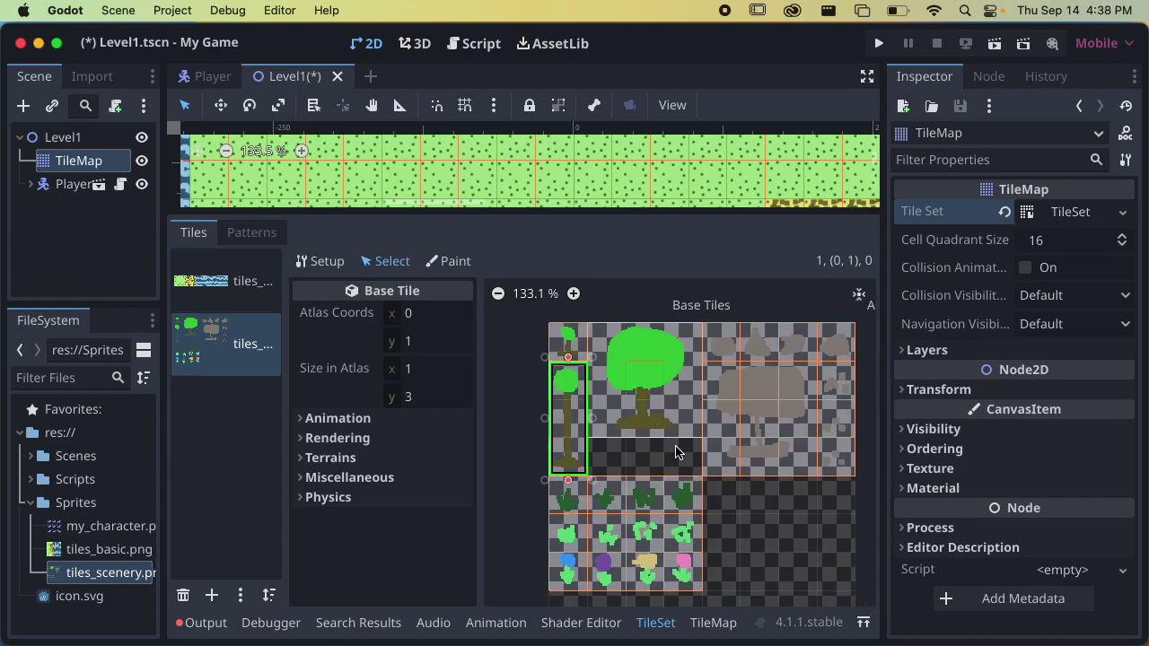
left_click(321, 261)
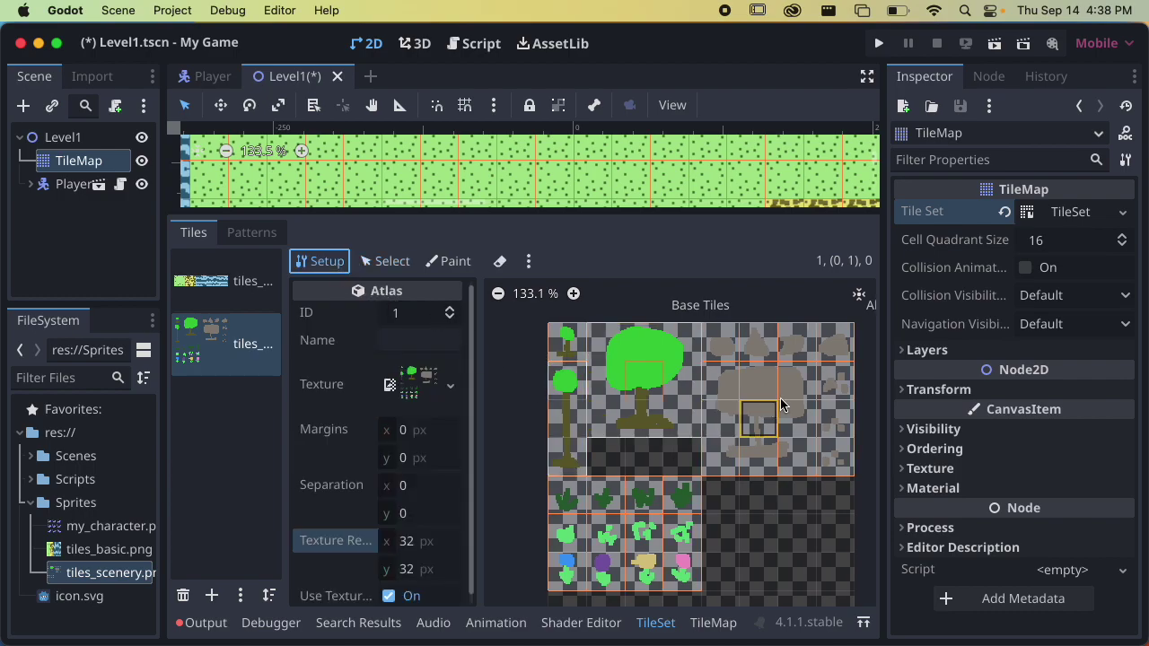
scroll(780, 405, "up", 5)
right_click(645, 367)
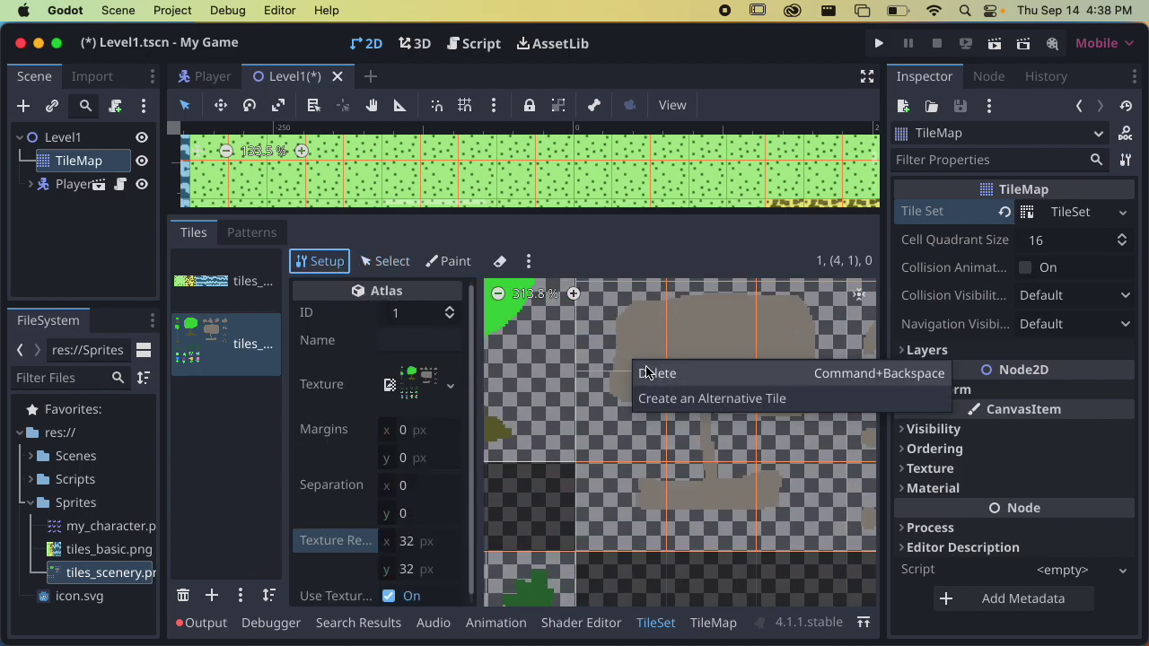
left_click(647, 373)
right_click(700, 357)
left_click(760, 360)
right_click(779, 357)
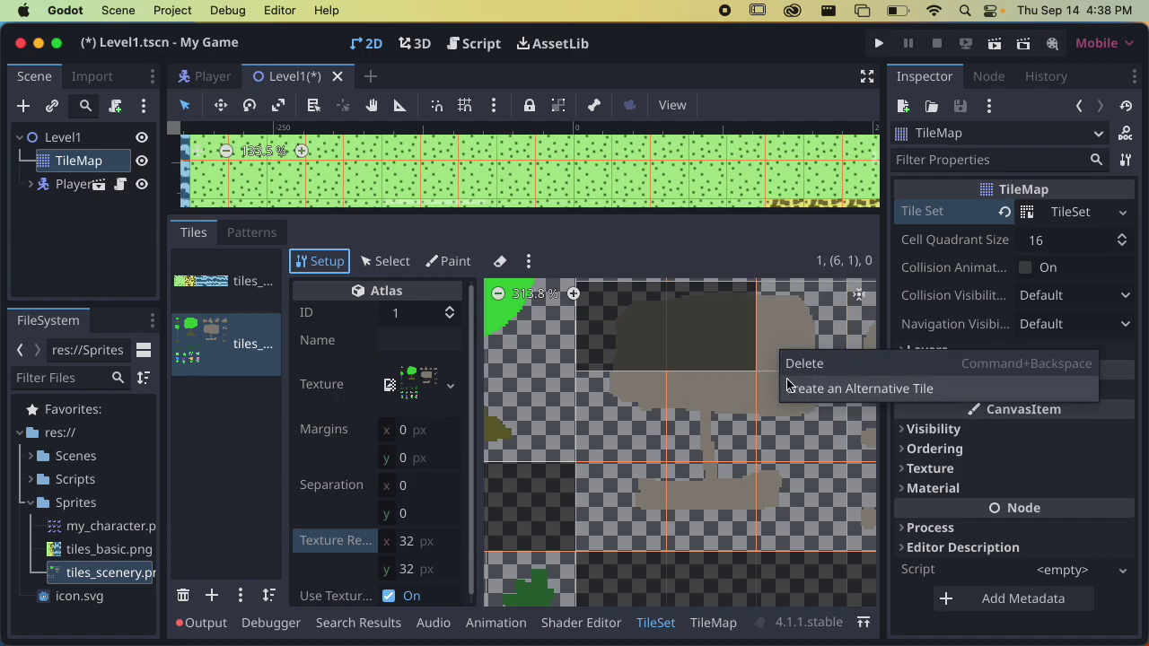
left_click(794, 363)
Step: Delete the rock formation's lower tiles at atlas coordinates (6, 2), (6, 3), (5, 2) and (5, 3)
right_click(790, 421)
left_click(796, 426)
right_click(802, 488)
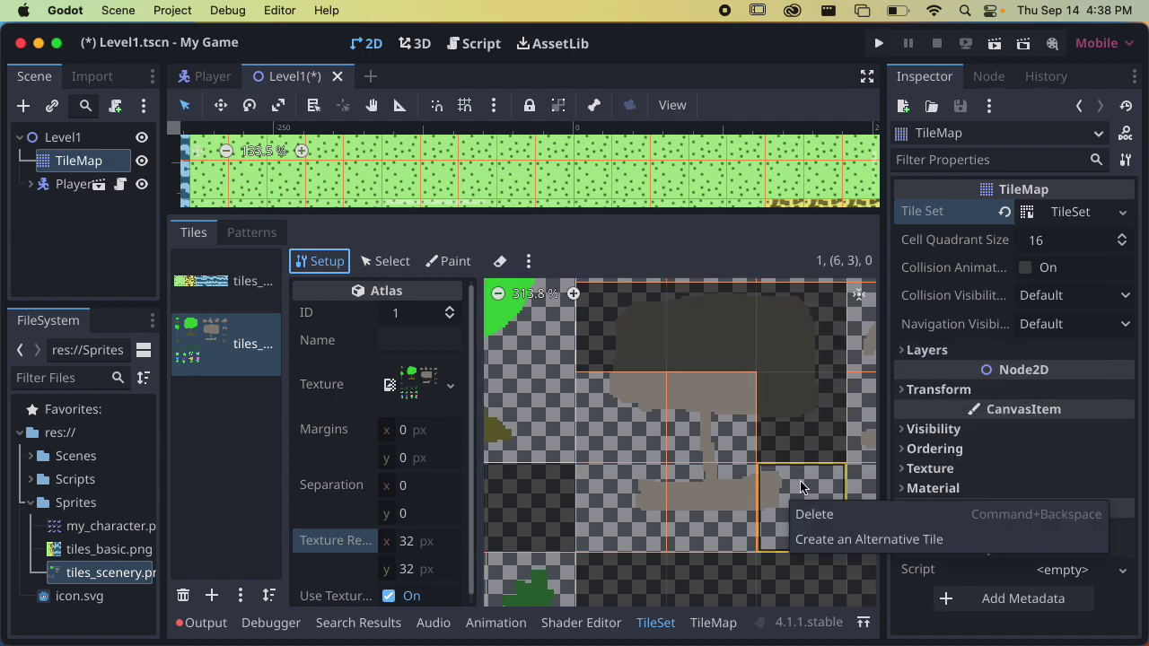
left_click(796, 508)
right_click(792, 502)
left_click(815, 513)
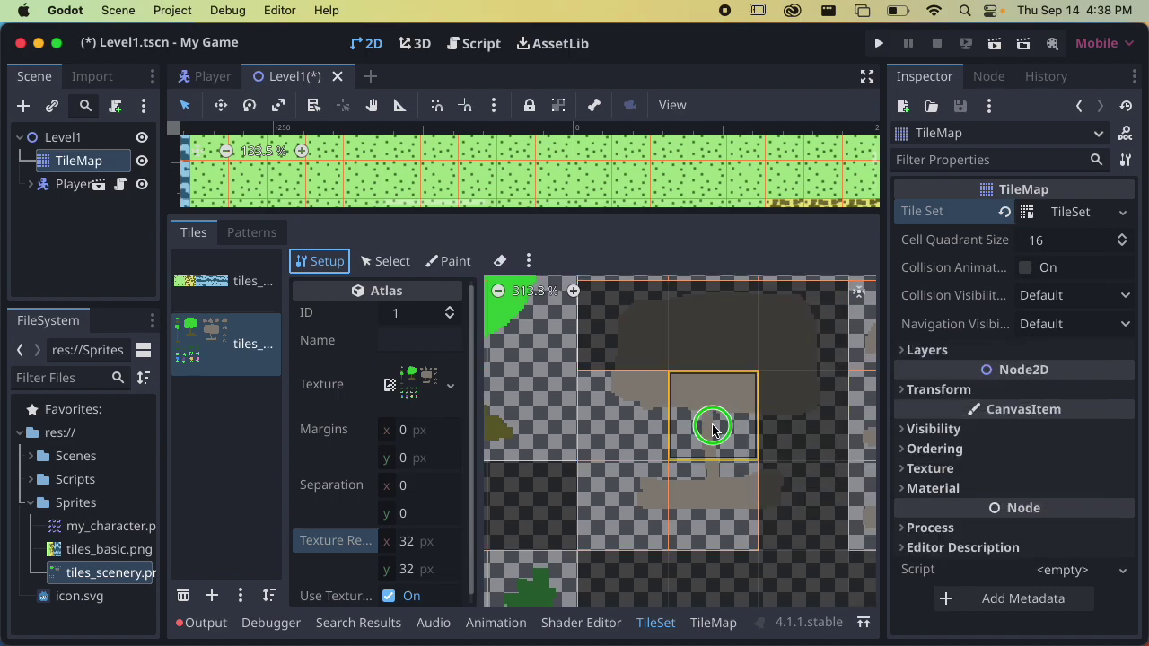
right_click(713, 424)
left_click(729, 441)
right_click(715, 495)
left_click(691, 507)
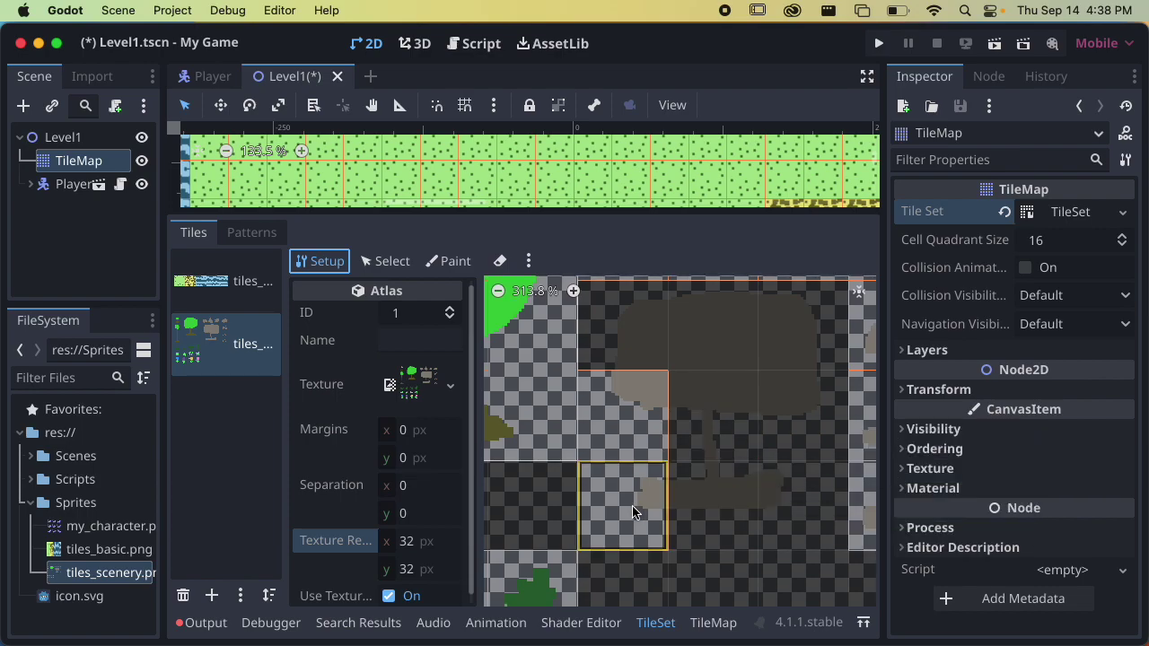
Step: Delete the rock formation's tiles at (4, 3) and (4, 2), and create a new single-cell tile at (4, 1)
right_click(639, 510)
left_click(675, 522)
right_click(638, 441)
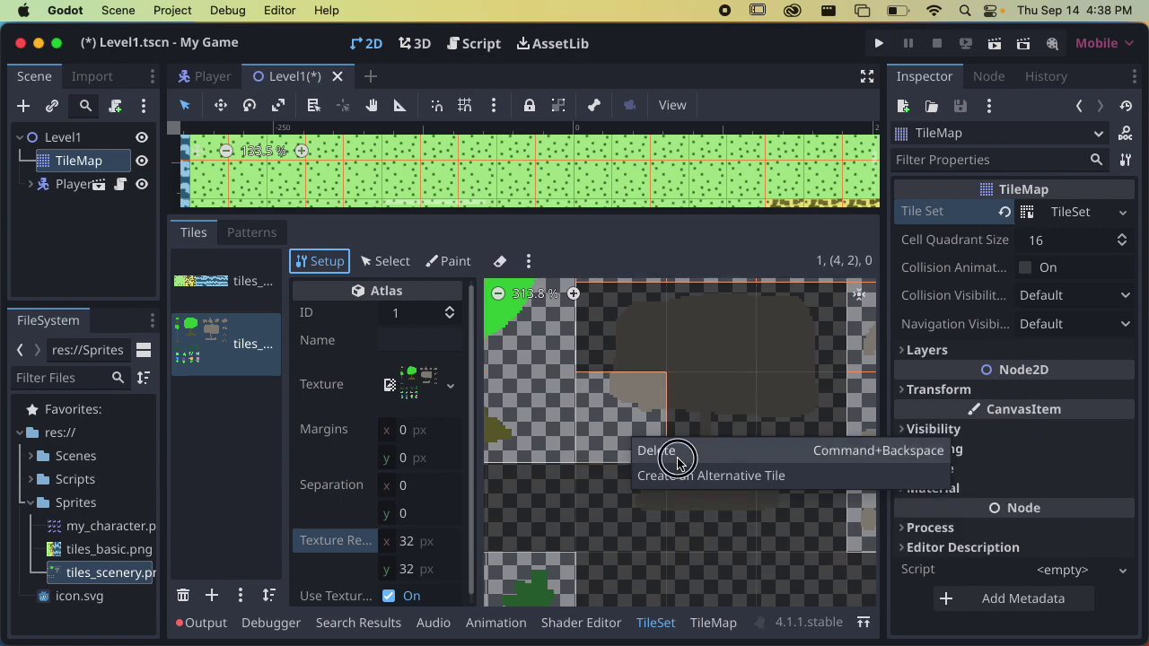
left_click(673, 457)
Step: Select the rock formation's tile at (4, 1) and set its size in the atlas to 3 by 3
left_click(385, 260)
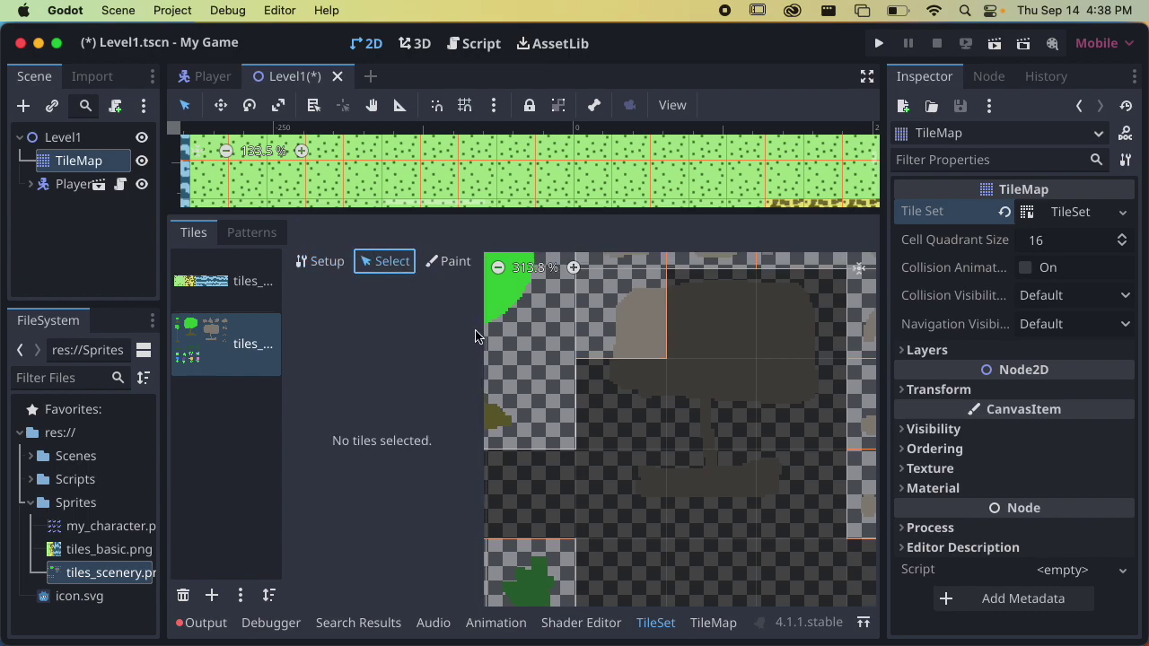
left_click(640, 328)
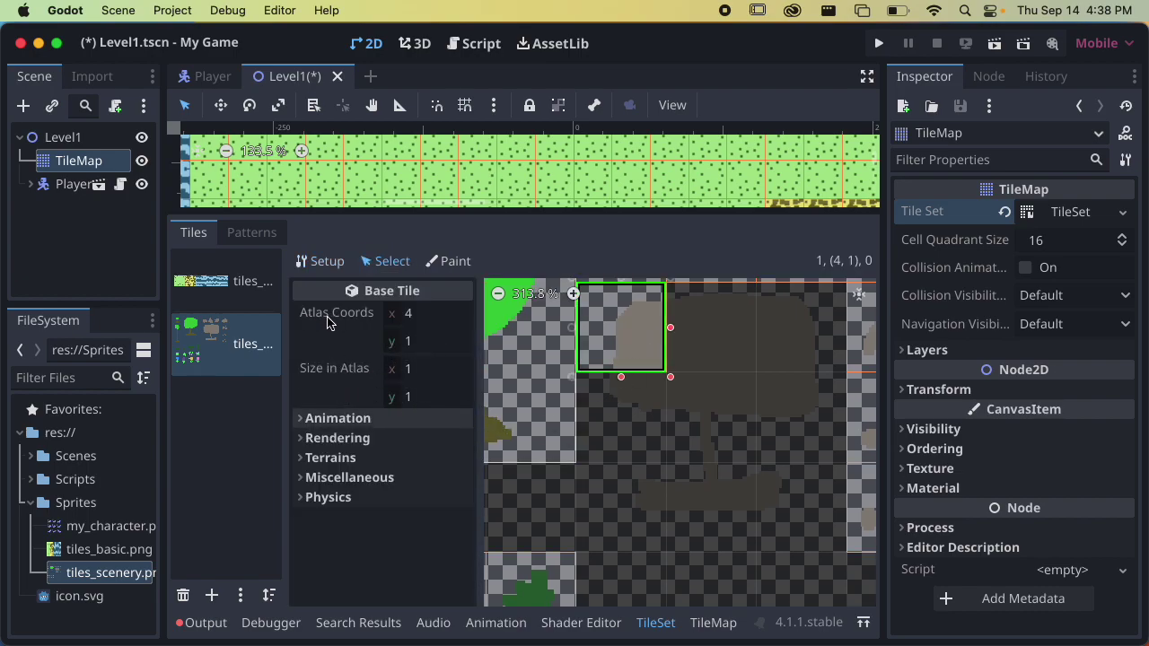
scroll(664, 429, "left", 3)
scroll(663, 429, "up", 2)
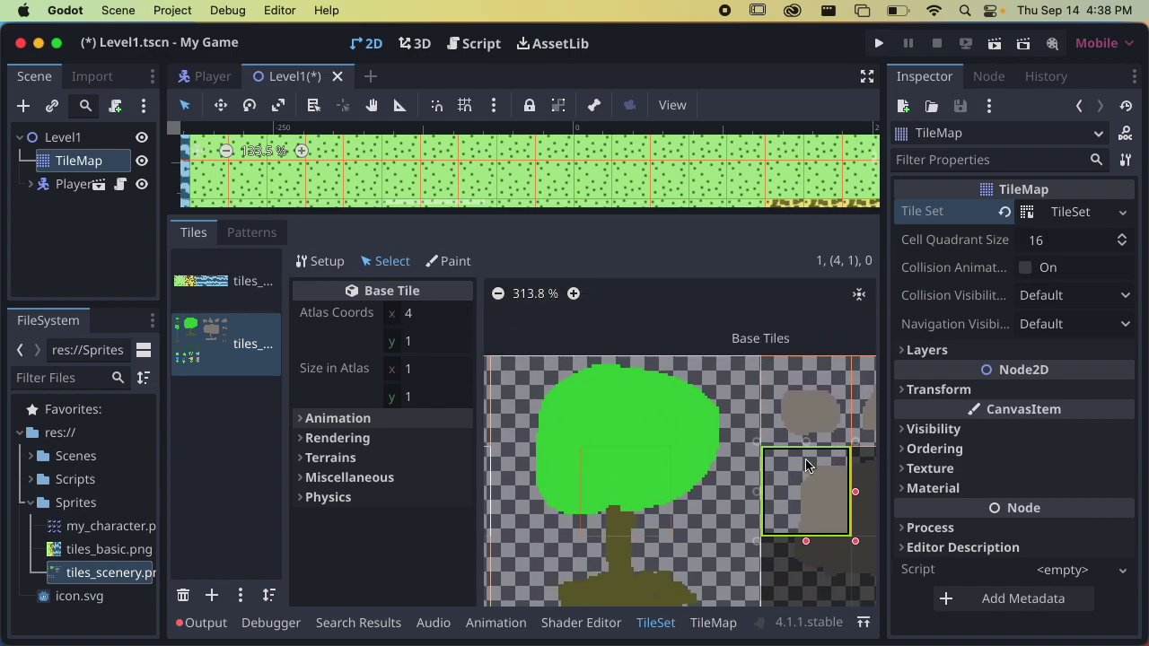
scroll(664, 424, "right", 3)
scroll(628, 404, "down", 1)
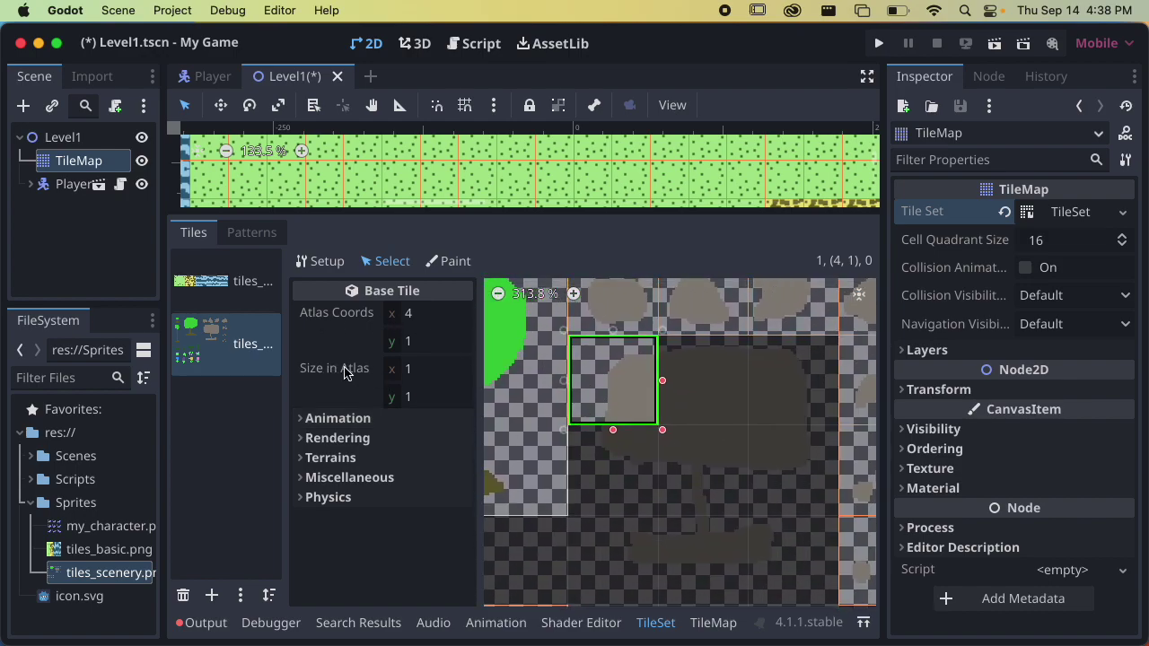
left_click(442, 368)
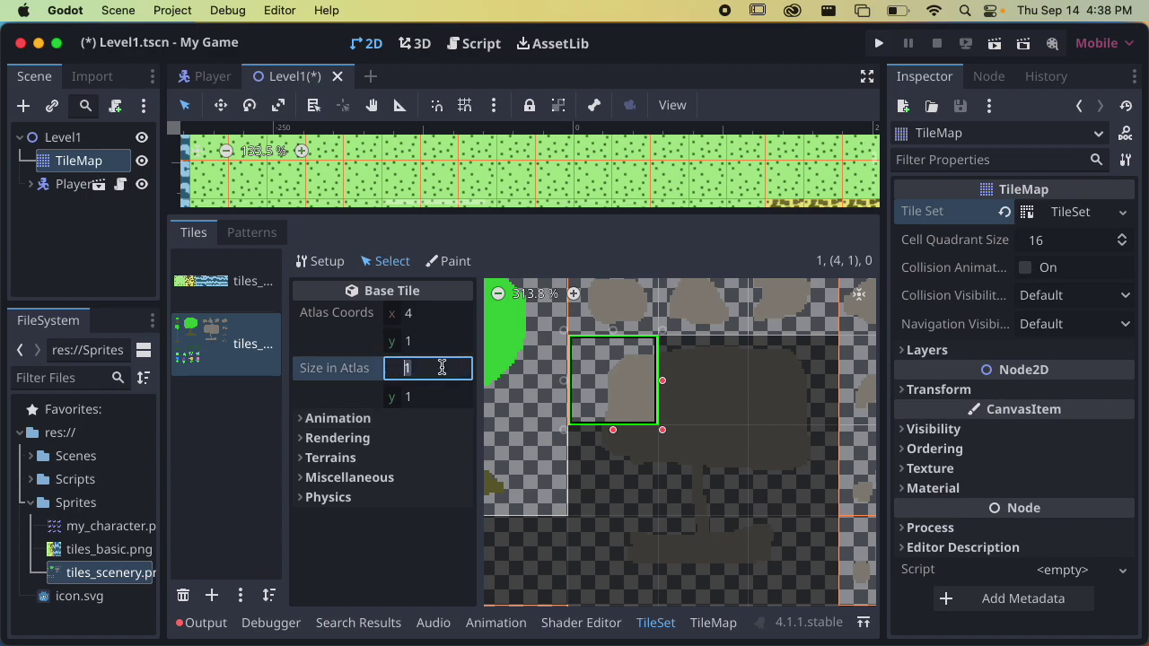
type("3")
left_click(441, 397)
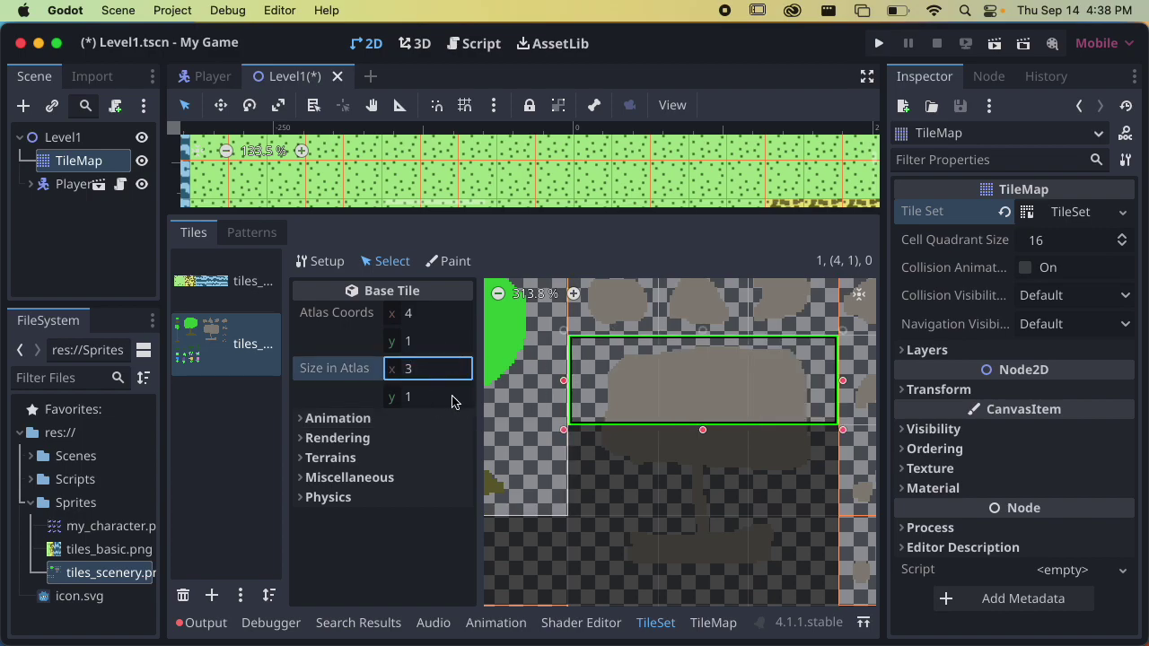
type("3")
key("Return")
scroll(705, 485, "down", 3)
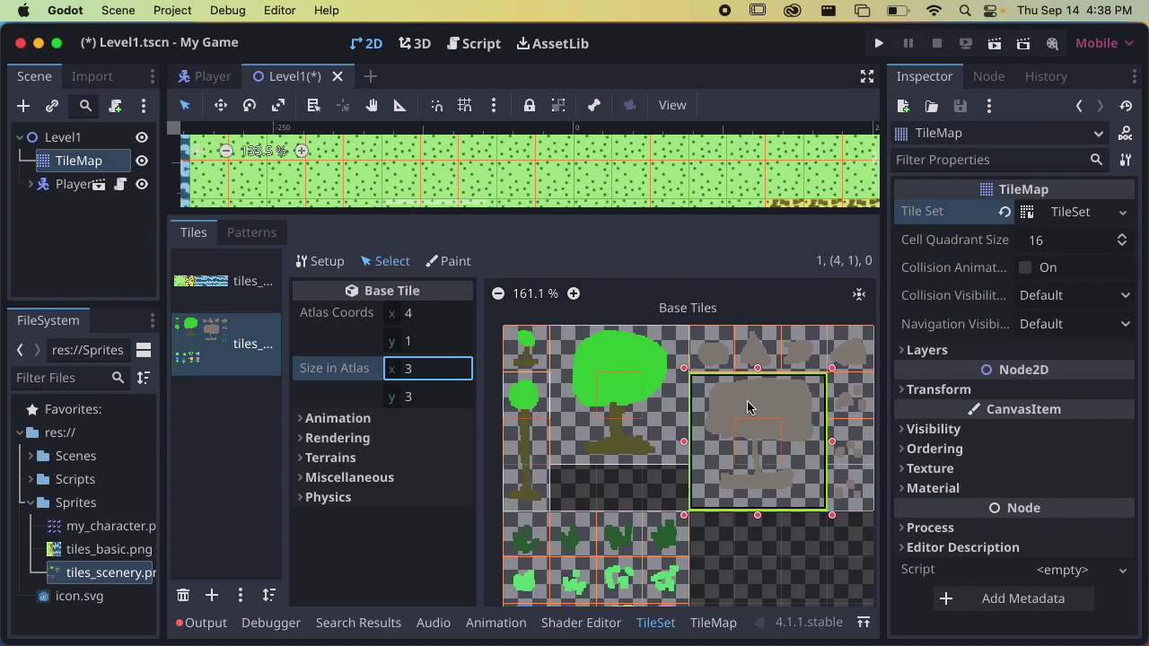
Step: Look over the merged scenery tiles in the atlas and save the Level1 scene
scroll(724, 426, "down", 1)
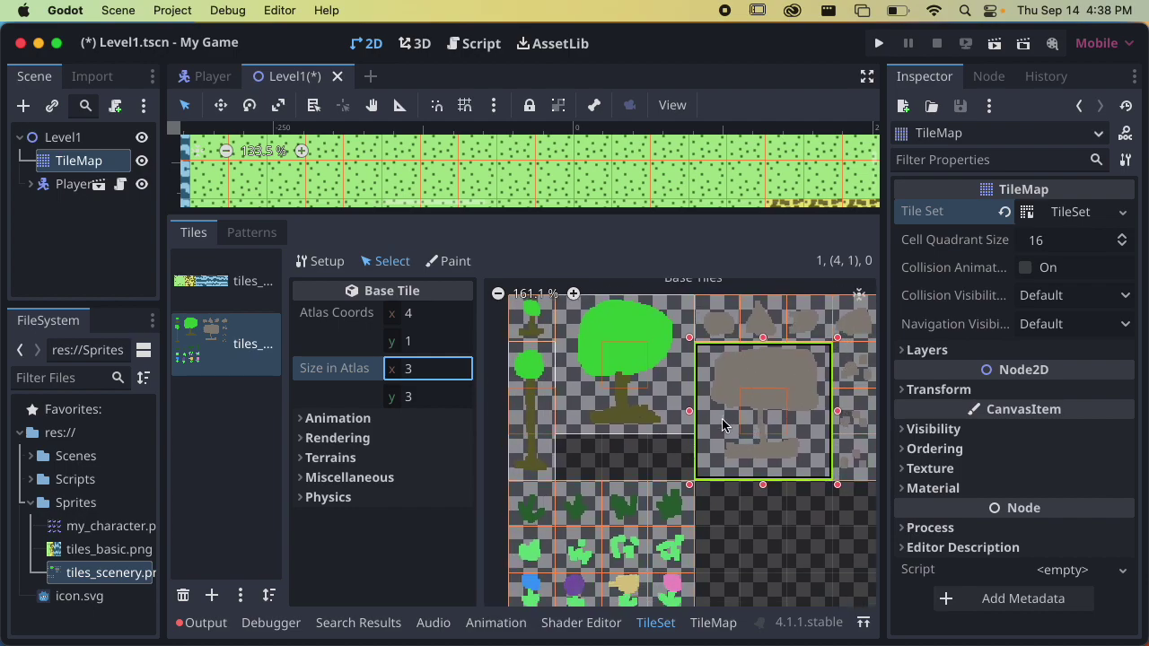
scroll(724, 425, "down", 2)
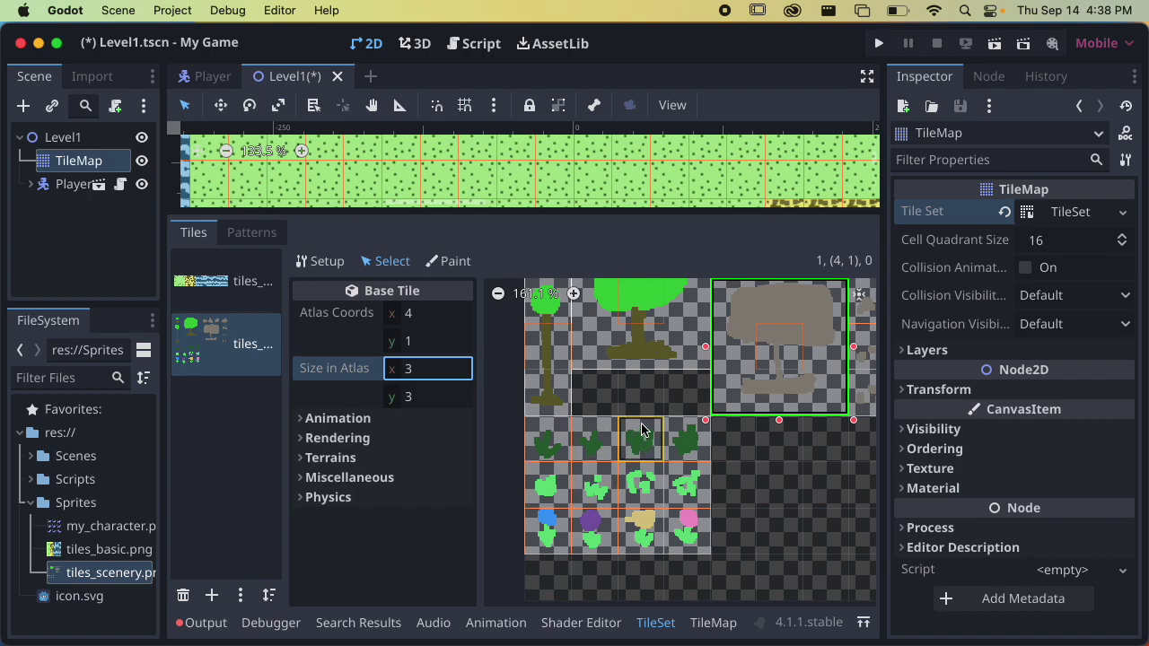
scroll(642, 429, "up", 3)
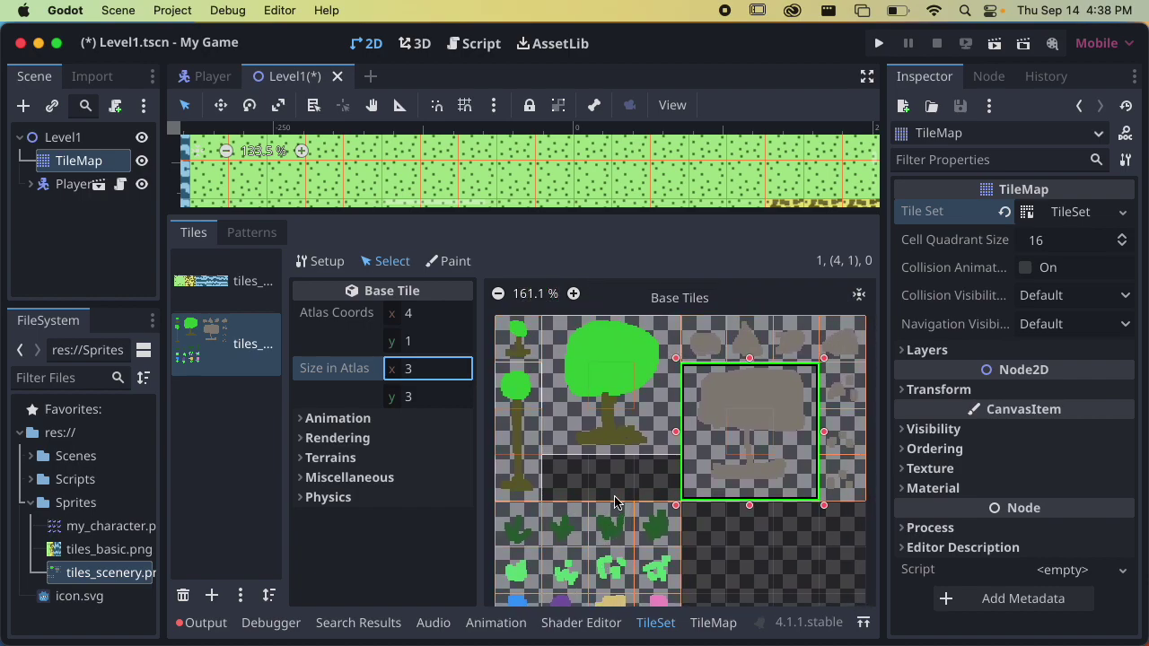
key("super+s")
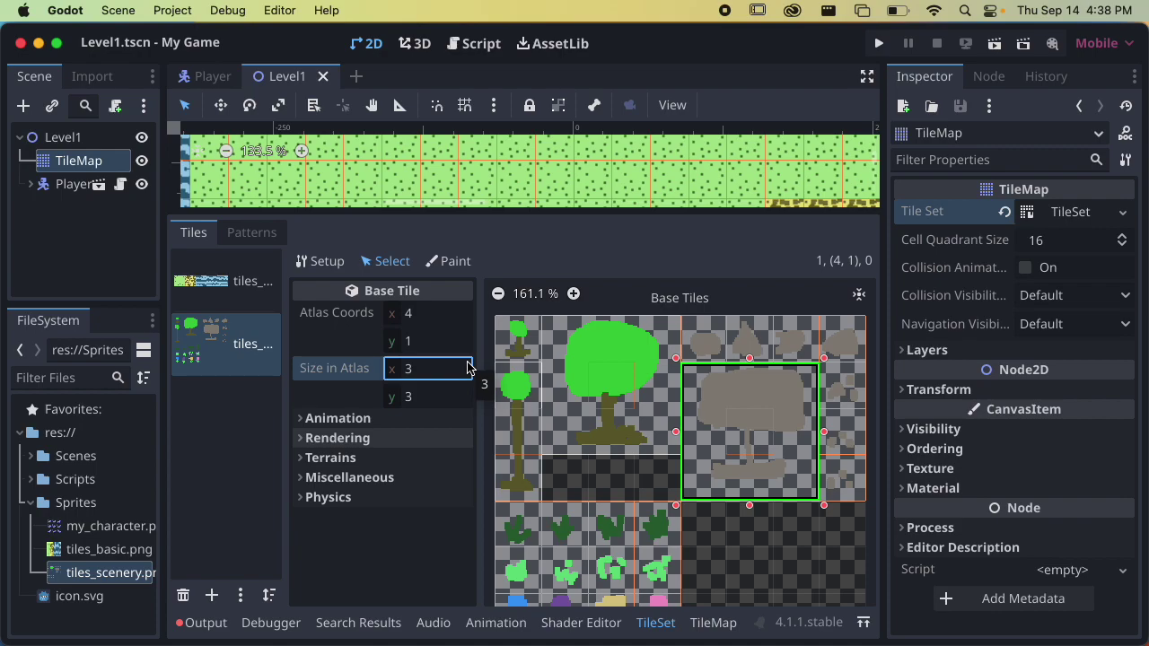
Step: Start painting Physics Layer 0 and apply the full-cell collision polygon to the small tree tile at (0, 0)
scroll(616, 489, "up", 5)
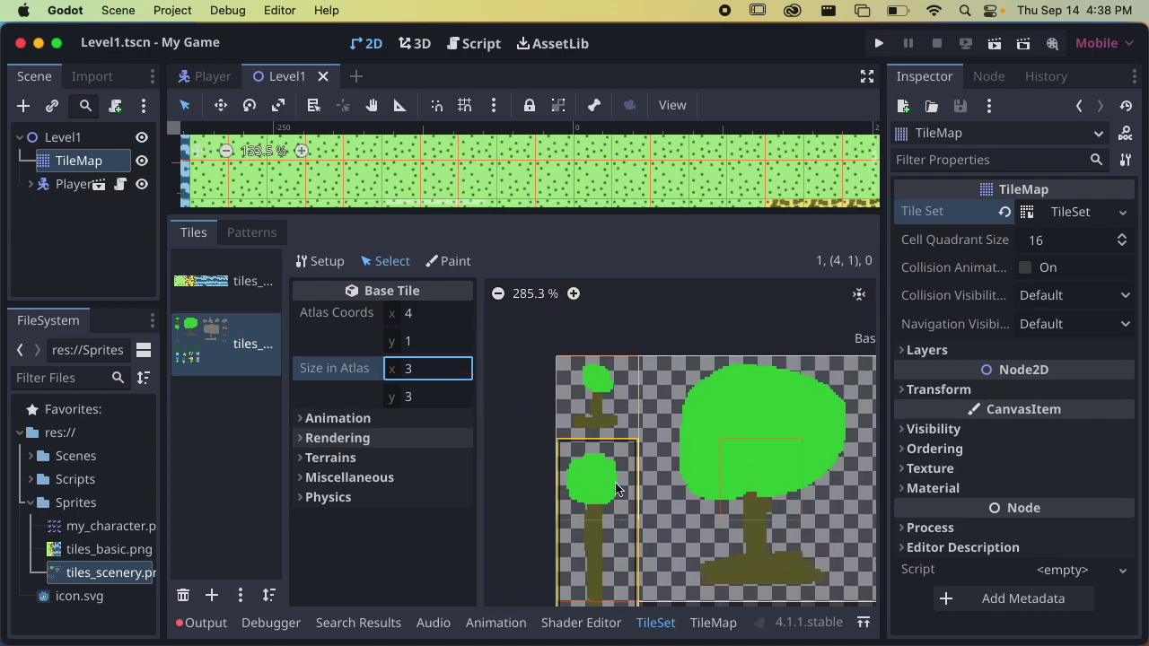
scroll(674, 492, "down", 3)
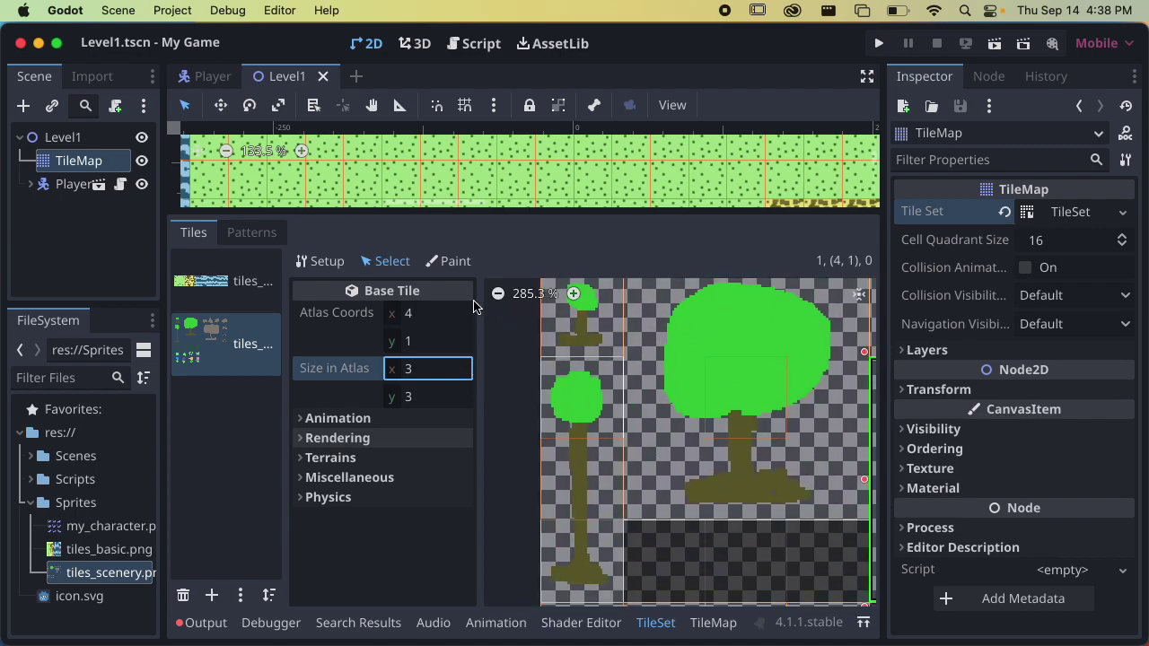
left_click(454, 262)
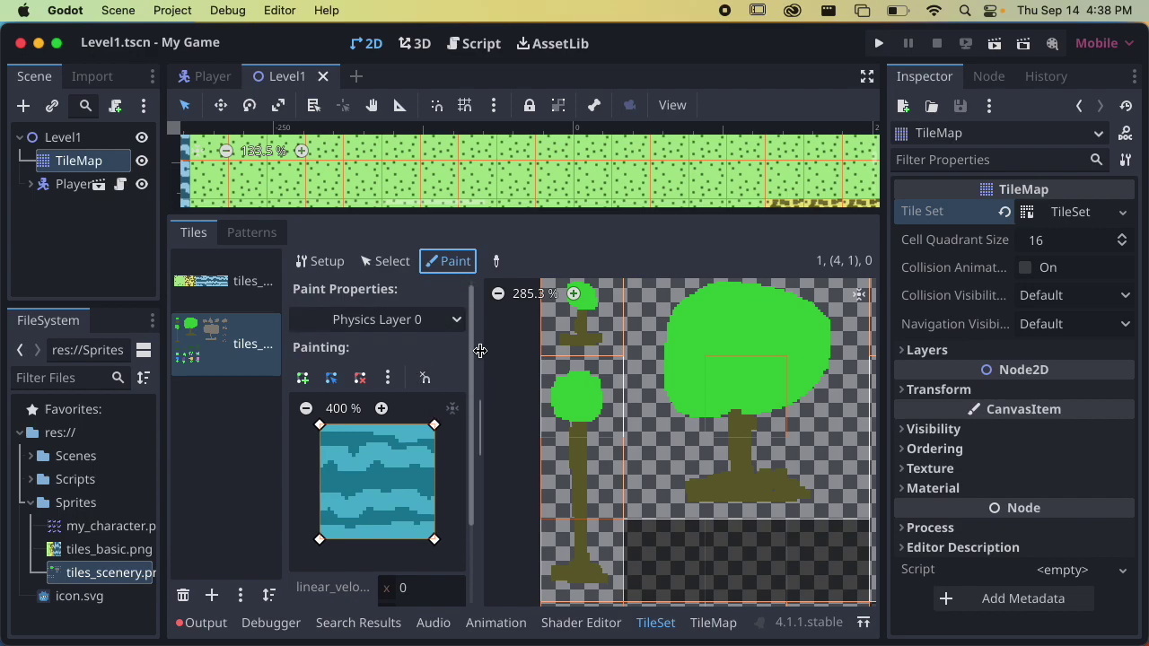
left_click(585, 415)
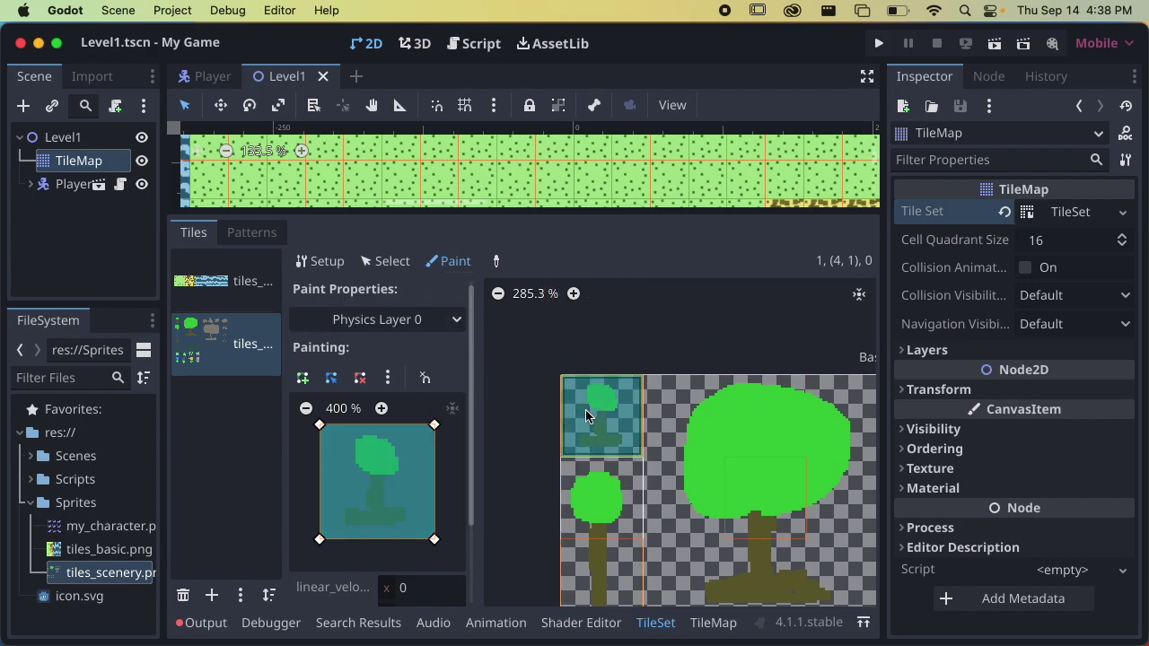
left_click(585, 415)
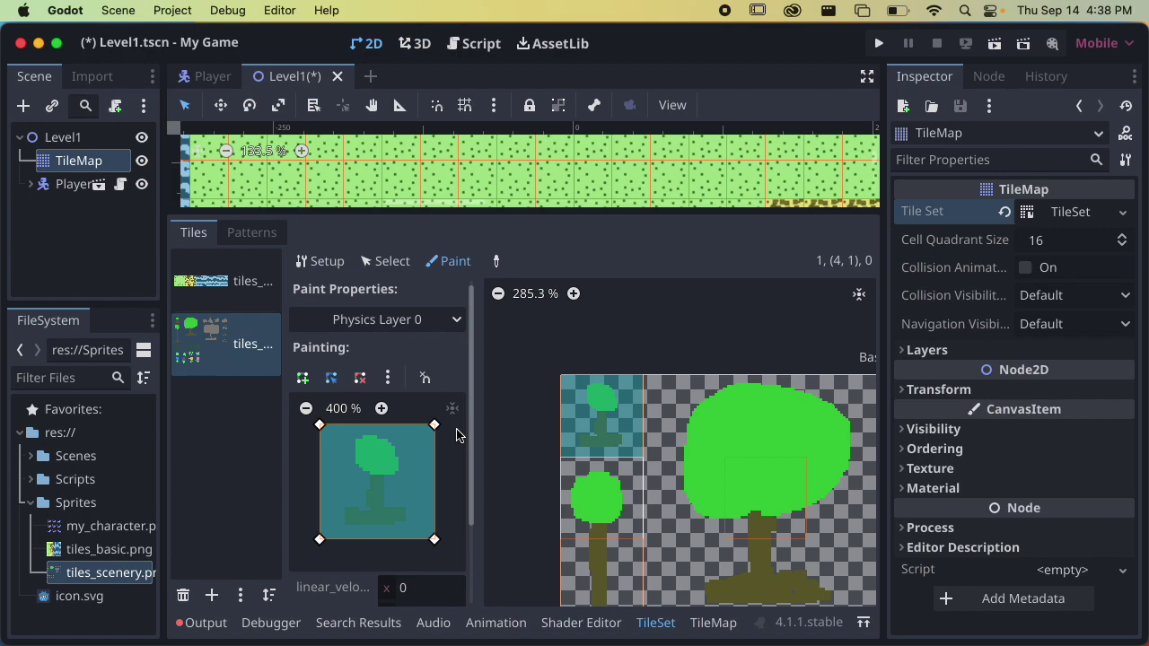
Step: Shrink the collision polygon to a low strip around the small tree's trunk base and paint it on that tile
scroll(566, 399, "up", 5)
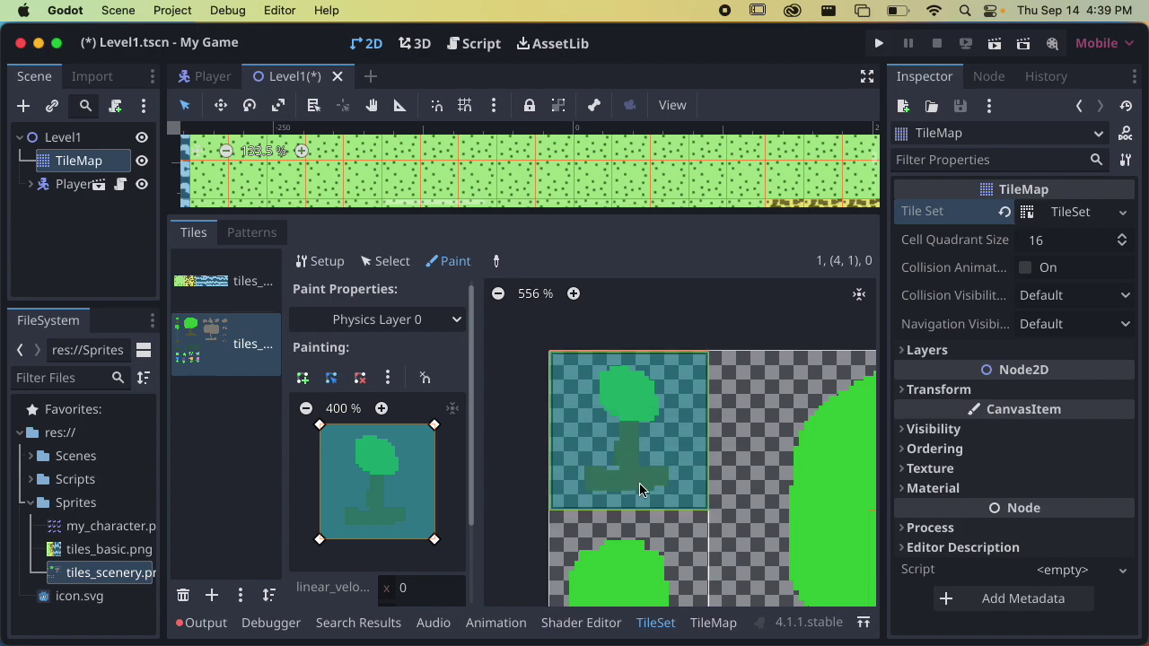
middle_click_drag(640, 490, 660, 440)
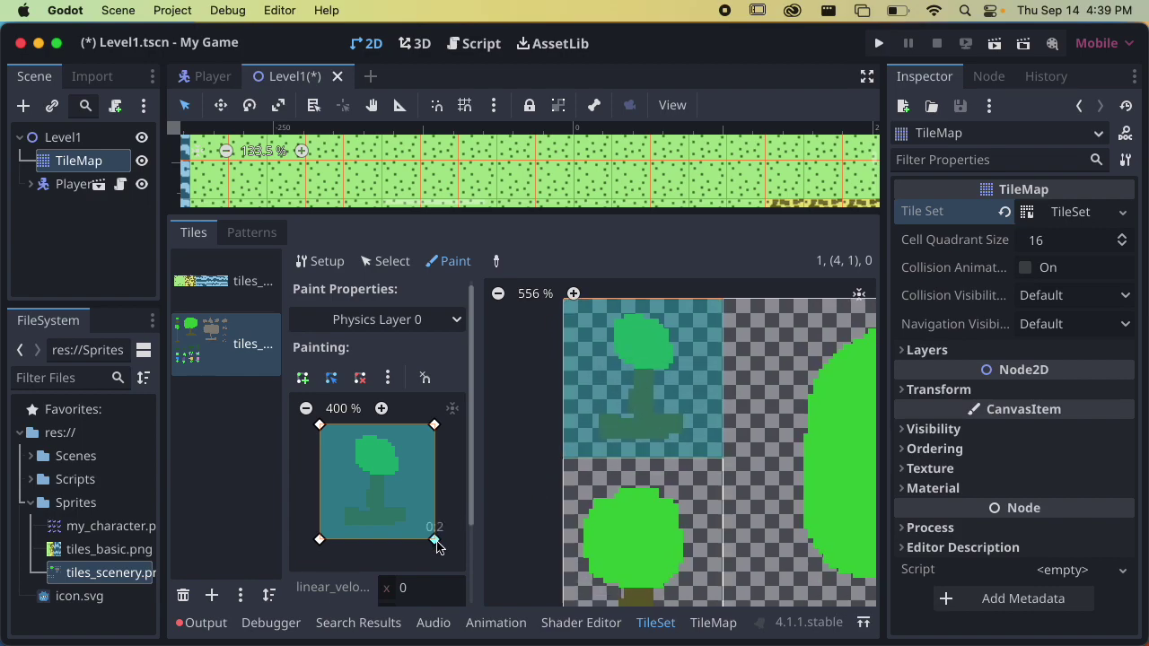
left_click_drag(437, 547, 412, 527)
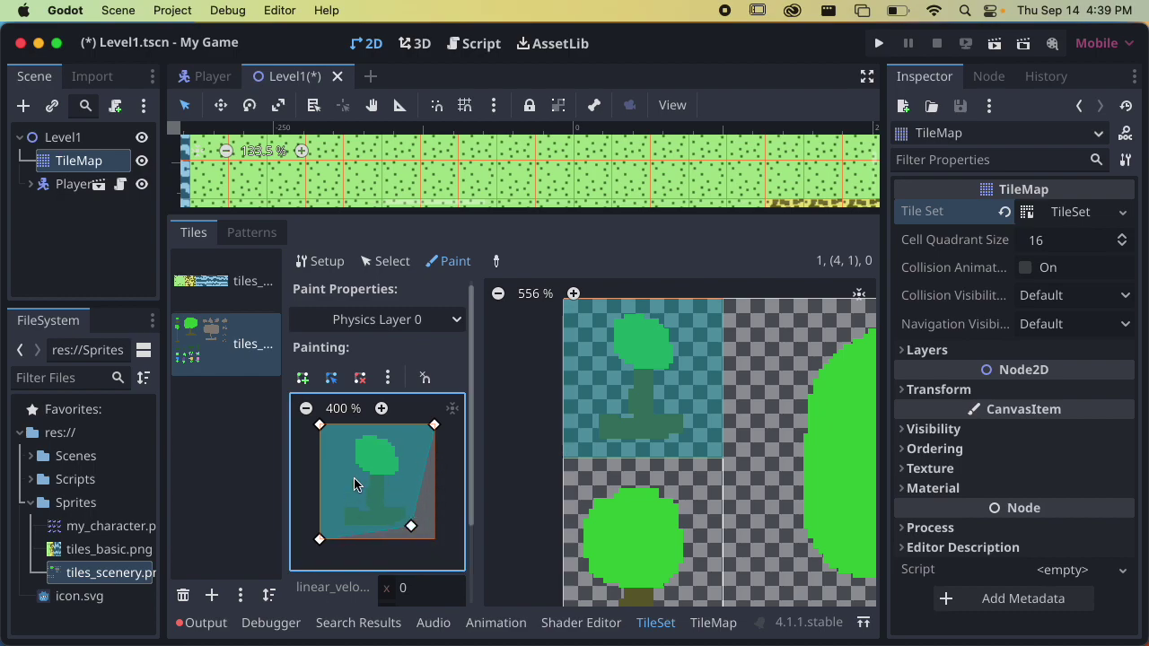
left_click_drag(436, 428, 406, 507)
left_click_drag(321, 429, 342, 526)
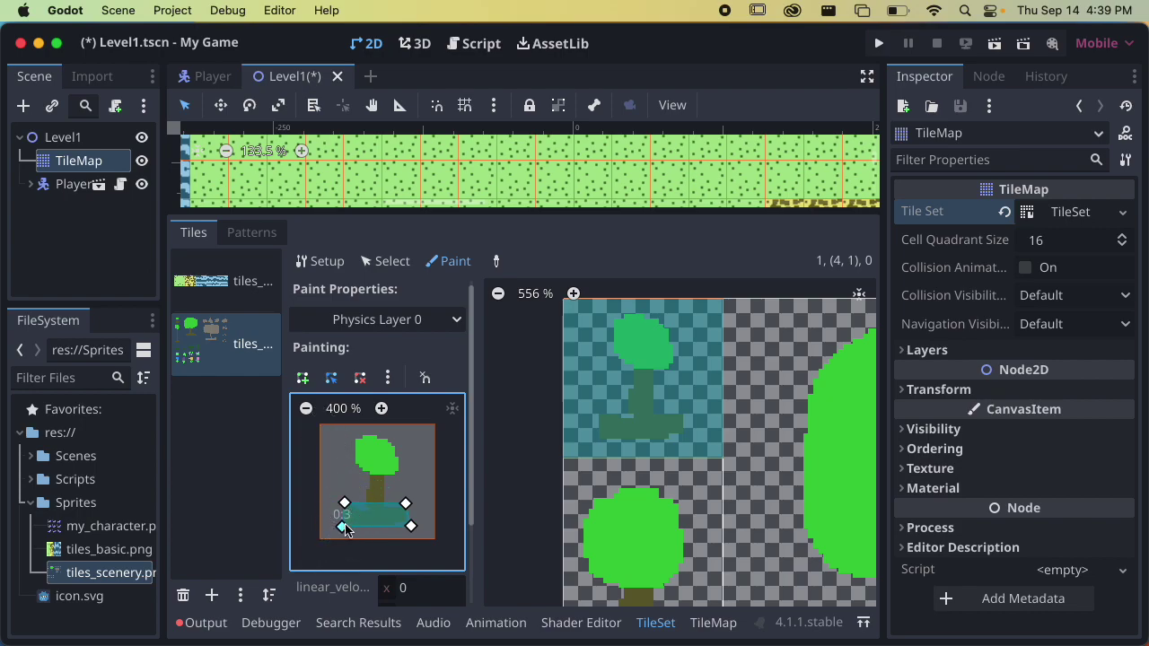
left_click(617, 393)
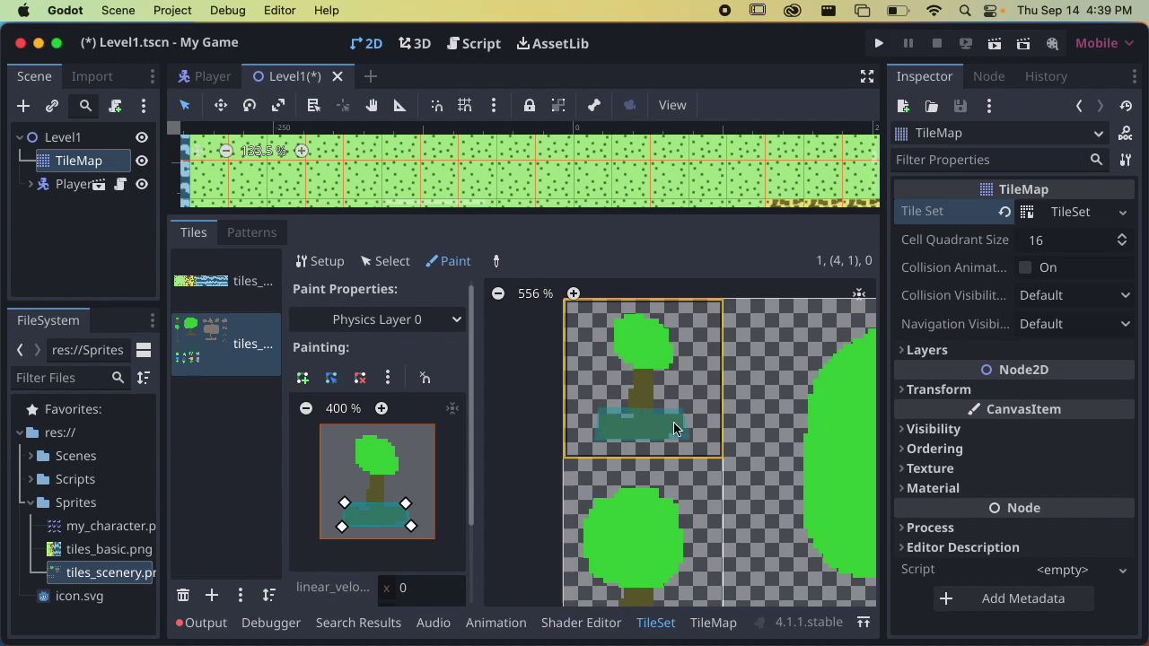
Step: Lower the upper corners of the small tree's collision polygon to fit the trunk base and repaint the tile
left_click_drag(345, 502, 408, 508)
left_click(594, 411)
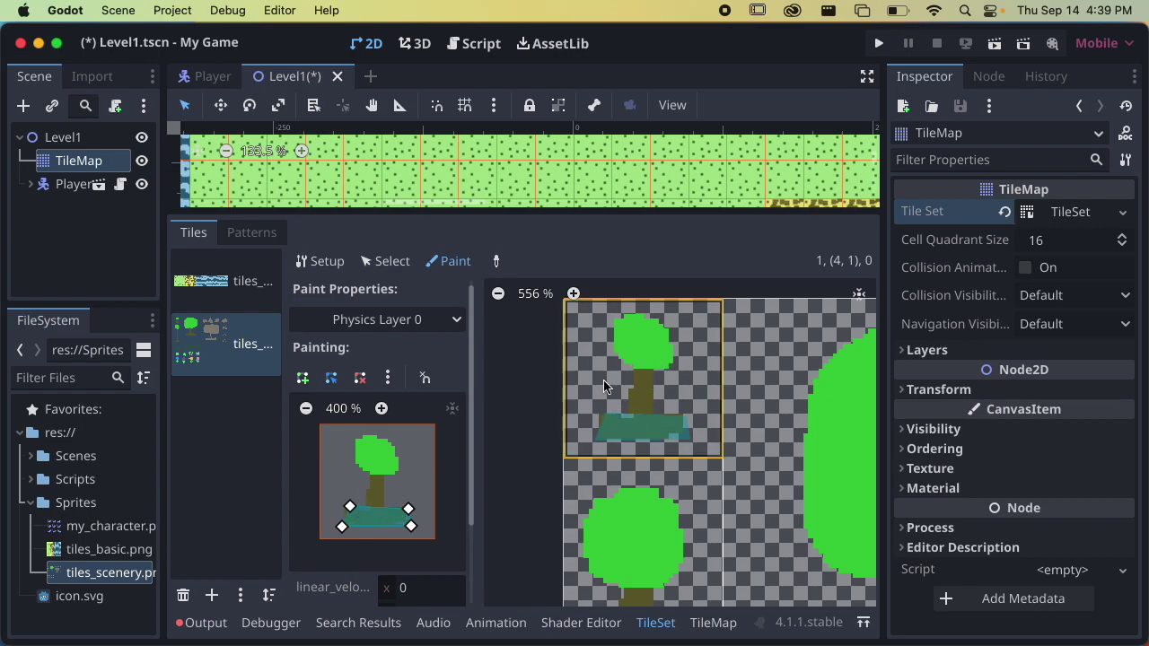
left_click_drag(351, 508, 344, 508)
scroll(632, 452, "down", 3)
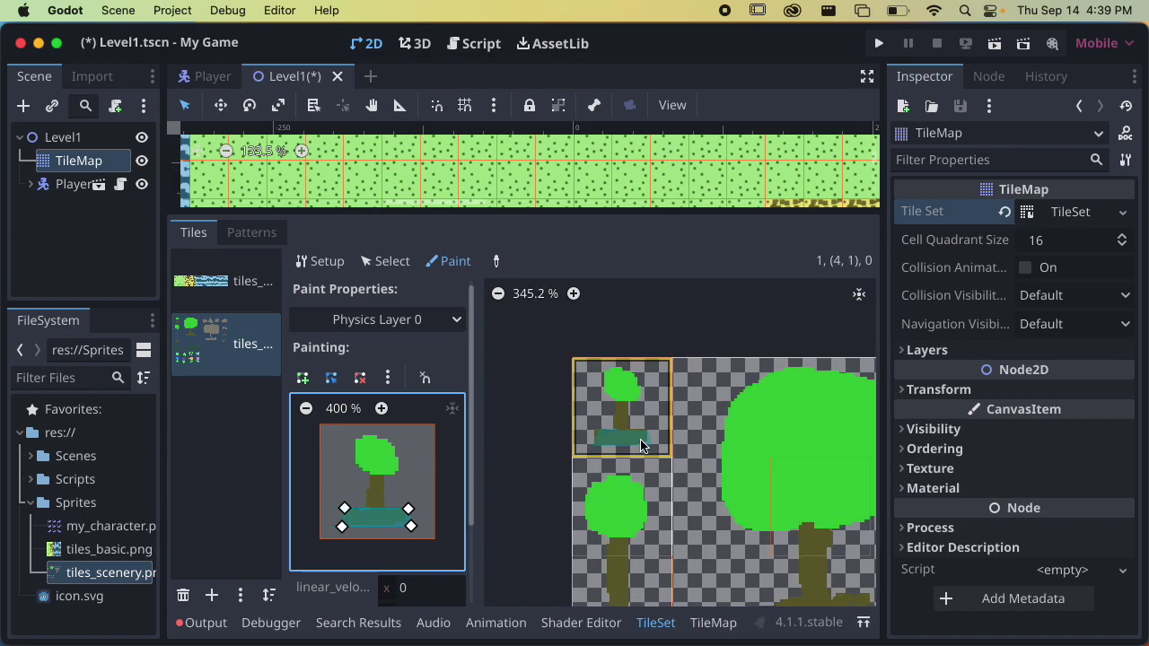
Step: Reshape the collision polygon around the base of the tall thin tree below the small tree and paint it on that tile
scroll(632, 452, "down", 3)
left_click(632, 440)
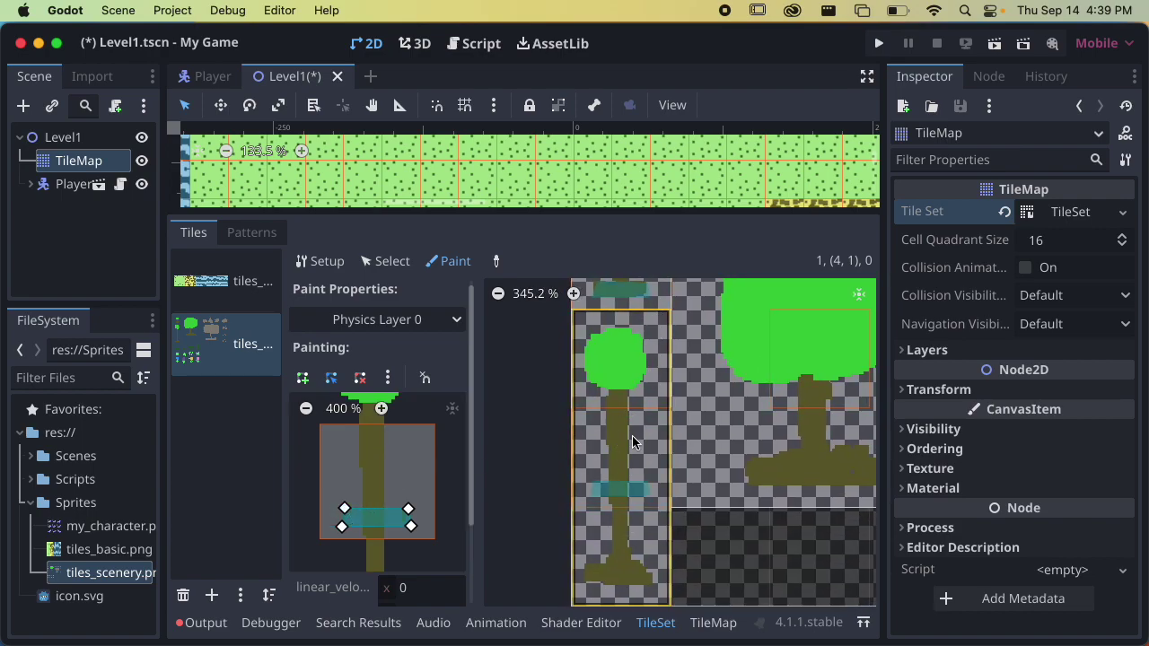
scroll(379, 421, "down", 3)
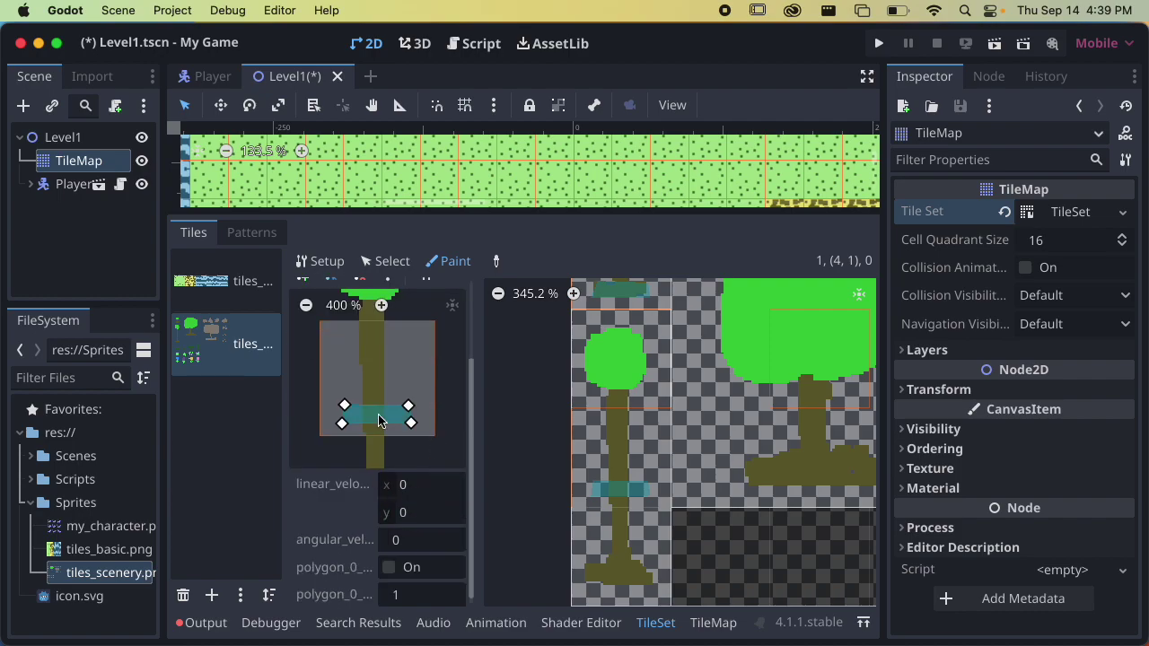
scroll(469, 374, "up", 3)
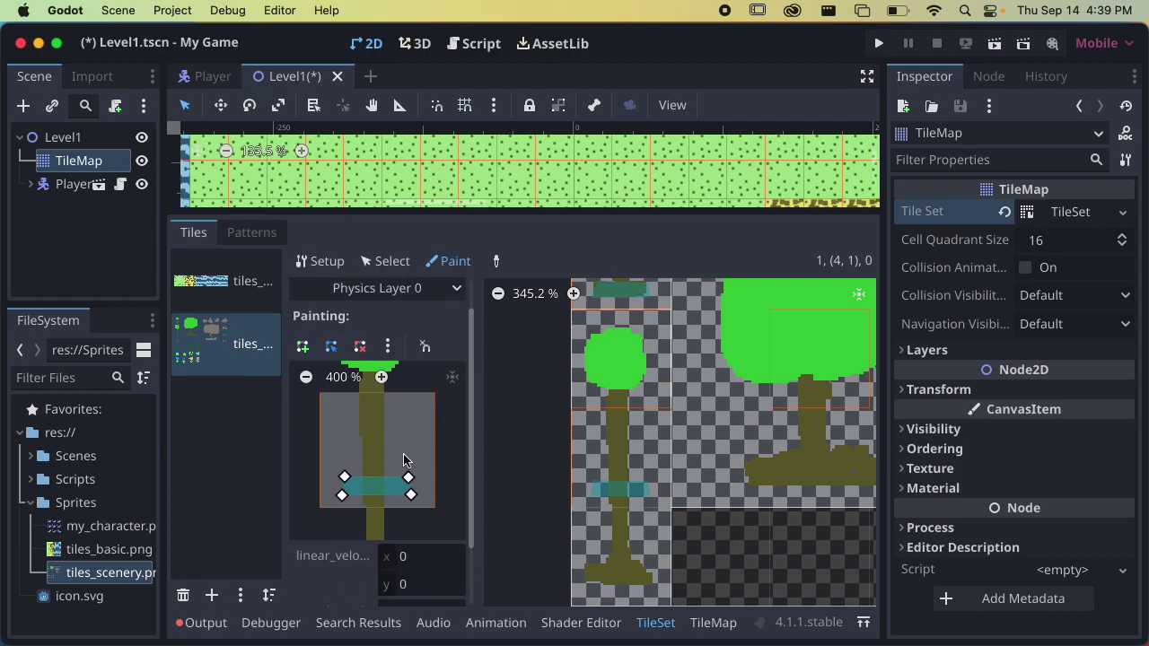
scroll(404, 455, "down", 3)
scroll(392, 460, "up", 1)
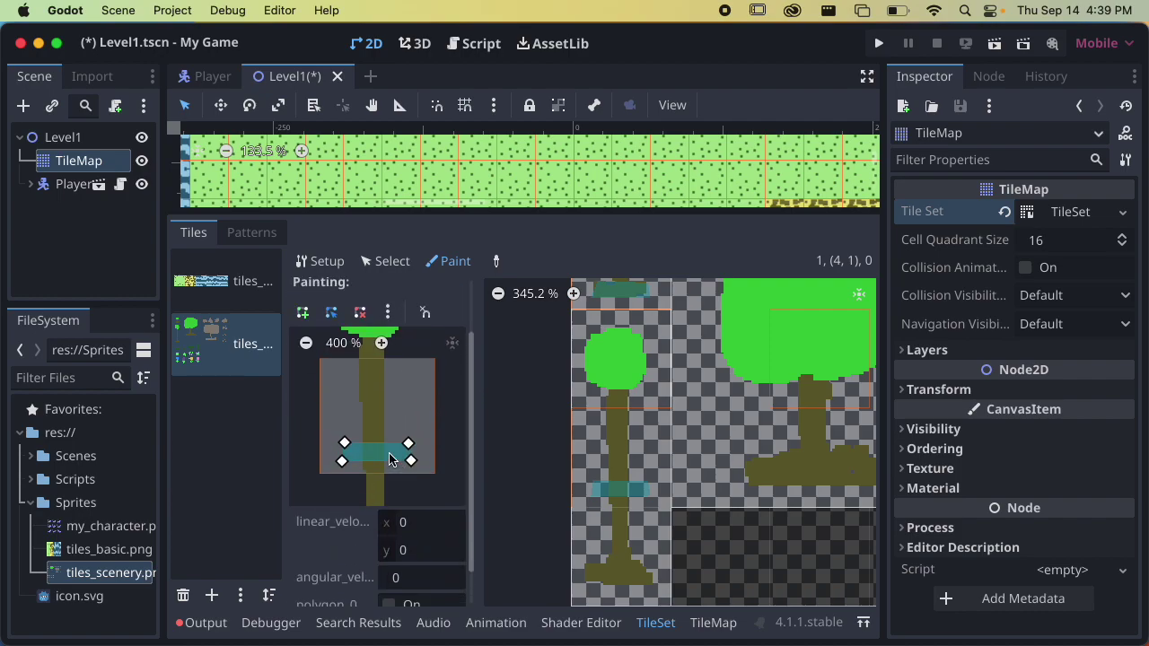
left_click(306, 344)
left_click(306, 344)
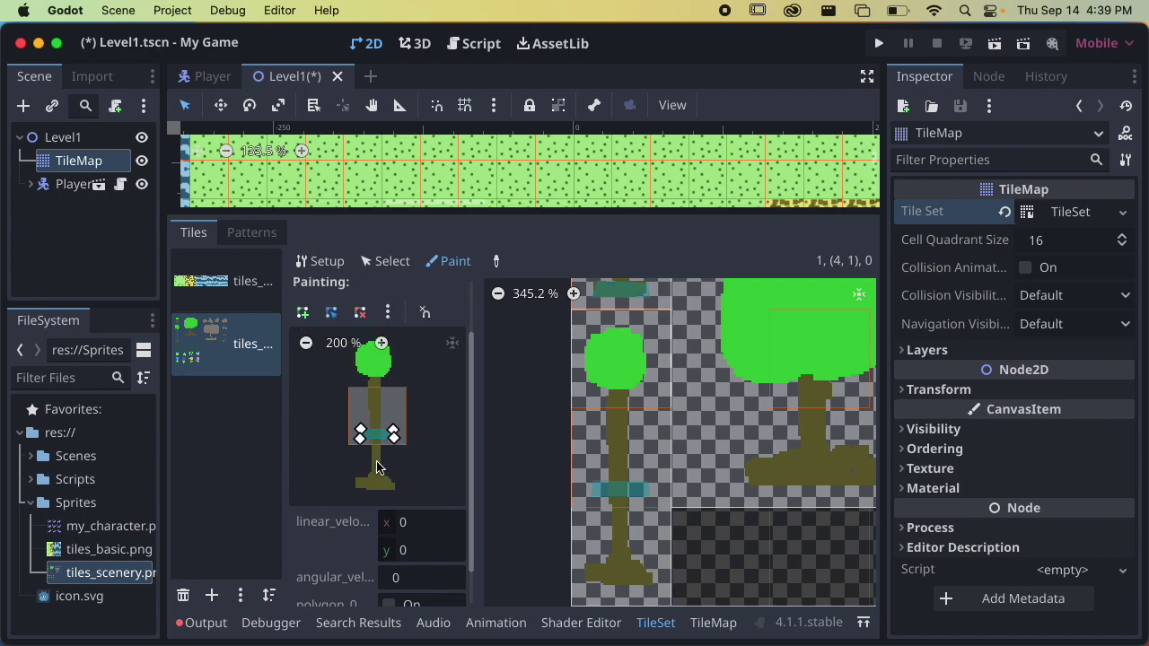
scroll(377, 467, "up", 1)
left_click_drag(360, 449, 395, 497)
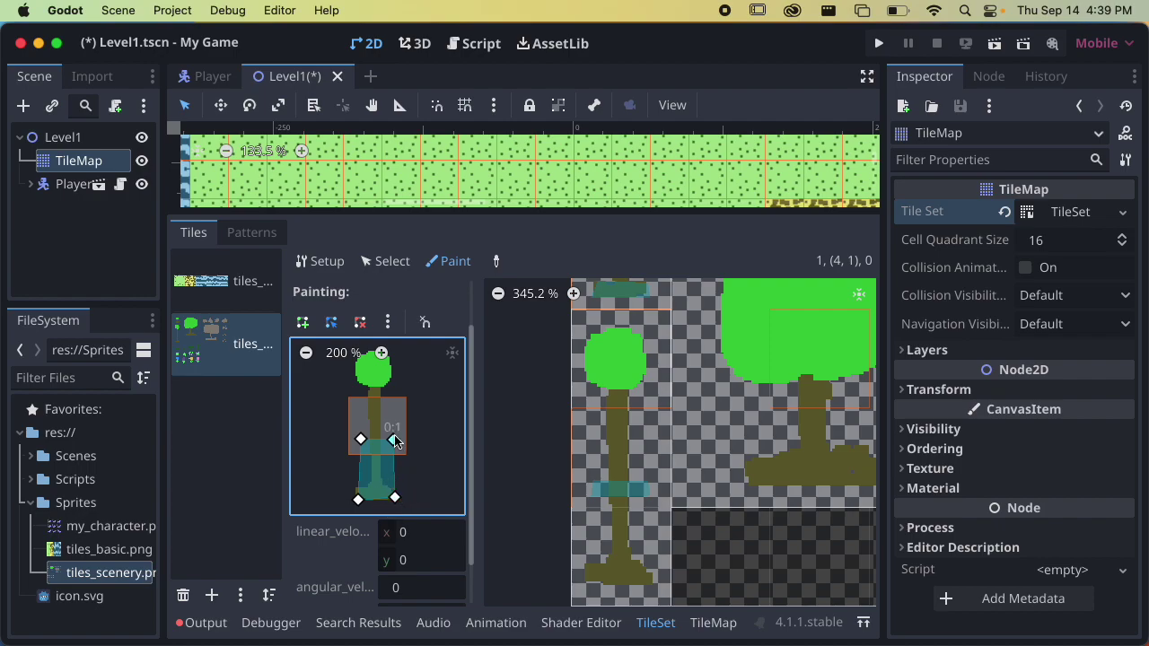
left_click_drag(395, 440, 392, 478)
left_click_drag(361, 439, 359, 478)
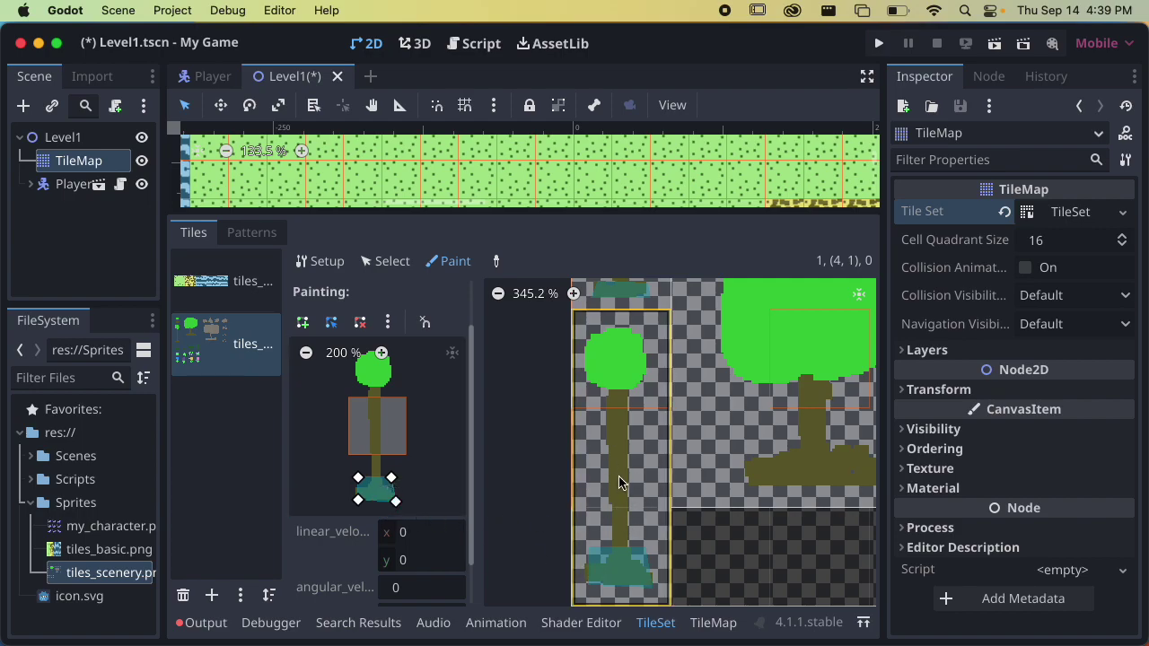
Step: Fit the collision polygon's four corners around the small round rock at (4, 0) and paint it on that tile
scroll(684, 446, "down", 4)
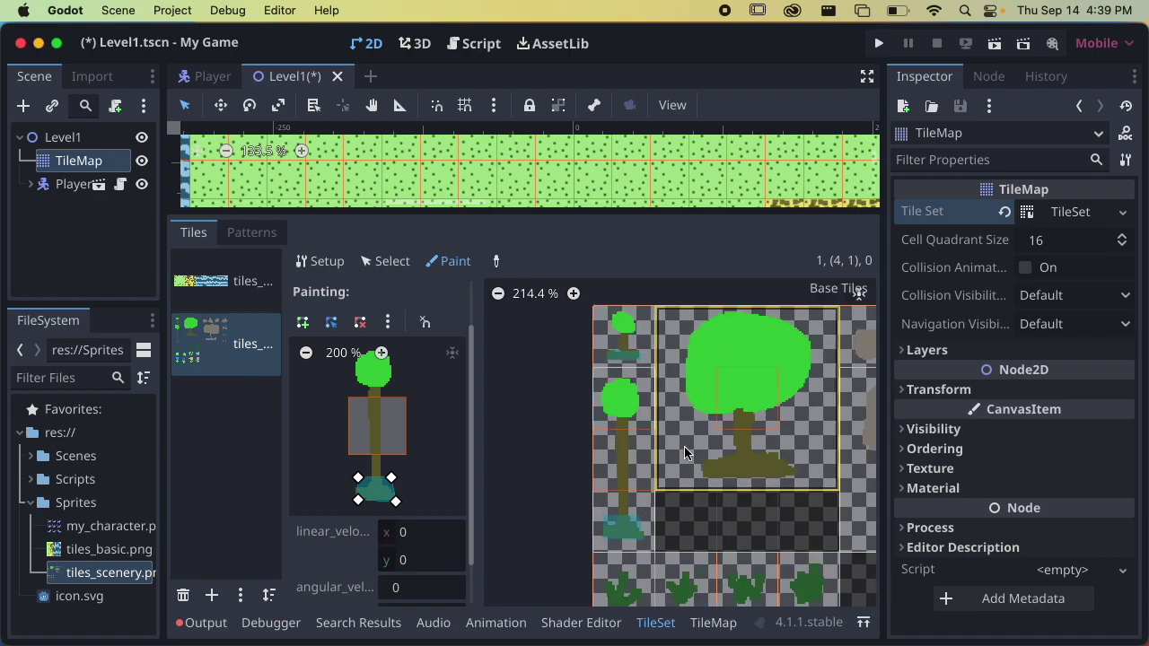
scroll(606, 440, "up", 5)
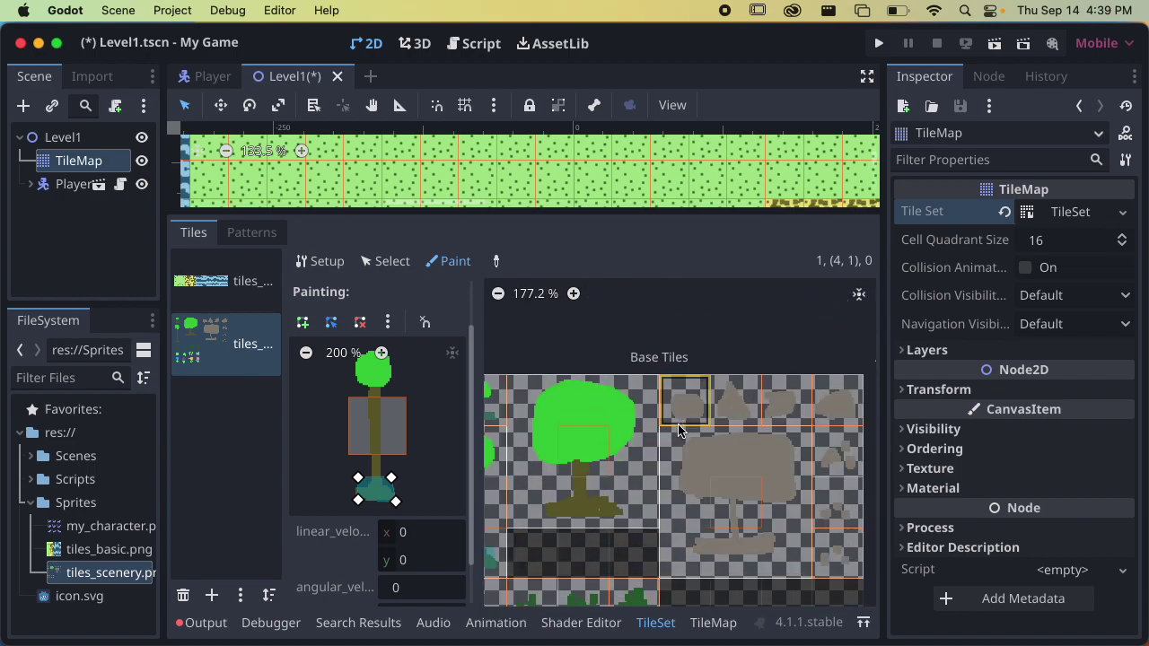
left_click(688, 403)
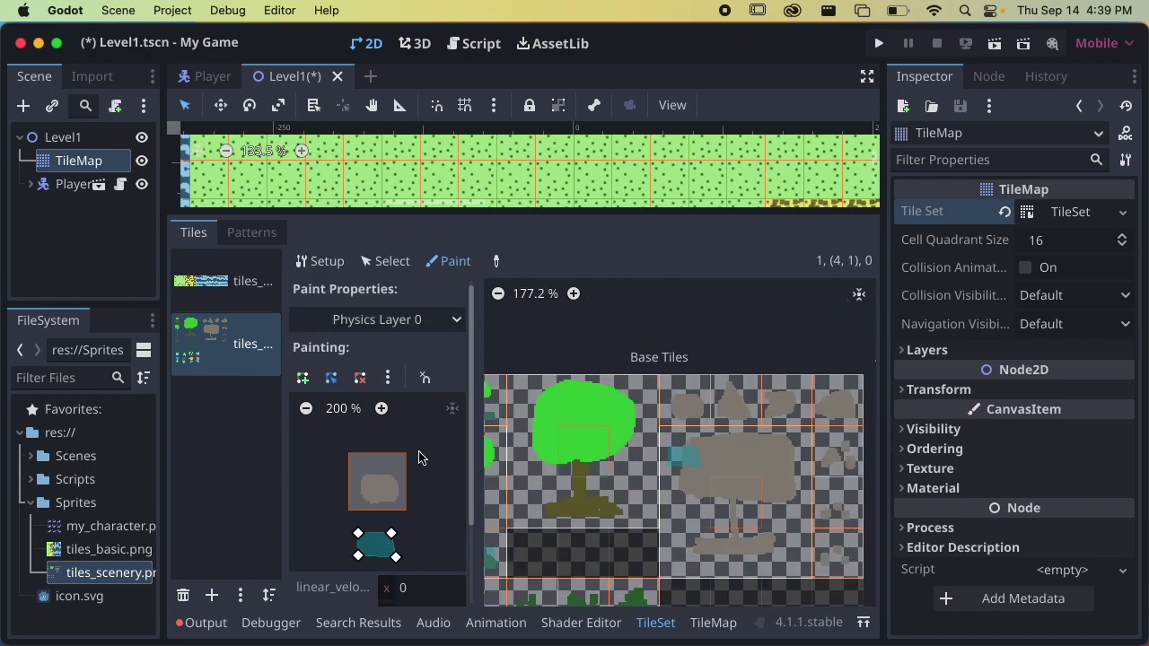
left_click(377, 505)
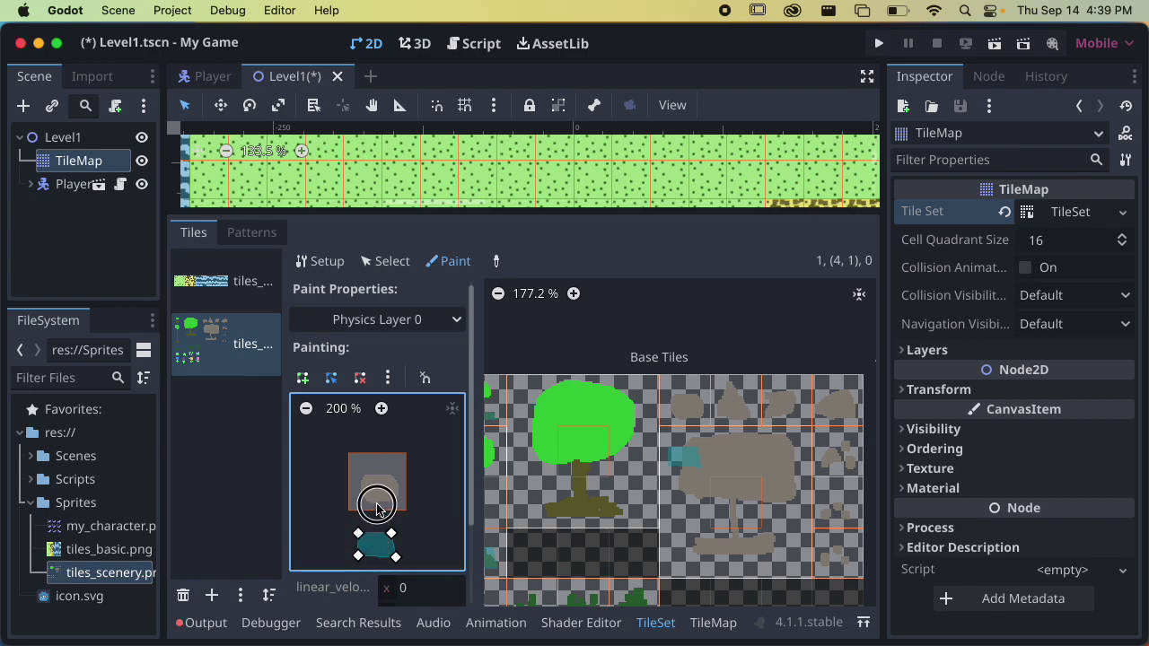
left_click_drag(358, 533, 363, 477)
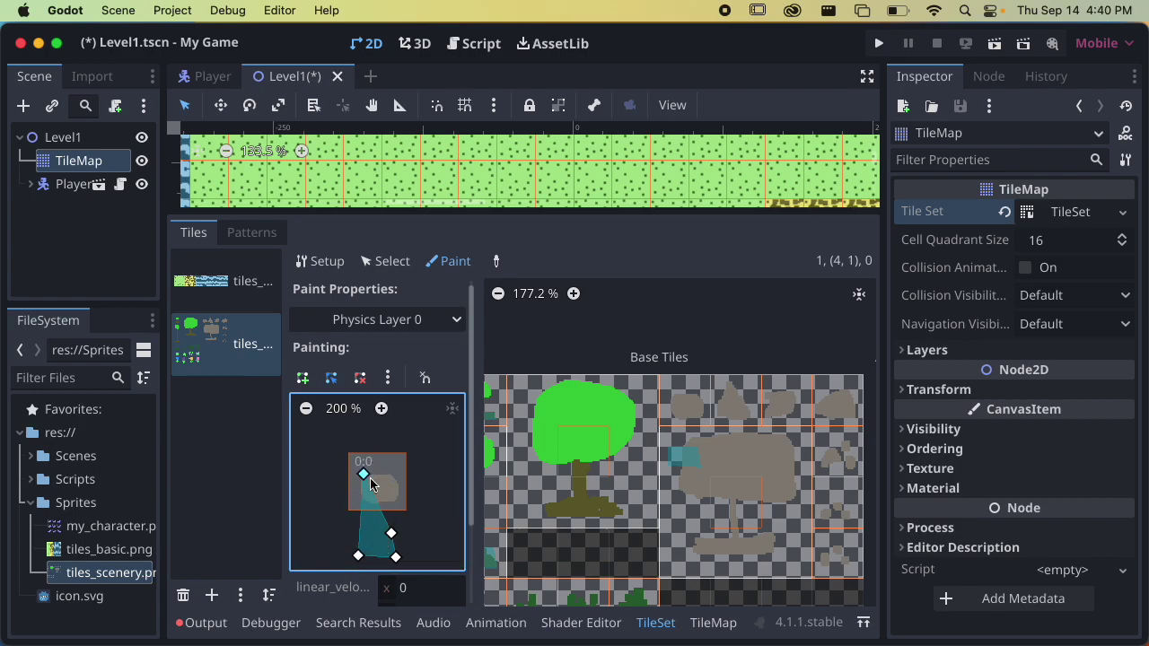
left_click_drag(392, 535, 399, 473)
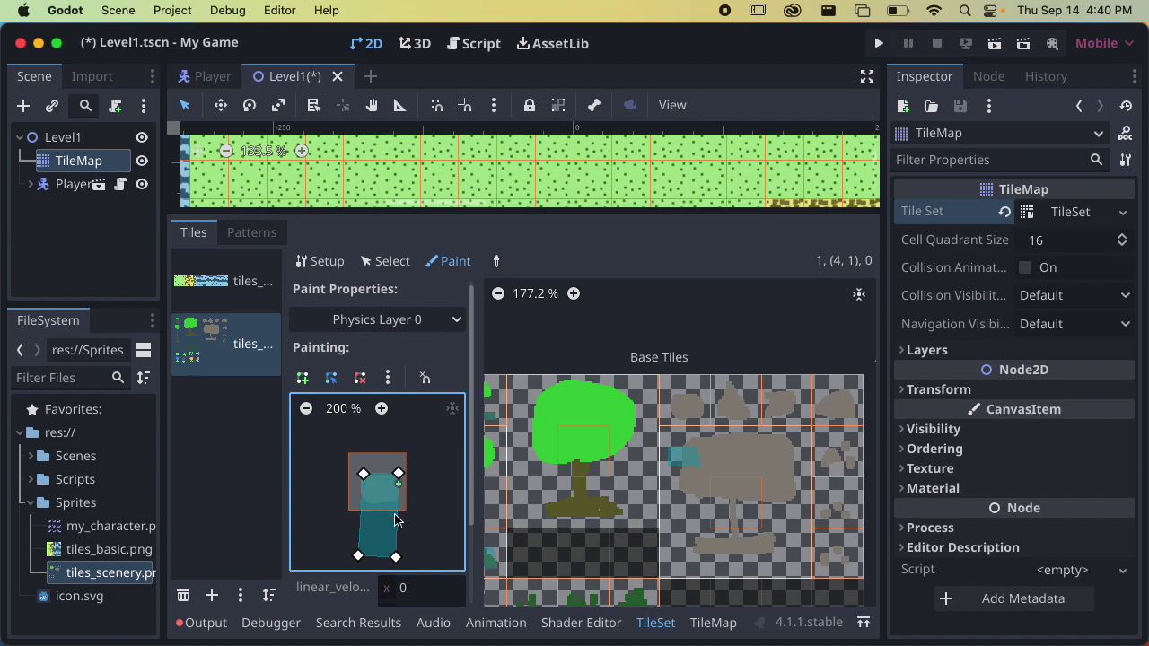
left_click_drag(398, 559, 397, 502)
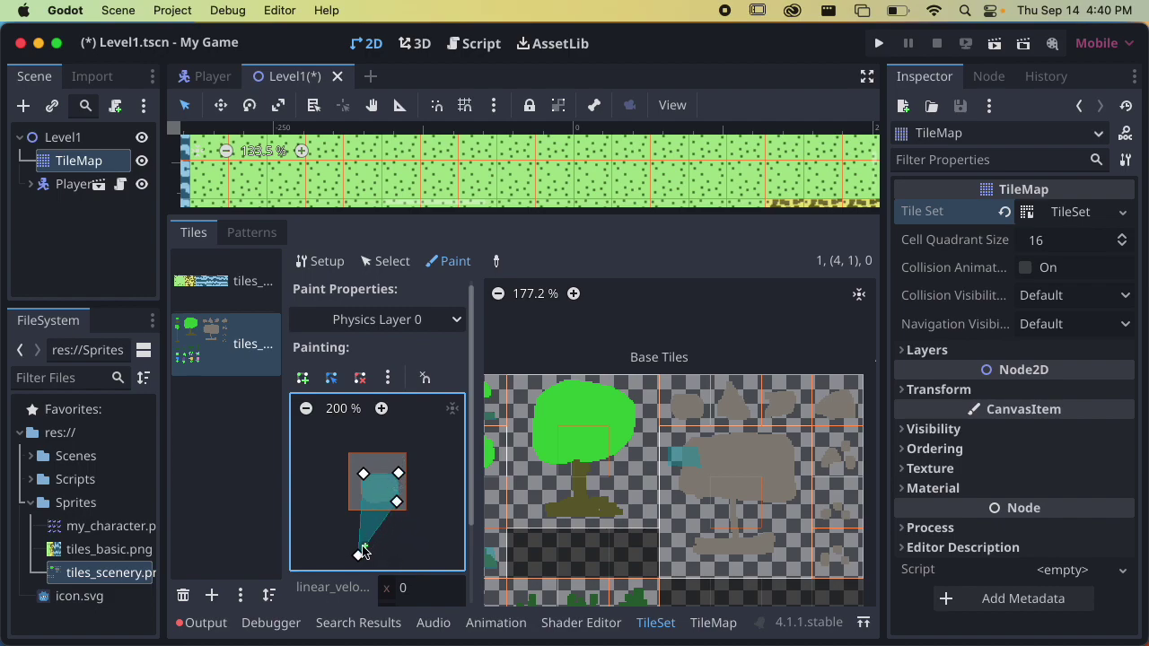
left_click_drag(358, 556, 360, 495)
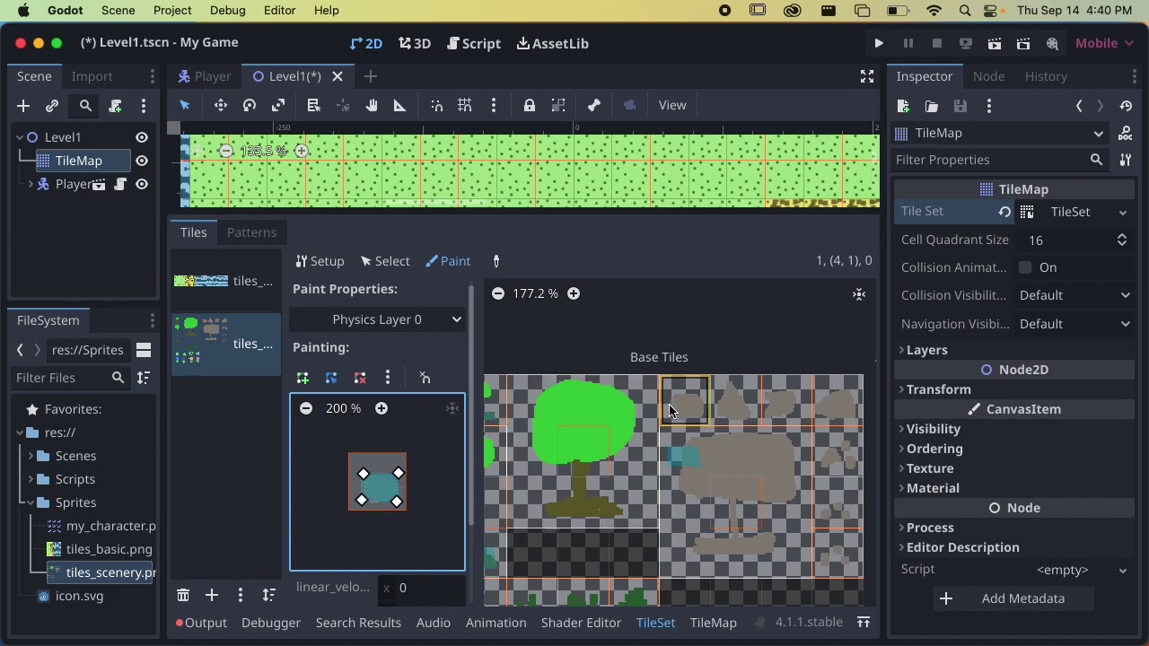
left_click(626, 486)
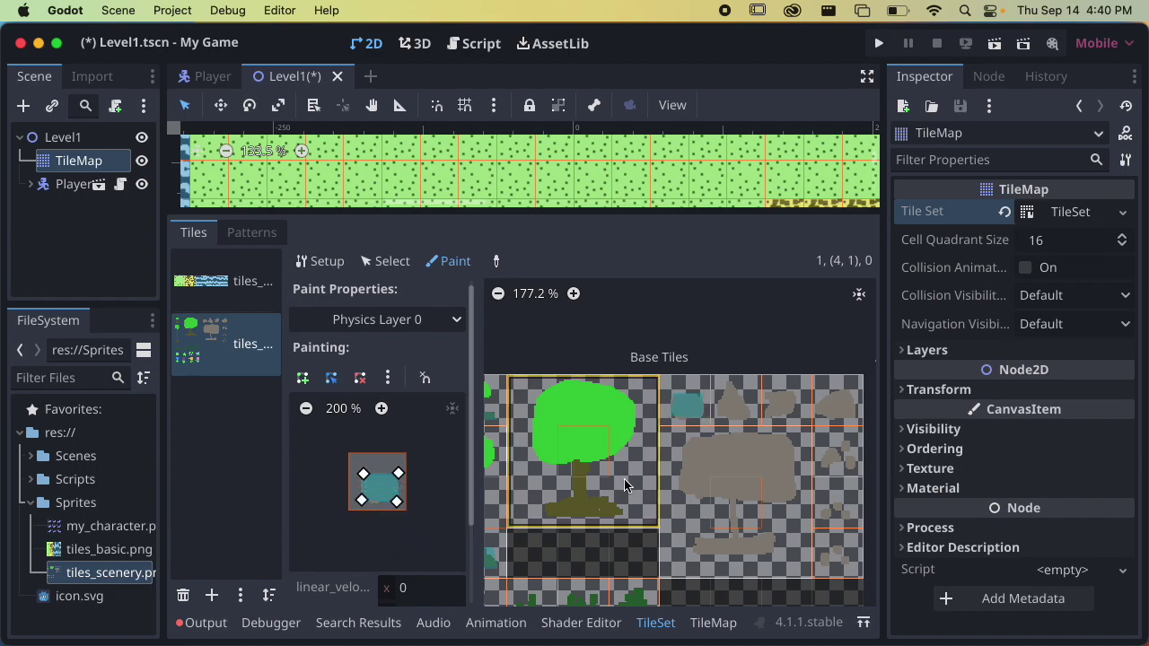
Step: Fine-tune the four corners of the collision polygon to follow the small round rock's outline more closely
left_click(383, 409)
left_click(382, 409)
left_click(383, 408)
left_click_drag(435, 459, 425, 469)
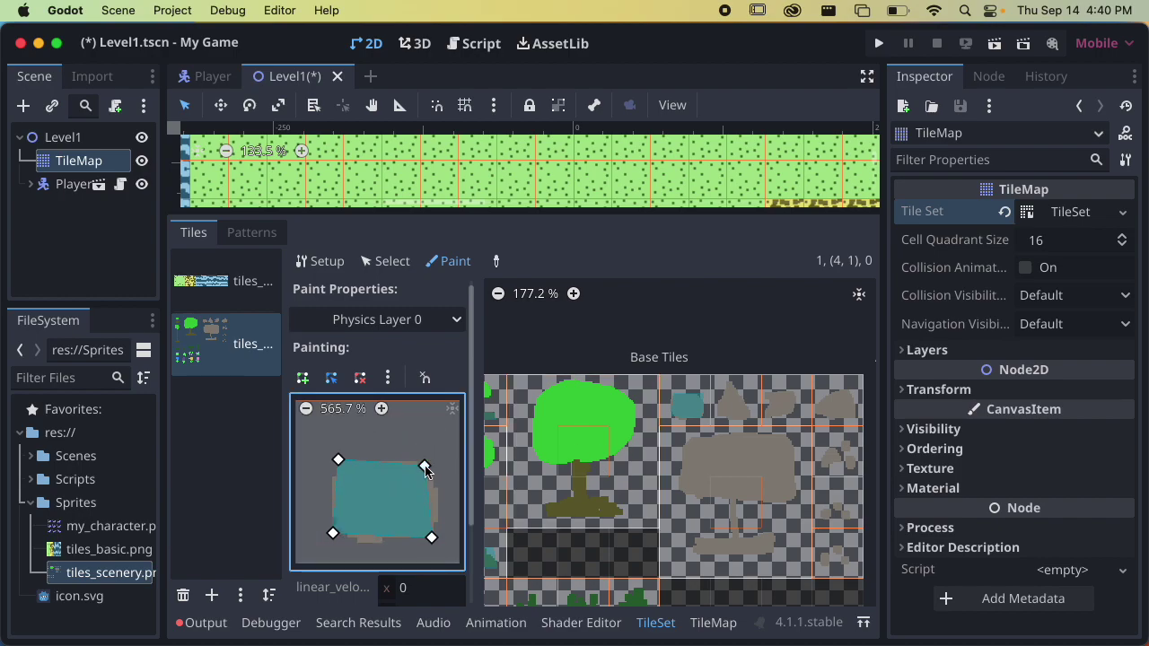
left_click_drag(432, 539, 430, 534)
left_click_drag(333, 534, 350, 541)
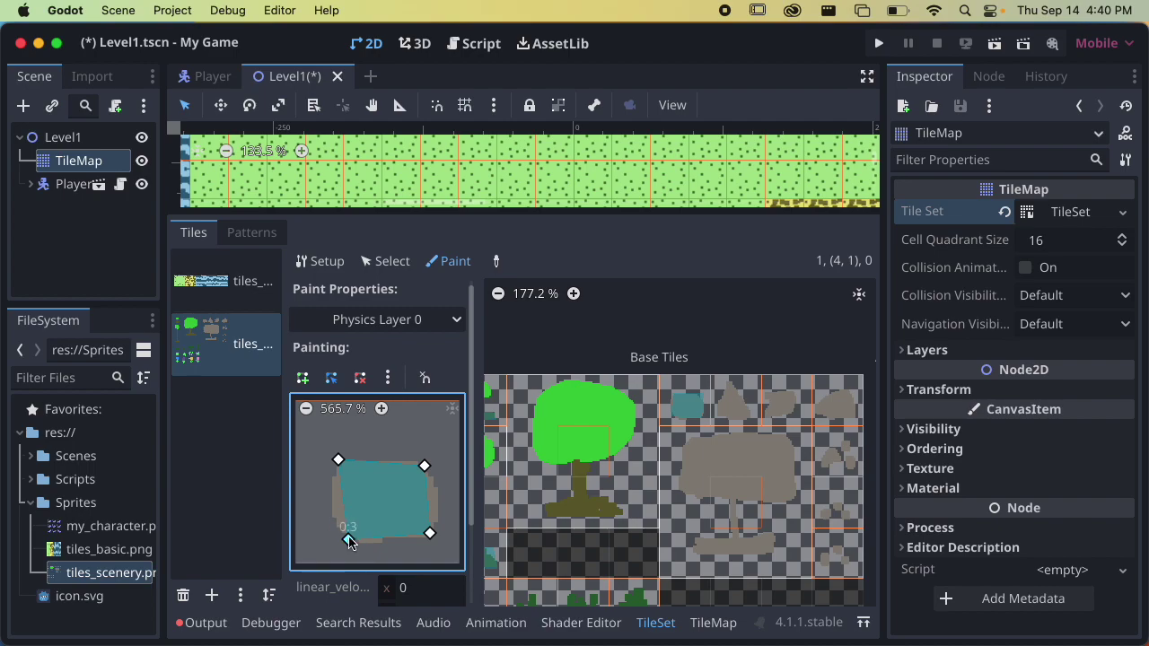
left_click_drag(340, 462, 340, 469)
left_click_drag(345, 532, 336, 534)
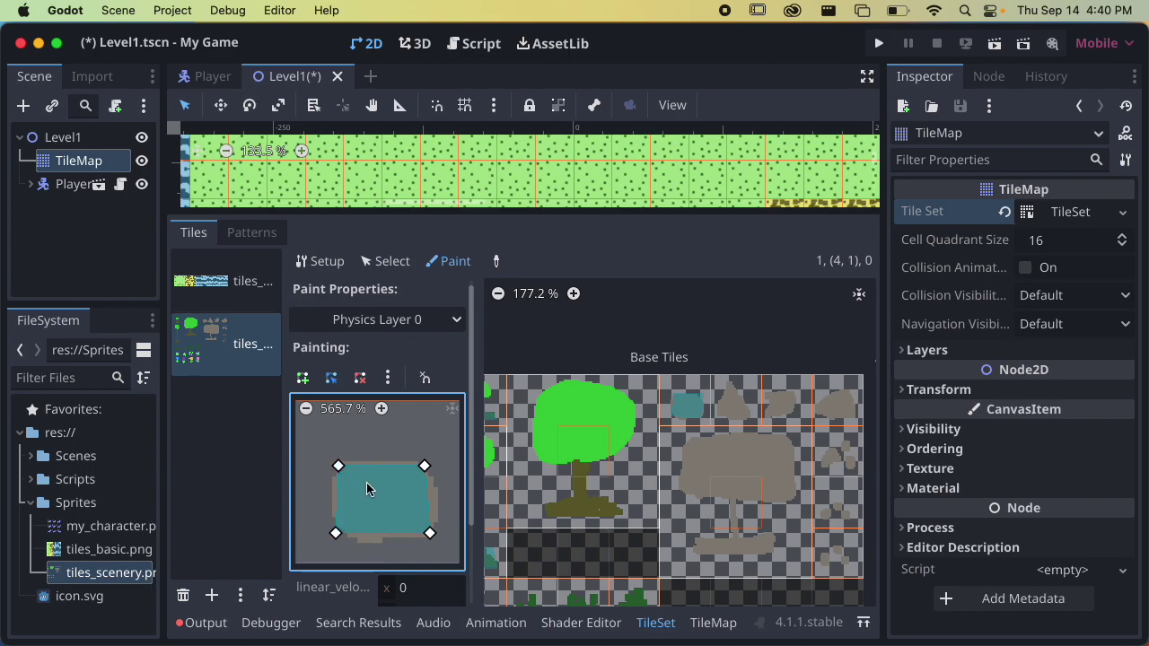
Step: Pull the collision polygon's four corners inward within the small round rock's outline and save the scene
left_click_drag(427, 465, 424, 468)
left_click_drag(431, 534, 421, 531)
left_click_drag(337, 533, 347, 530)
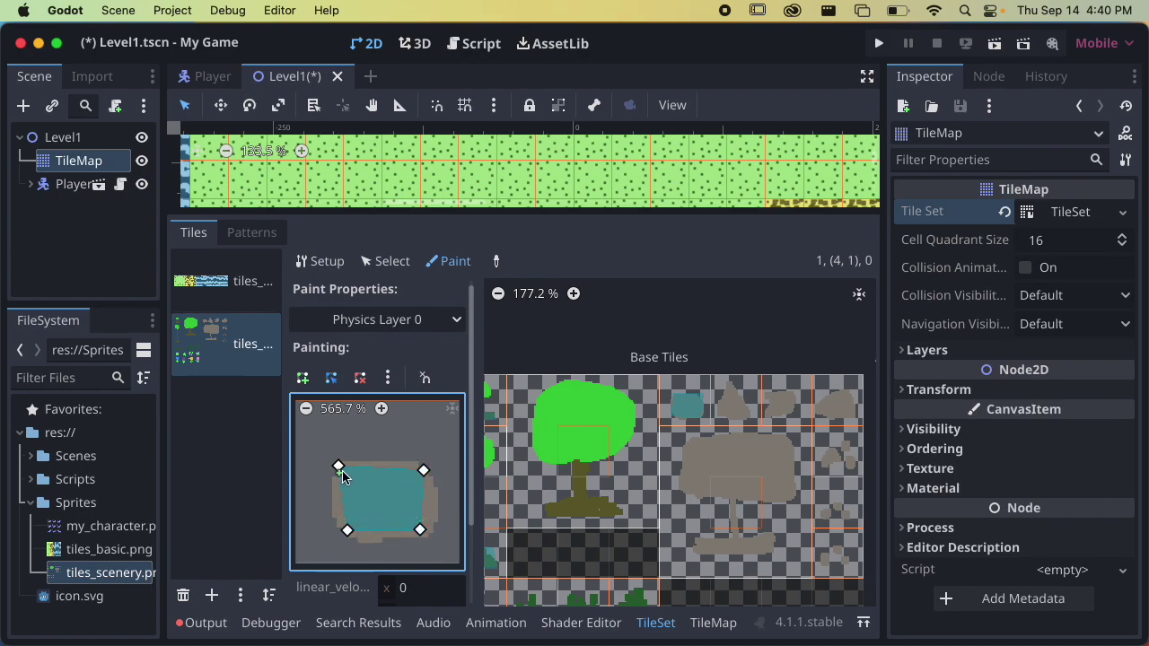
key("super+s")
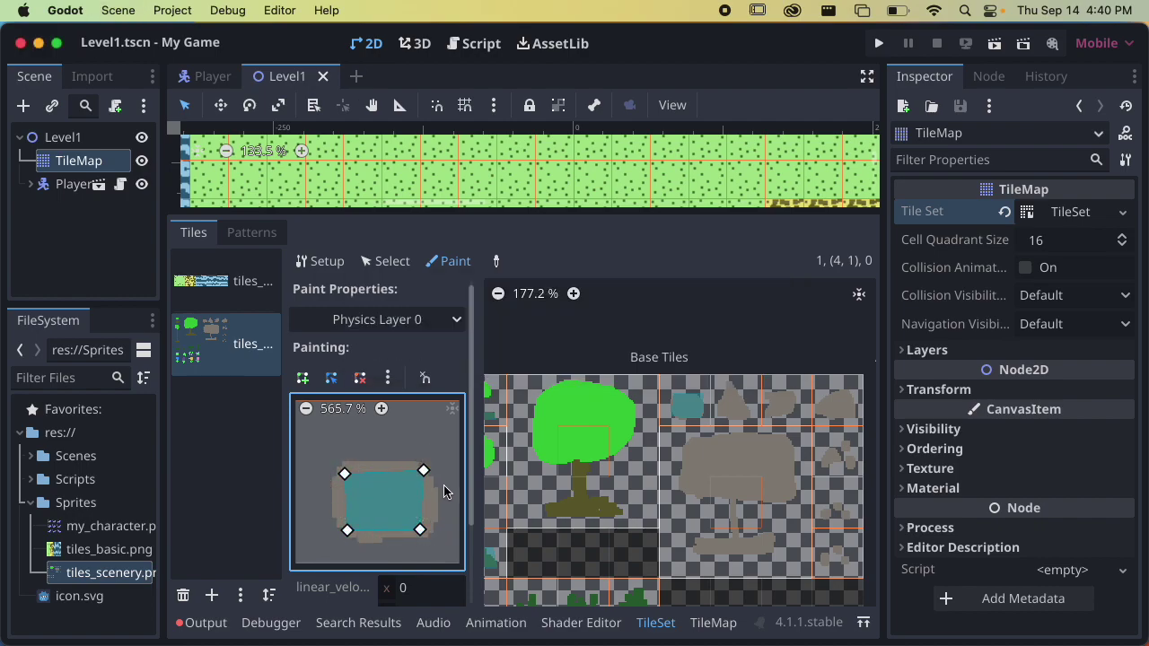
Step: Paint the collision polygon on the pointed rock beside the round one, and reshape it into a trapezoid following the rock's sides
scroll(557, 461, "down", 3)
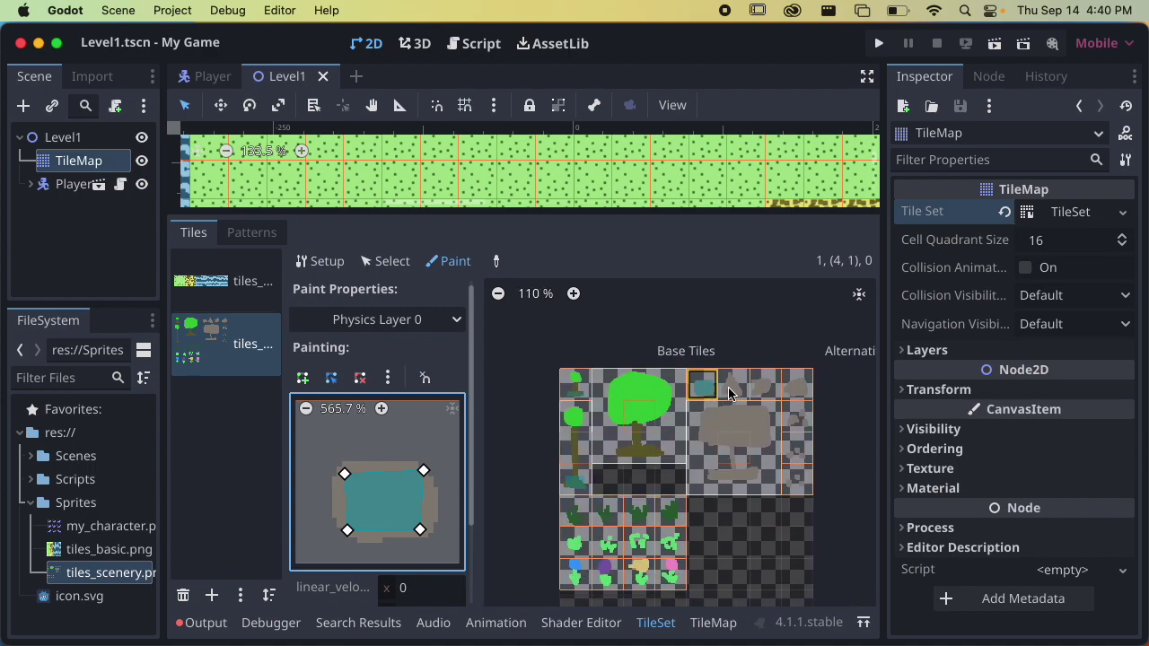
left_click(599, 461)
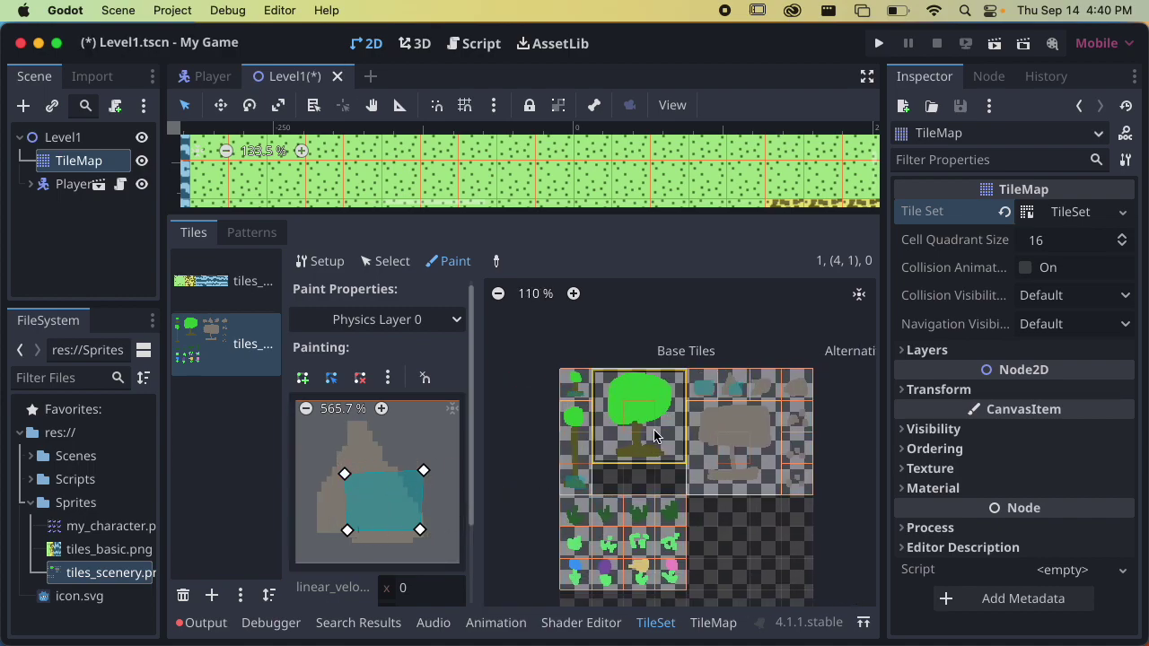
left_click_drag(346, 531, 318, 531)
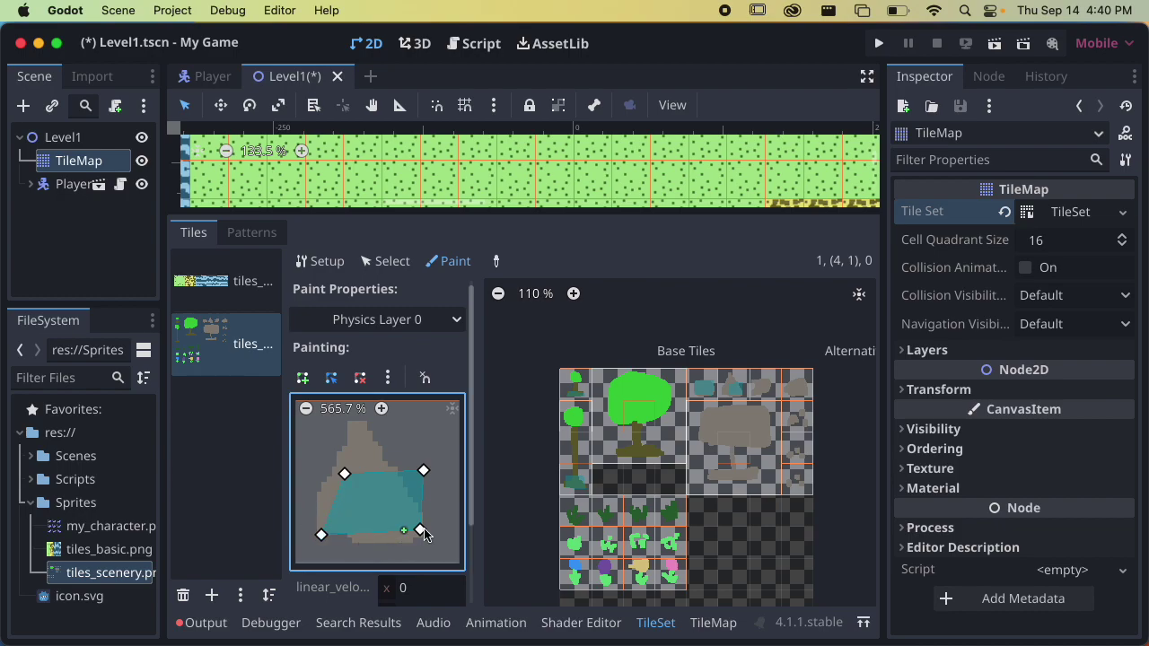
left_click_drag(347, 472, 340, 467)
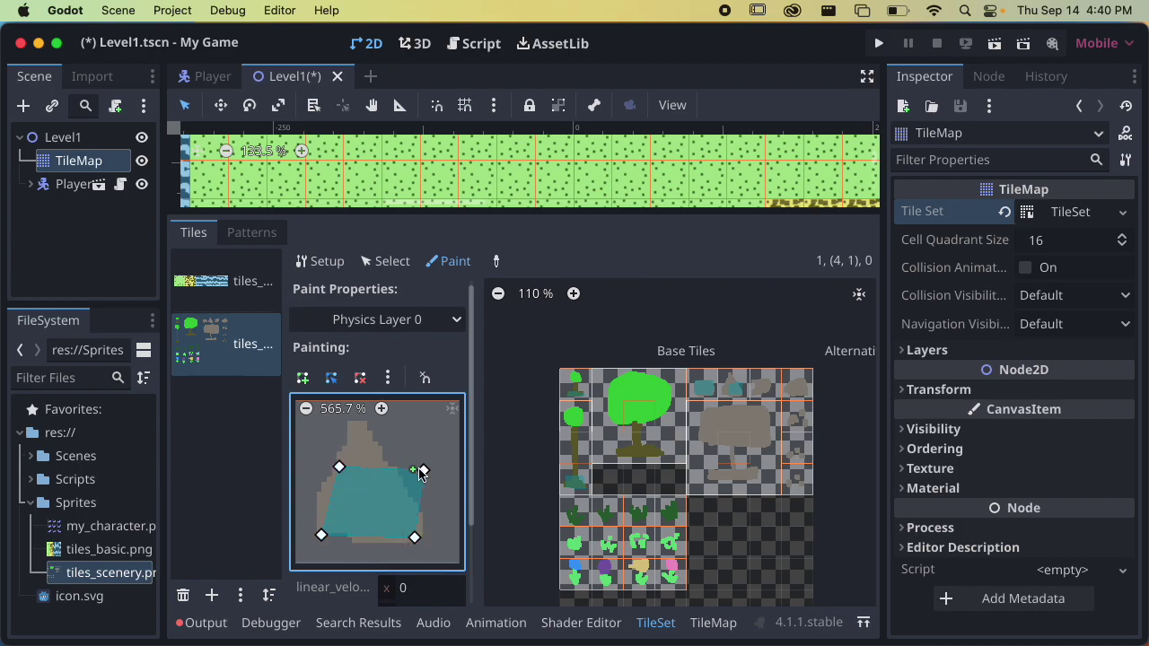
left_click_drag(422, 470, 385, 470)
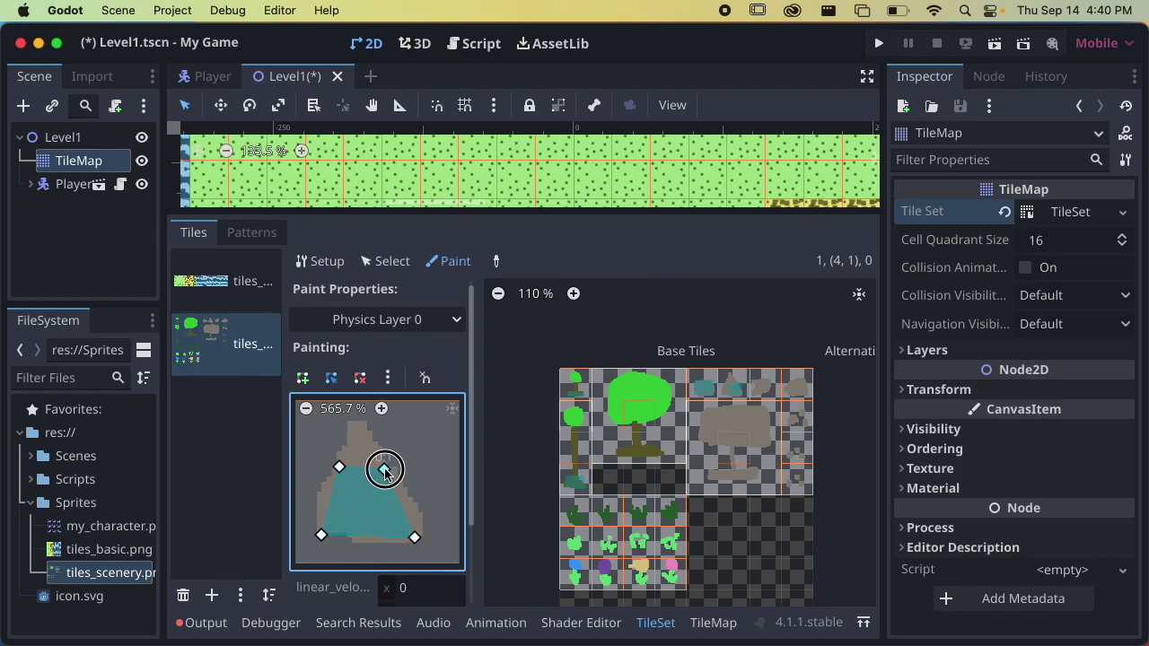
Step: Reshape the collision polygon into five points following the third small rock's outline and paint it on that tile
scroll(731, 441, "up", 6)
left_click(734, 425)
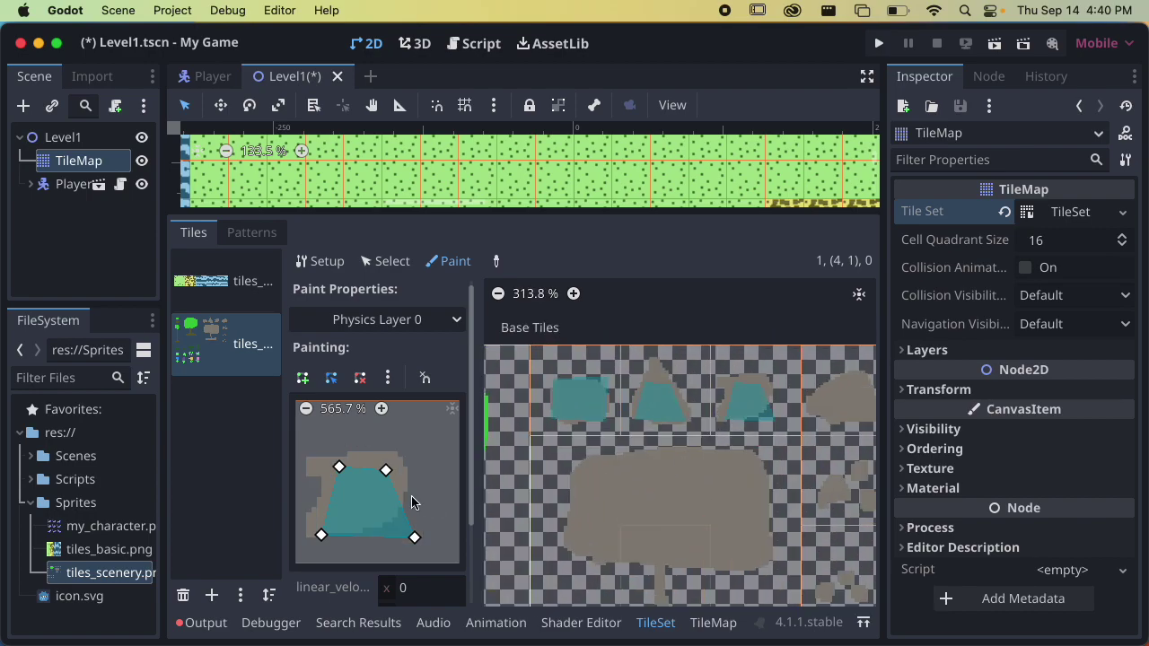
left_click_drag(387, 469, 404, 463)
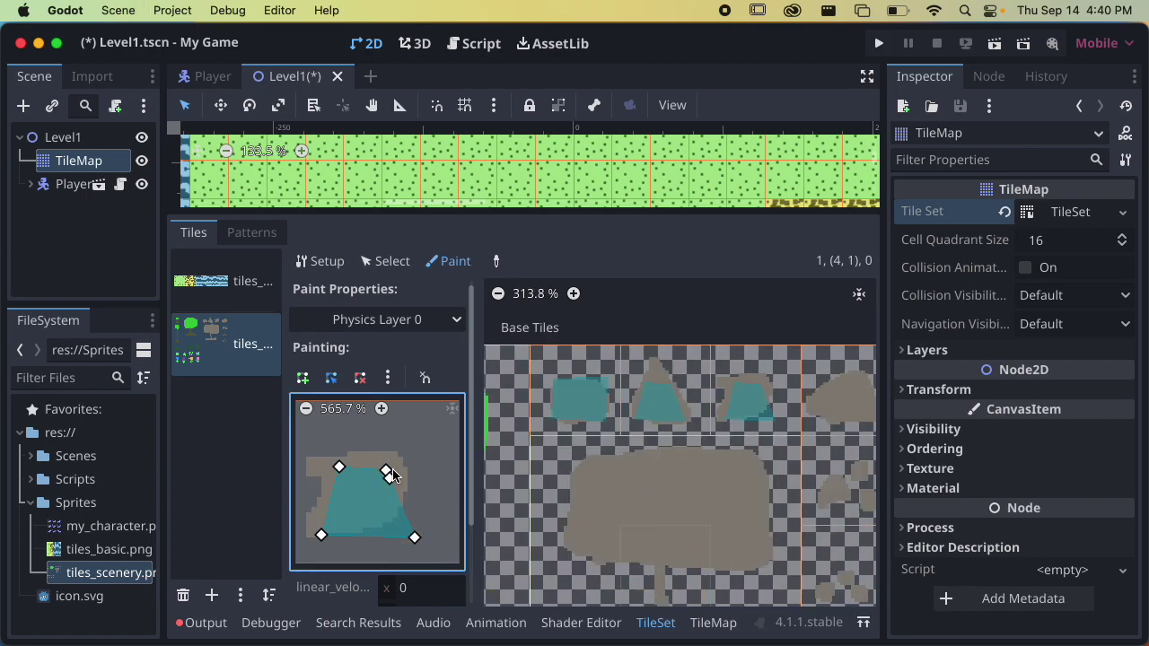
key("super+z")
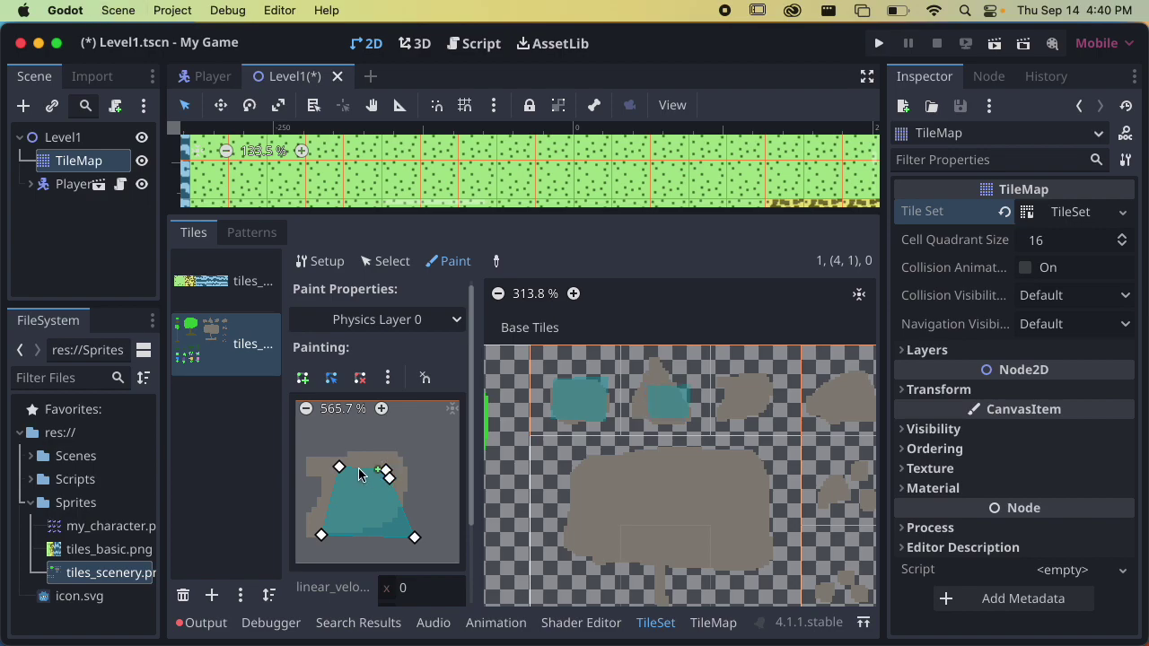
left_click_drag(338, 467, 398, 454)
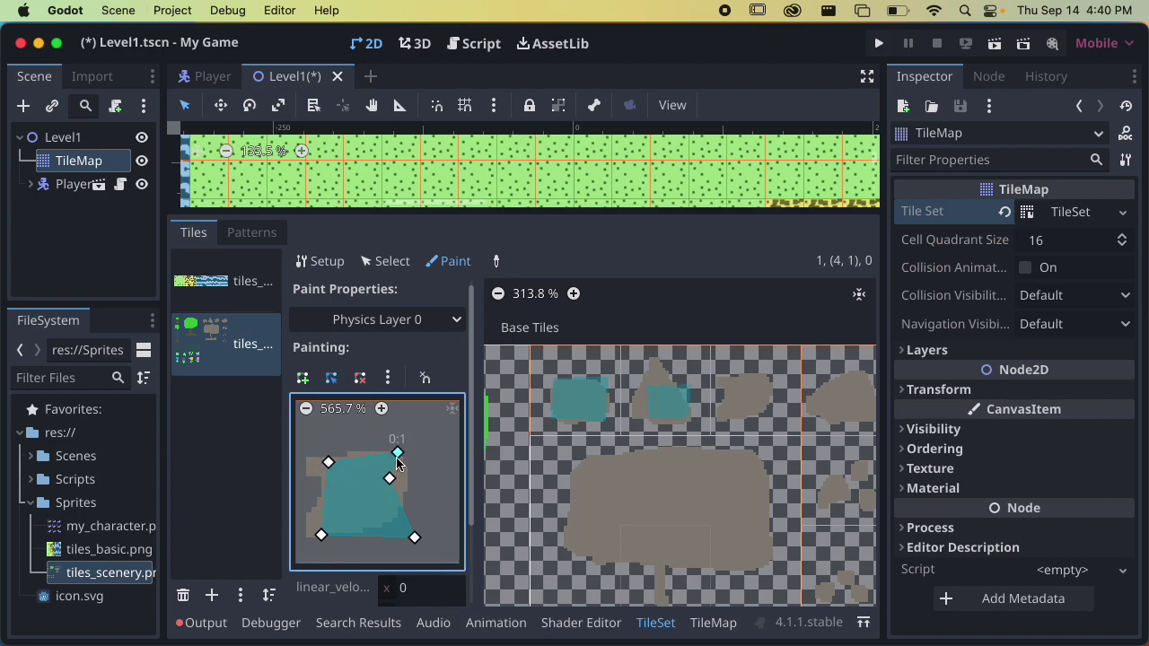
left_click_drag(414, 537, 384, 536)
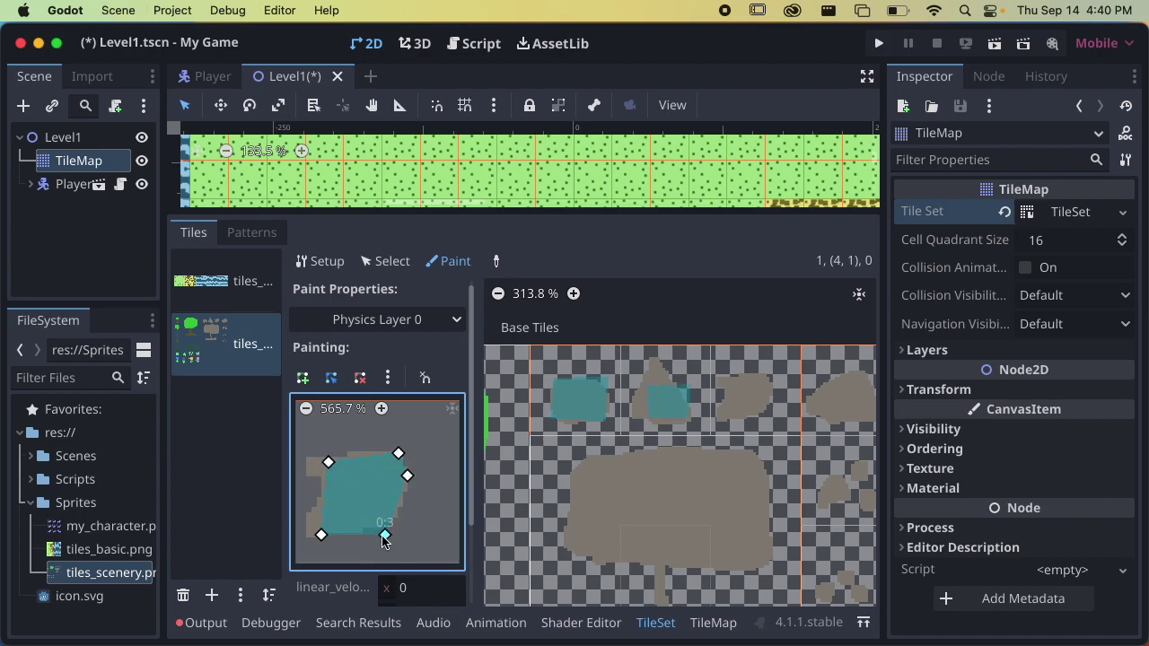
left_click(758, 395)
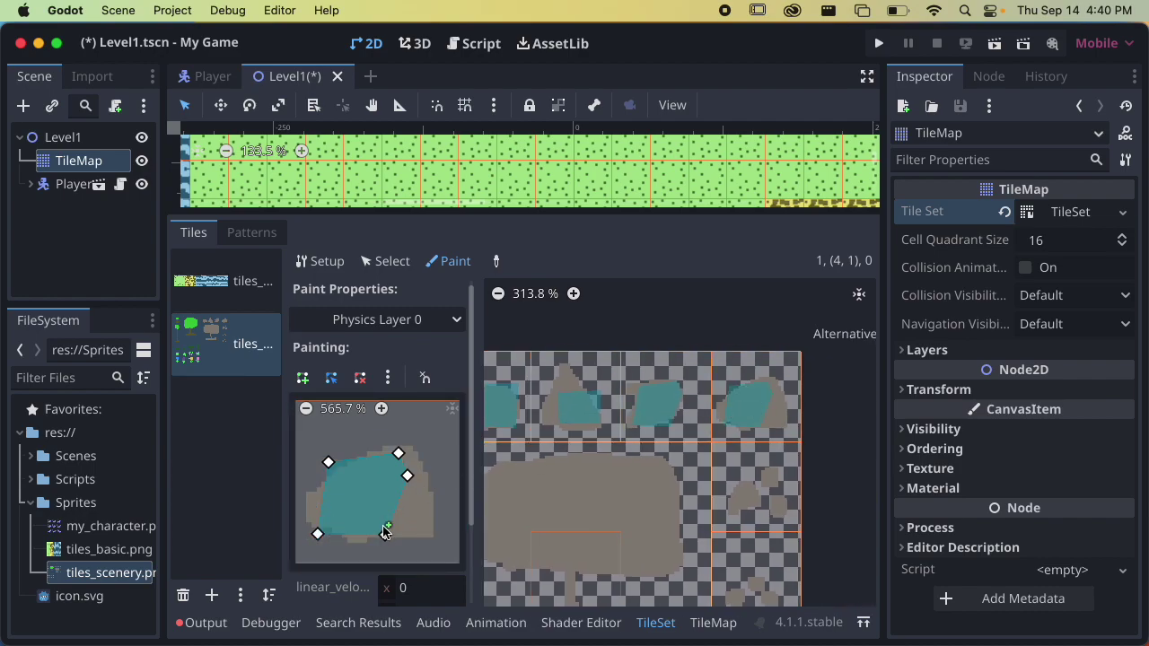
Step: Fit the five-point collision polygon to the wide rock at the end of the atlas's first row
left_click_drag(385, 535, 422, 532)
left_click_drag(347, 528, 347, 531)
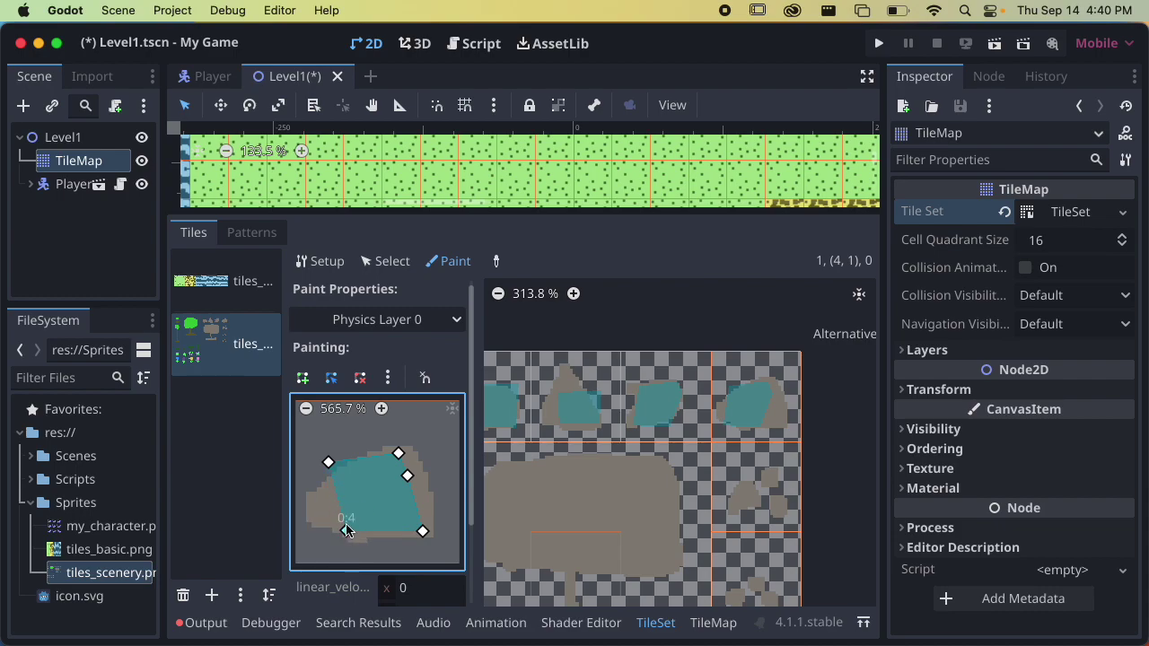
left_click_drag(331, 464, 349, 490)
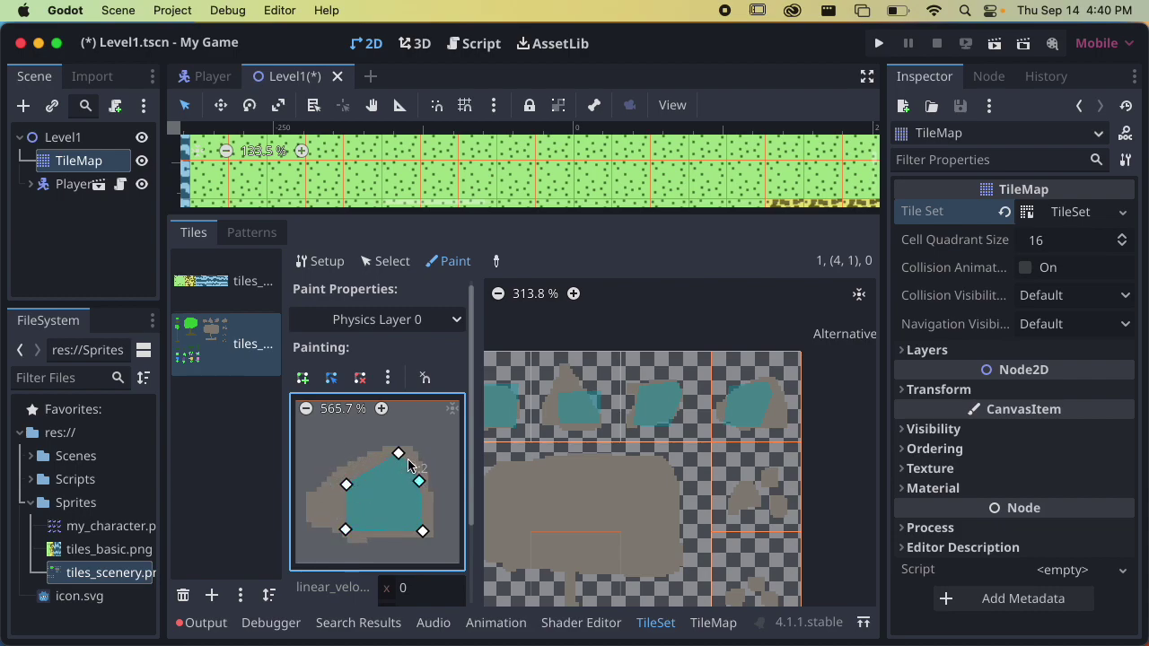
left_click_drag(399, 454, 396, 461)
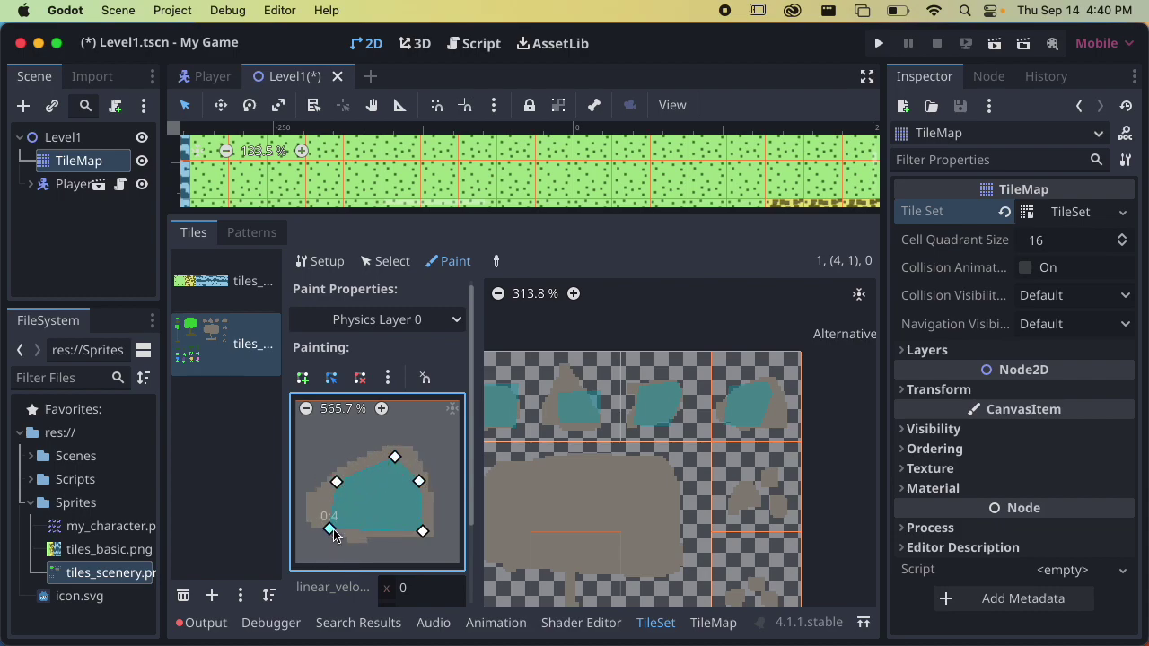
Step: Paint the current collision polygon on the large green tree and zoom the polygon editor out to 200 %
scroll(728, 372, "down", 4)
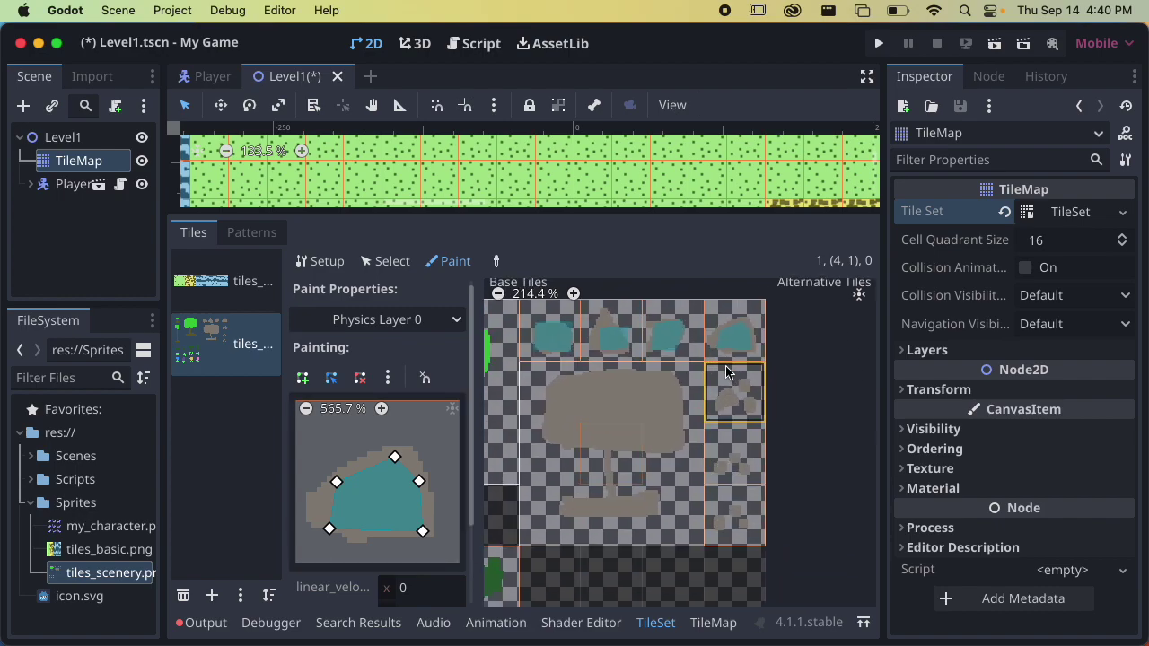
scroll(722, 386, "down", 5)
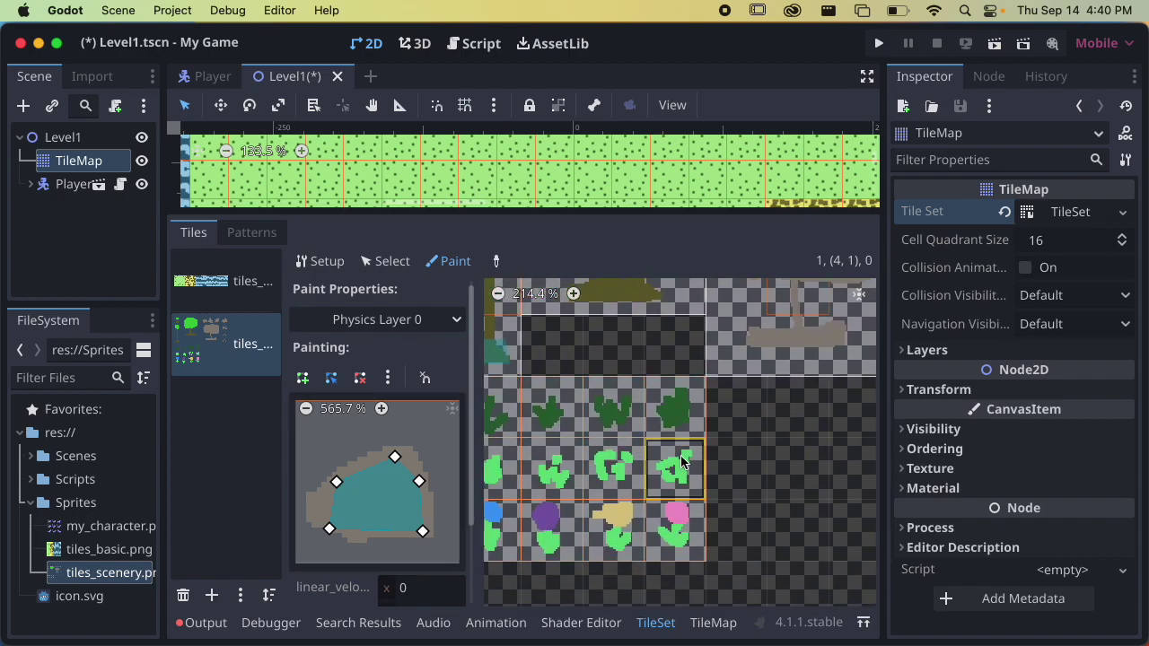
scroll(683, 463, "left", 3)
scroll(709, 485, "up", 1)
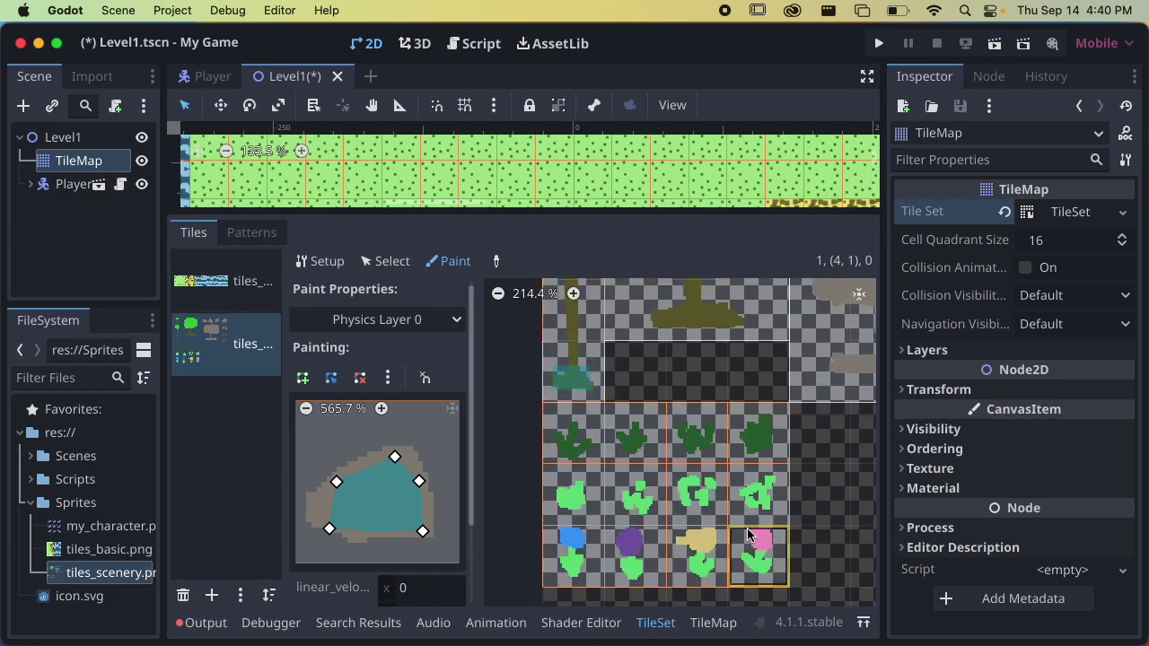
scroll(737, 503, "up", 3)
left_click(709, 410)
scroll(441, 521, "down", 2)
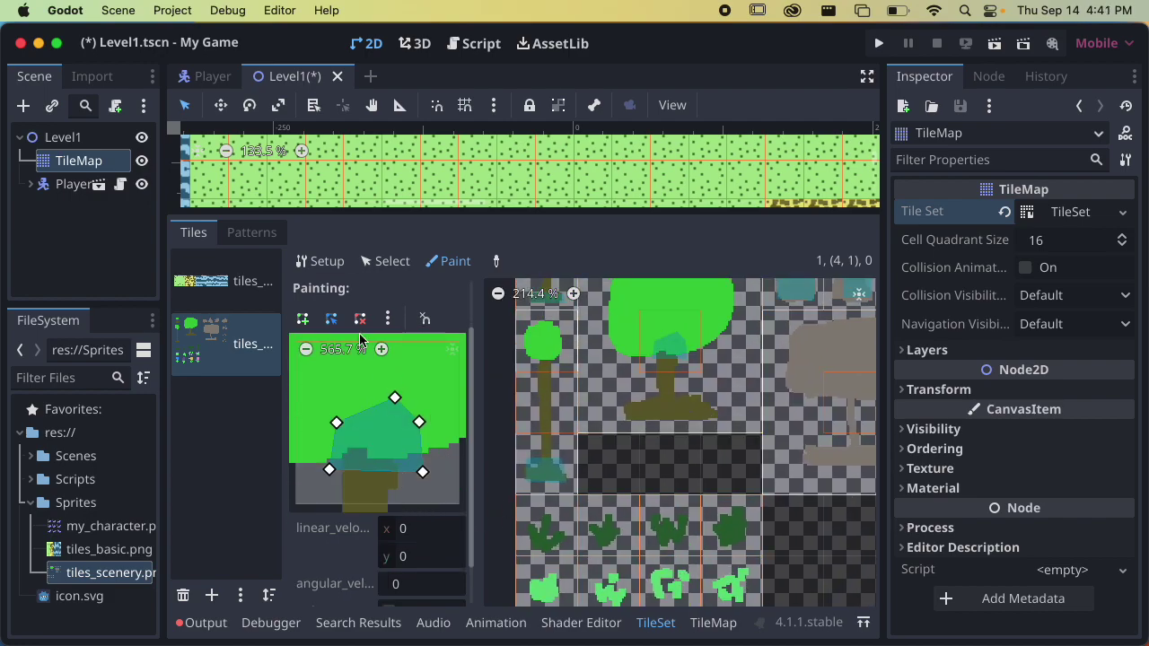
left_click(306, 349)
left_click(306, 349)
left_click(305, 349)
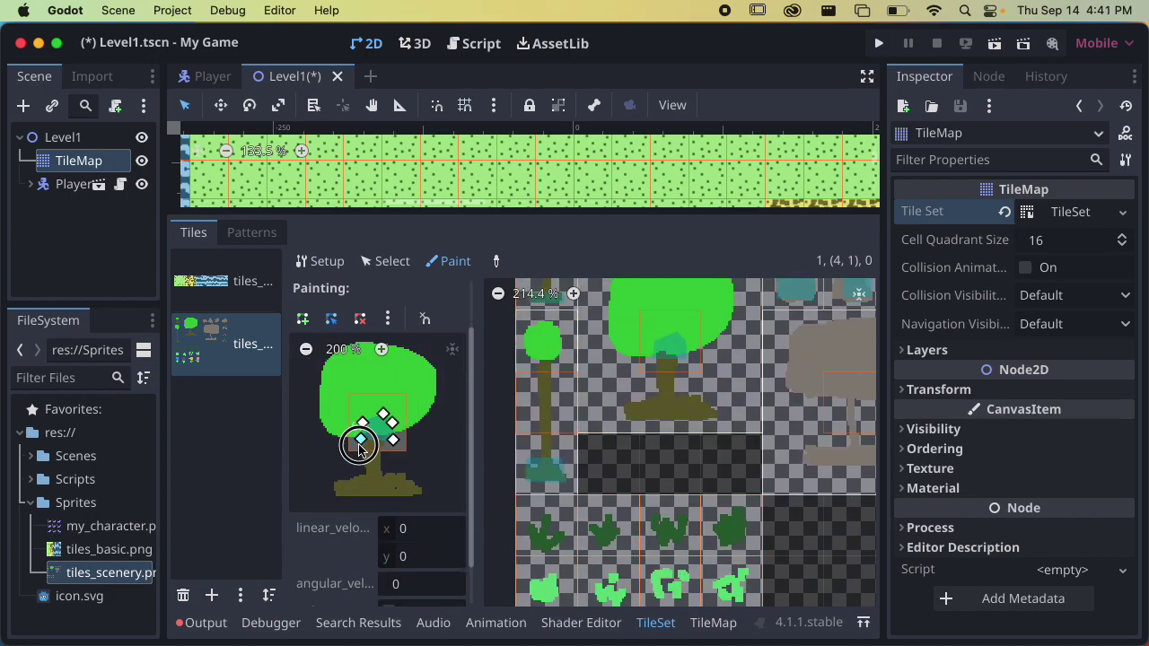
Step: Move the polygon's five points down to enclose the base of the large tree's trunk and save the scene
left_click_drag(358, 449, 346, 502)
left_click_drag(392, 443, 420, 501)
left_click_drag(394, 429, 411, 478)
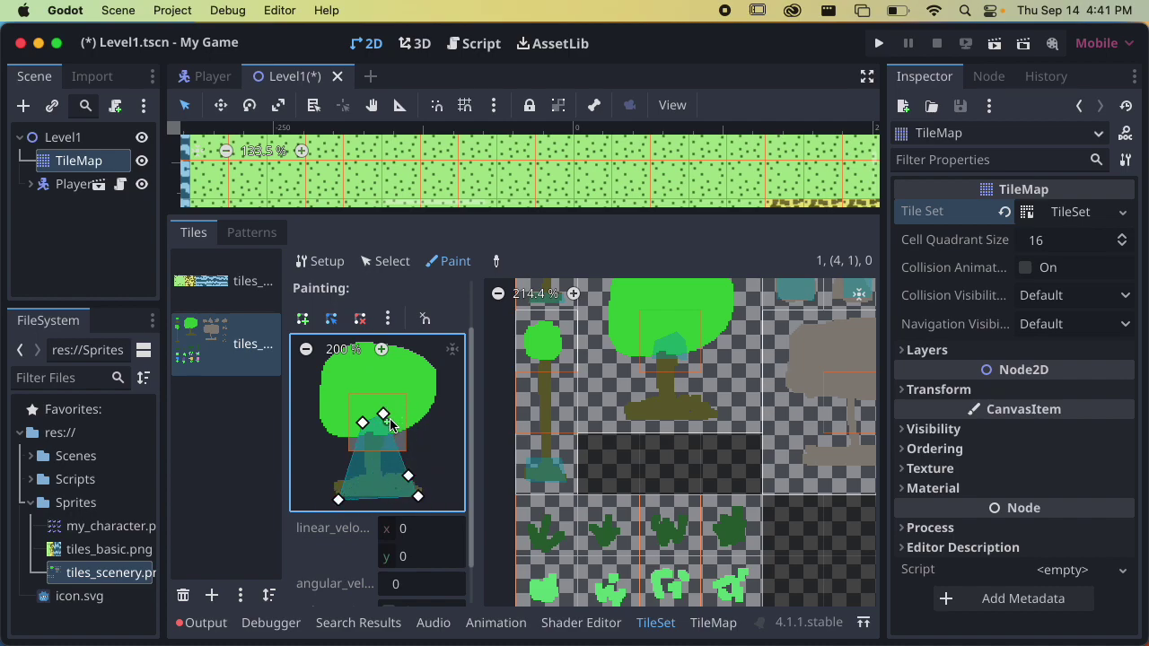
left_click_drag(388, 419, 377, 480)
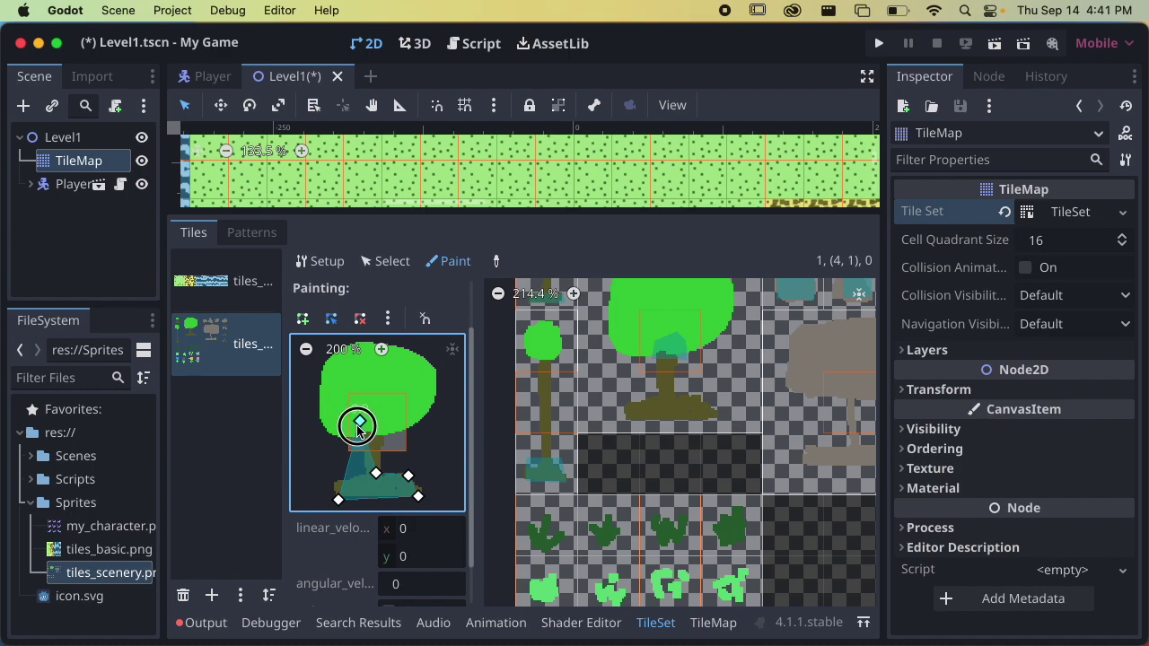
left_click_drag(359, 428, 343, 482)
key("super+s")
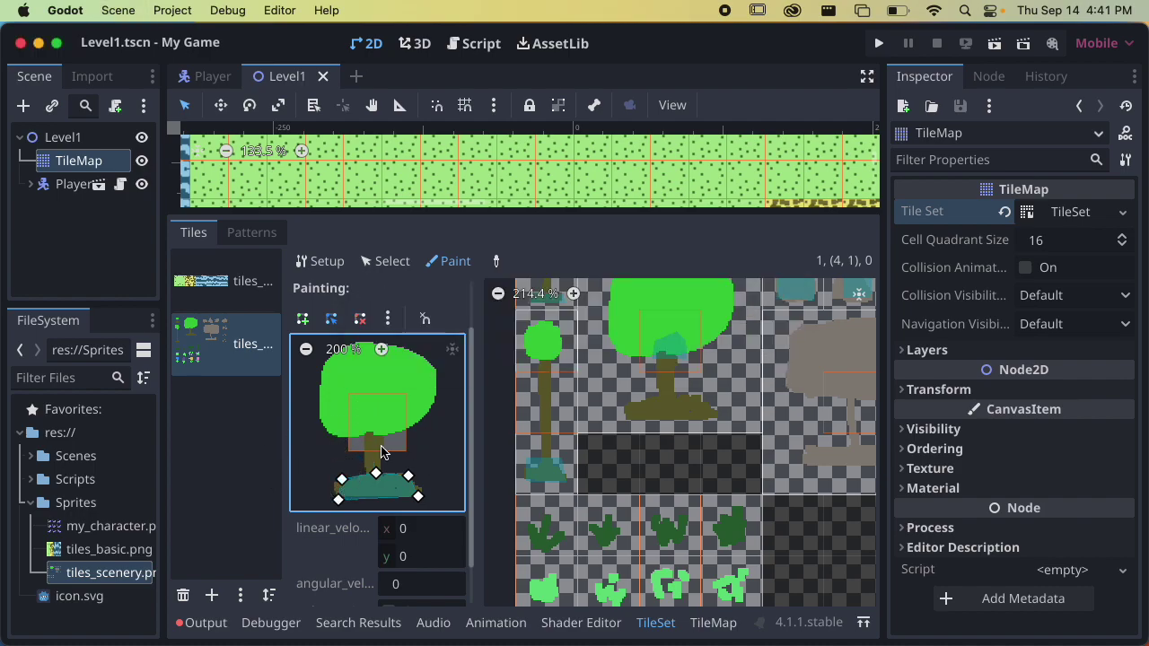
Step: Switch from TileSet to TileMap editing and enlarge the level view, with the whole scenery atlas in sight
left_click(316, 262)
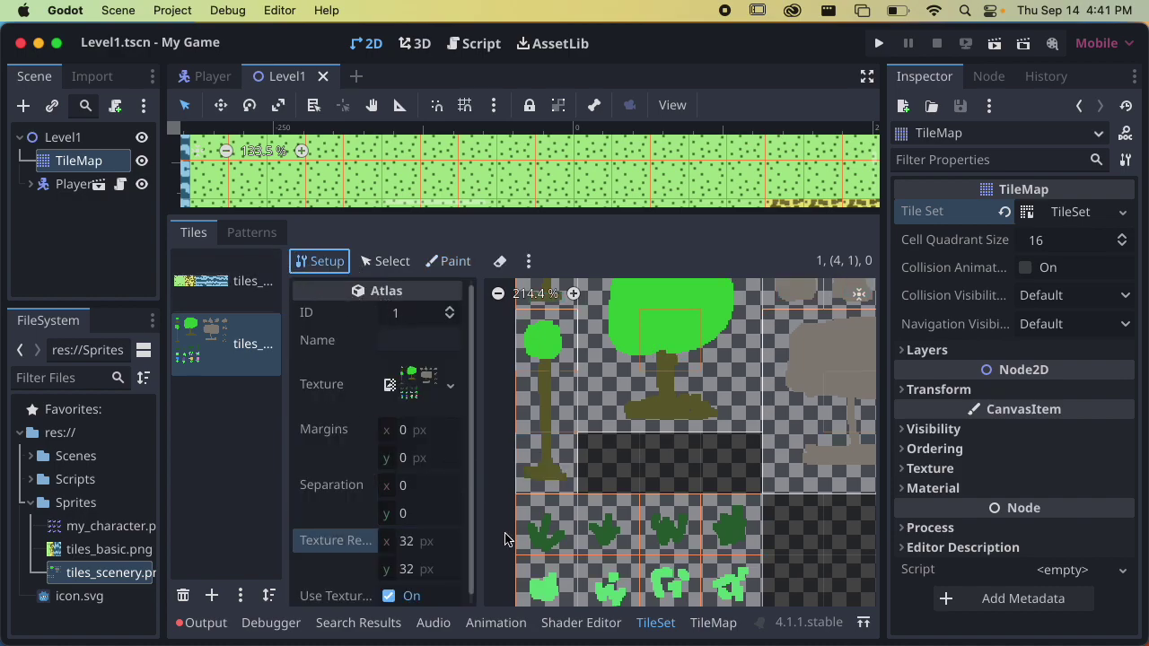
left_click(713, 623)
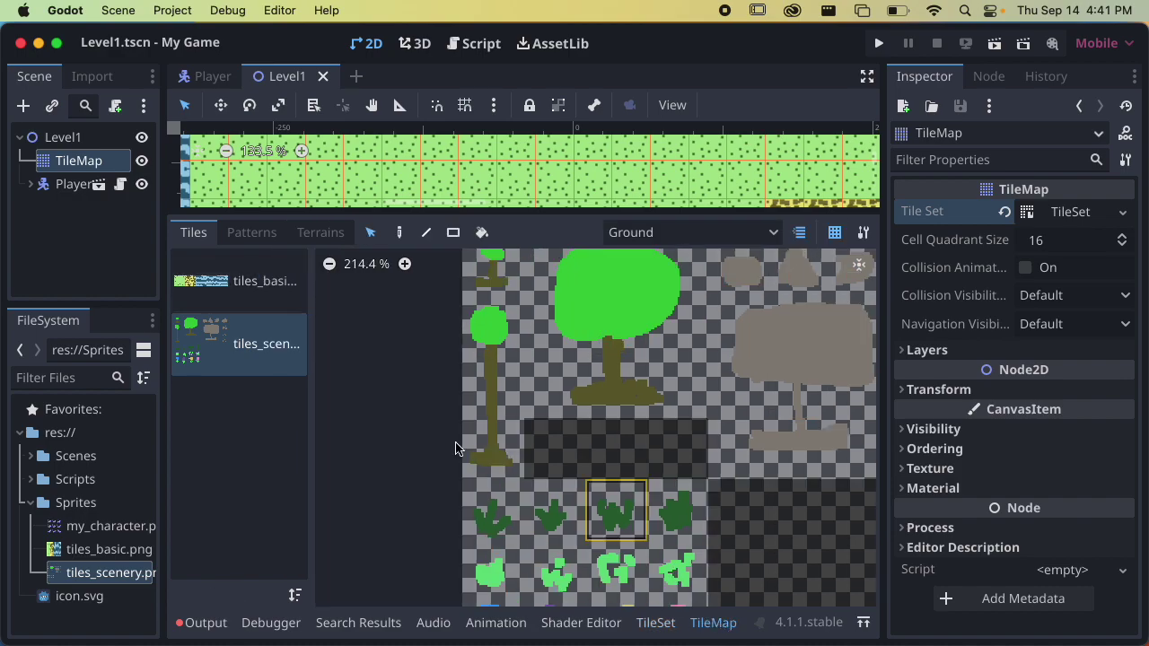
left_click_drag(526, 208, 352, 345)
left_click(329, 357)
left_click(328, 357)
left_click(329, 356)
scroll(528, 211, "down", 2)
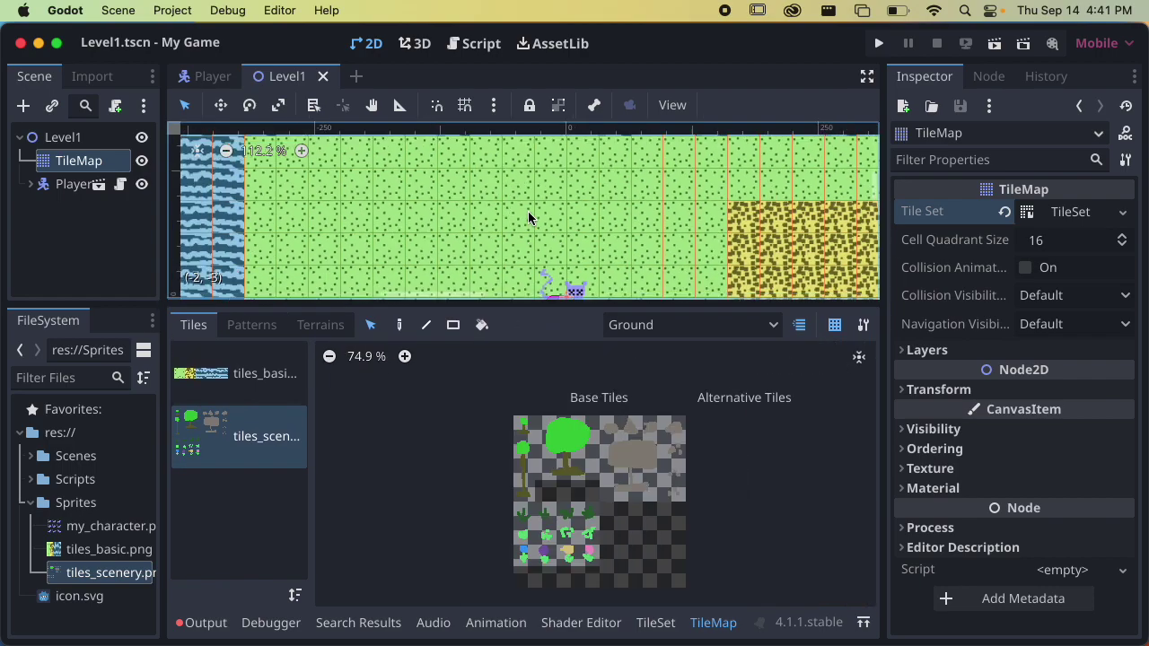
middle_click_drag(528, 211, 442, 179)
scroll(443, 179, "down", 2)
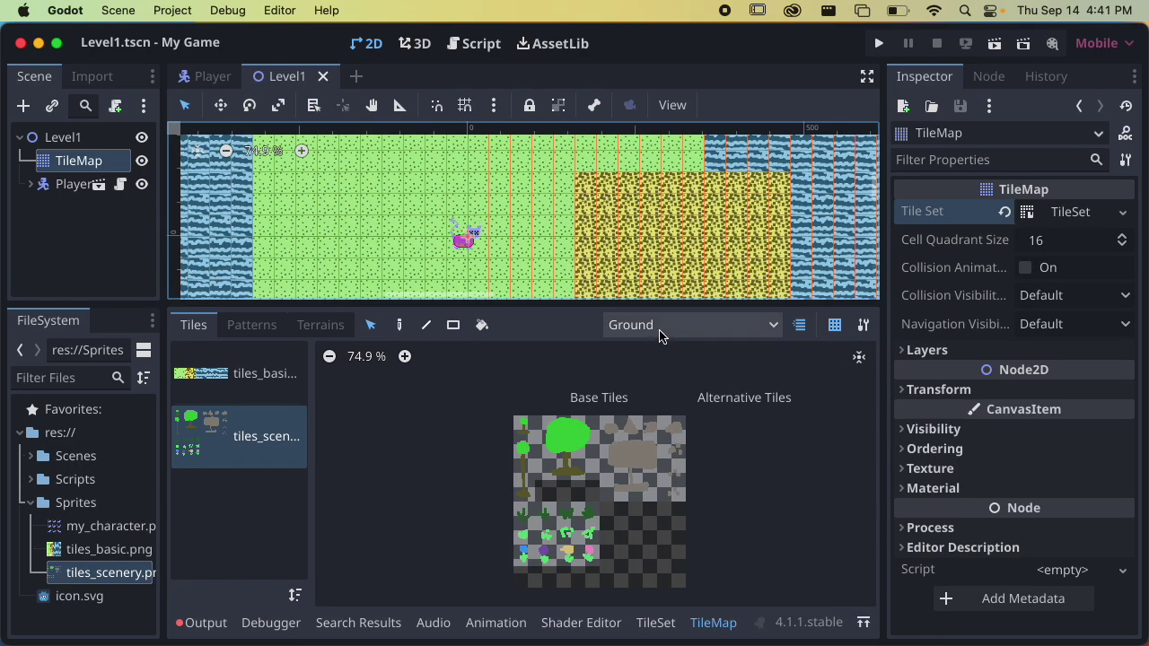
Step: Try to place the large green tree tile on the grass beside the player with the Selection tool
left_click(557, 452)
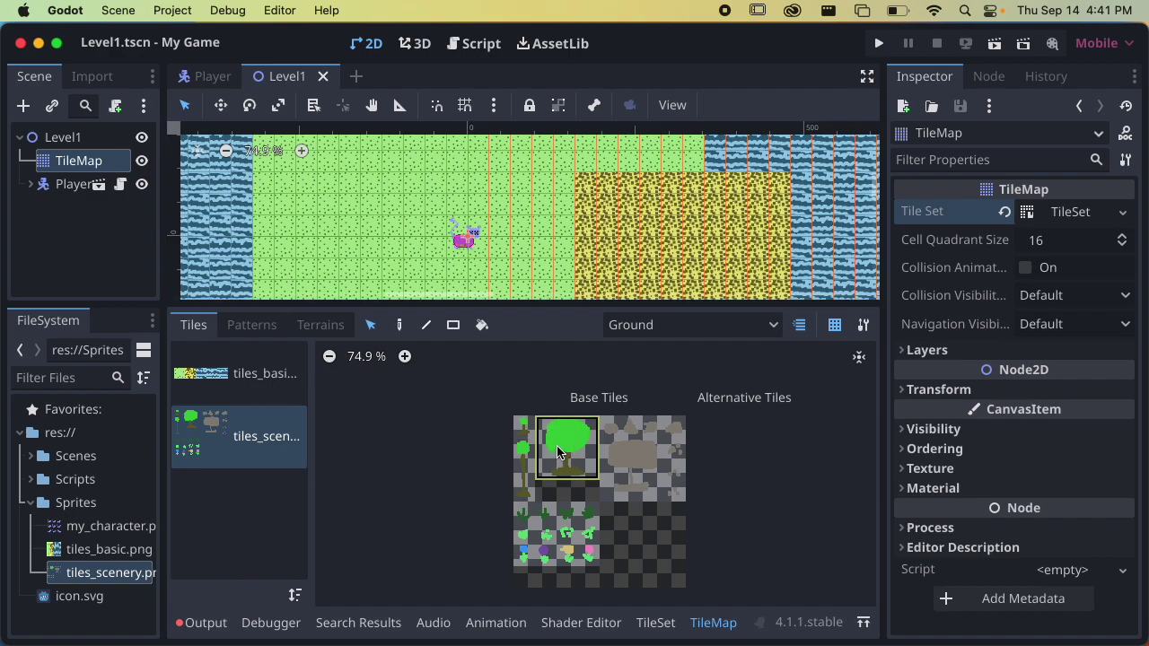
left_click(527, 235)
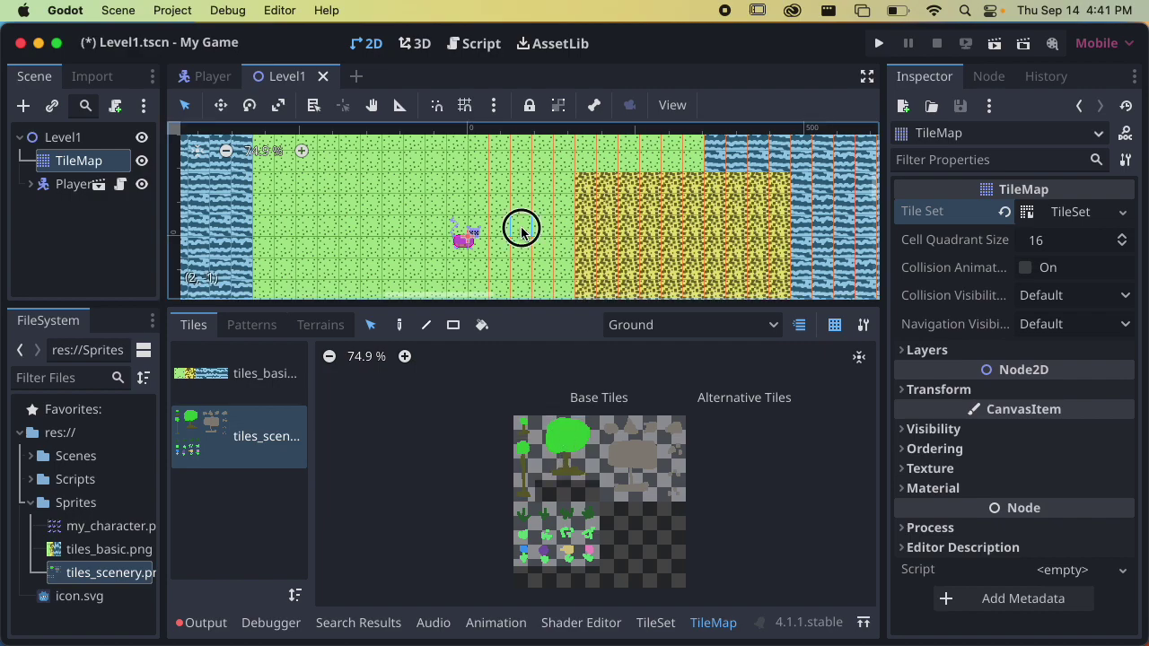
left_click(558, 452)
left_click(495, 231)
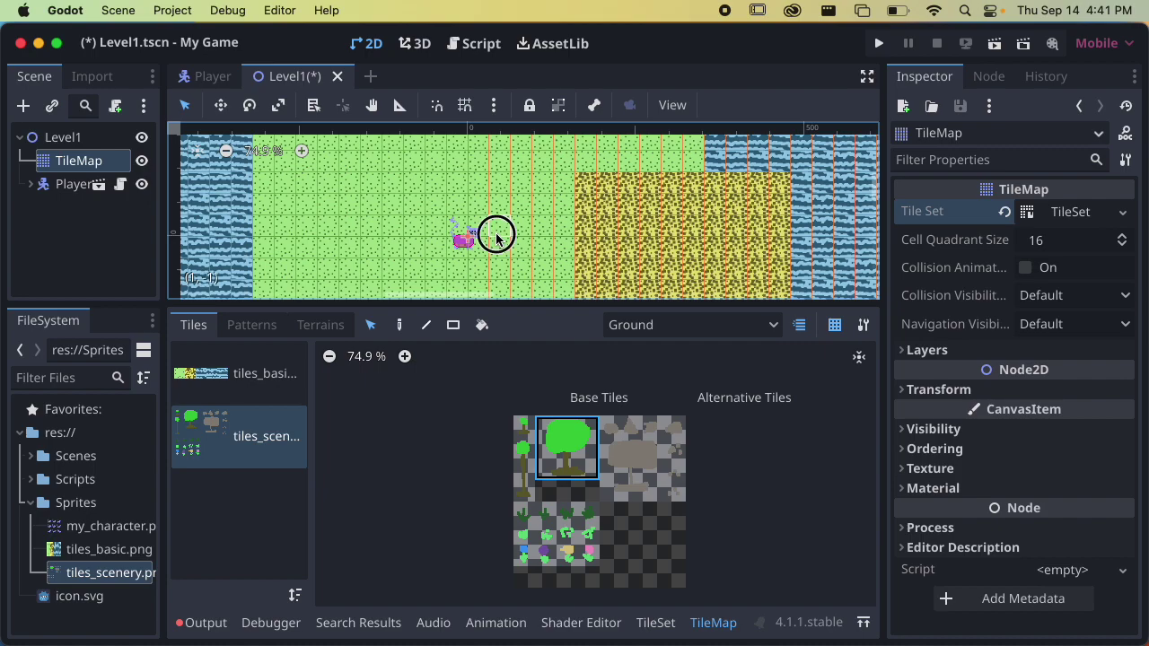
Step: Use the Paint tool to place the large green tree beside the player on the Ground layer, and undo the placement
left_click(400, 325)
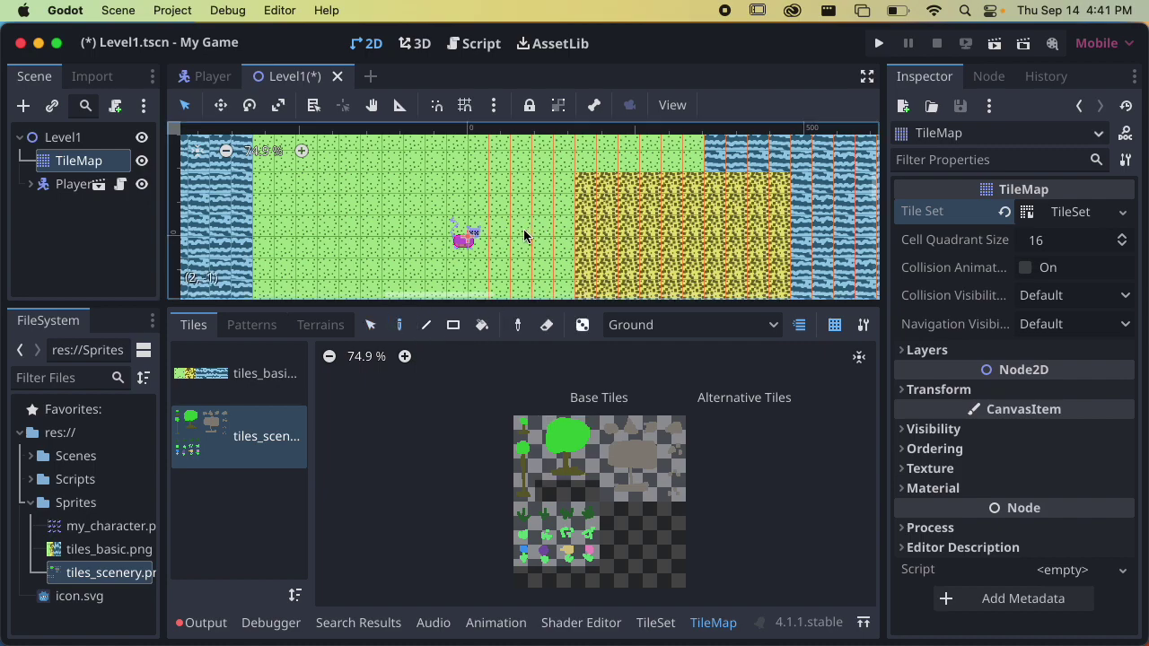
left_click(575, 420)
left_click(519, 227)
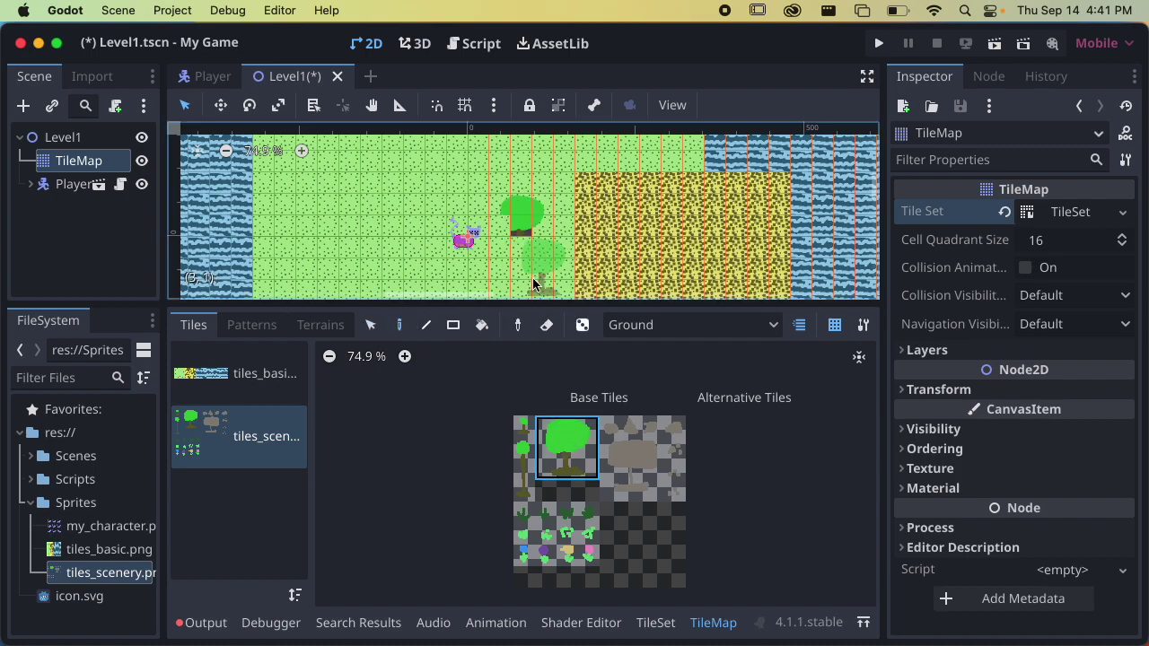
scroll(538, 247, "up", 2)
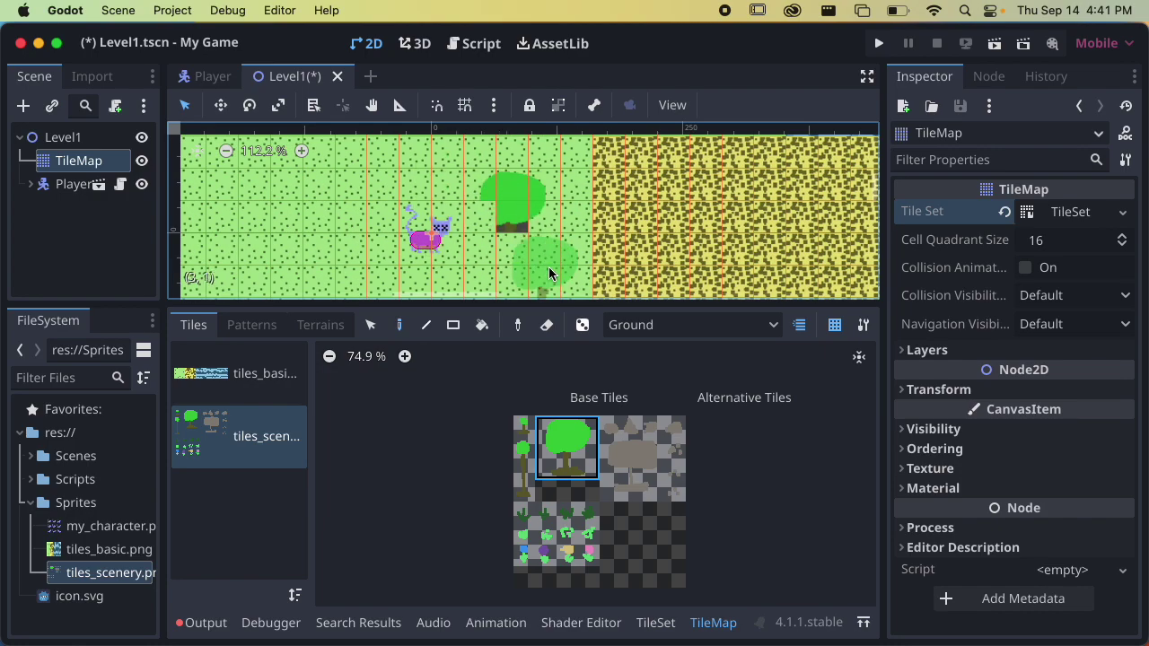
key("super+z")
Step: Make Scenery the active TileMap layer and place one large green tree on the grass beside the player
left_click(668, 327)
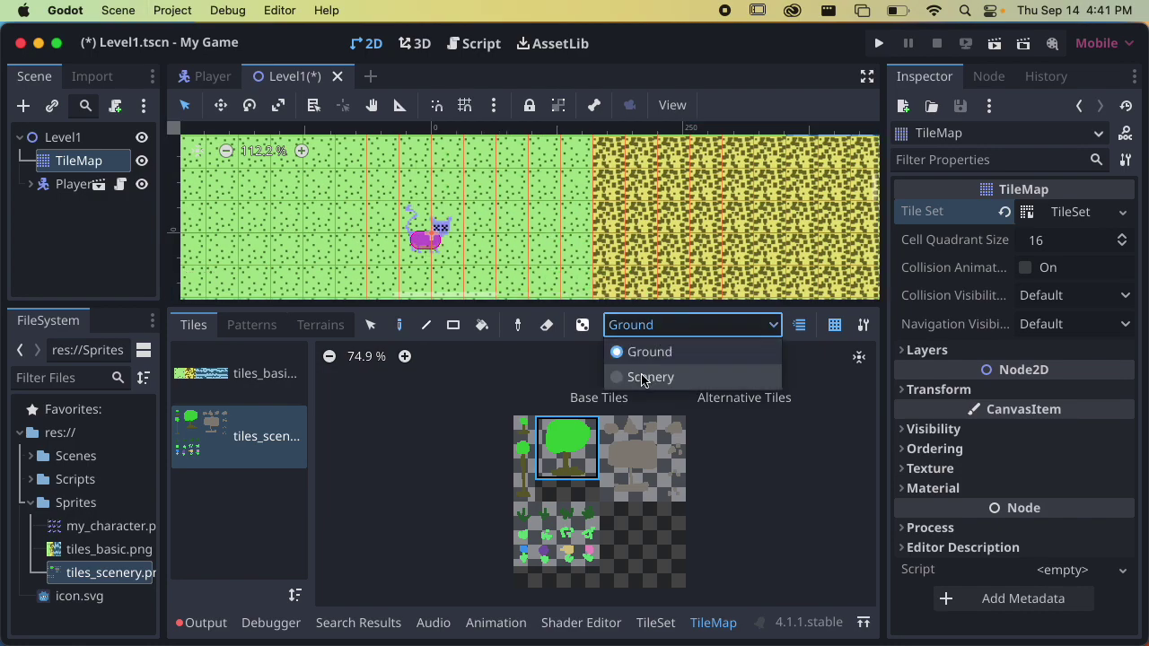
left_click(643, 379)
scroll(552, 274, "down", 2)
left_click(519, 218)
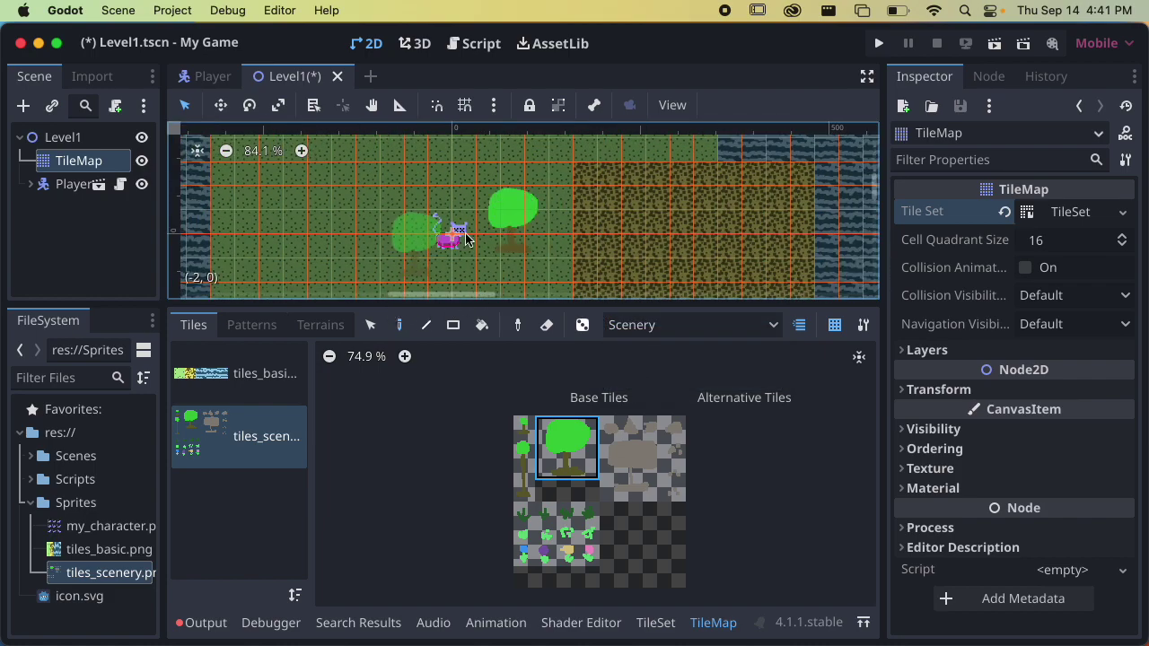
Step: Try painting continuous strokes of large green trees around the player, and undo all of the placed trees
mouse_move(466, 238)
left_mouse_down()
mouse_move(213, 230)
mouse_move(474, 204)
mouse_move(535, 236)
mouse_move(391, 219)
left_mouse_up()
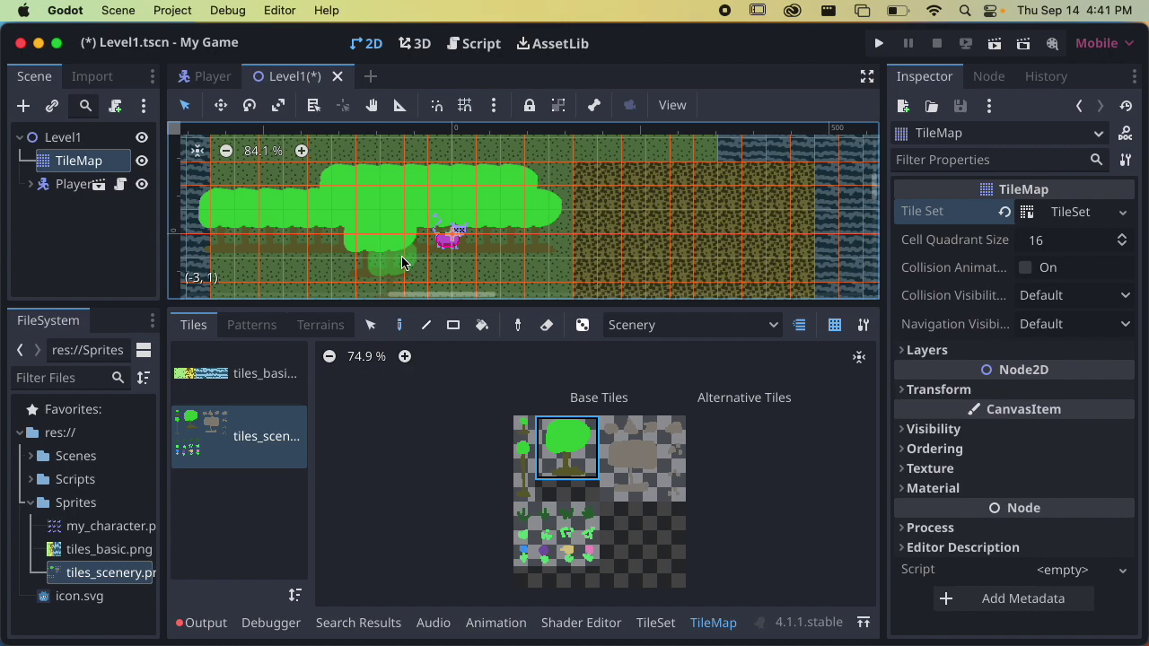
key("super+z")
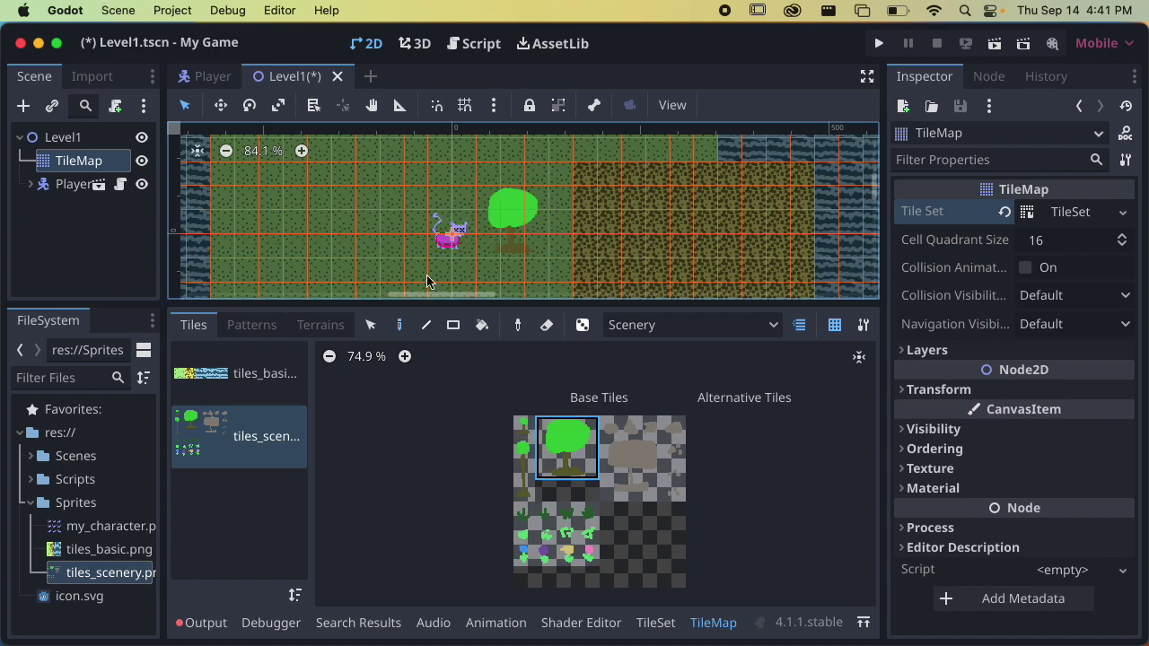
left_click(443, 224)
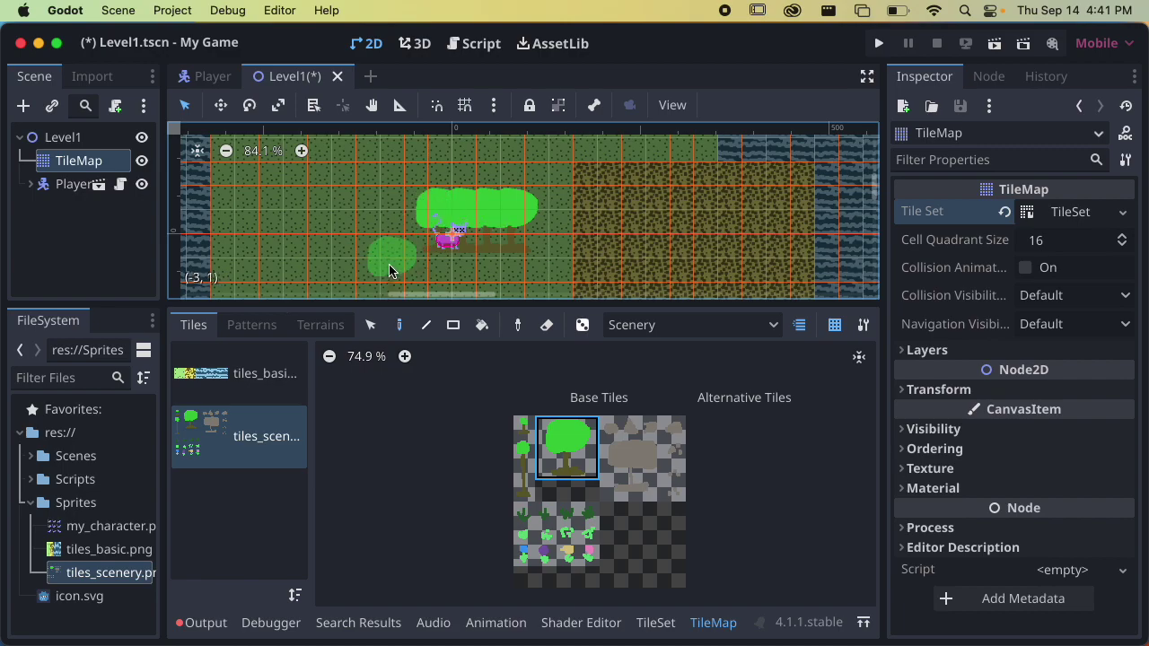
key("super+z")
key("super+z")
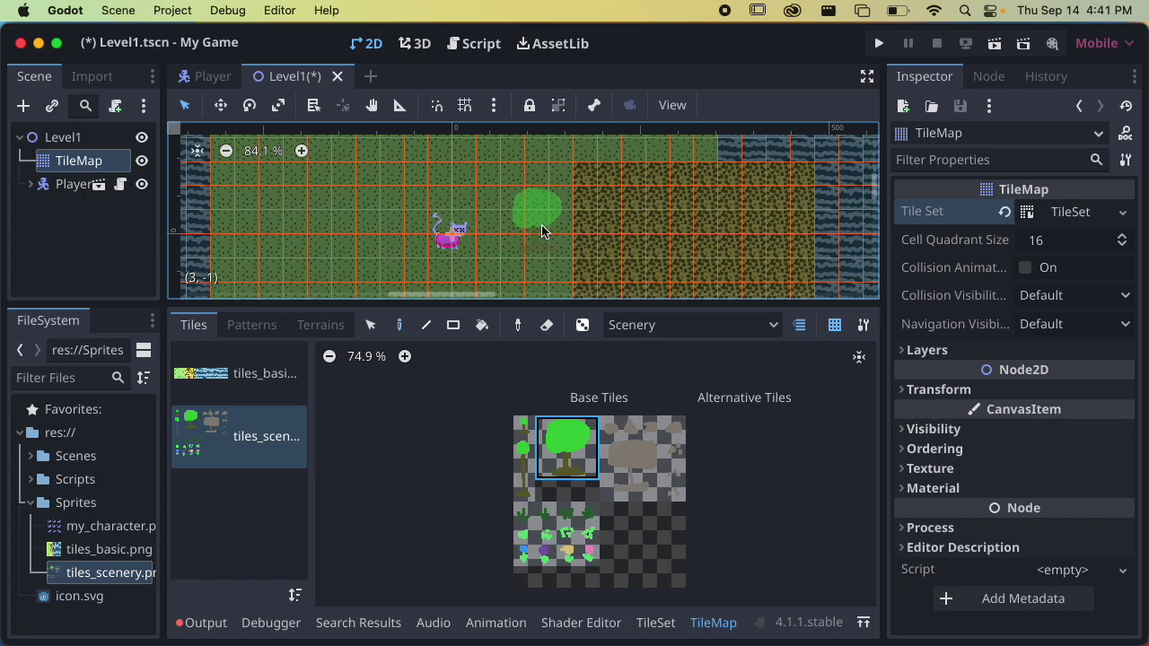
Step: Try two separate large green trees on the grass near the player, and undo both placements
left_click(542, 230)
left_click(471, 224)
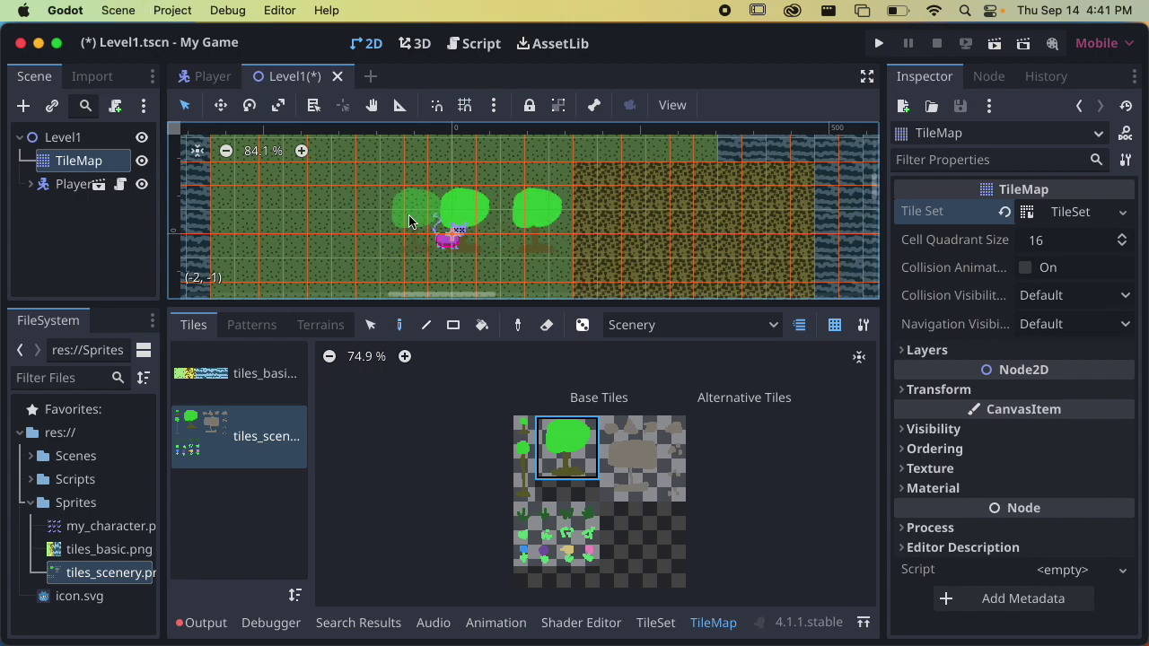
key("super+z")
scroll(372, 231, "down", 1)
scroll(372, 231, "up", 2, "ctrl")
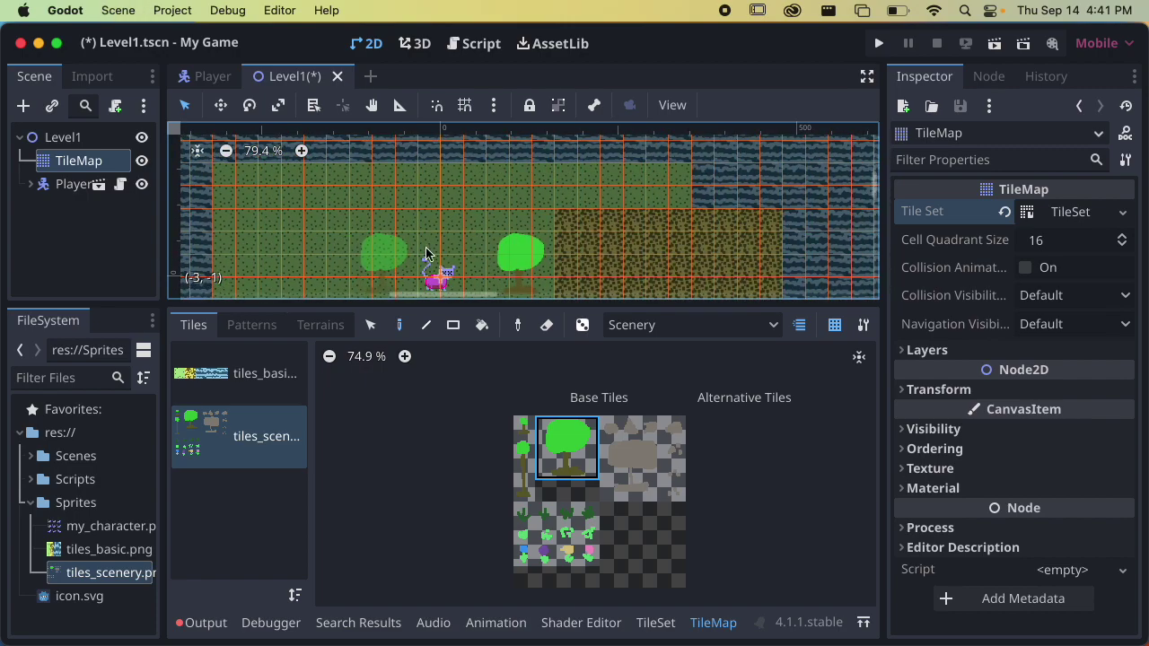
key("super+z")
Step: Place five evenly spaced large green trees in a row across the grass above the player
left_click(525, 229)
left_click(453, 227)
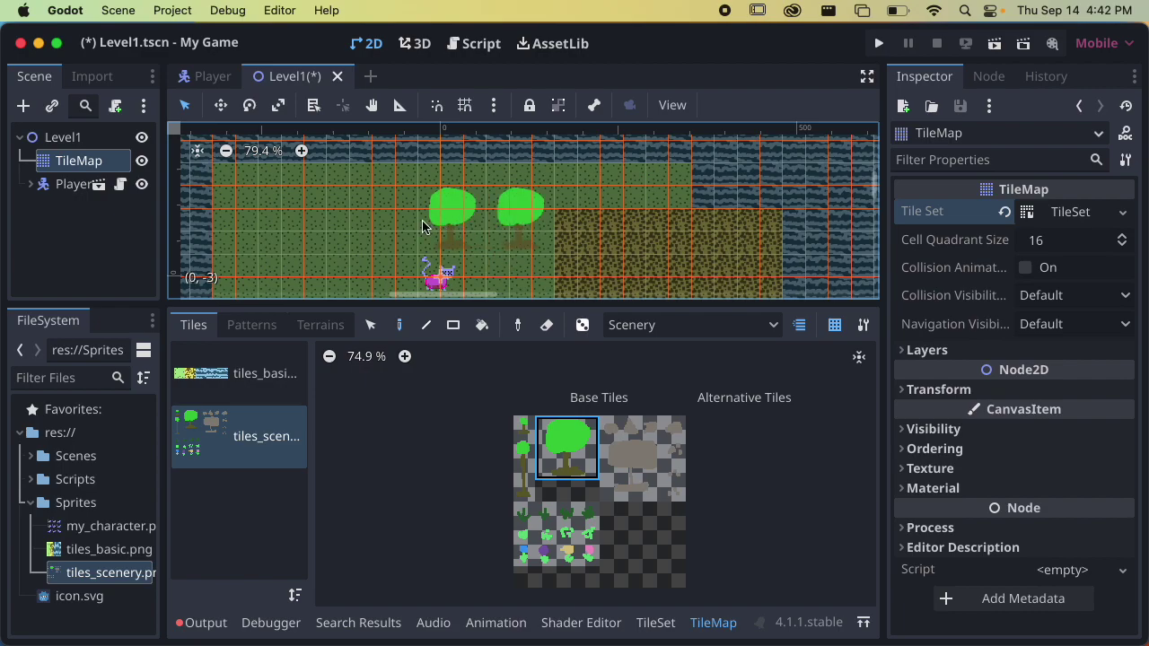
left_click(380, 228)
left_click(315, 224)
left_click(247, 224)
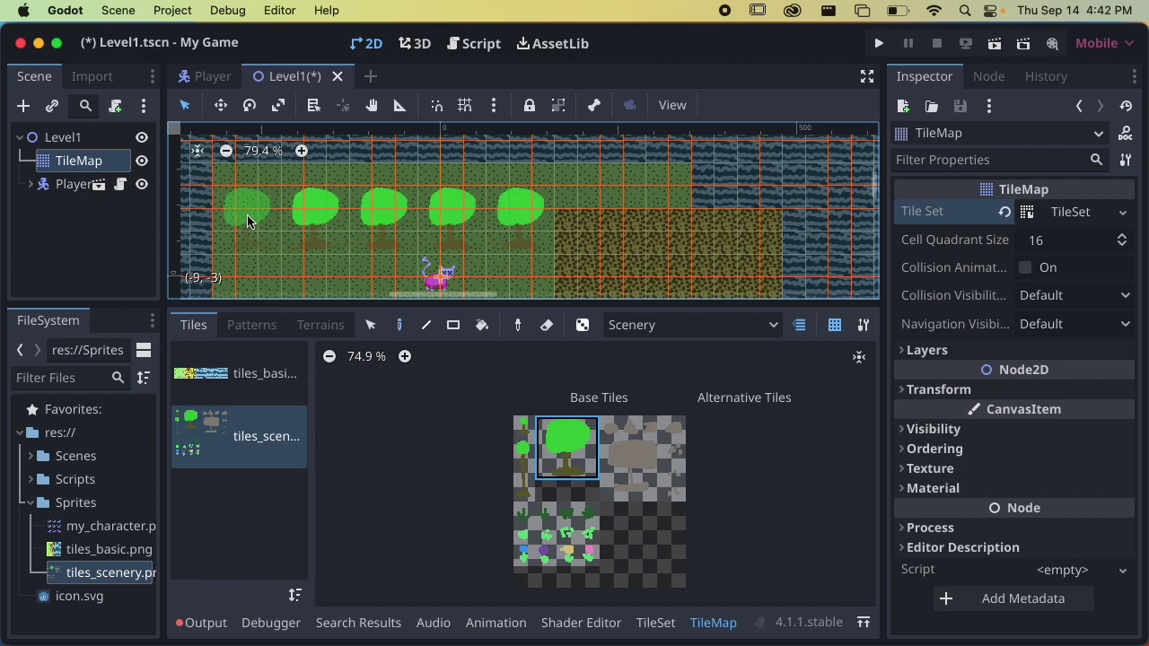
Step: Paint two full rows of the one-cell small tree below the player, plus two more beneath them
scroll(371, 224, "down", 2)
scroll(539, 242, "down", 3, "ctrl")
left_click(523, 426)
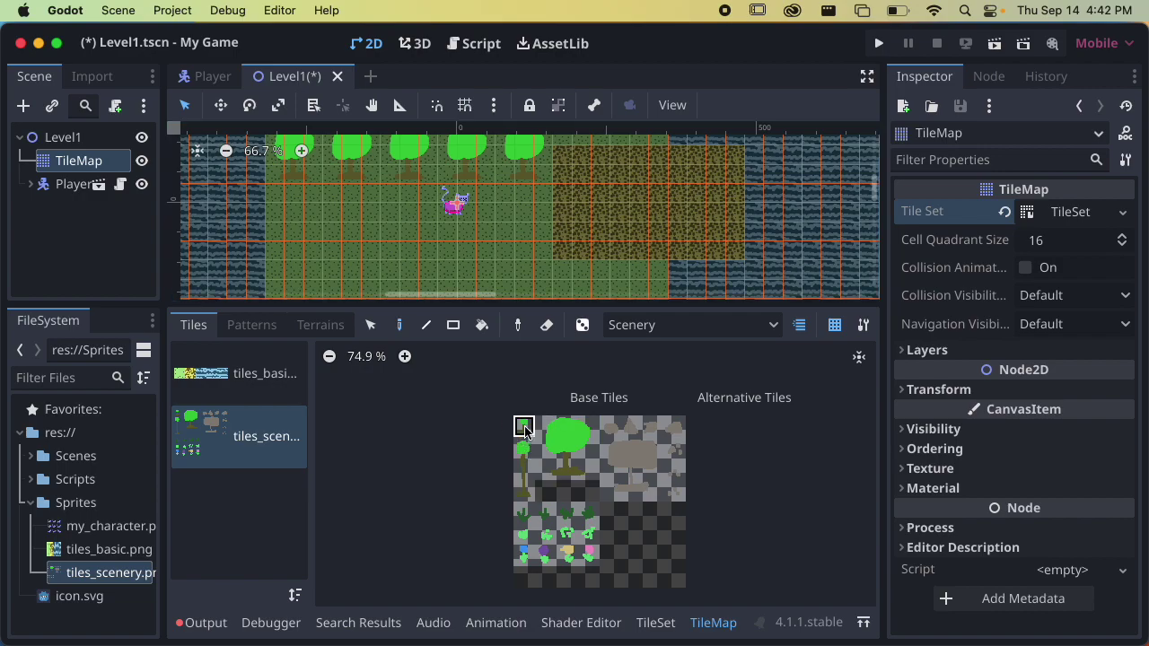
mouse_move(465, 248)
left_mouse_down()
mouse_move(280, 238)
mouse_move(535, 248)
mouse_move(281, 255)
left_mouse_up()
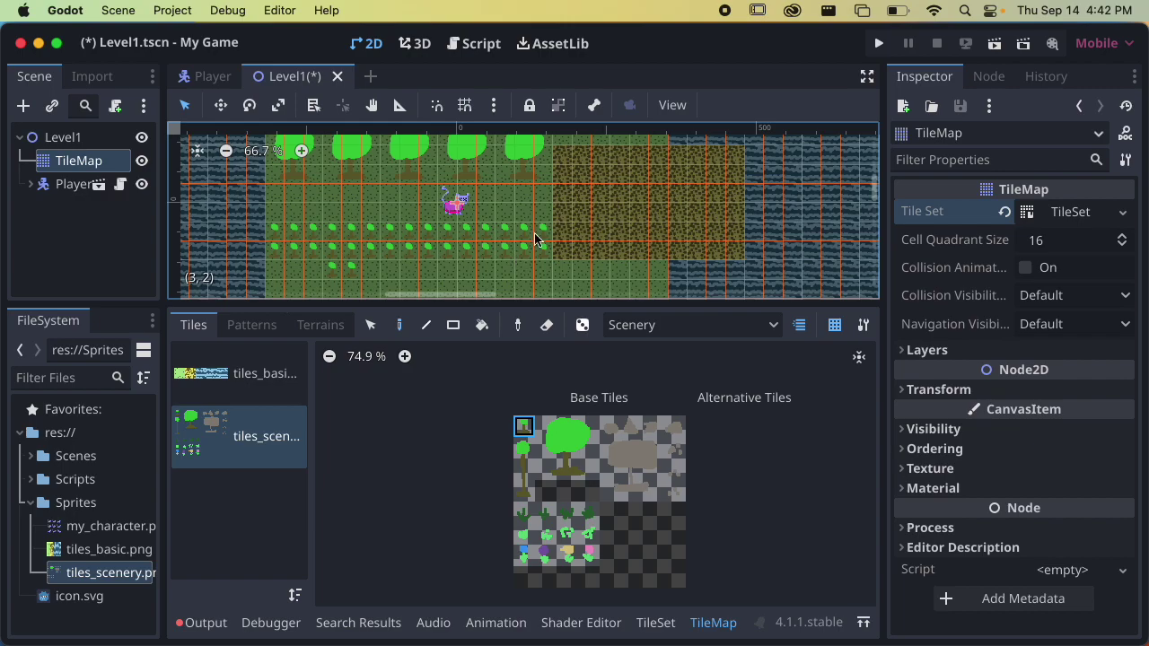
Step: Turn off the highlighting of the selected TileMap layer to view all layers in full colour, and restore it
scroll(534, 239, "up", 2)
left_click(806, 329)
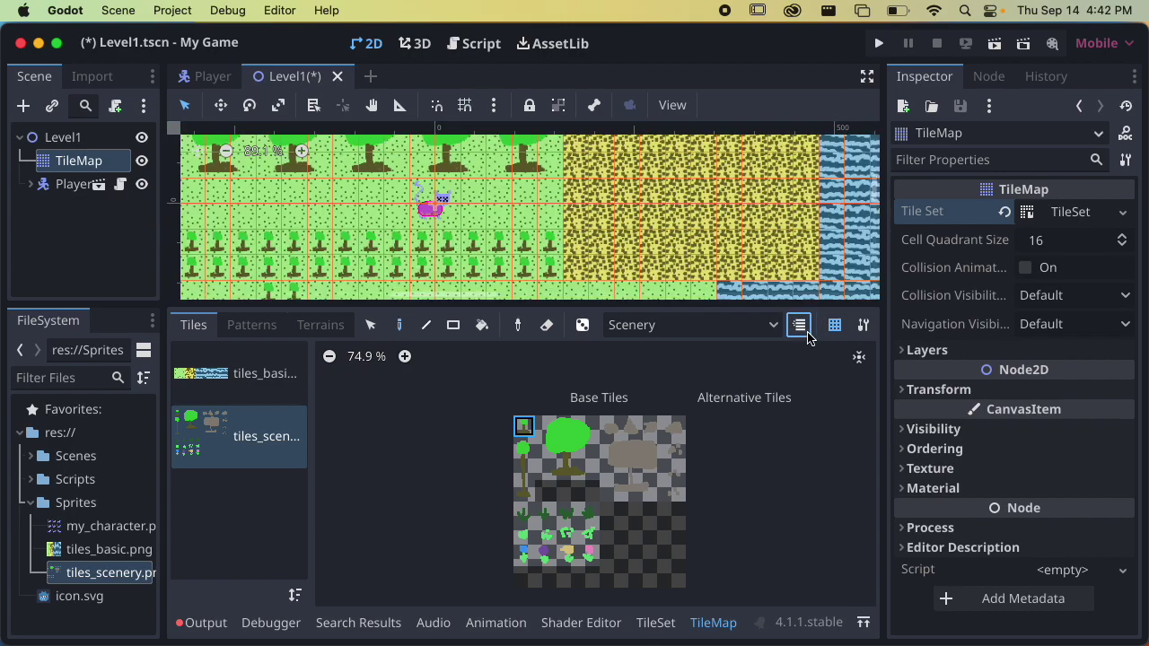
left_click(800, 325)
scroll(608, 223, "down", 2)
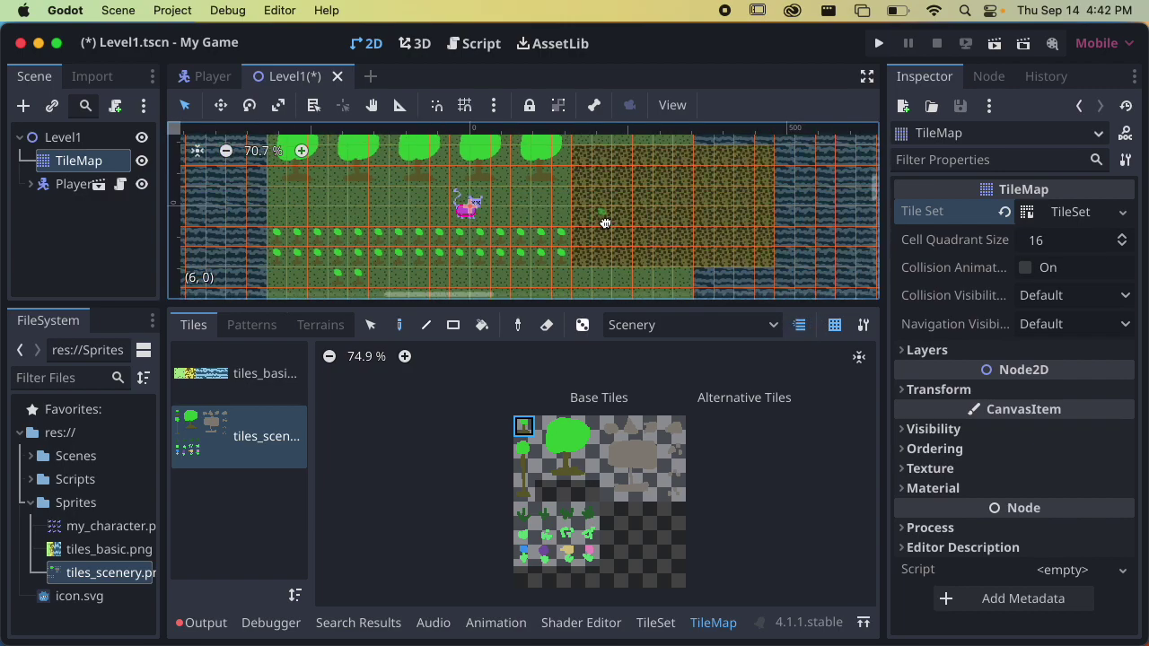
Step: Enlarge the level view, select the four single-cell rock tiles in the scenery atlas and enable random tile placement
left_click_drag(542, 301, 522, 417)
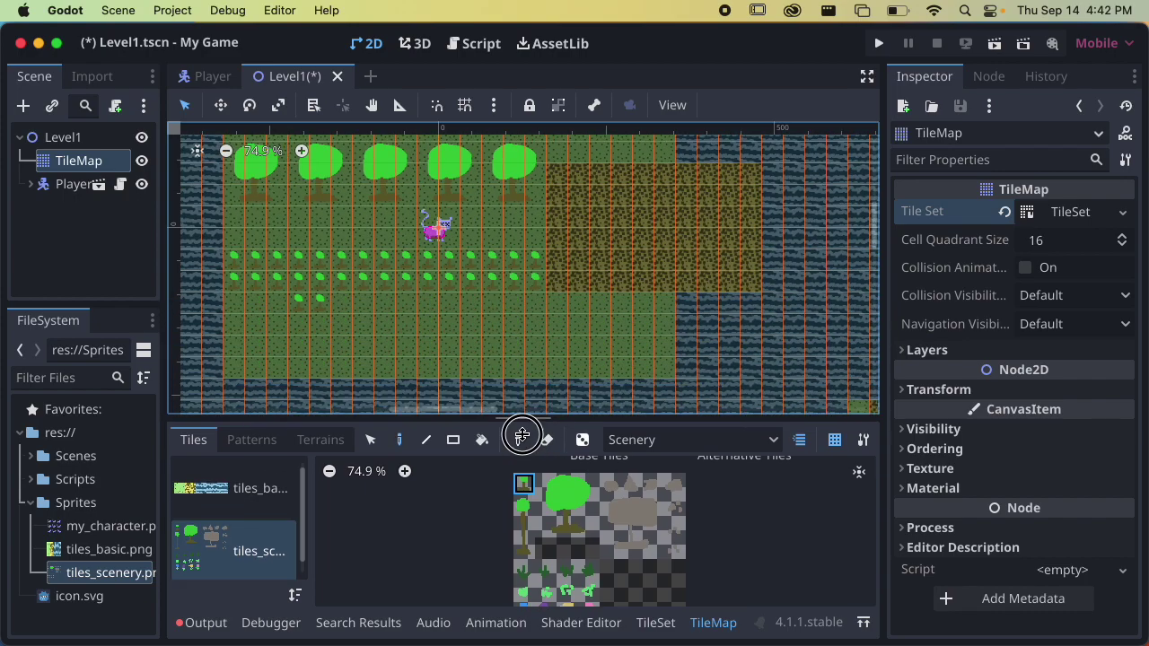
scroll(572, 528, "up", 3)
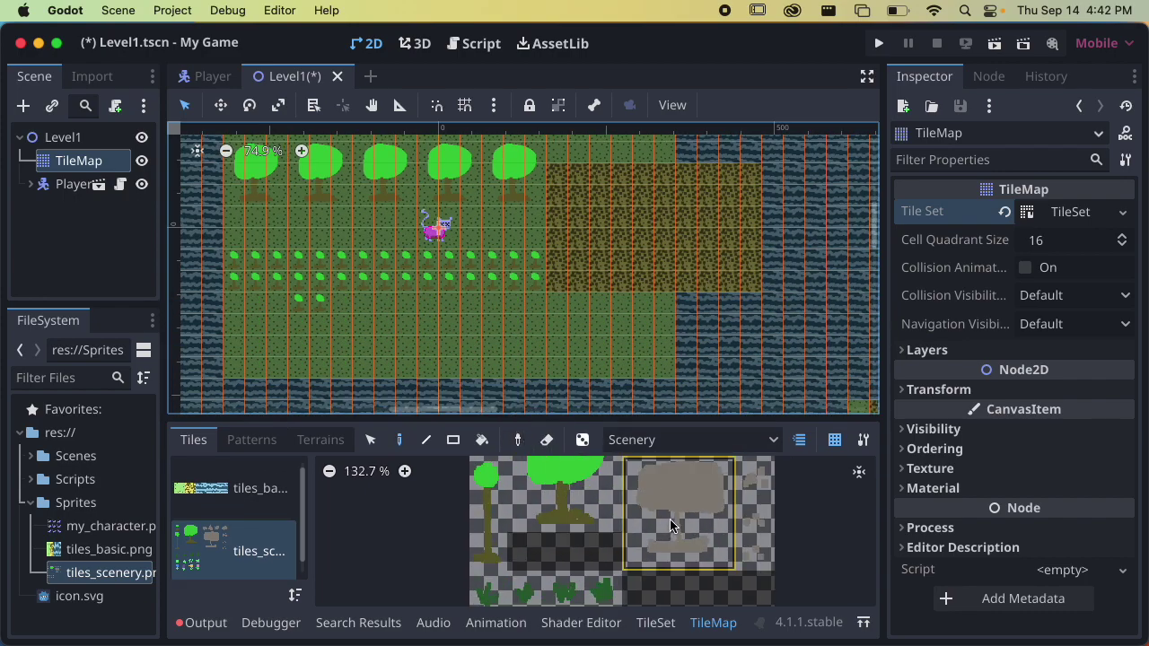
middle_click_drag(769, 513, 658, 532)
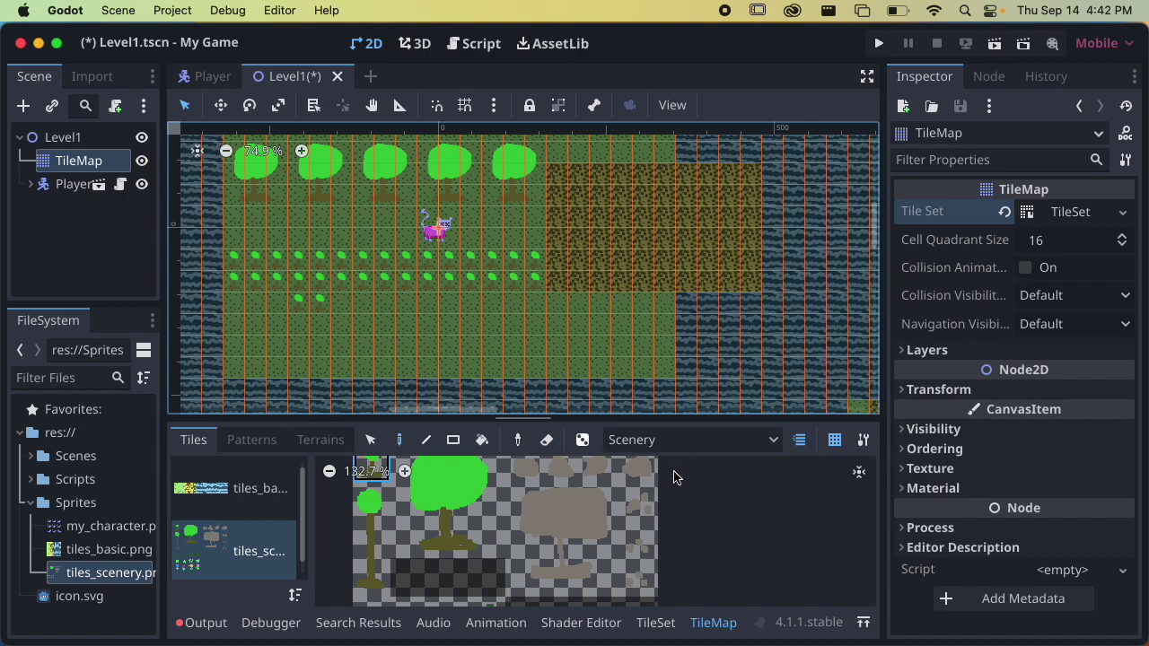
middle_click_drag(538, 478, 532, 519)
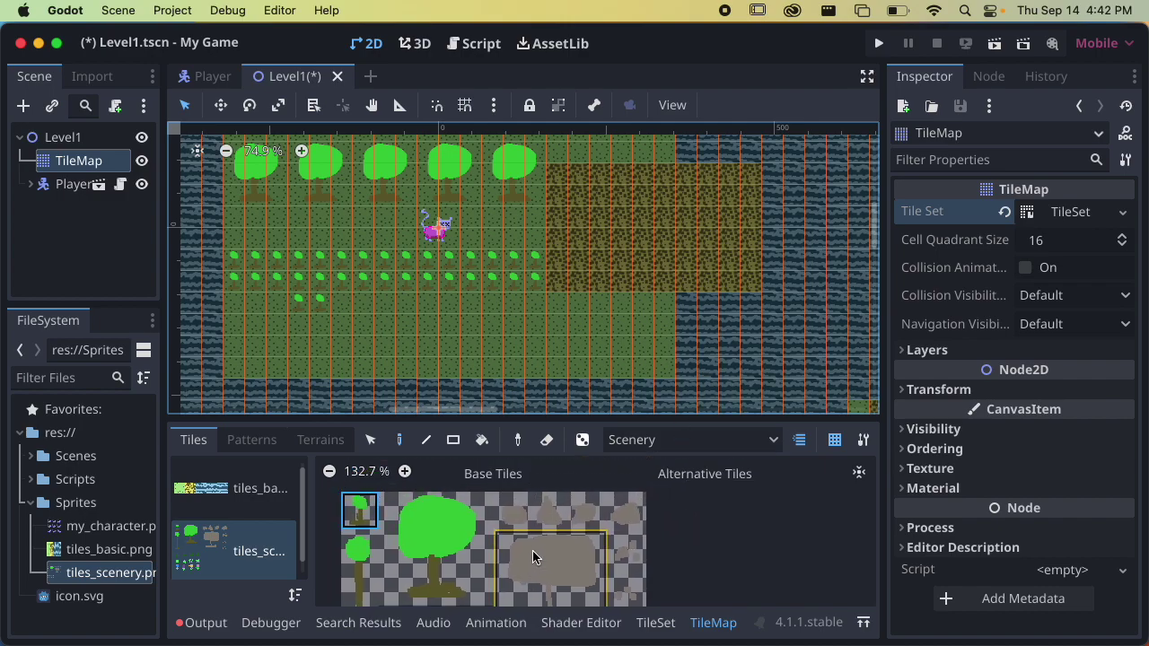
left_click_drag(511, 511, 629, 512)
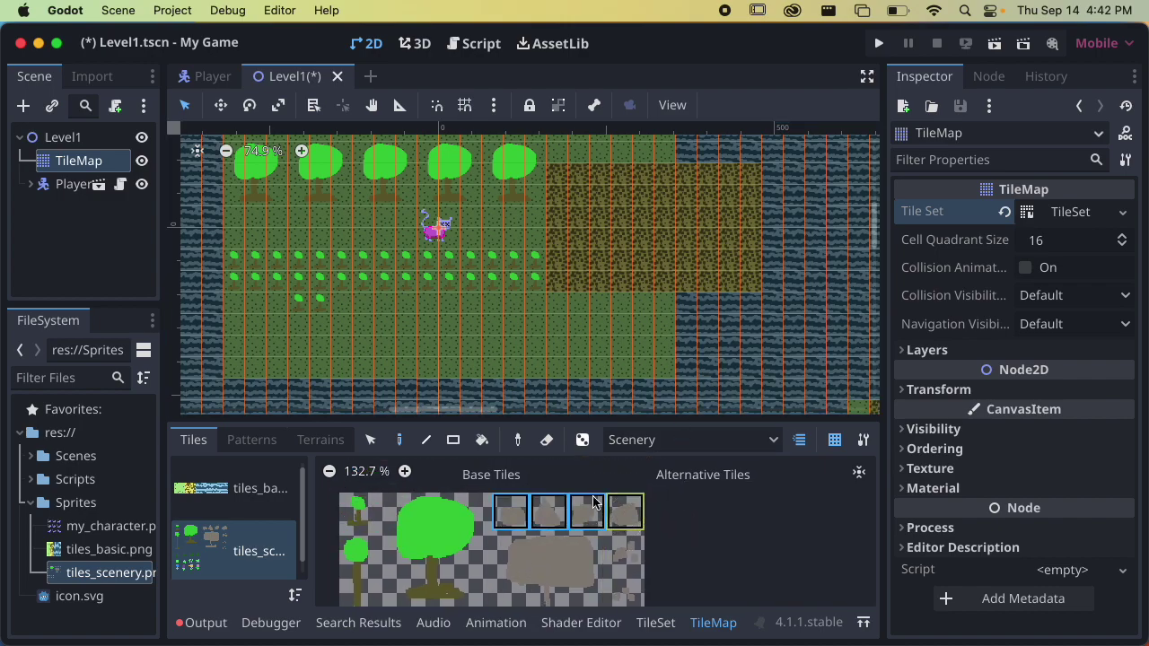
left_click(584, 440)
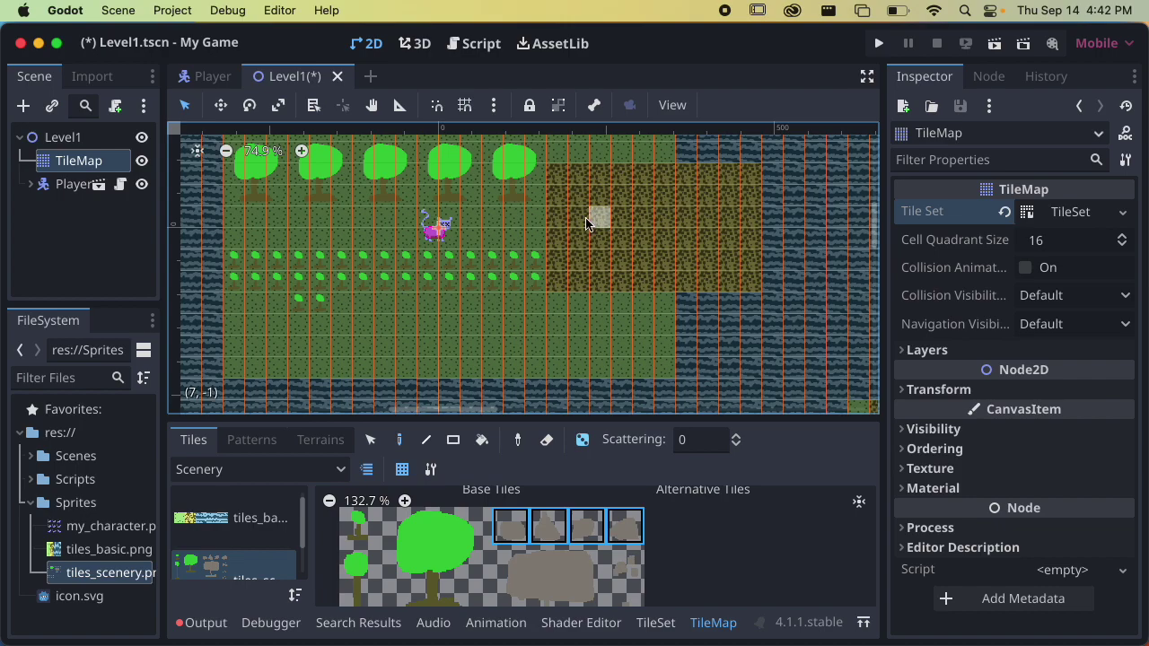
Step: Paint random rocks in groups over the sandy area and across the grass below it
mouse_move(586, 223)
left_mouse_down()
mouse_move(616, 243)
mouse_move(611, 260)
left_mouse_up()
left_click(700, 199)
left_click(744, 227)
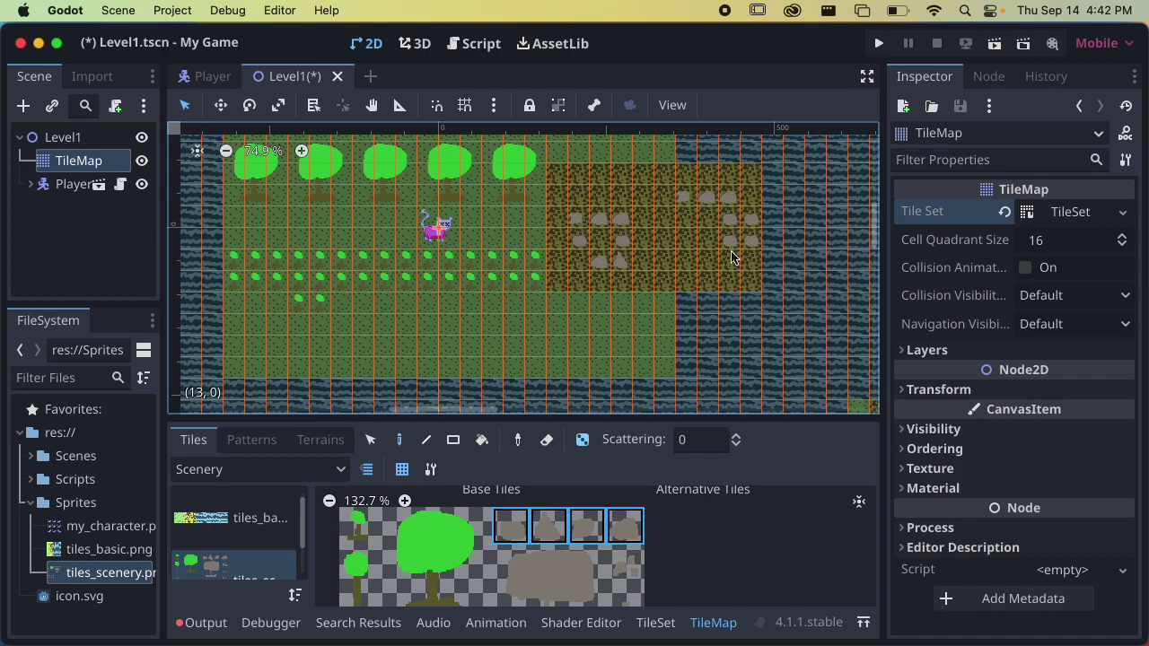
left_click(621, 325)
left_click(526, 320)
left_click(435, 346)
Step: Select the pebble tiles below the fourth rock and paint them randomly along the bottom row of the grass
scroll(606, 523, "down", 3)
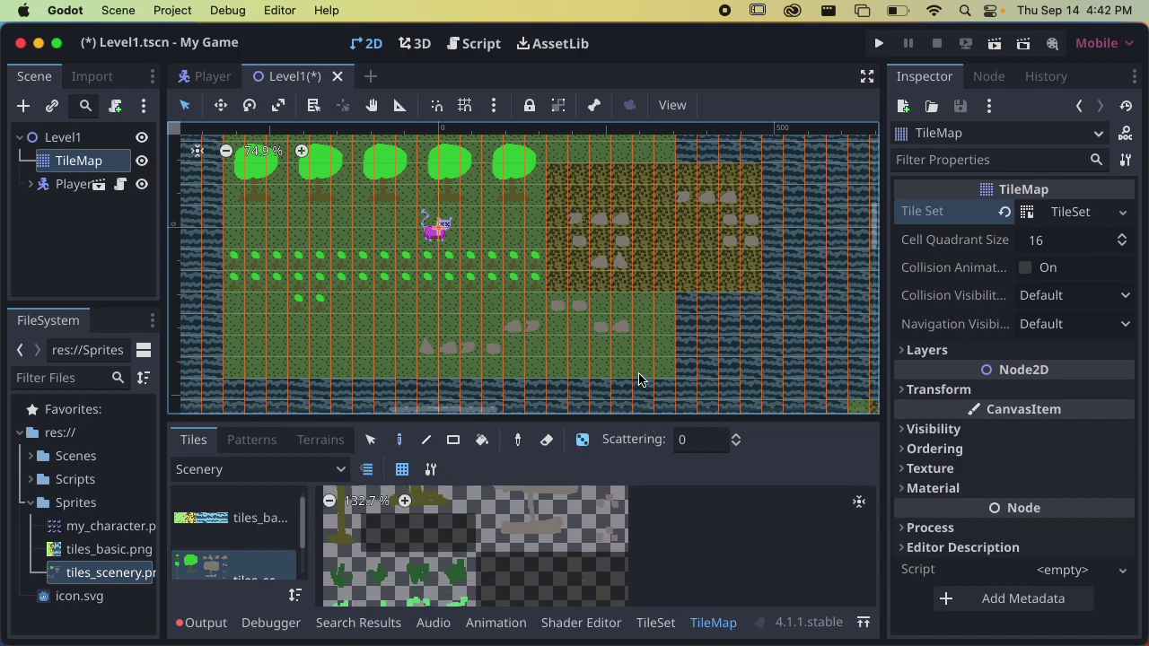
scroll(633, 530, "up", 1)
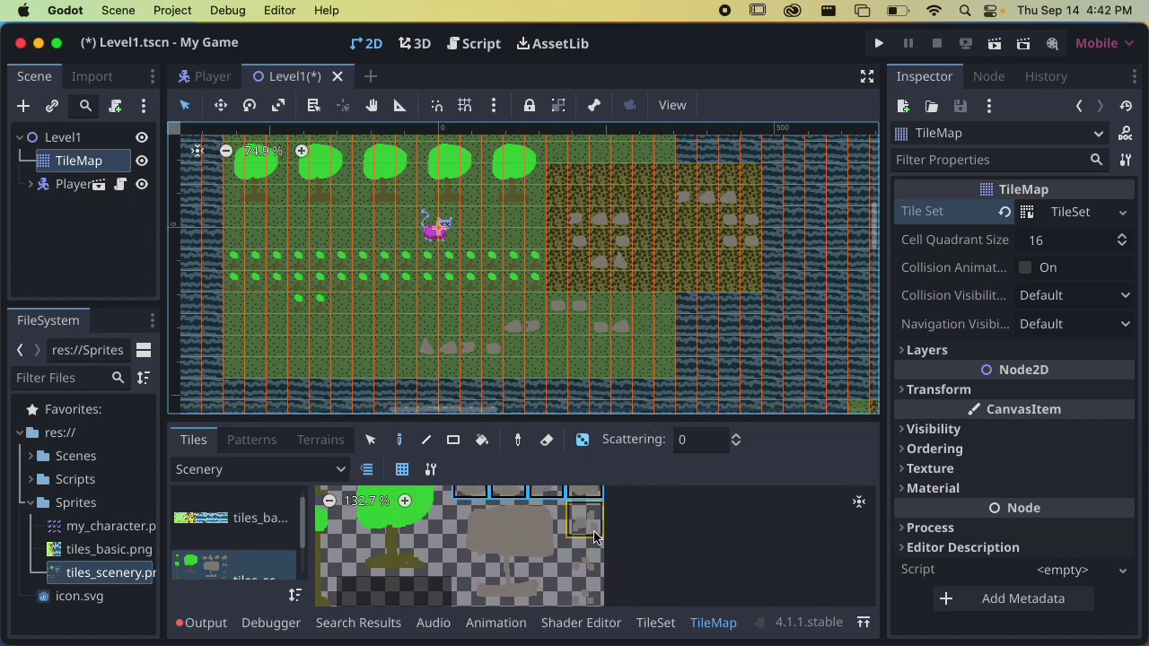
left_click_drag(594, 531, 590, 569)
scroll(651, 557, "down", 2)
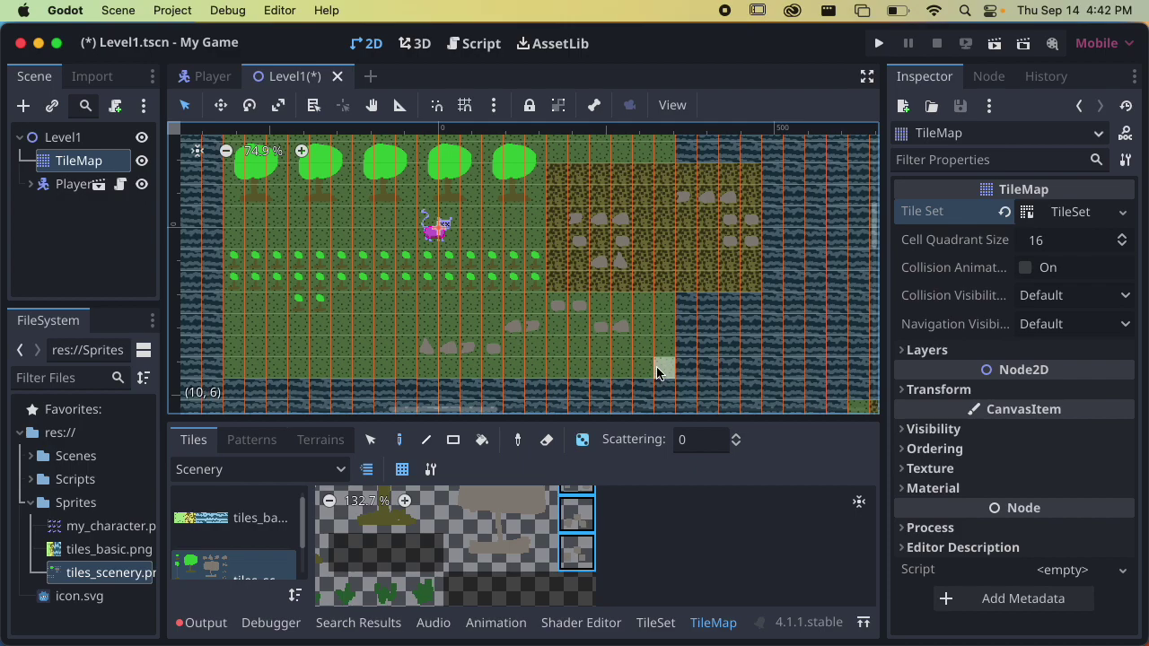
mouse_move(658, 373)
left_mouse_down()
mouse_move(529, 381)
mouse_move(228, 380)
left_mouse_up()
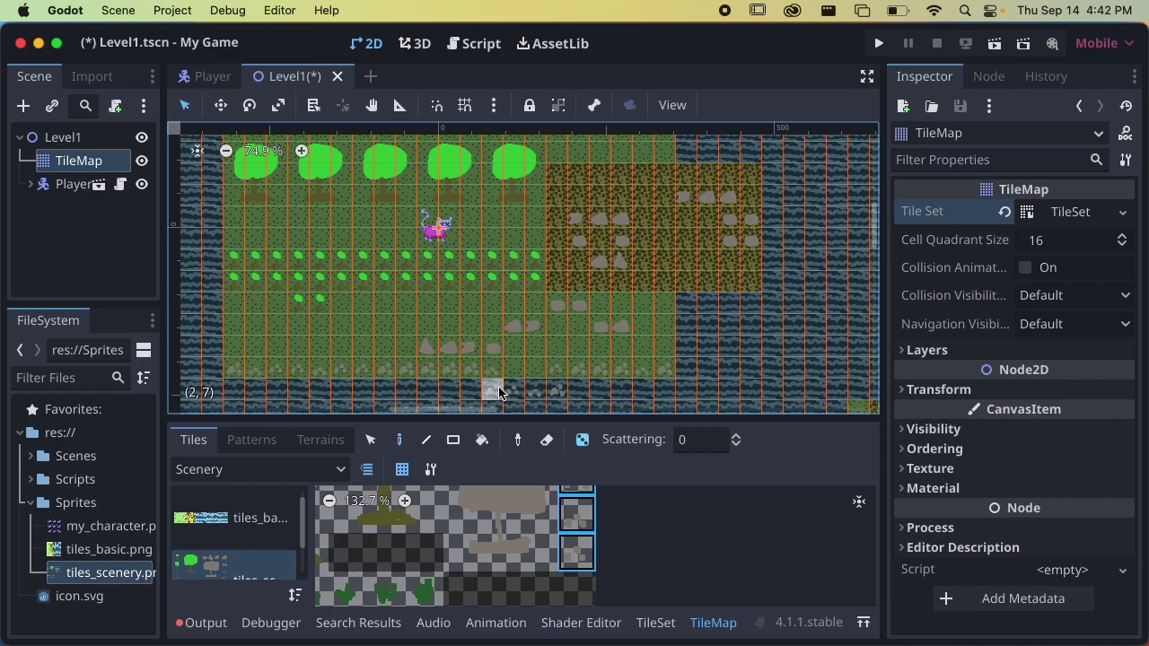
left_click(555, 382)
scroll(564, 364, "down", 2)
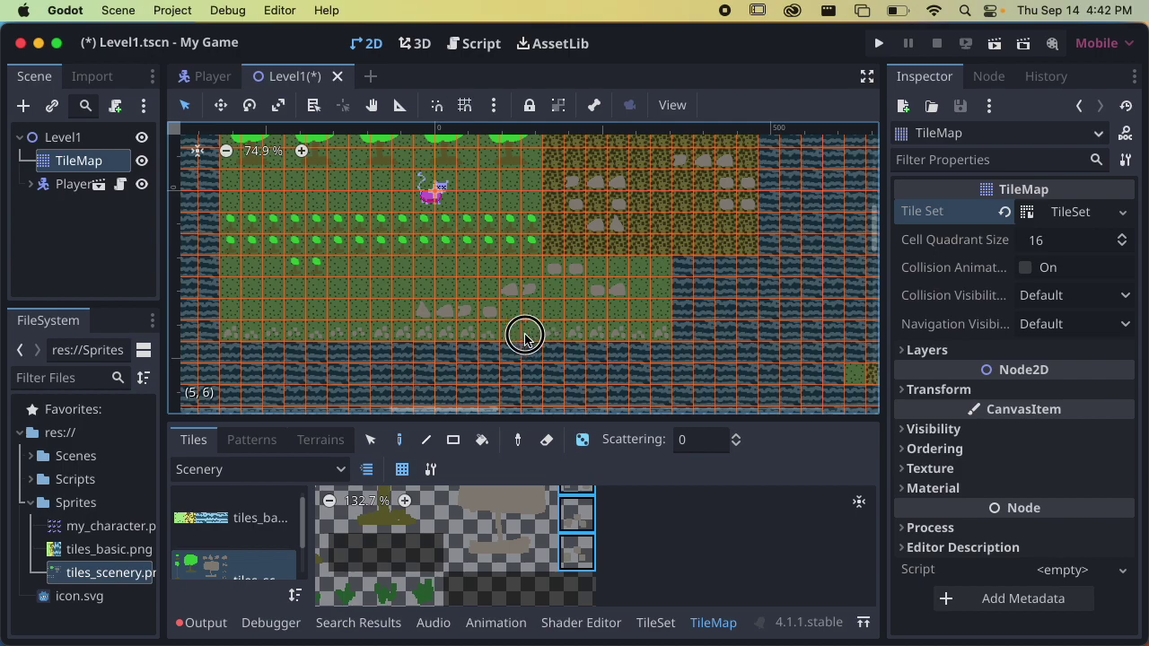
Step: Add a few random pebbles near the grass's lower-left corner and a row along the sandy area's top edge
scroll(526, 341, "left", 5)
scroll(365, 290, "up", 3)
scroll(365, 290, "right", 5)
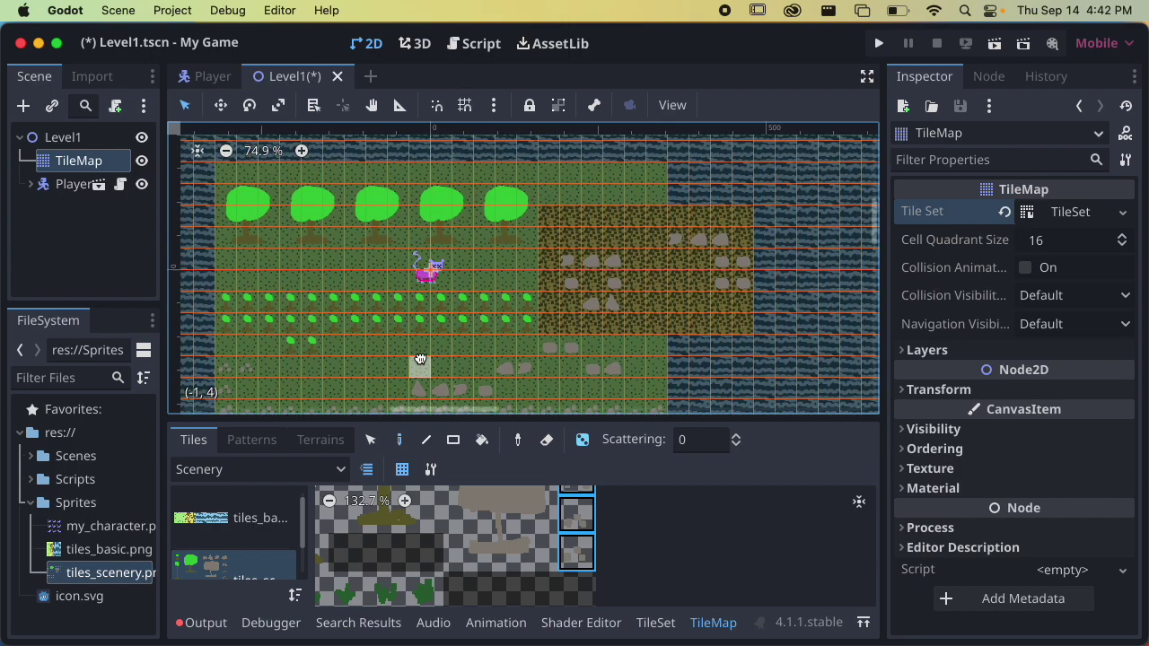
left_click_drag(730, 224, 539, 219)
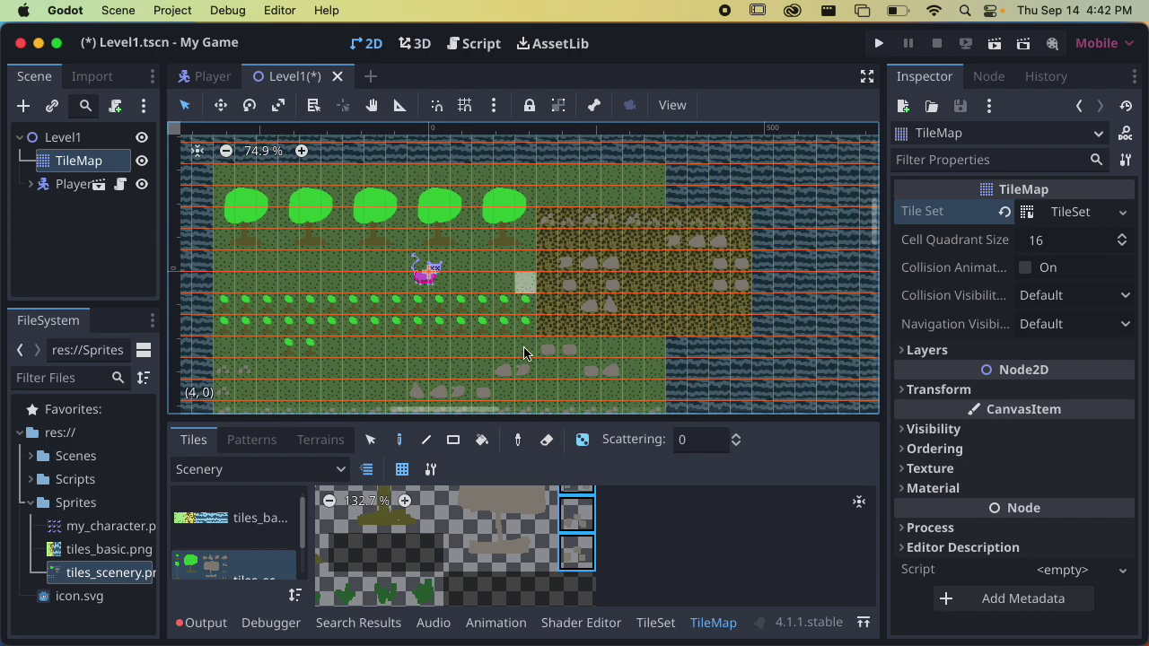
Step: Select the four flower tiles and paint two rows of random flowers on the grass to the player's left
scroll(616, 534, "down", 3)
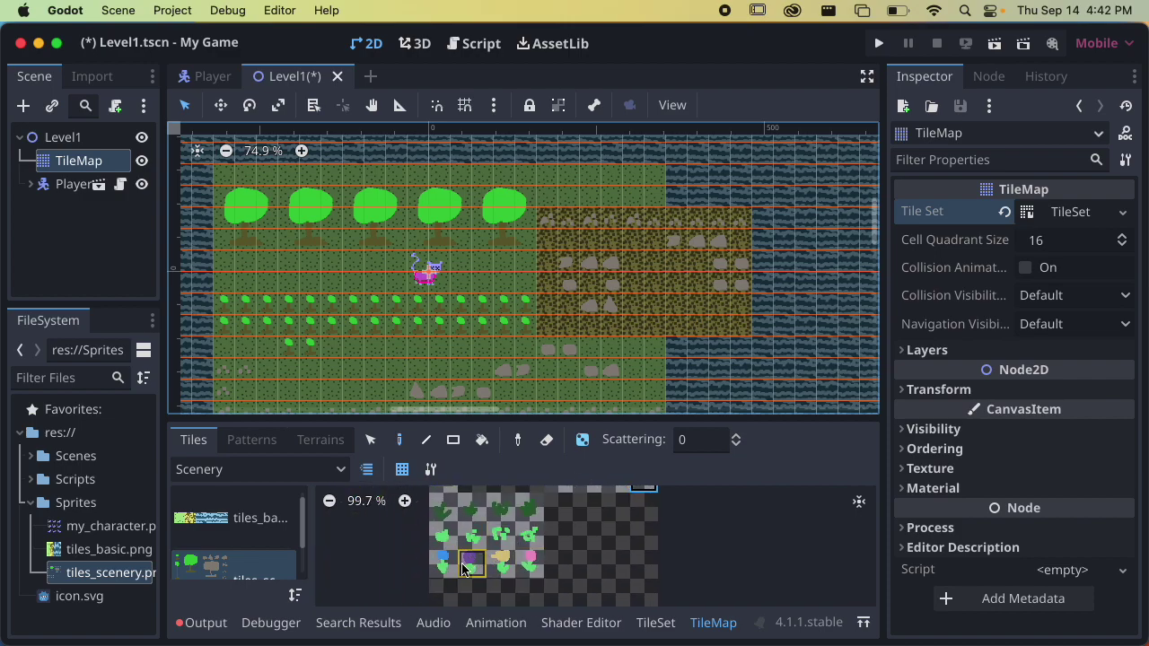
left_click_drag(442, 565, 532, 564)
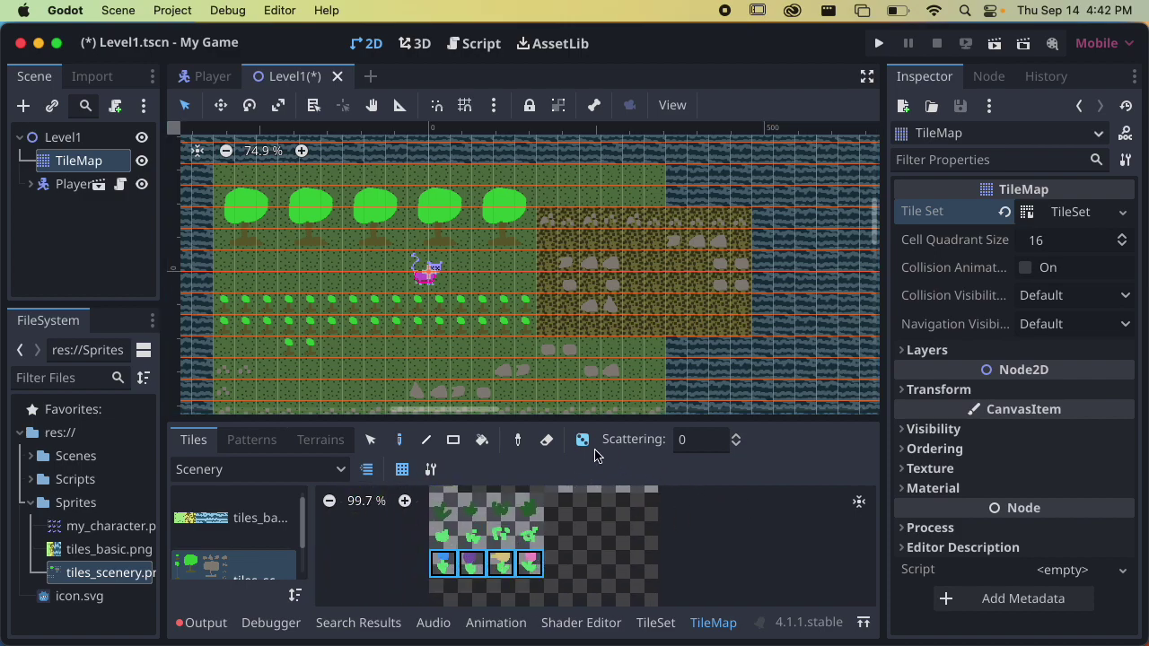
mouse_move(223, 260)
left_mouse_down()
mouse_move(382, 277)
mouse_move(218, 281)
left_mouse_up()
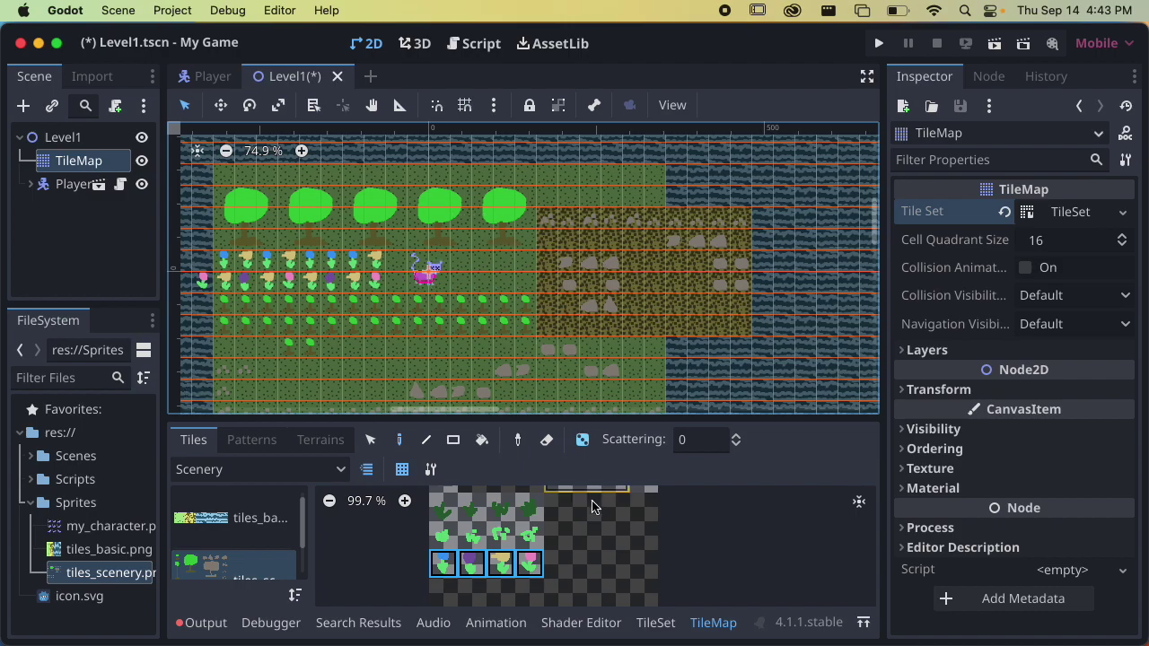
Step: Pick the tall thin tree tile from the scenery atlas
scroll(595, 512, "up", 2)
scroll(592, 505, "down", 3)
left_click(458, 527)
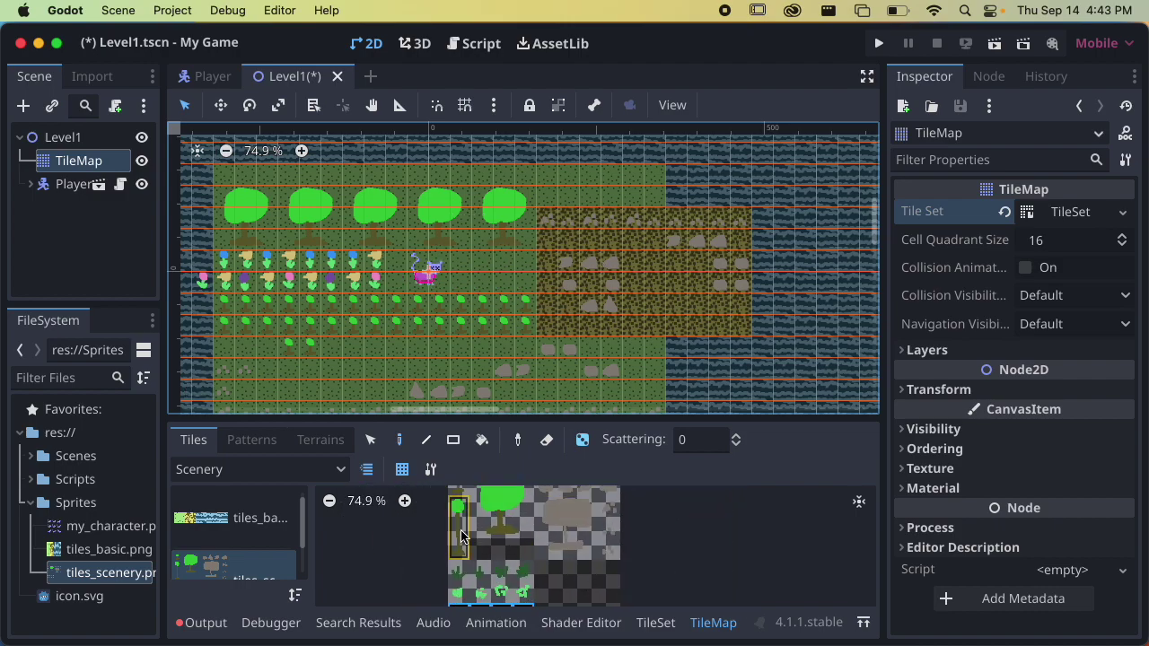
Step: Try painting a row of tall thin trees across the lower grass, and undo it
scroll(613, 377, "down", 3)
left_click_drag(608, 312, 382, 310)
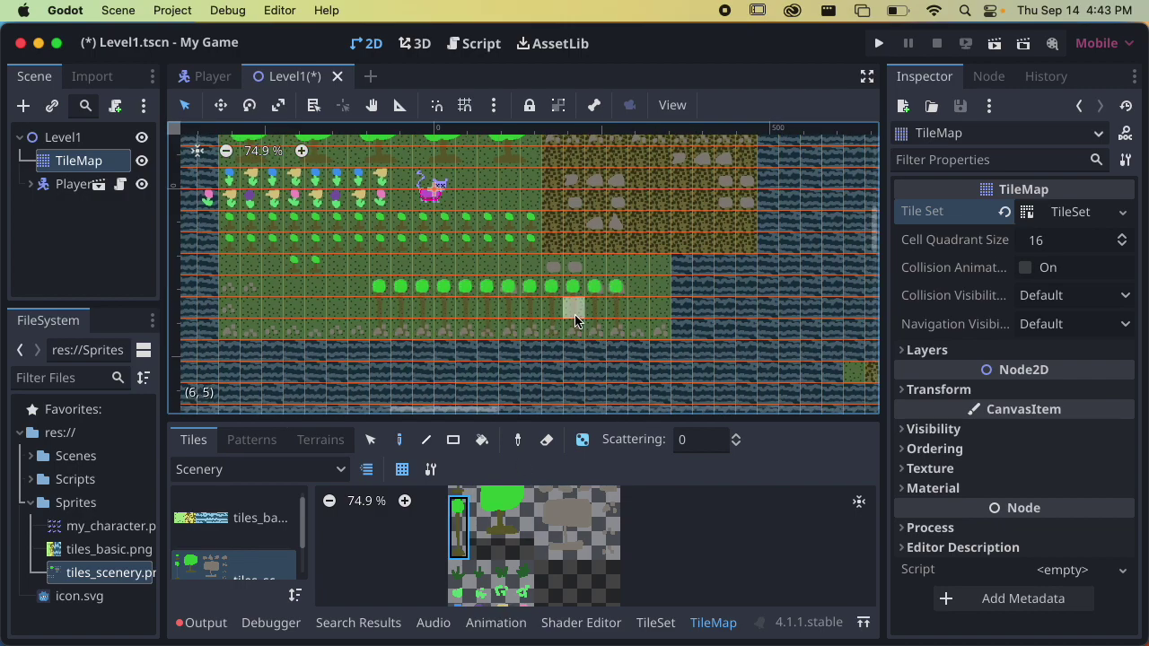
key("super+z")
Step: Paint a row of six tall thin trees on the grass strip above the sandy area and save the scene
scroll(655, 291, "up", 3)
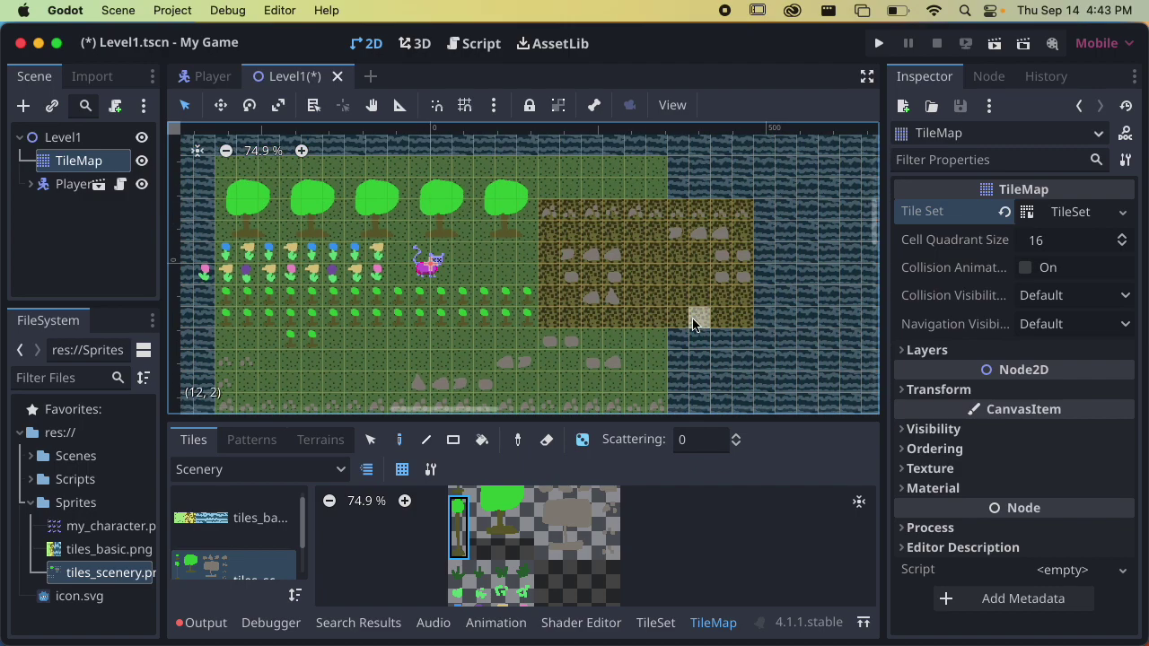
left_click_drag(651, 180, 547, 180)
scroll(560, 308, "up", 4)
key("super+s")
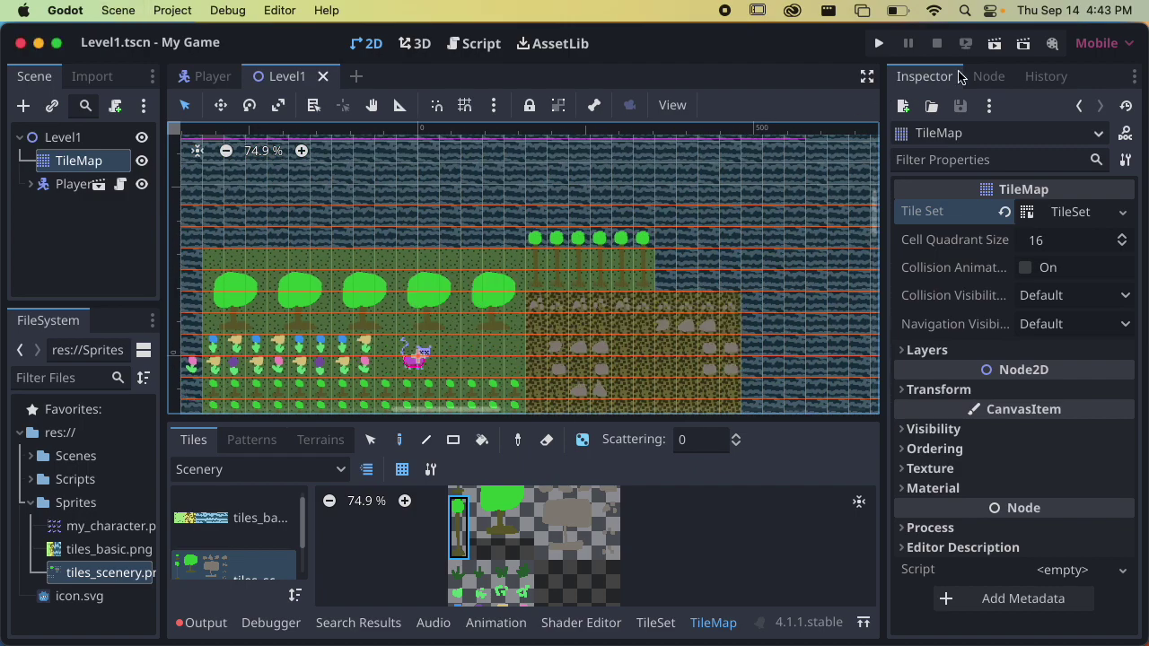
Step: Run the current scene and walk the cat up and down around the big trees to check their collisions and overlap
left_click(994, 46)
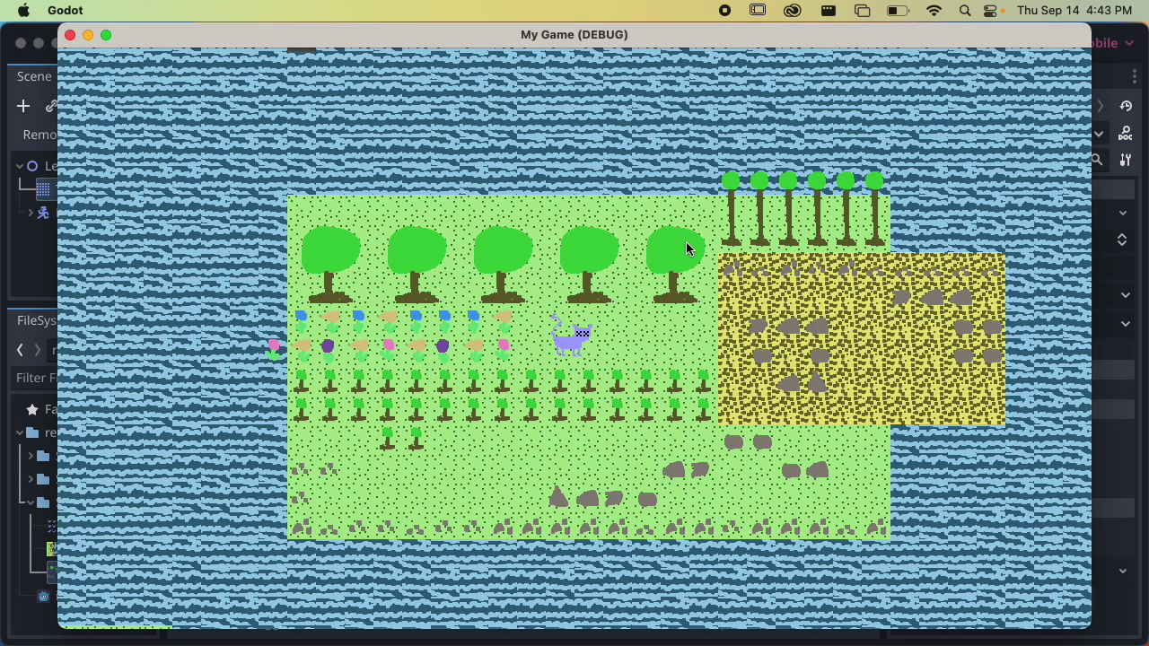
key("Up")
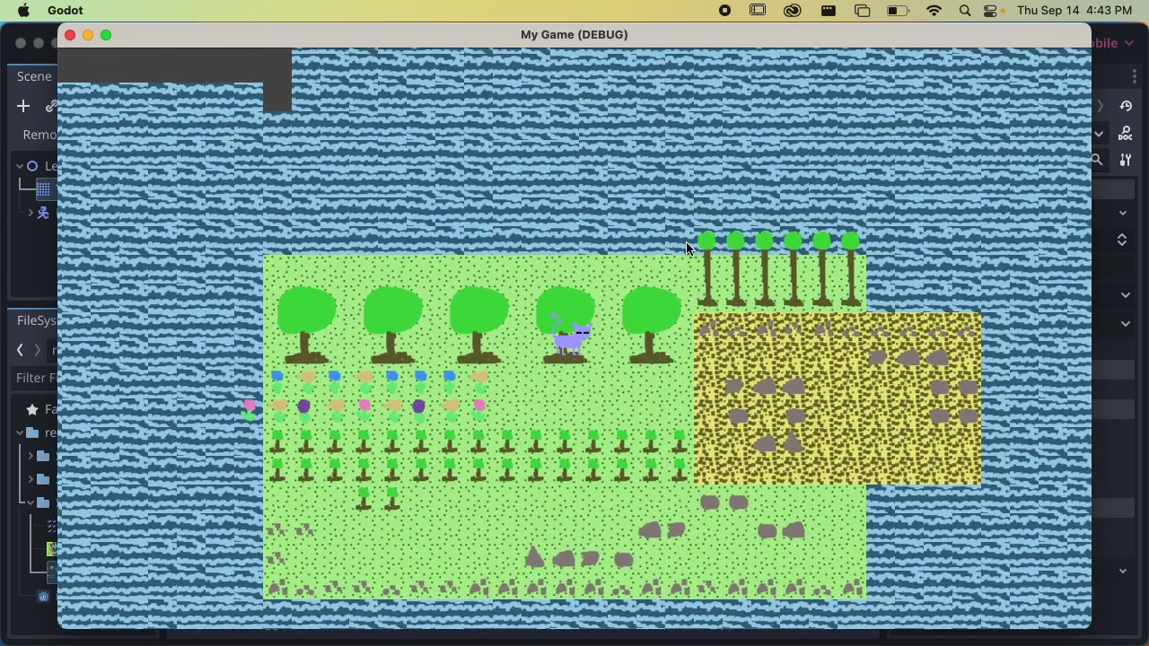
key("Up")
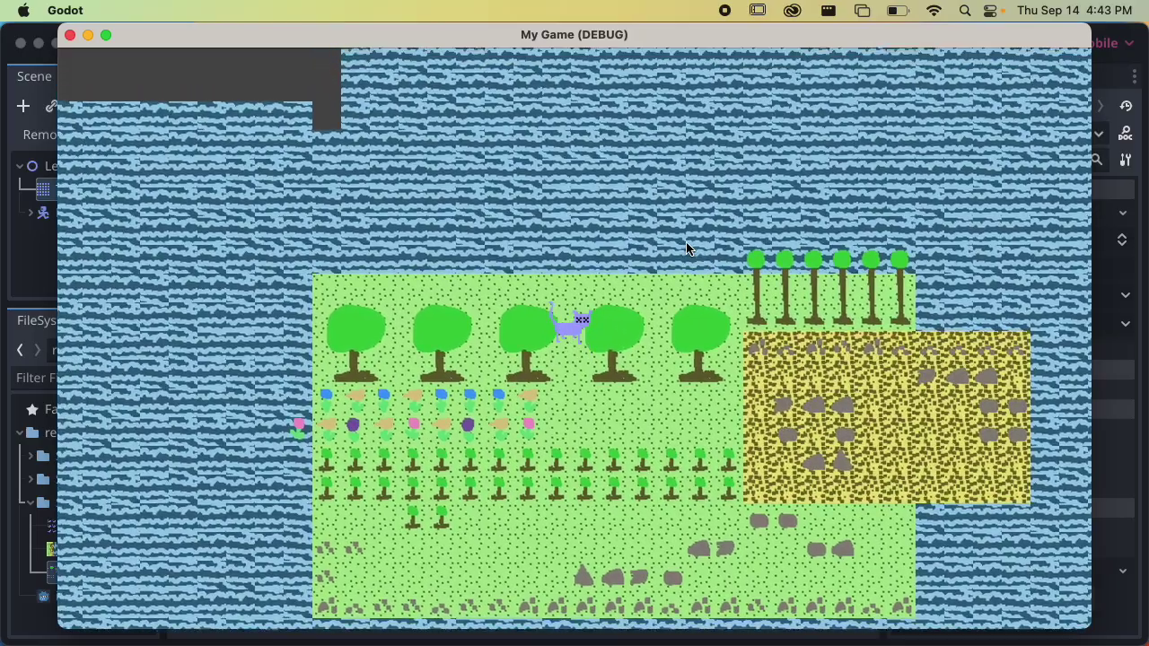
key("Down")
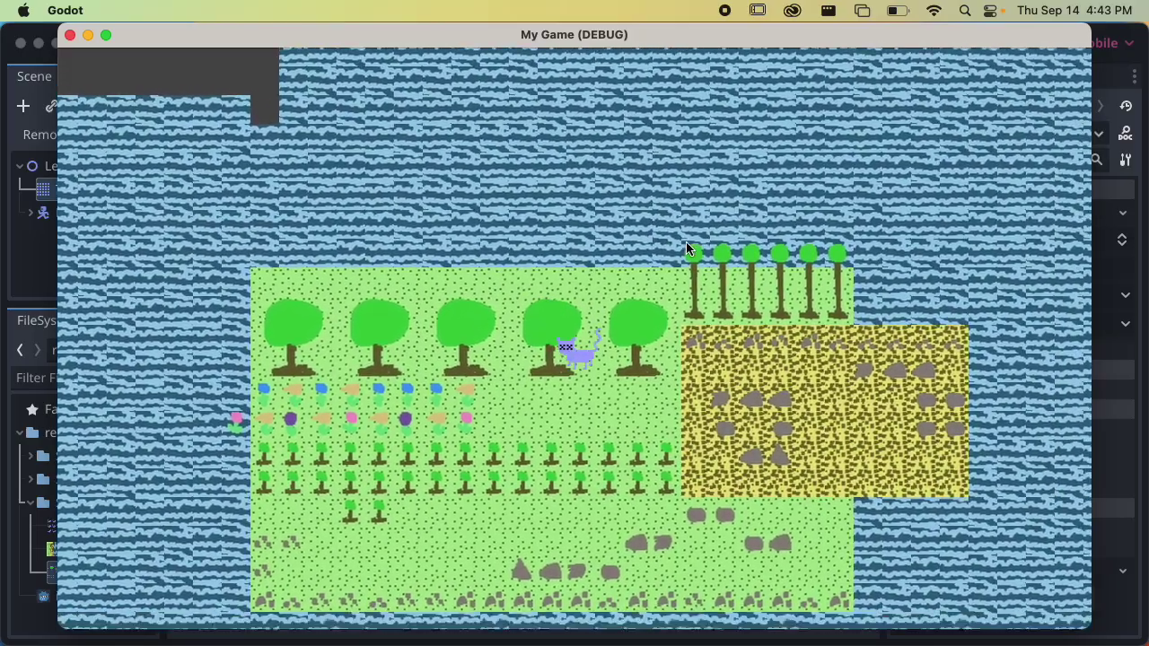
key("Left")
key("Up")
key("Right")
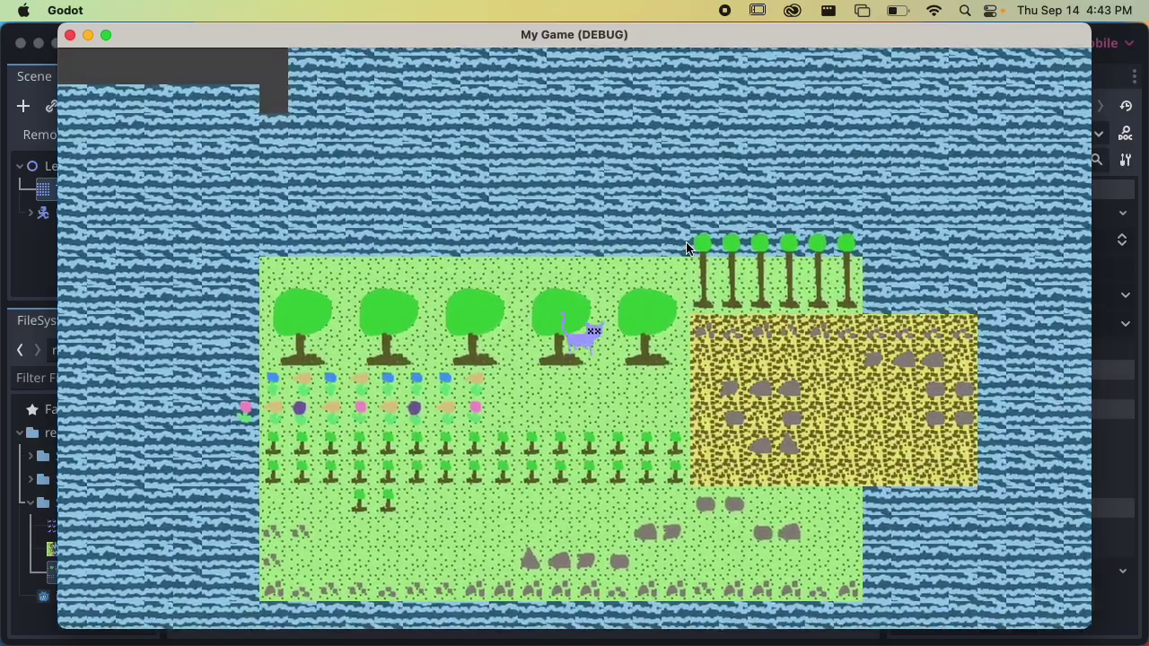
key("Down")
key("Right")
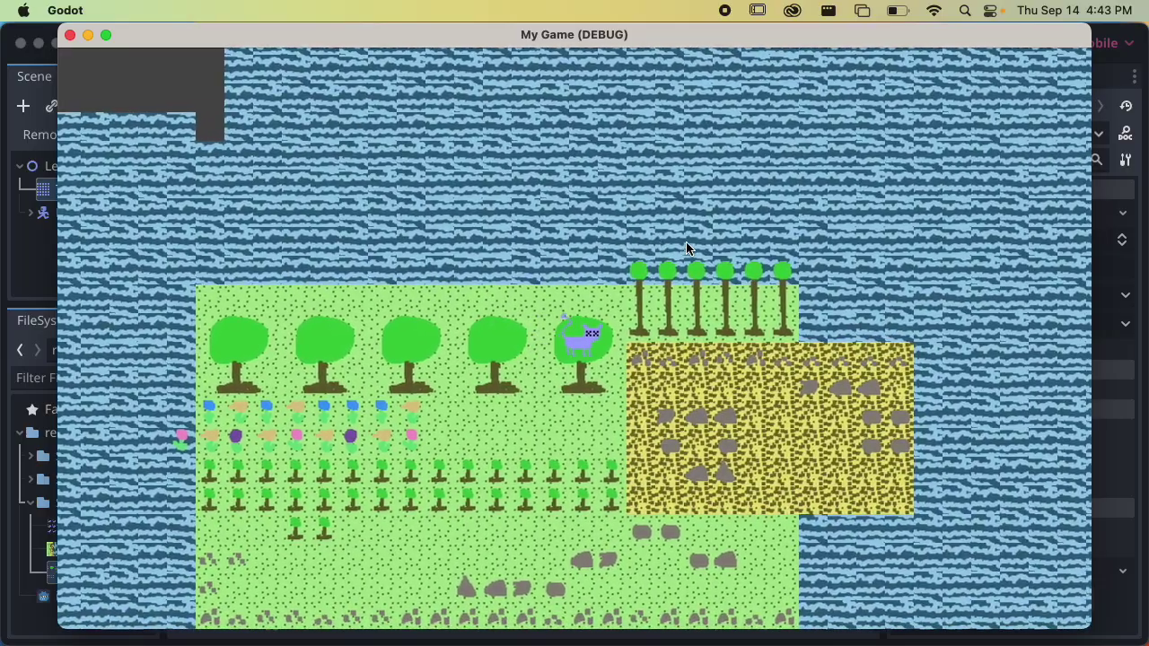
Step: Walk the cat along the top of the sandy area and down past the rocks, and close the running game
key("Right")
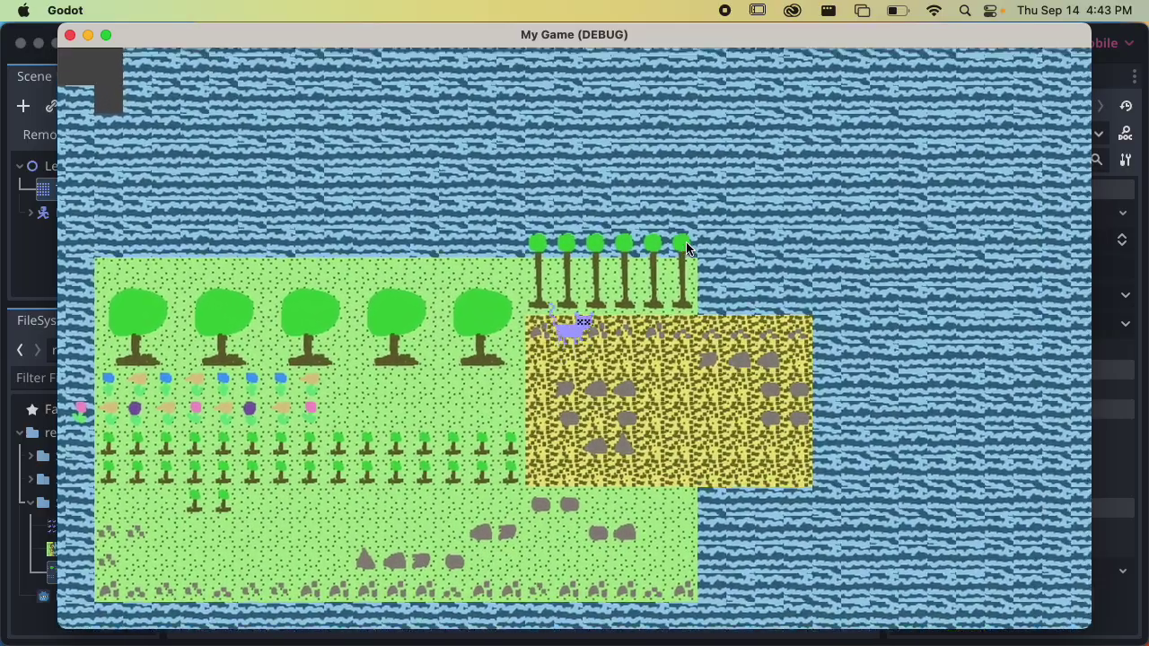
key("Right")
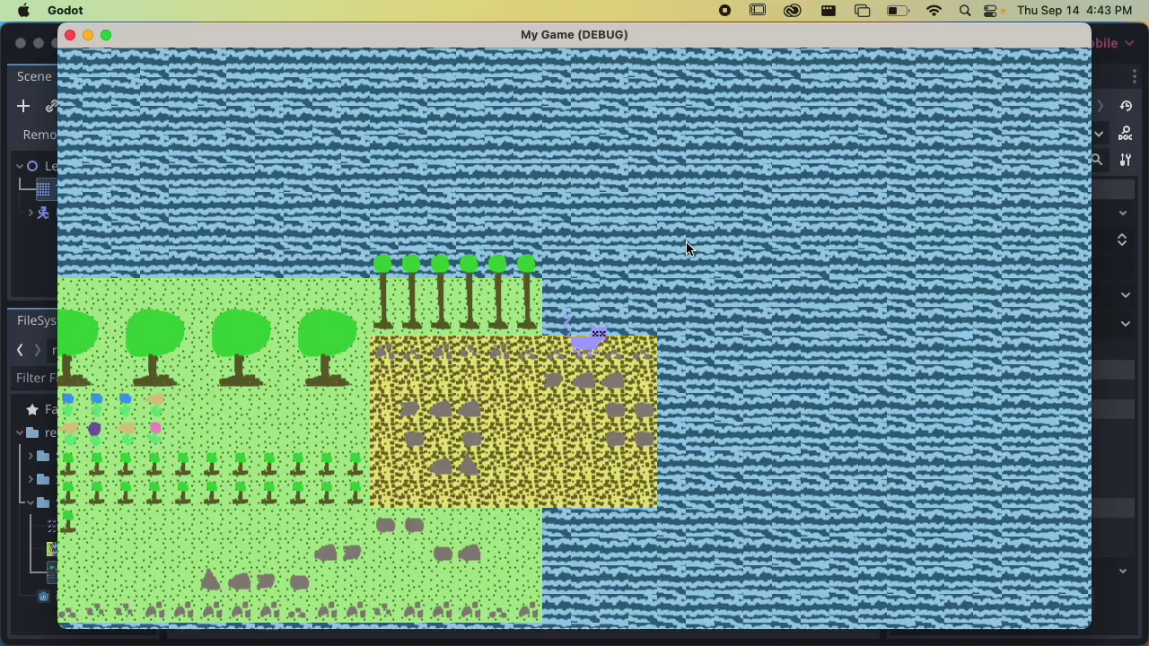
key("Down")
key("Left")
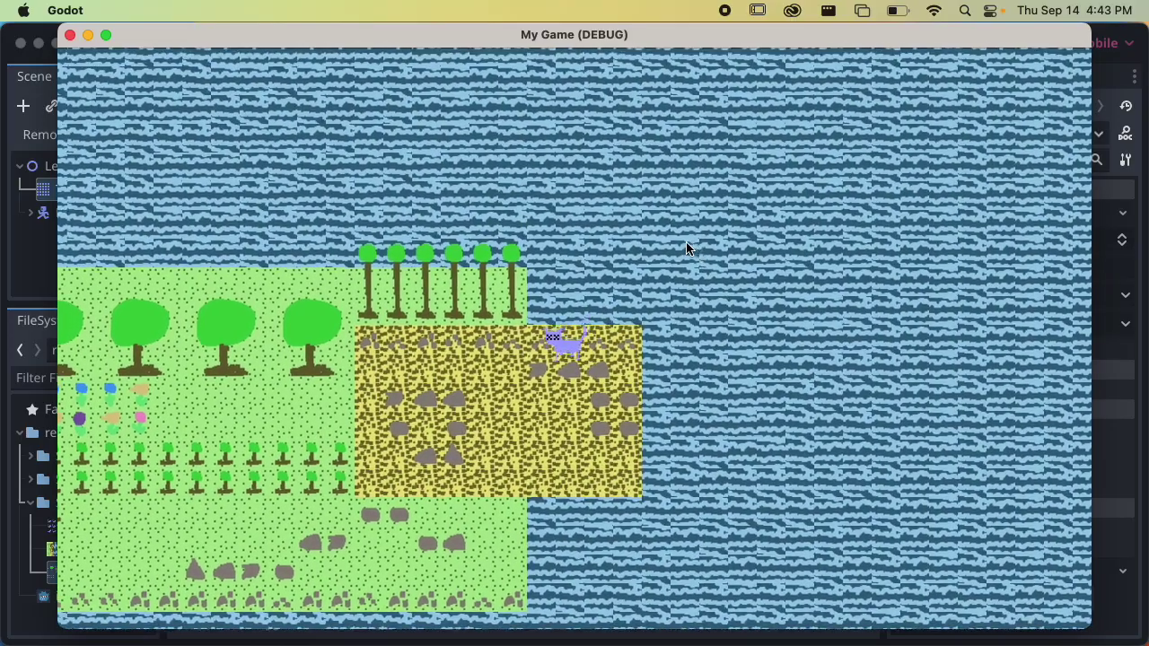
key("Left")
key("Down")
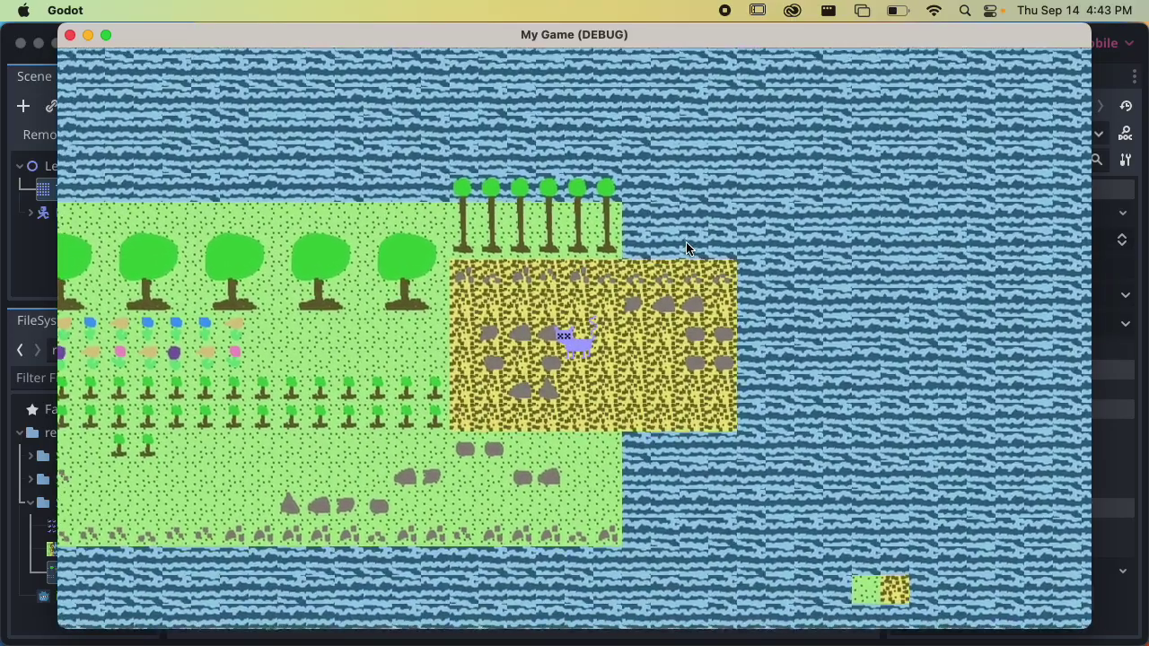
key("Down")
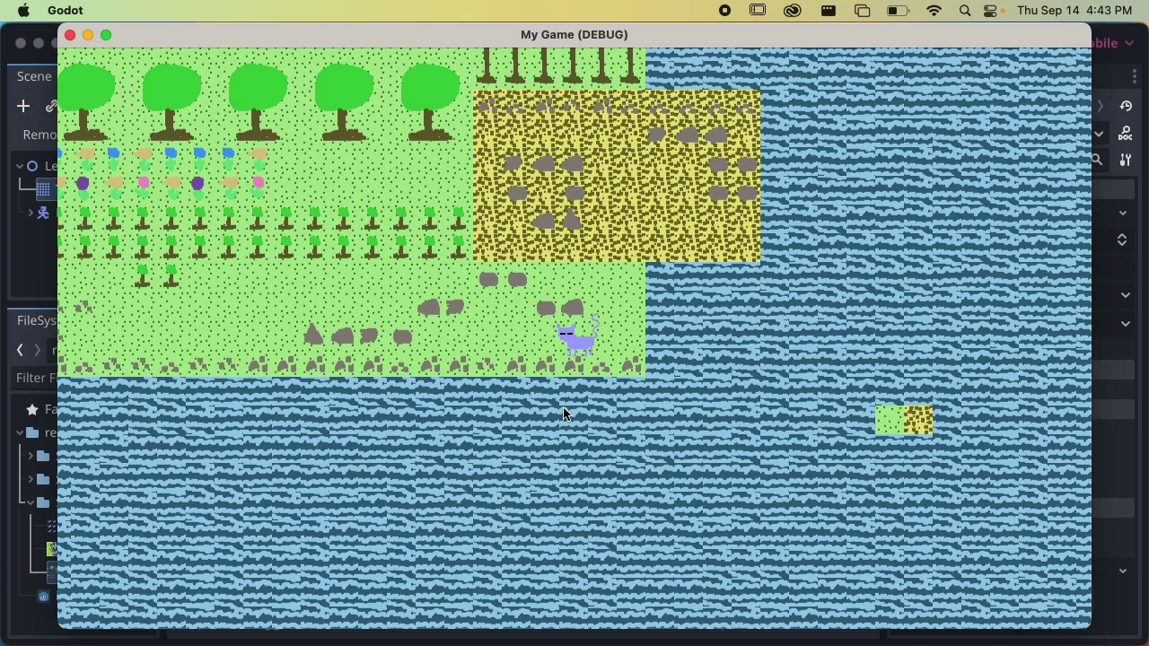
left_click(70, 34)
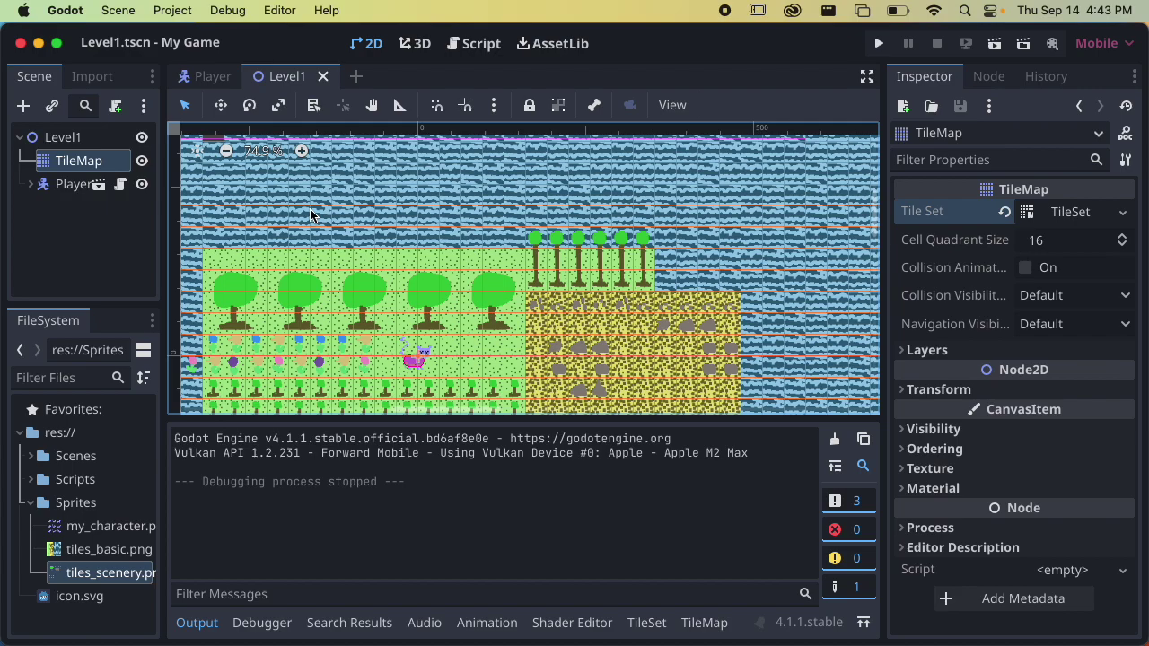
Step: Run the scene again and walk the cat behind and in front of the fourth big tree to examine the drawing order
scroll(533, 305, "left", 3)
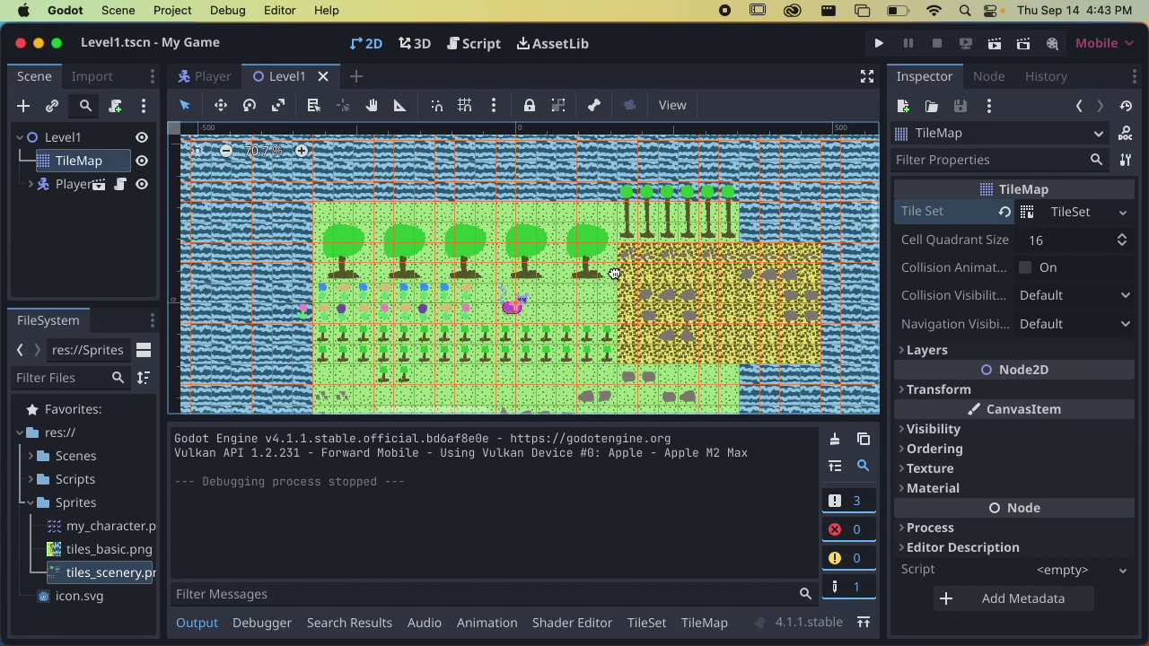
scroll(607, 278, "up", 2)
left_click(994, 43)
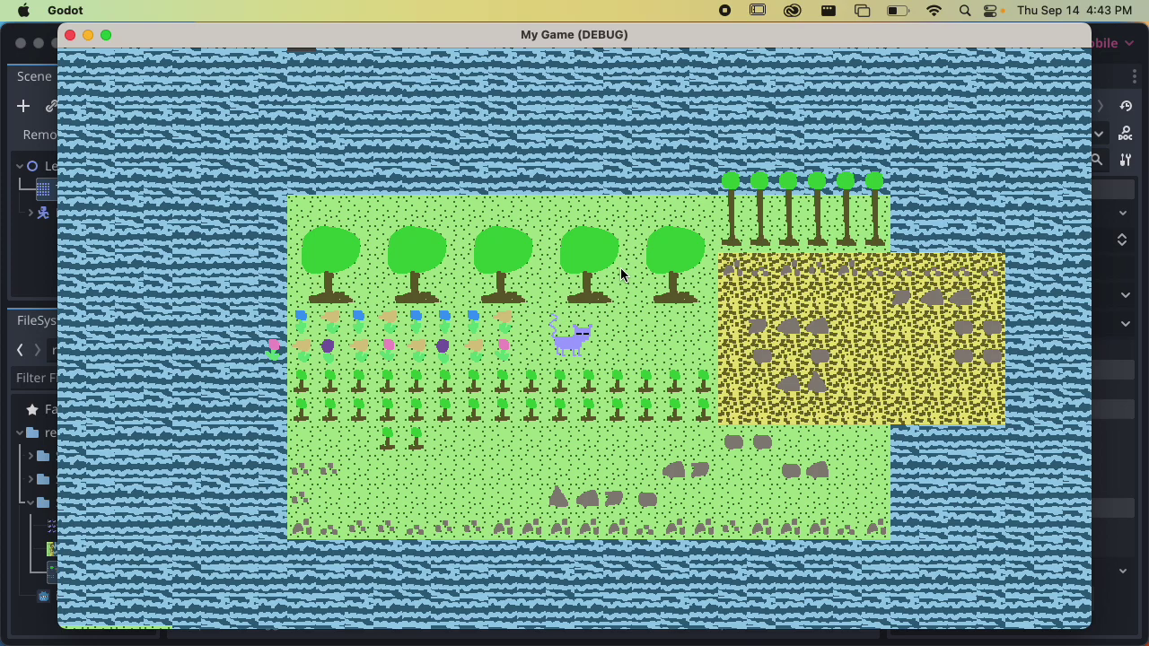
key("Up")
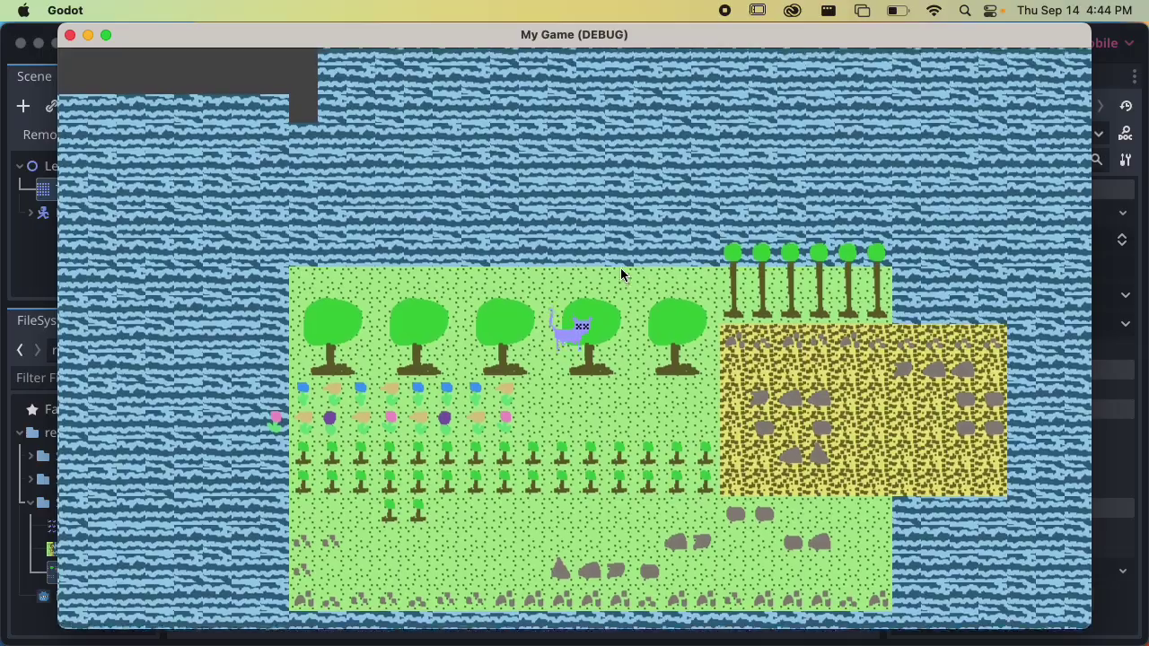
key("Down")
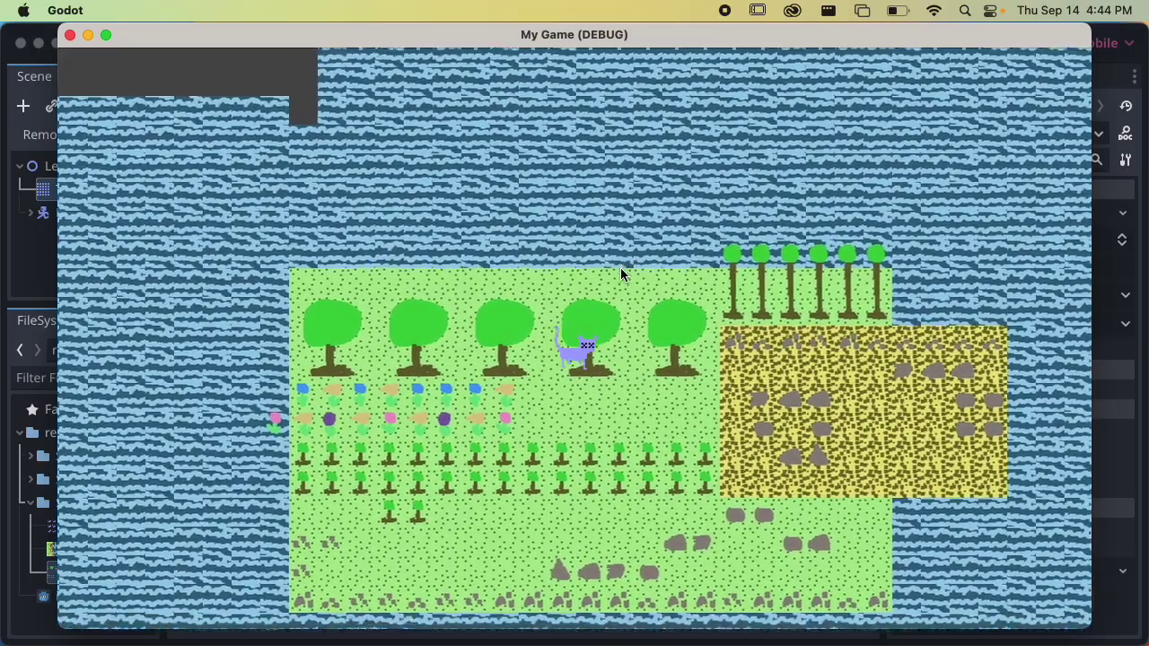
key("Up")
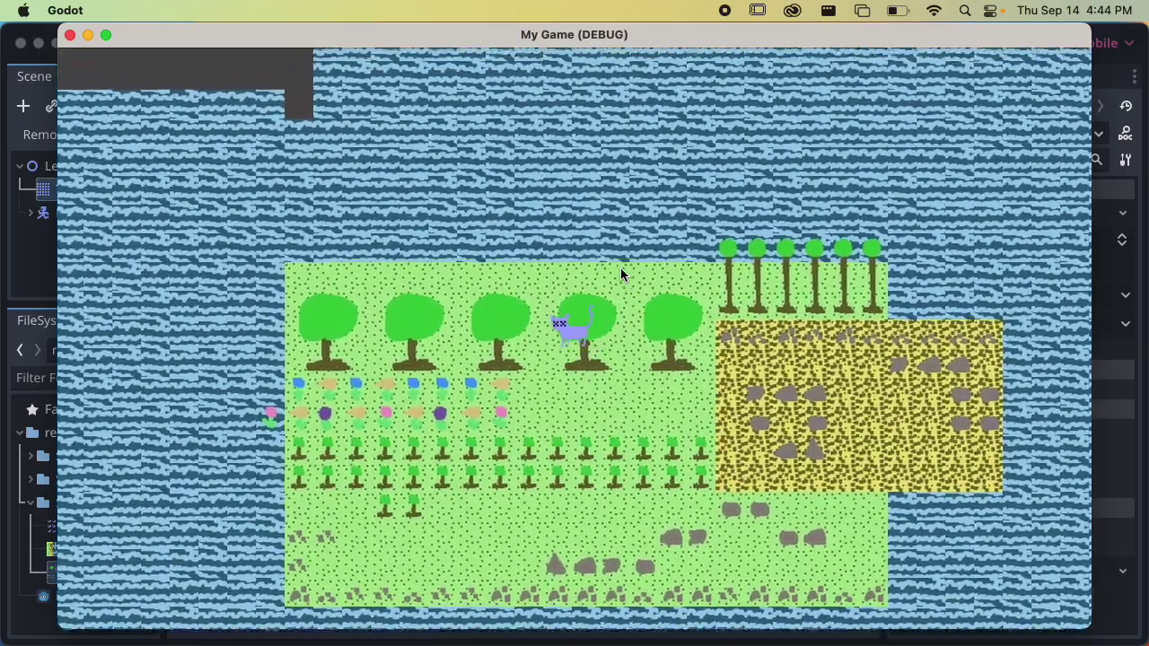
Step: Walk the cat over to the tall thin trees to examine how it overlaps them, and stop the game
key("Up")
key("Right")
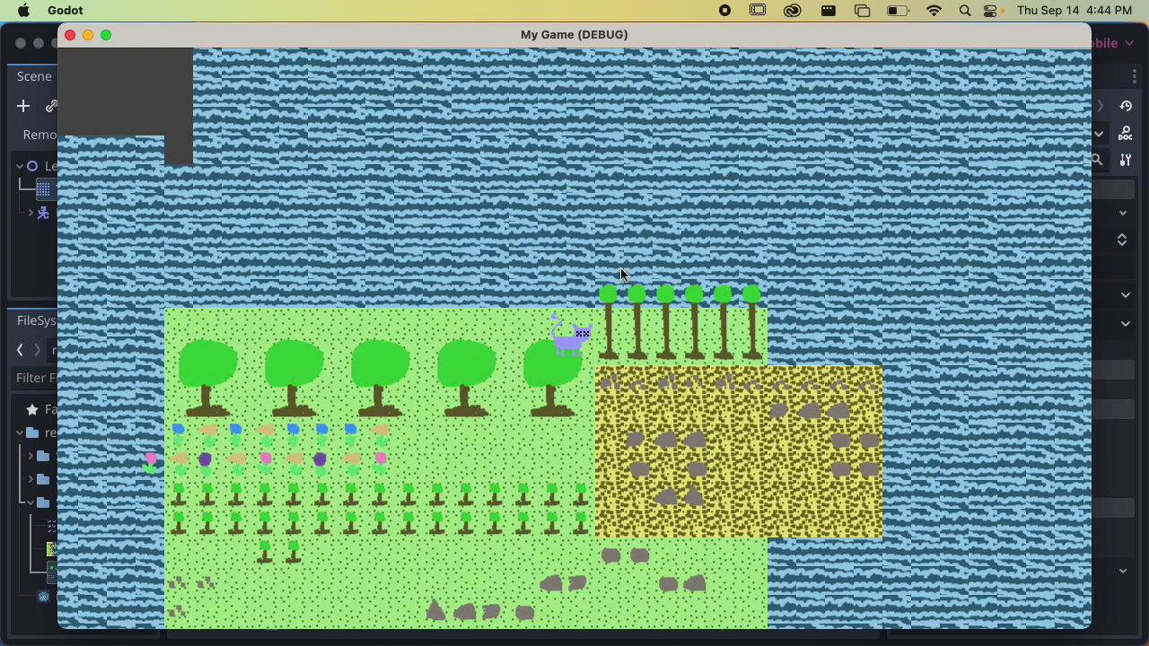
key("Up")
key("Right")
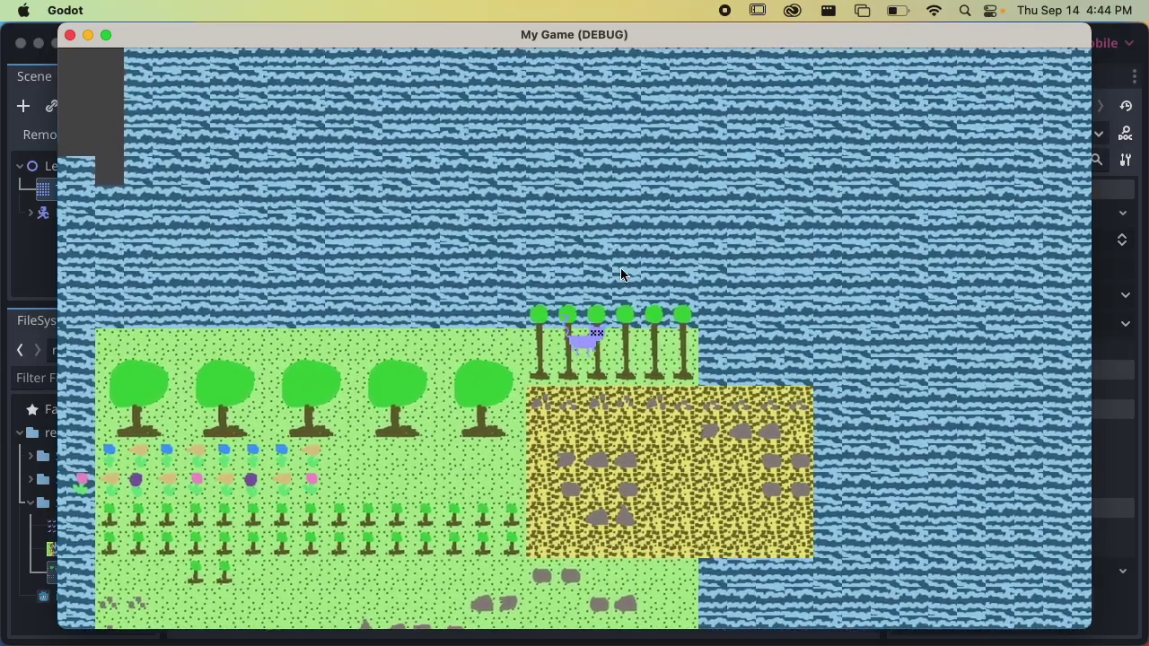
key("Left")
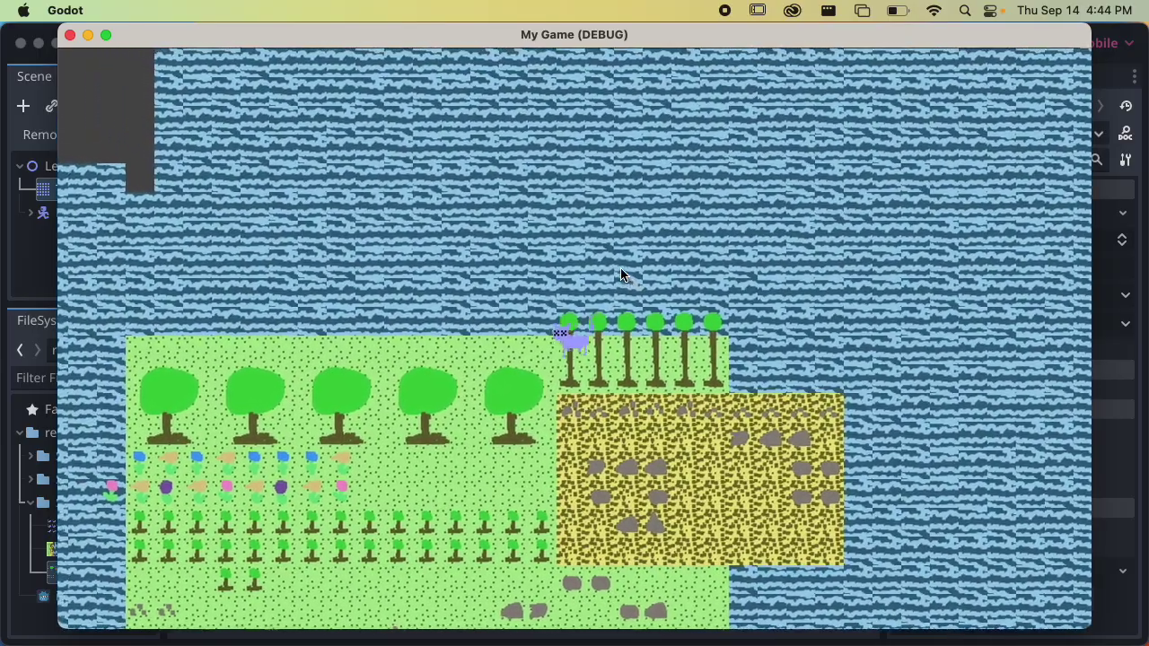
key("Right")
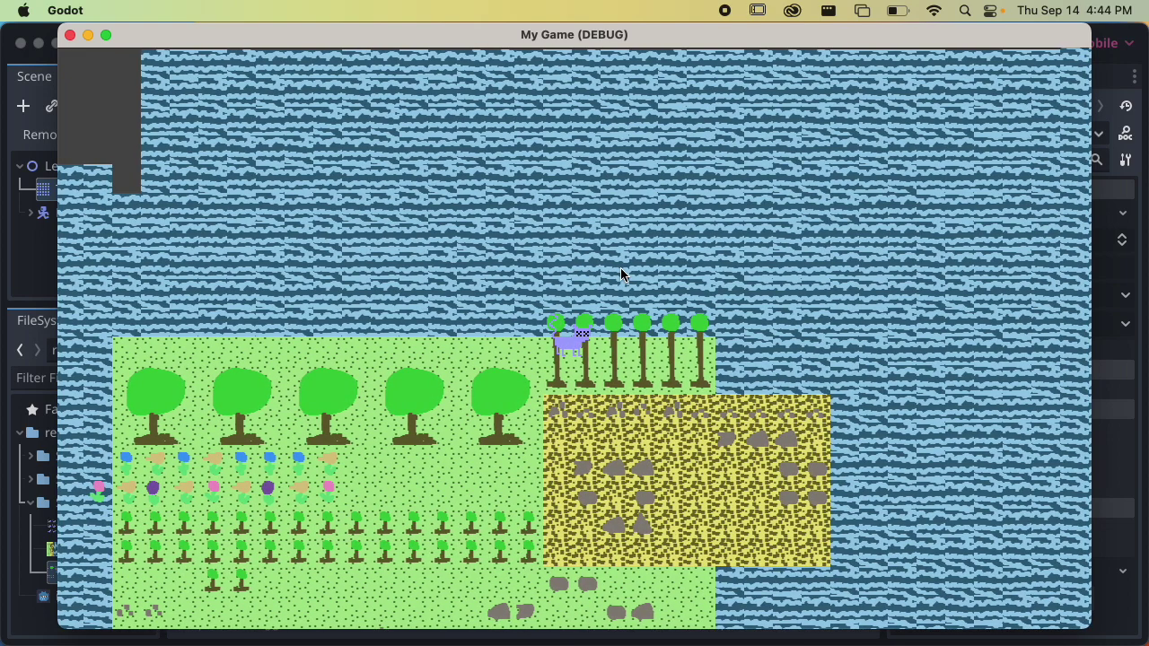
left_click(70, 35)
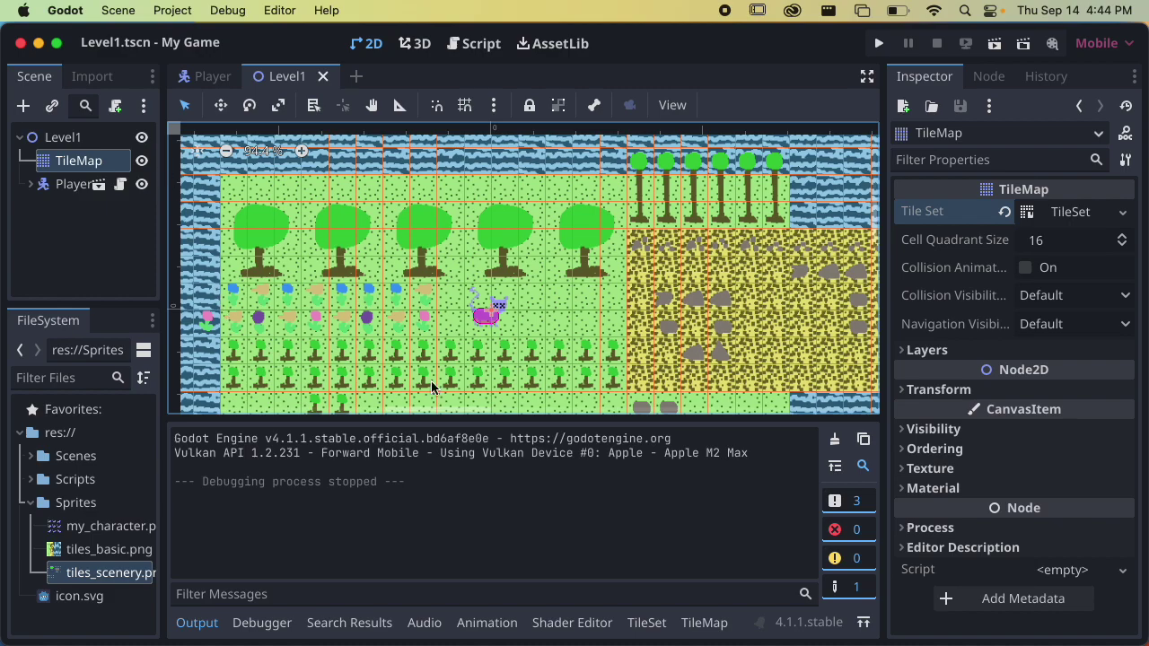
Step: Enable Y sorting in the ordering properties of the Level1 root node
left_click_drag(523, 416, 524, 422)
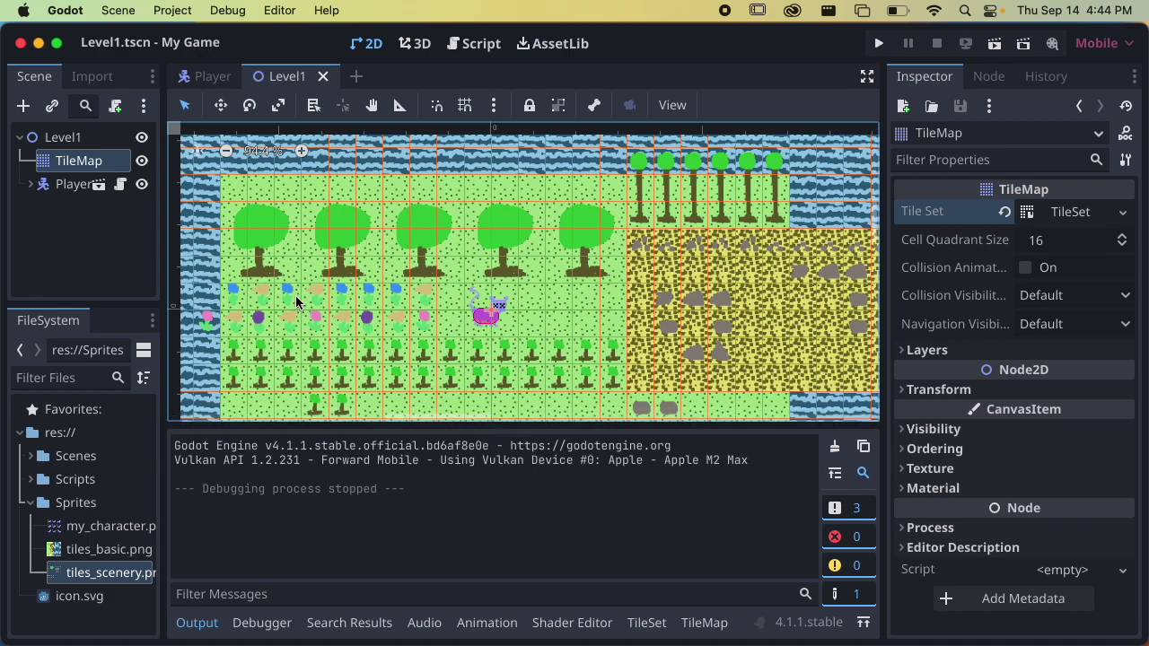
left_click(79, 142)
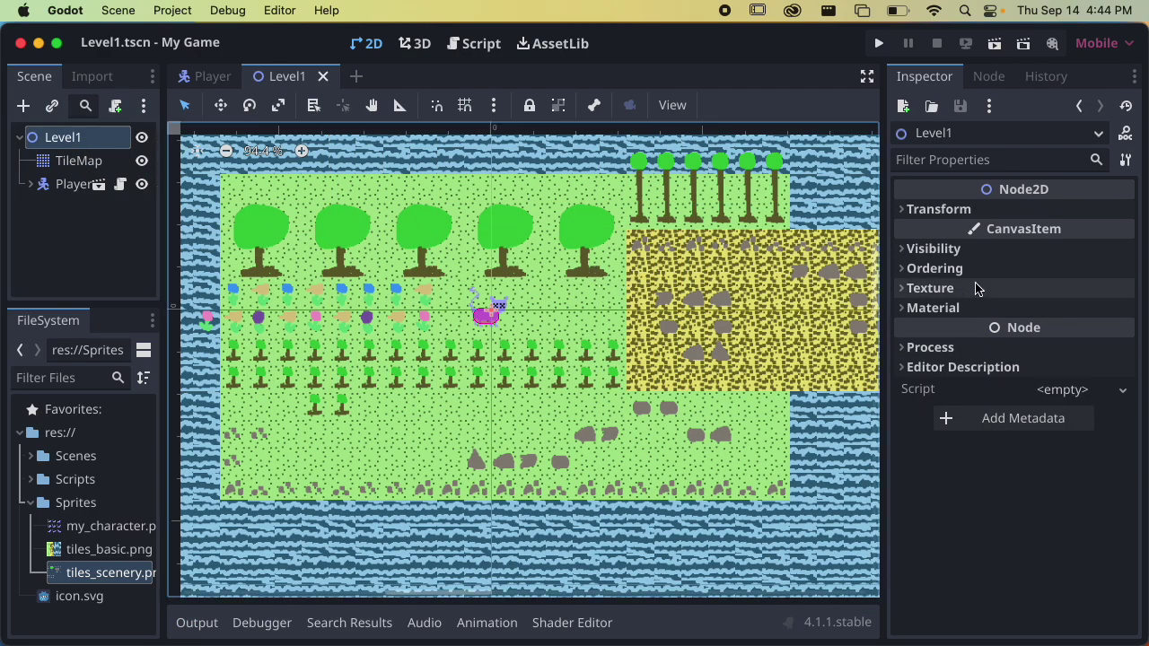
left_click(972, 252)
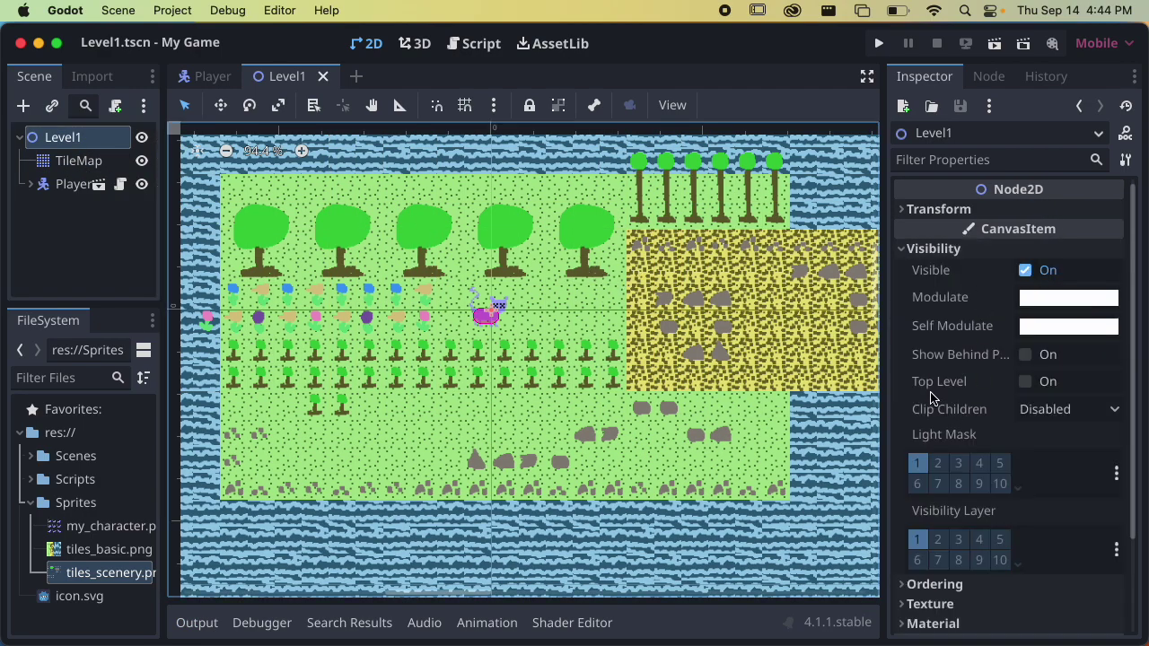
left_click(949, 248)
left_click(954, 268)
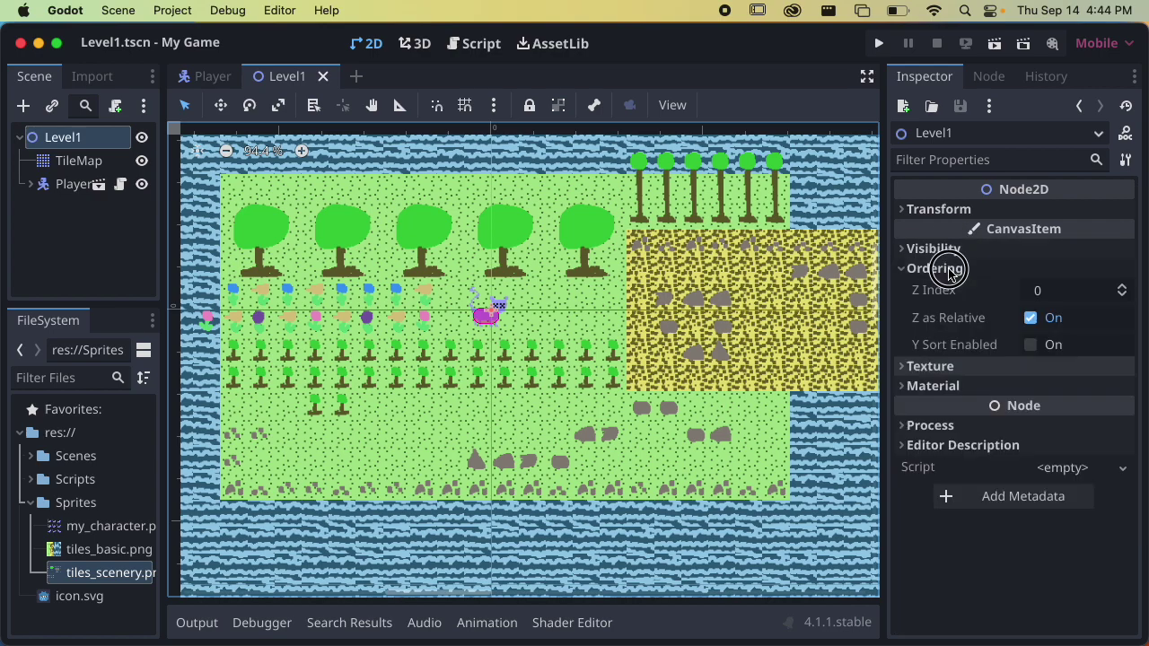
left_click(1030, 346)
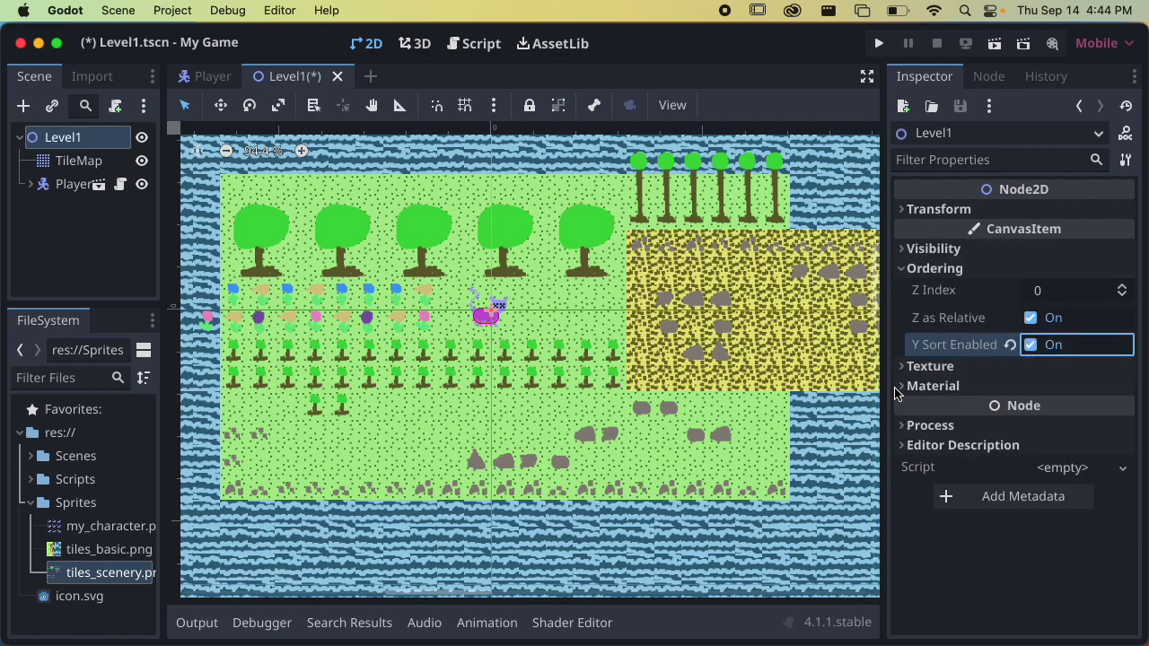
Step: Enable Y sorting in the TileMap node's ordering properties
left_click(80, 160)
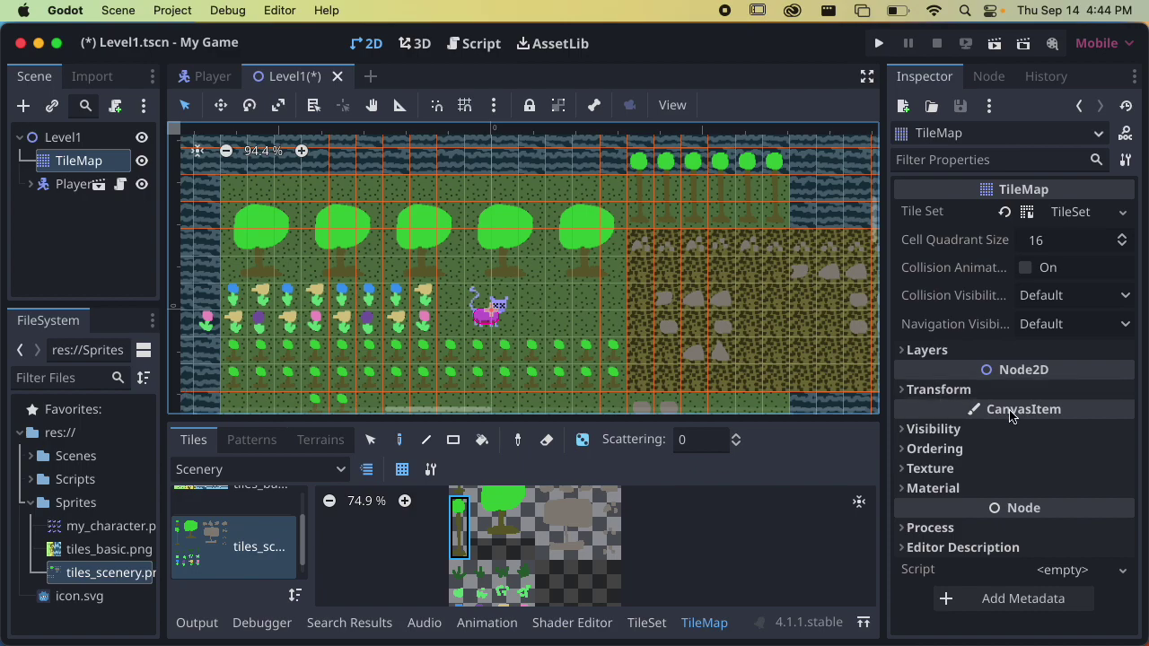
left_click(976, 448)
scroll(1024, 445, "down", 2)
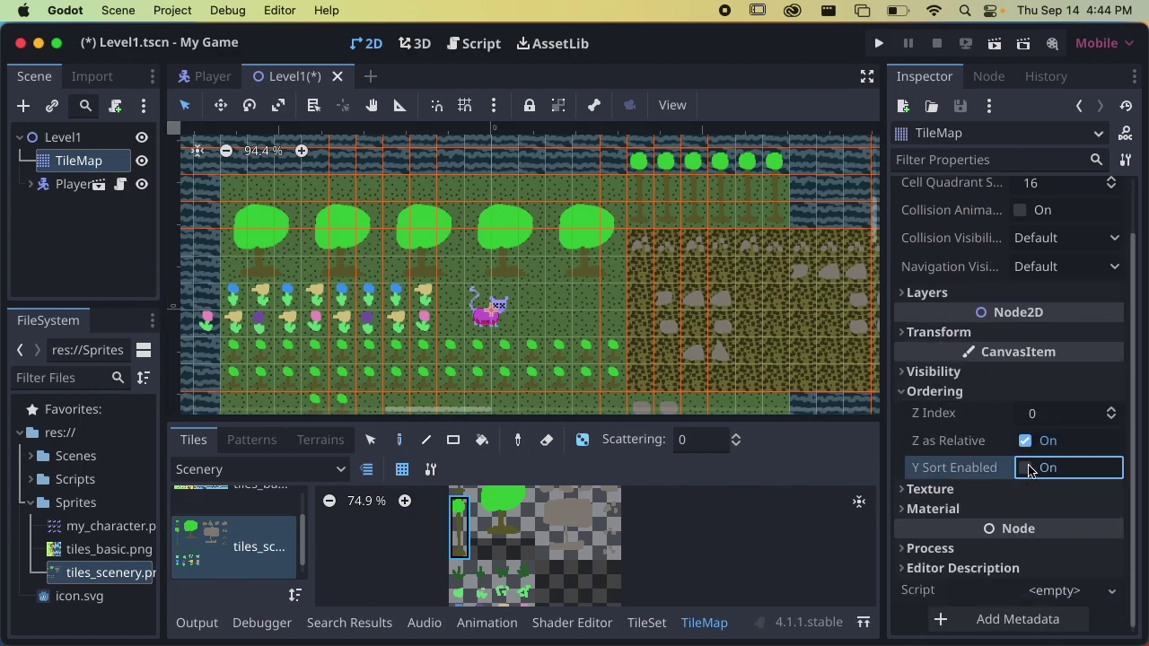
left_click(956, 392)
Step: Enable Y sorting on both the Ground and Scenery layers of the TileMap
left_click(938, 341)
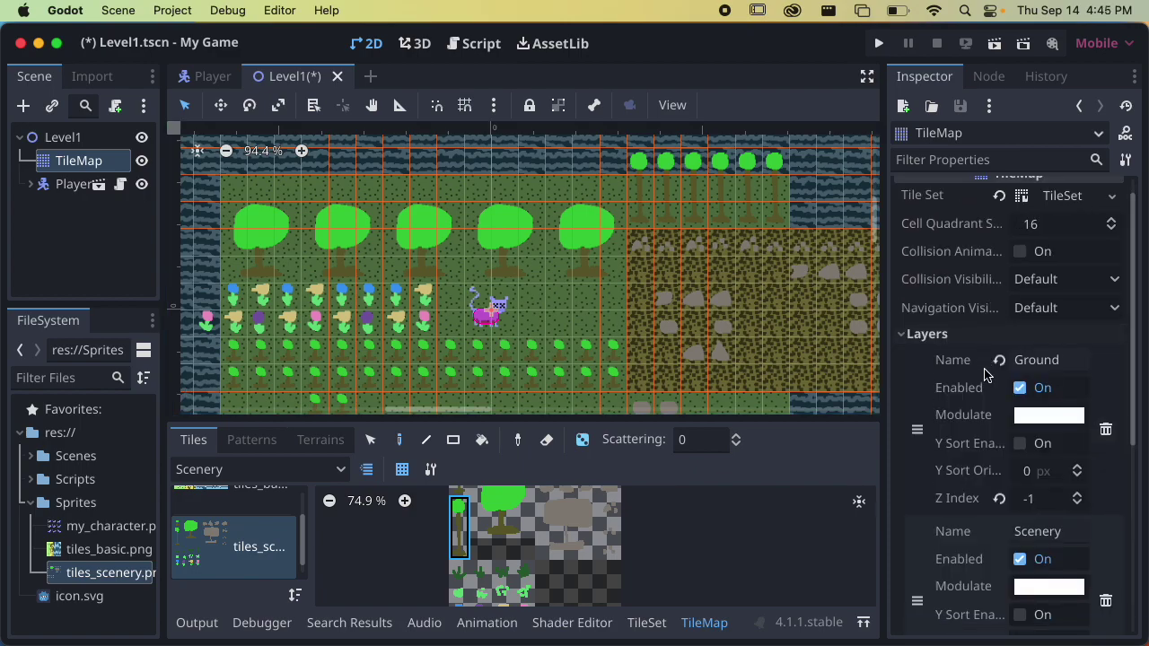
scroll(985, 375, "down", 2)
left_click(1020, 395)
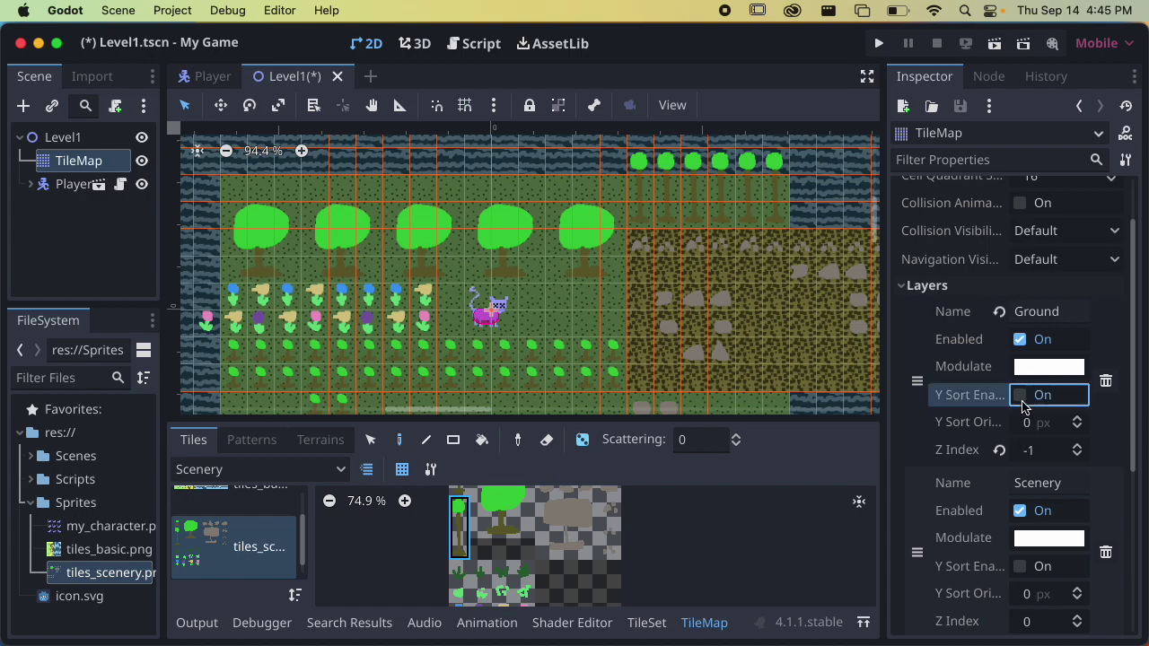
scroll(1021, 464, "down", 2)
left_click(1020, 508)
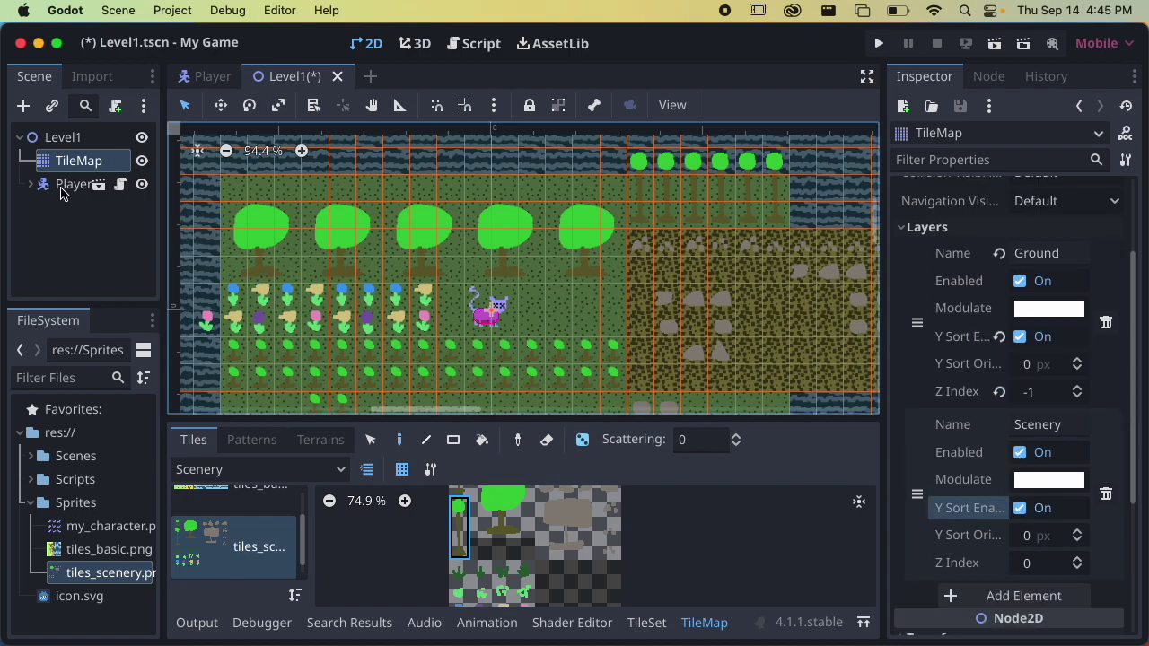
Step: Enable Y sorting in the Player node's ordering properties
left_click(67, 184)
scroll(1039, 444, "down", 10)
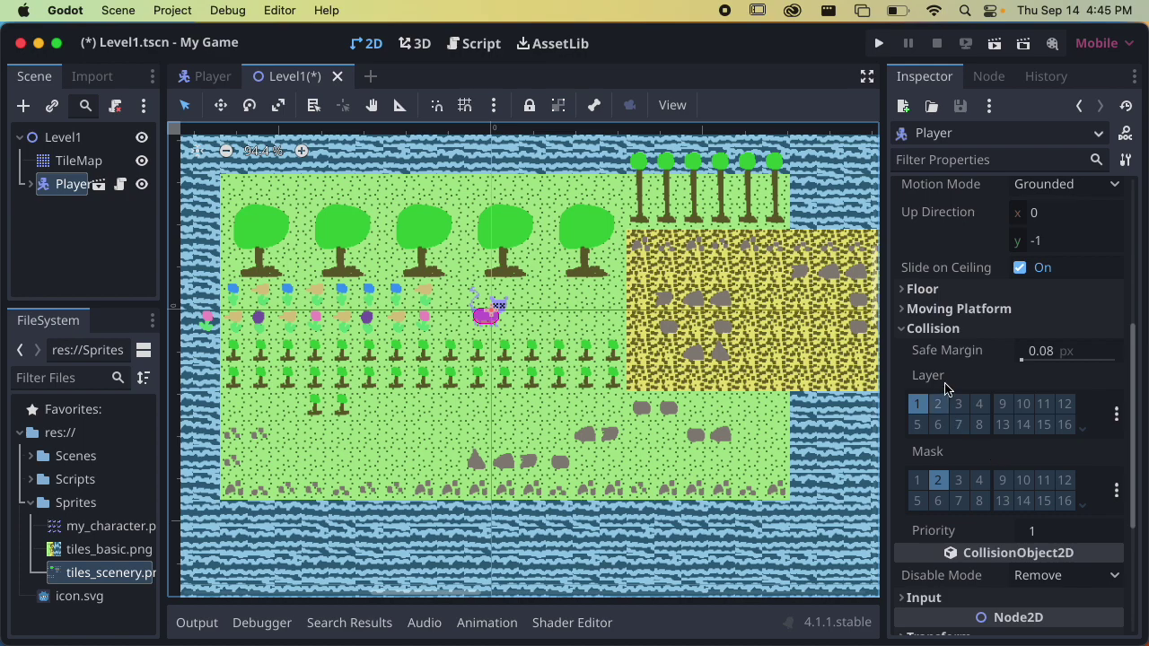
left_click(934, 329)
left_click(935, 492)
scroll(987, 485, "down", 3)
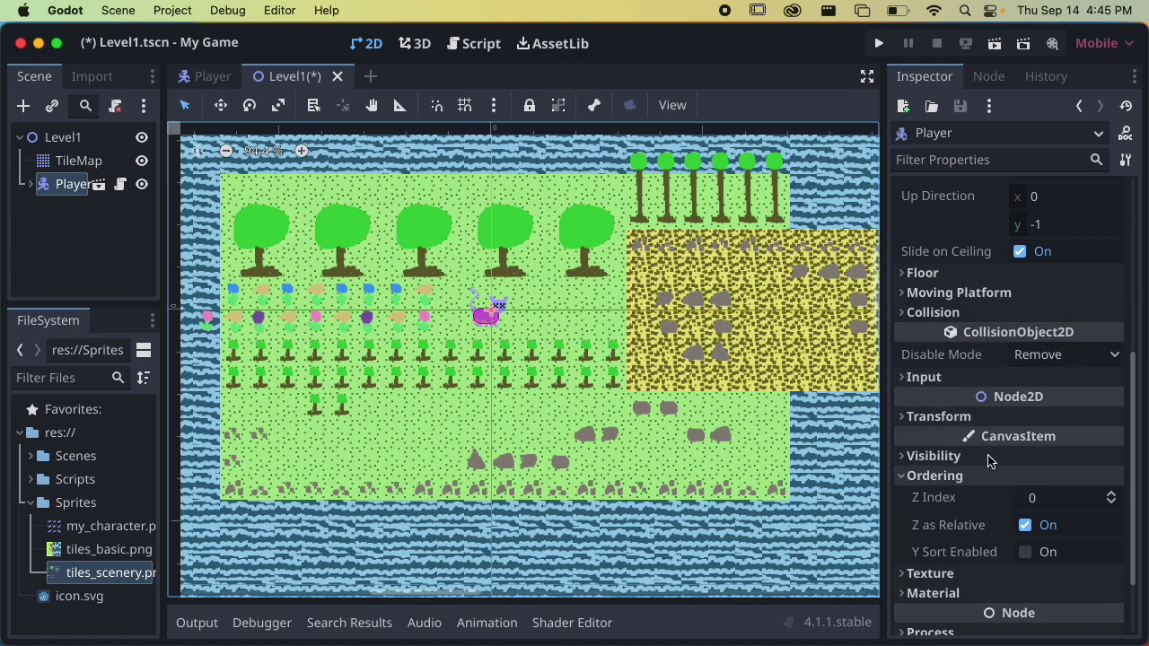
left_click(1026, 468)
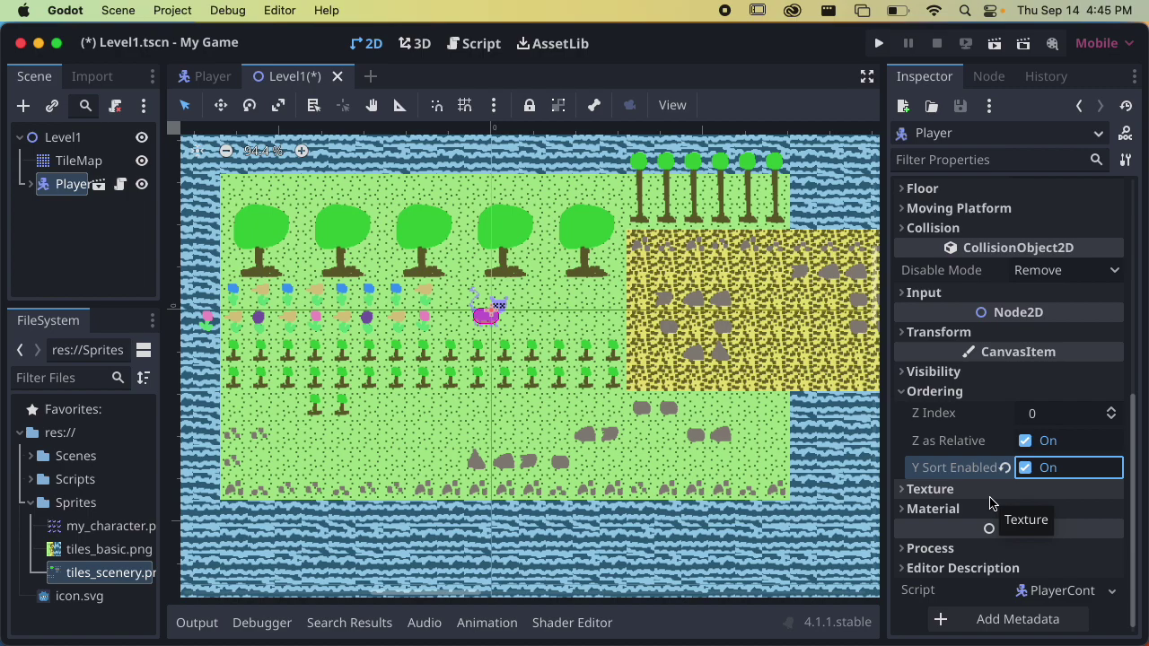
Step: Run the Level1 scene and walk the player around the large trees to check the draw order
left_click(995, 43)
key("Up")
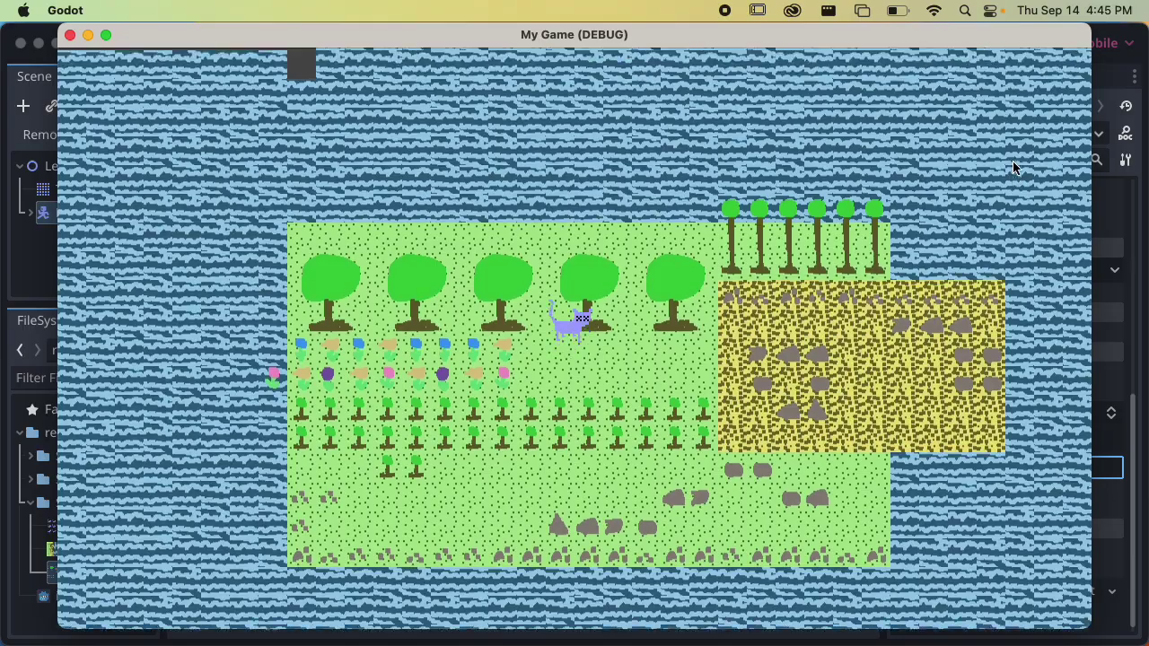
key("Down")
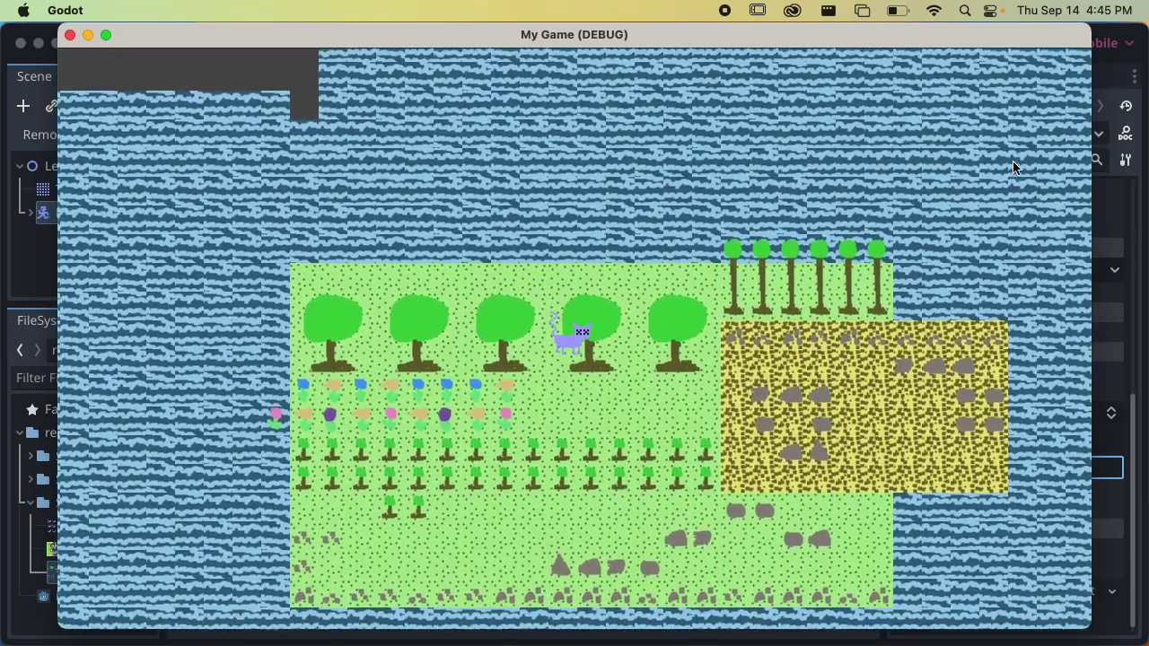
key("Up")
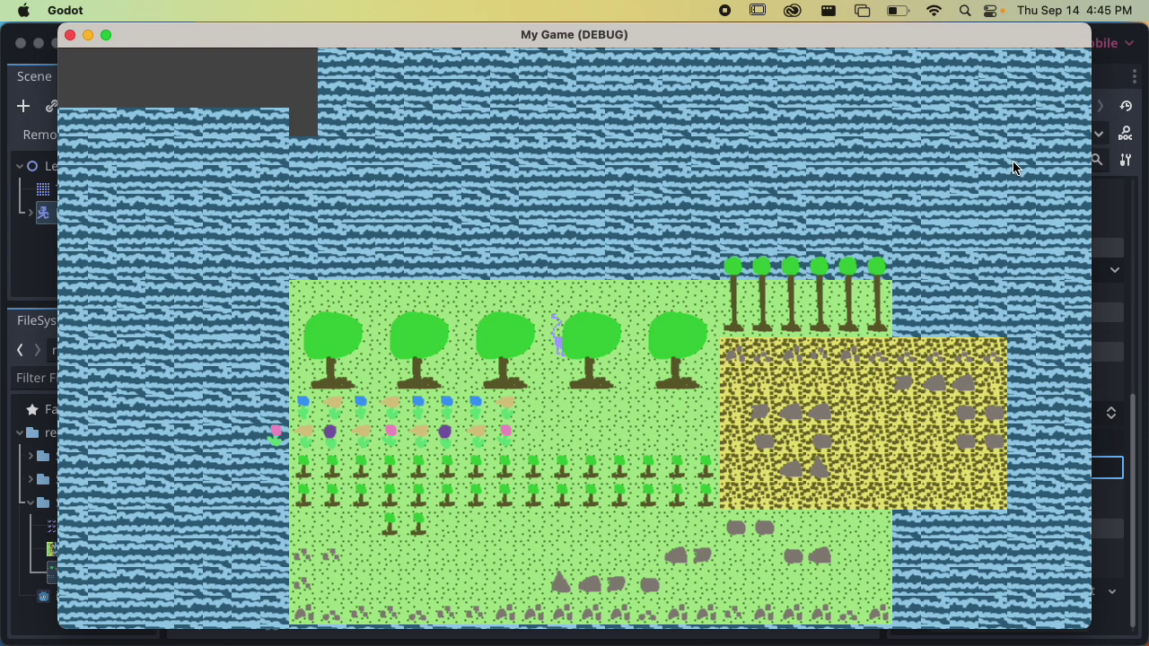
key("Right")
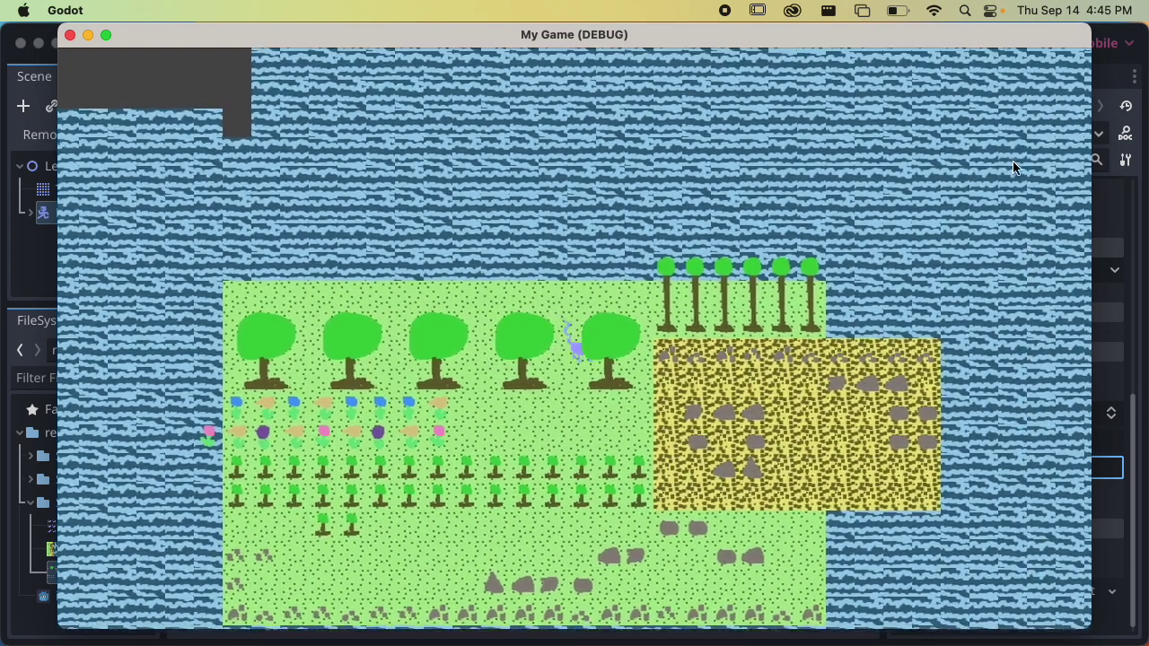
key("Down")
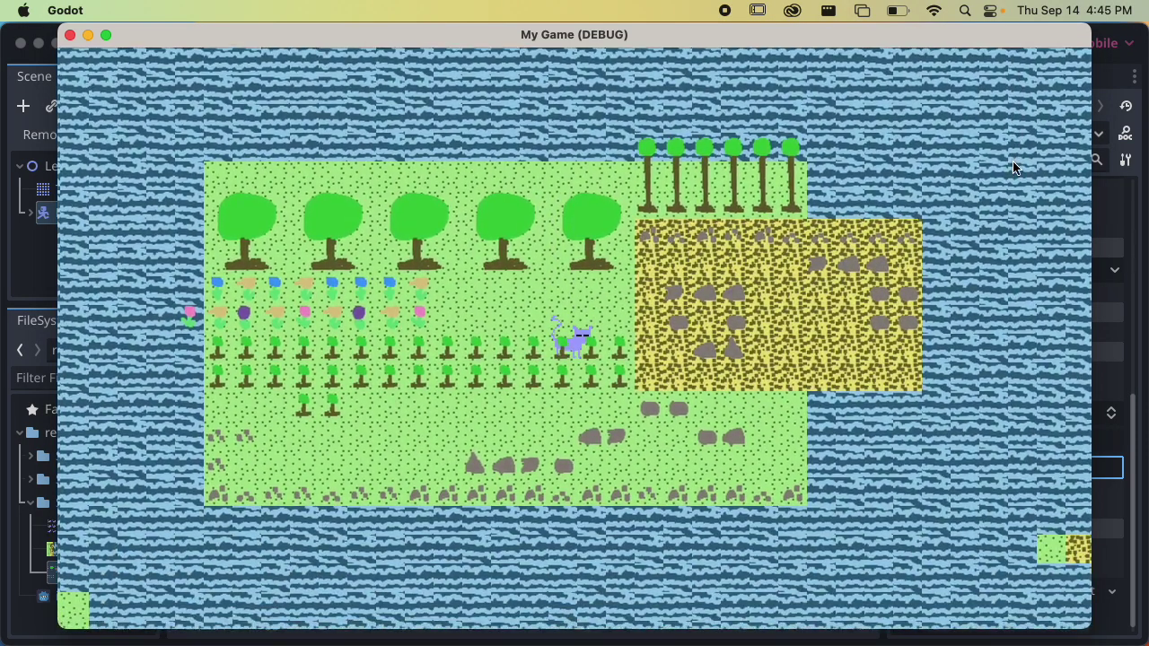
Step: Walk the player past the small trees and the sand's edge, and back up to the easternmost large tree
key("Left")
key("Right")
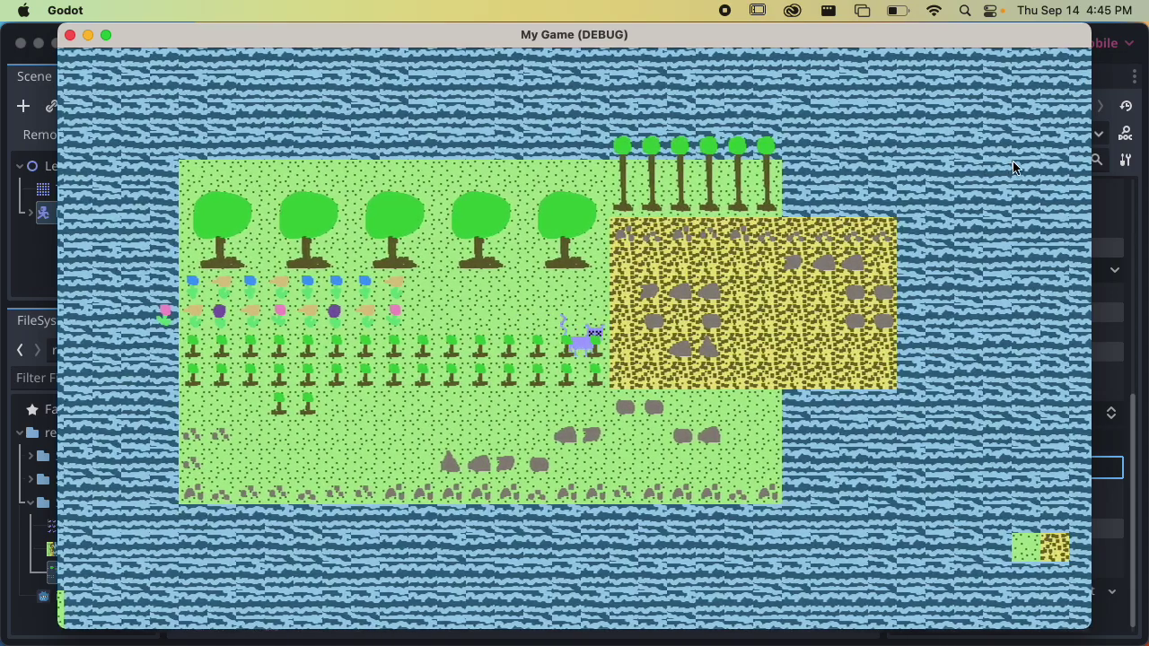
key("Down")
key("Left")
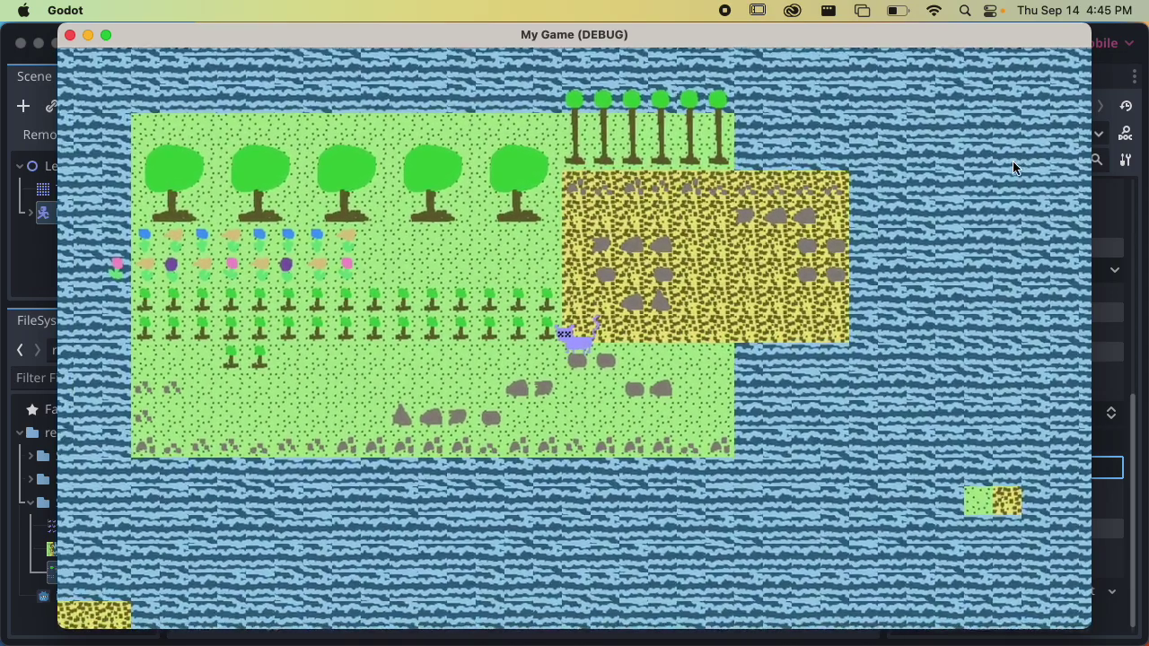
key("Up")
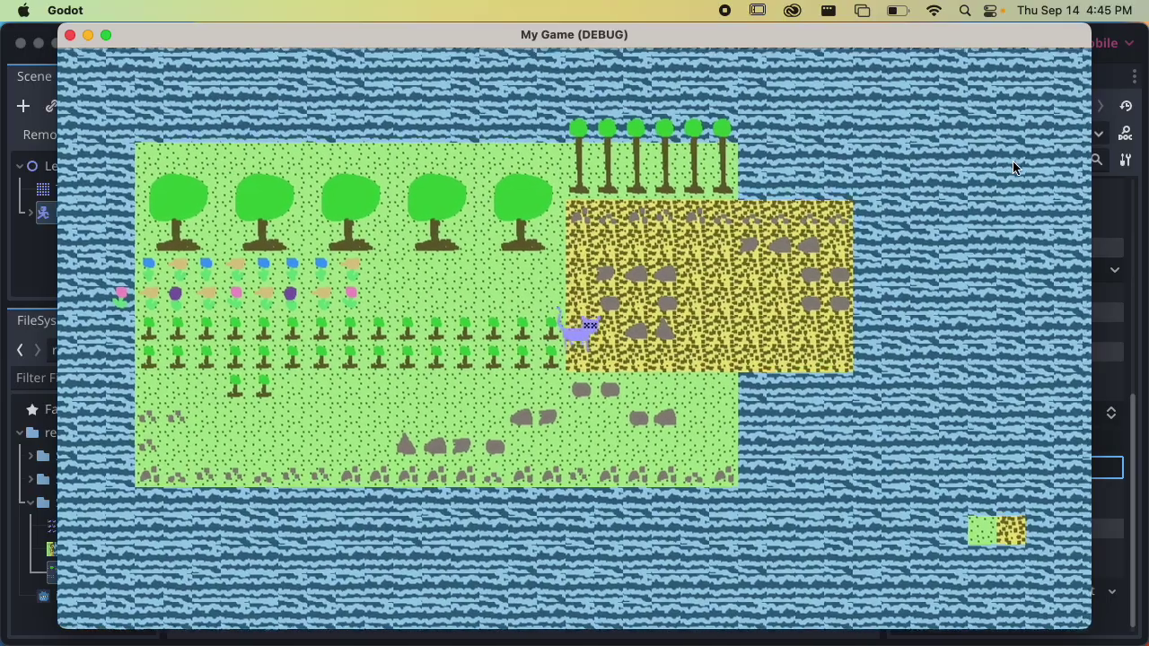
key("Up")
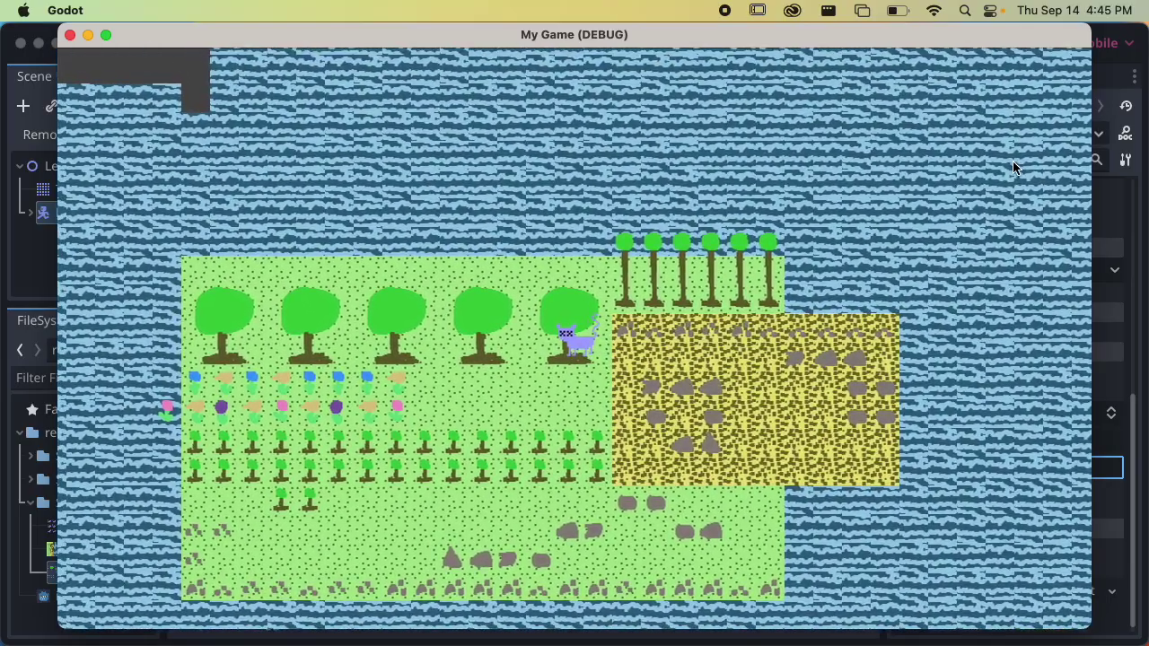
Step: Test the player's draw order in front of and behind the easternmost large tree, and close the running game
key("Right")
key("Up")
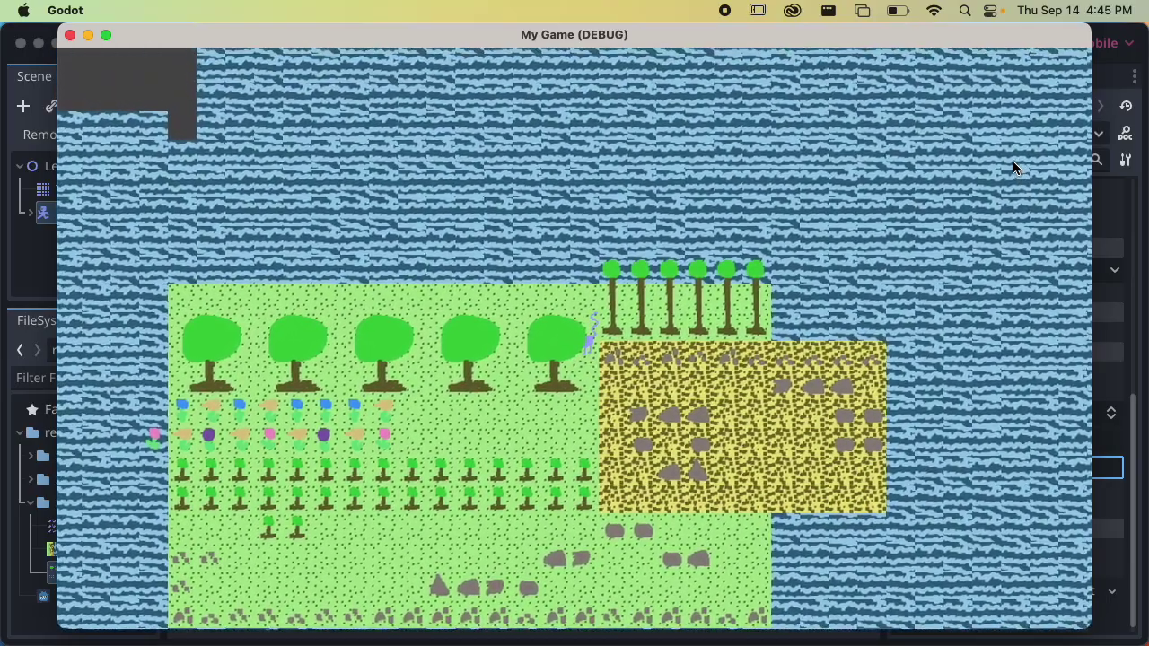
key("Down")
key("Left")
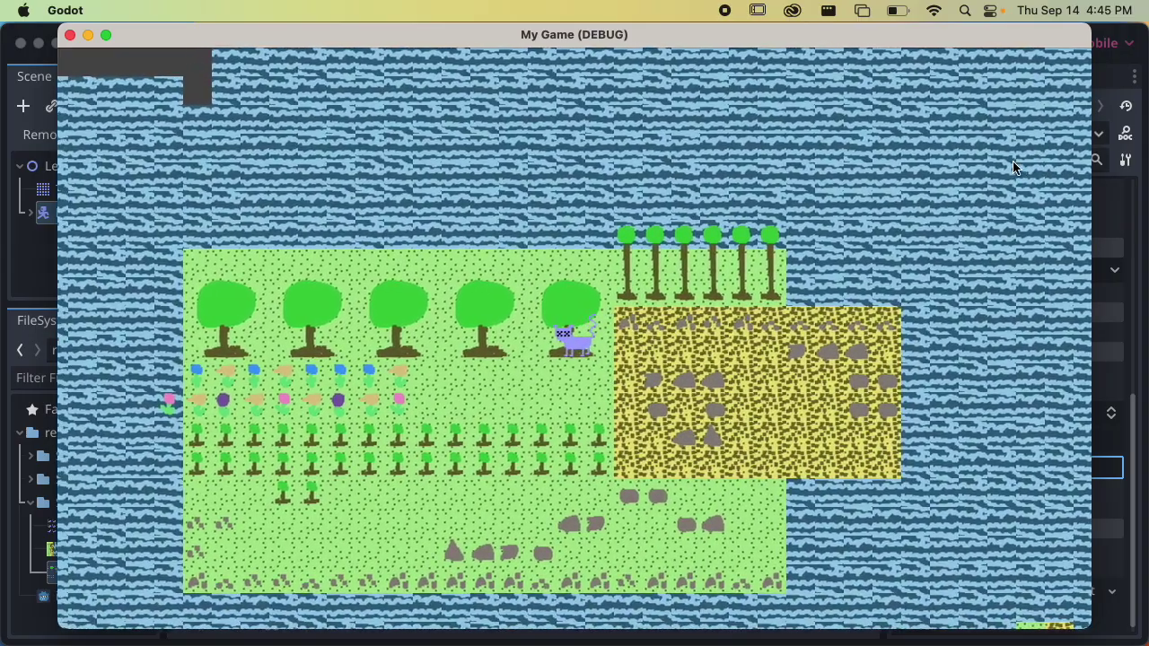
key("Left")
key("Up")
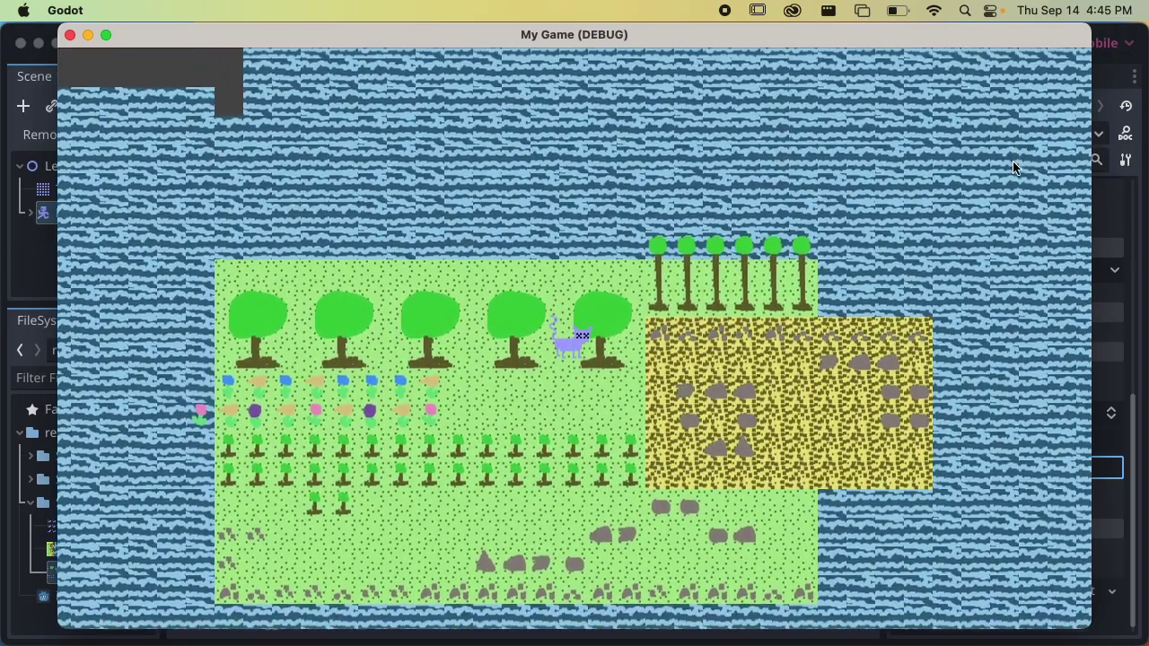
key("Right")
left_click(70, 37)
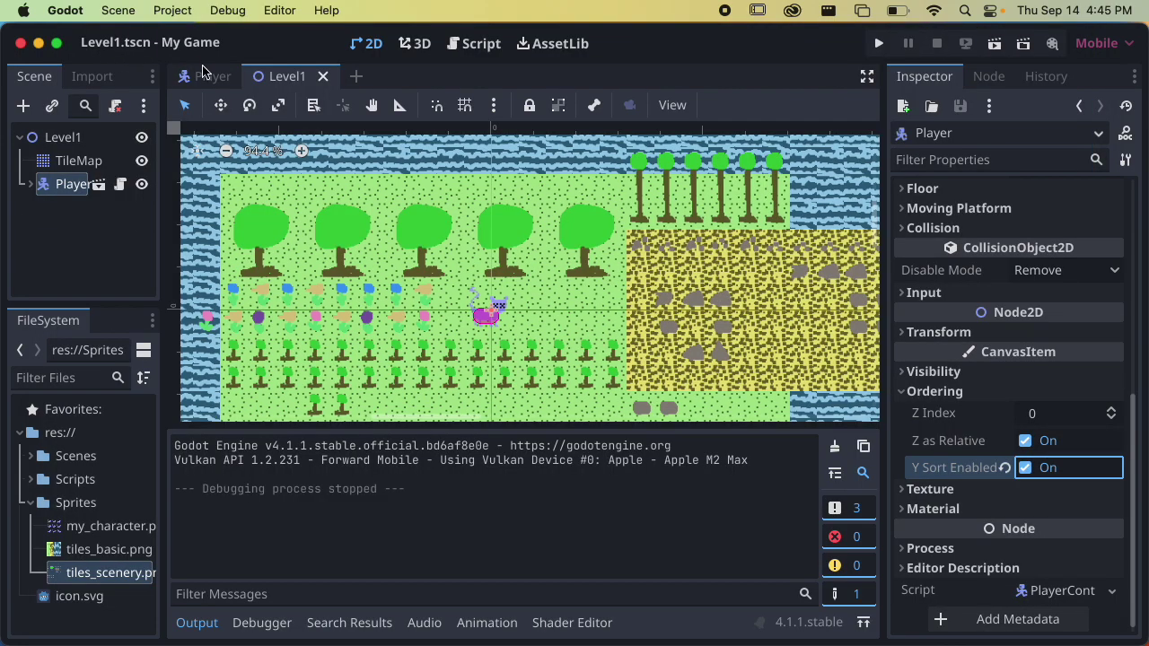
Step: In the Player scene, move the collision shape and the animated sprite up so the cat's feet sit at the scene origin
left_click(95, 185)
middle_click_drag(461, 359, 457, 385)
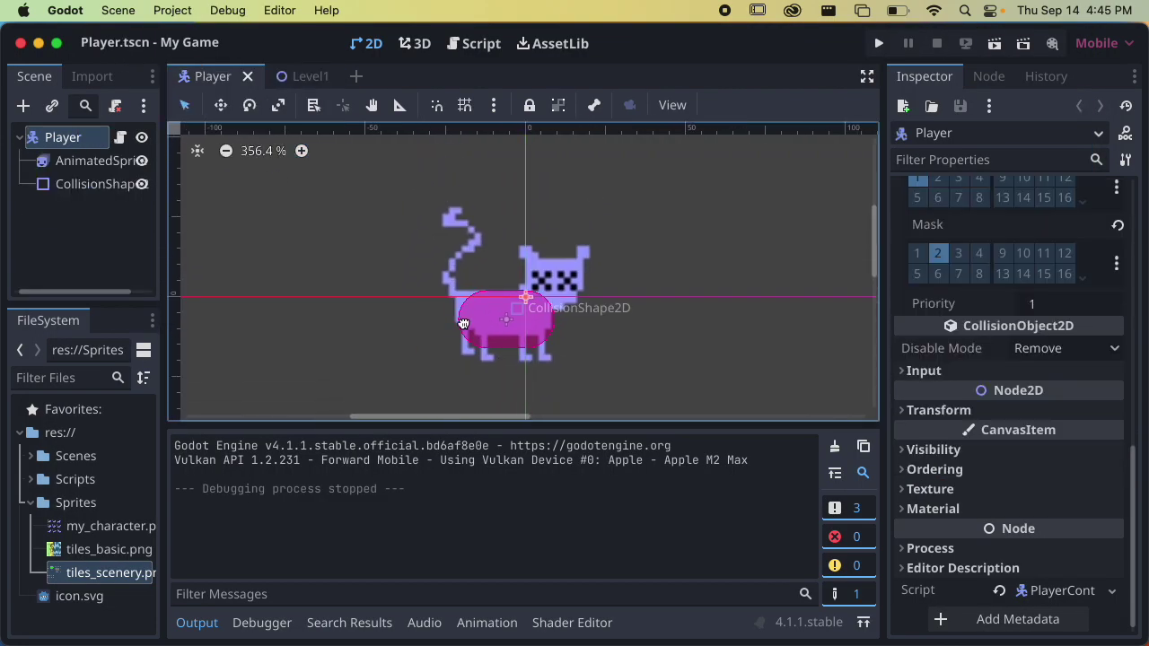
left_click(95, 161)
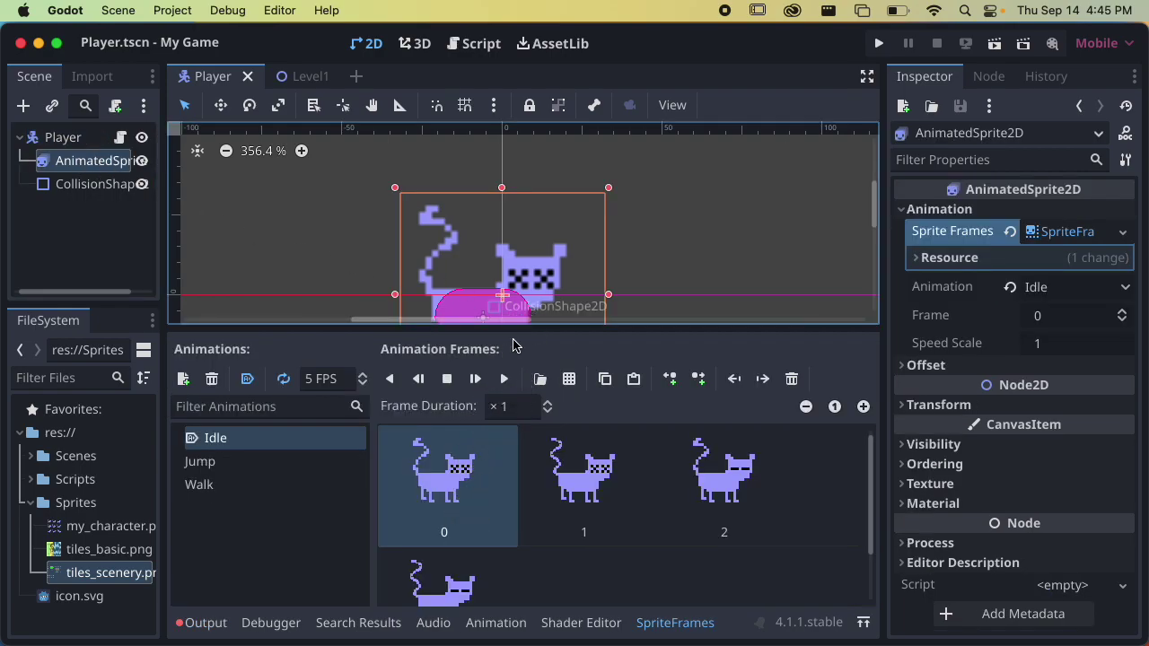
left_click(623, 259)
left_click_drag(547, 326, 518, 512)
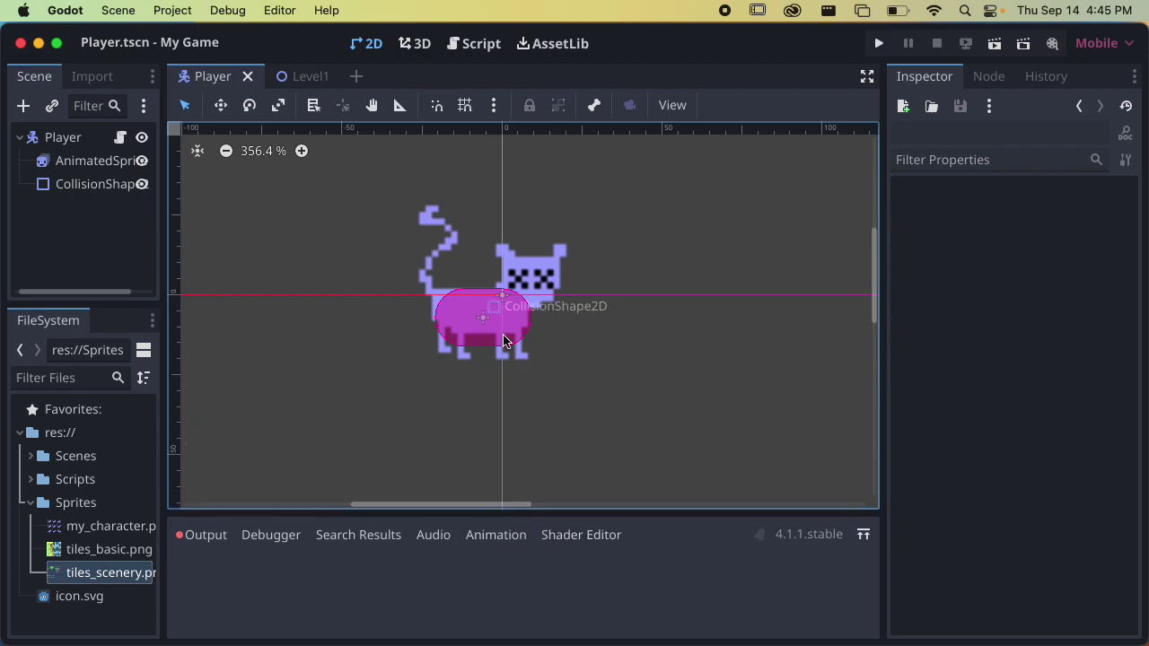
left_click_drag(482, 315, 519, 250)
left_click(534, 243)
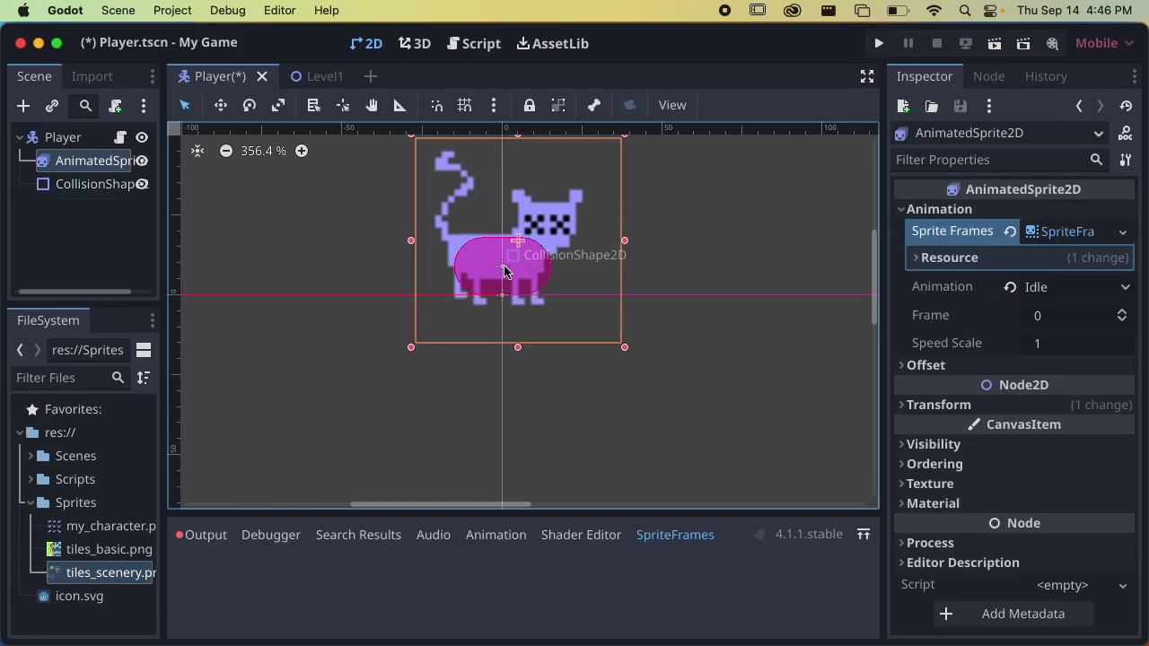
Step: Run the Level1 scene and walk the player behind and between the large trees to test the repositioned sprite
left_click(994, 43)
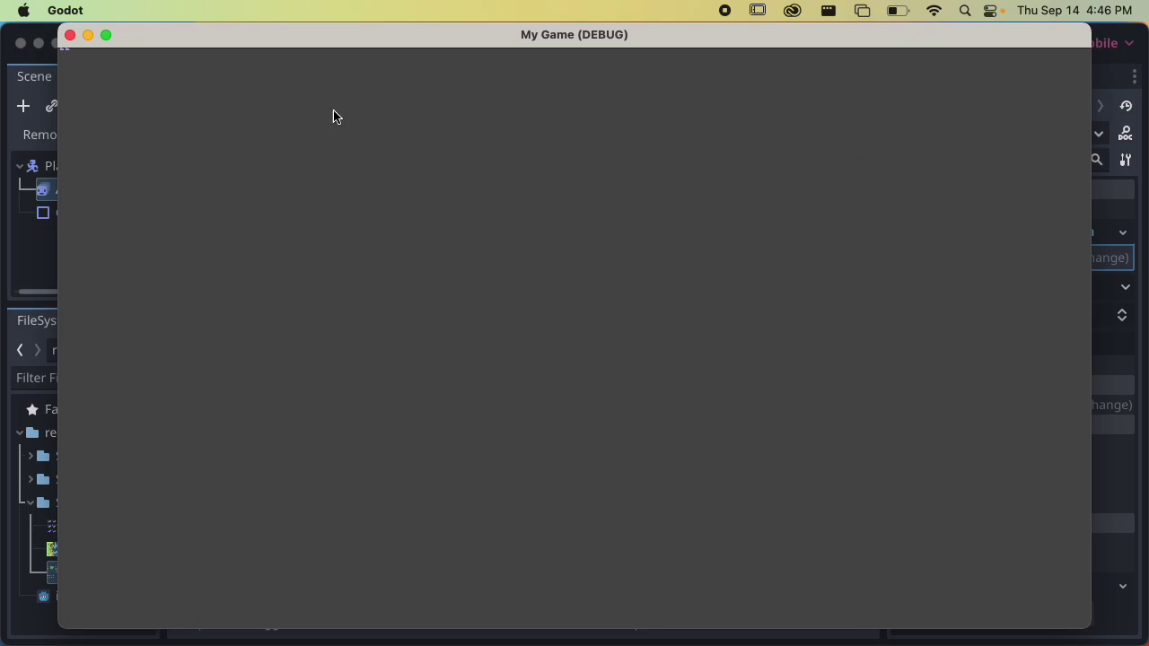
left_click(70, 36)
left_click(270, 79)
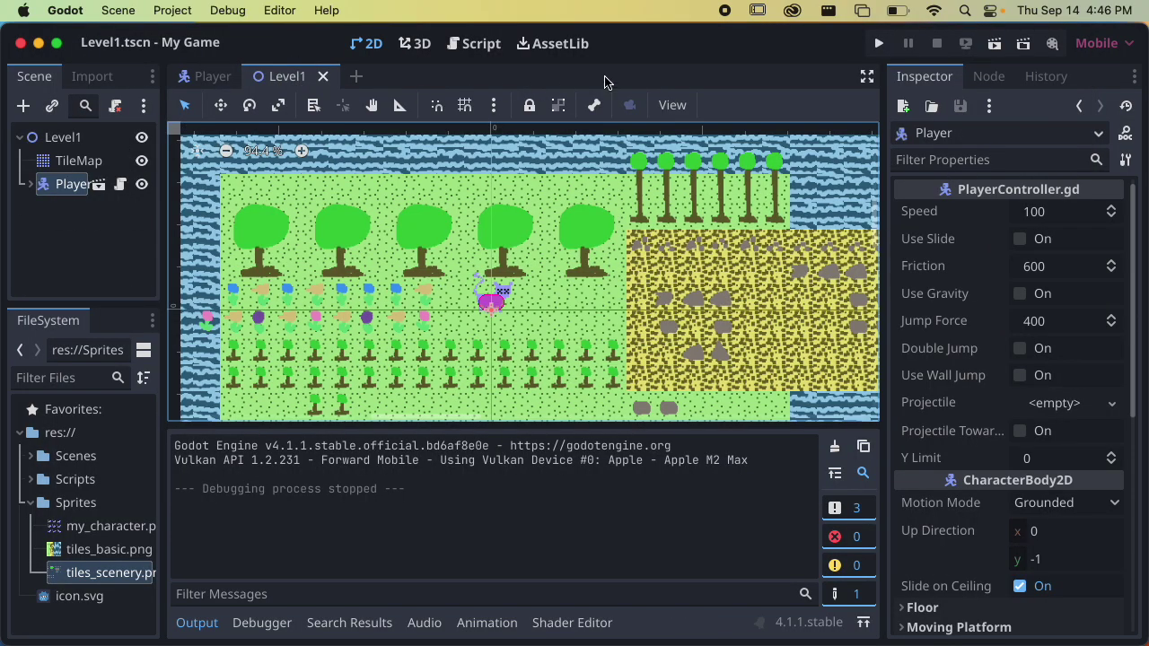
left_click(992, 45)
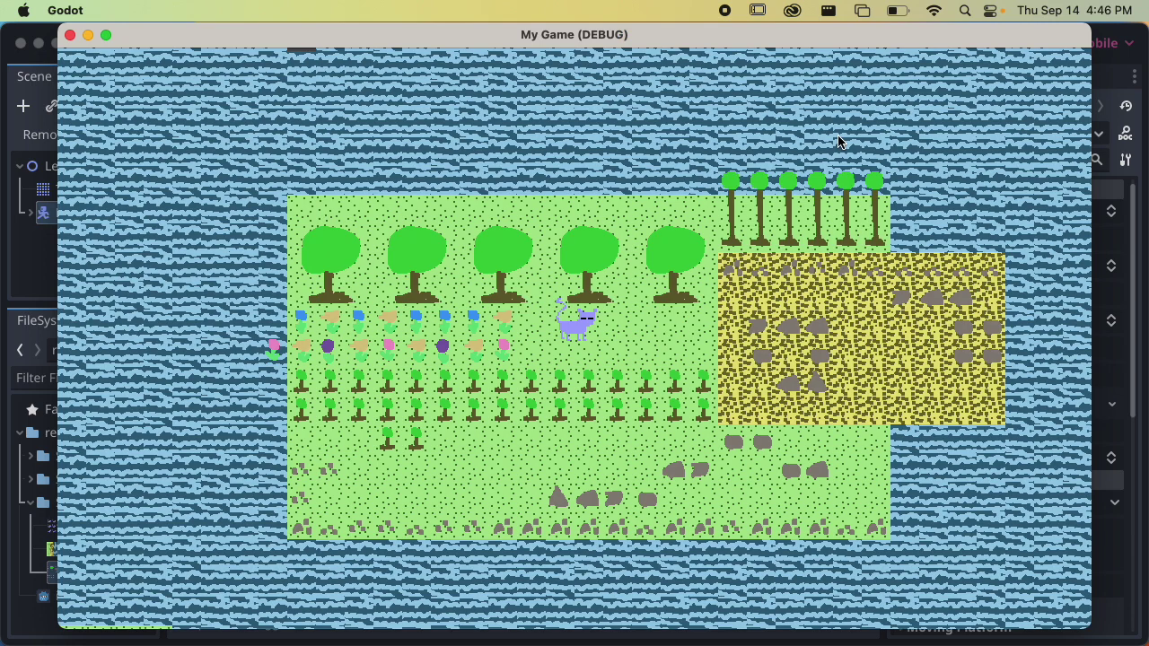
key("Up")
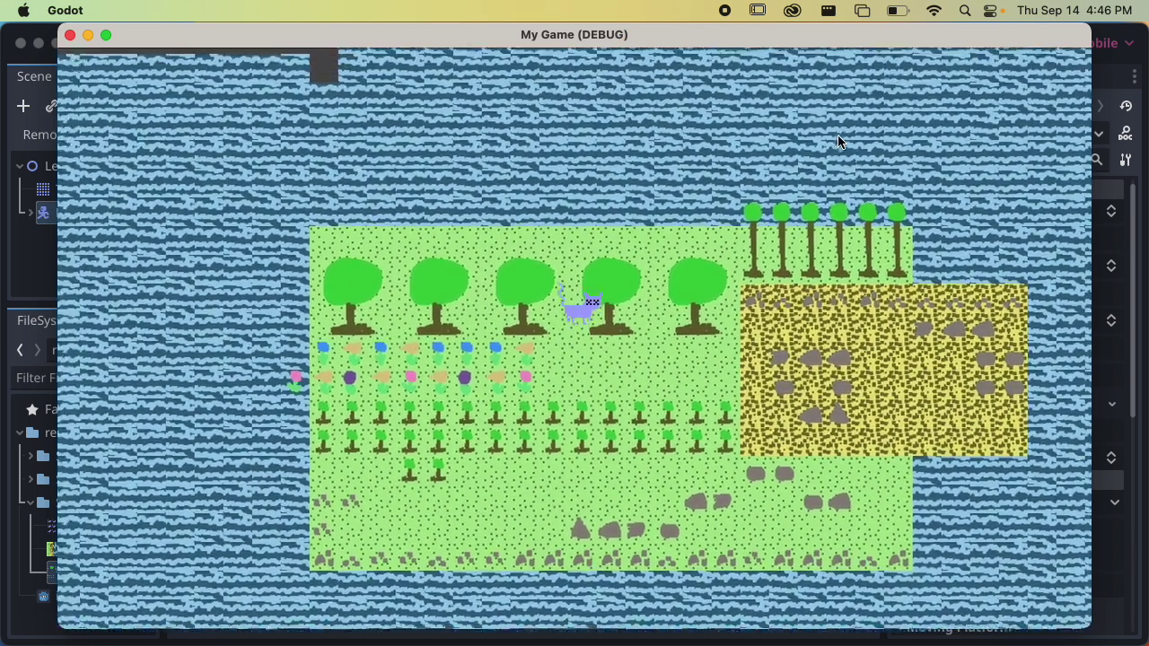
key("Left")
key("Down")
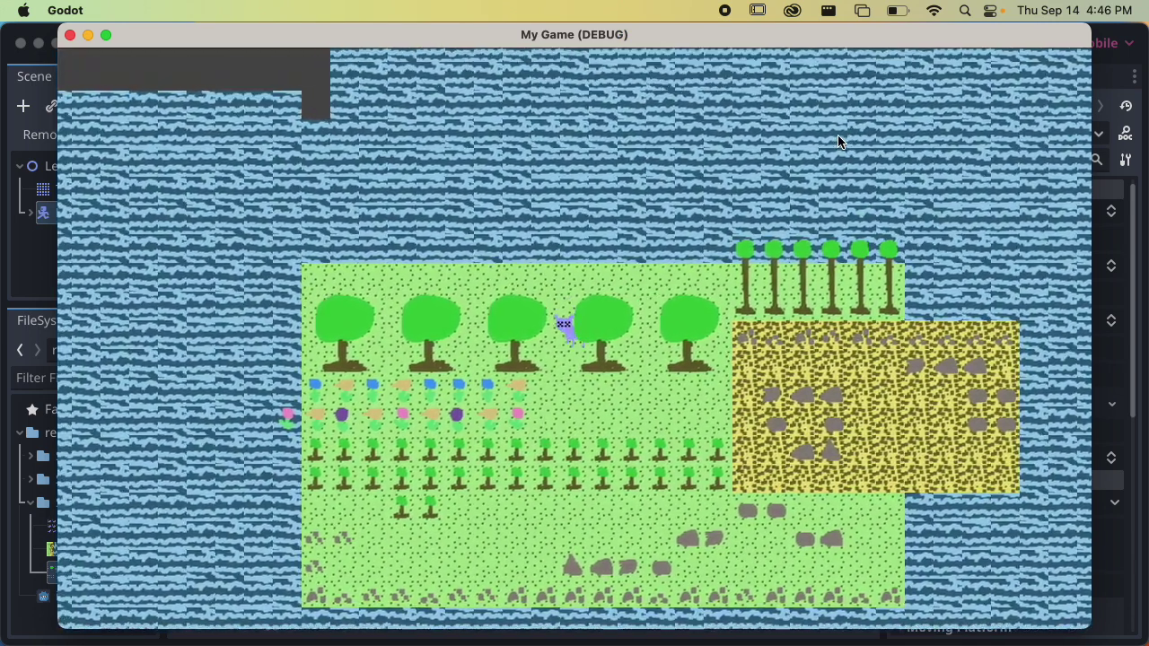
key("Right")
key("Left")
key("Up")
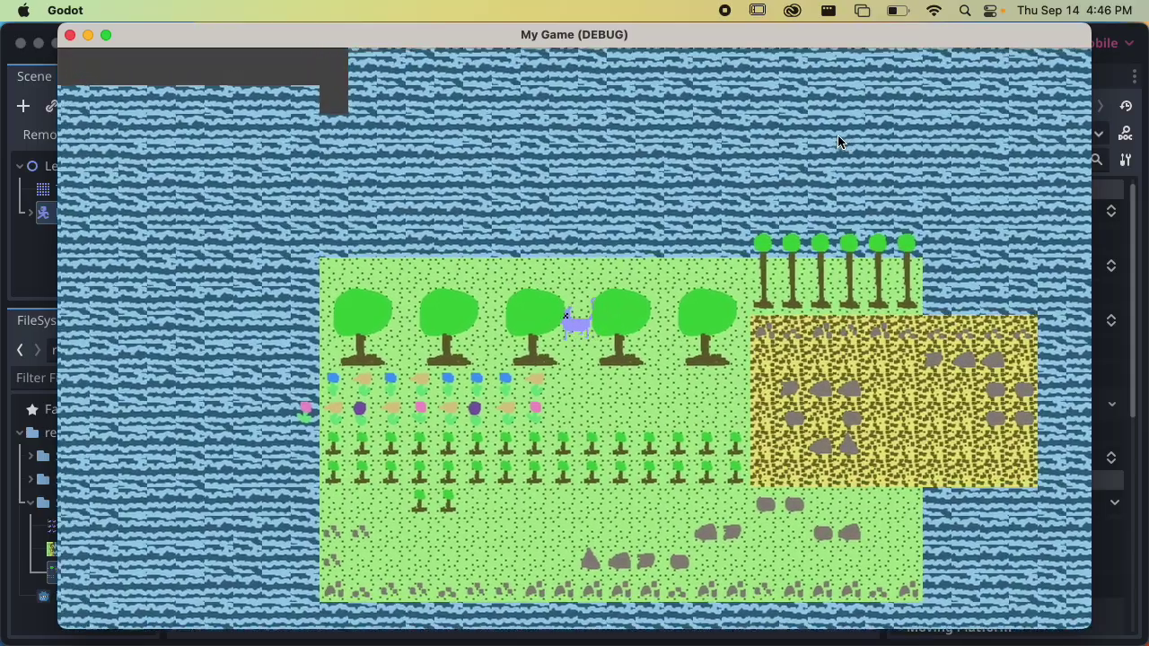
Step: Walk the player through the flower rows to the grass area's west edge, and close the running game
key("Down")
key("Left")
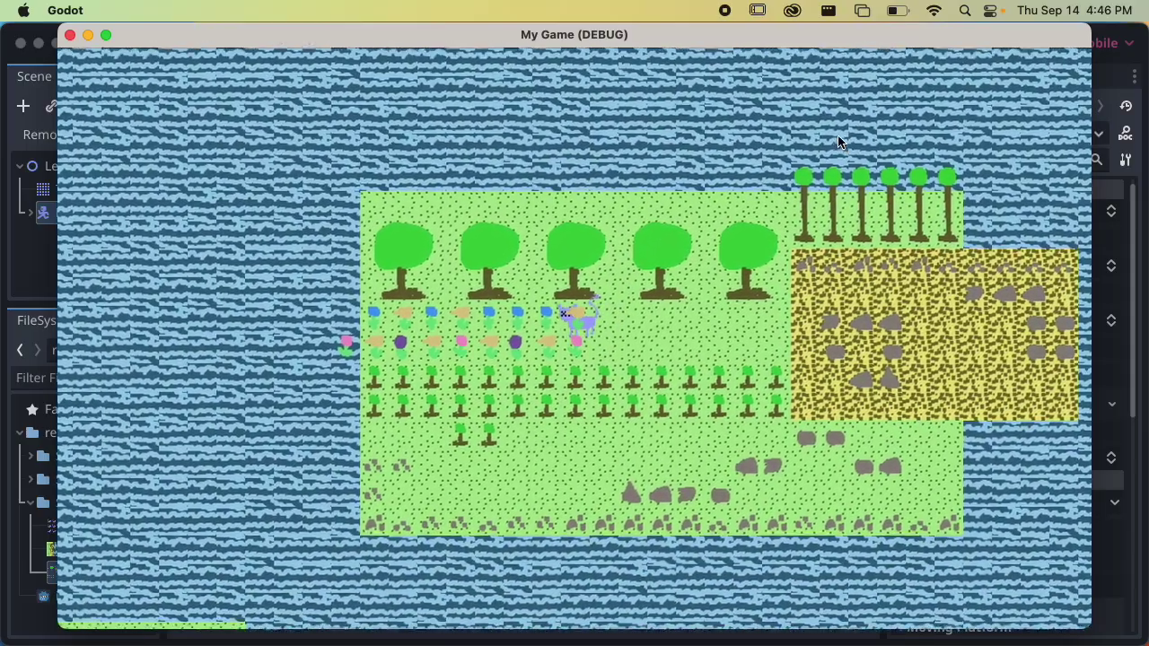
key("Down")
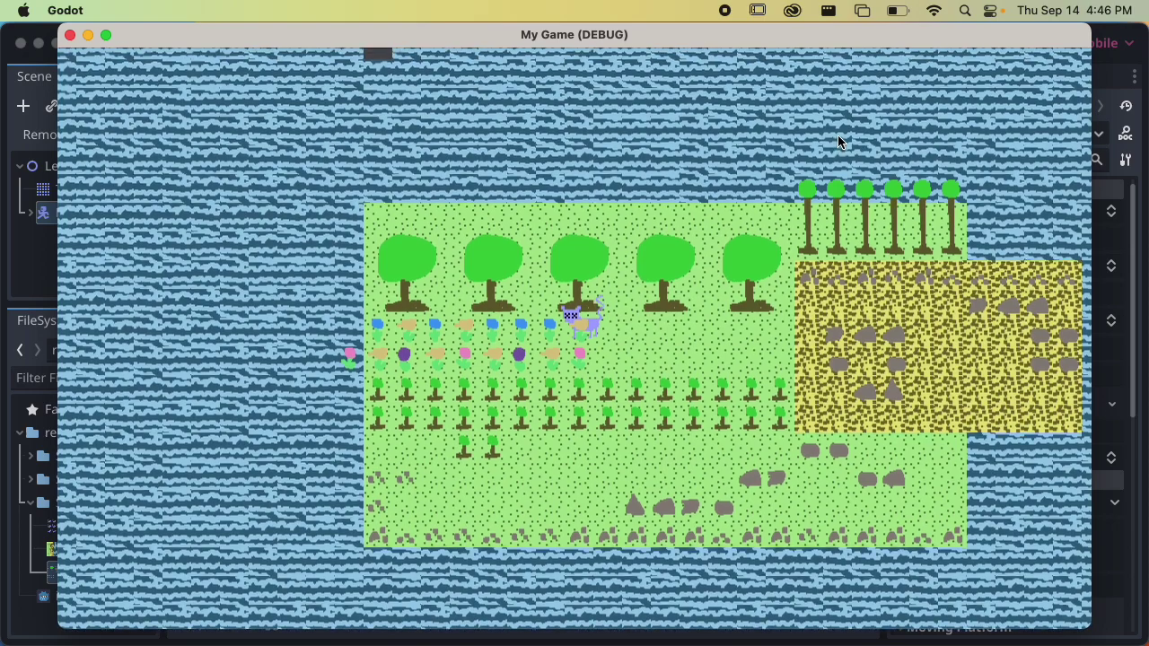
key("Up")
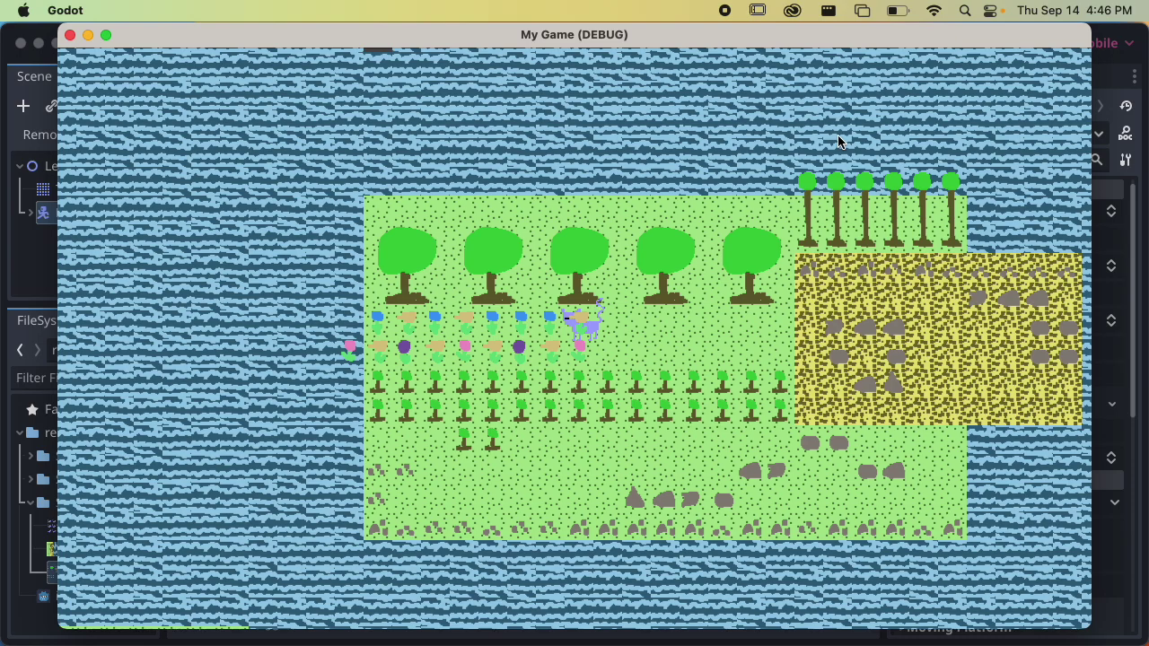
key("Down")
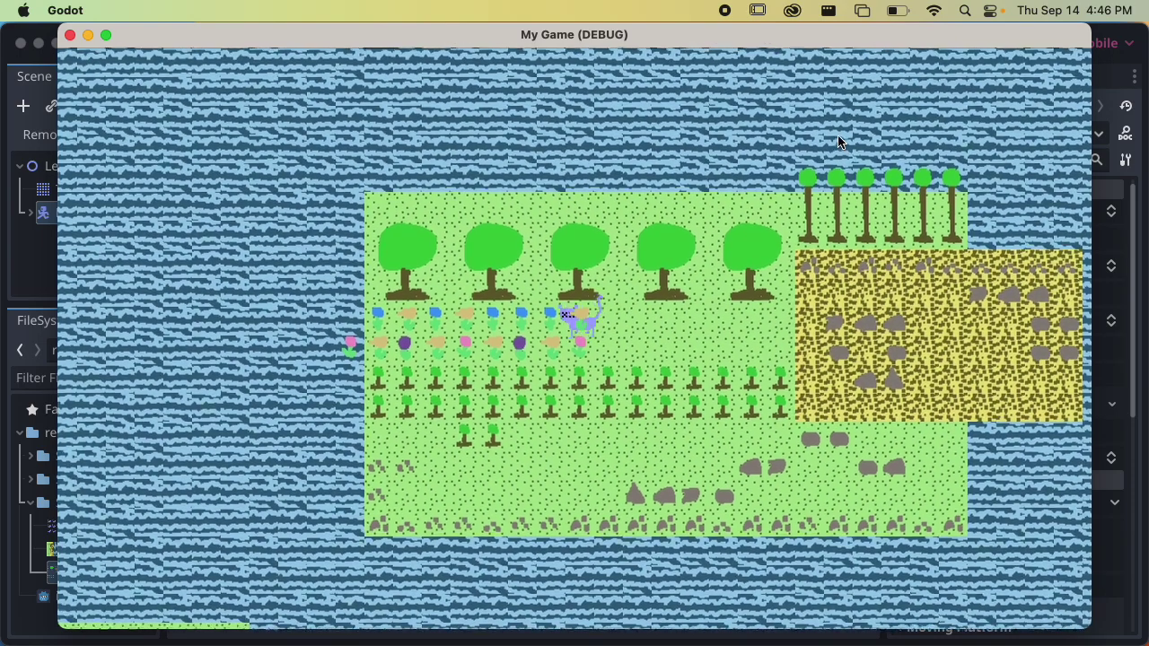
key("Left")
key("Left")
key("Up")
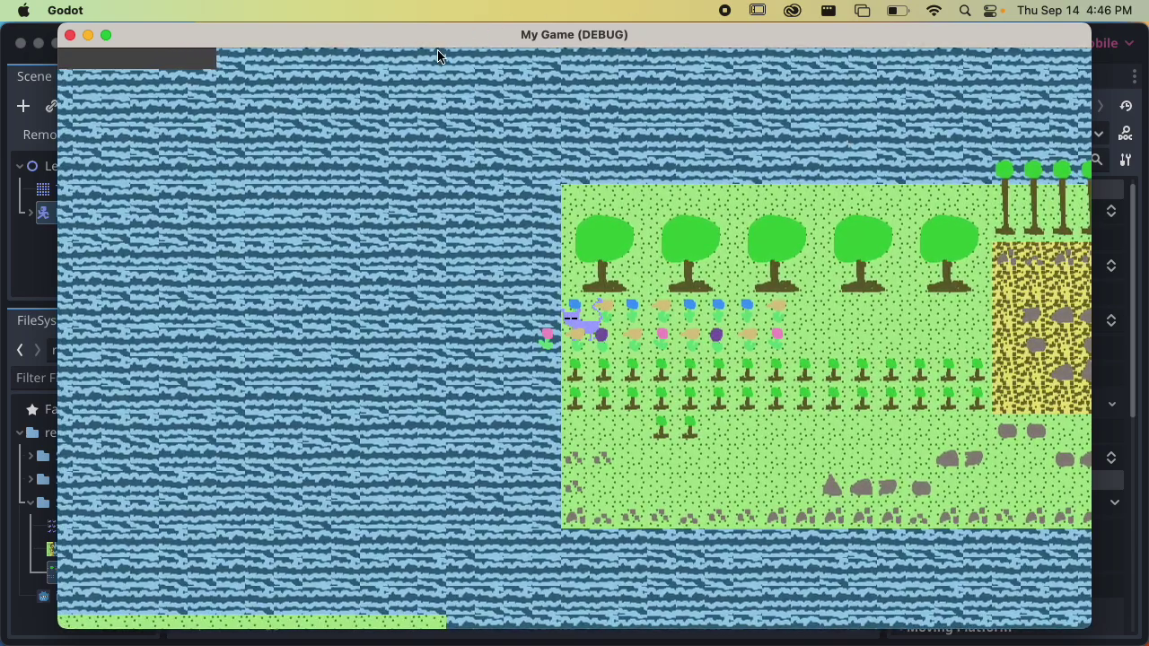
left_click(70, 36)
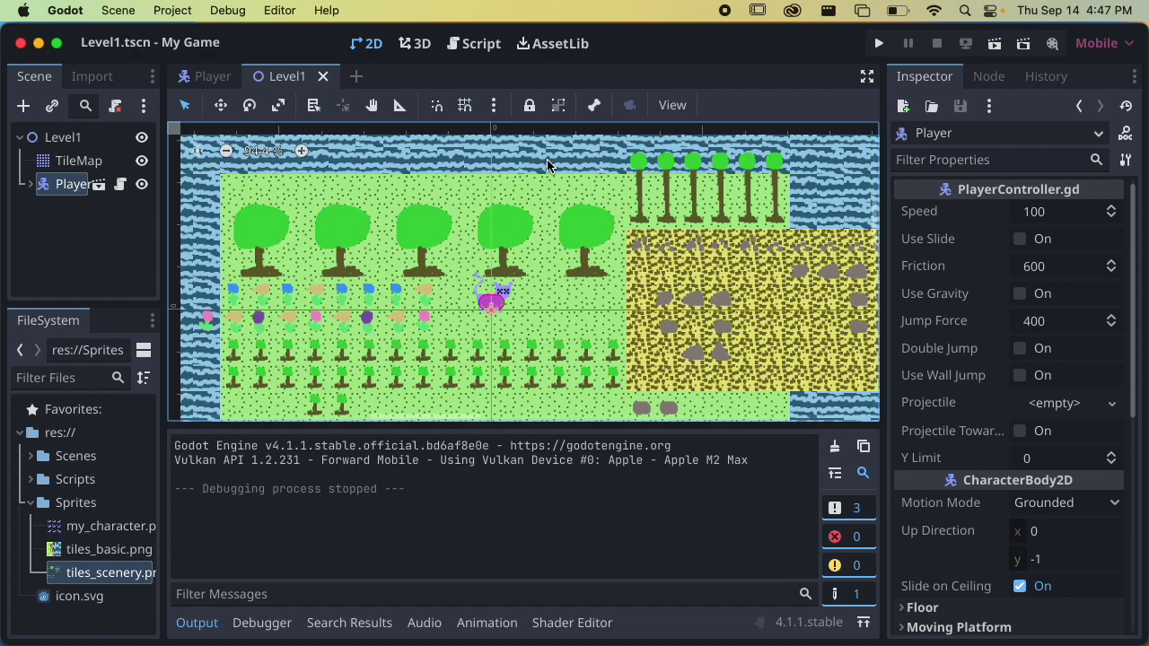
Step: Run the Level1 scene again and capture a screenshot of the game window
left_click(994, 43)
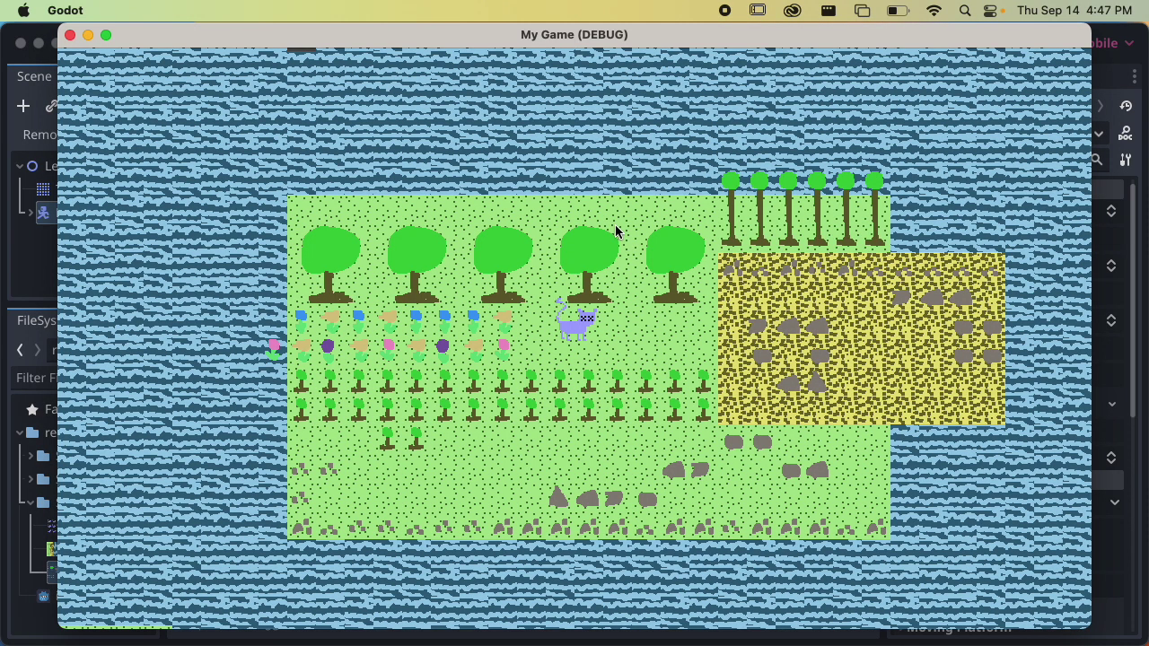
key("super+shift+4")
key("space")
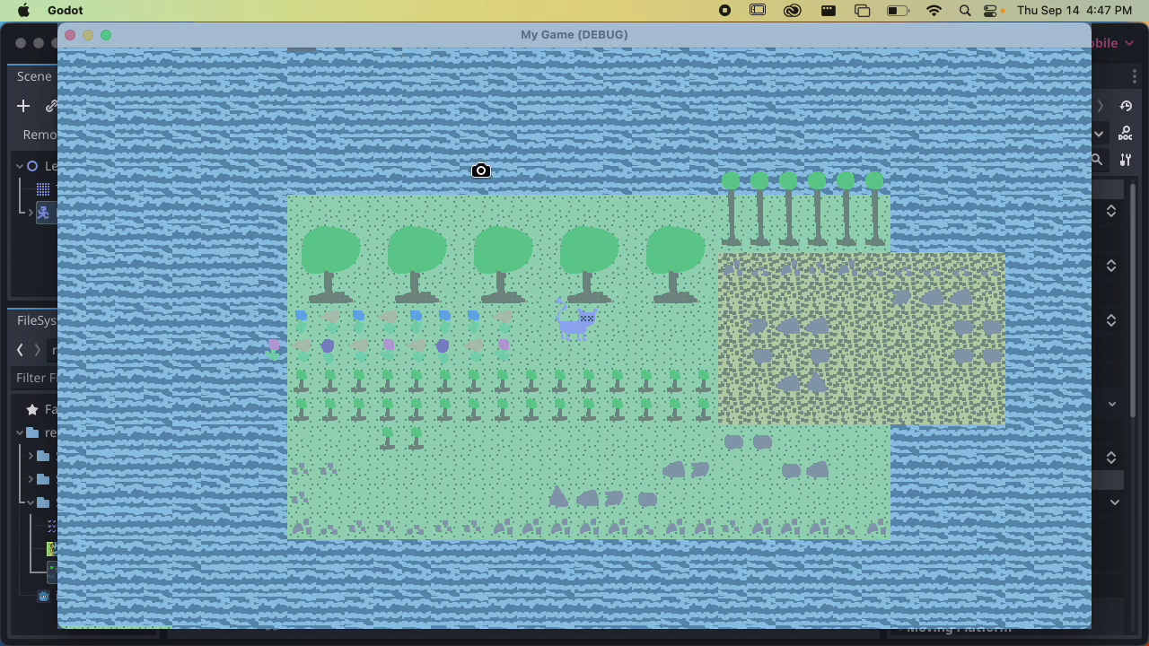
left_click(480, 172)
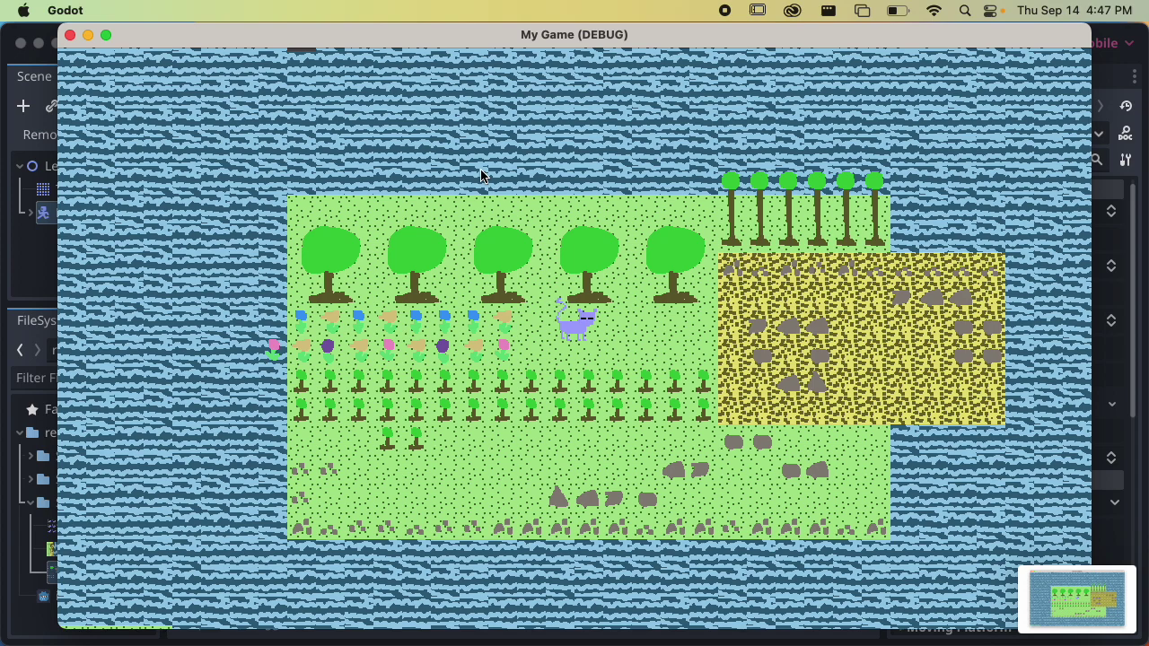
Step: Walk the player east onto the sand area and around its rocks
key("Right")
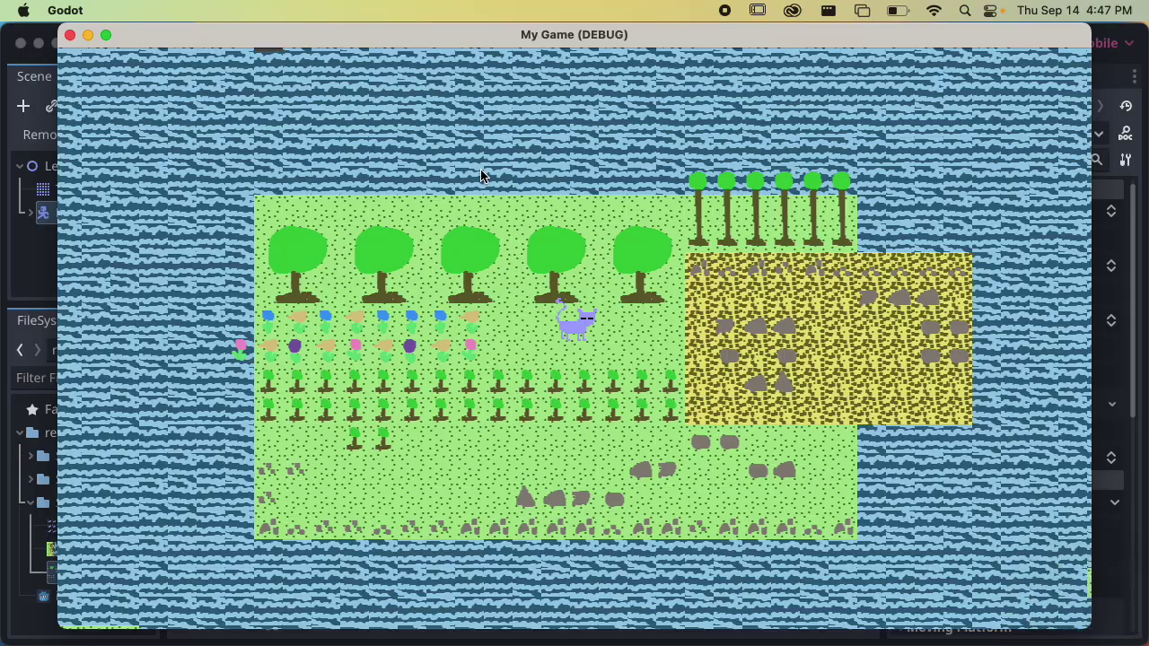
key("Right")
key("Right")
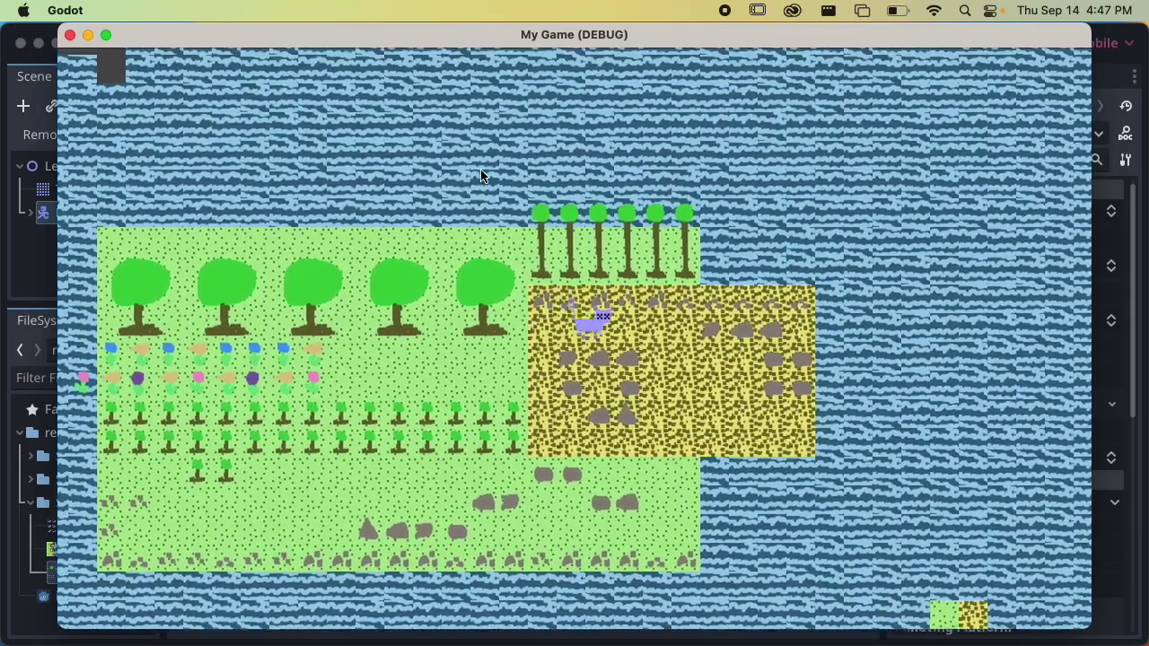
key("Down")
key("Right")
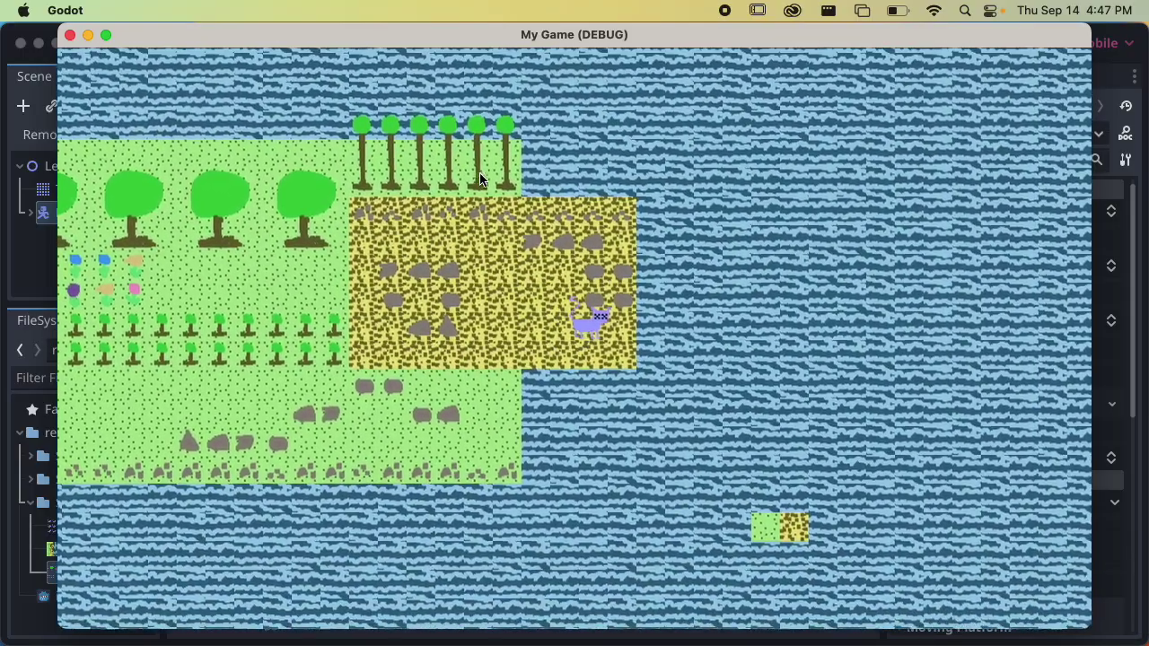
Step: Capture a screenshot of the game window with the player on the sand area, and close the running game
key("super+shift+4")
key("space")
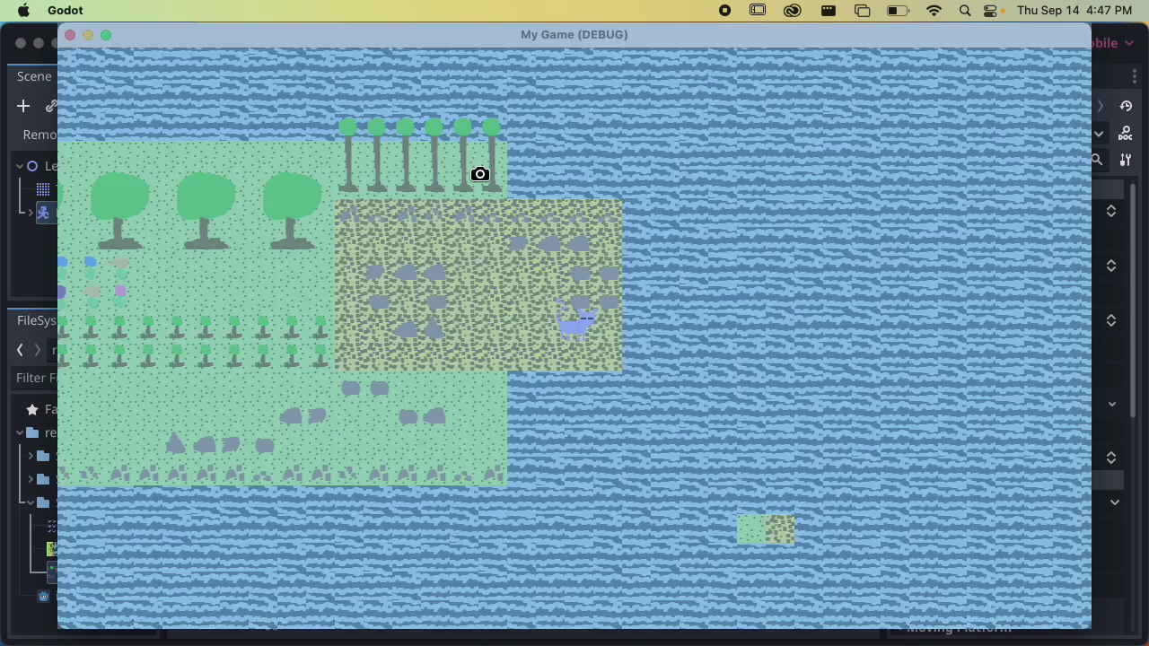
left_click(620, 187)
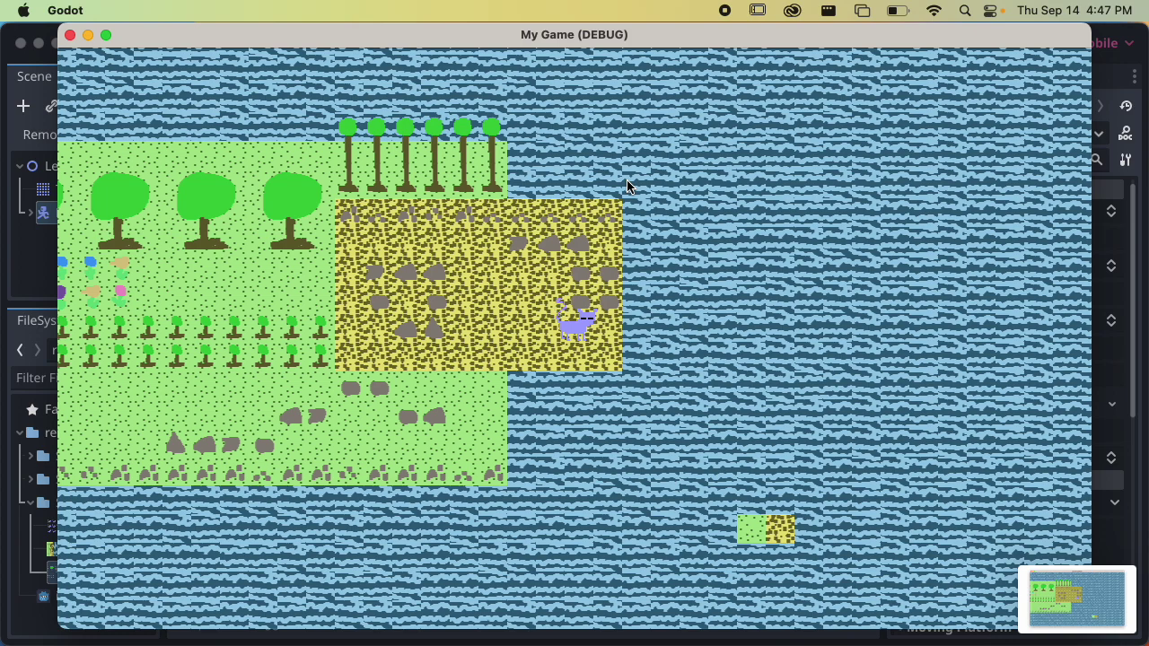
left_click(69, 36)
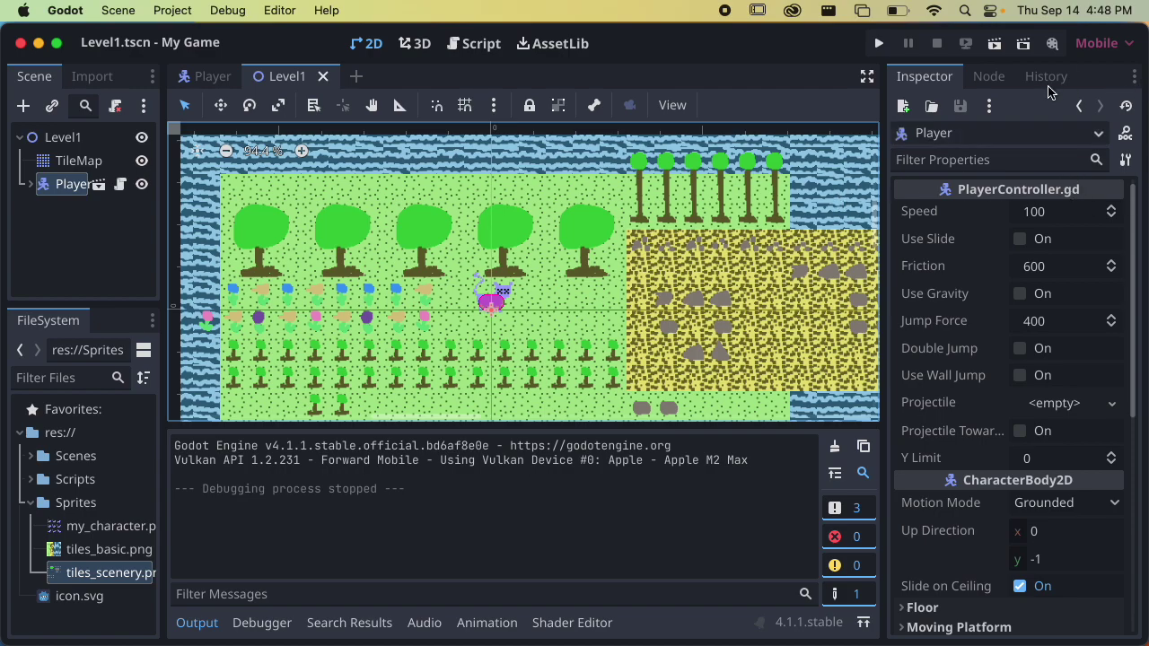
Step: Switch to Chrome, log in to the OpenLab course site with the saved credentials, and start a new post
key("super+Tab")
key("super+Tab")
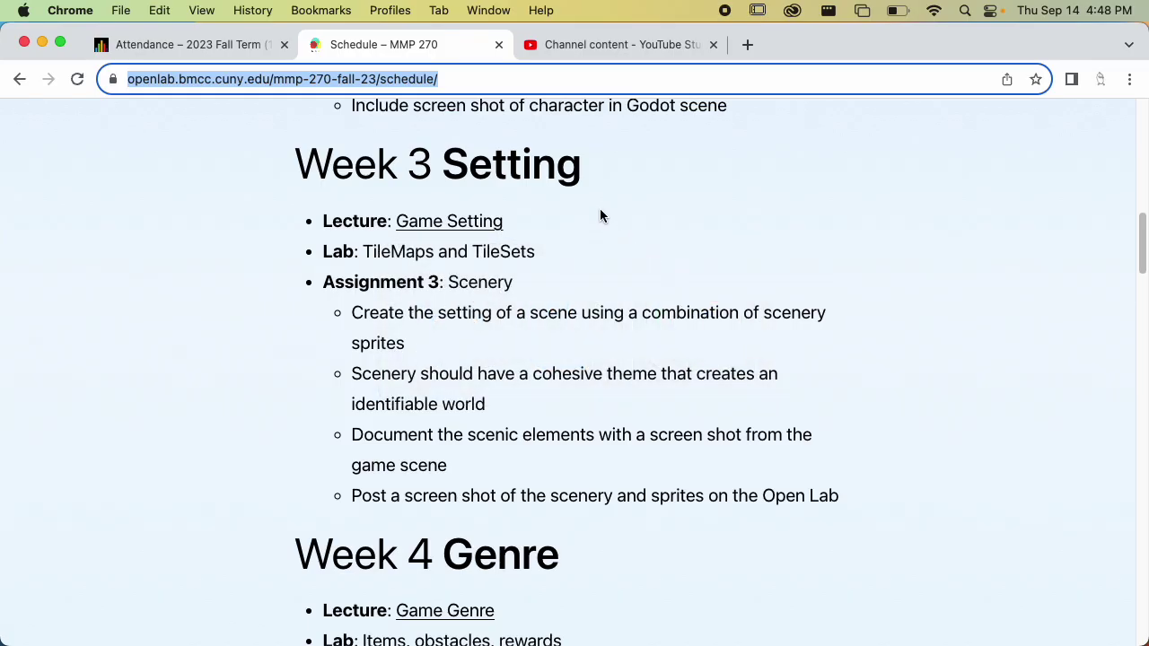
scroll(603, 184, "up", 10)
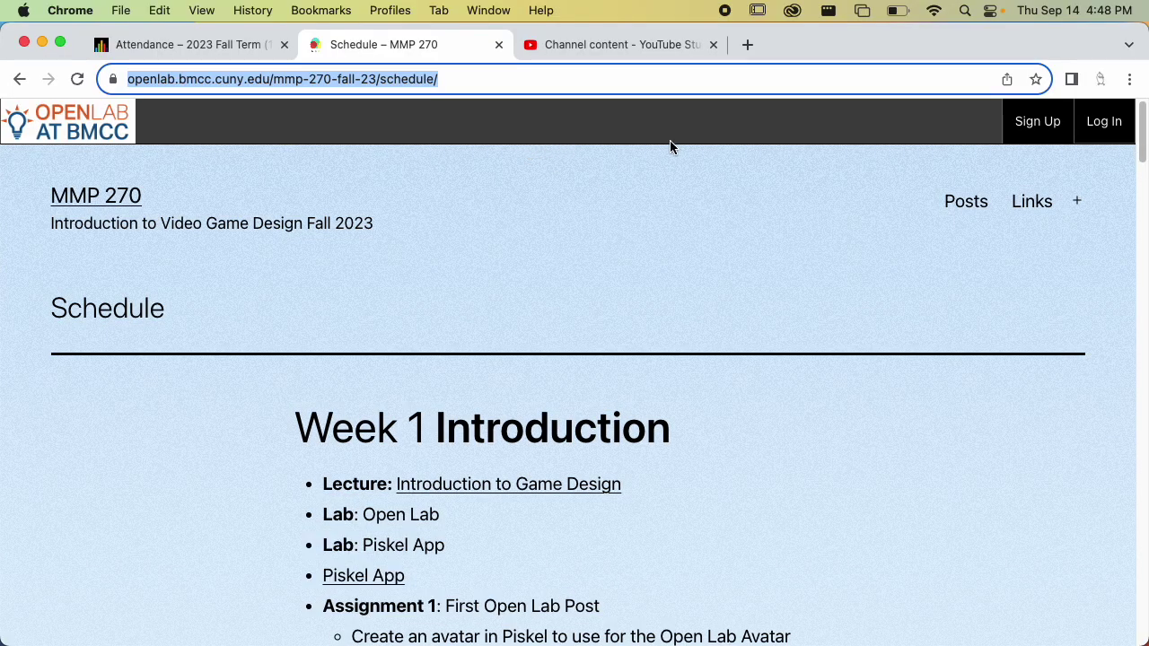
left_click(1104, 122)
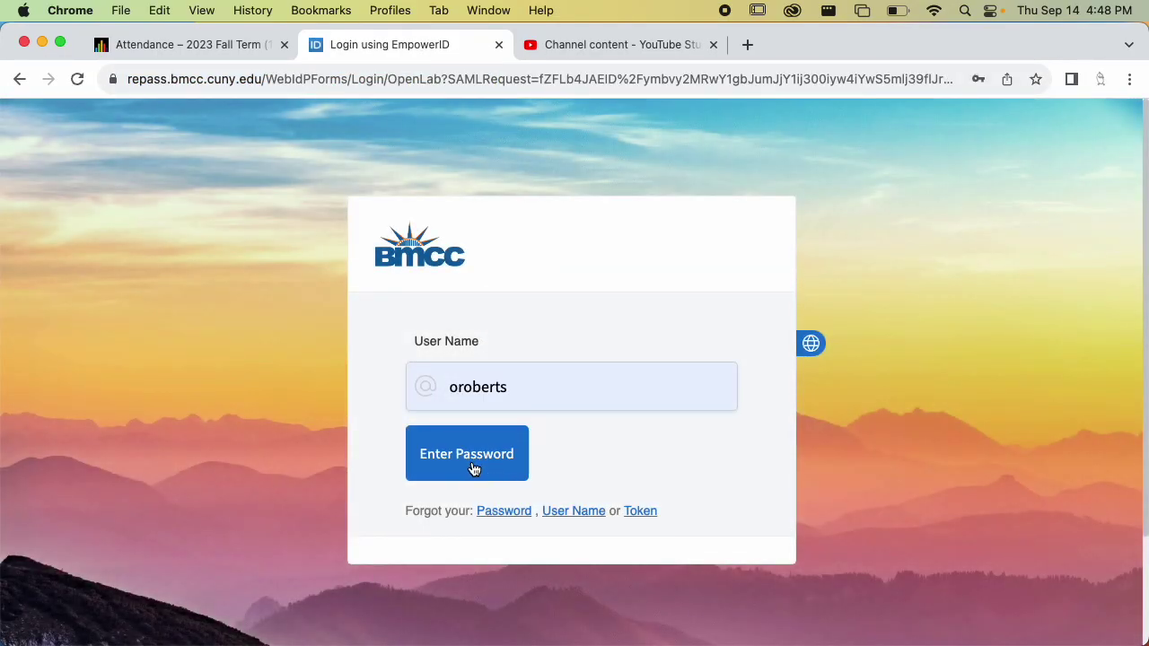
left_click(474, 469)
left_click(521, 426)
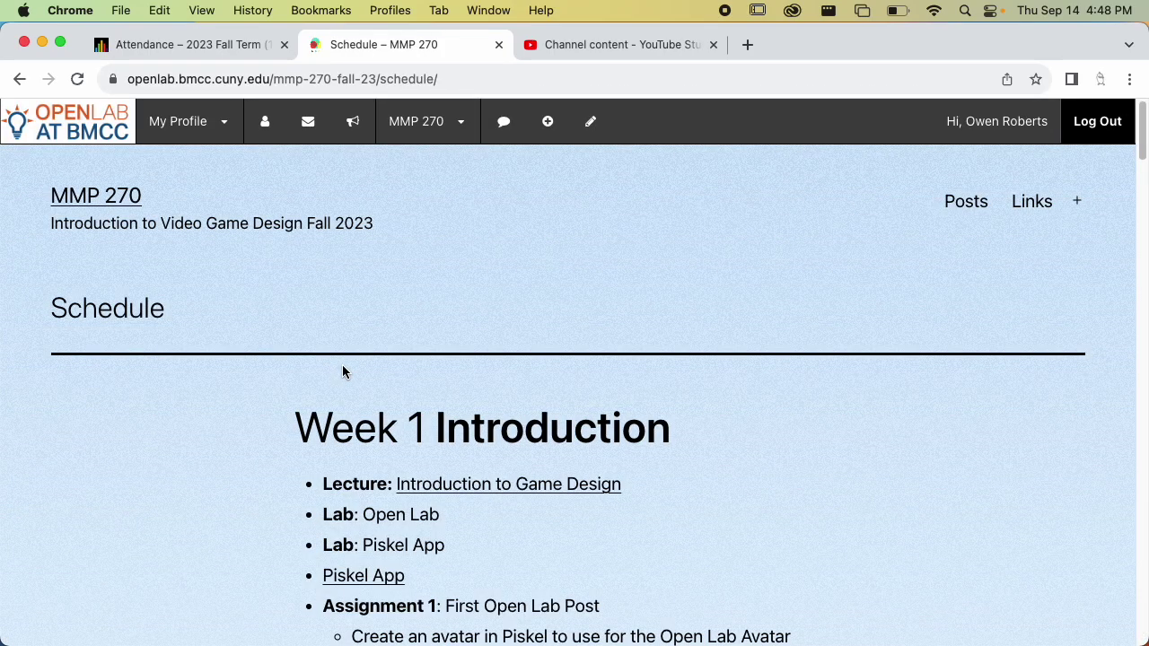
mouse_move(548, 121)
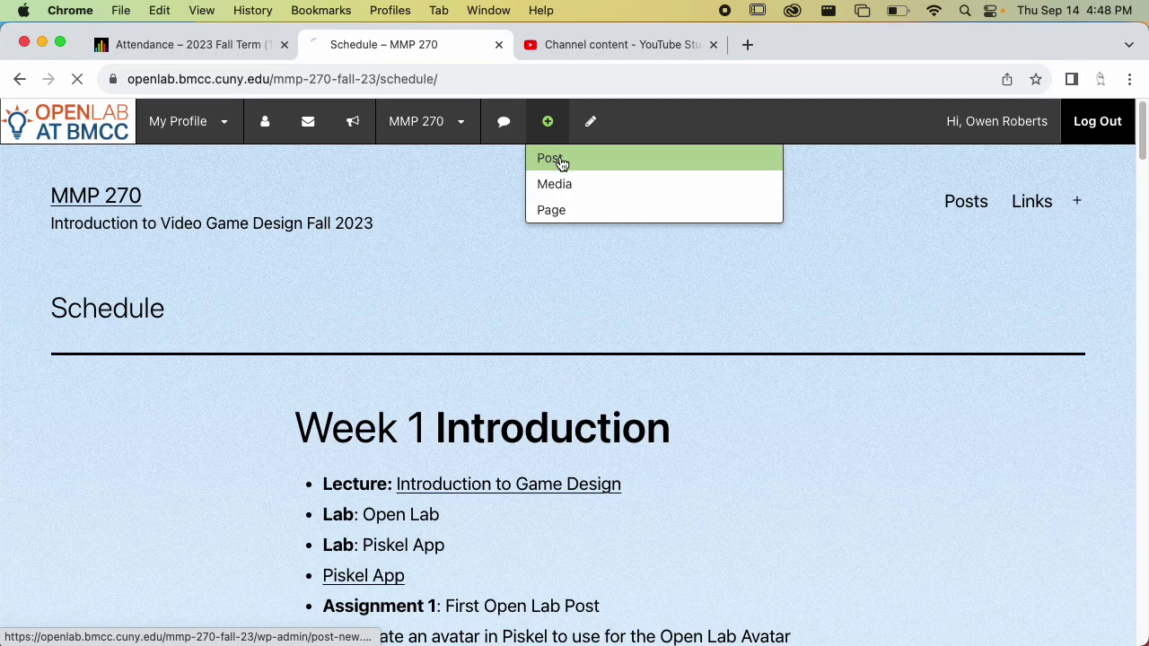
left_click(557, 157)
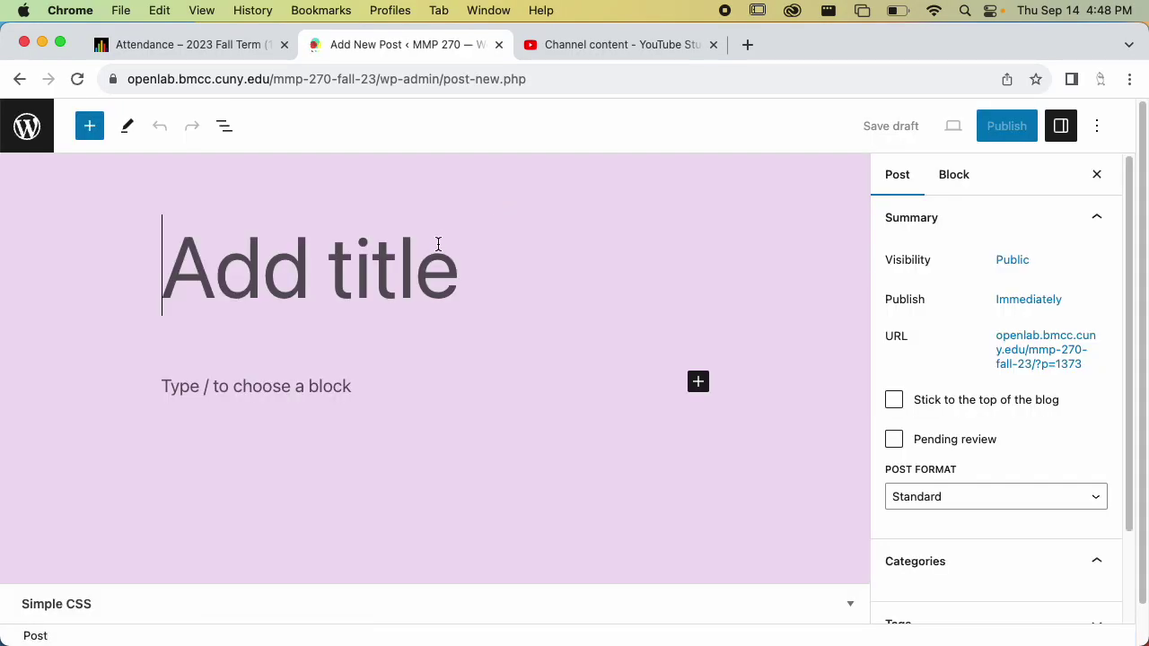
Step: Create and assign the new category "Scenery" for the post and title it "My Scenery"
scroll(994, 354, "down", 5)
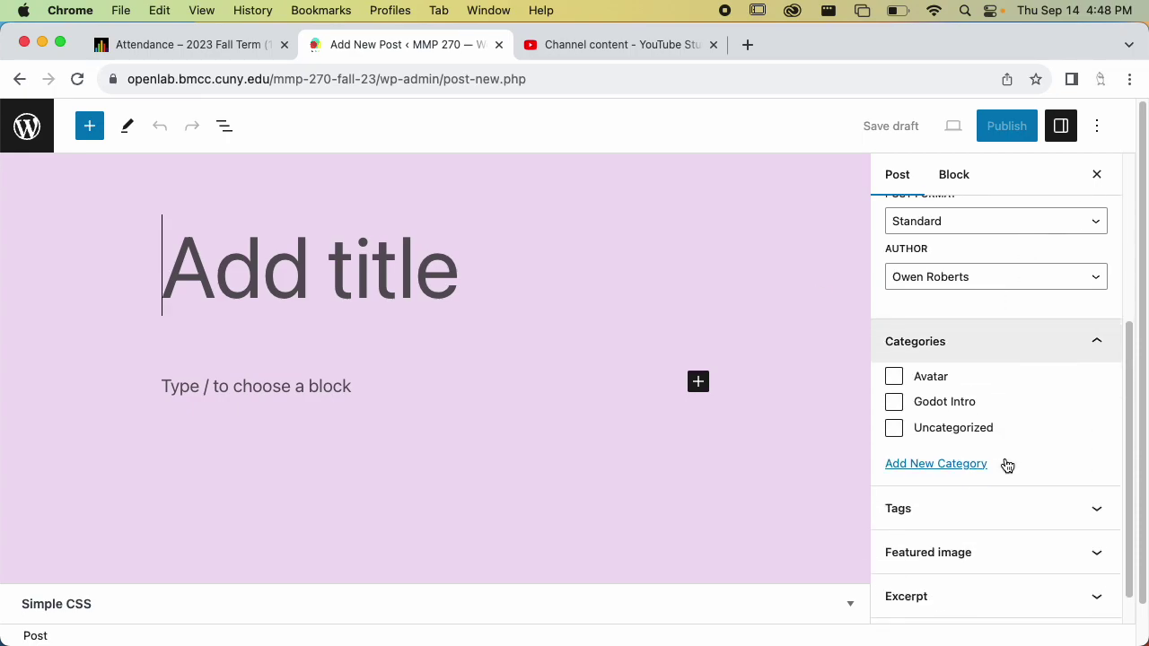
left_click(957, 464)
left_click(970, 511)
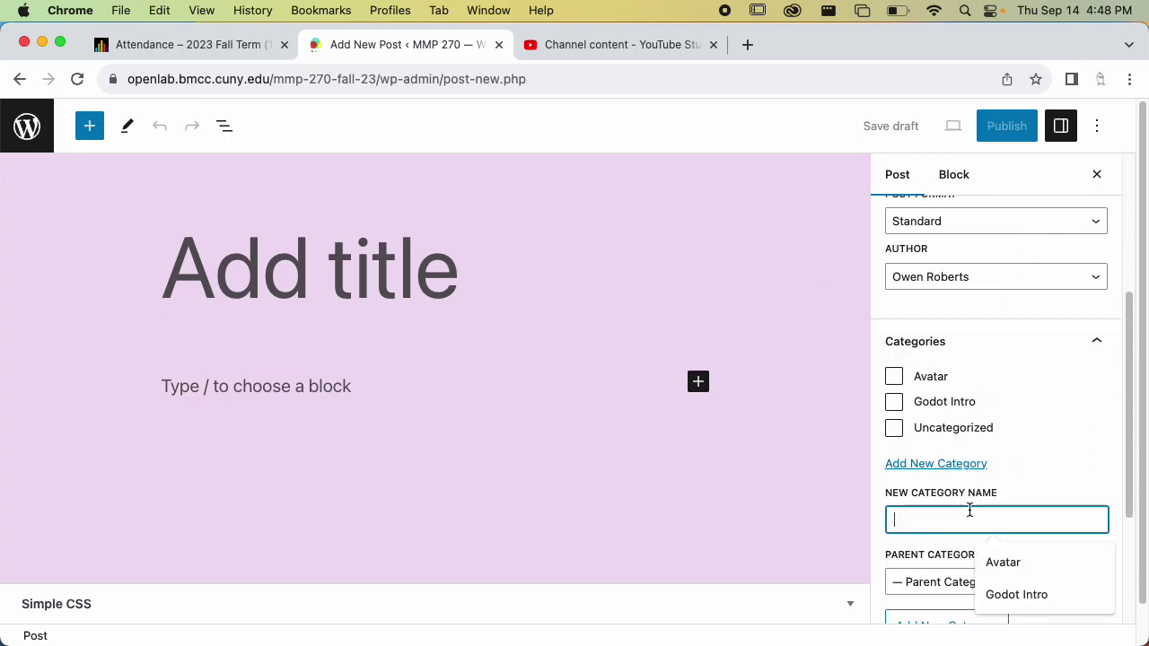
type("Scenery")
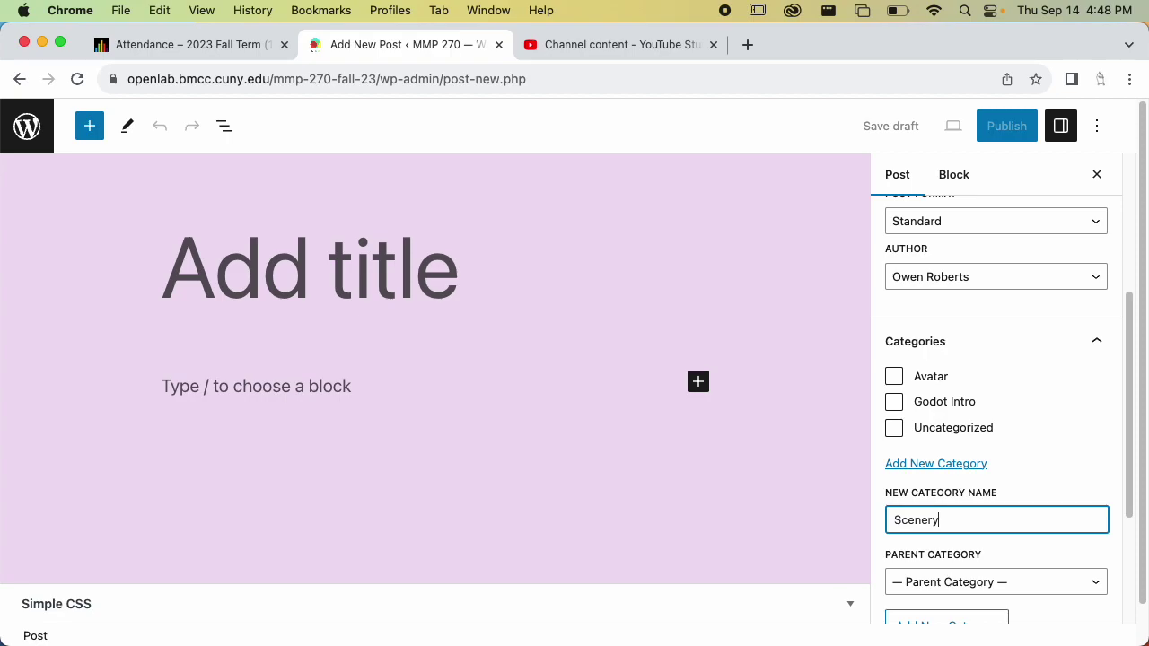
scroll(1047, 461, "down", 3)
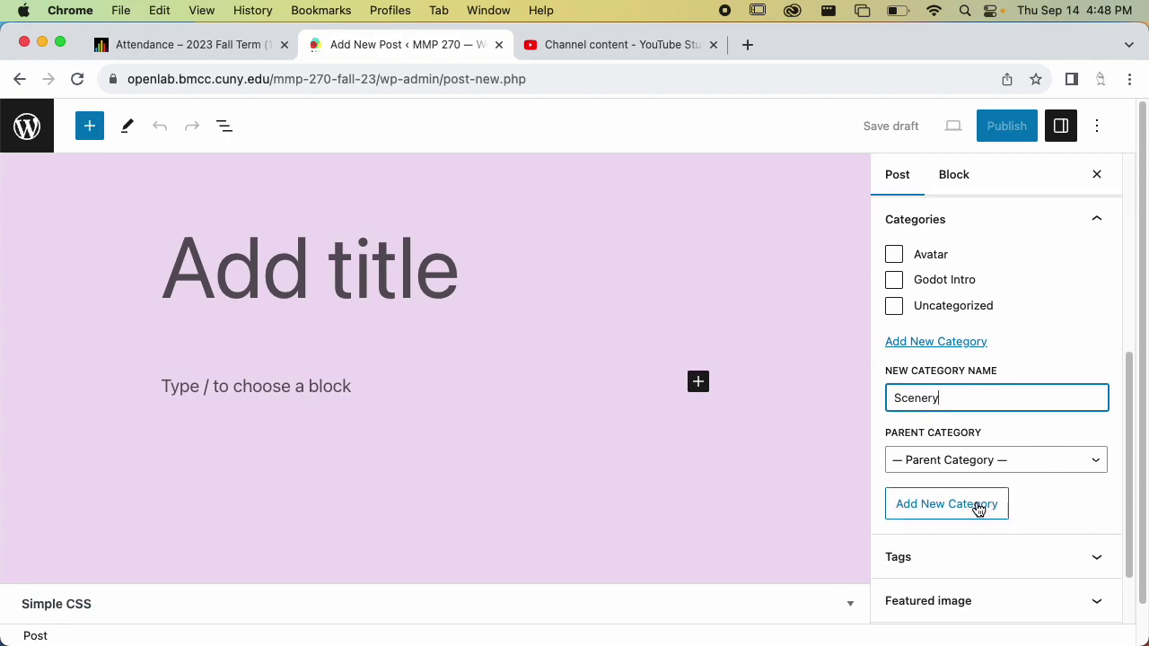
left_click(965, 510)
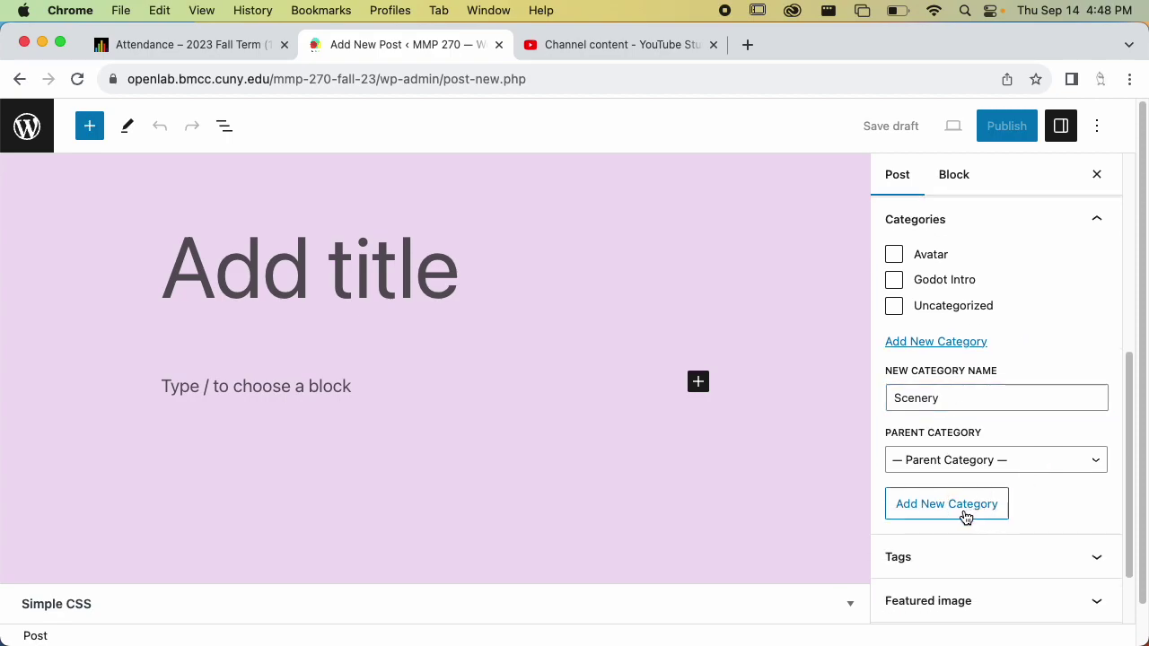
left_click(350, 282)
type("My Scenery")
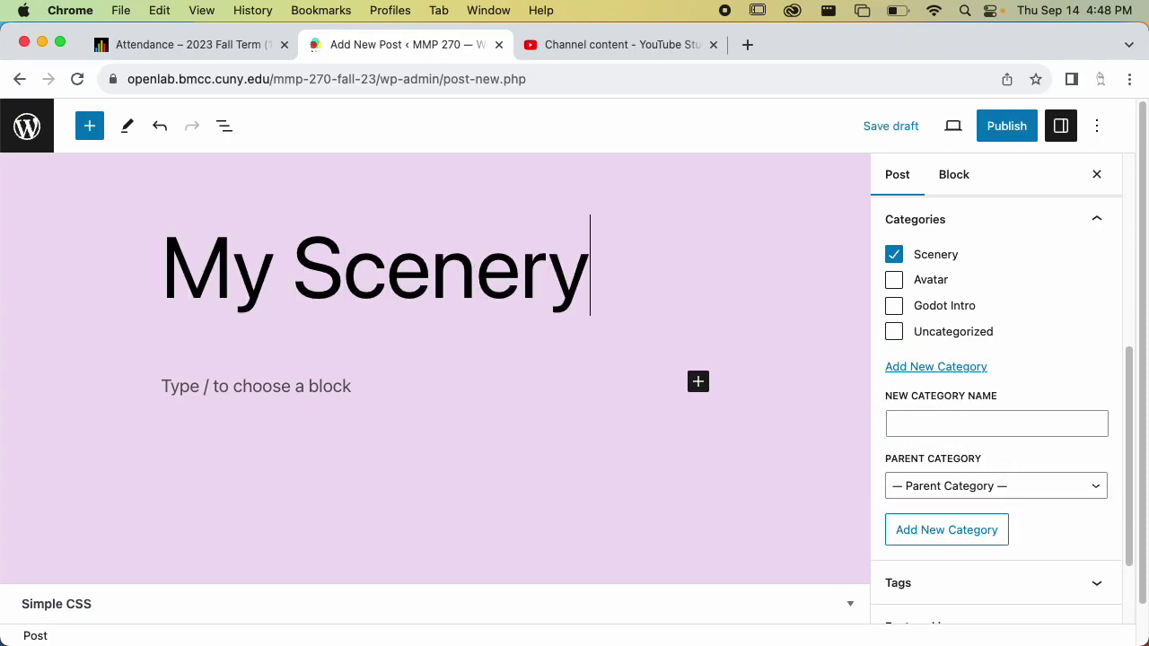
Step: Write the body paragraph "I made some grass, dirt and water textures for the ground layer, and some trees, flowers and rocks for the scenery layer."
left_click(485, 382)
type("I mad")
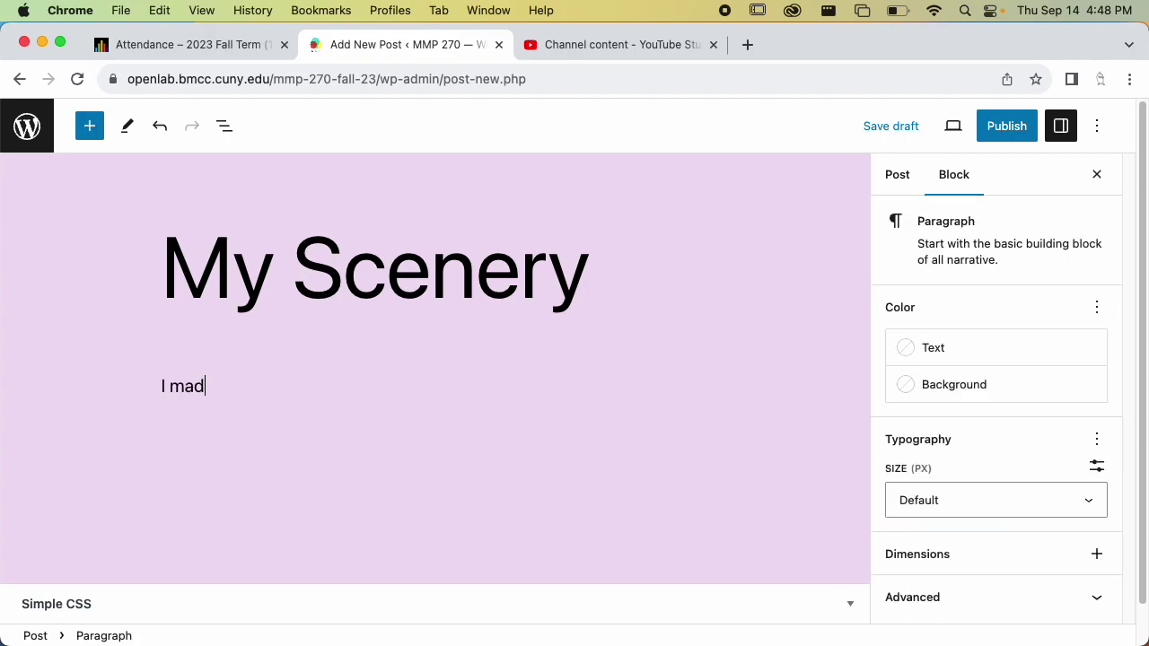
type("e some grass, dirt and")
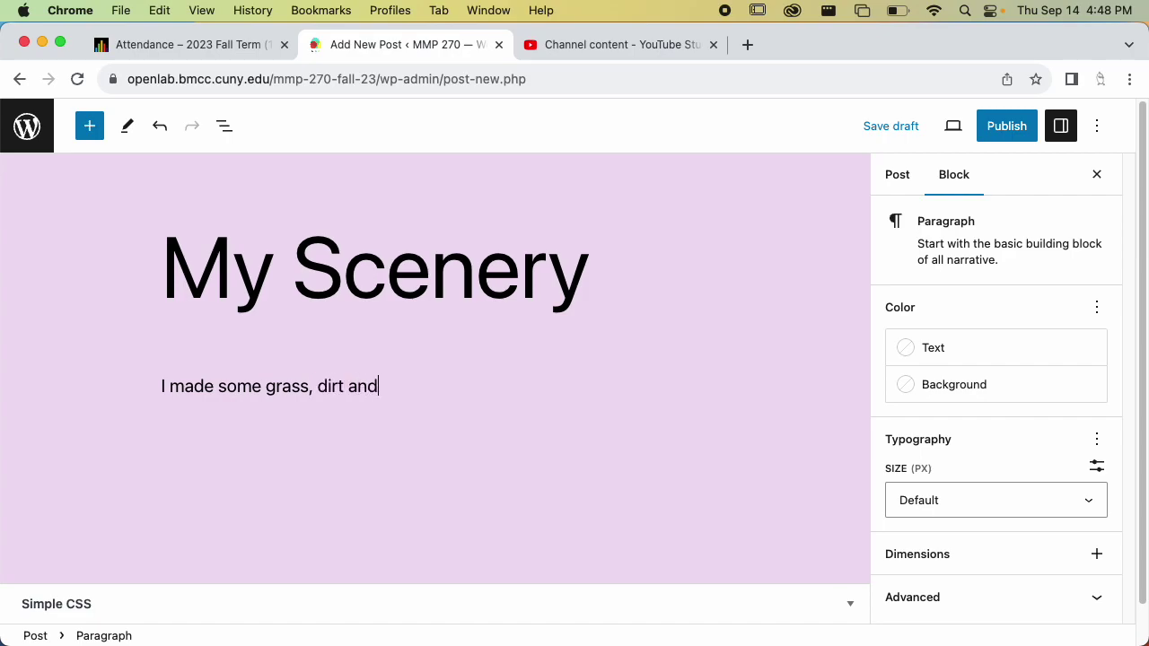
type(" water textr")
type("ures for the ground ")
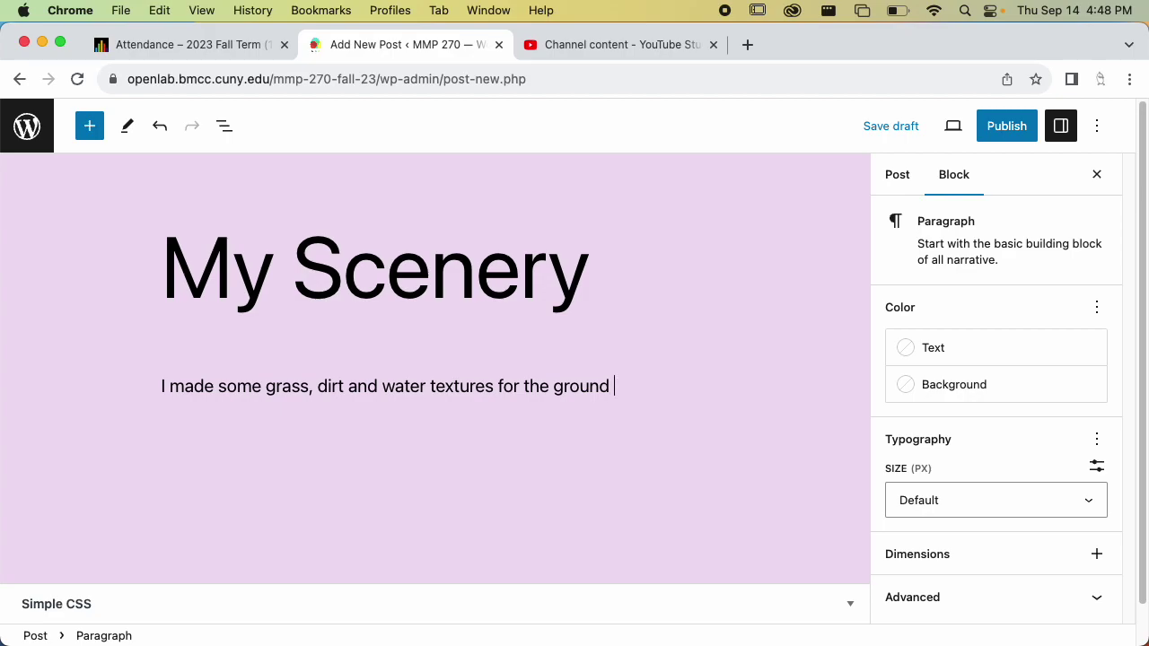
type("layer, and some")
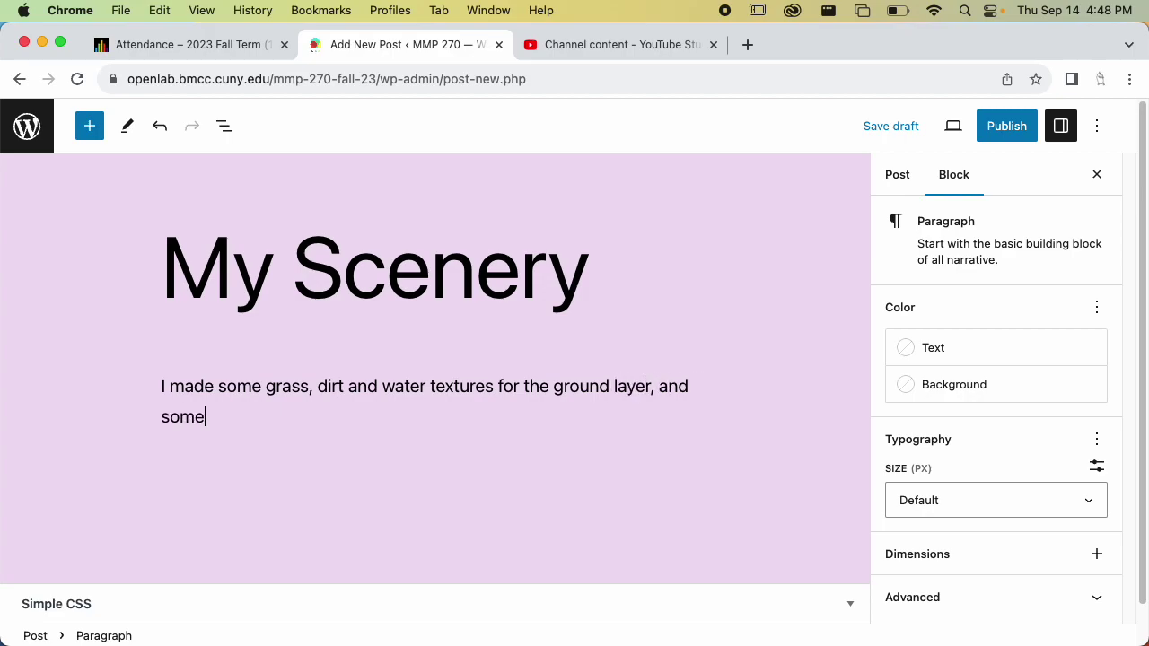
type(" trees, flowers and rocks for th")
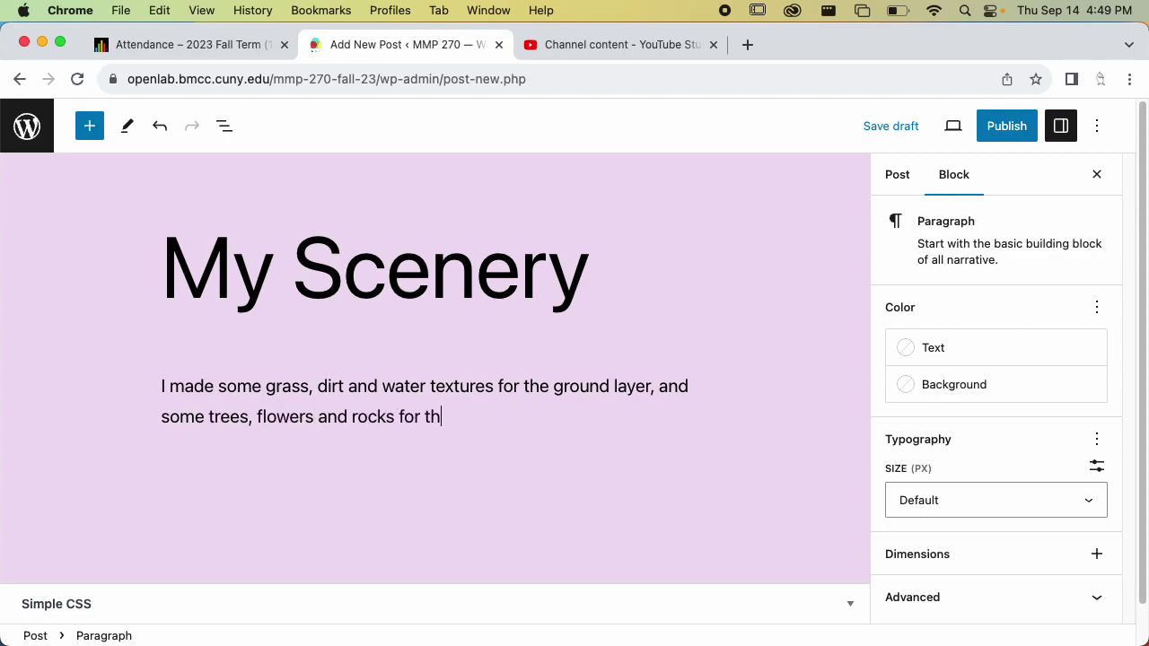
type("e scenery layer.")
key("Return")
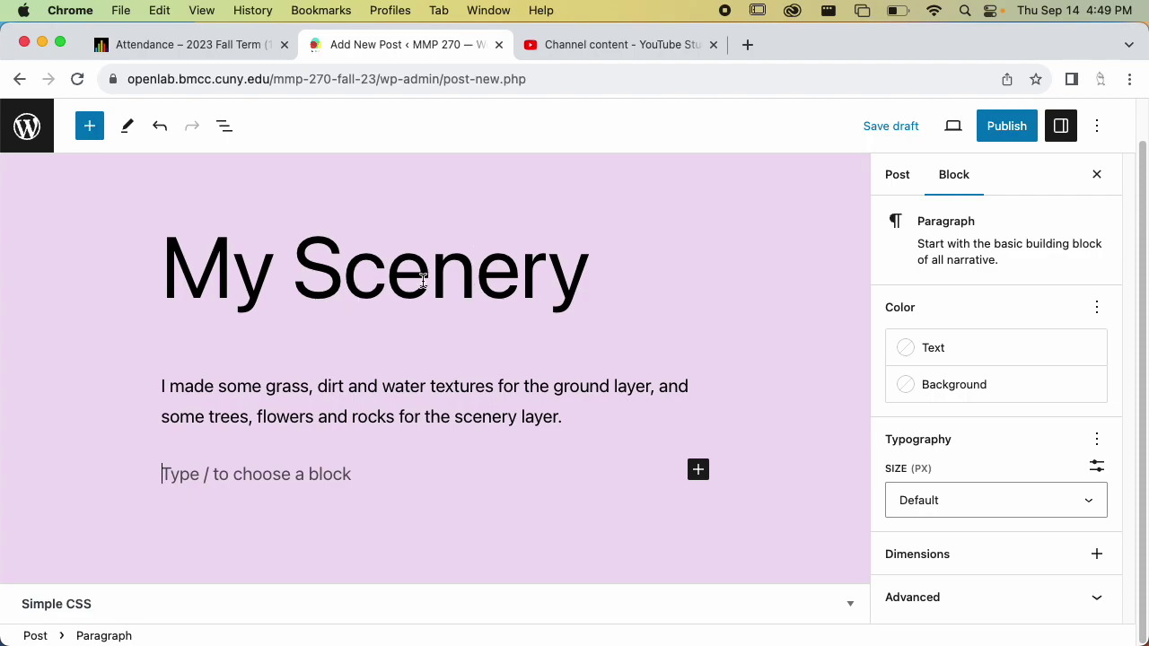
Step: Insert tiles_basic.png and tiles_scenery.png from Finder's Sprites folder below the paragraph as a gallery, and turn off image cropping
key("super+Tab")
key("super+Tab")
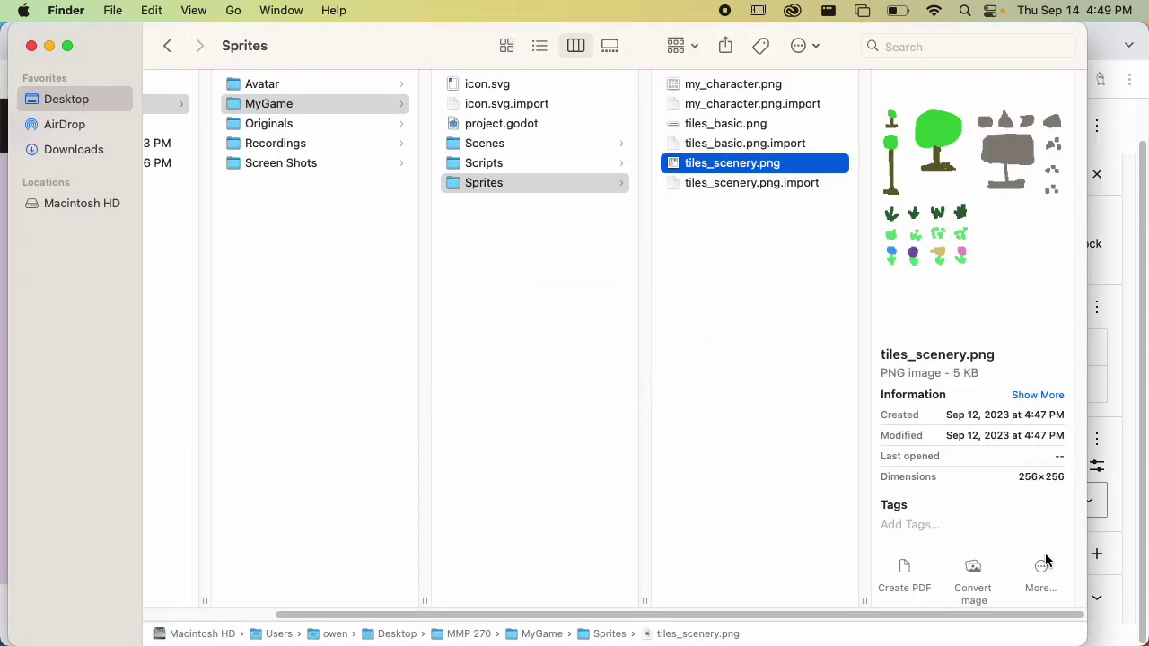
left_click_drag(1084, 643, 786, 526)
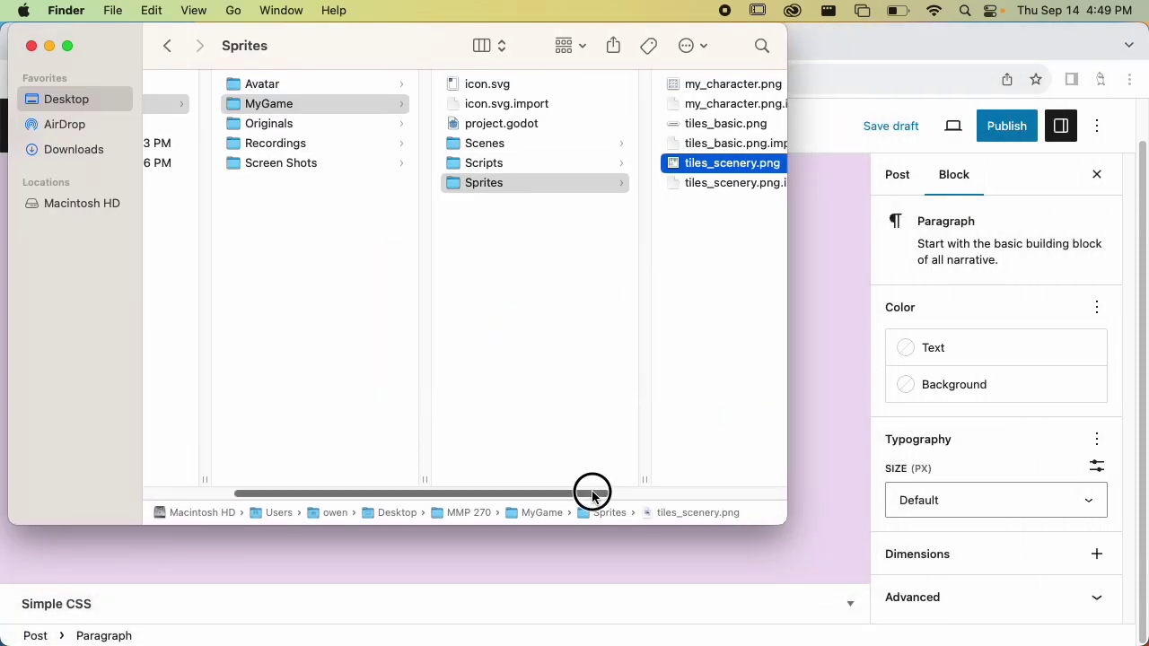
left_click_drag(593, 496, 716, 495)
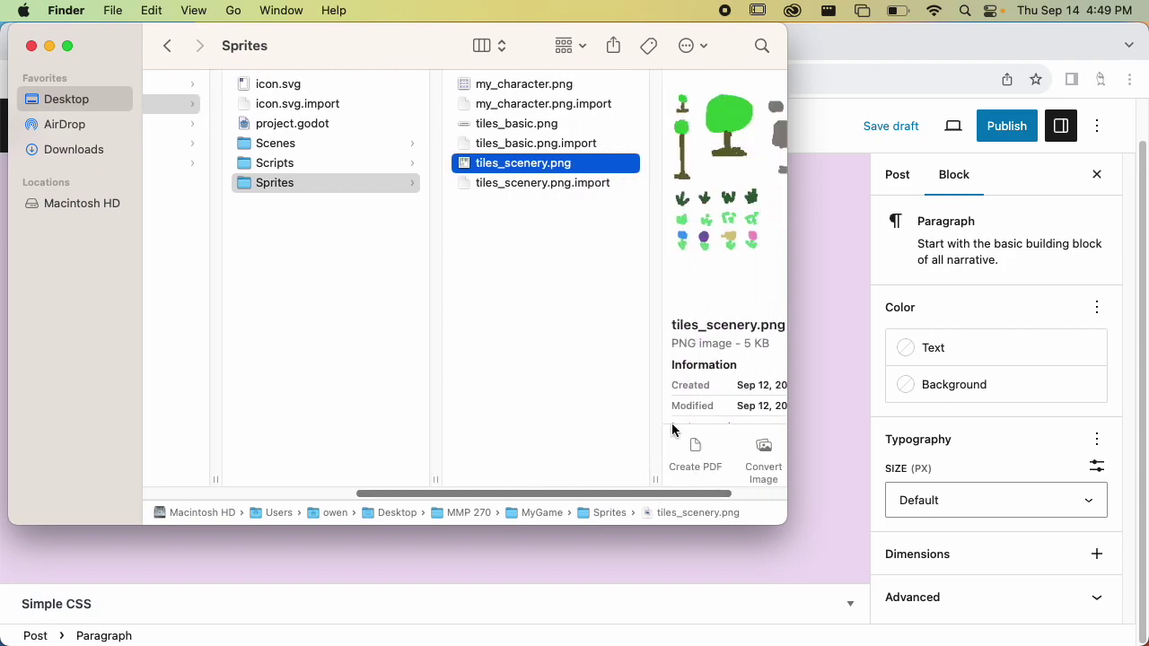
left_click(521, 126, "super")
mouse_move(495, 123)
left_mouse_down()
mouse_move(845, 350)
mouse_move(837, 440)
mouse_move(563, 248)
mouse_move(511, 119)
left_mouse_up()
left_click_drag(390, 49, 835, 79)
left_click_drag(816, 164, 231, 472)
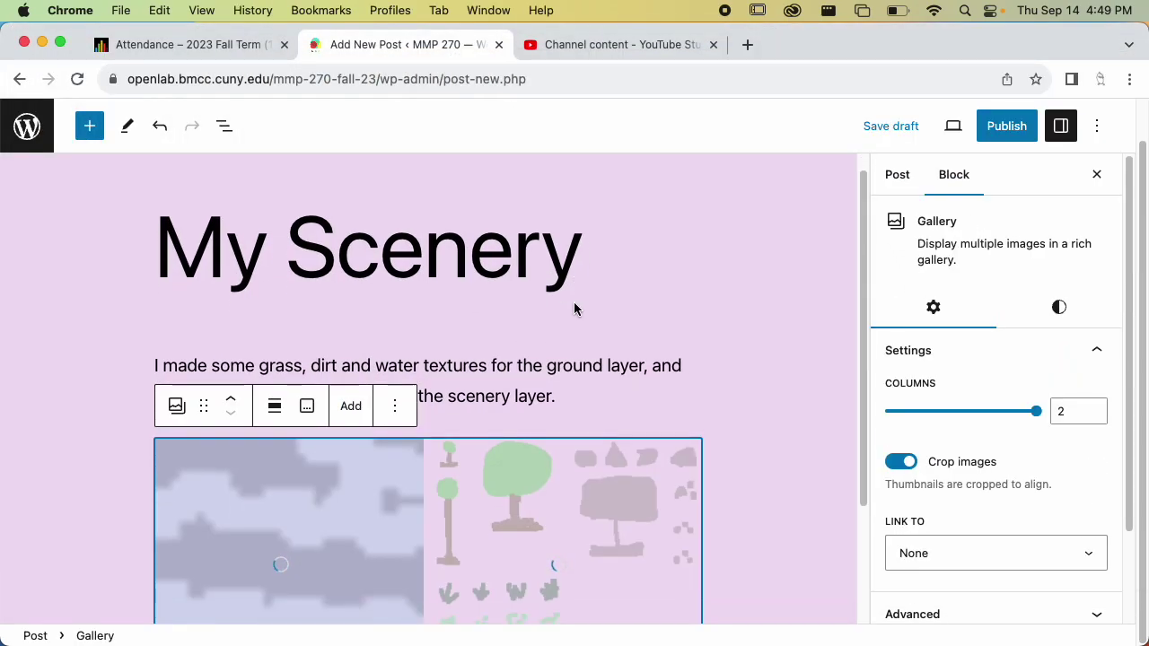
scroll(587, 288, "down", 3)
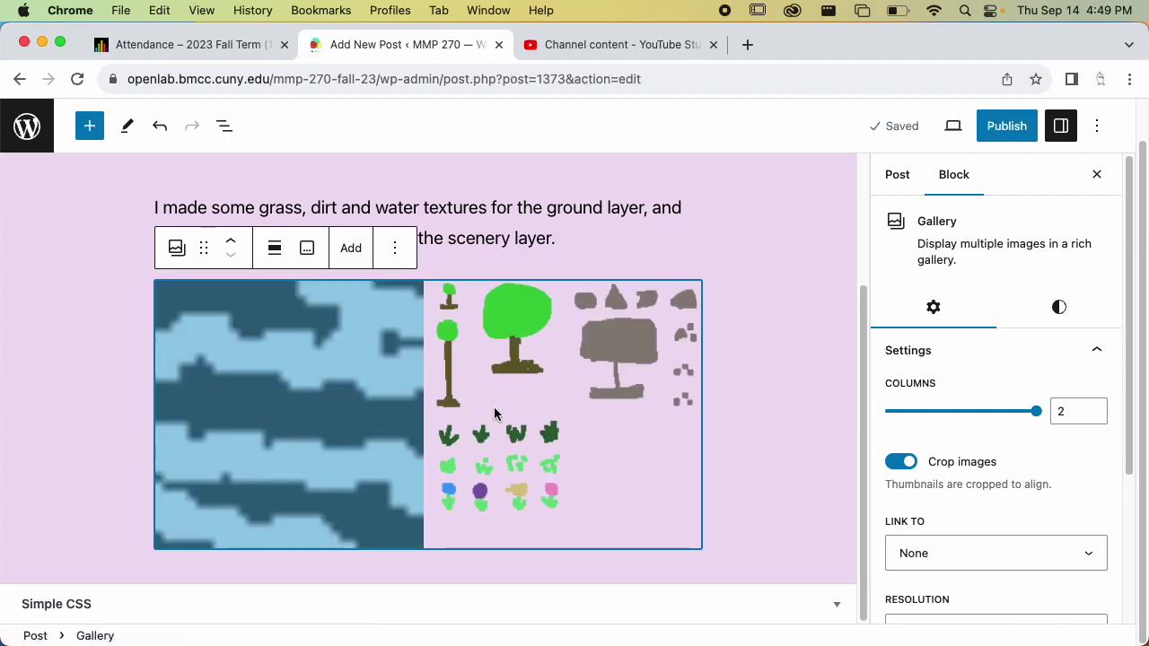
left_click(901, 462)
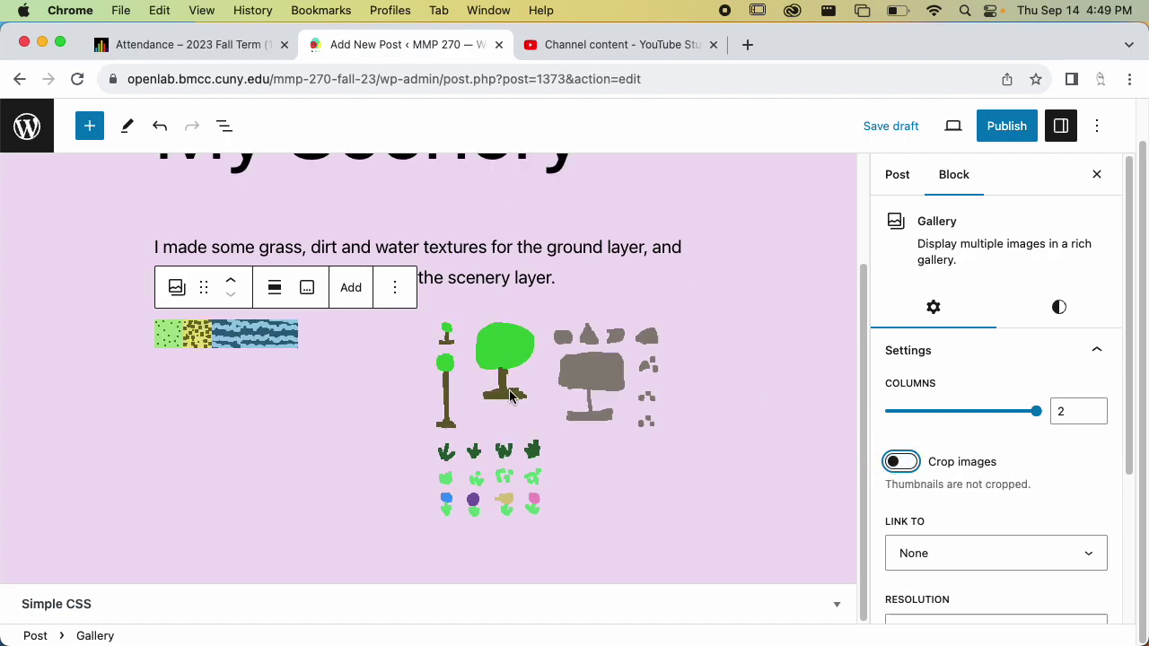
left_click(306, 404)
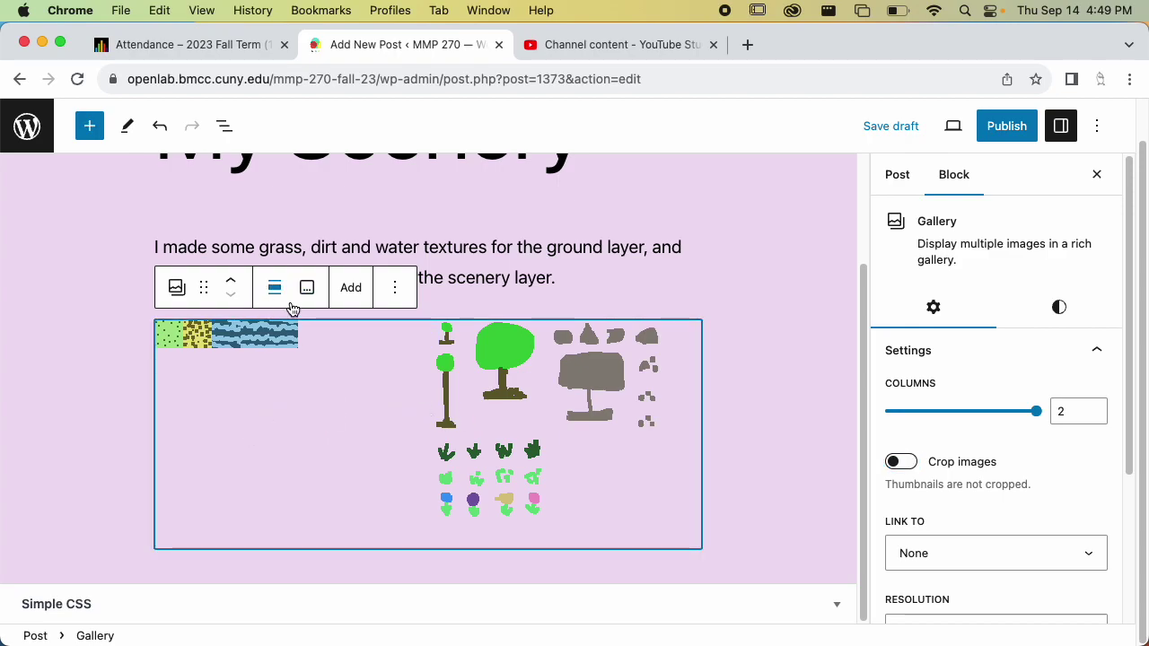
left_click(225, 336)
left_click(278, 446)
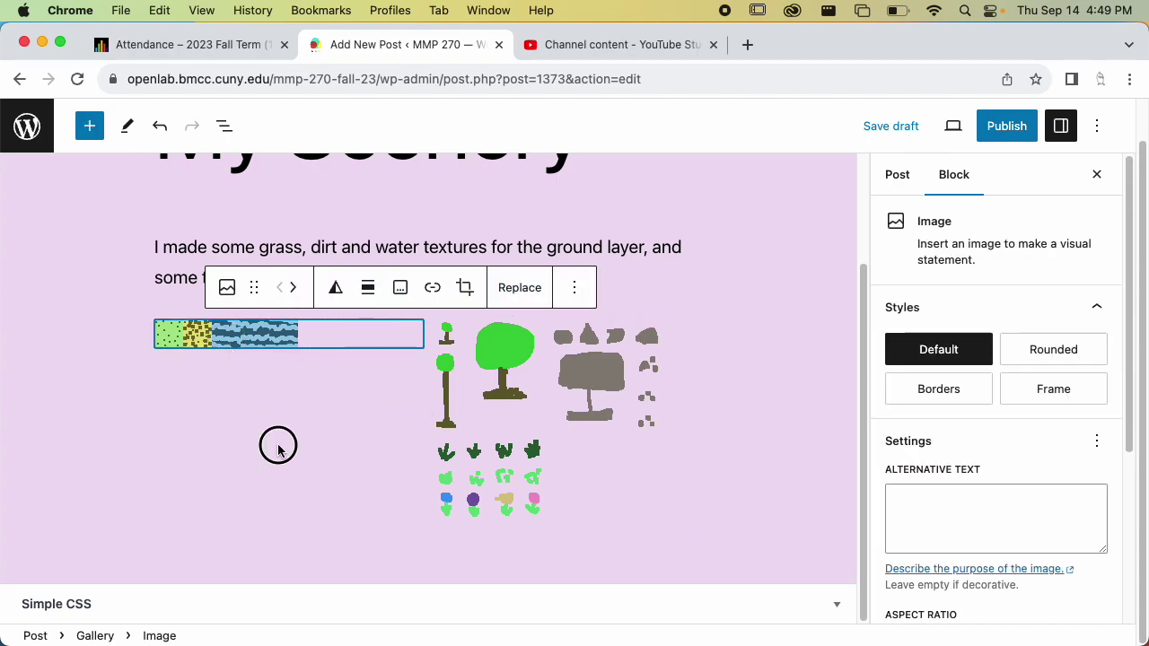
left_click(464, 429)
left_click(490, 544)
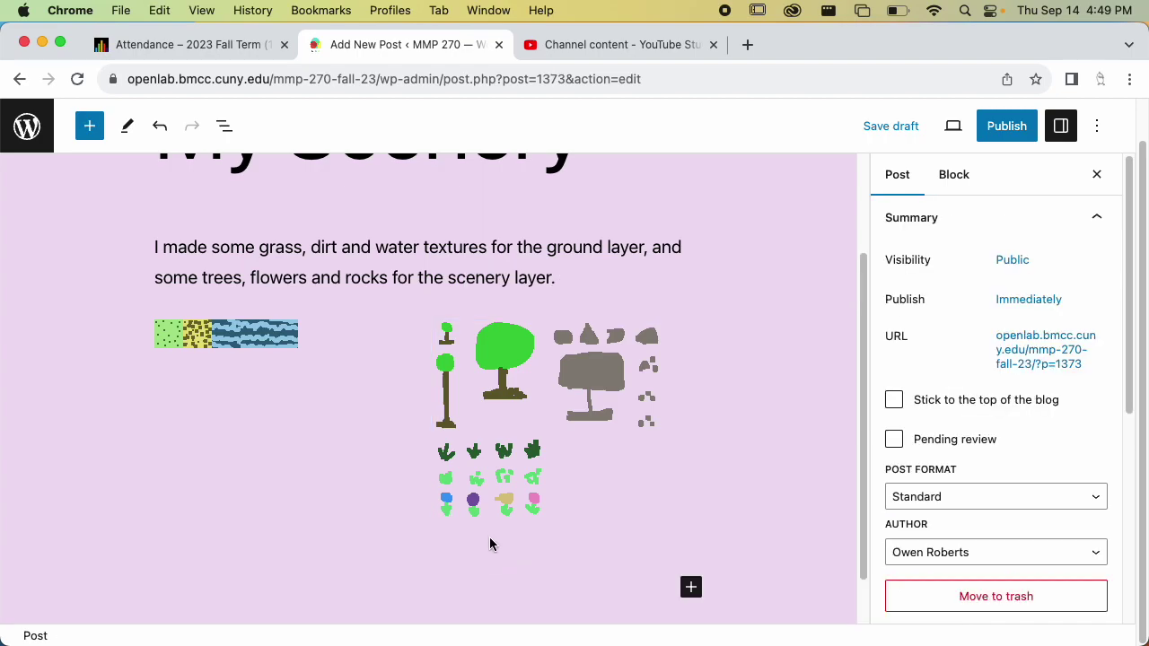
left_click(480, 459)
left_click(362, 385)
left_click(350, 304)
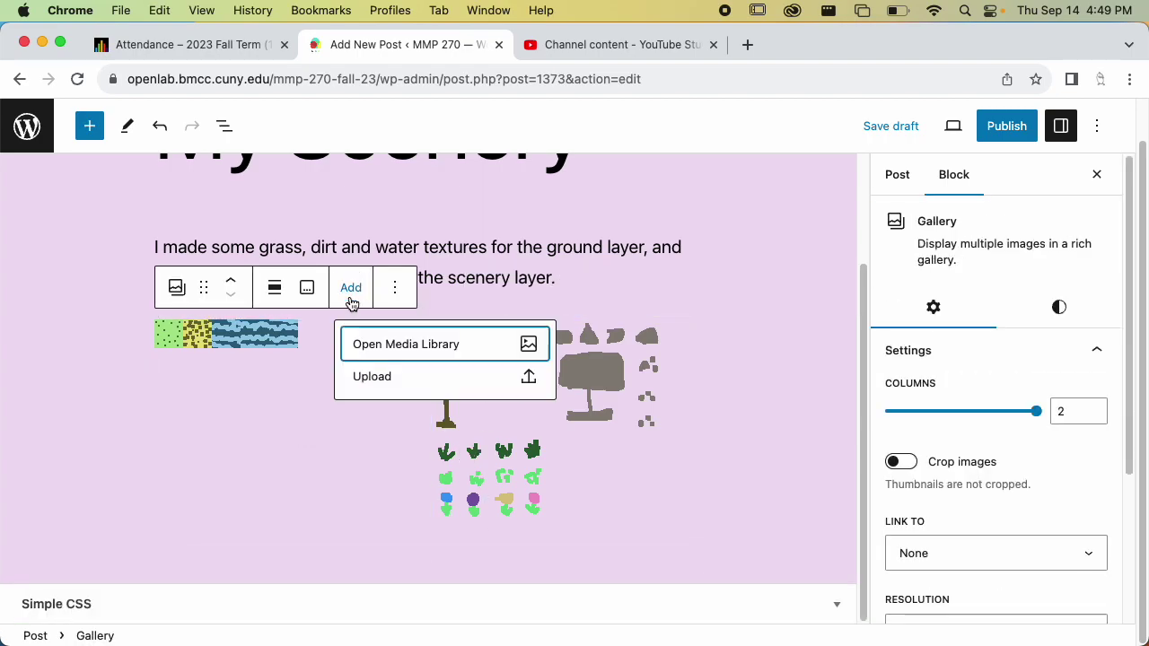
left_click(243, 464)
Step: Add the caption "Ground Sprites" to the ground tiles image in the gallery
left_click(226, 339)
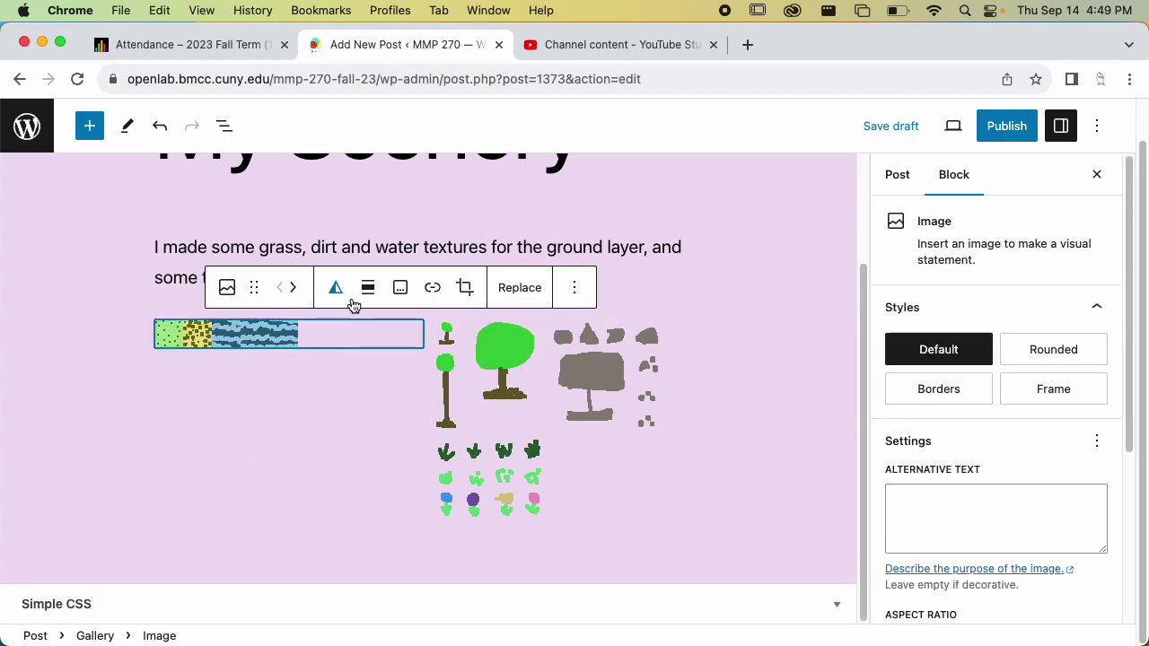
left_click(400, 294)
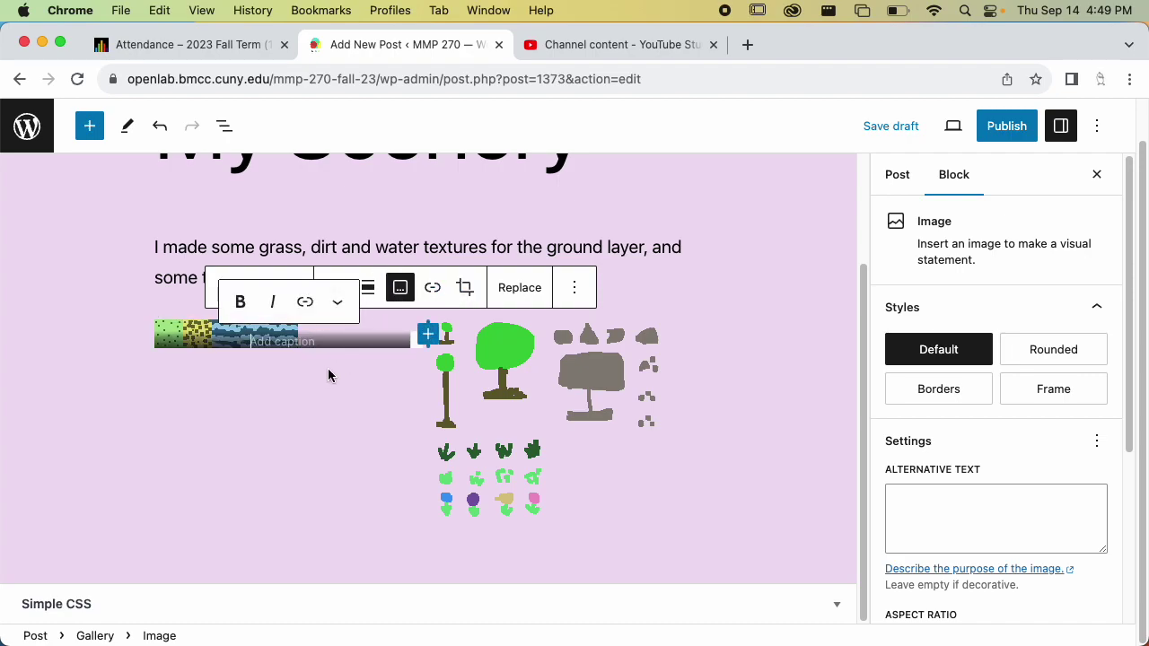
type("Fro")
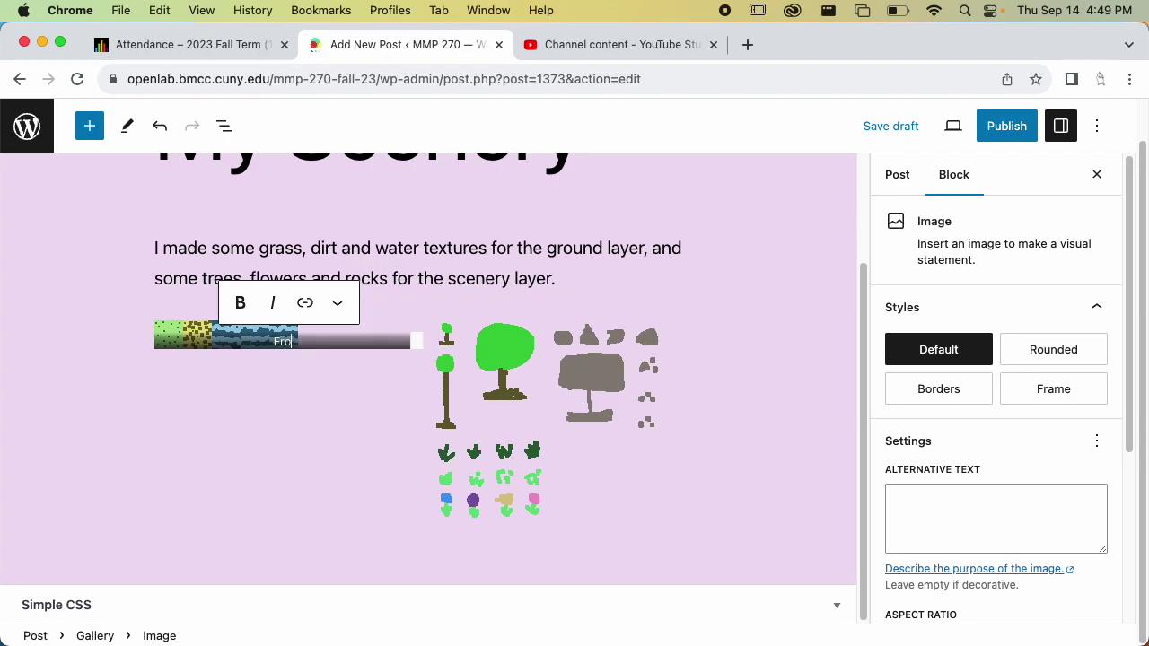
key("BackSpace")
type("Ground Spi")
type("ites")
left_click(512, 401)
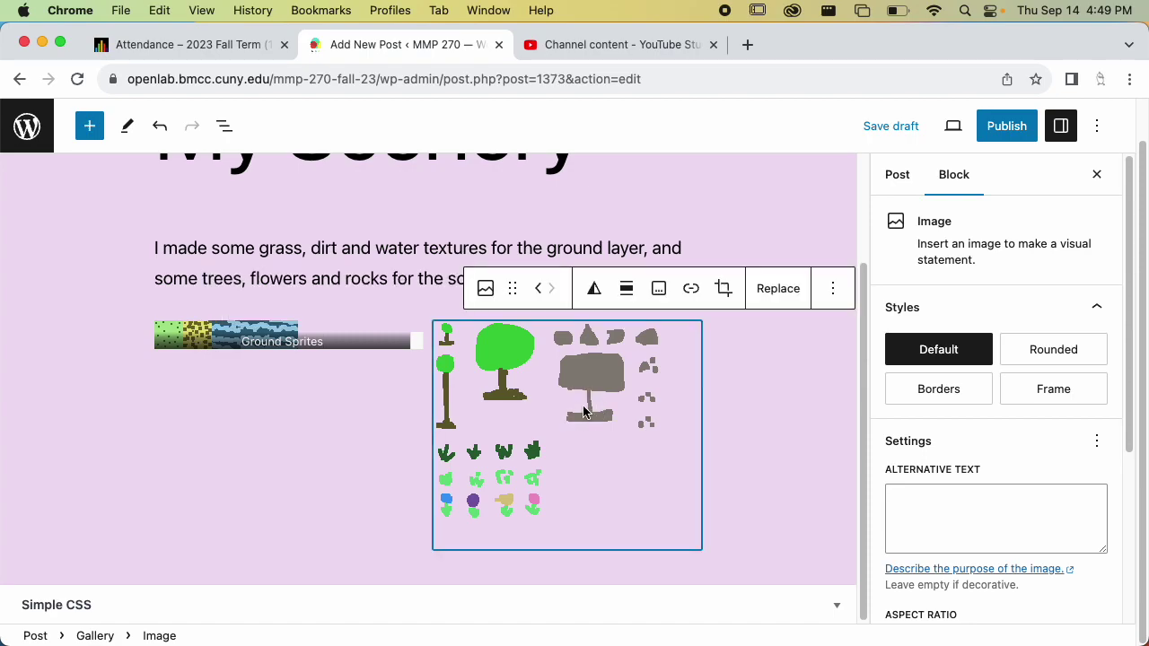
Step: Add the caption "Scenery Sprites" to the scenery tiles image in the gallery
left_click(659, 292)
type("Sc")
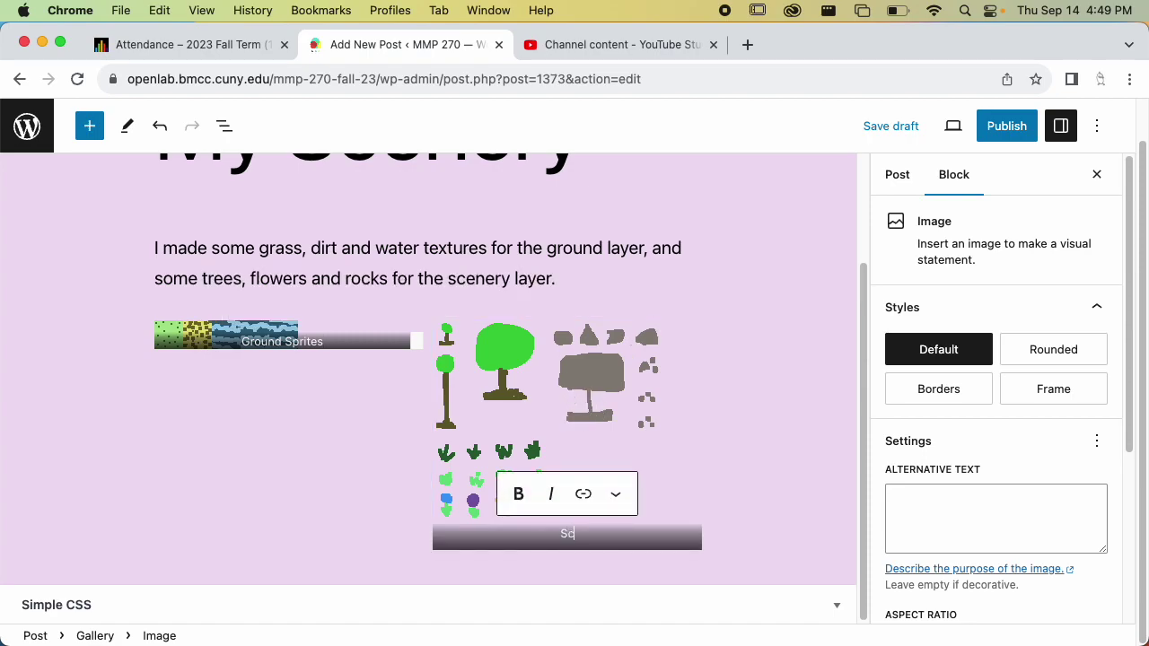
type("enery Sprites")
left_click(751, 416)
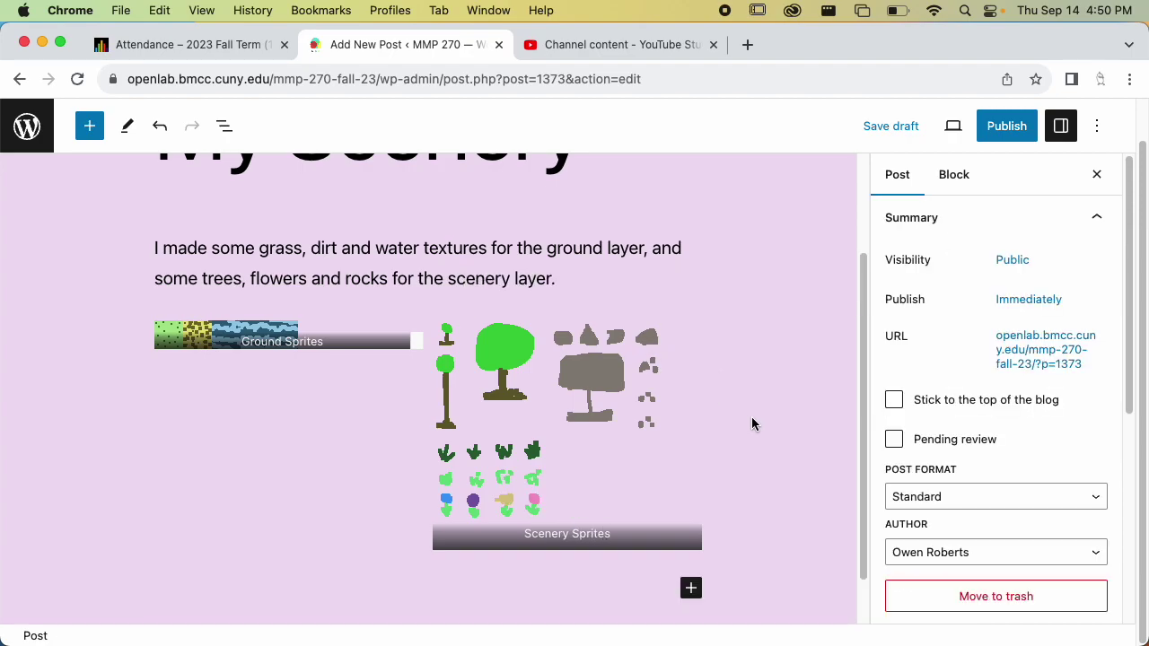
scroll(709, 476, "down", 2)
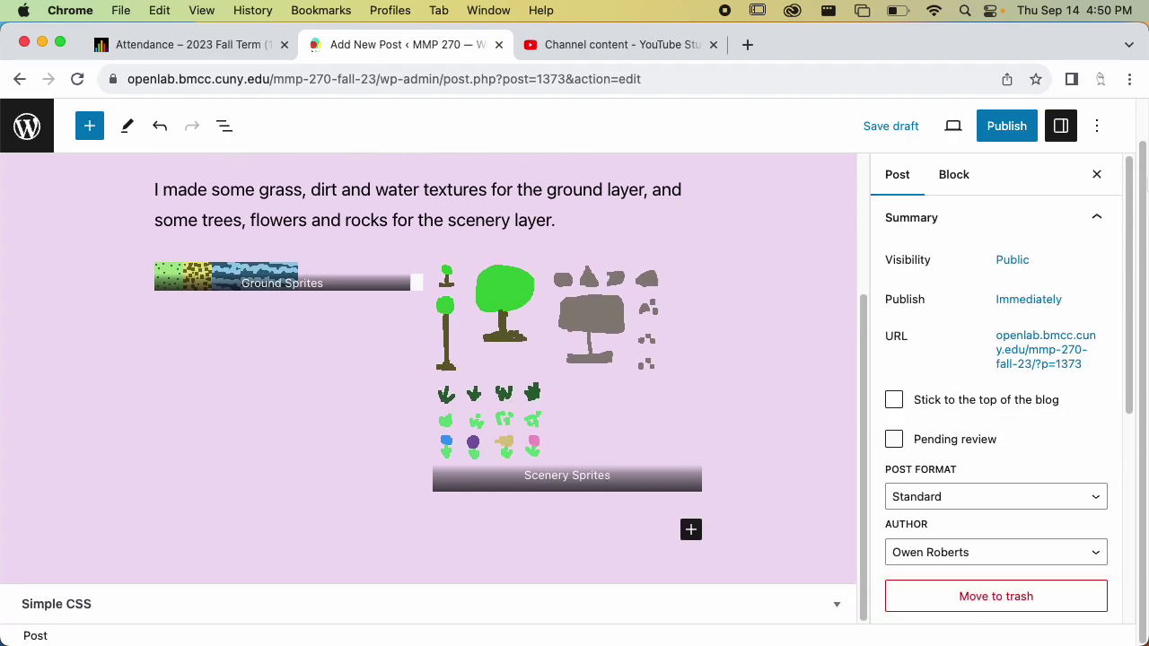
Step: Move the two game screenshots from the Desktop into the Screen Shots folder inside MMP 270 in Finder
left_click(1114, 106)
left_click_drag(859, 73, 431, 72)
left_click_drag(802, 551, 1077, 592)
left_click_drag(516, 564, 321, 567)
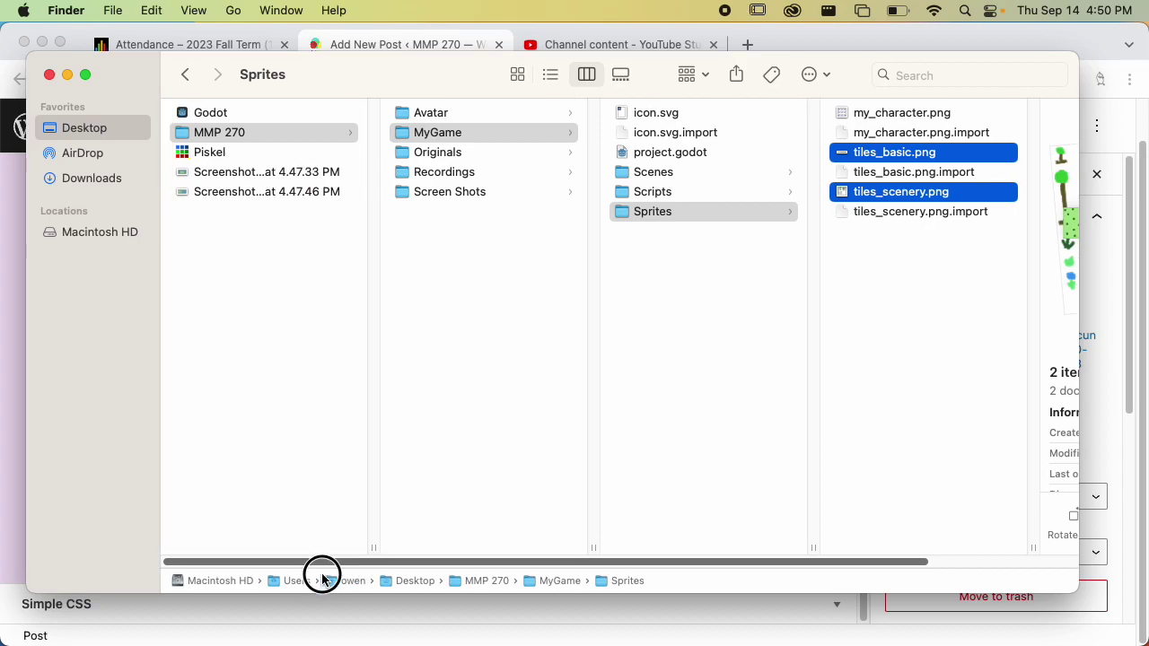
left_click(451, 193)
left_click_drag(276, 184, 301, 238)
left_click(260, 136)
left_click(492, 193)
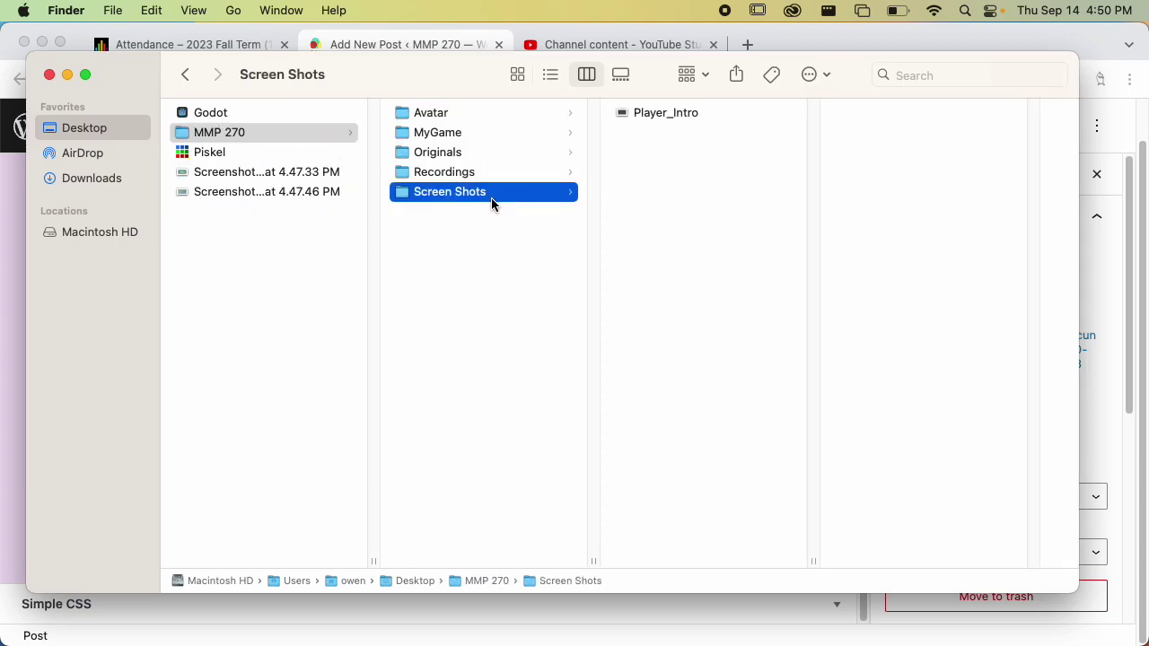
left_click_drag(277, 177, 736, 175)
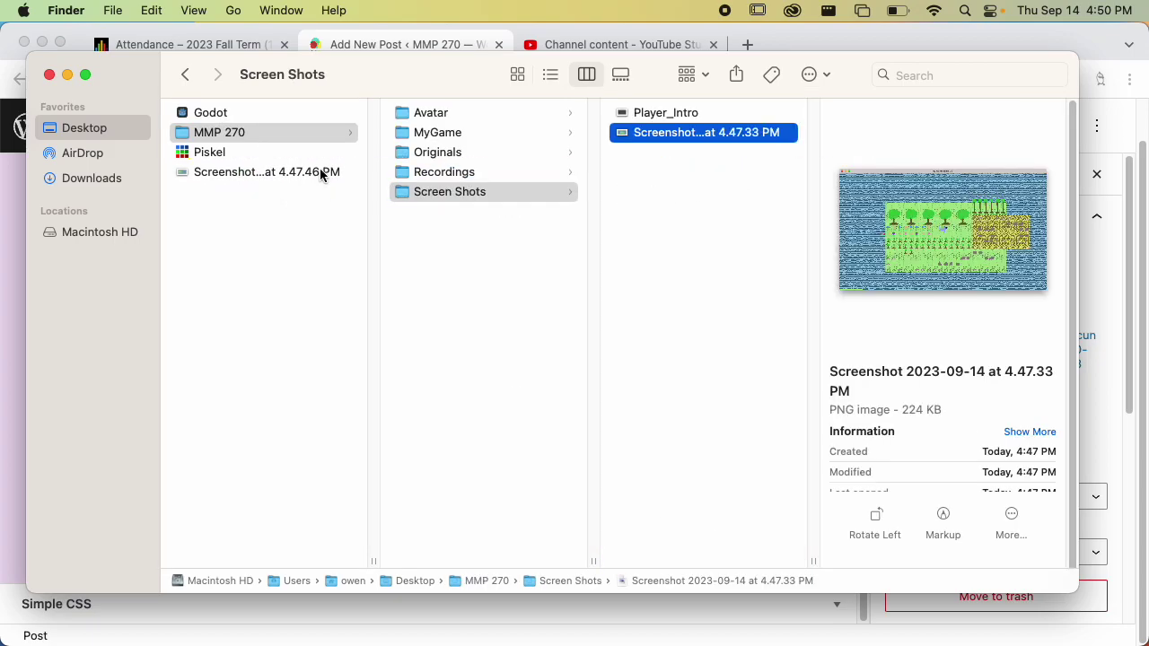
Step: Rename the 4.47.33 PM screenshot as Scenery_1 and the 4.47.46 PM screenshot as Scenery_2
left_click(684, 133)
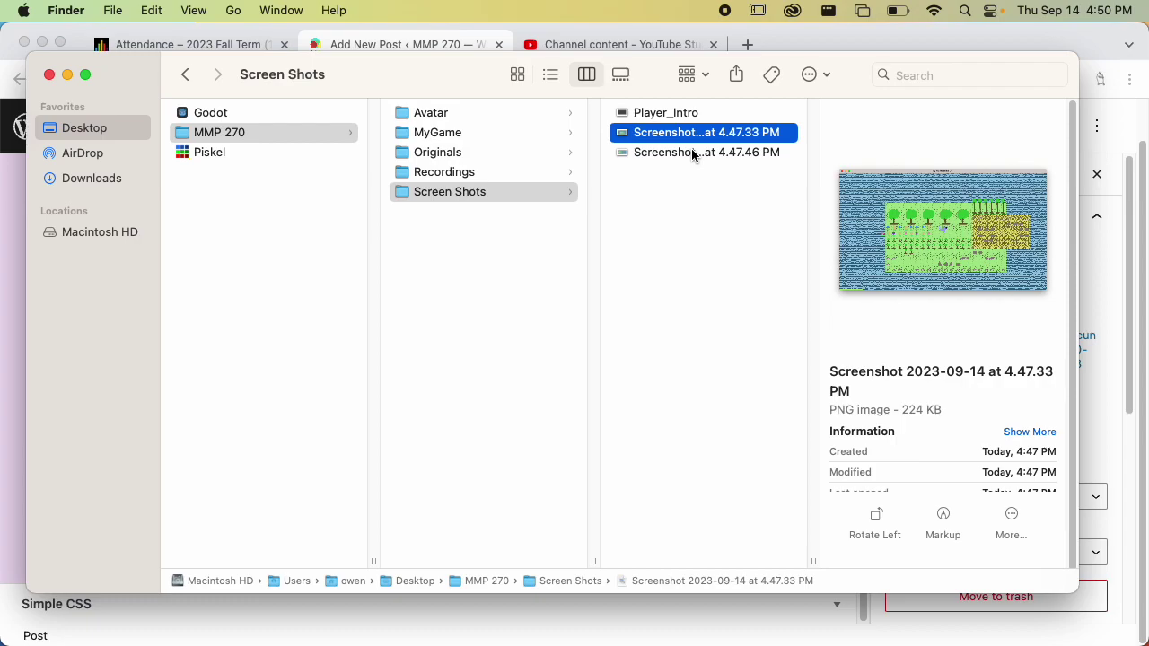
key("Return")
type("Scenery_1")
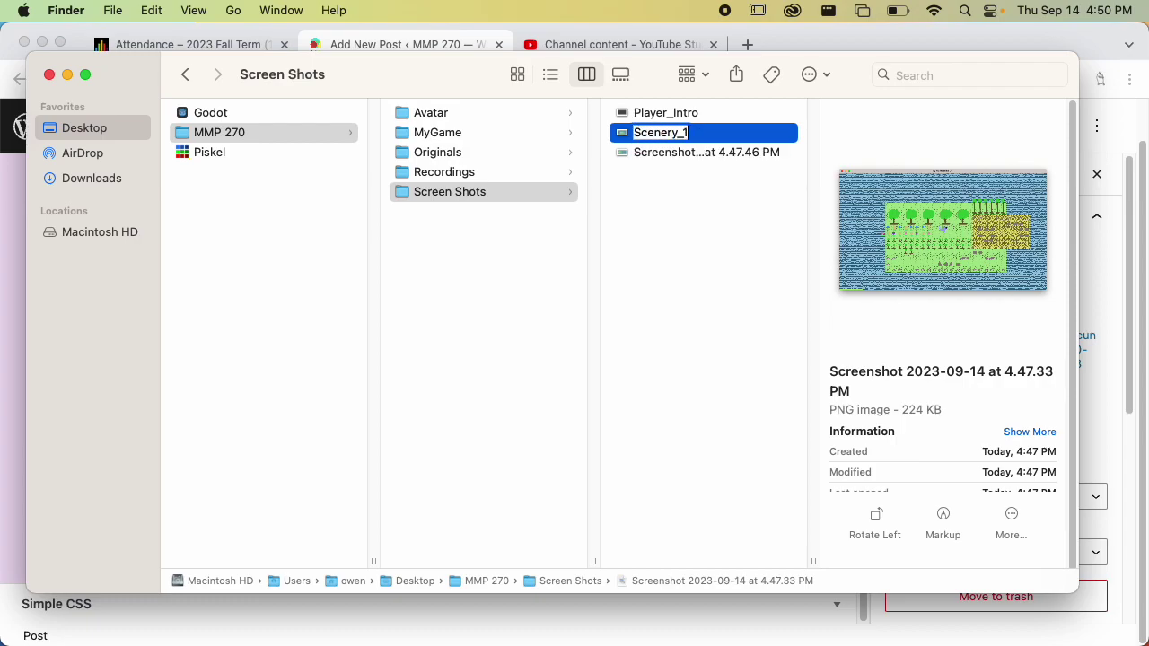
key("Return")
key("Down")
key("Return")
type("Scener")
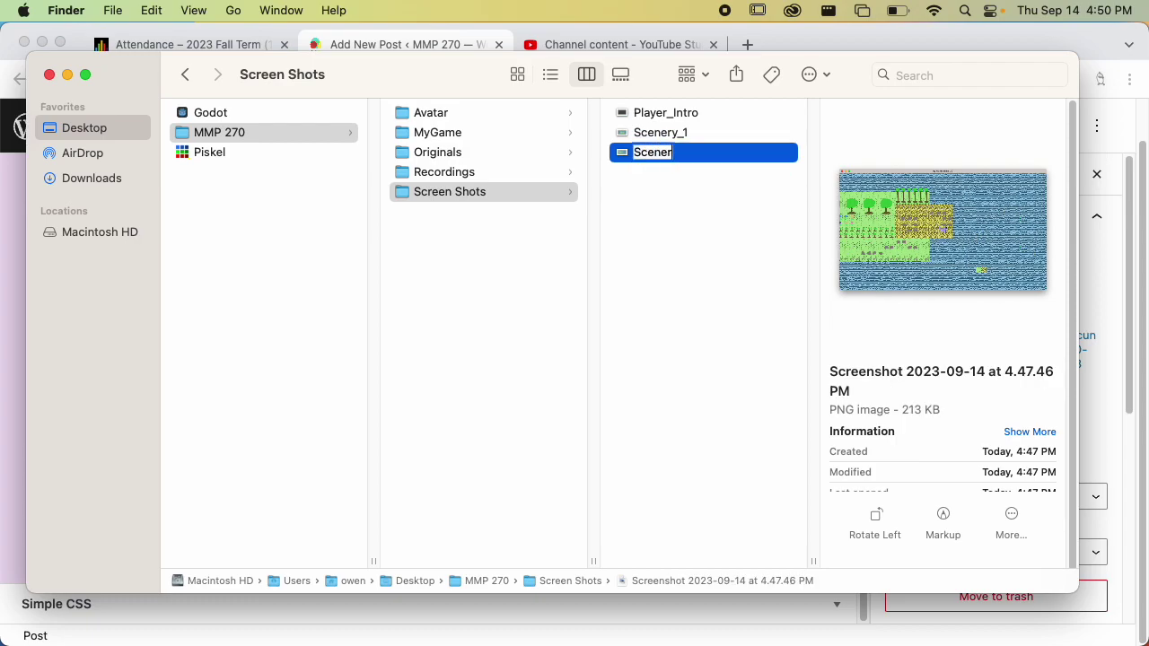
type("y_2")
key("Return")
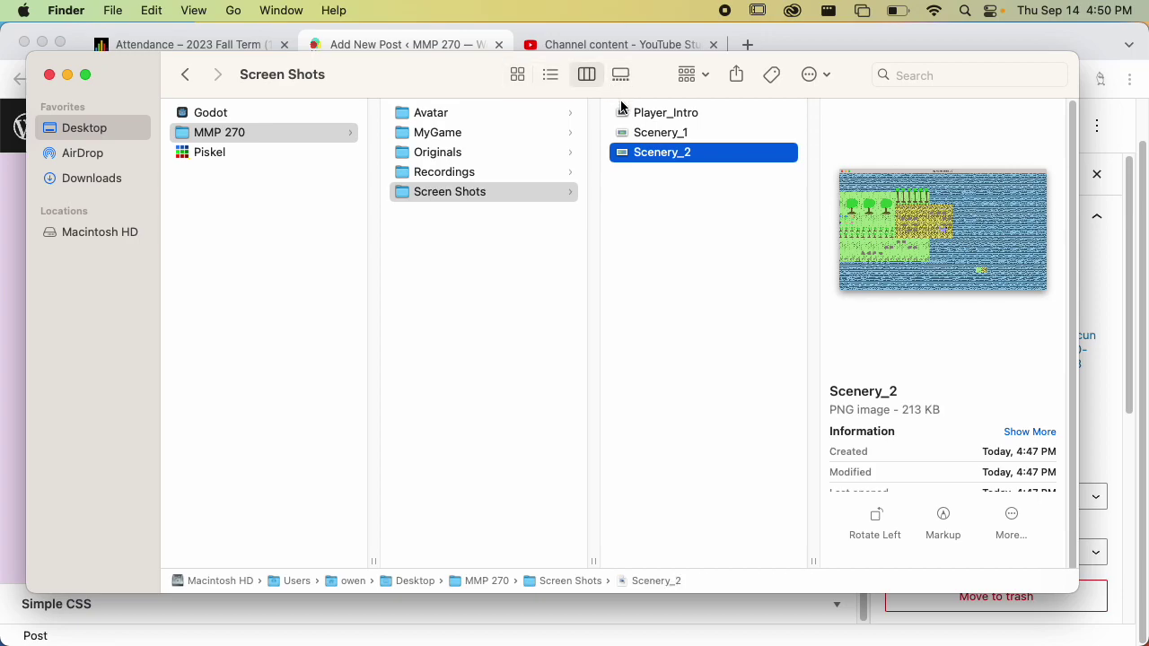
Step: Try to add the Scenery_1 and Scenery_2 screenshots to the existing sprite gallery in the post
left_click_drag(478, 79, 788, 58)
left_click(966, 113, "shift")
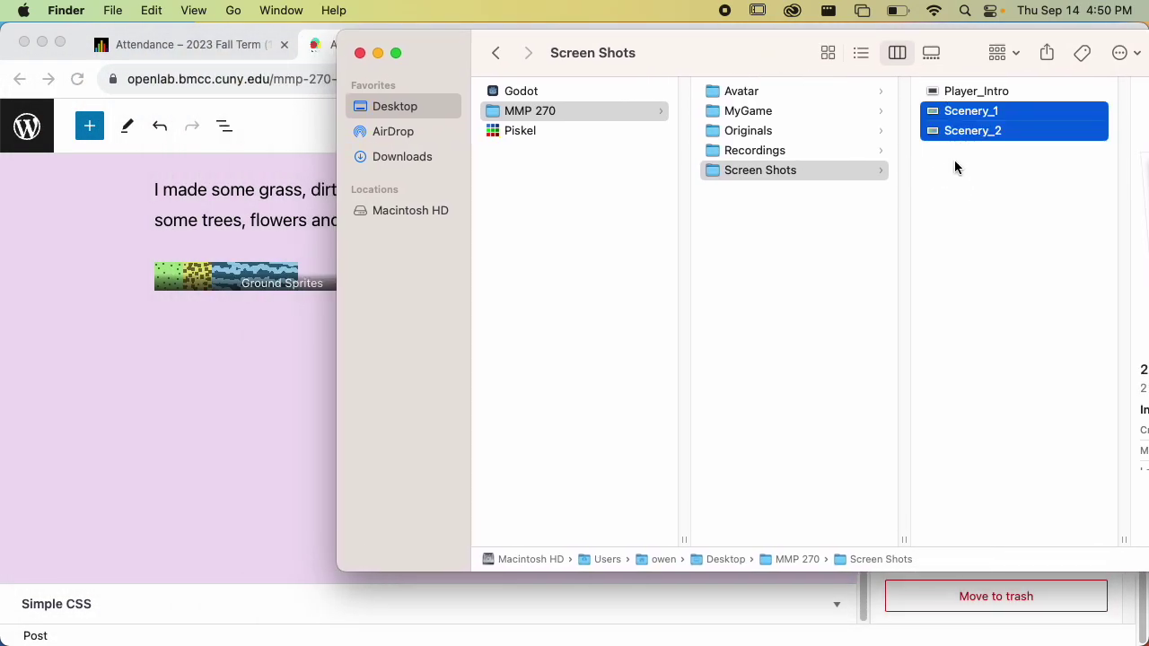
left_click_drag(950, 126, 273, 393)
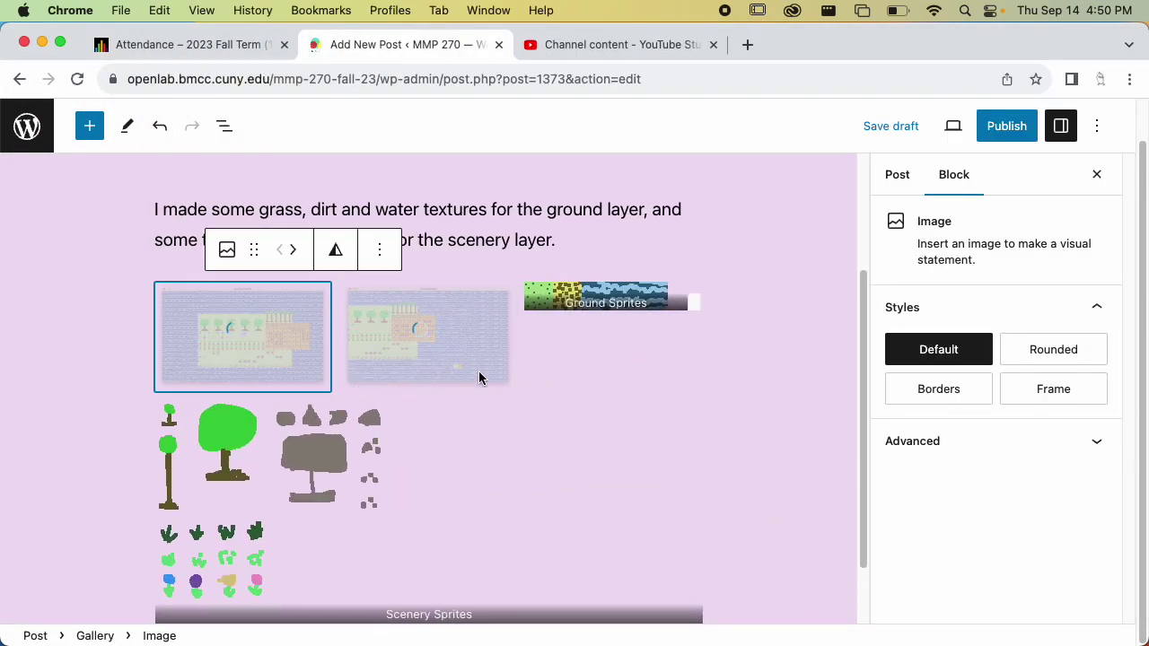
scroll(538, 385, "down", 2)
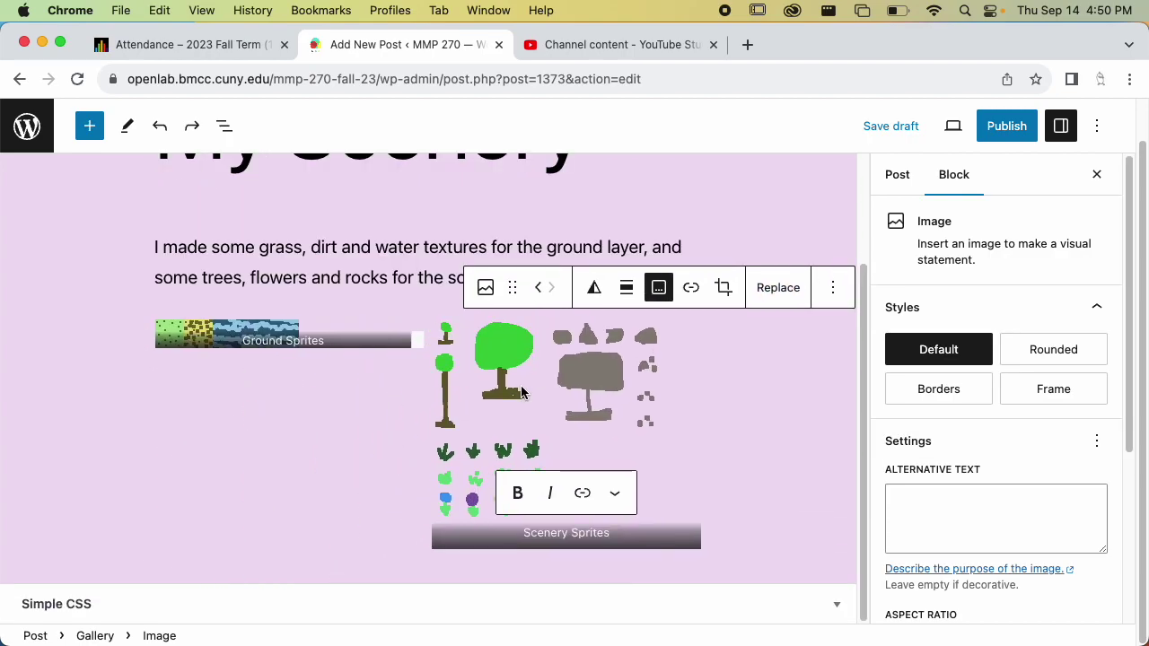
Step: Start a new block below the sprite gallery and insert Scenery_1 and Scenery_2 from Finder there as a separate gallery
left_click(808, 539)
left_click(697, 596)
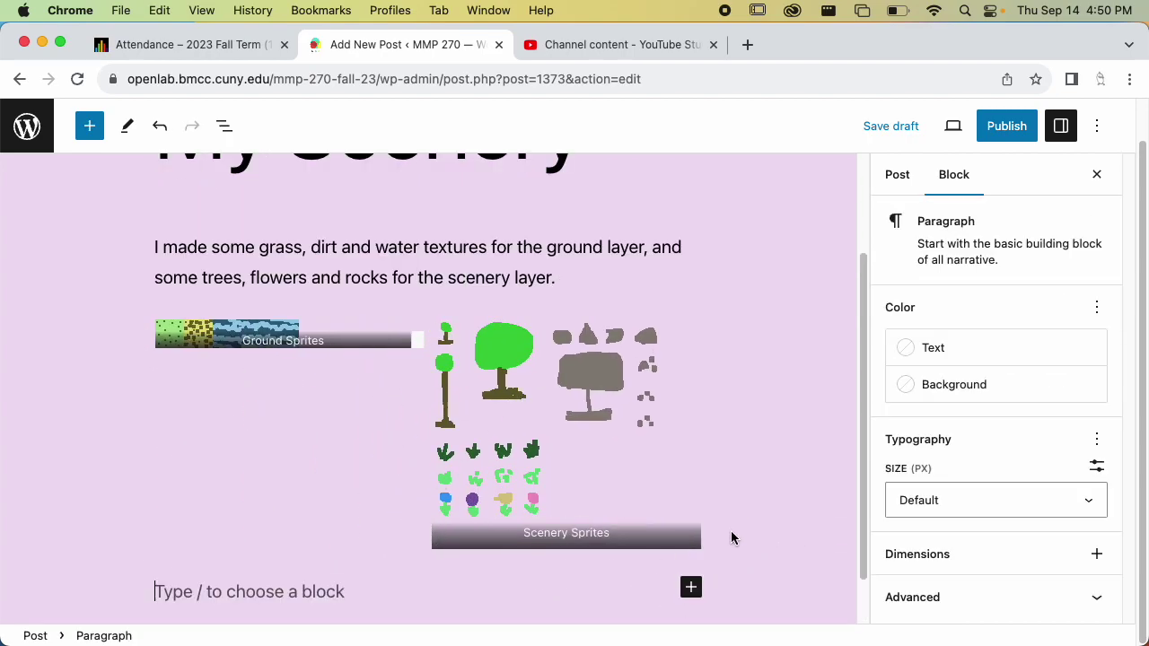
key("super+Tab")
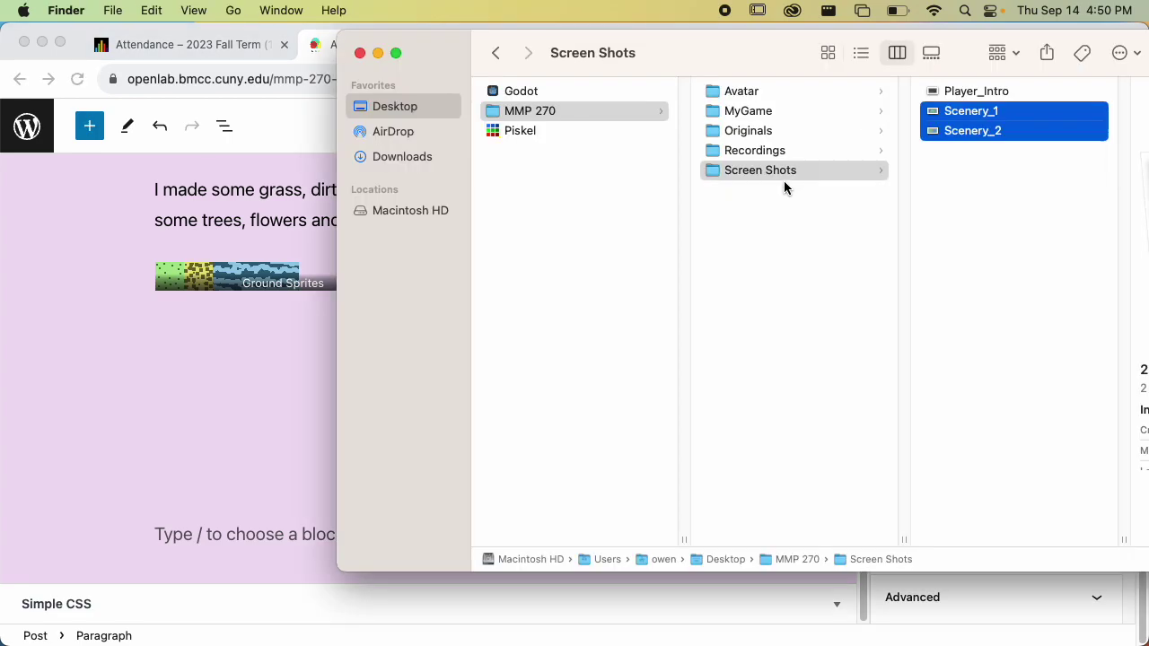
left_click_drag(934, 133, 221, 545)
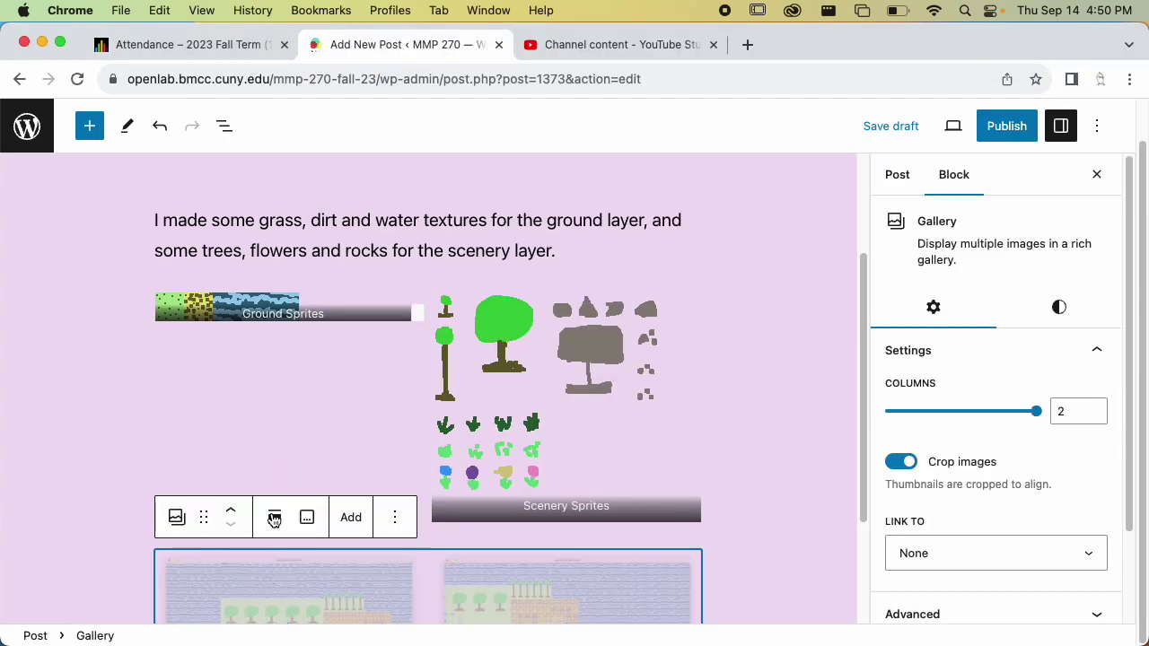
Step: Turn off image cropping for the screenshot gallery and set it to 1 column
scroll(307, 474, "down", 2)
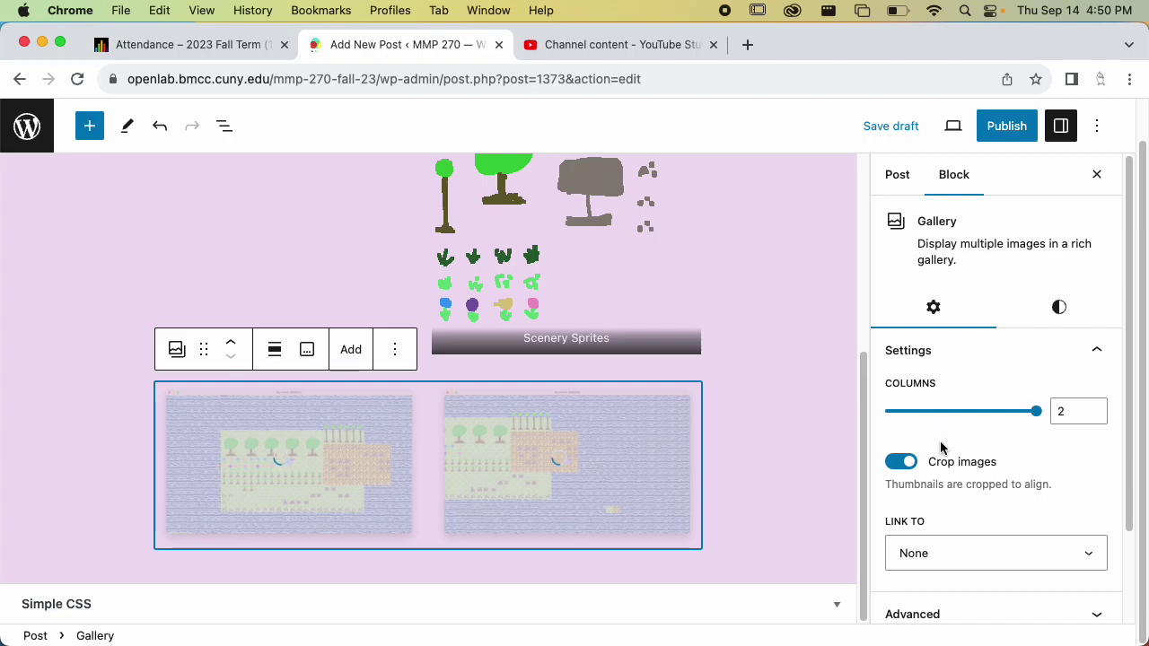
left_click(897, 460)
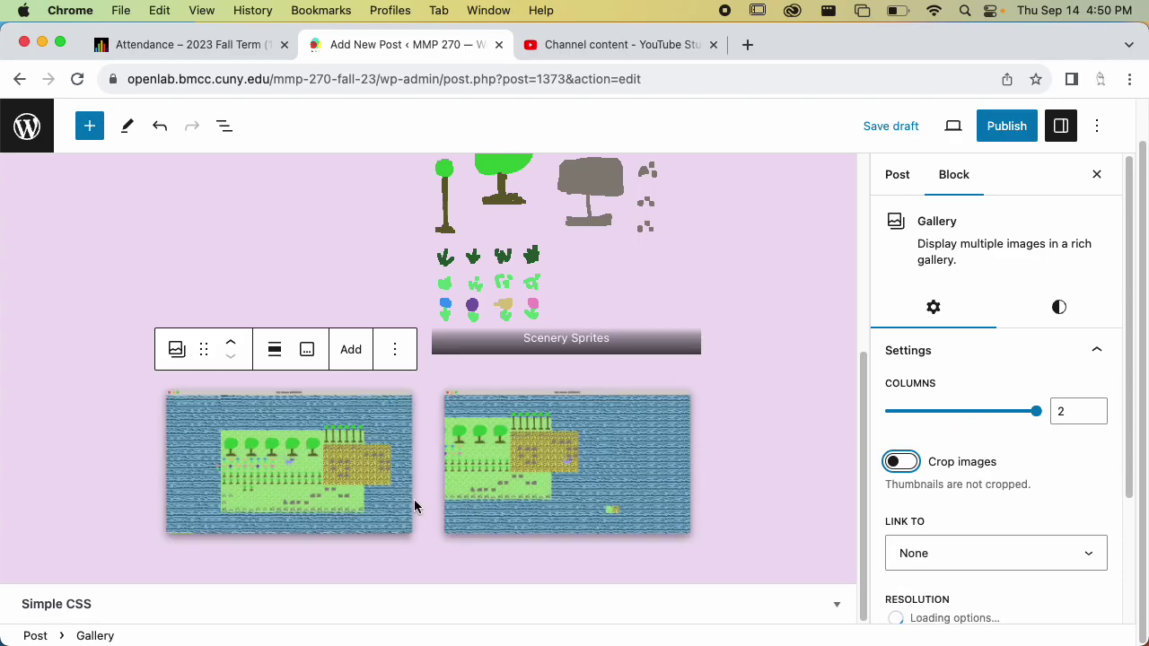
left_click(885, 411)
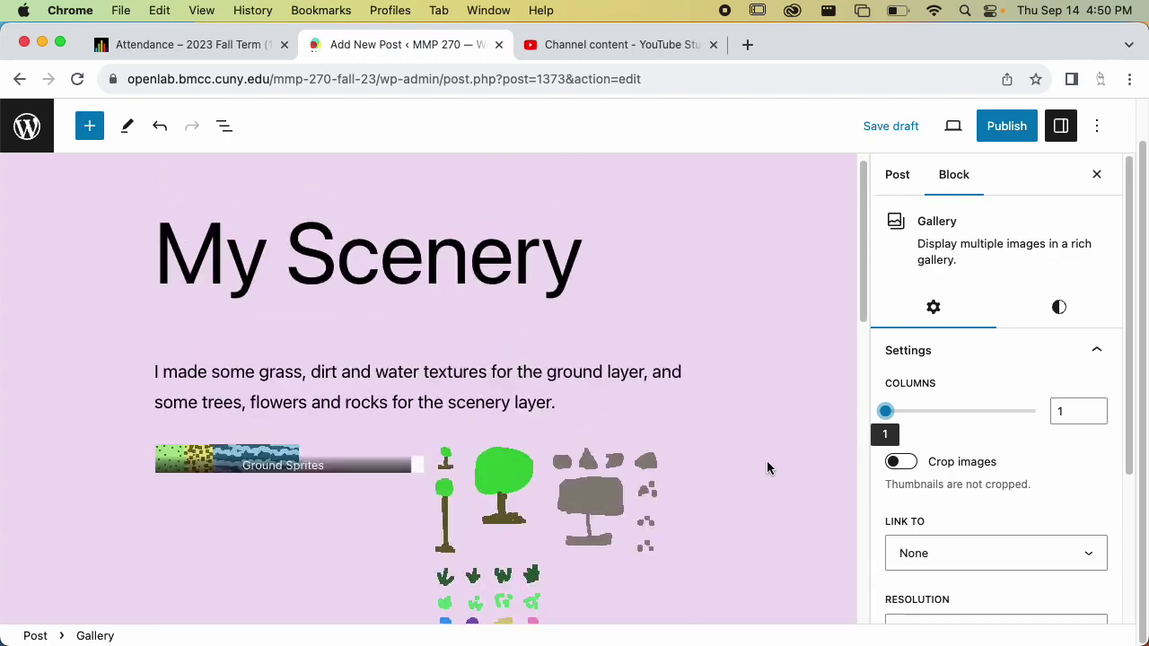
Step: Preview the post in a new browser tab and check its text, sprite gallery and game screenshots
left_click(953, 127)
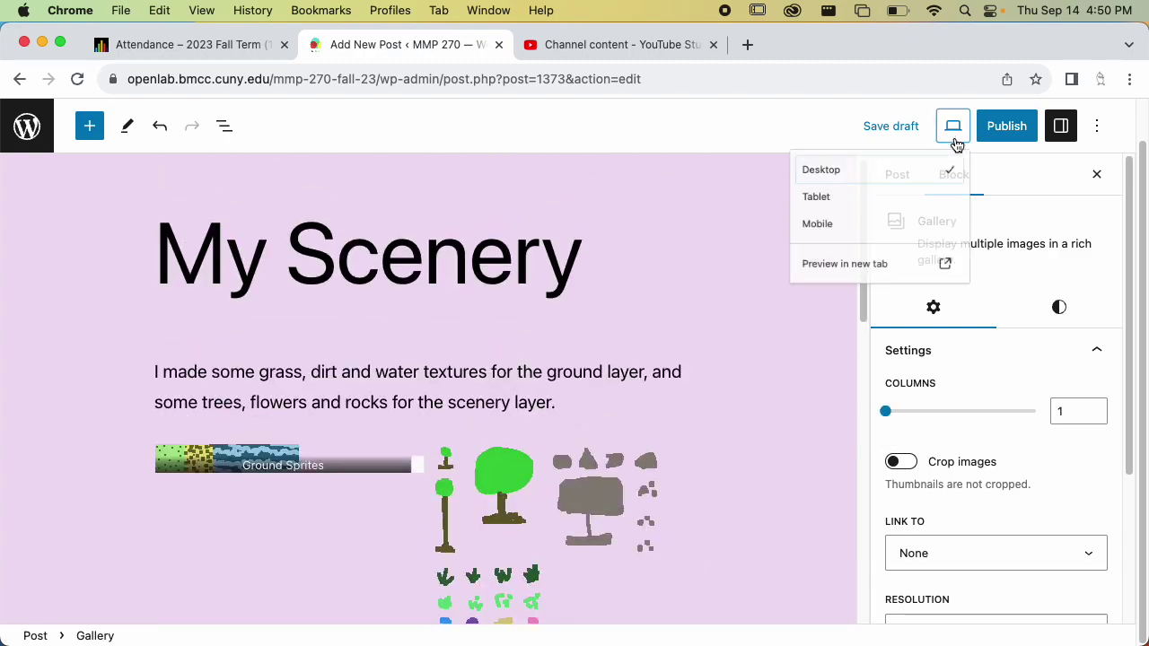
left_click(846, 290)
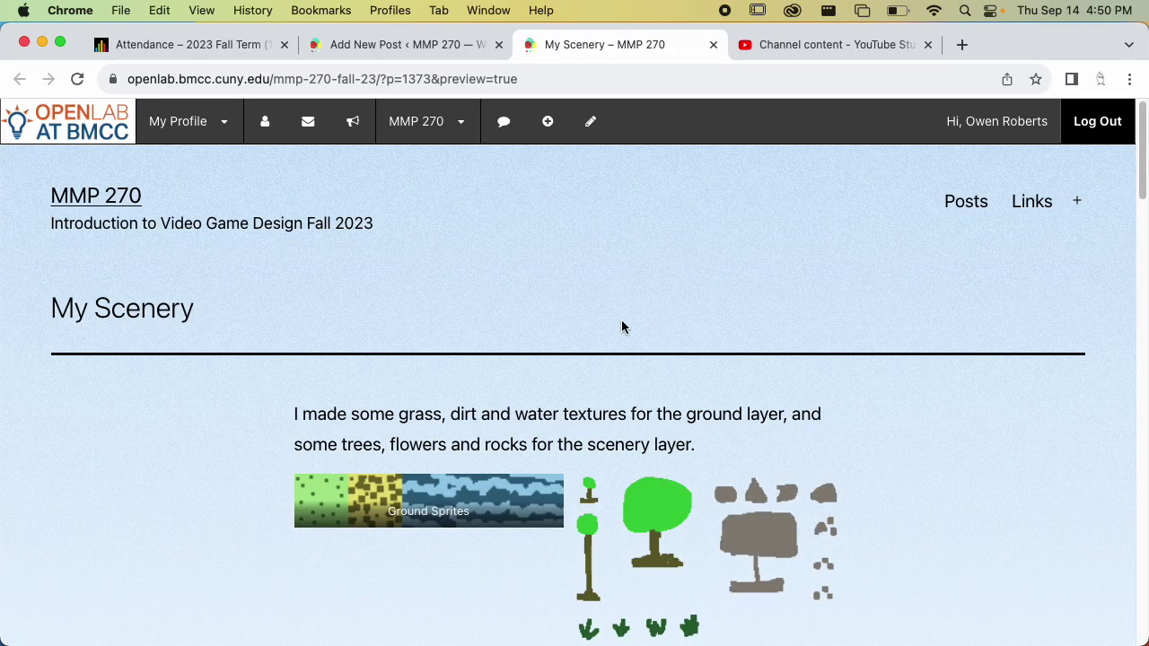
scroll(620, 326, "down", 10)
scroll(619, 325, "down", 4)
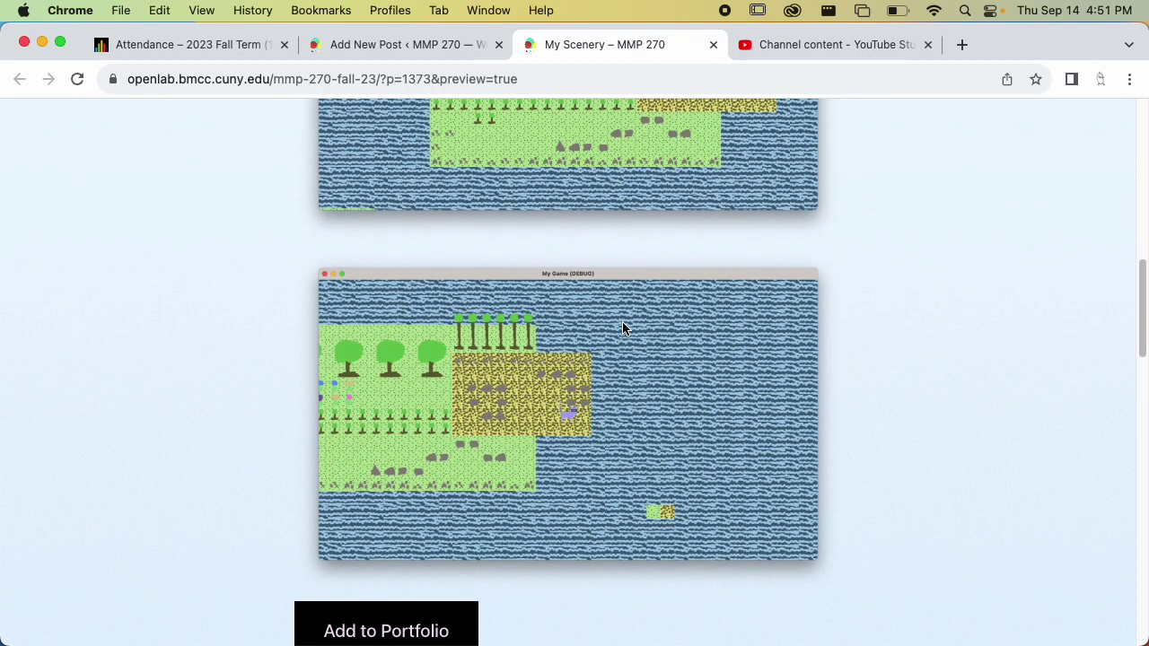
scroll(627, 322, "up", 15)
Step: Return to the post editor, publish the "My Scenery" post and view it live
left_click(449, 44)
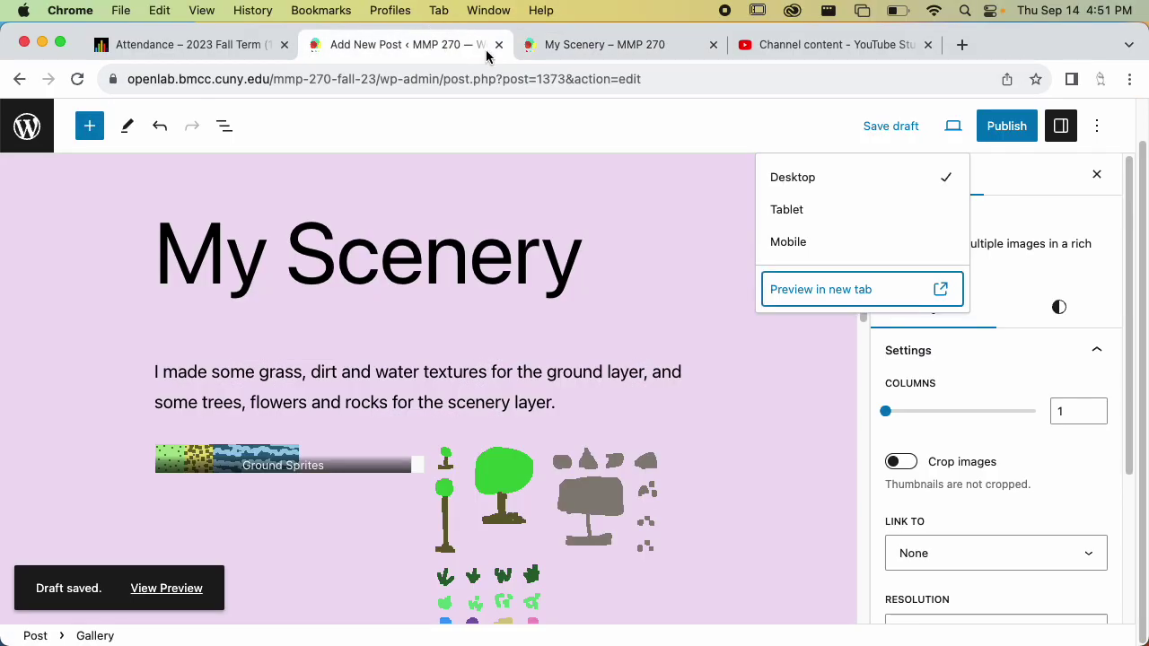
left_click(1004, 126)
left_click(955, 201)
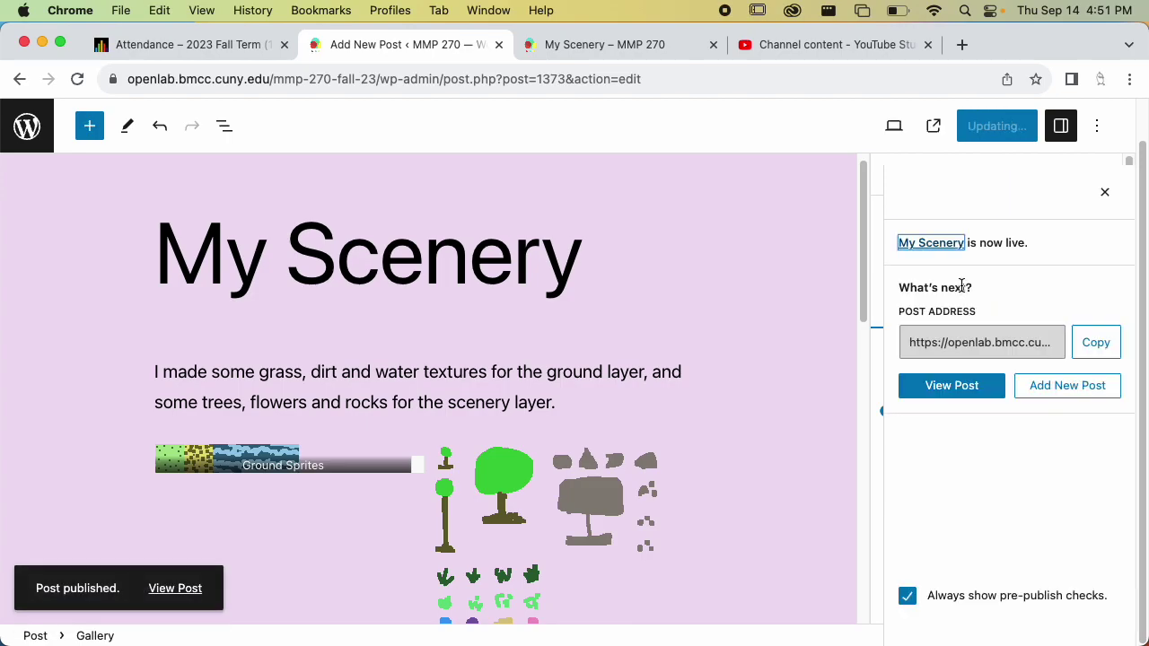
left_click(982, 389)
Step: Select the published post's web address, look over the course's attendance page and return to the post
left_click(440, 79)
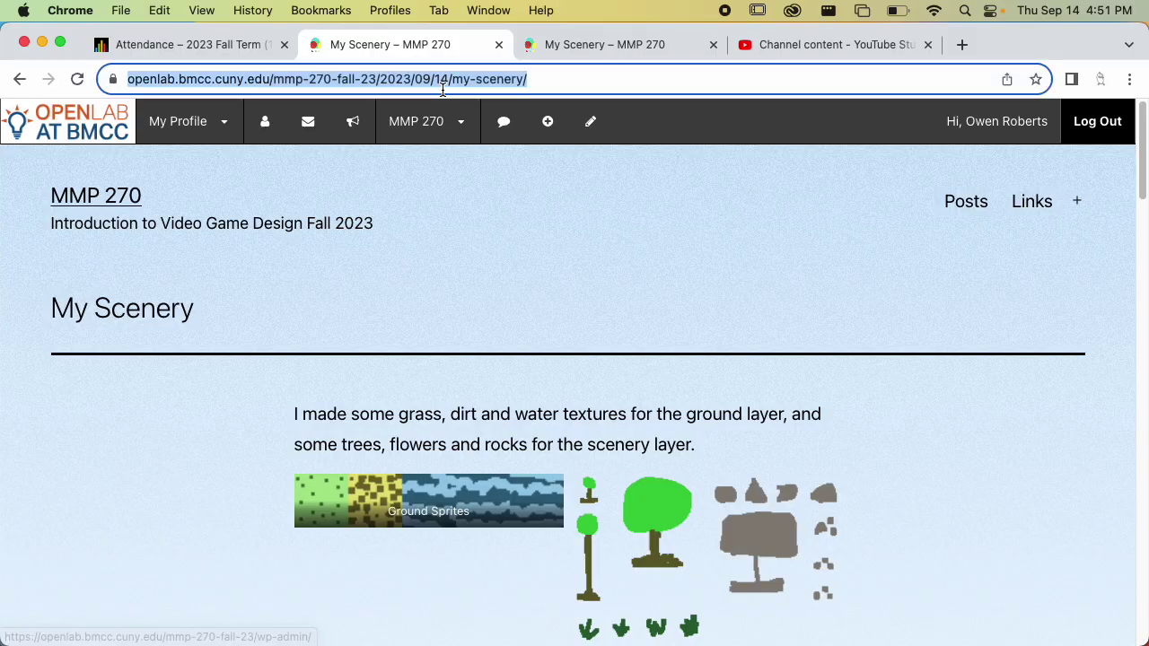
left_click(179, 44)
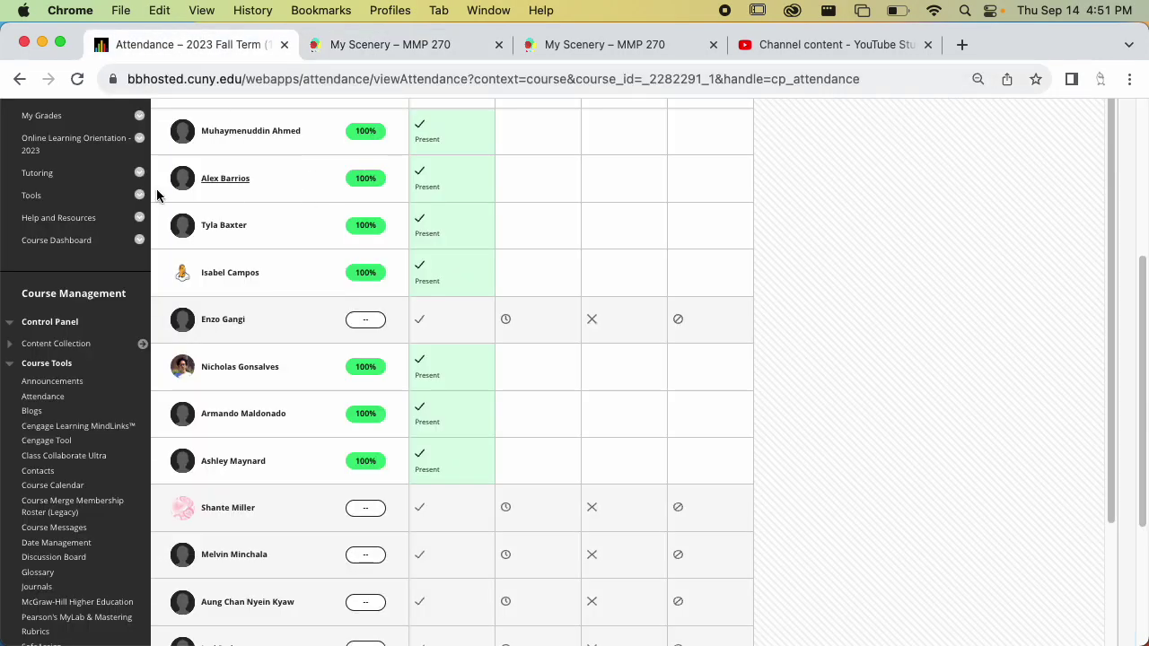
scroll(159, 192, "up", 10)
left_click(324, 49)
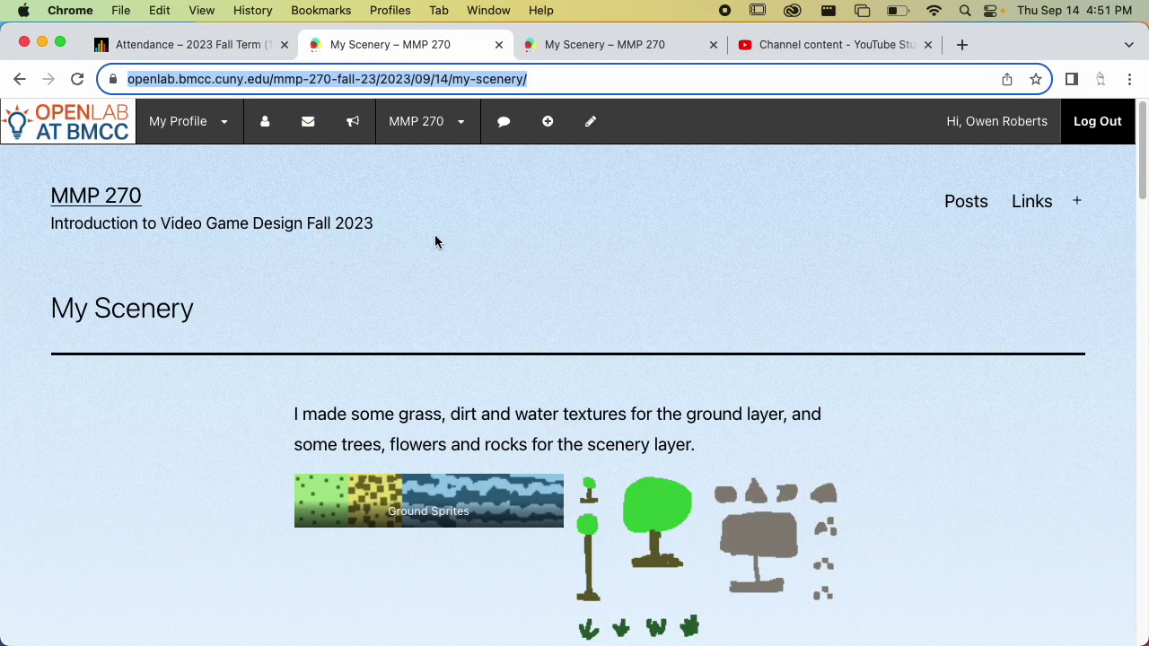